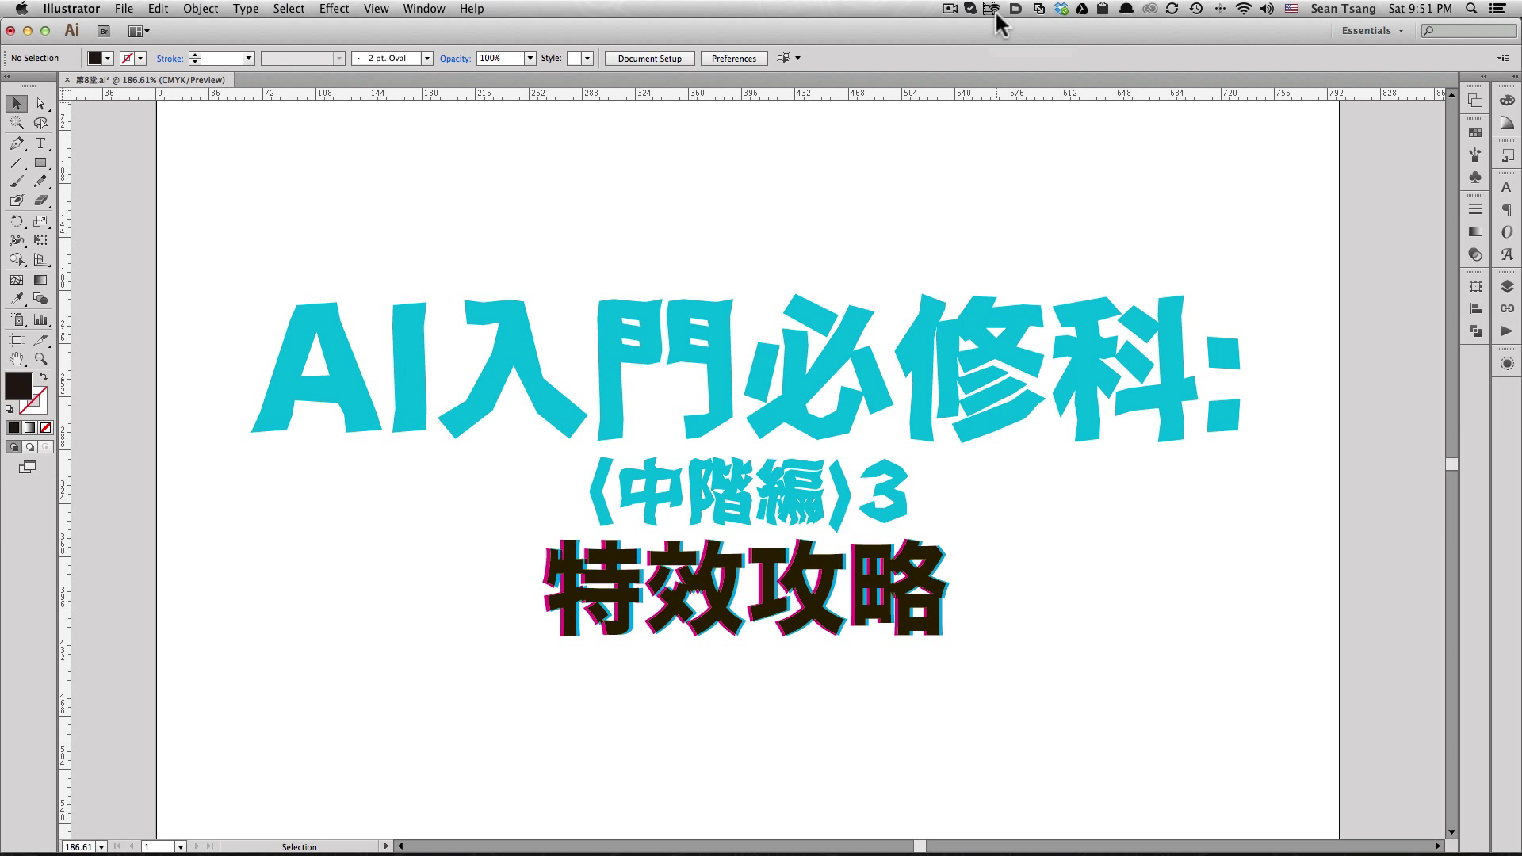
# Add a temporary e-mail address line above the title, delete it, and glance at the browser poll
pyautogui.write('t')
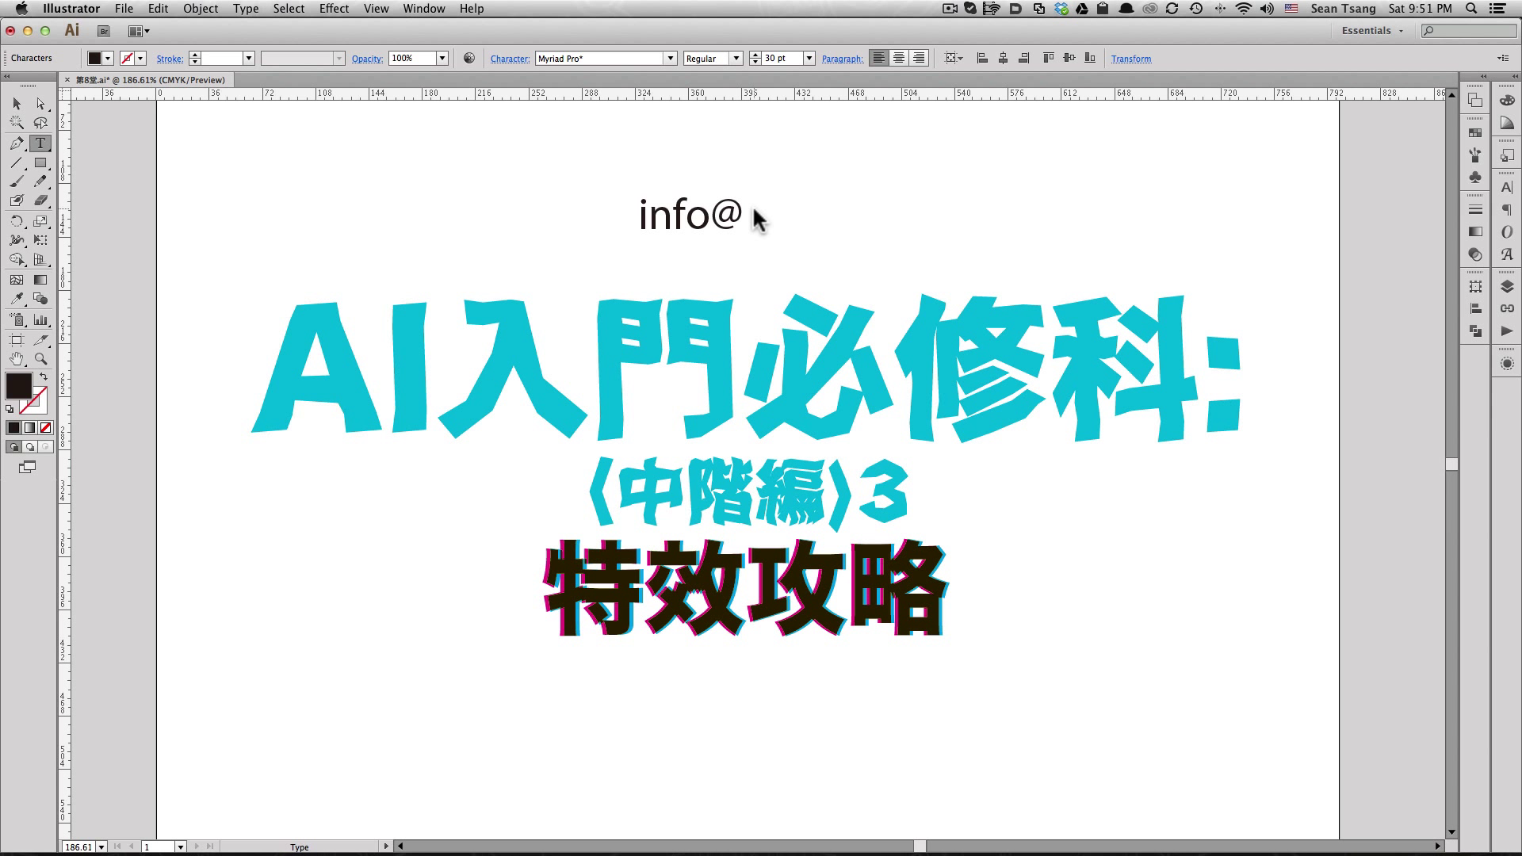
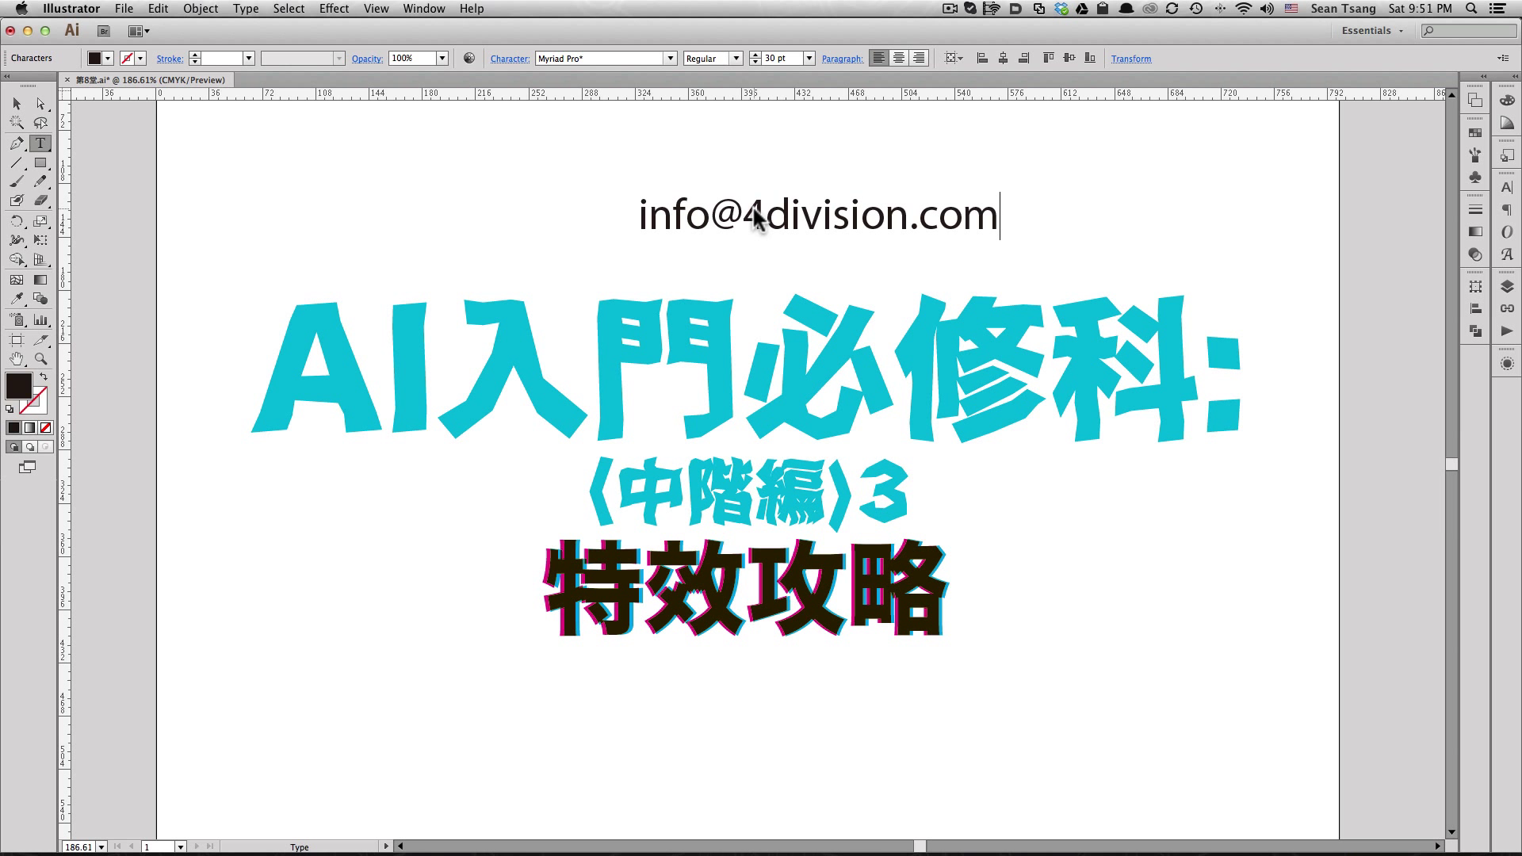
pyautogui.click(16, 103)
pyautogui.moveTo(890, 229); pyautogui.dragTo(823, 235)
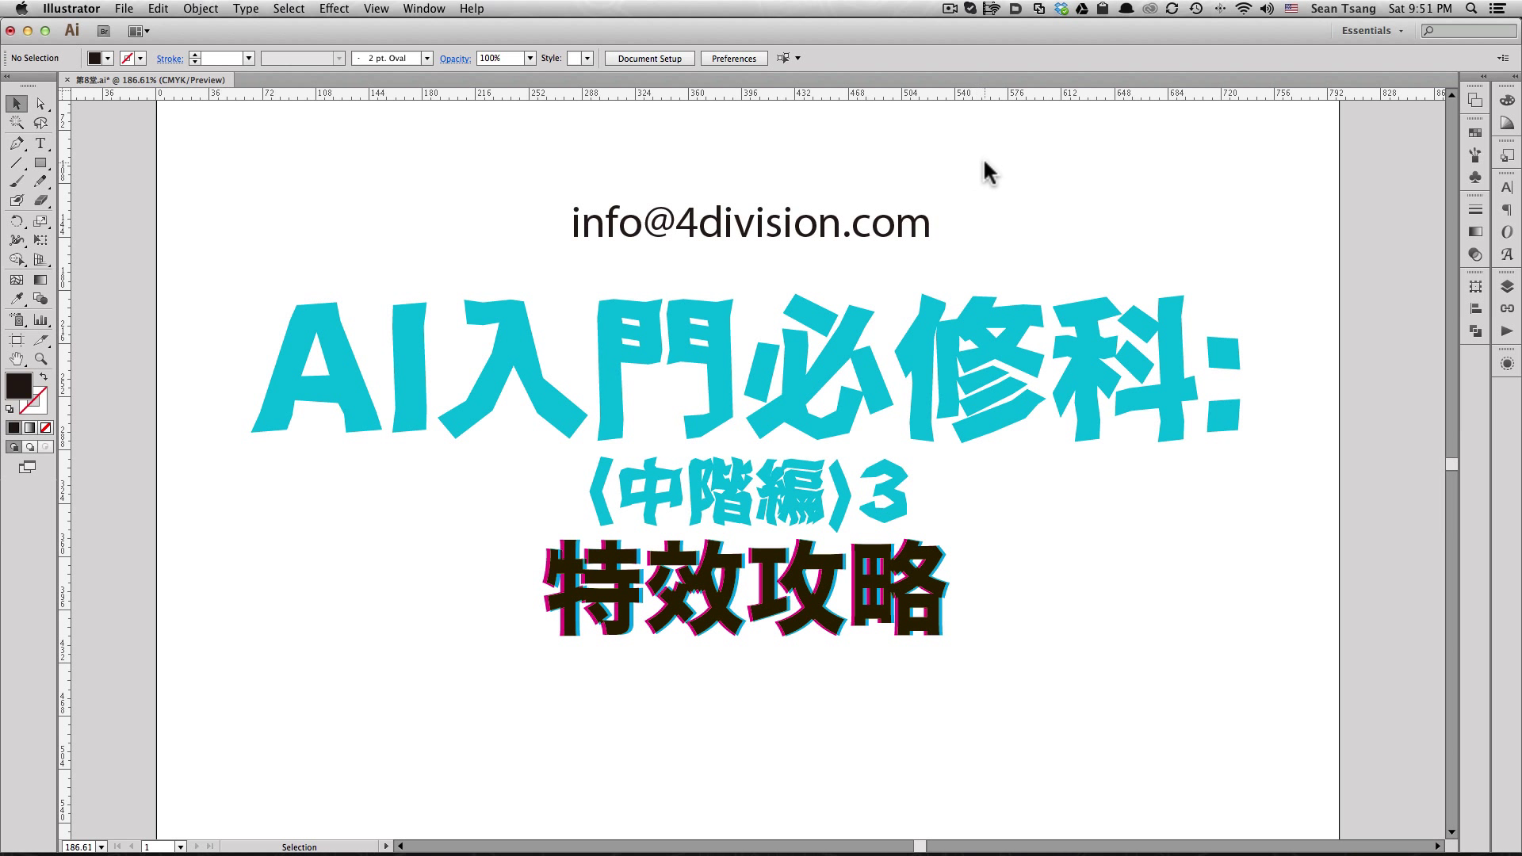
pyautogui.click(822, 235)
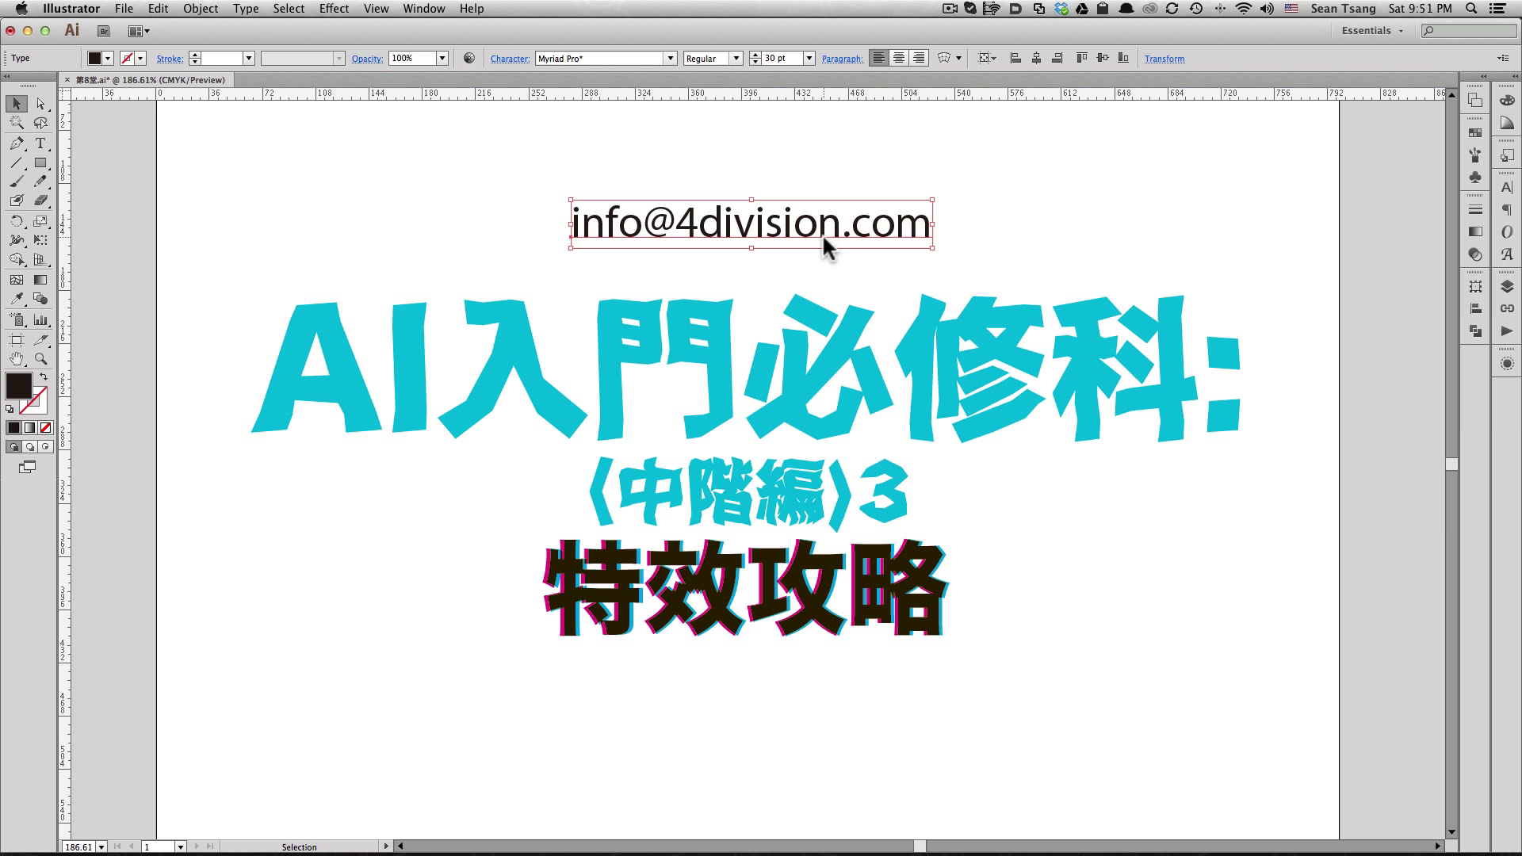
pyautogui.press('Delete')
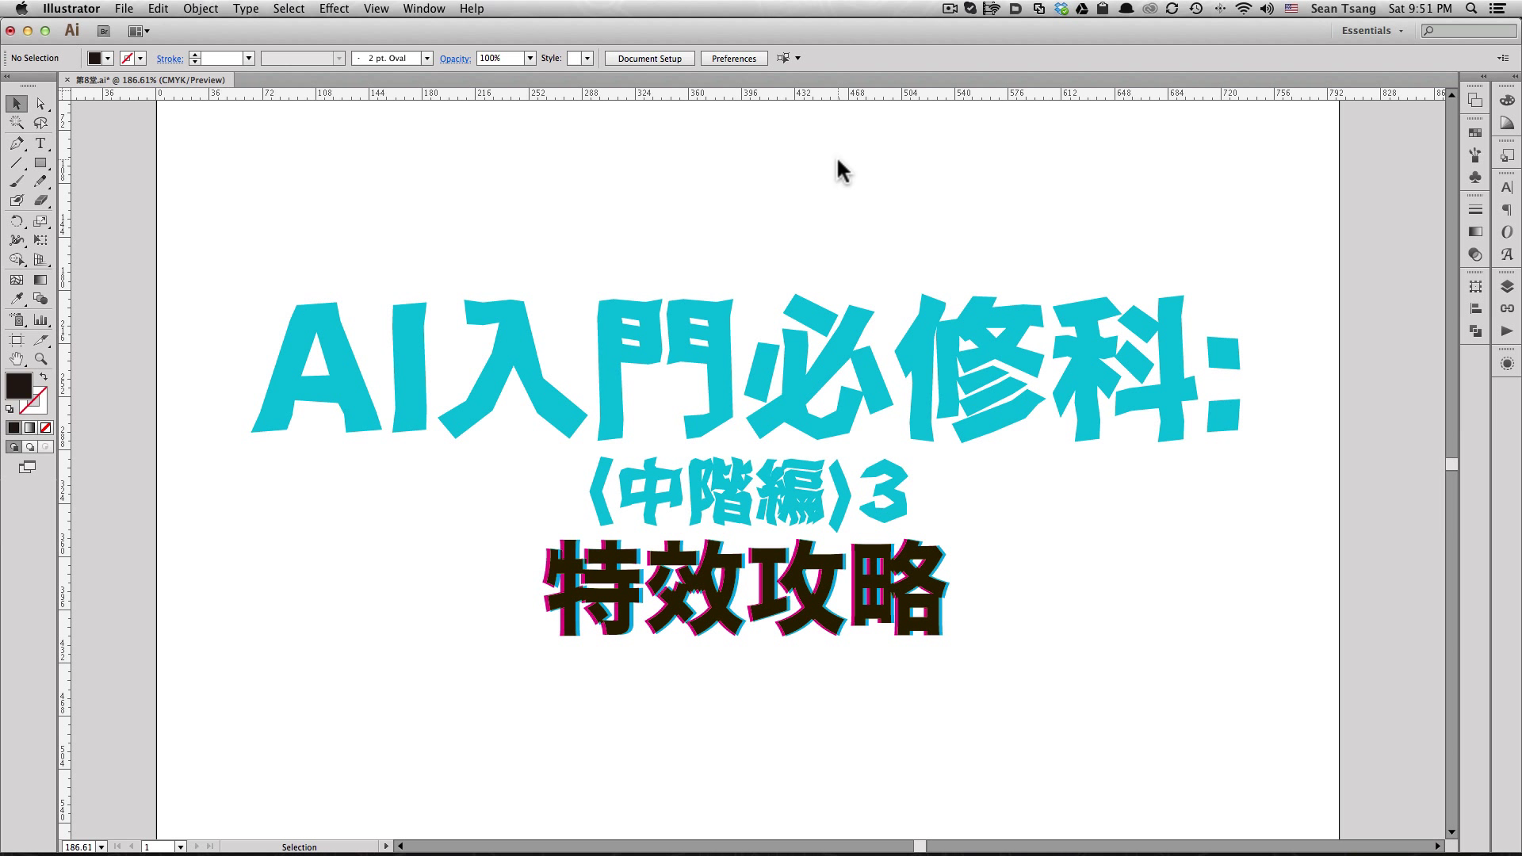
pyautogui.moveTo(341, 831)
pyautogui.click(309, 833)
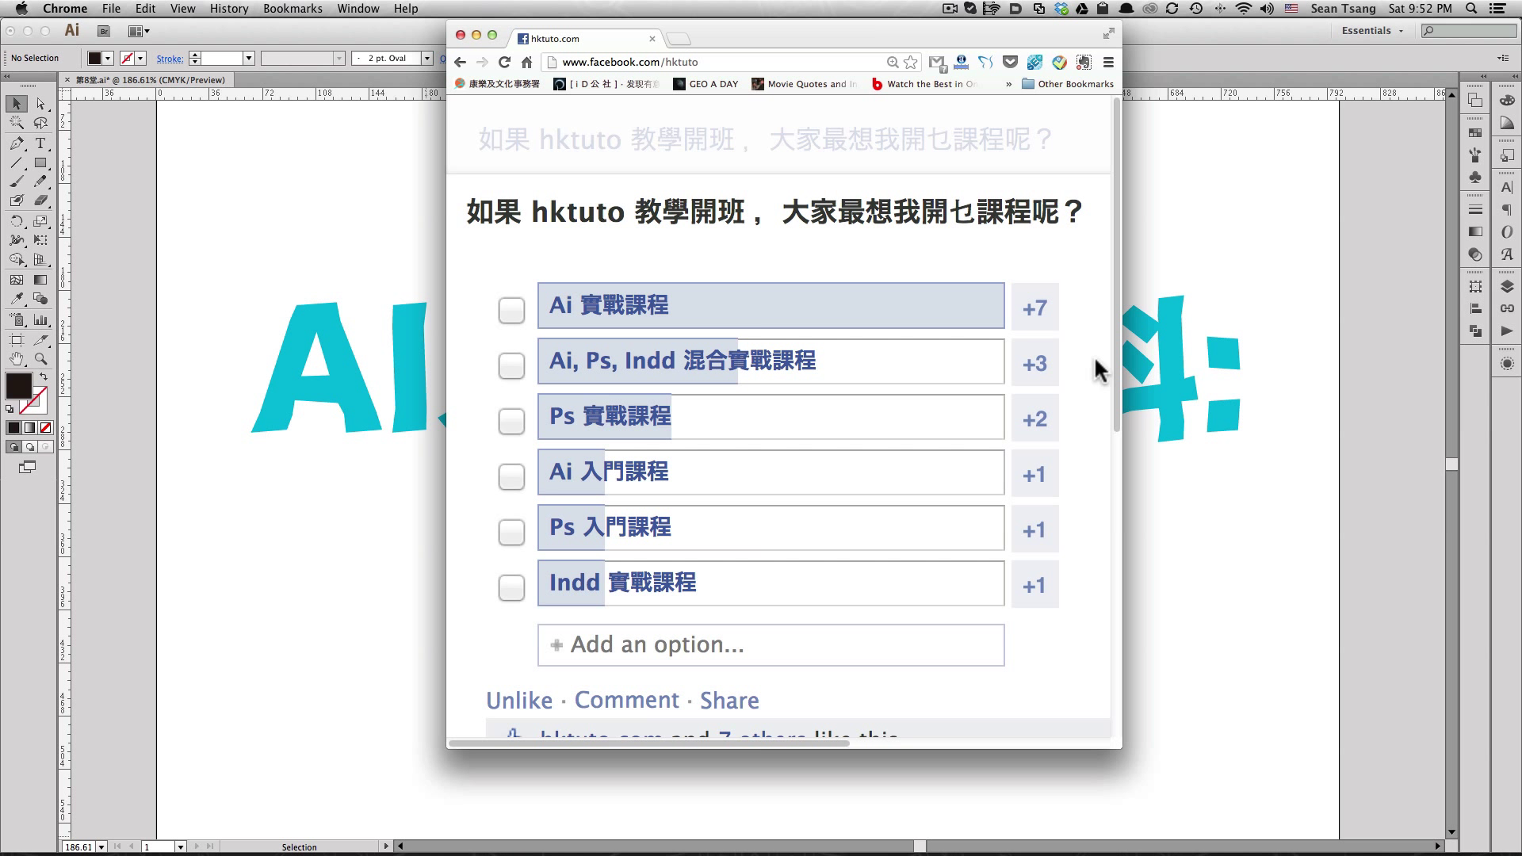
pyautogui.click(476, 35)
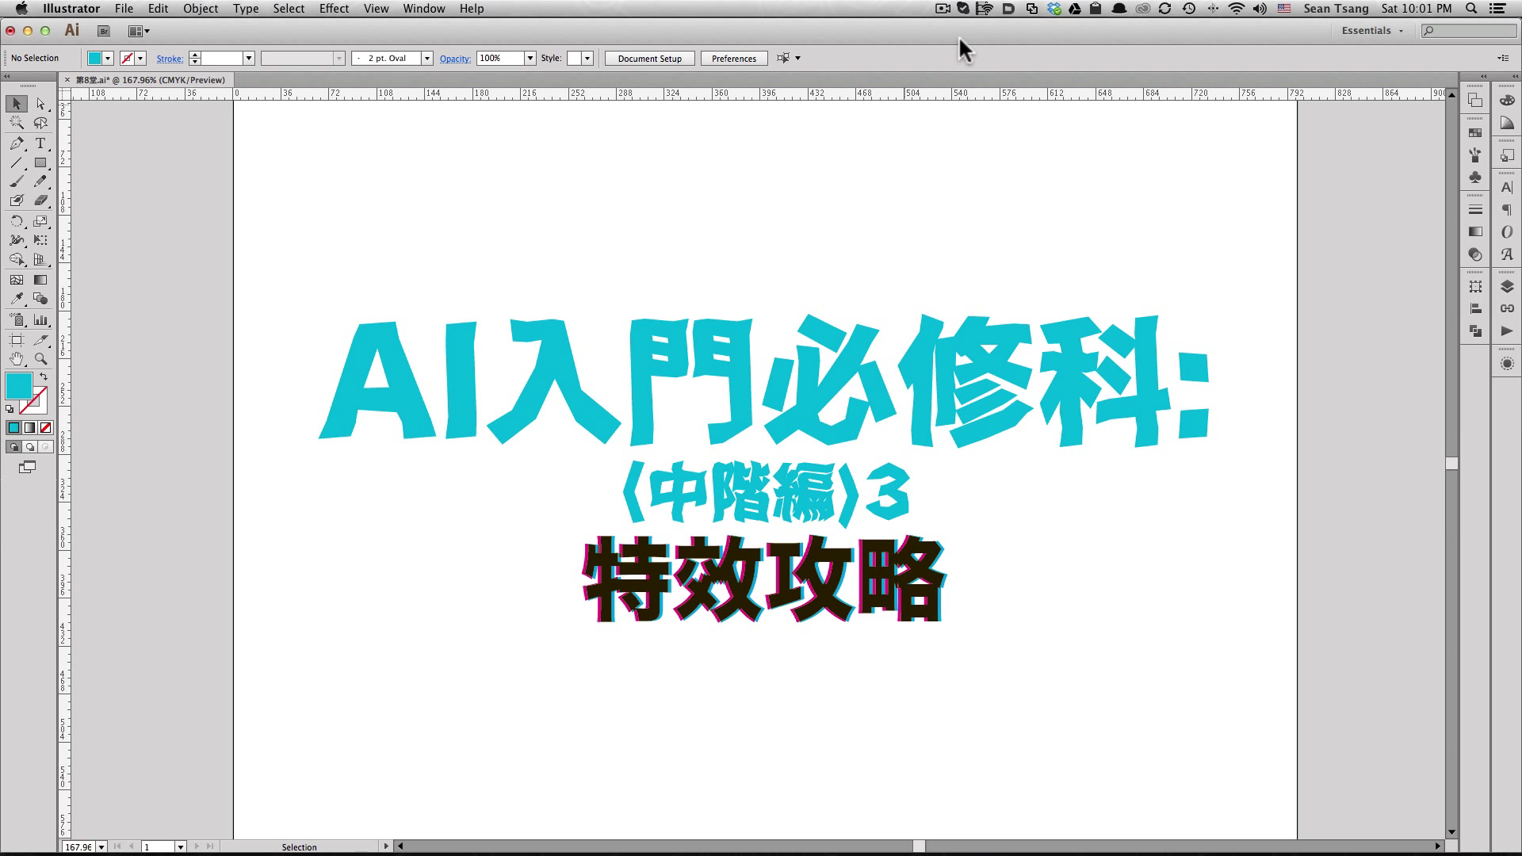
# Show the Appearance panel with the cyan title selected
pyautogui.click(1508, 363)
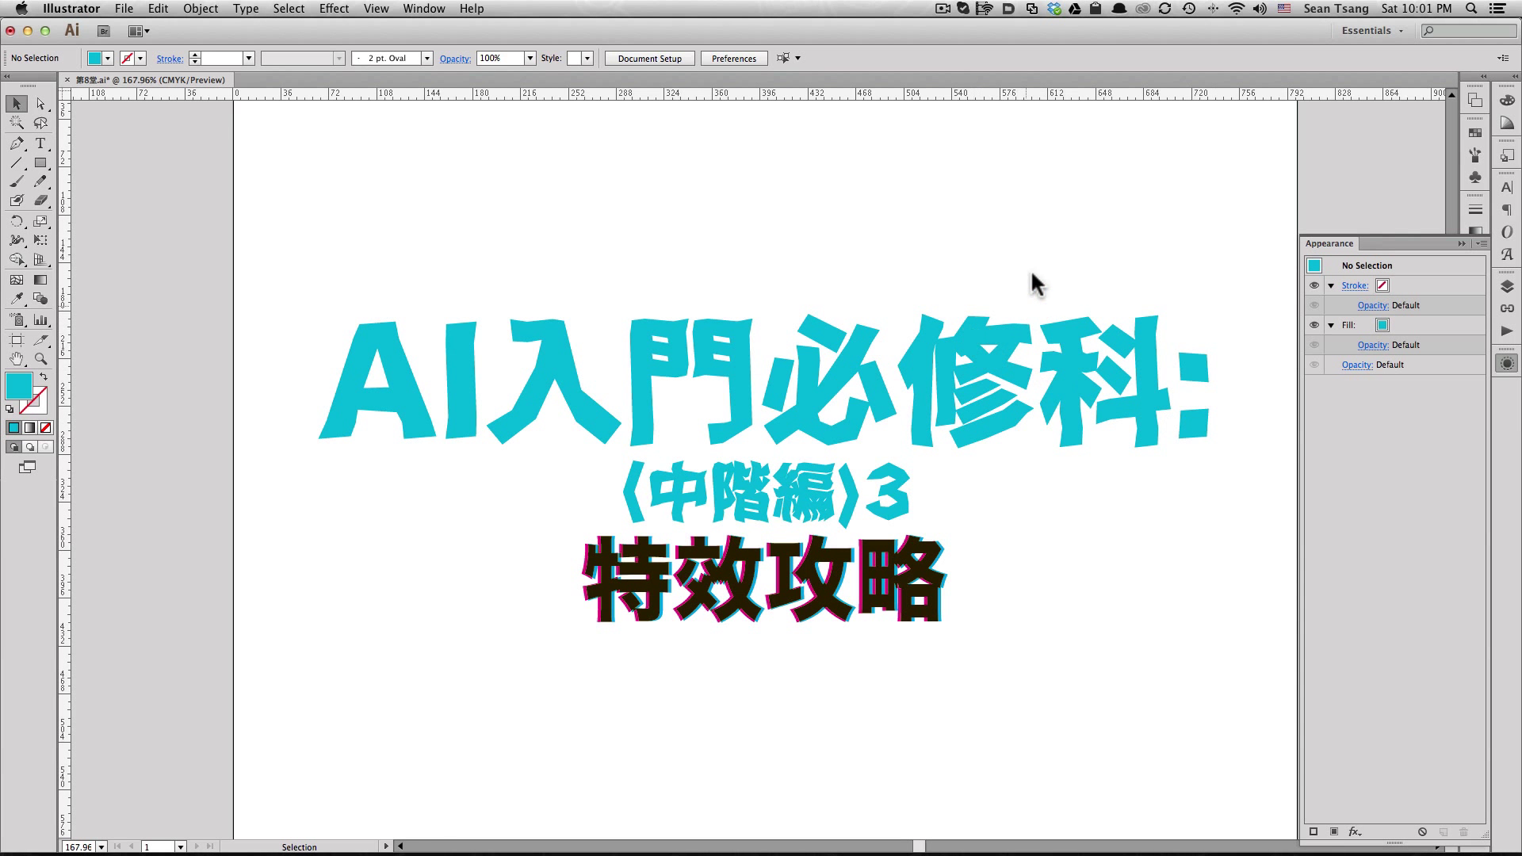
pyautogui.click(859, 394)
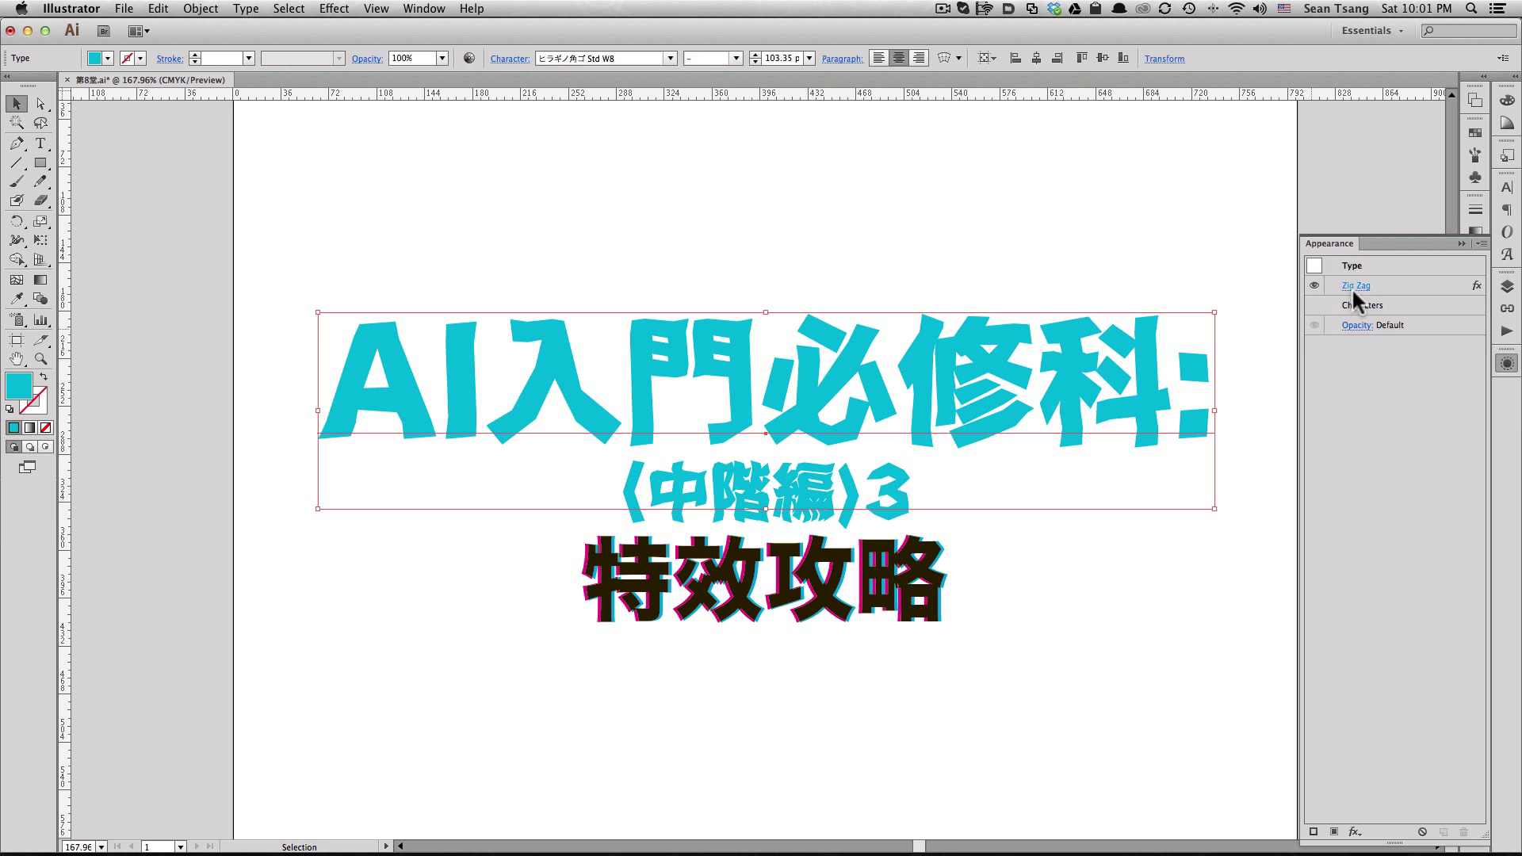
pyautogui.scroll(3, 881, 357)
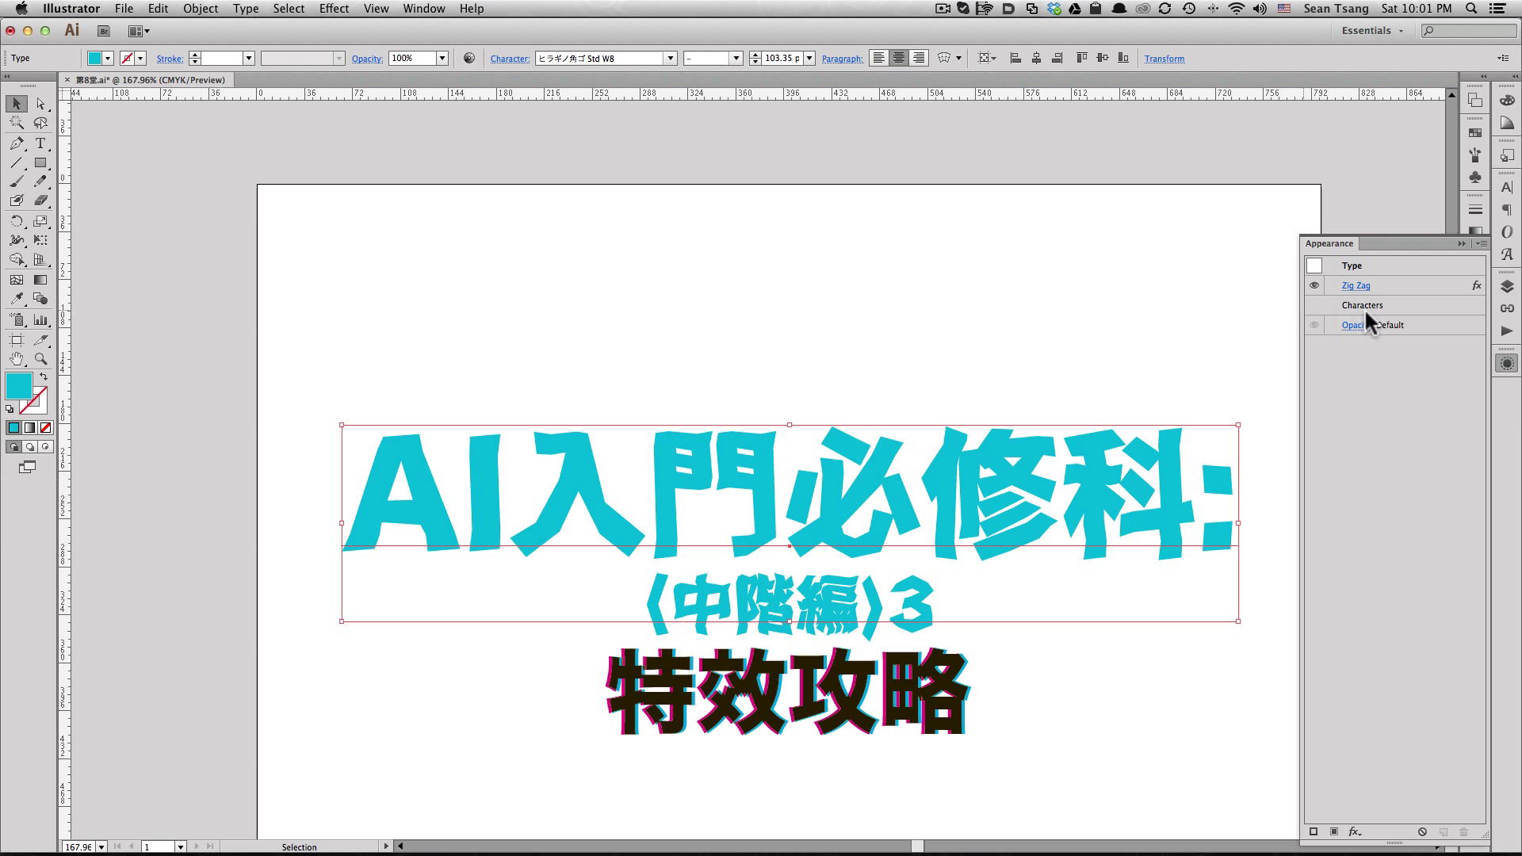
pyautogui.click(1090, 388)
pyautogui.click(758, 473)
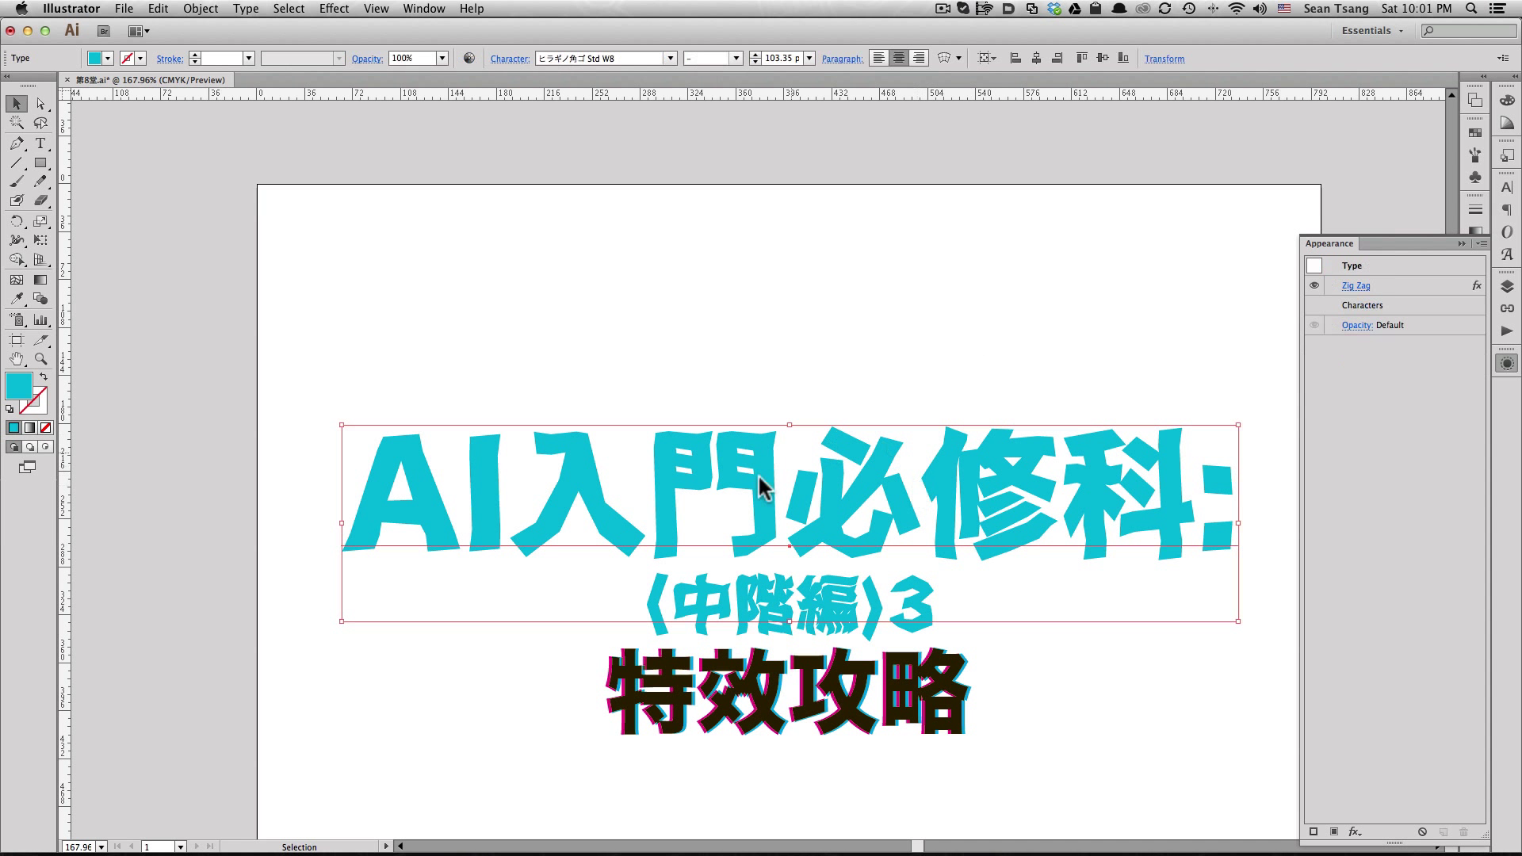
# Preview the title's Zig Zag at 20 px size, then cancel the change
pyautogui.click(1363, 284)
pyautogui.moveTo(619, 94); pyautogui.dragTo(639, 93)
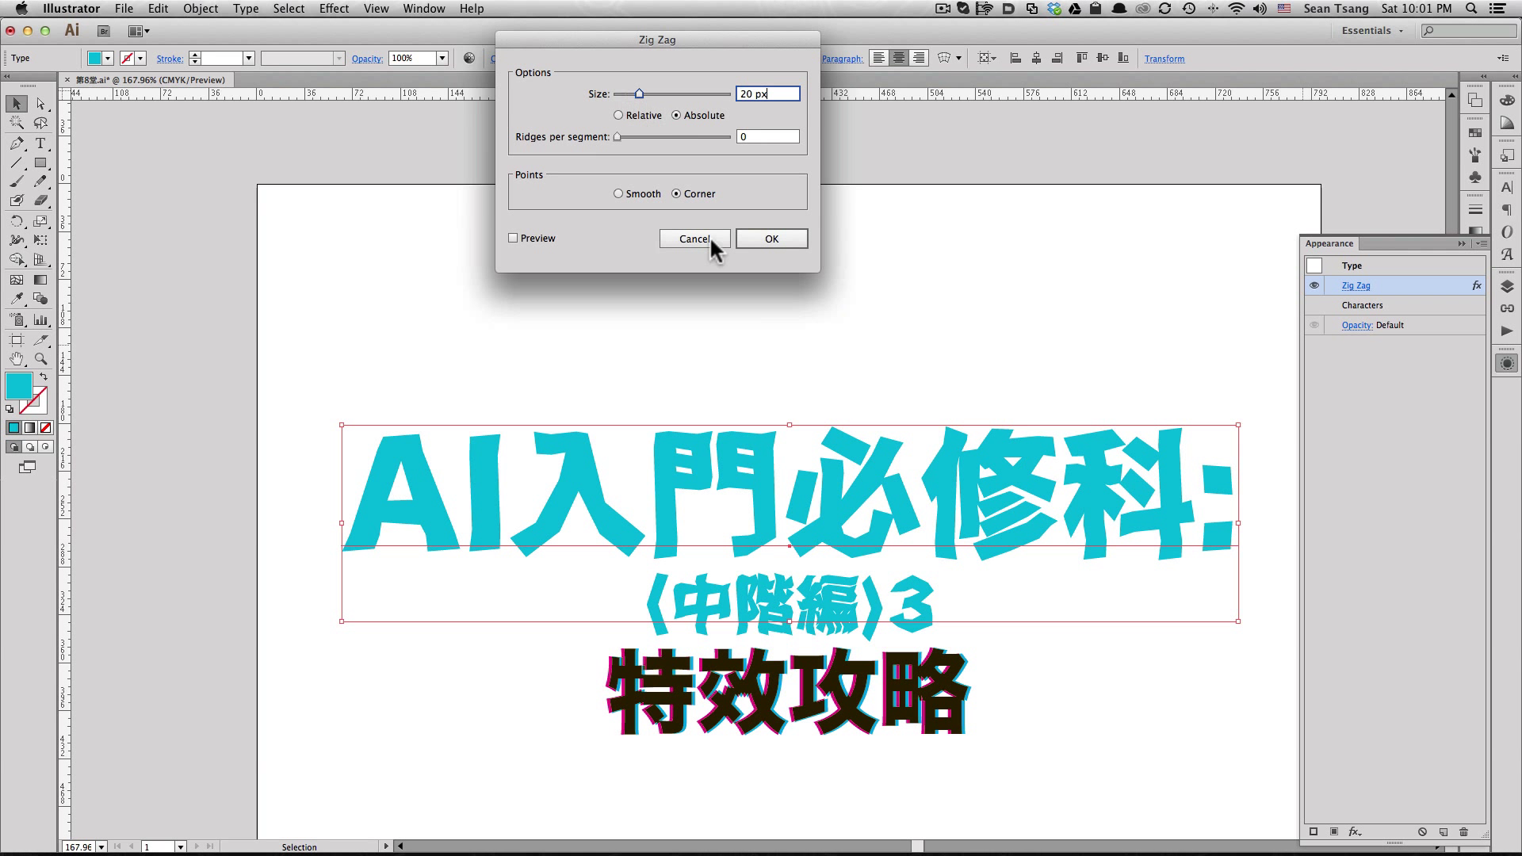
pyautogui.click(533, 237)
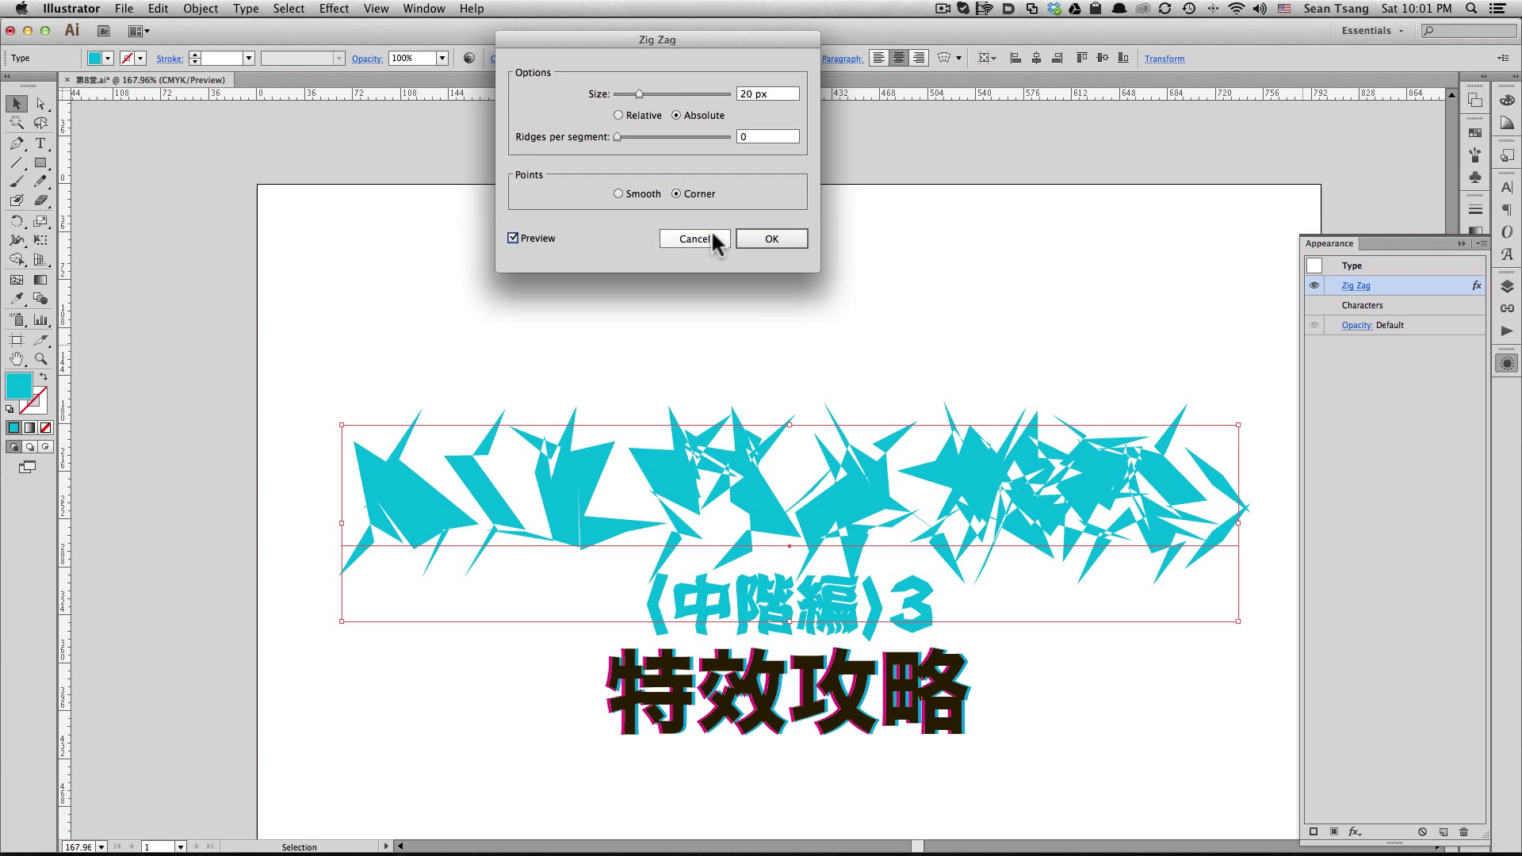
pyautogui.click(712, 236)
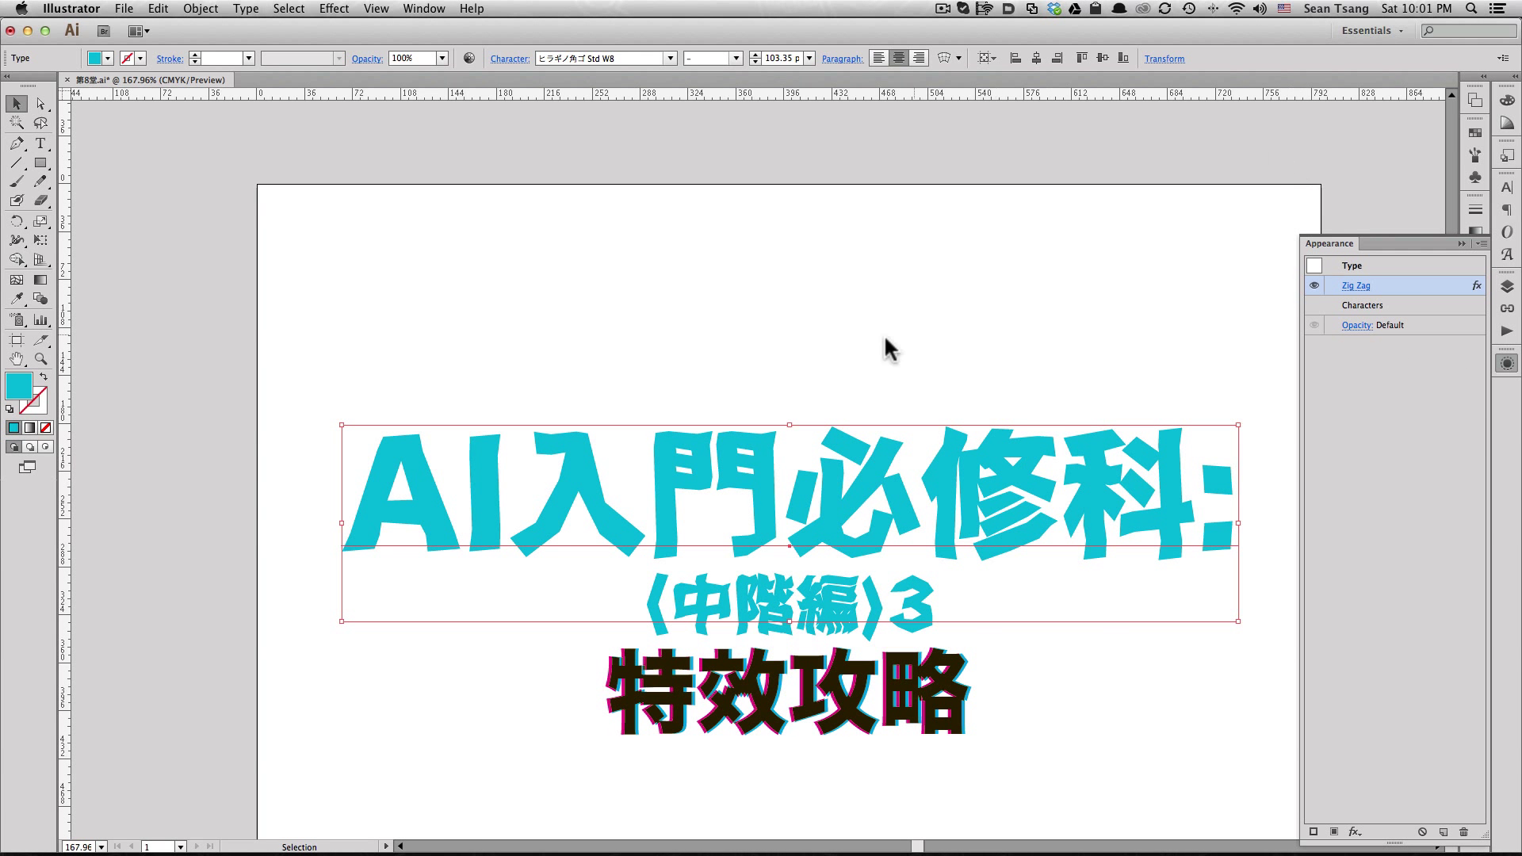
pyautogui.click(782, 268)
# Alt-drag a duplicate of the cyan title above the original
pyautogui.moveTo(849, 471); pyautogui.dragTo(886, 302)
pyautogui.scroll(2, 849, 320)
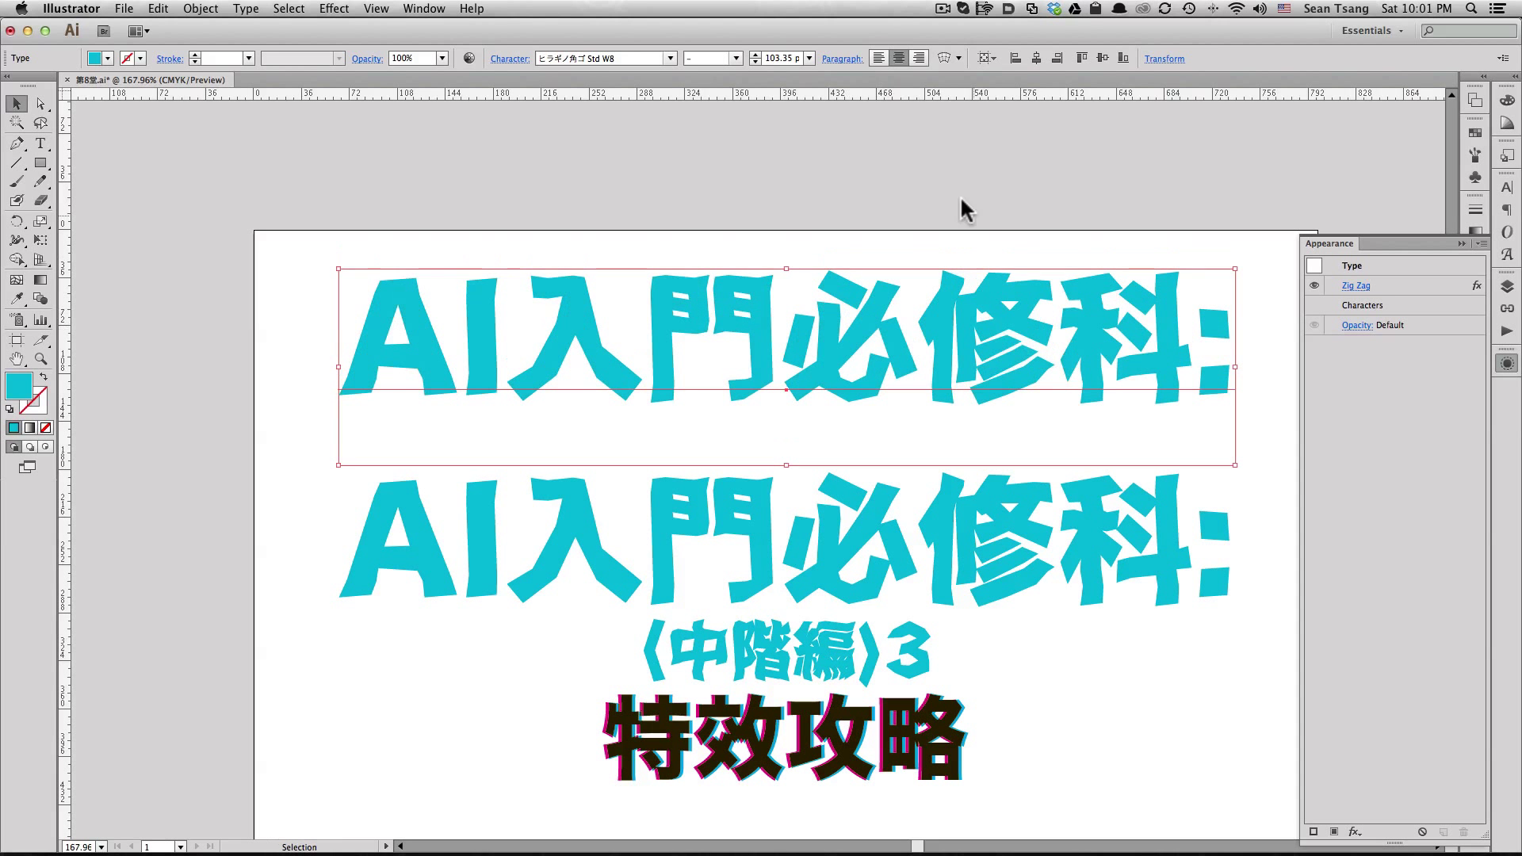
pyautogui.click(755, 130)
pyautogui.click(334, 9)
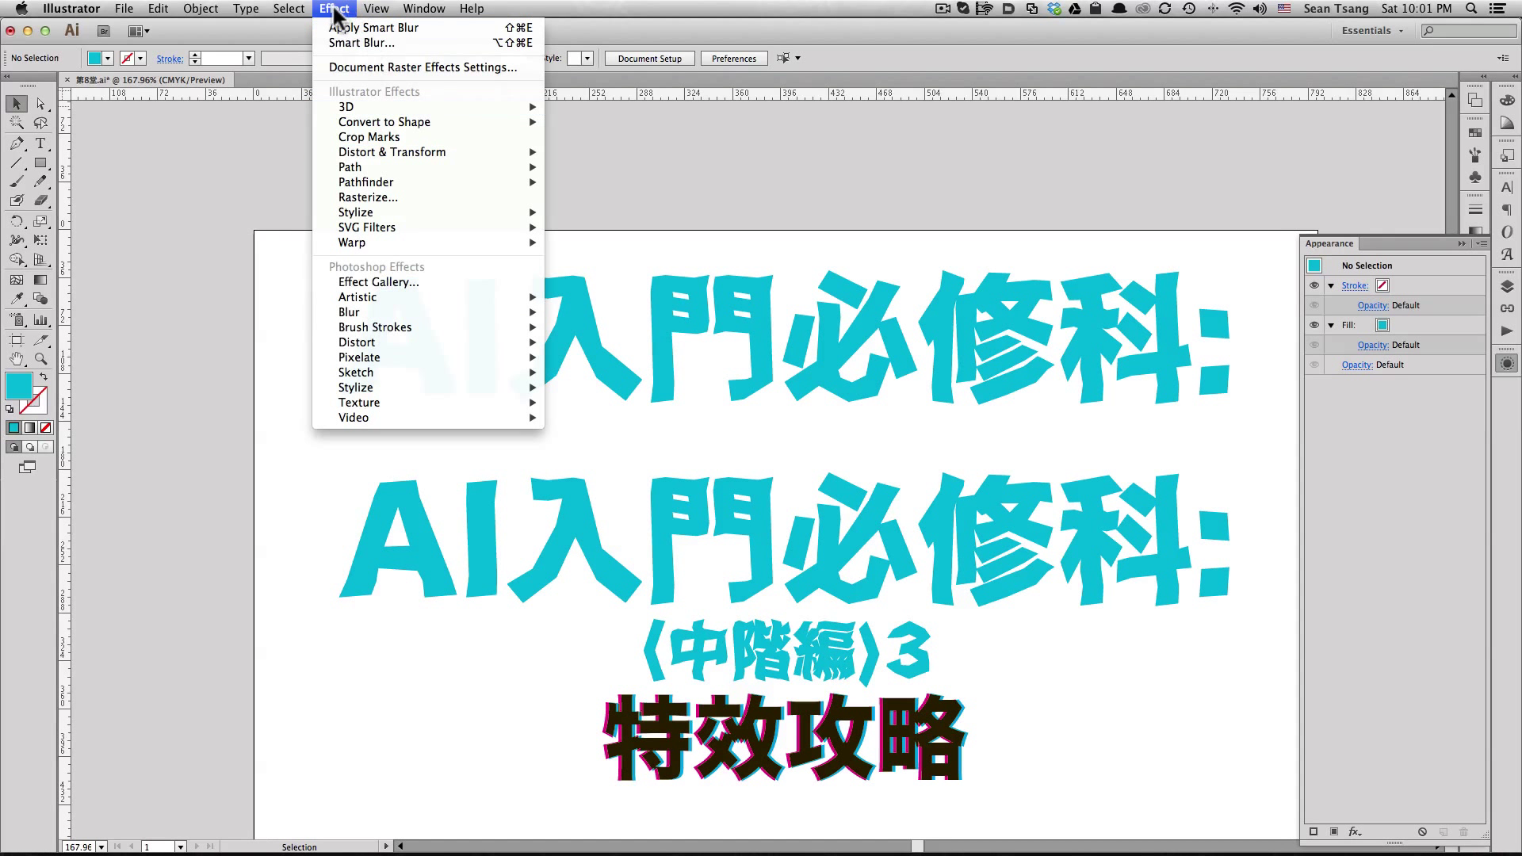
pyautogui.moveTo(350, 311)
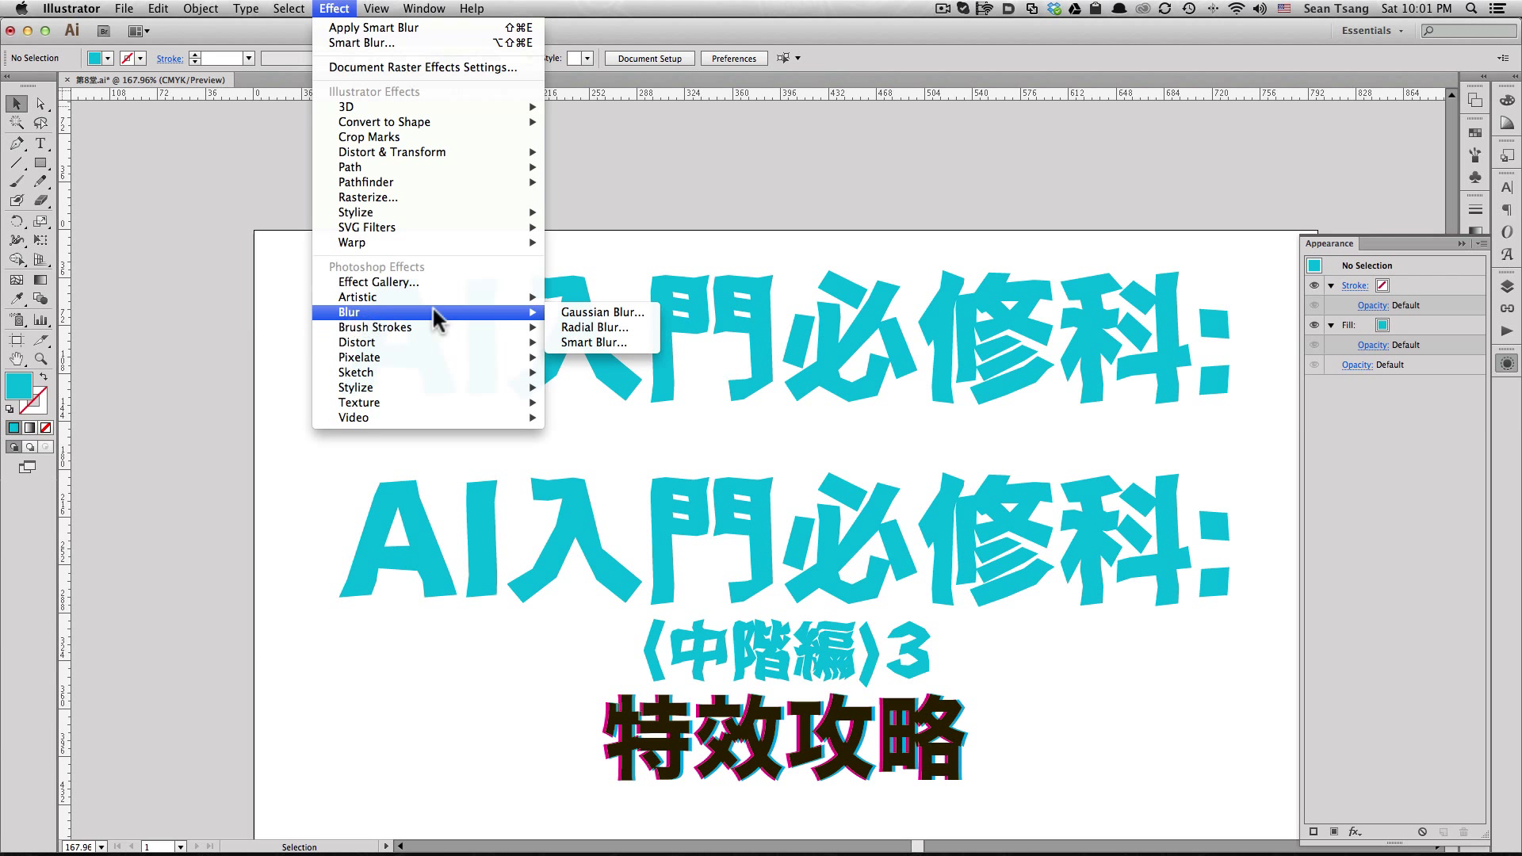
pyautogui.click(615, 314)
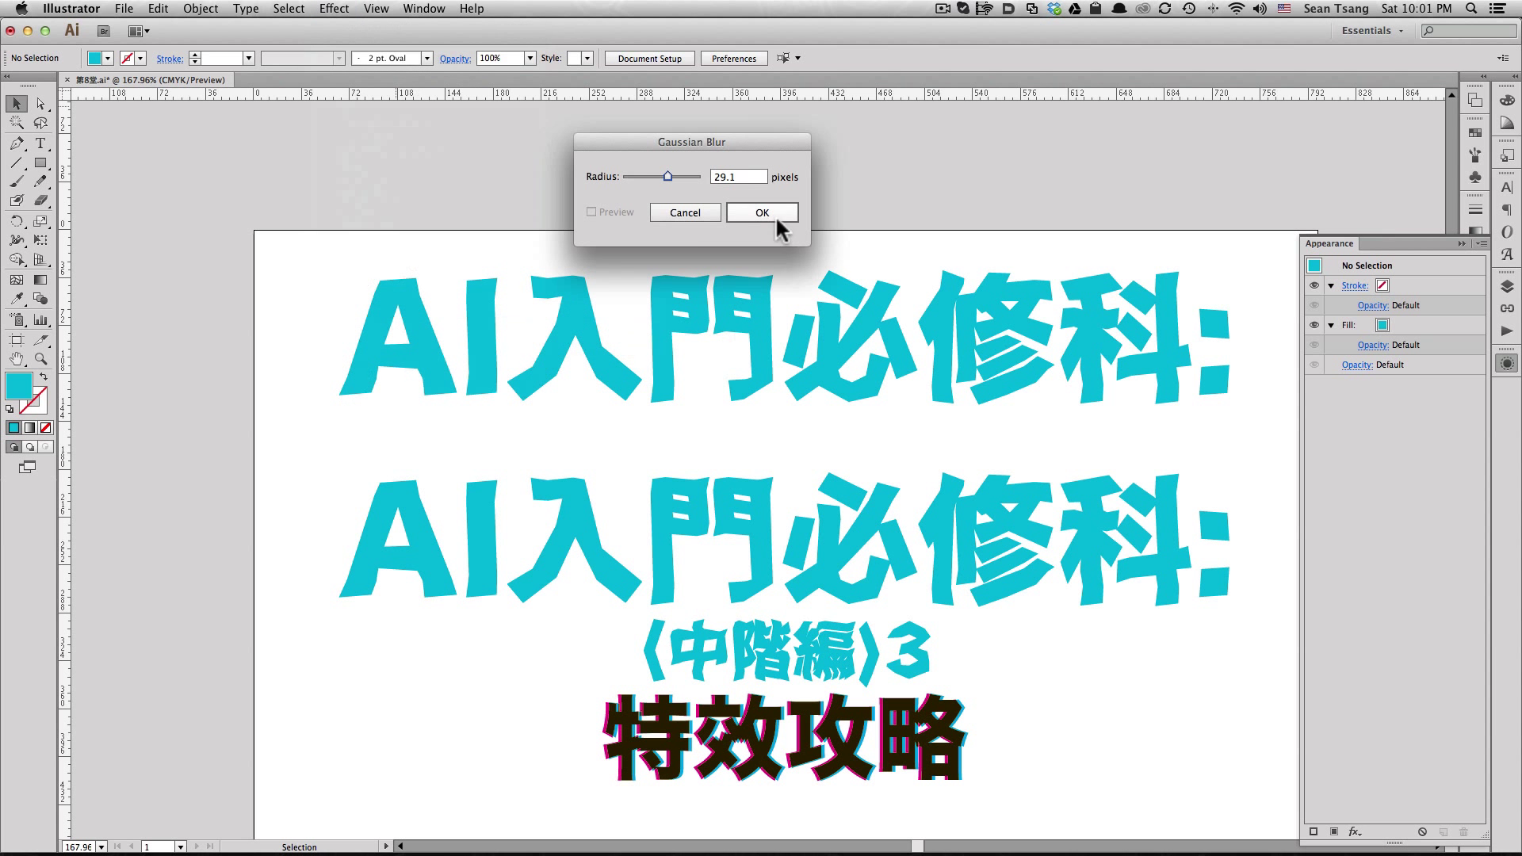
pyautogui.click(686, 219)
# Apply a 2.1-pixel Gaussian Blur to the top title copy
pyautogui.click(737, 317)
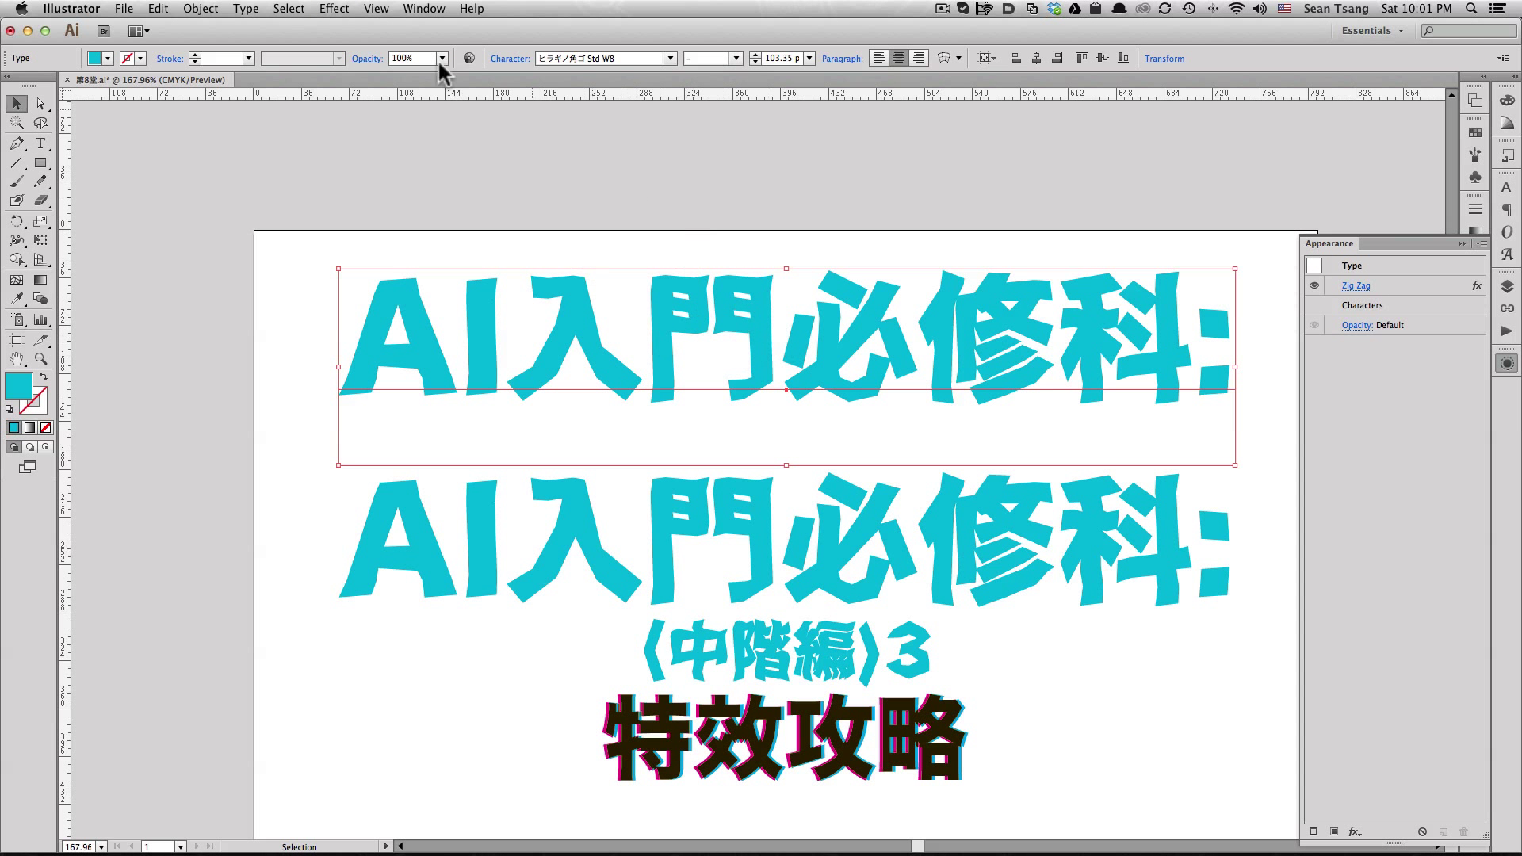
pyautogui.click(333, 8)
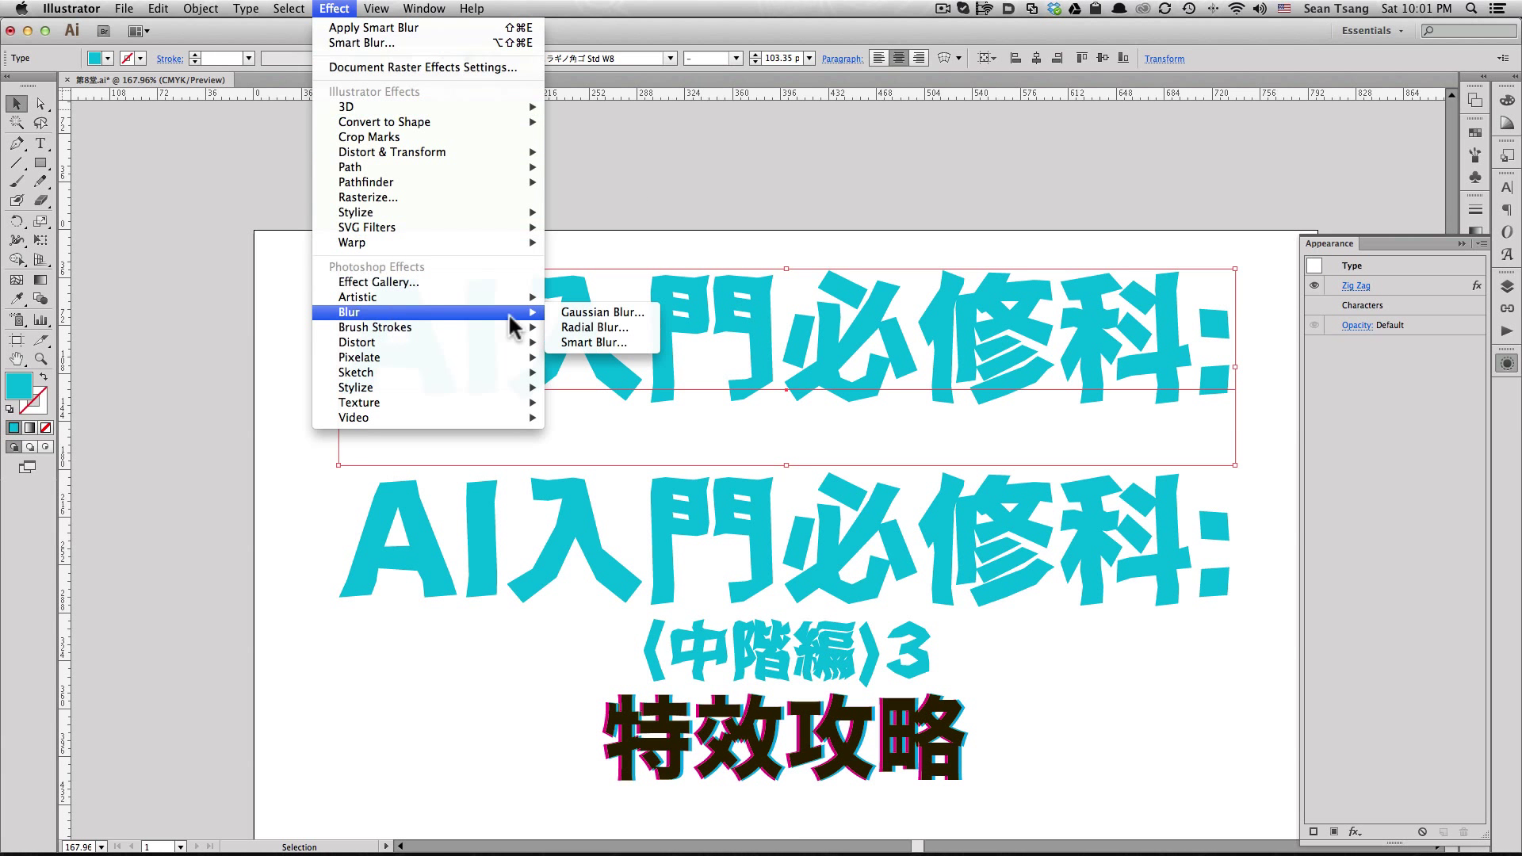
pyautogui.click(620, 309)
pyautogui.click(620, 212)
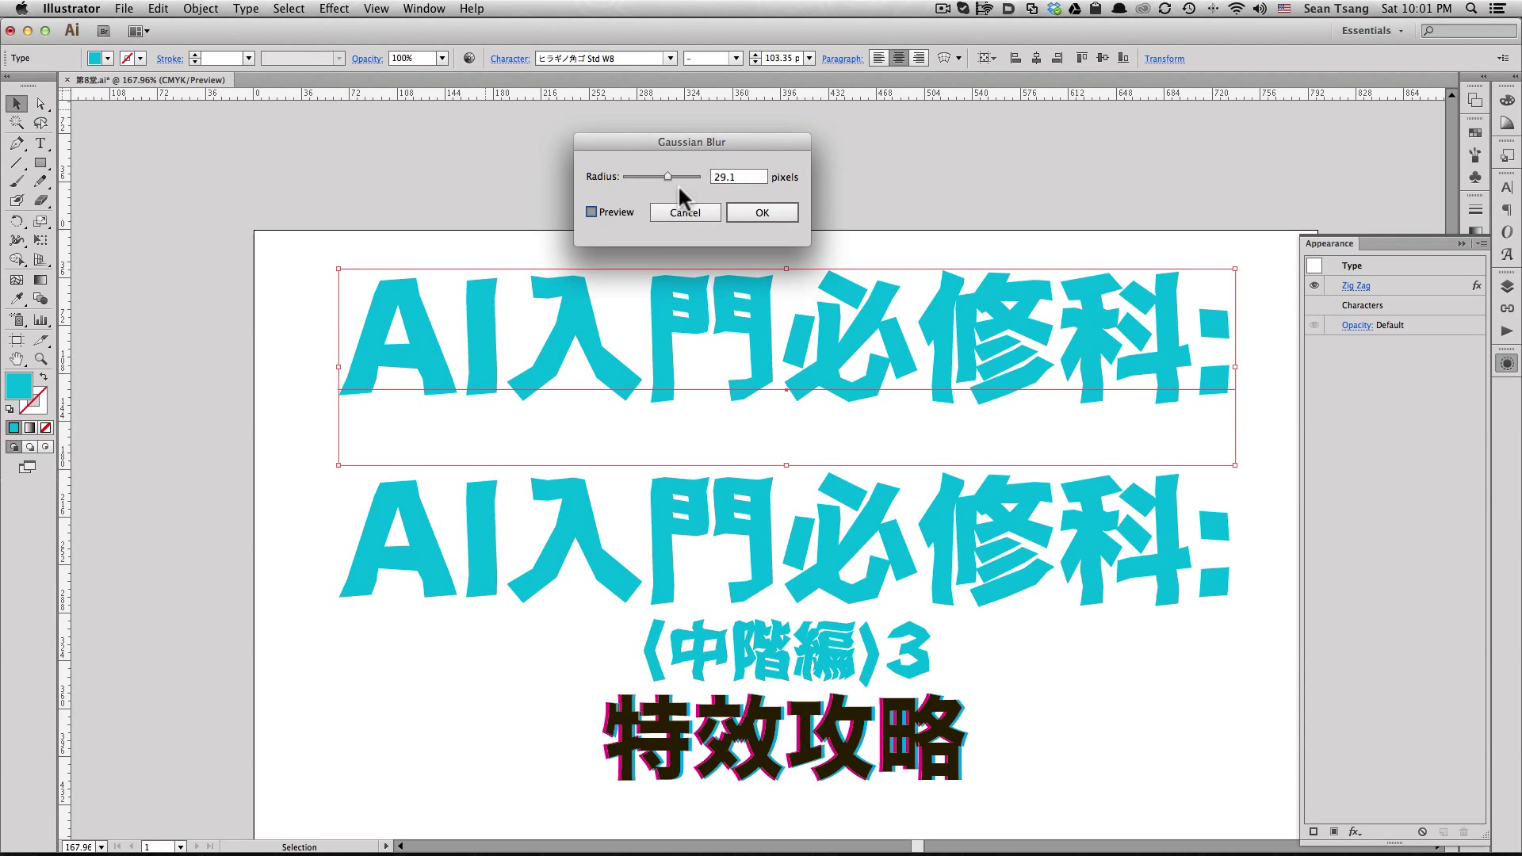
pyautogui.moveTo(668, 176); pyautogui.dragTo(633, 178)
pyautogui.click(762, 213)
# Increase the title's Gaussian Blur radius to 11.5 and inspect the blurred characters
pyautogui.press('super+equal')
pyautogui.press('super+equal')
pyautogui.press('super+equal')
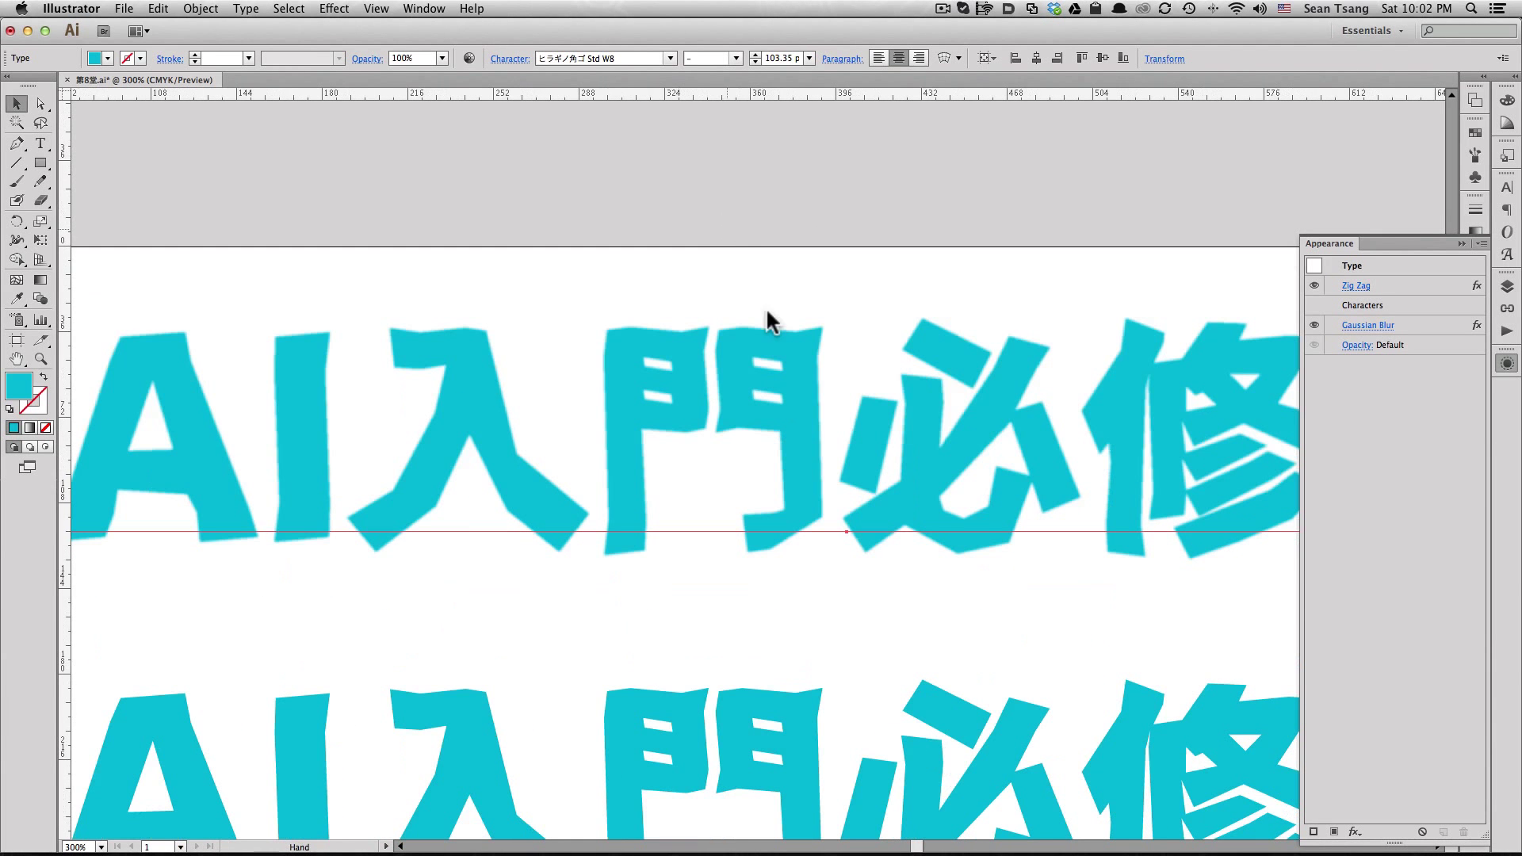
pyautogui.press('super+equal')
pyautogui.moveTo(792, 374); pyautogui.dragTo(799, 363)
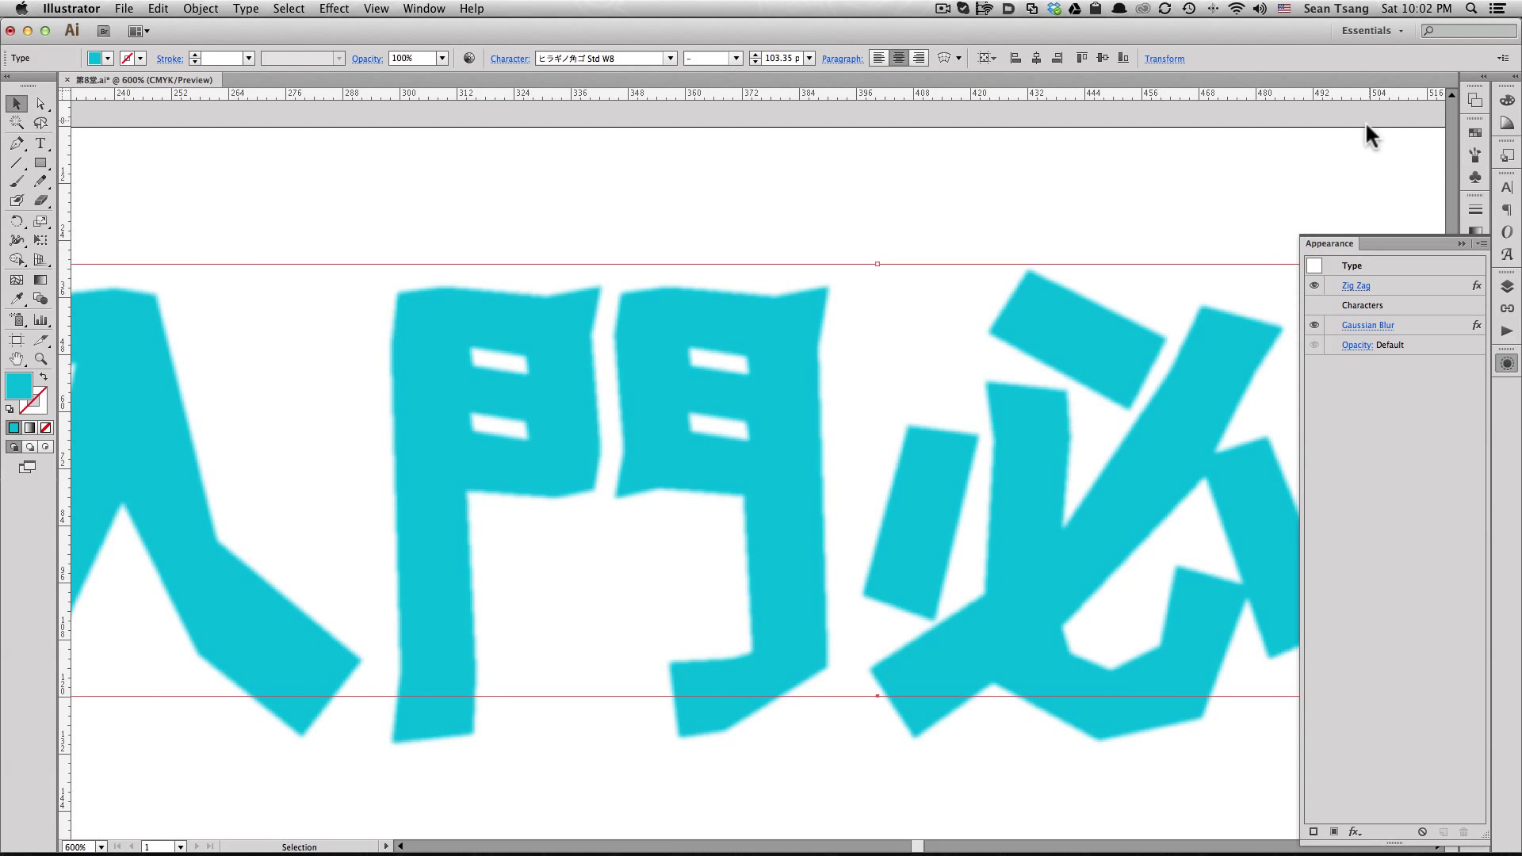
pyautogui.click(1364, 325)
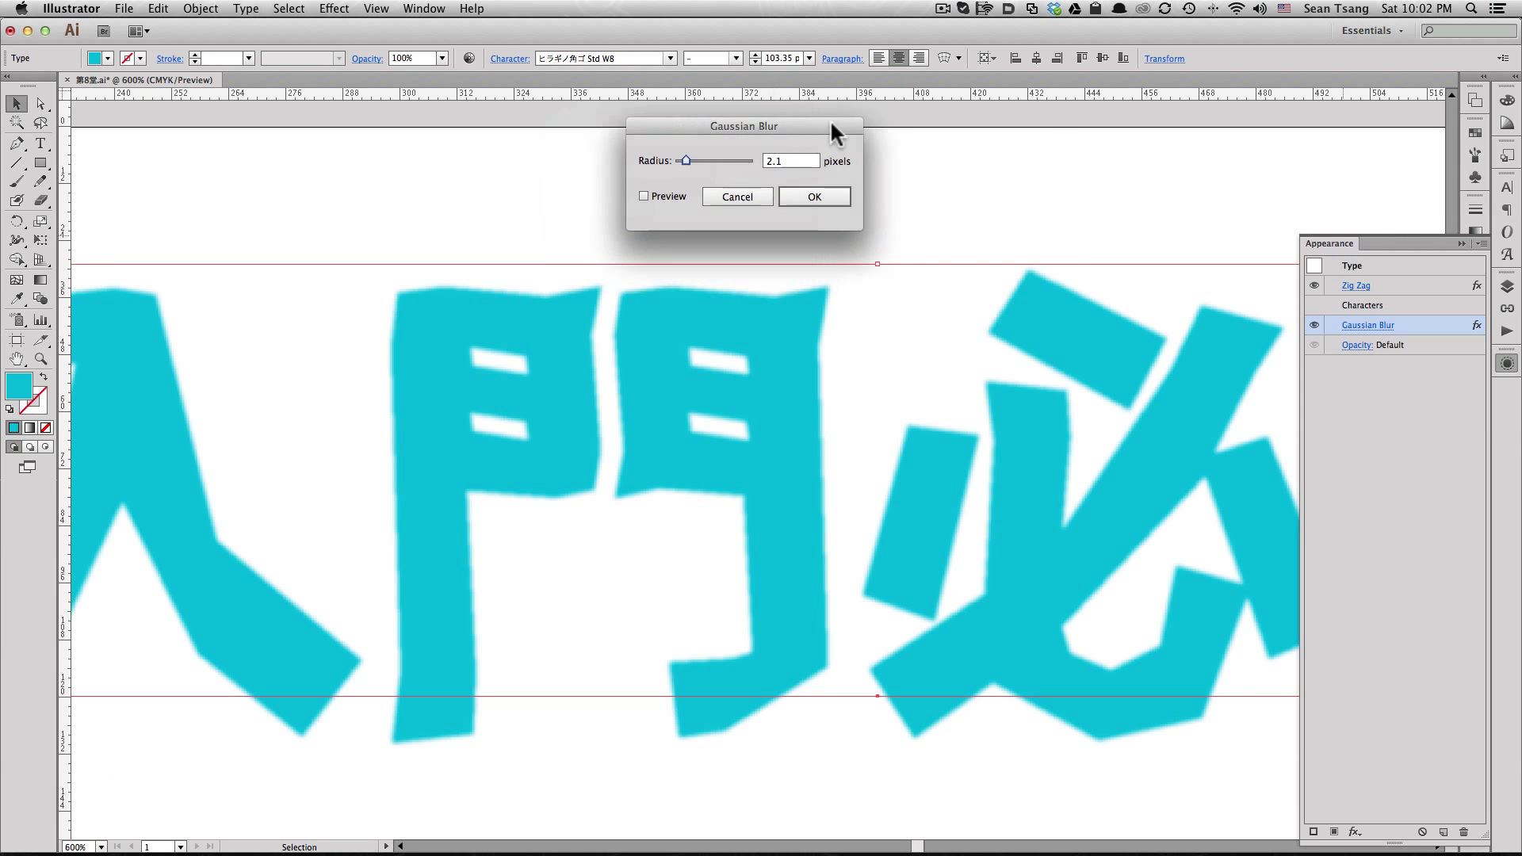
pyautogui.click(836, 181)
pyautogui.moveTo(870, 146); pyautogui.dragTo(880, 146)
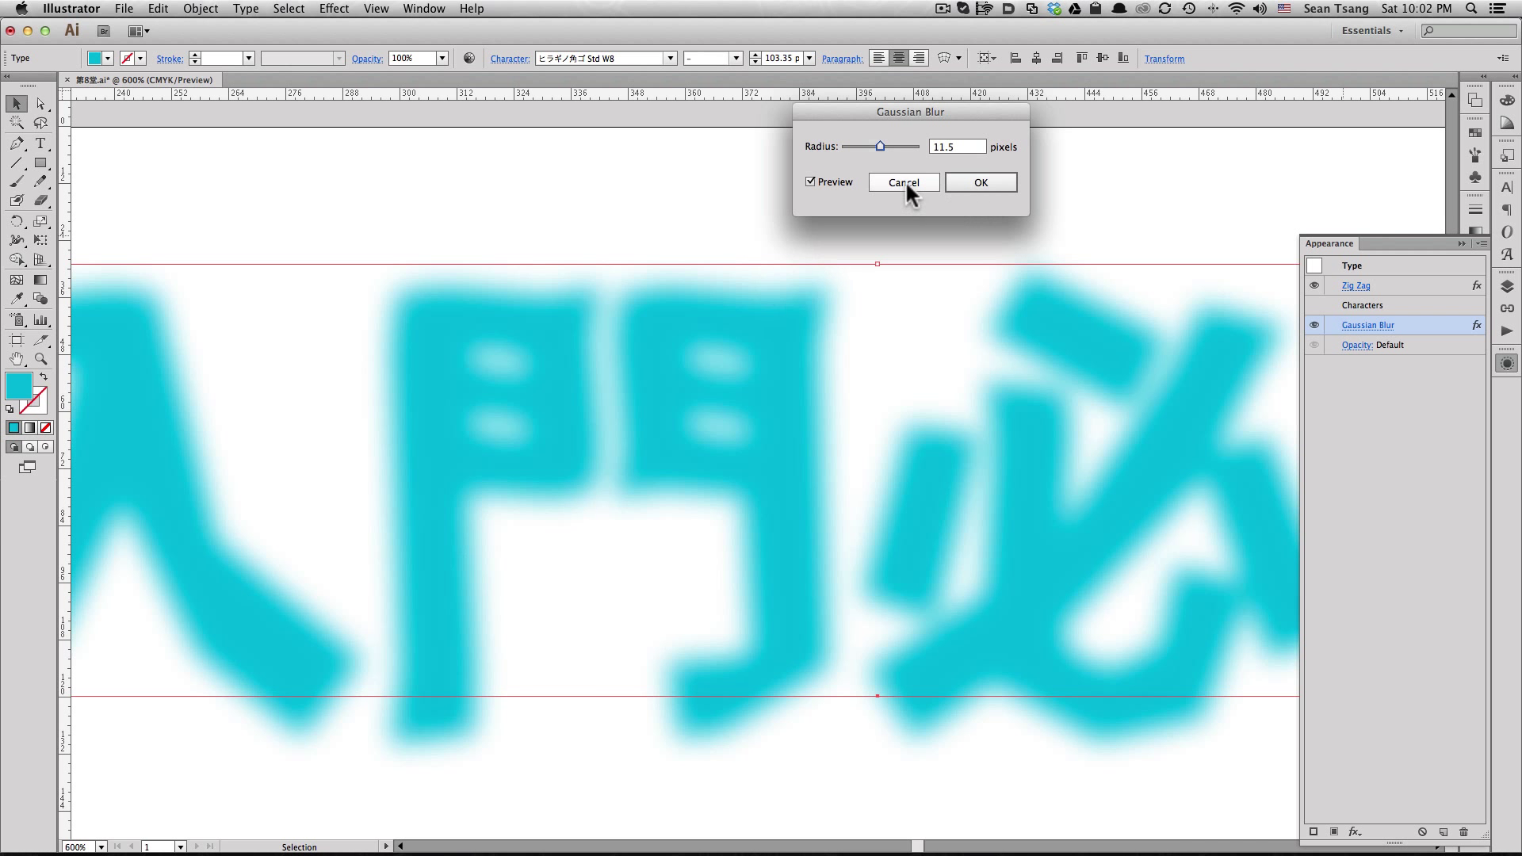
pyautogui.click(981, 182)
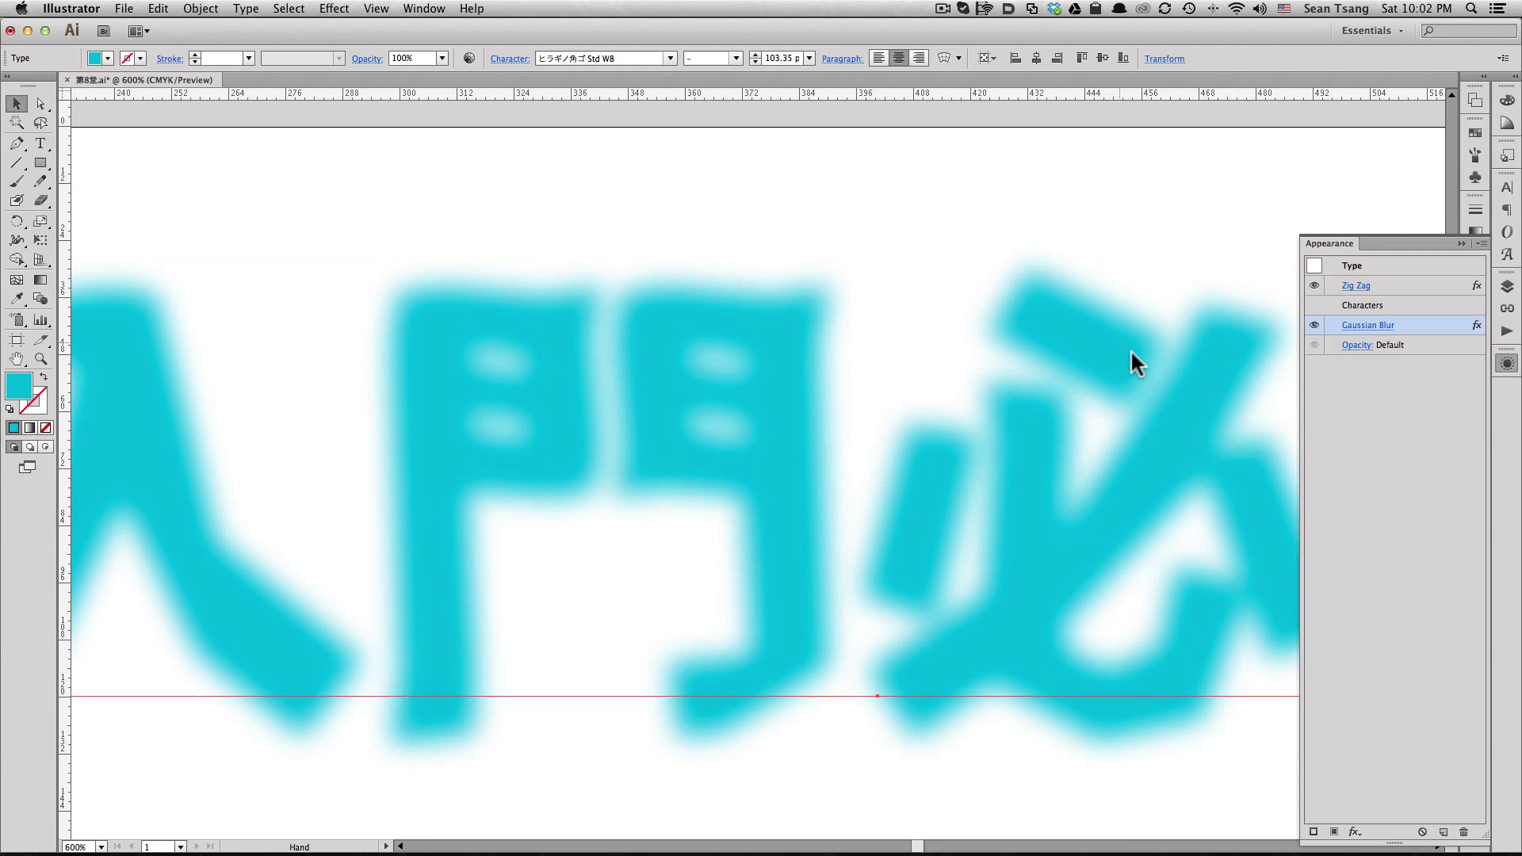
pyautogui.press('super+minus')
pyautogui.moveTo(1031, 374); pyautogui.dragTo(855, 385)
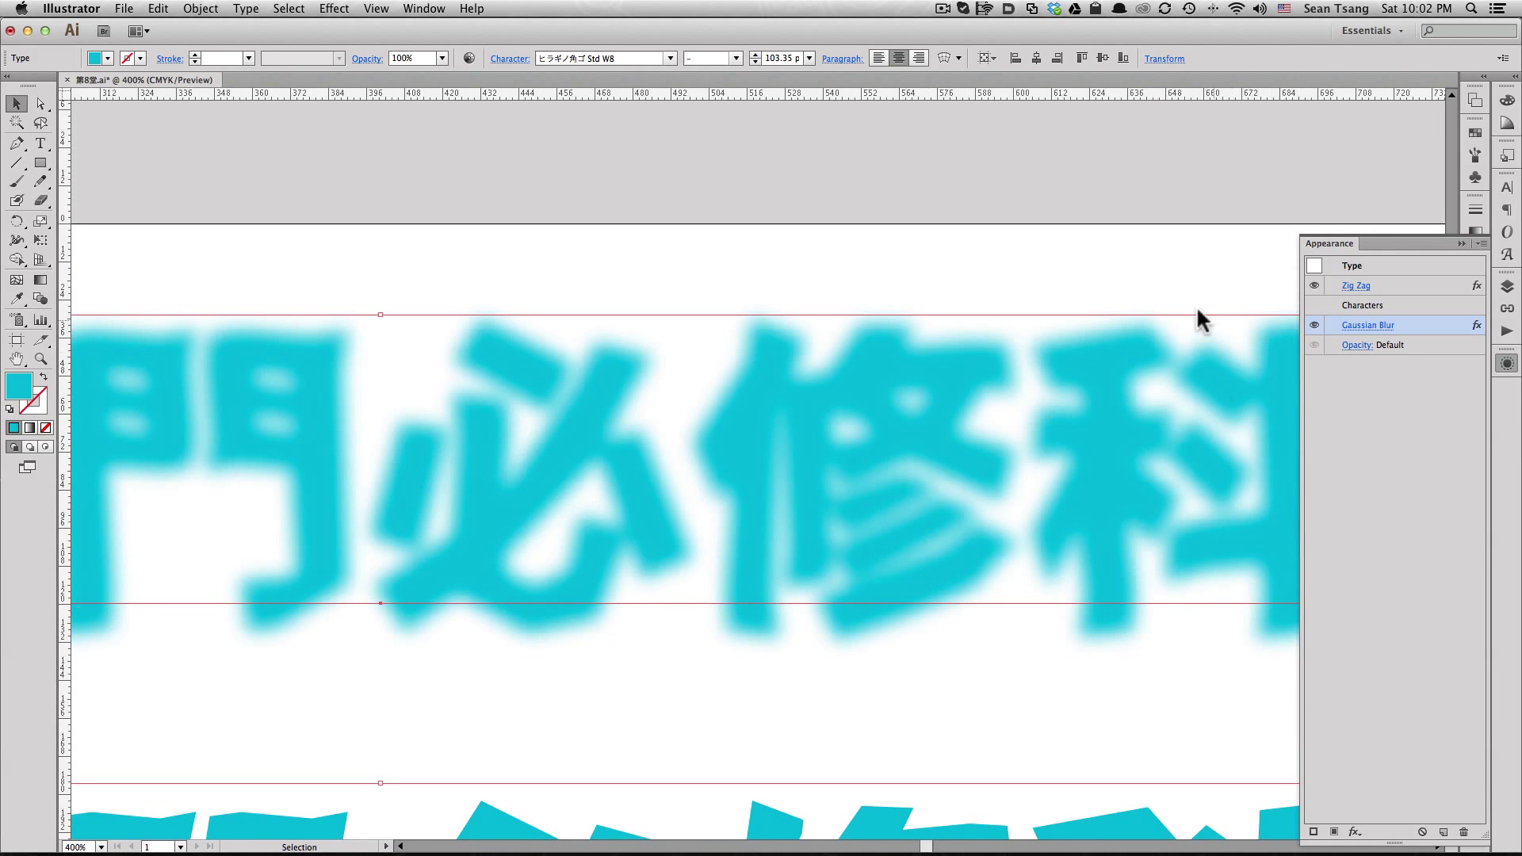
# Confirm Document Raster Effects Settings at High (300 ppi) and deselect the title
pyautogui.click(371, 9)
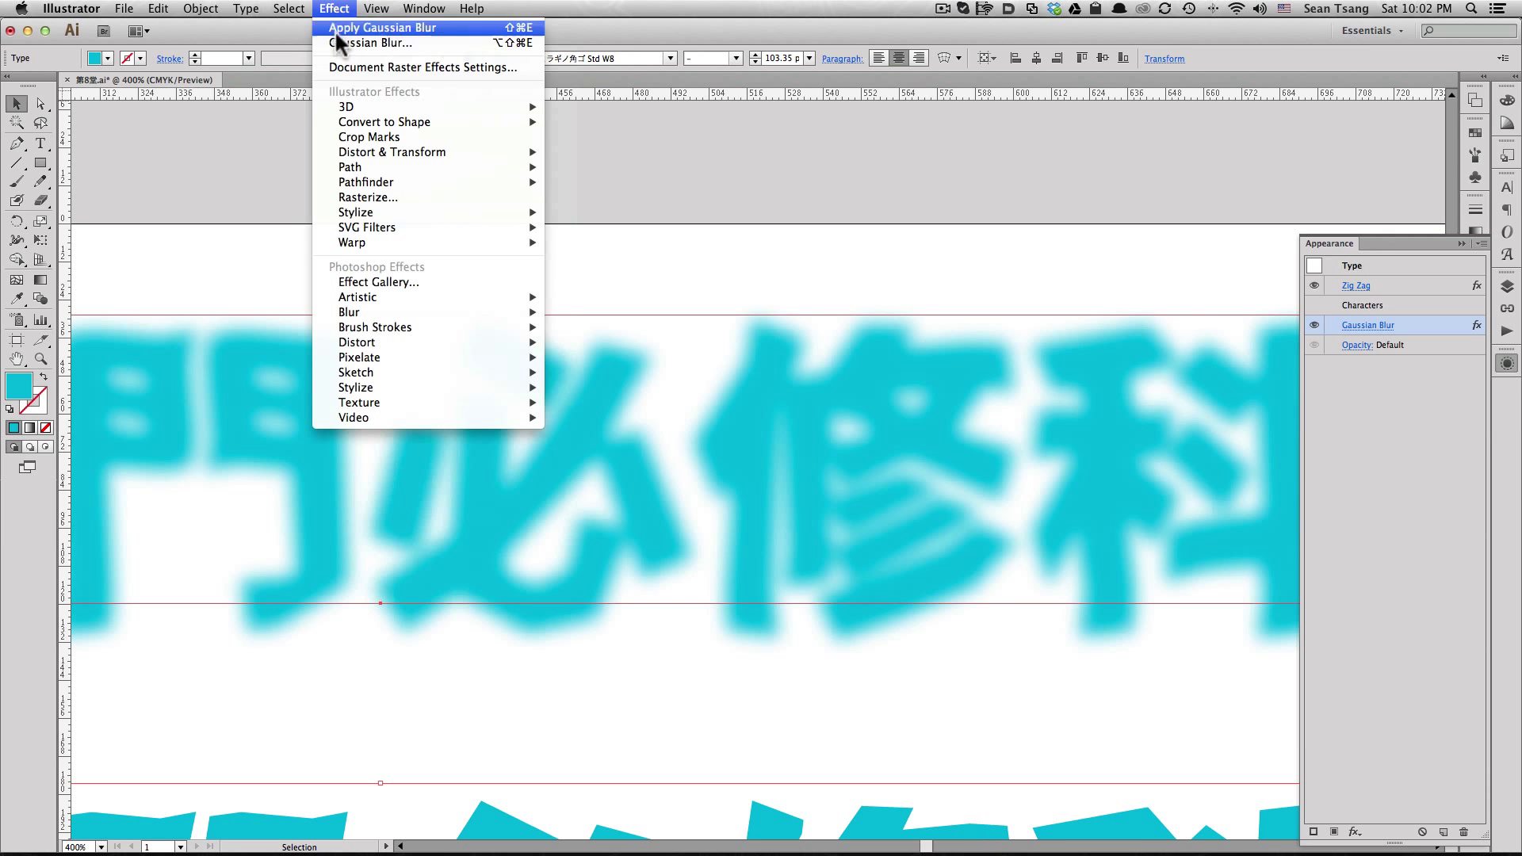
pyautogui.click(464, 67)
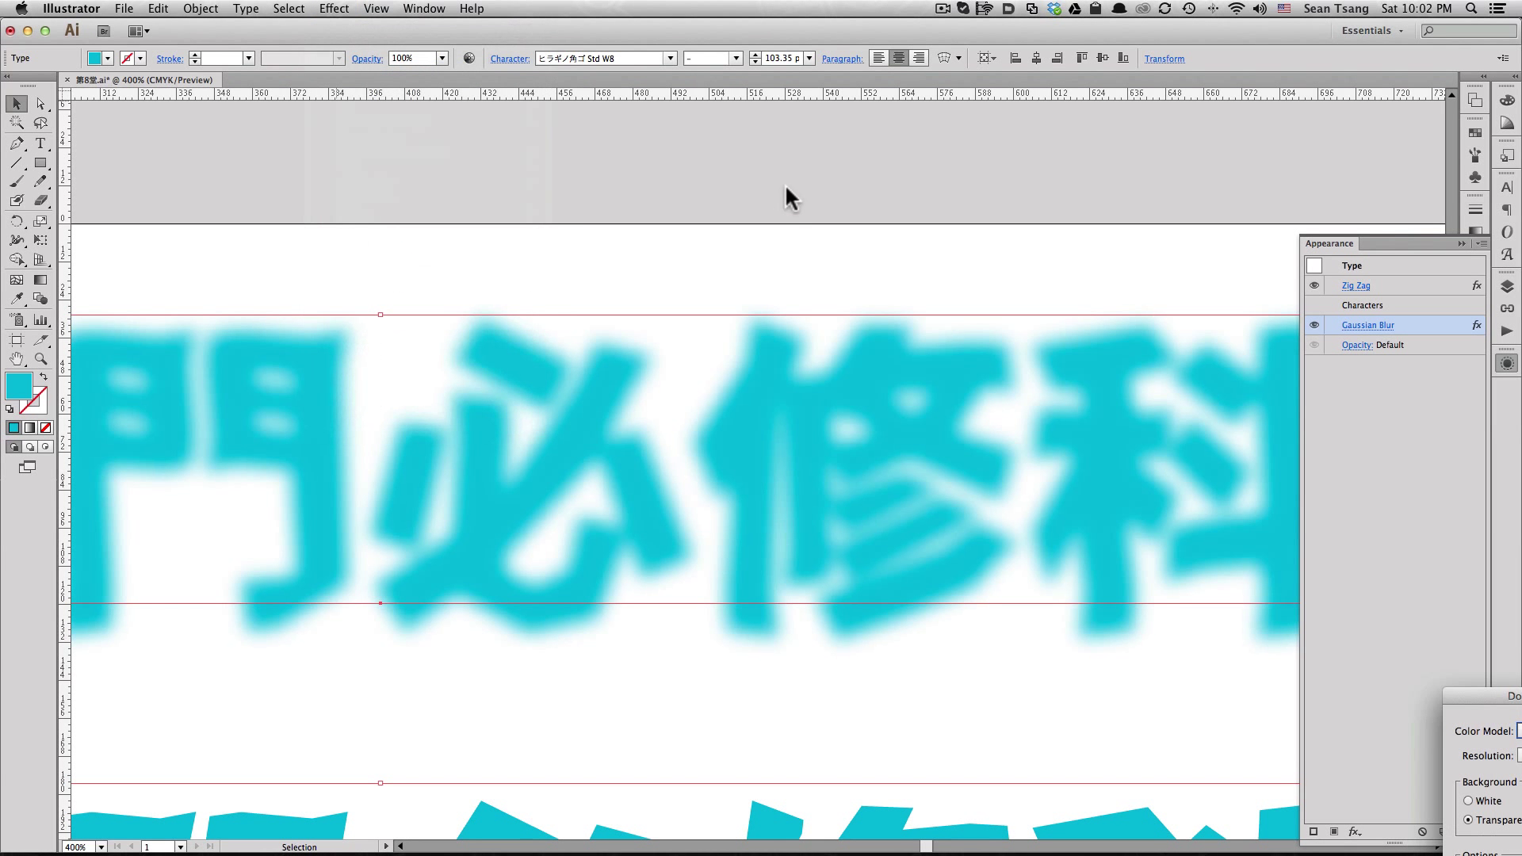
pyautogui.moveTo(1479, 706); pyautogui.dragTo(609, 206)
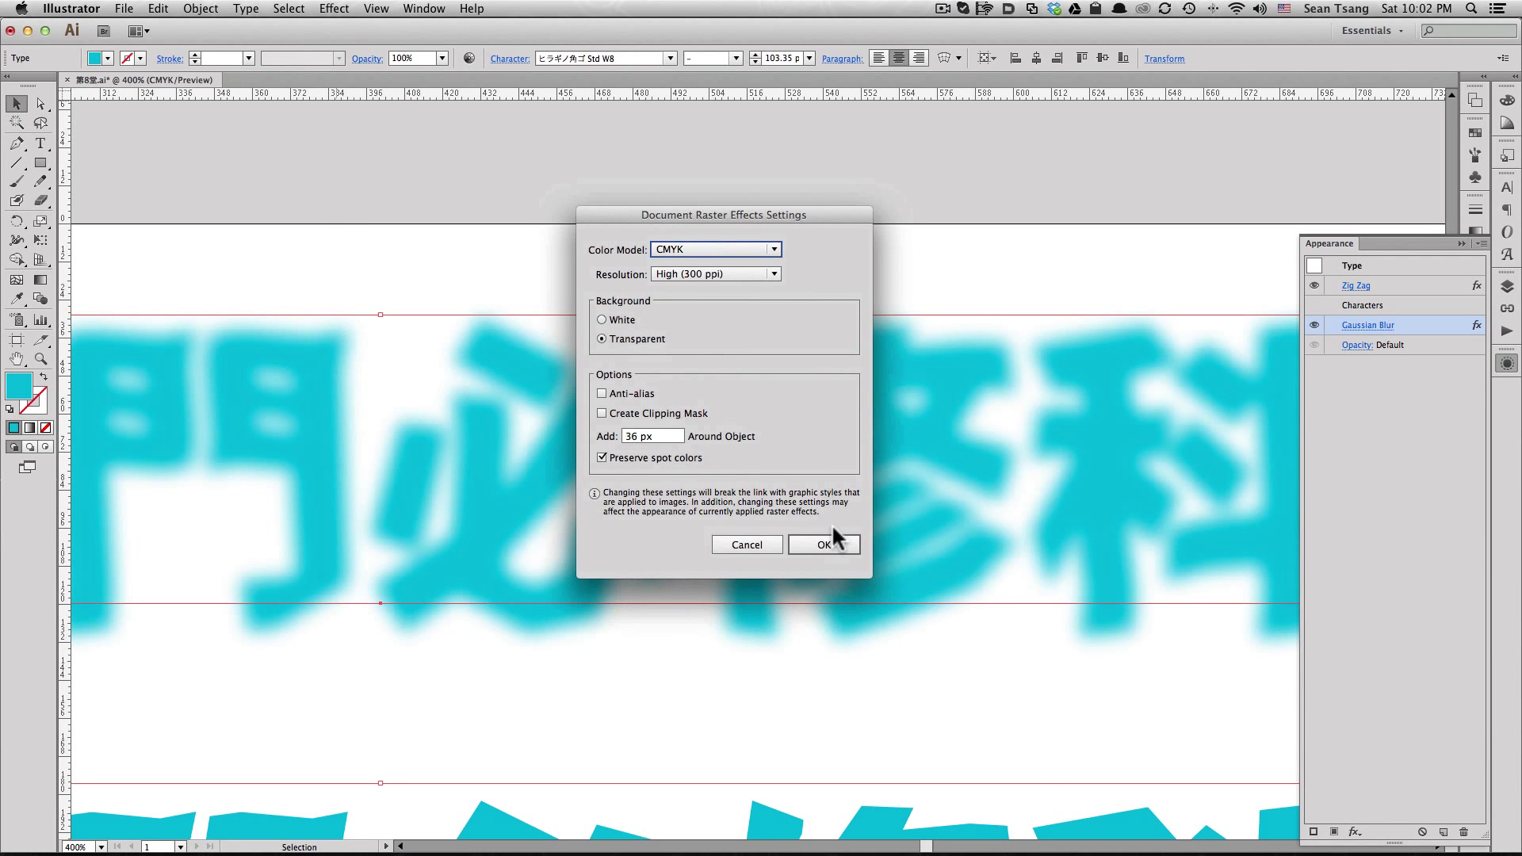
pyautogui.click(828, 532)
pyautogui.click(810, 204)
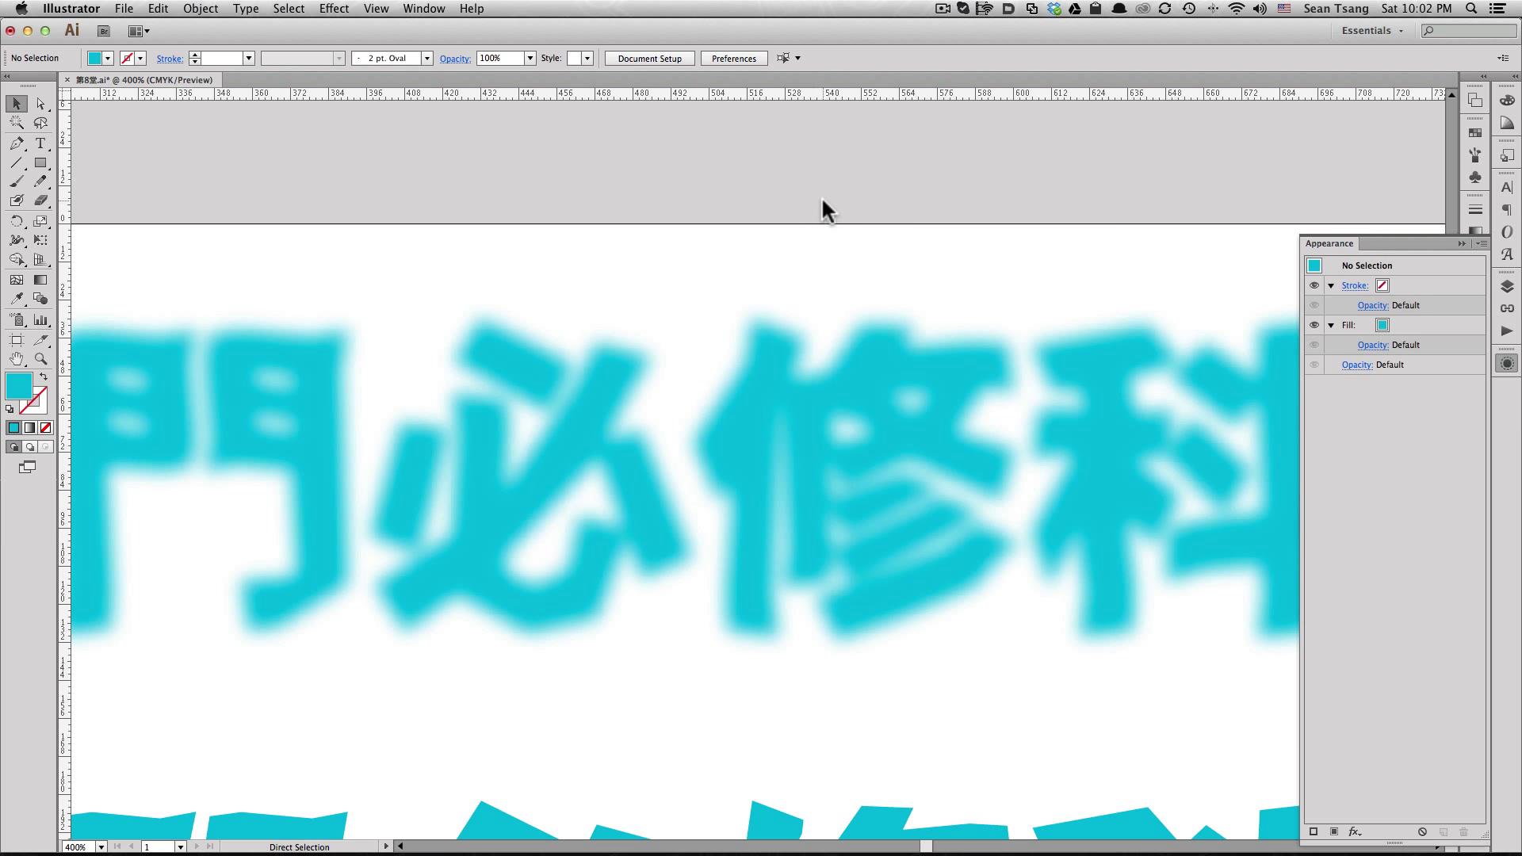
pyautogui.hotkey('ctrl', 'n')
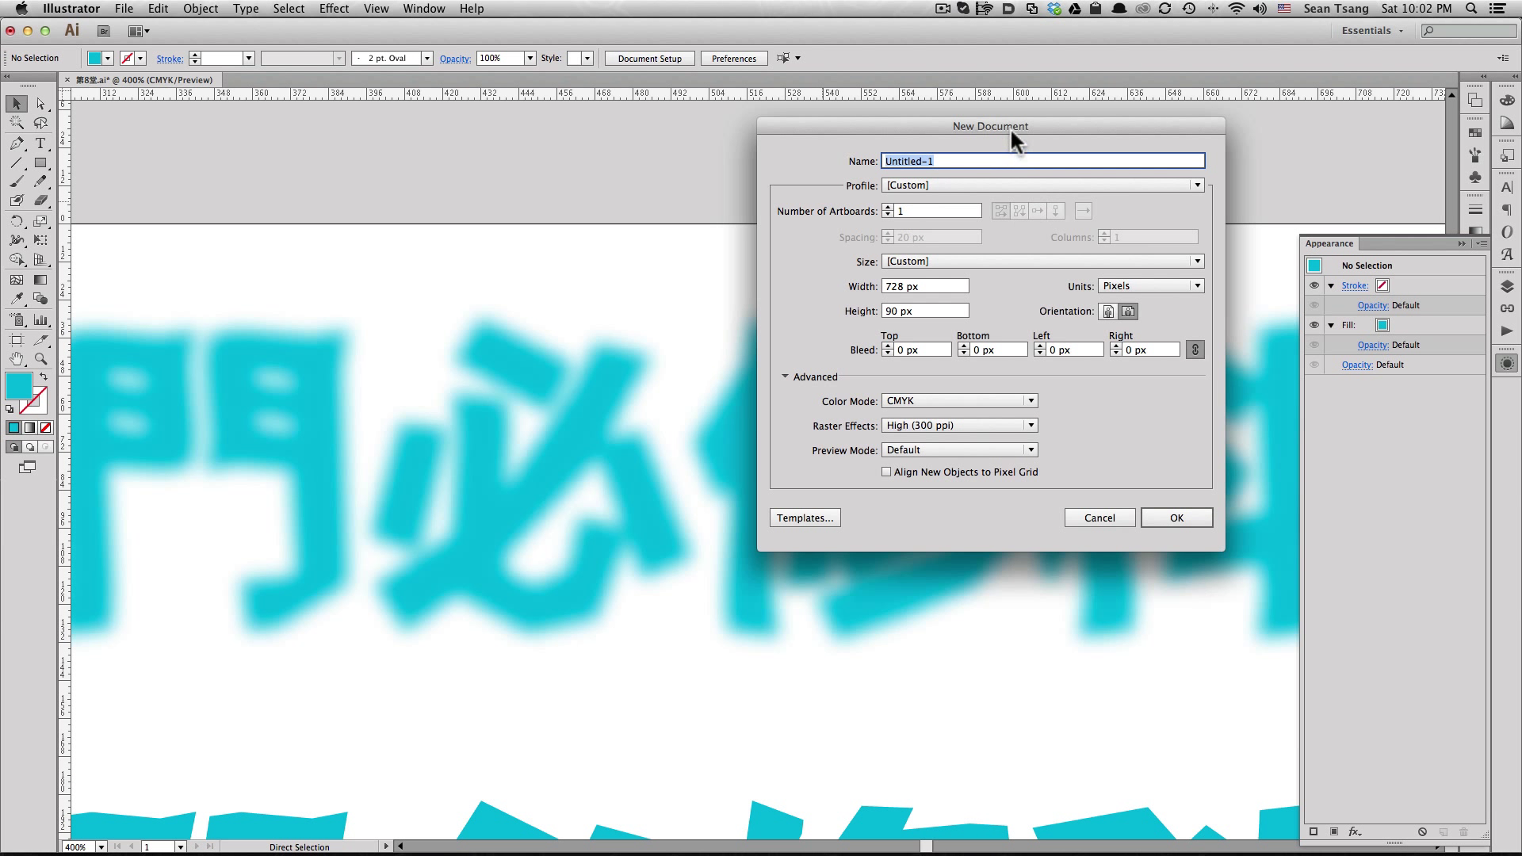
# Cancel the new 728×90 px CMYK document
pyautogui.moveTo(1011, 127); pyautogui.dragTo(844, 105)
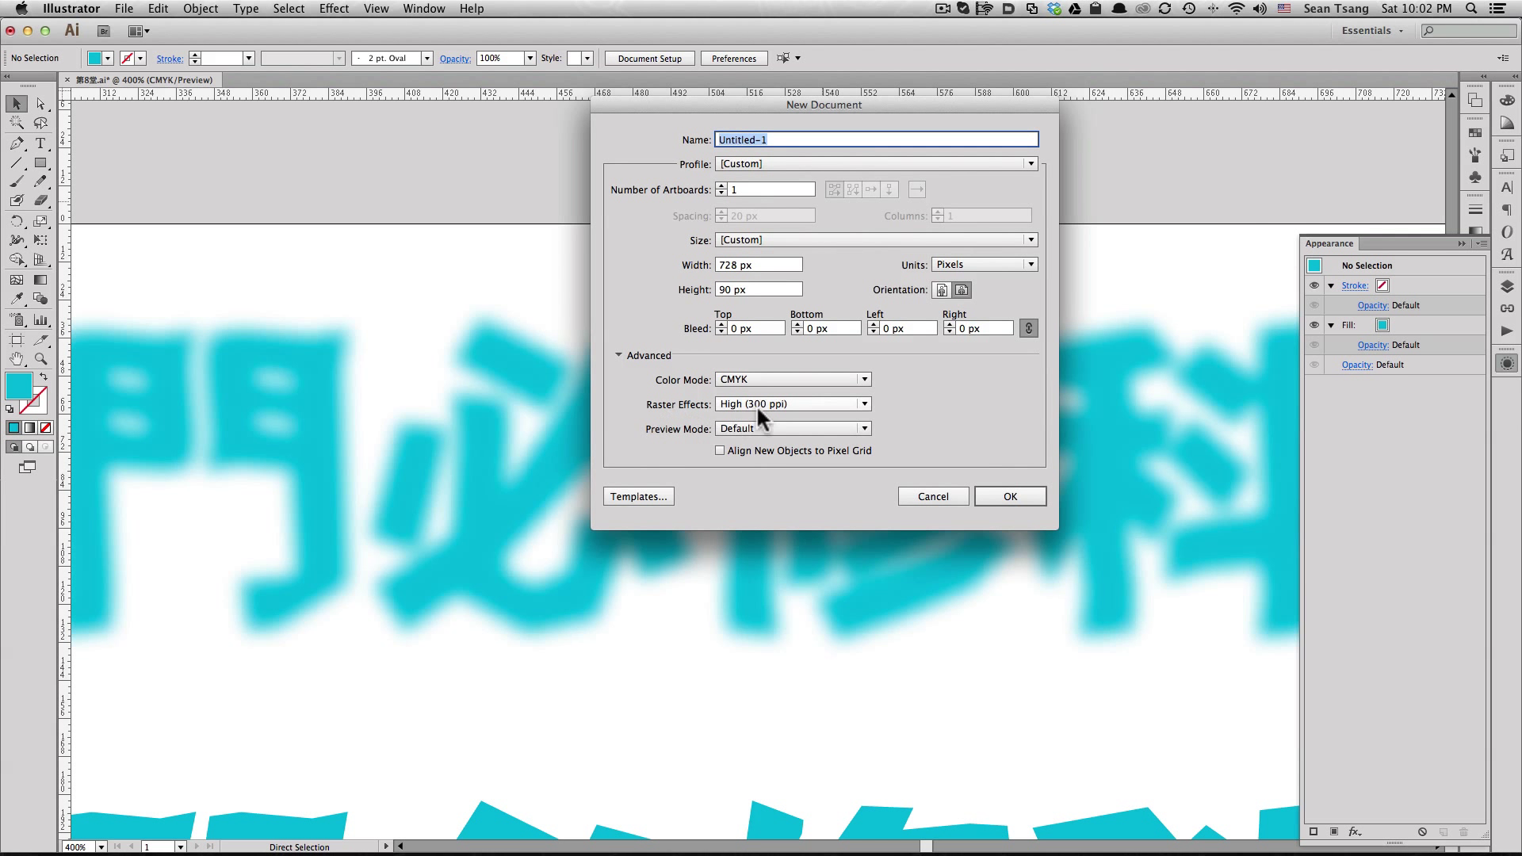
pyautogui.click(815, 404)
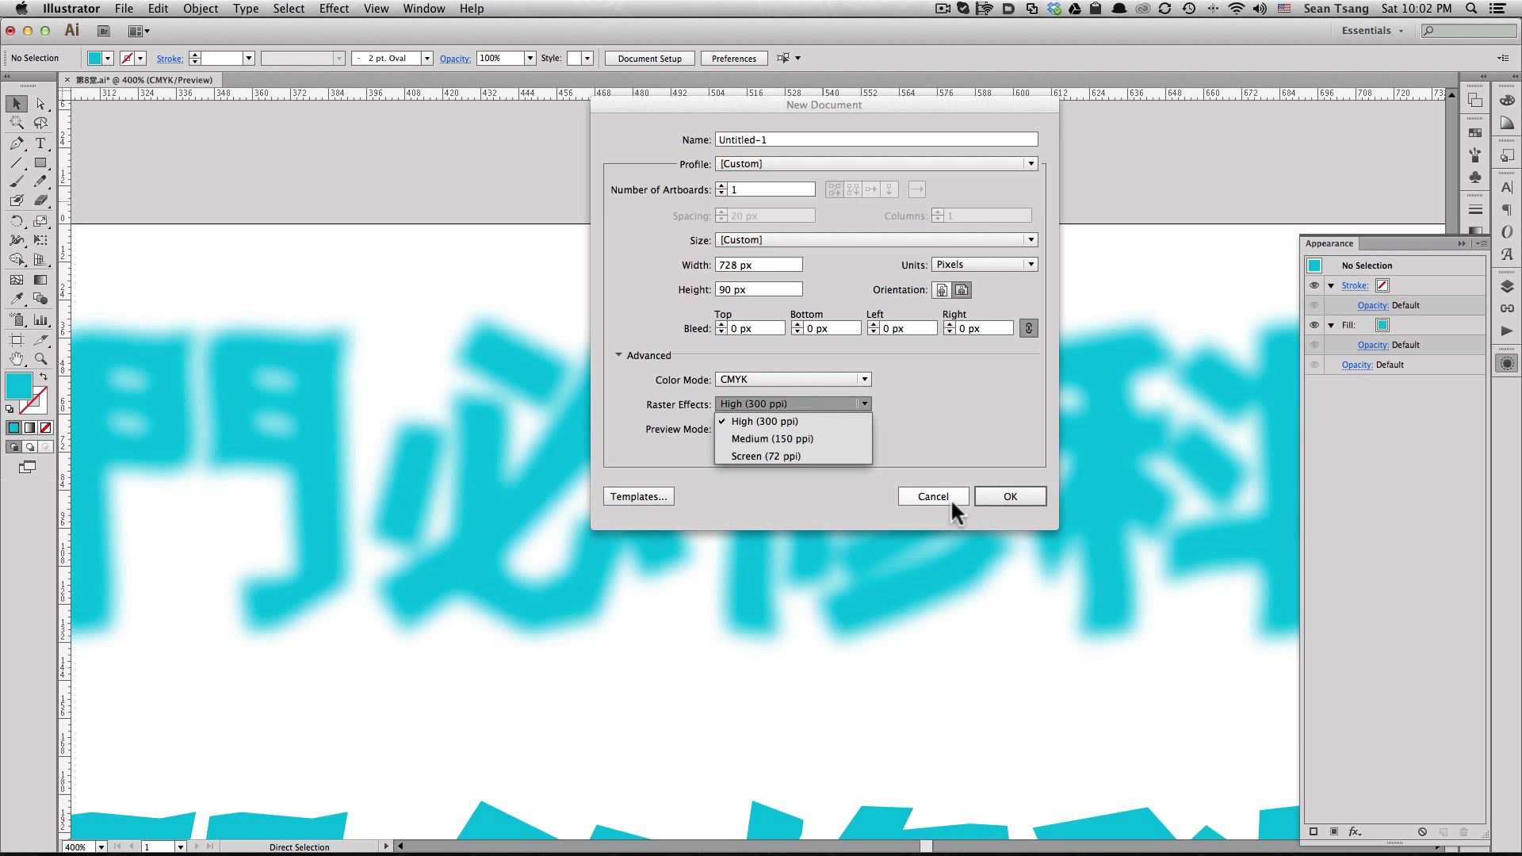
pyautogui.click(952, 500)
# Set the document raster effects resolution to Screen (72 ppi)
pyautogui.click(808, 406)
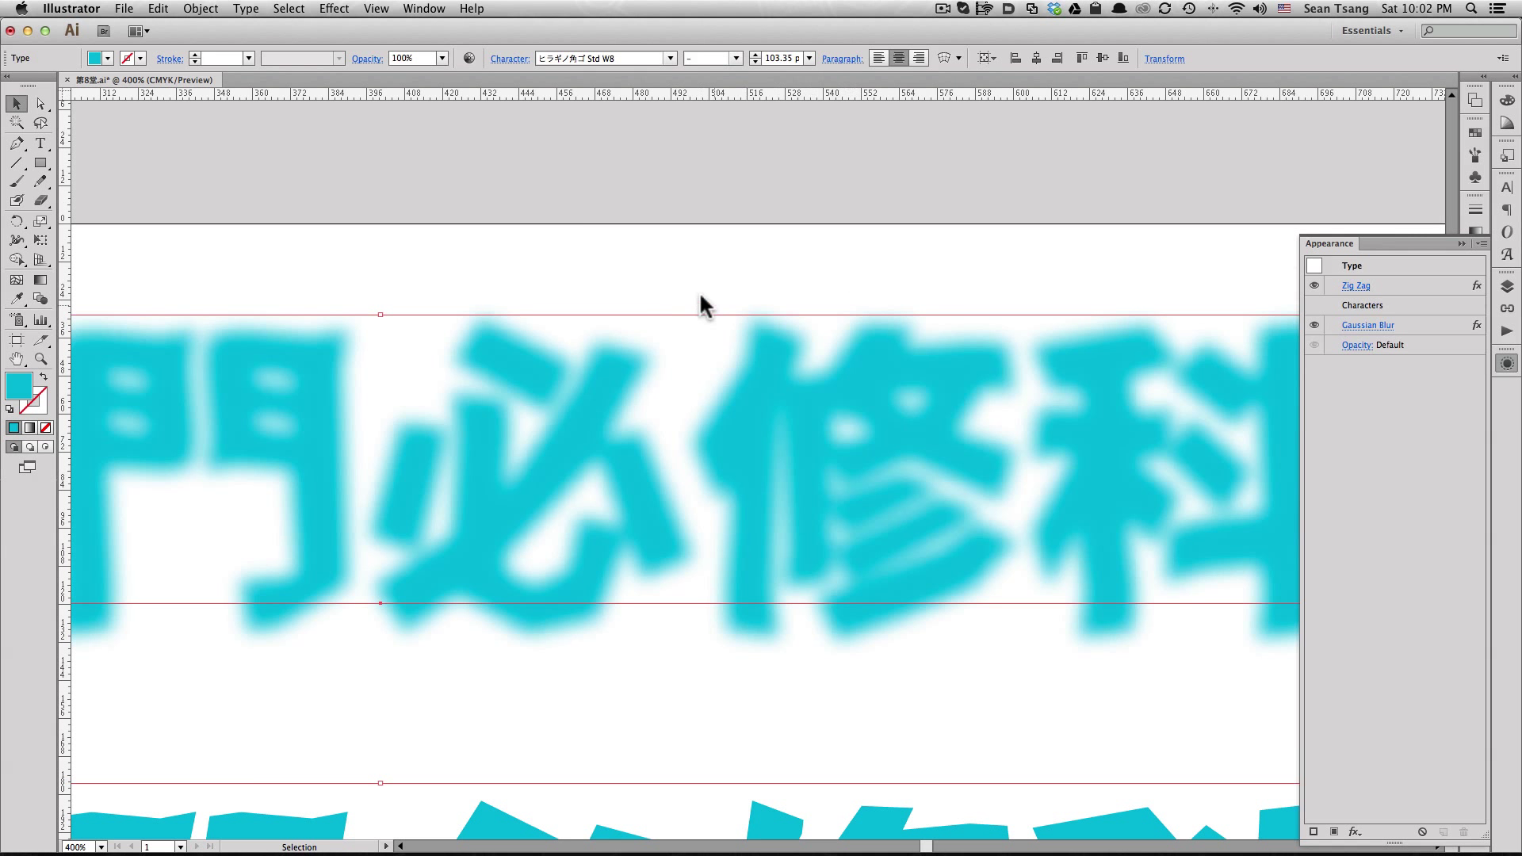
pyautogui.click(346, 8)
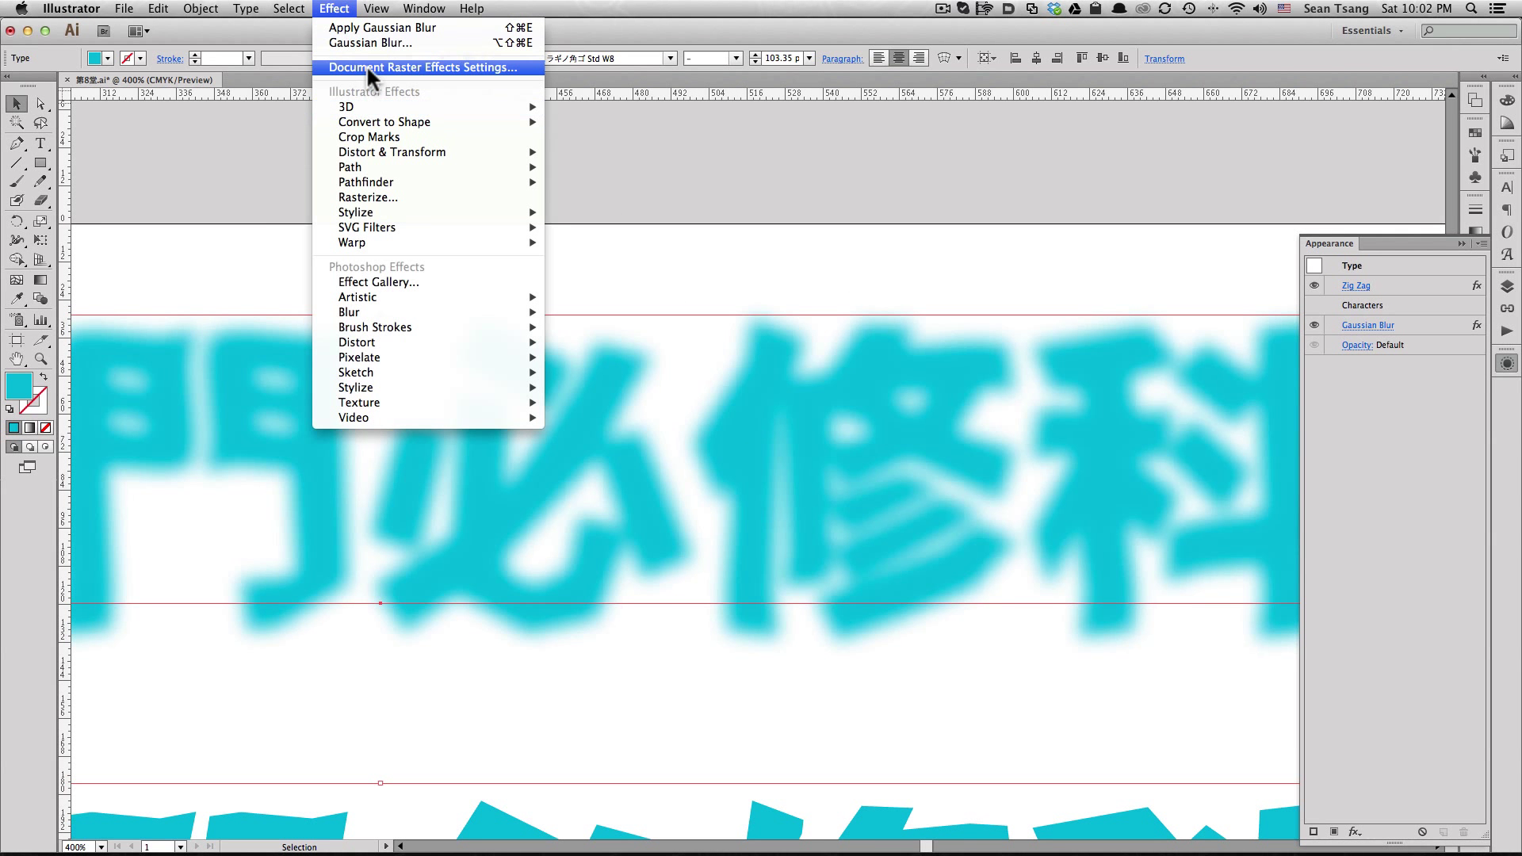
pyautogui.click(372, 69)
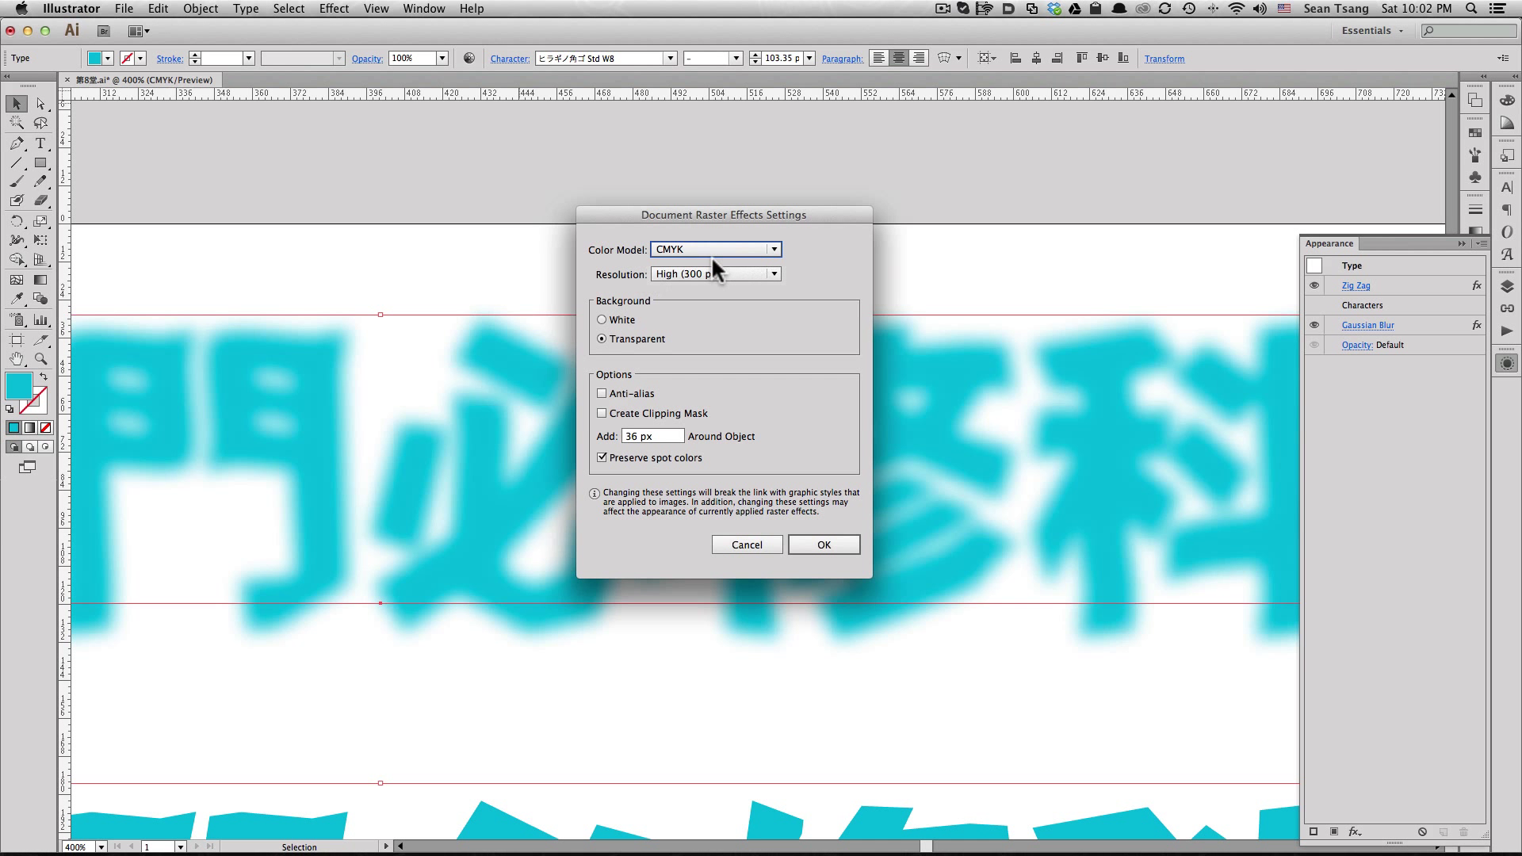
pyautogui.click(730, 273)
pyautogui.click(731, 287)
pyautogui.click(825, 541)
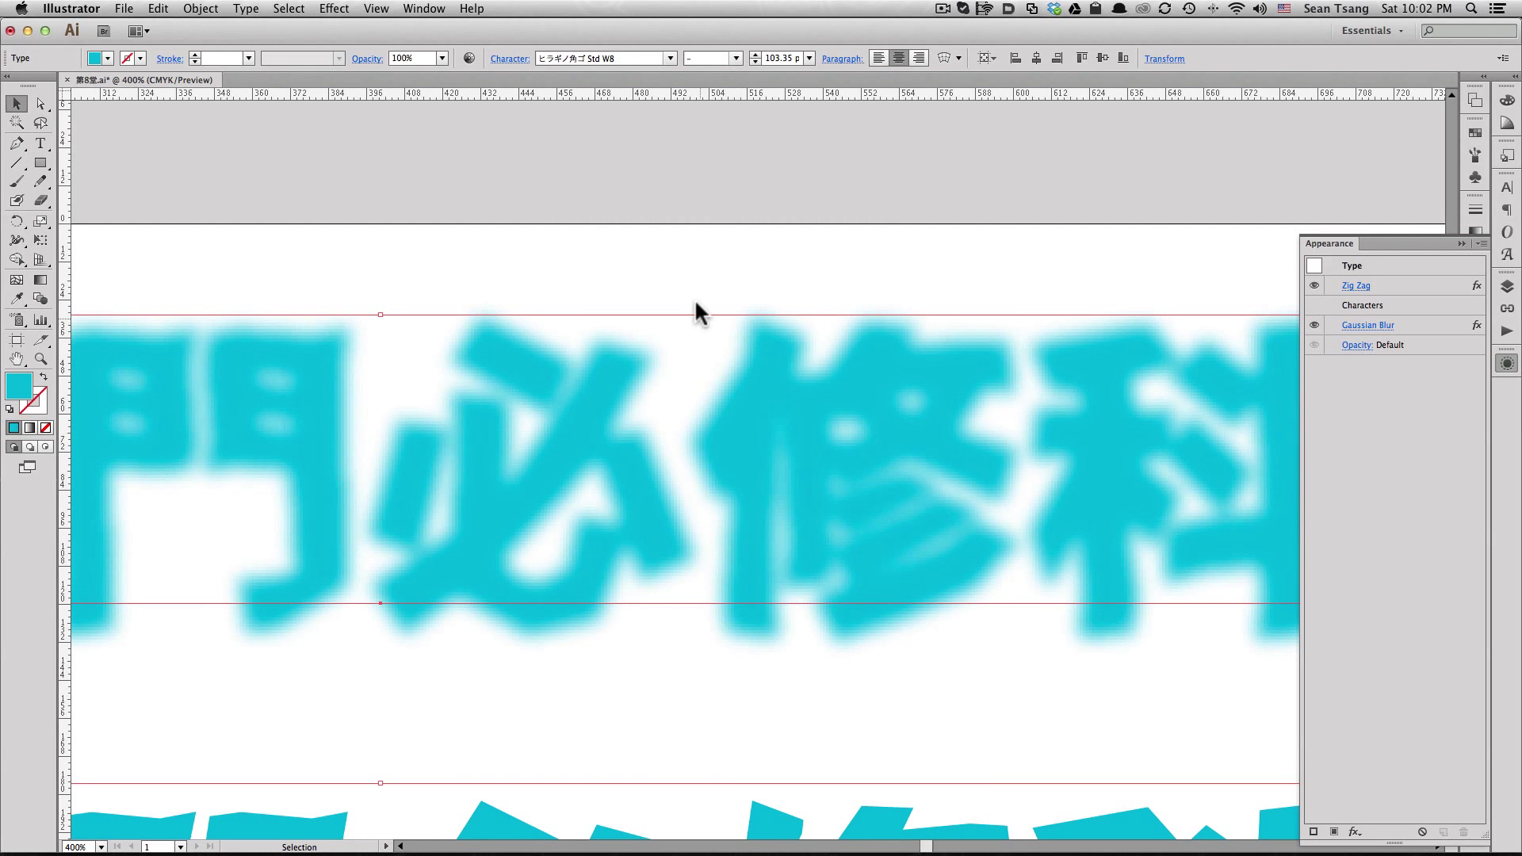
# Inspect the pixelated blurred title, leaving its Gaussian Blur settings unchanged
pyautogui.scroll(5, 793, 385)
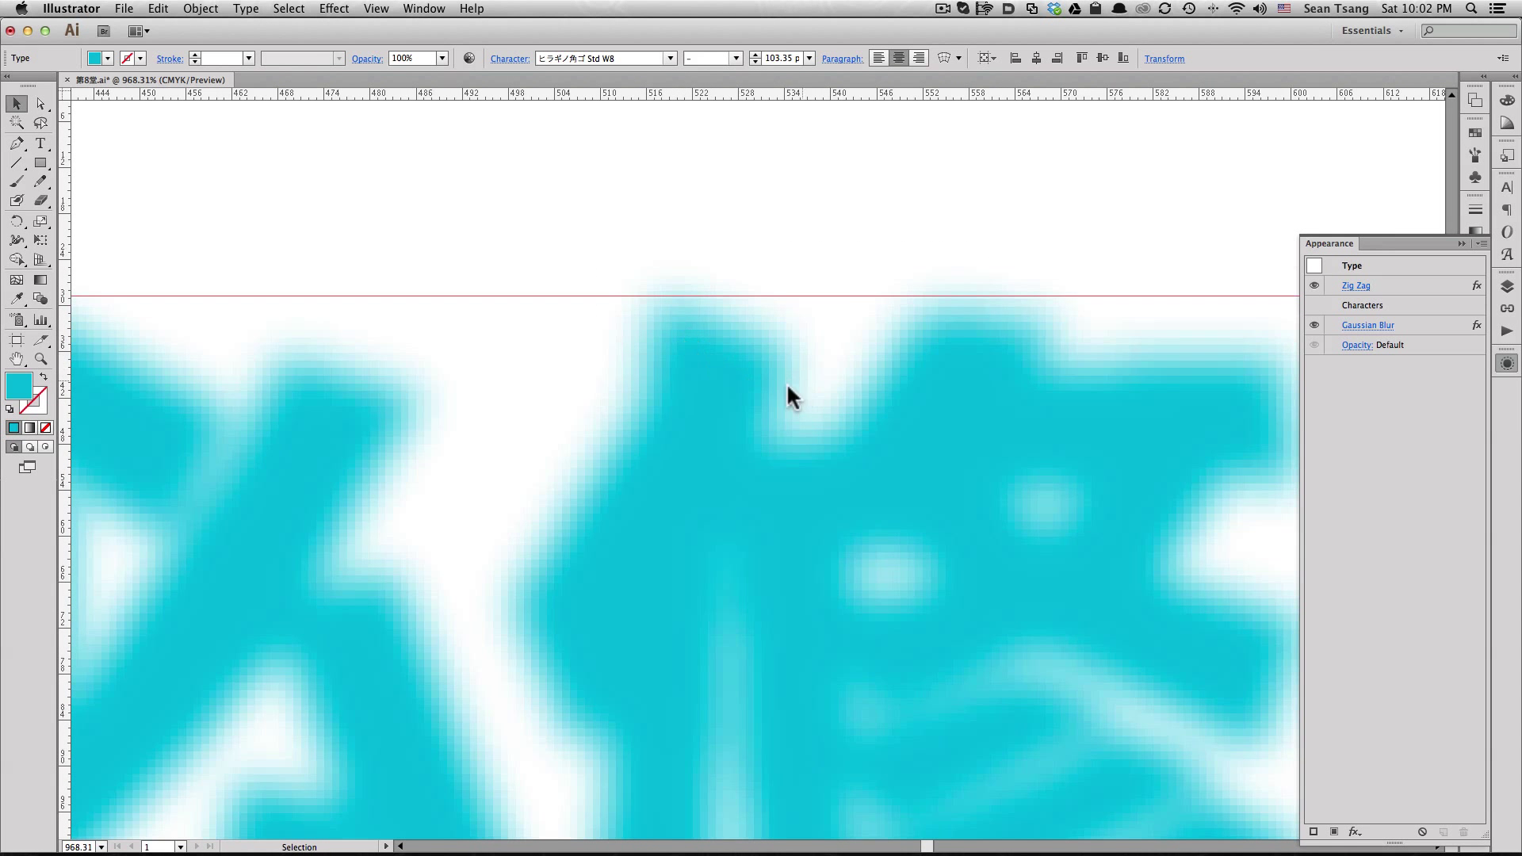
pyautogui.scroll(3, 830, 425)
pyautogui.scroll(-5, 833, 412)
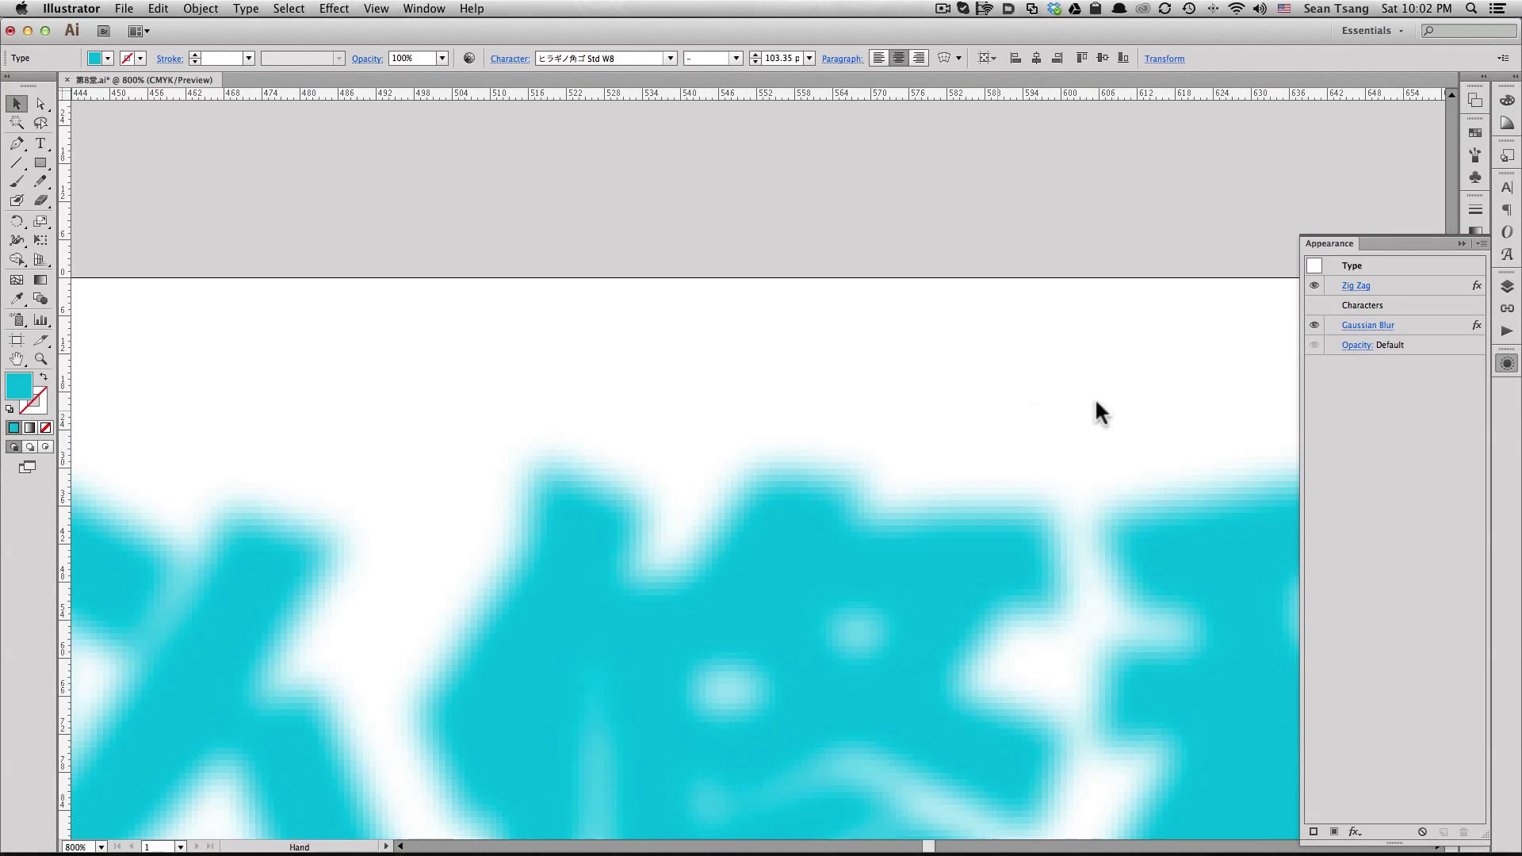
pyautogui.click(1368, 325)
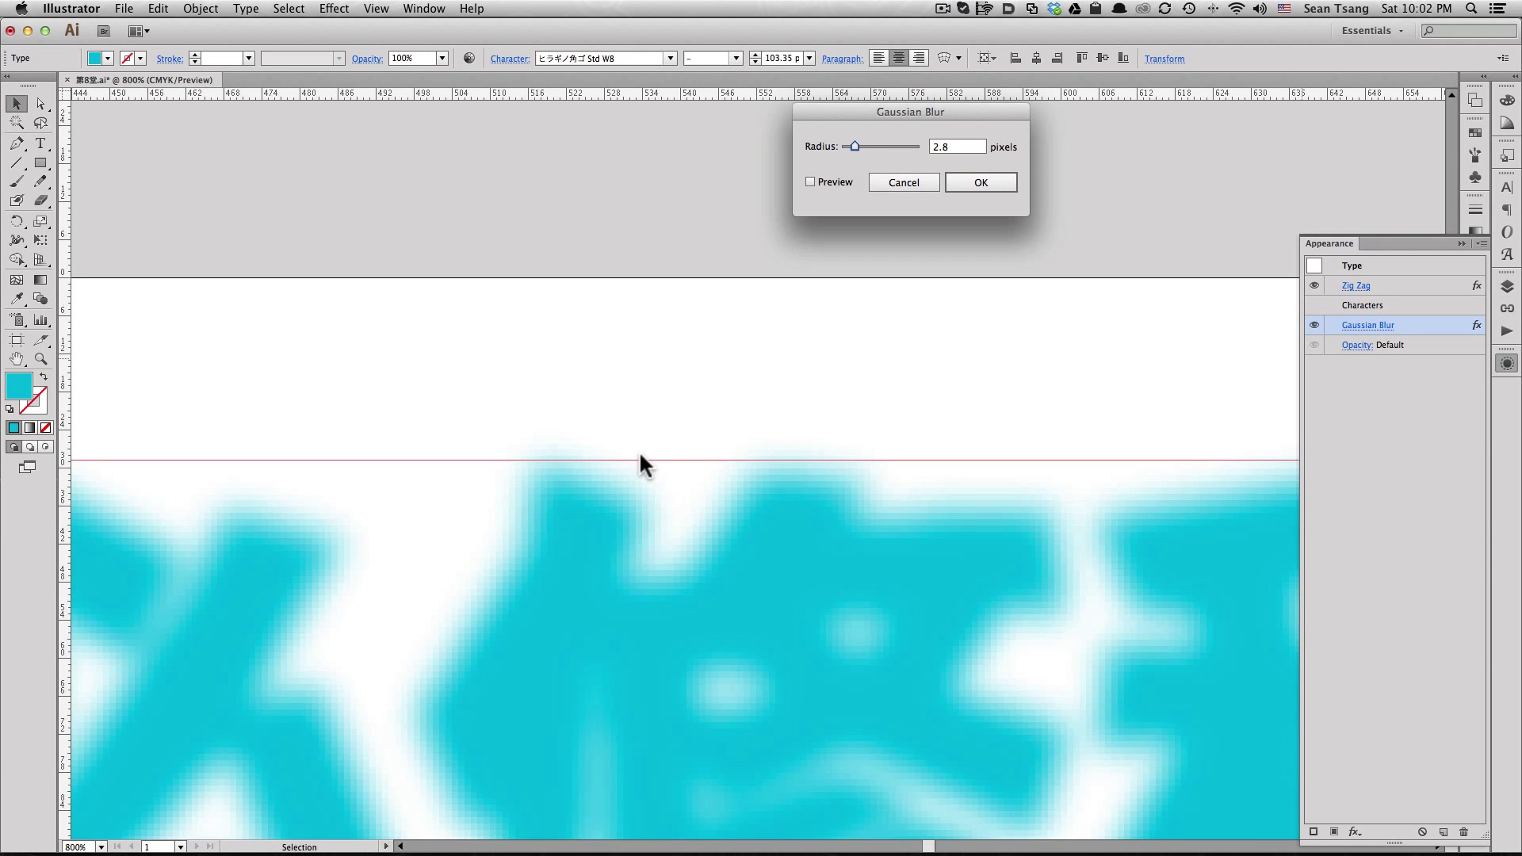
pyautogui.click(920, 179)
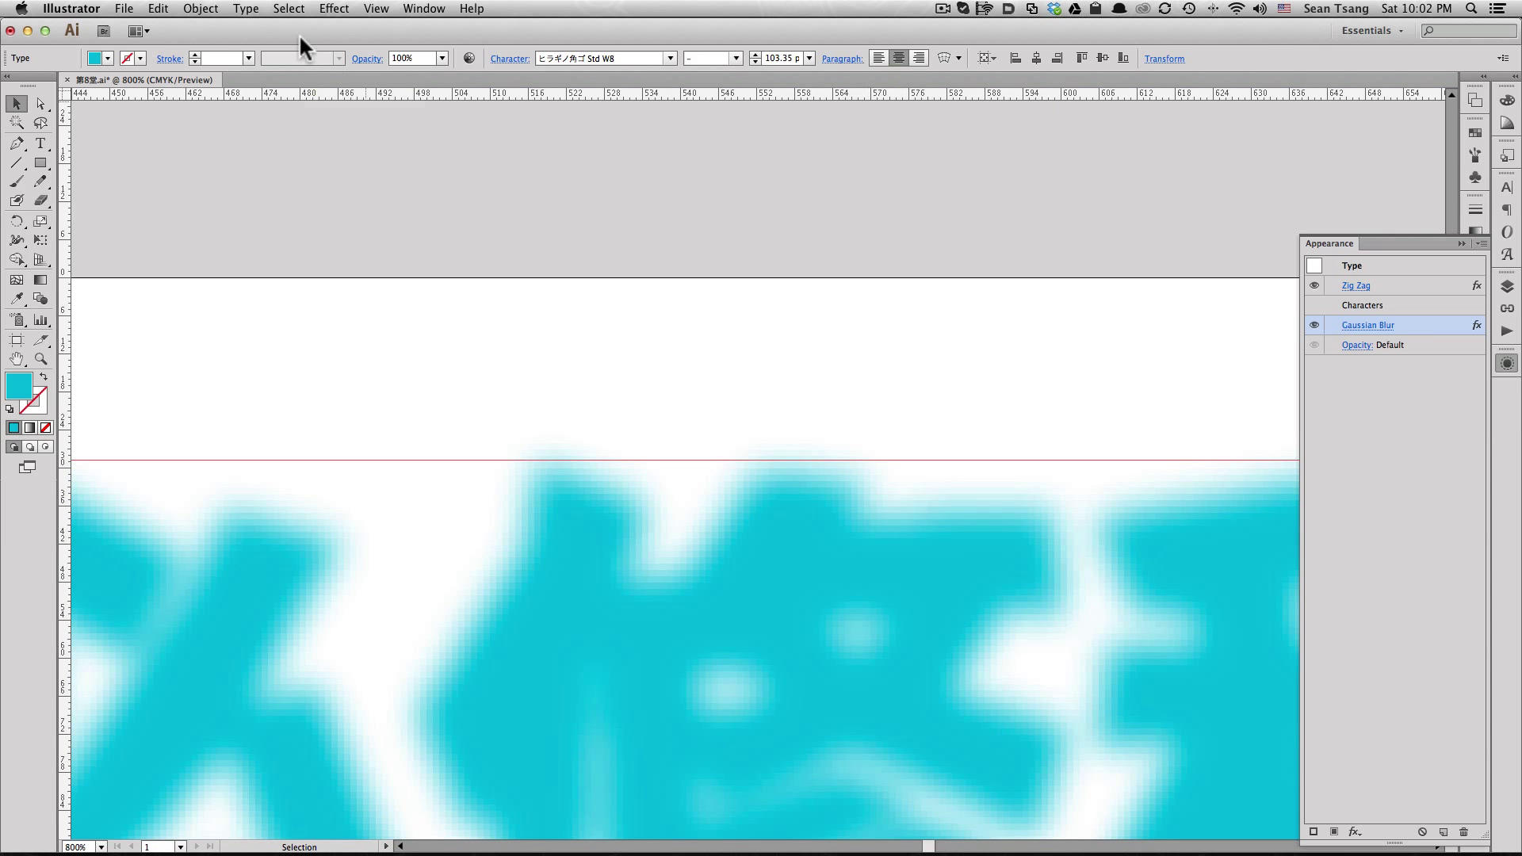
pyautogui.click(334, 8)
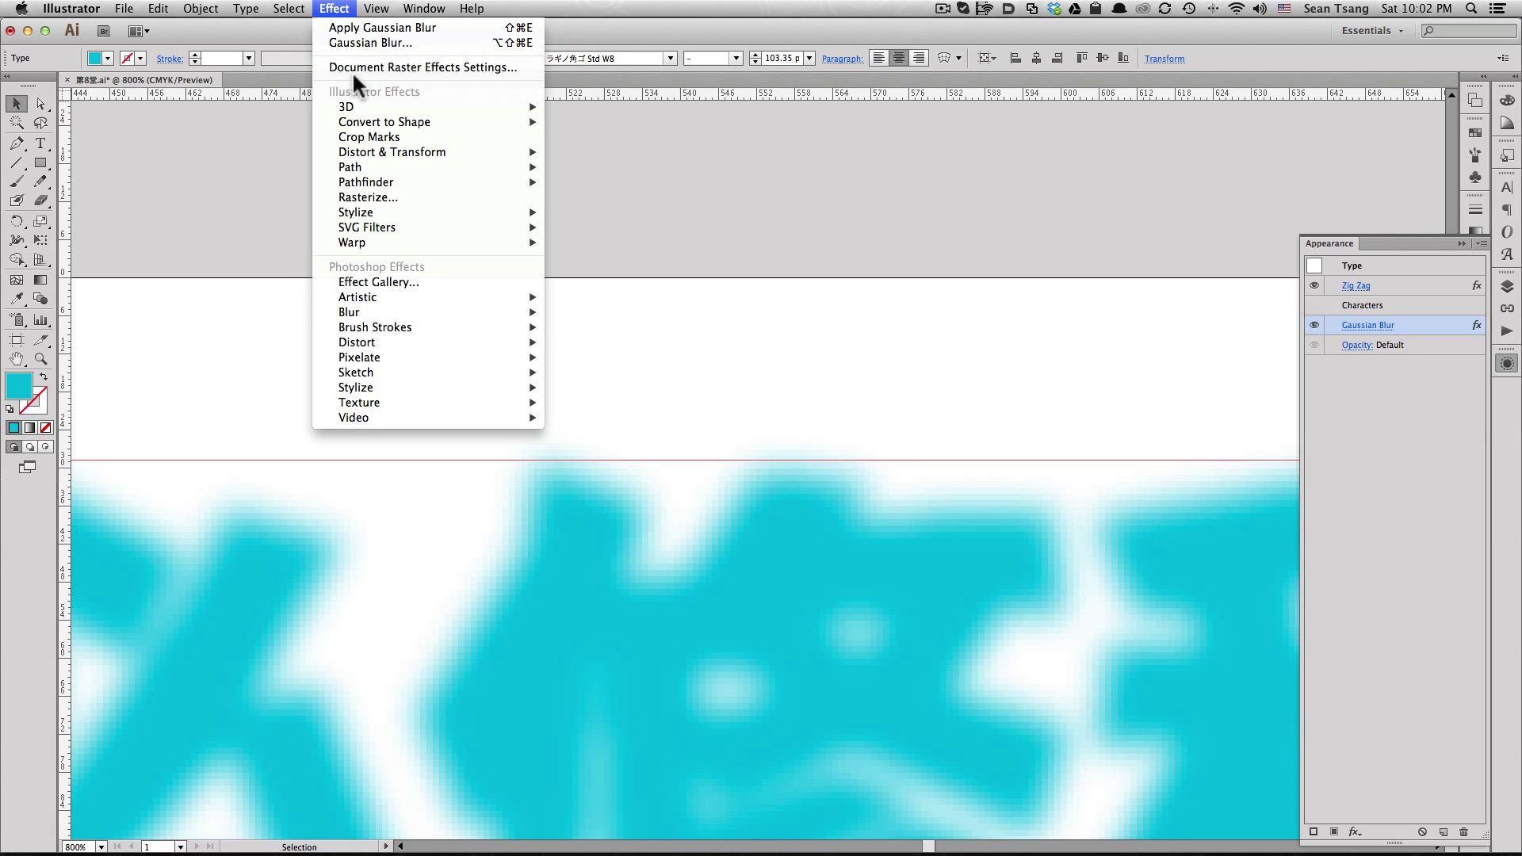
# Restore raster effects to High (300 ppi) with Anti-alias enabled, then zoom out over the title
pyautogui.click(462, 68)
pyautogui.click(730, 274)
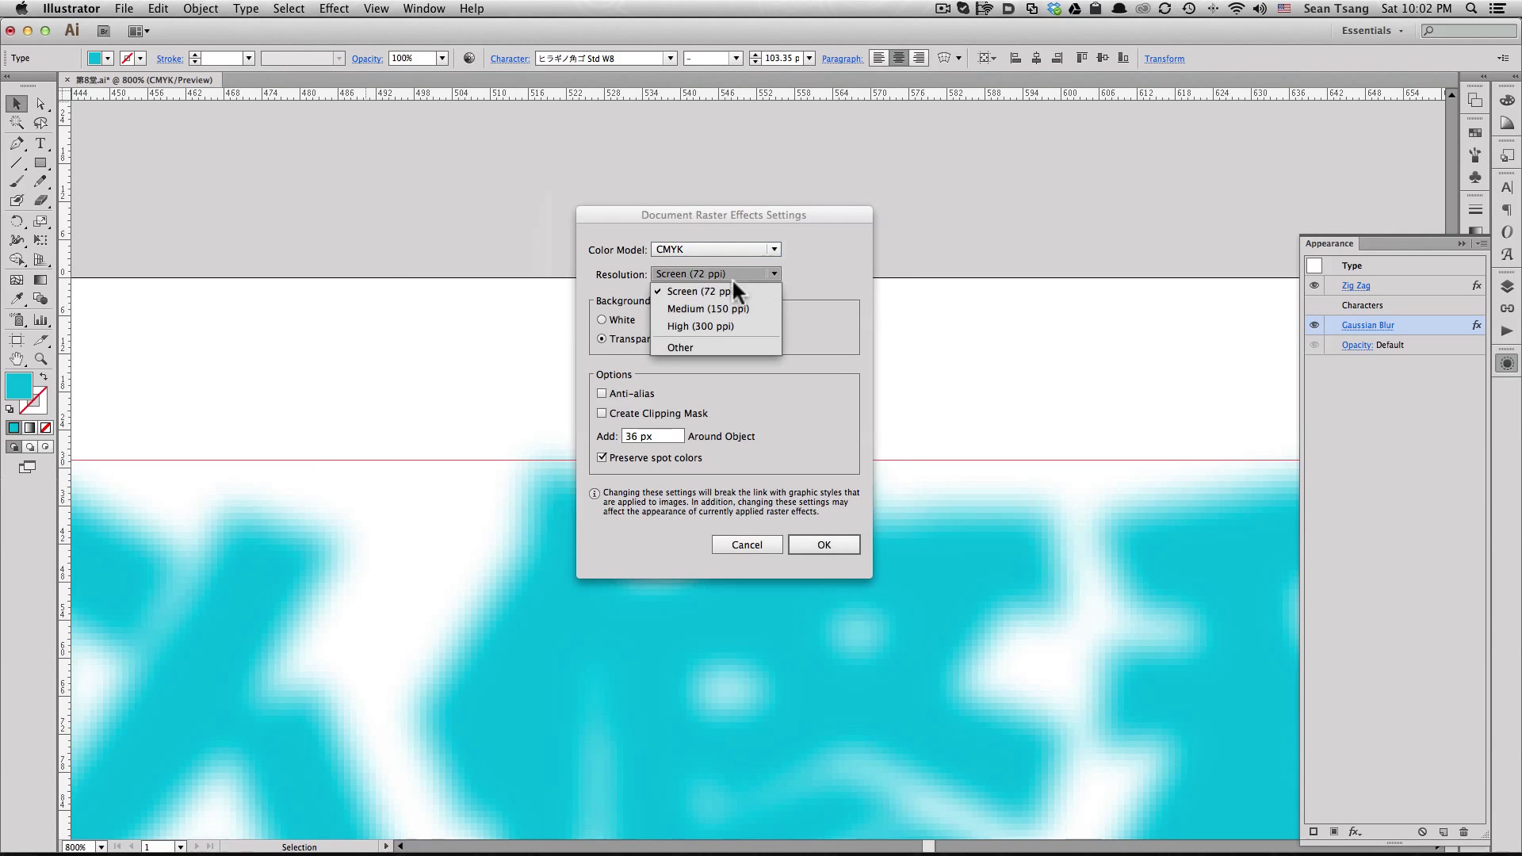
pyautogui.click(726, 321)
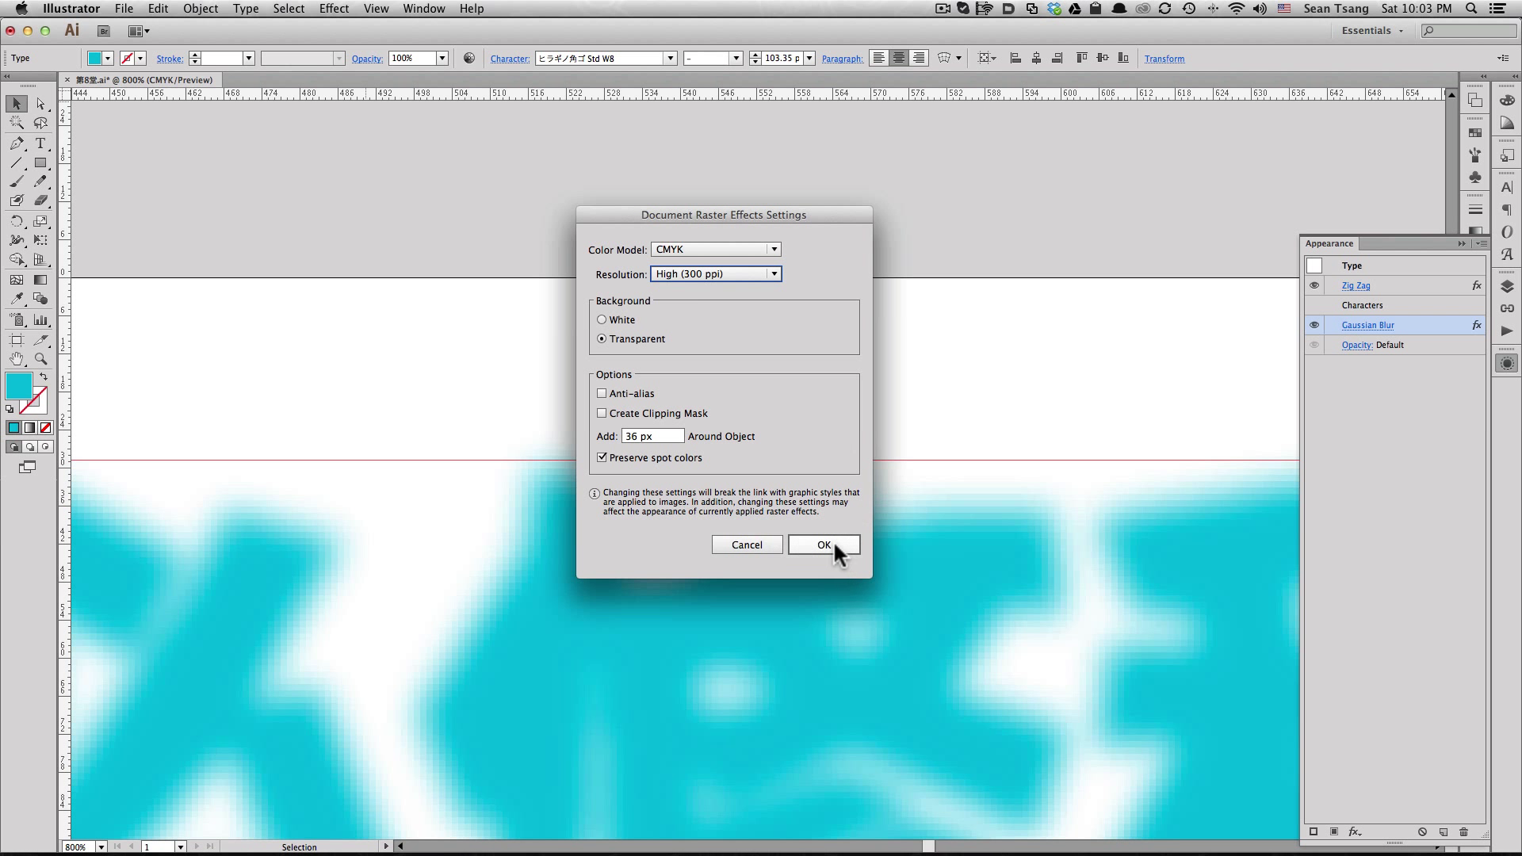
pyautogui.click(639, 392)
pyautogui.click(842, 545)
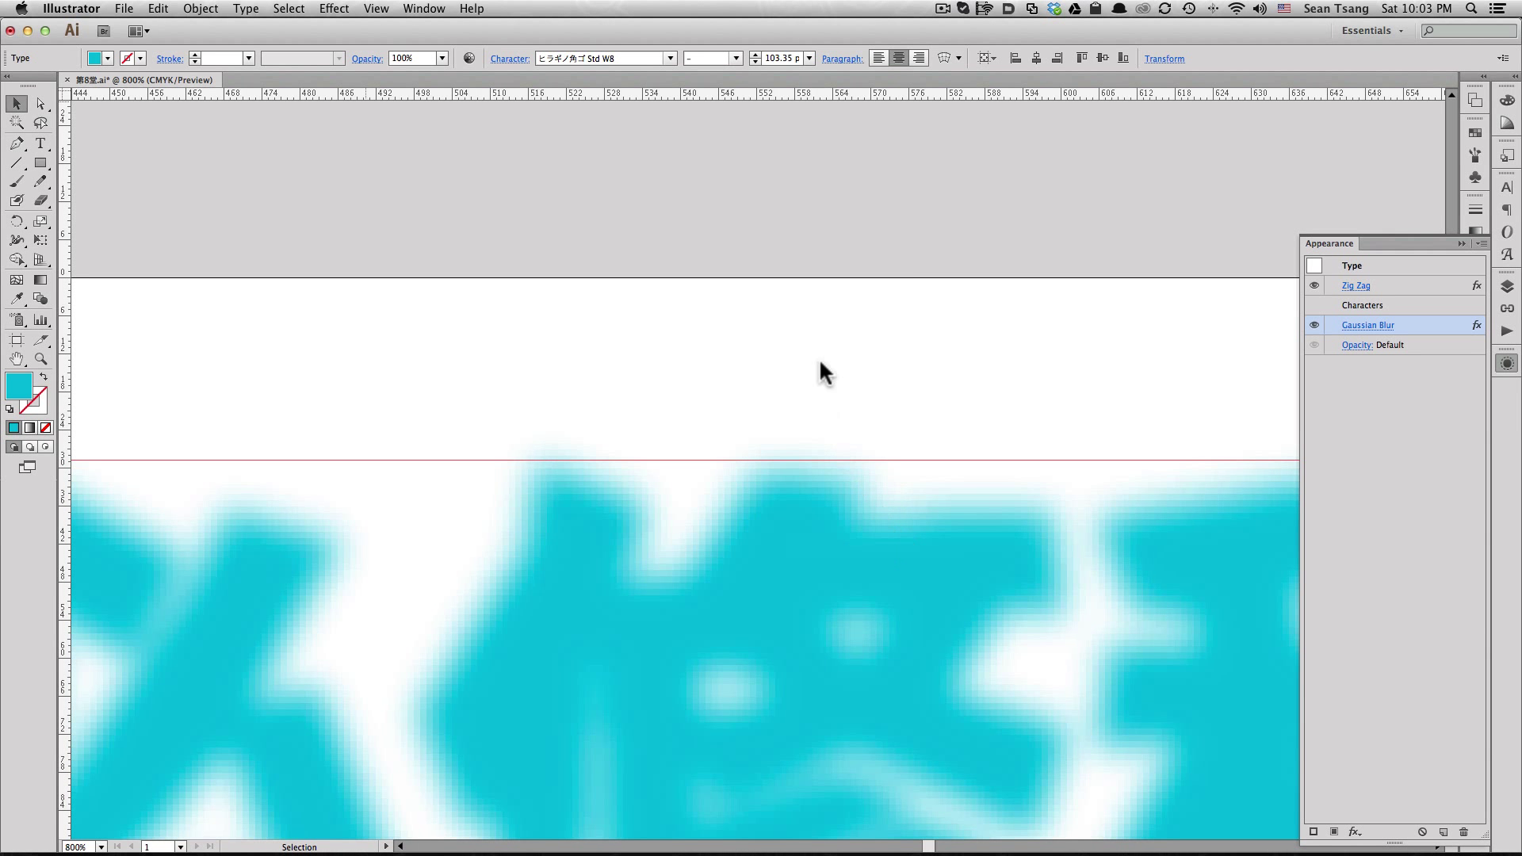
pyautogui.press('super+minus')
pyautogui.scroll(-3, 769, 508)
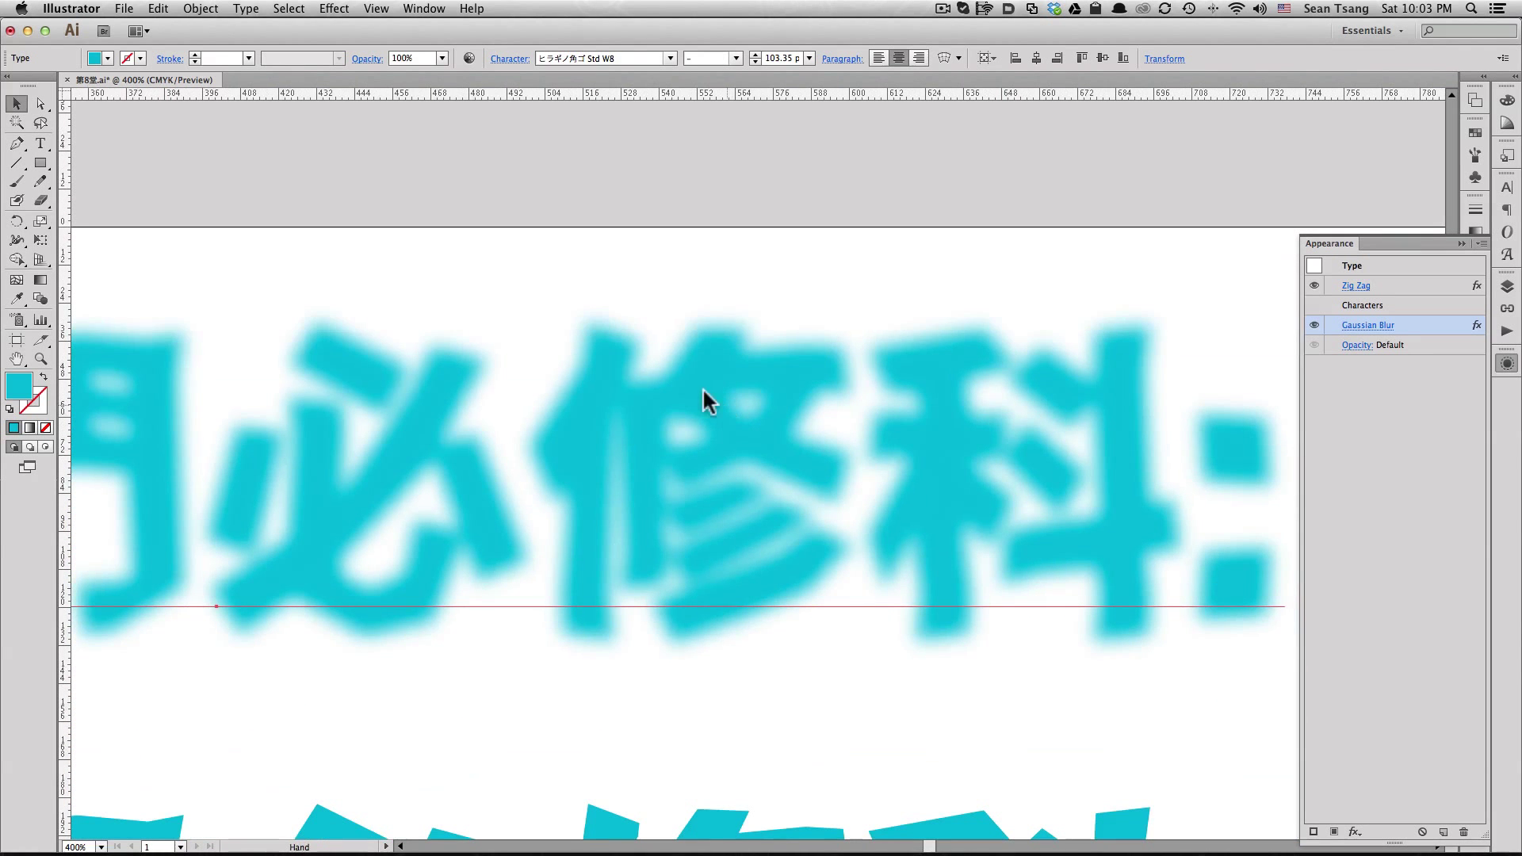
pyautogui.hscroll(-5, 891, 441)
pyautogui.hscroll(-3, 754, 443)
pyautogui.press('super+minus')
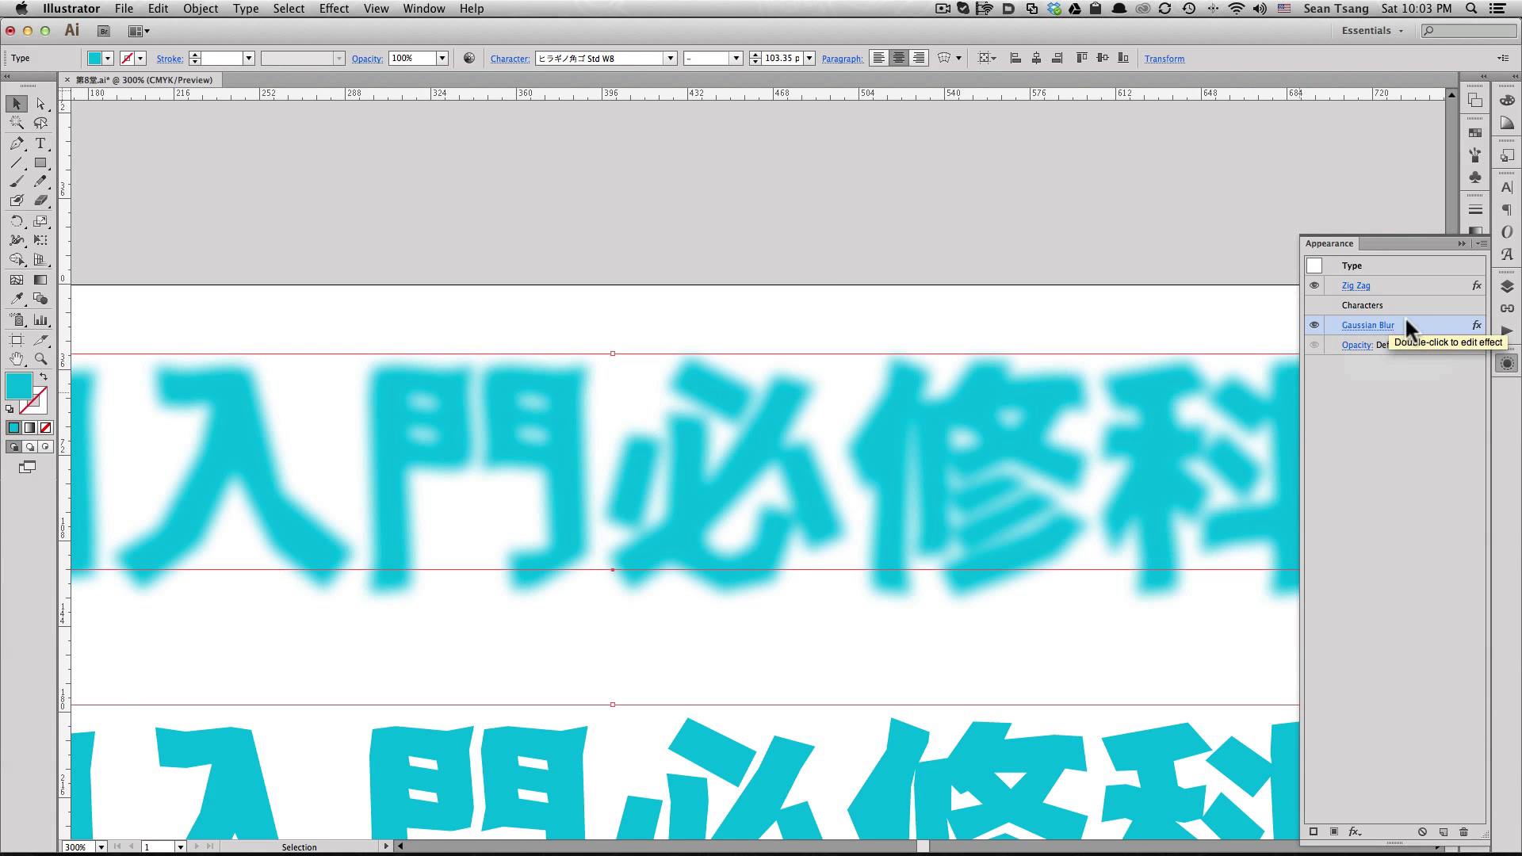
# Replace the title's Gaussian Blur with a Spin Radial Blur at amount about 63
pyautogui.click(1464, 832)
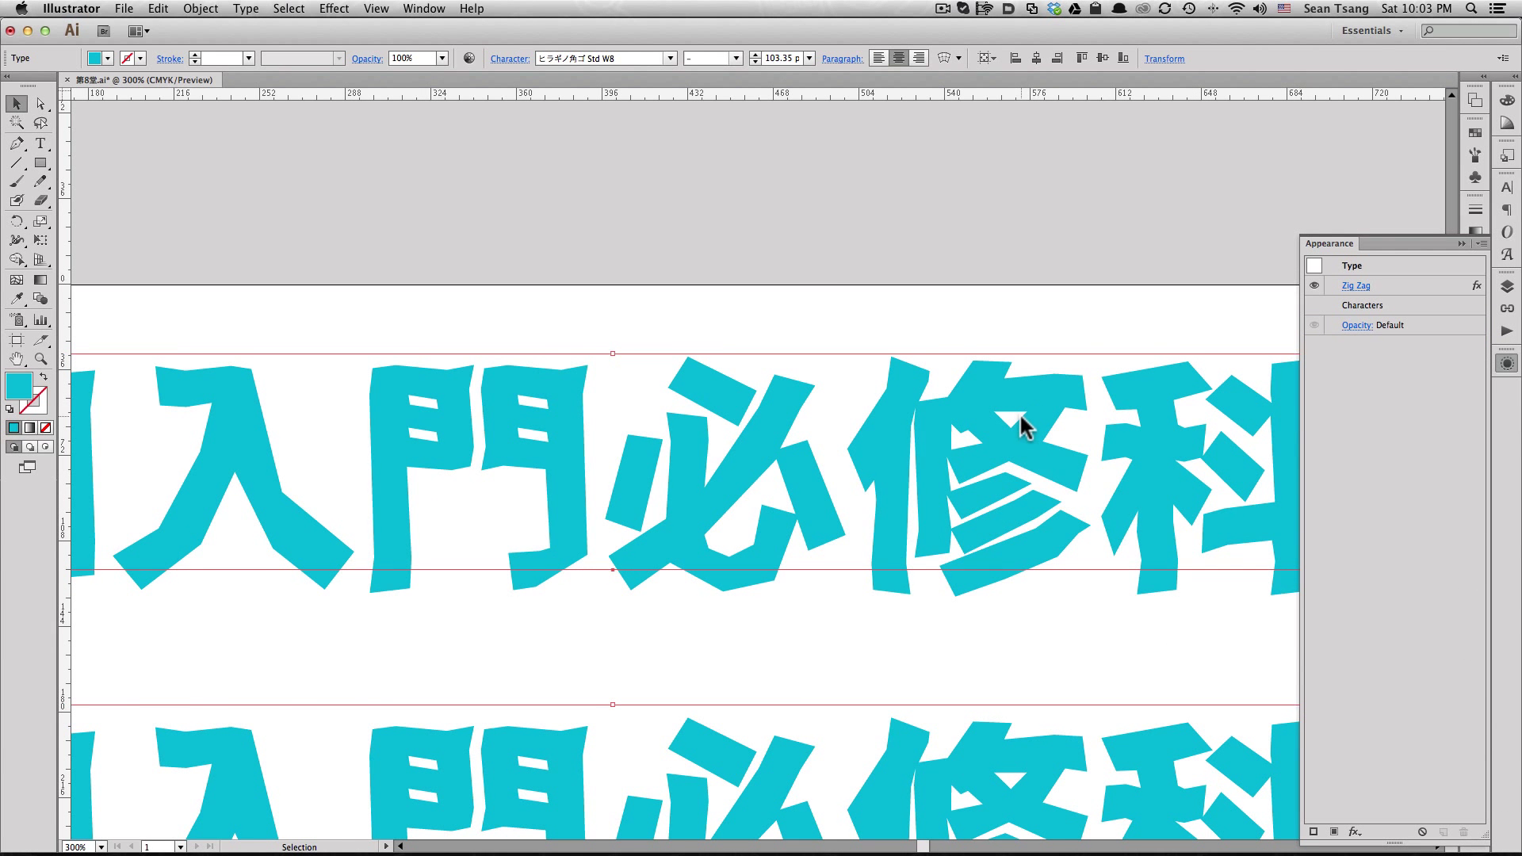
pyautogui.click(289, 8)
pyautogui.moveTo(335, 7)
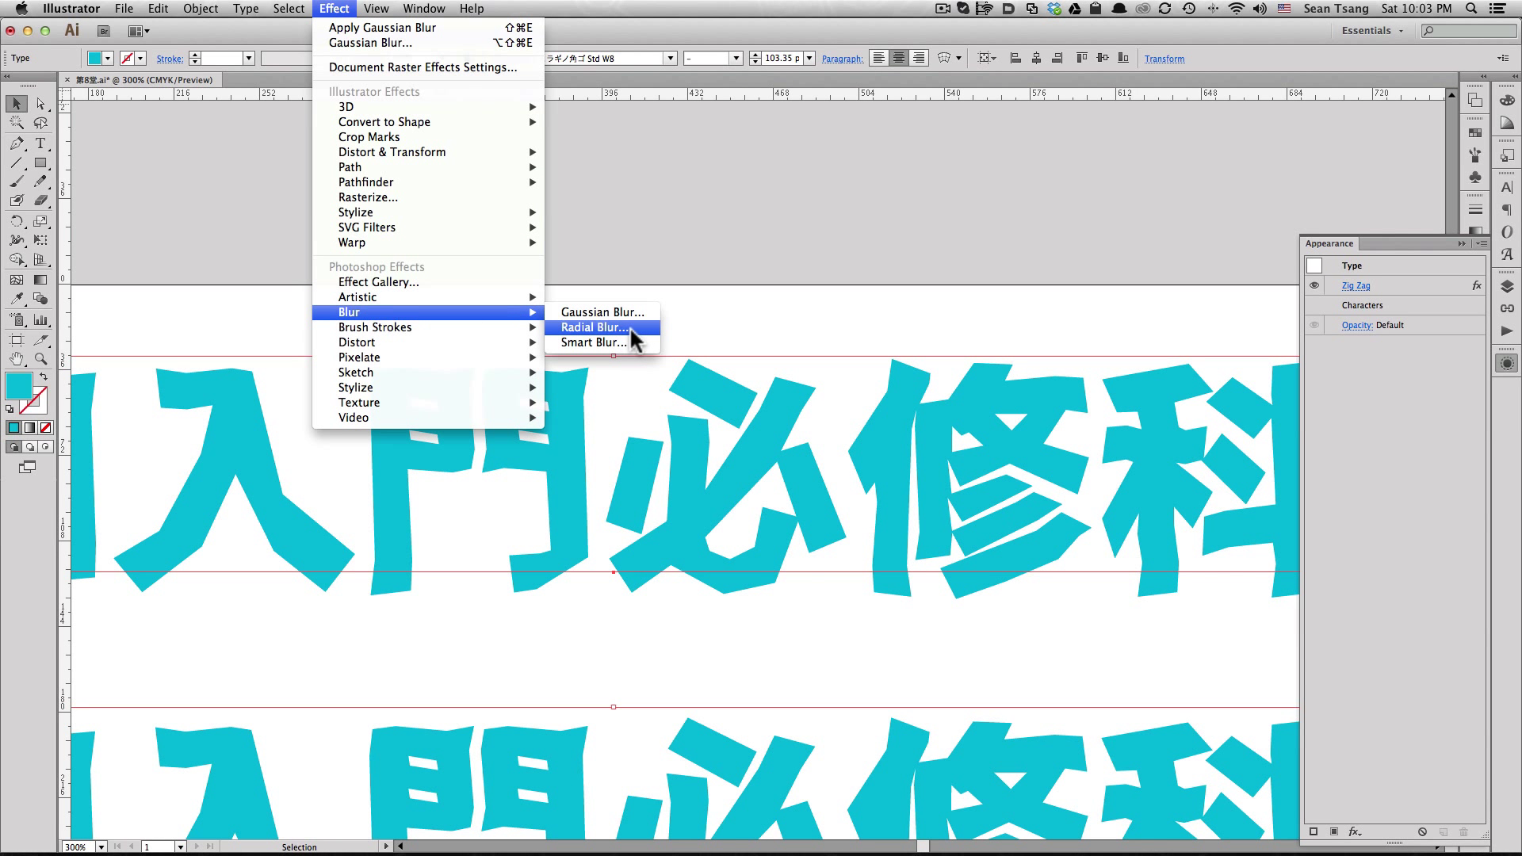
pyautogui.click(630, 326)
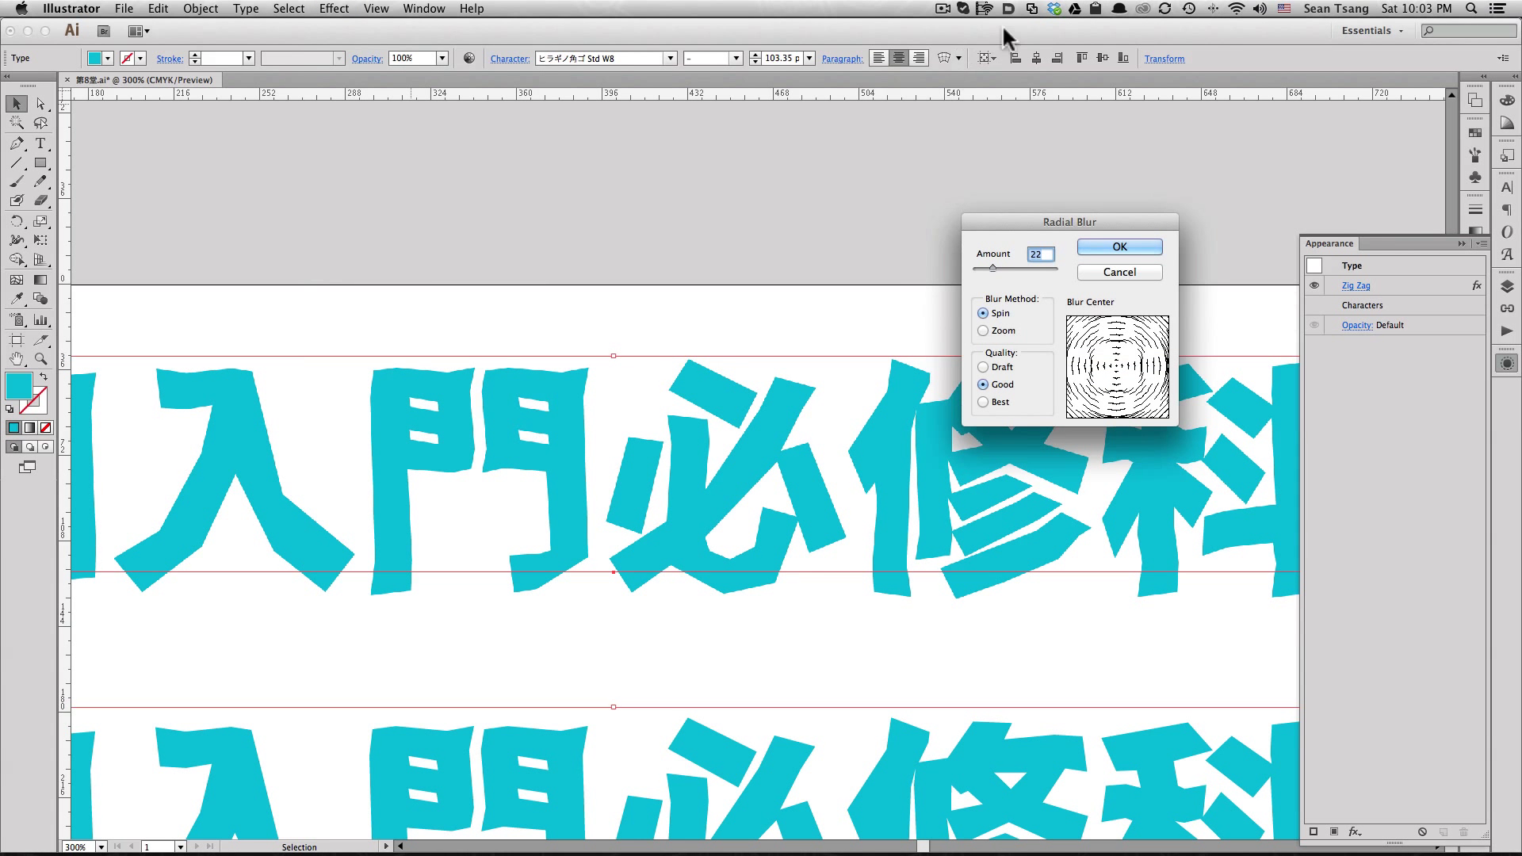
pyautogui.moveTo(1092, 220); pyautogui.dragTo(1055, 185)
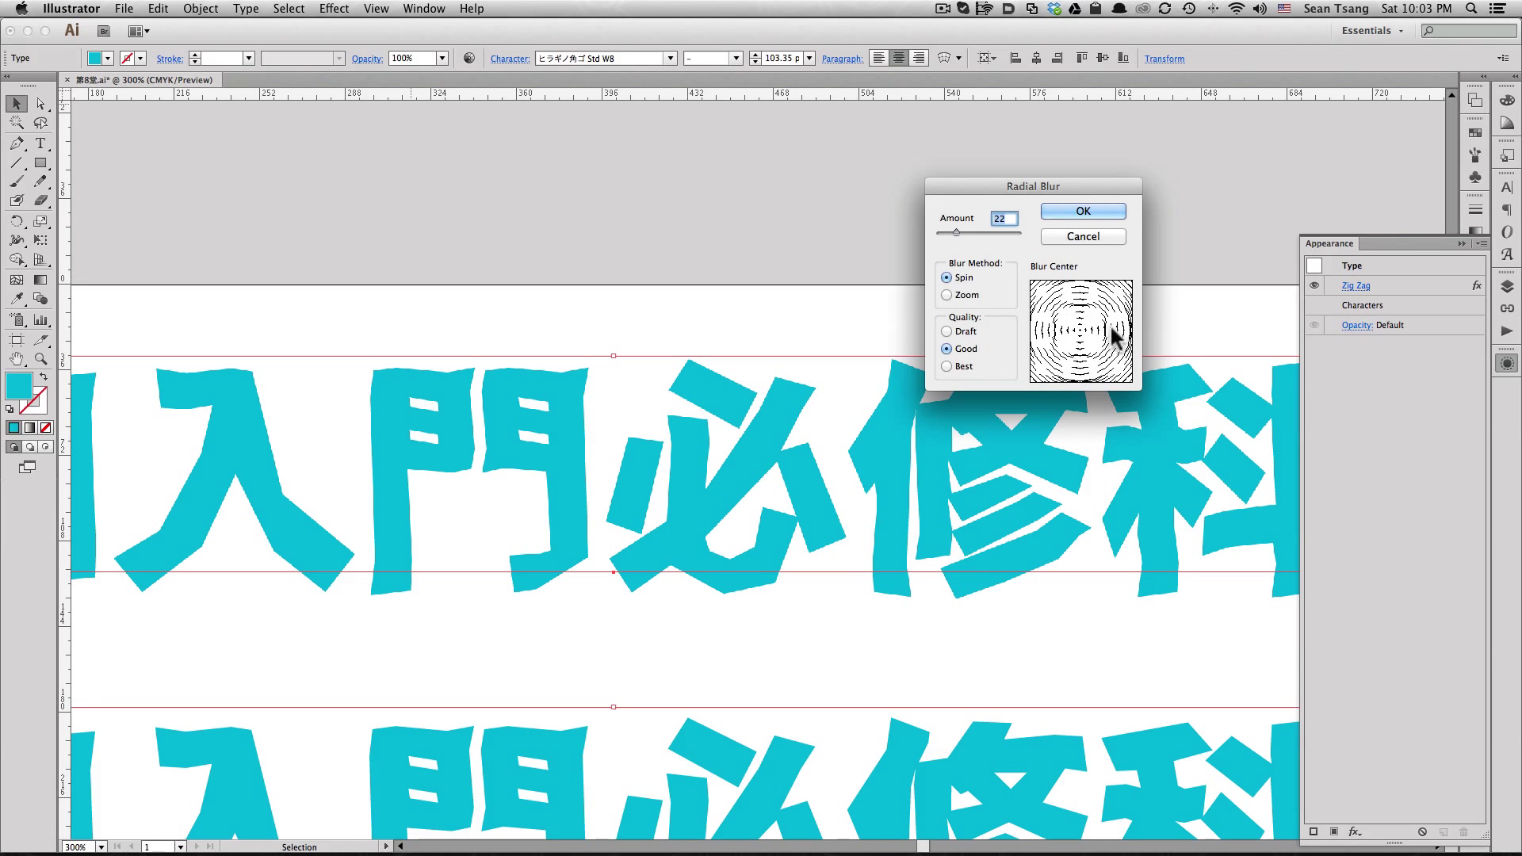
pyautogui.click(961, 295)
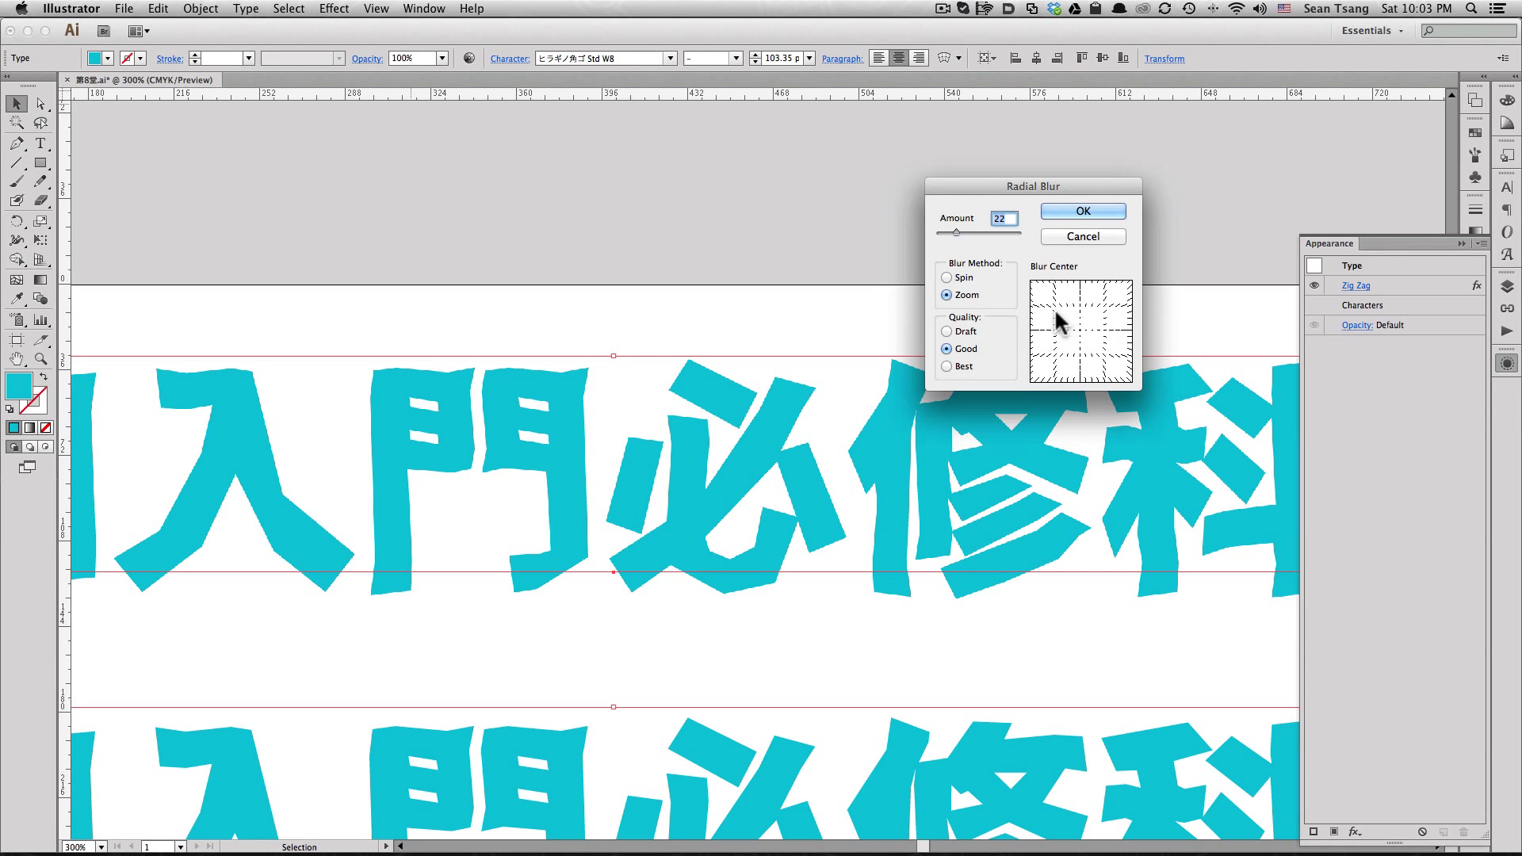
pyautogui.click(963, 277)
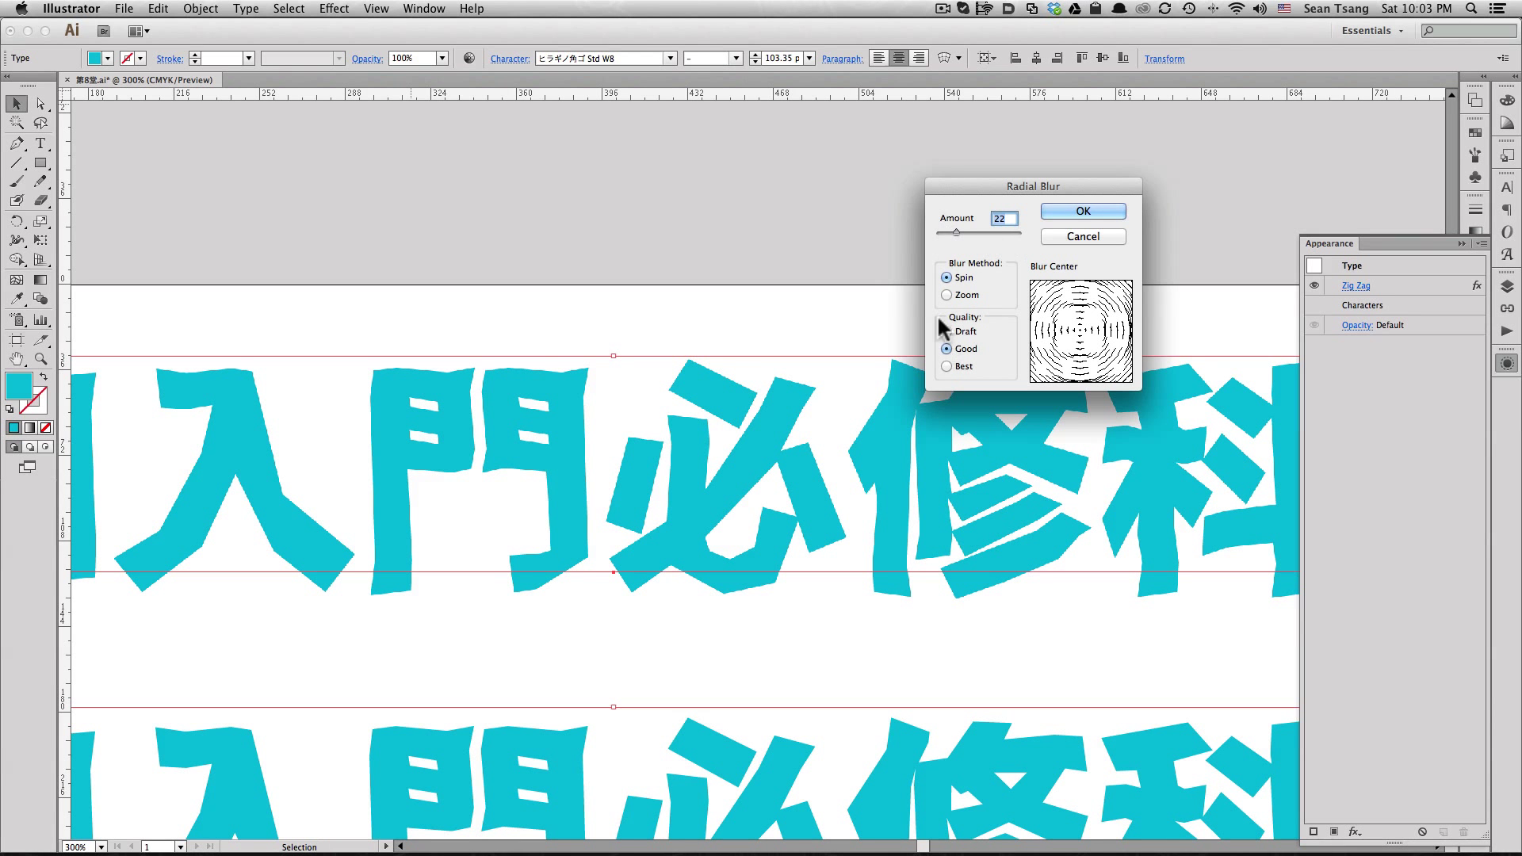
pyautogui.moveTo(957, 232); pyautogui.dragTo(964, 233)
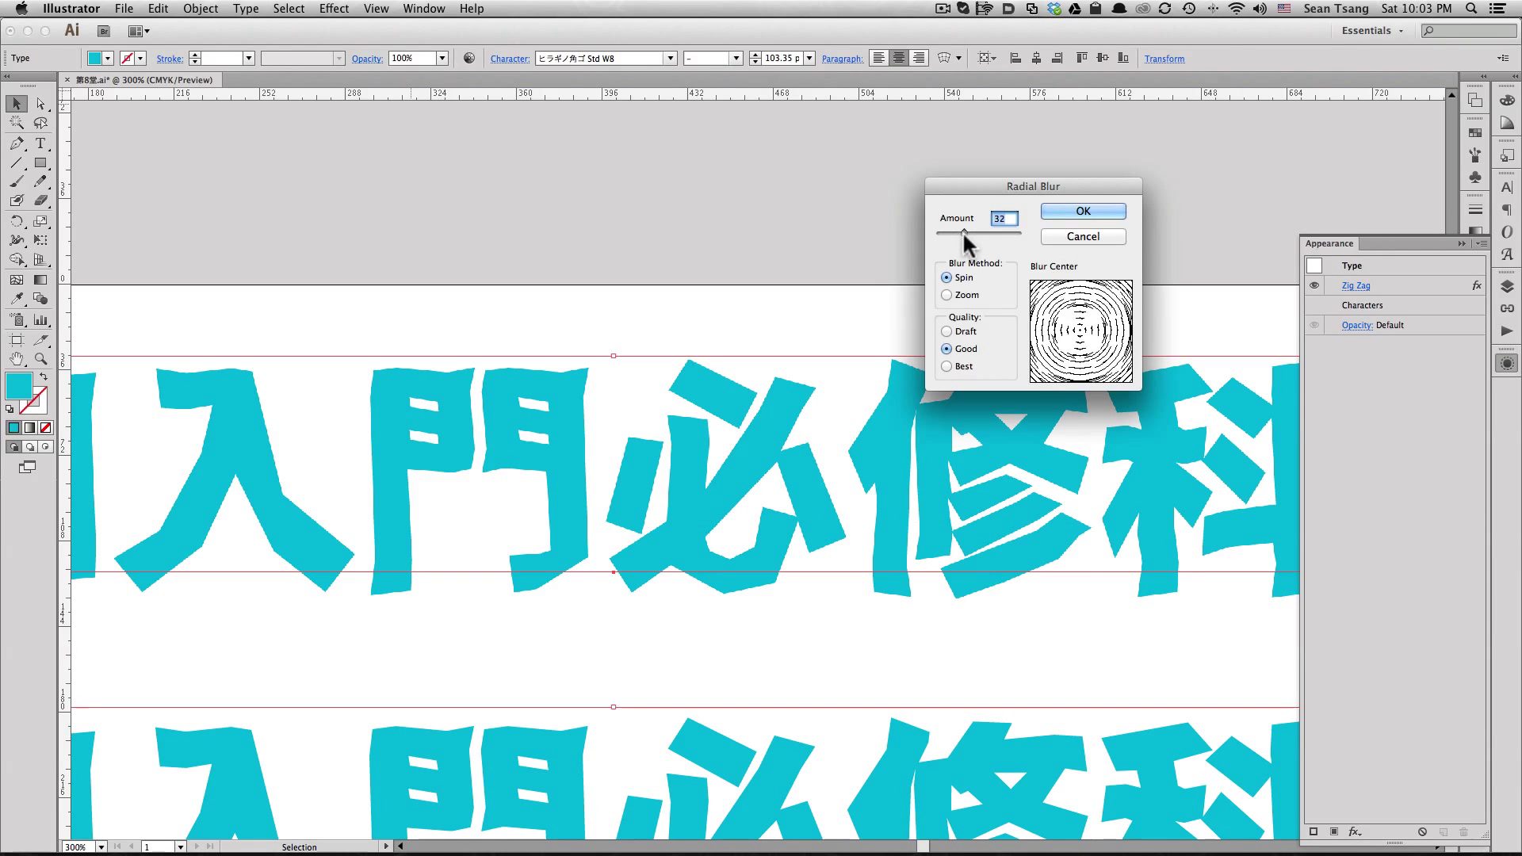
pyautogui.moveTo(963, 232); pyautogui.dragTo(990, 232)
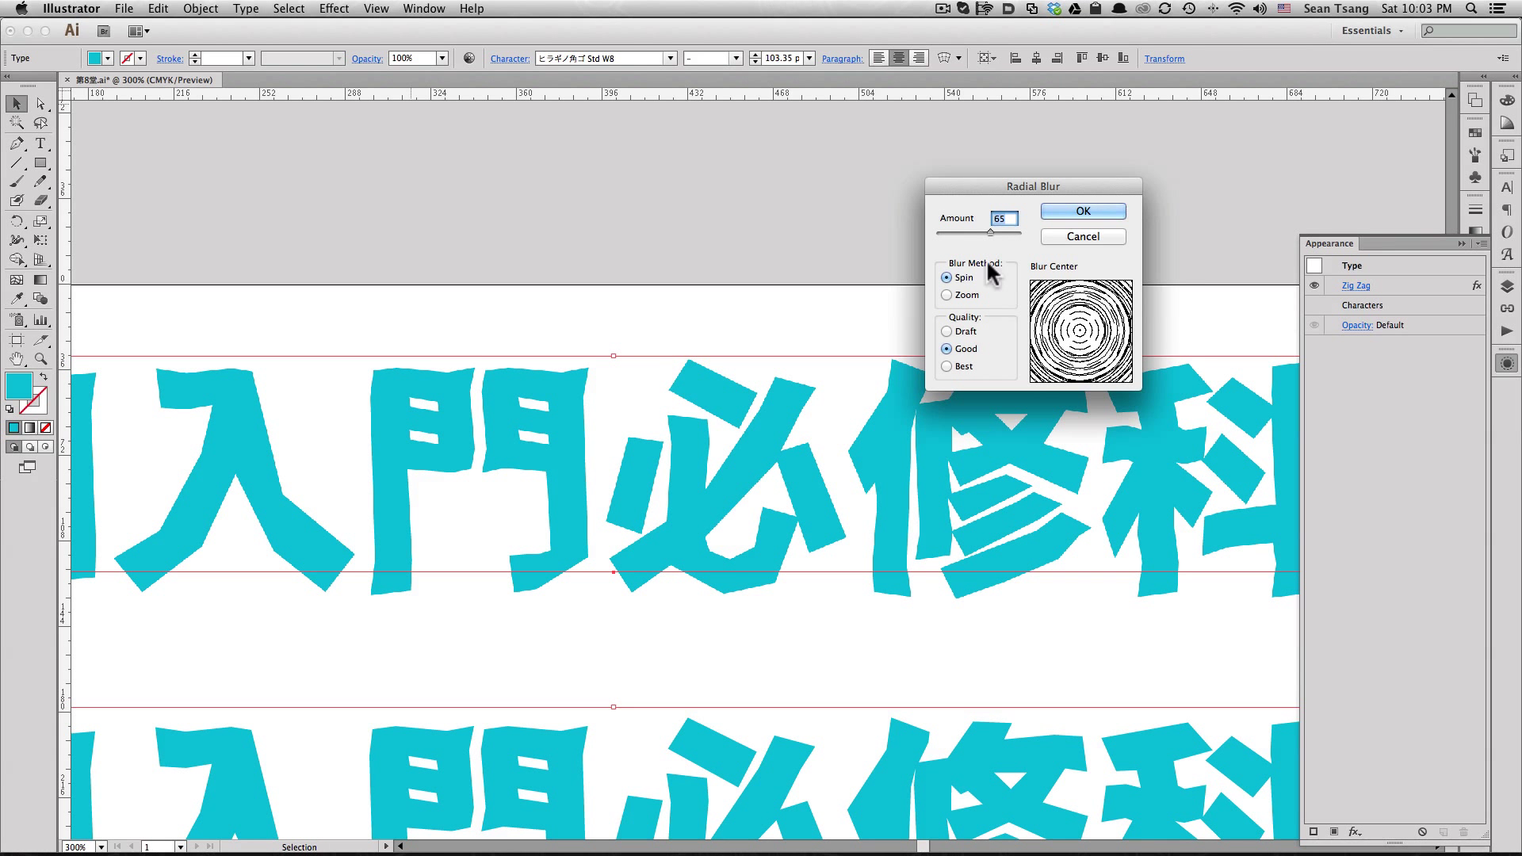
pyautogui.moveTo(987, 232); pyautogui.dragTo(985, 232)
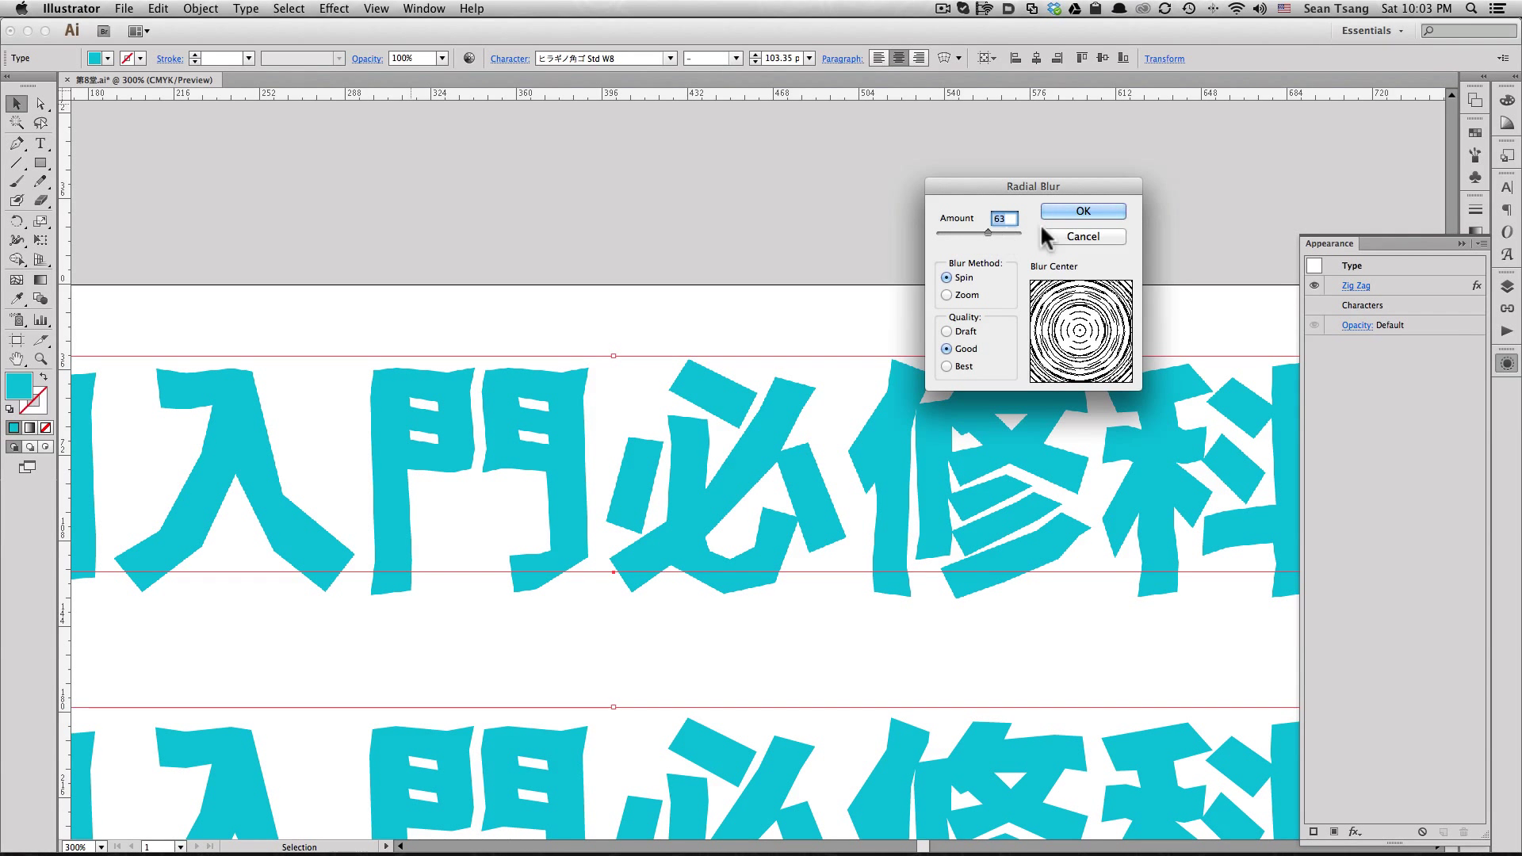
pyautogui.click(1083, 211)
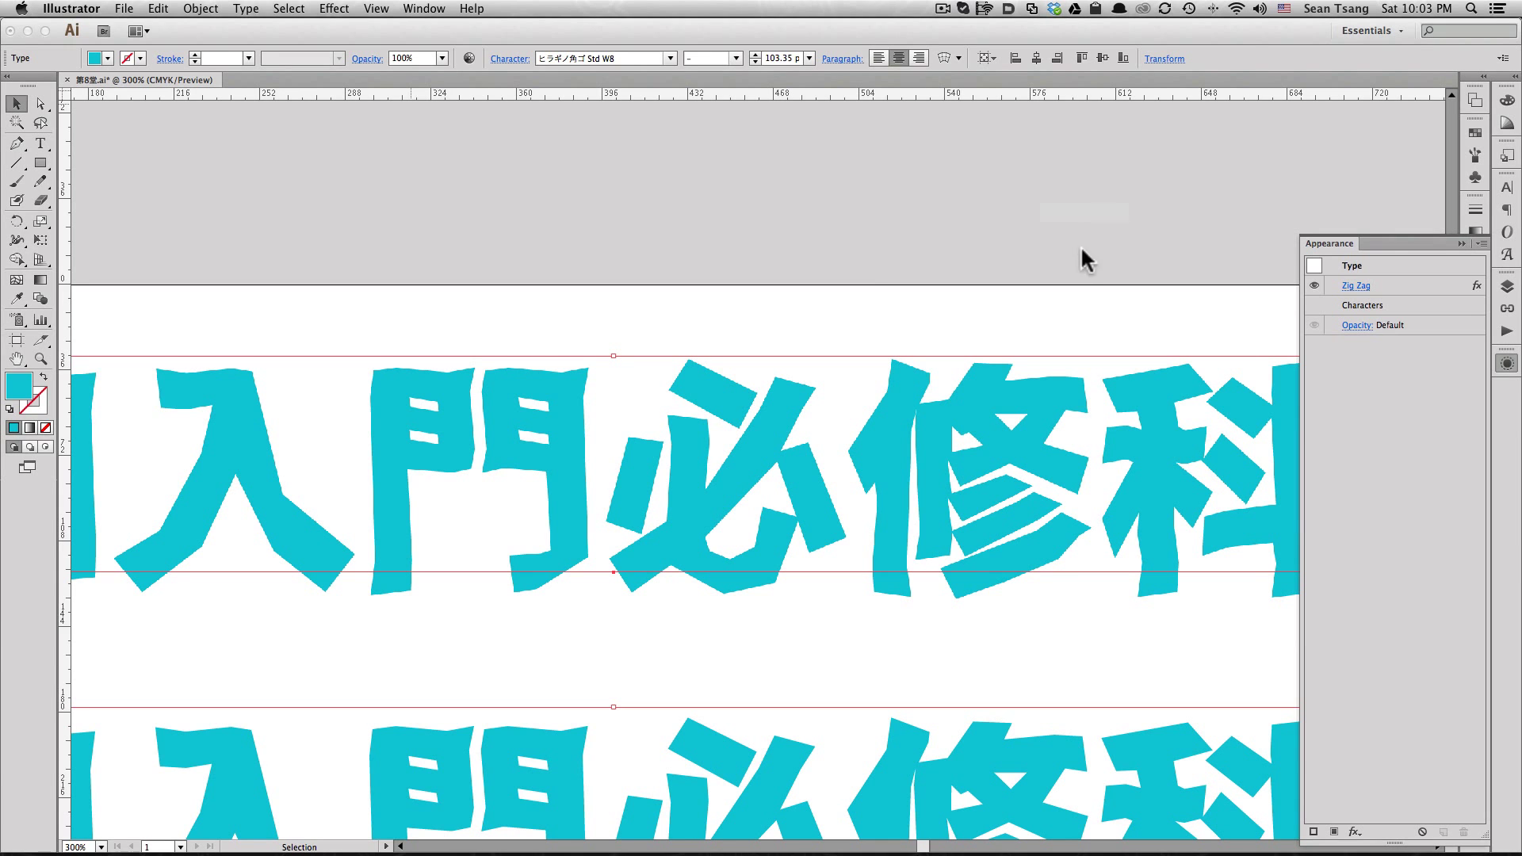
# Lower the top title's Spin Radial Blur amount to 20
pyautogui.press('super+minus')
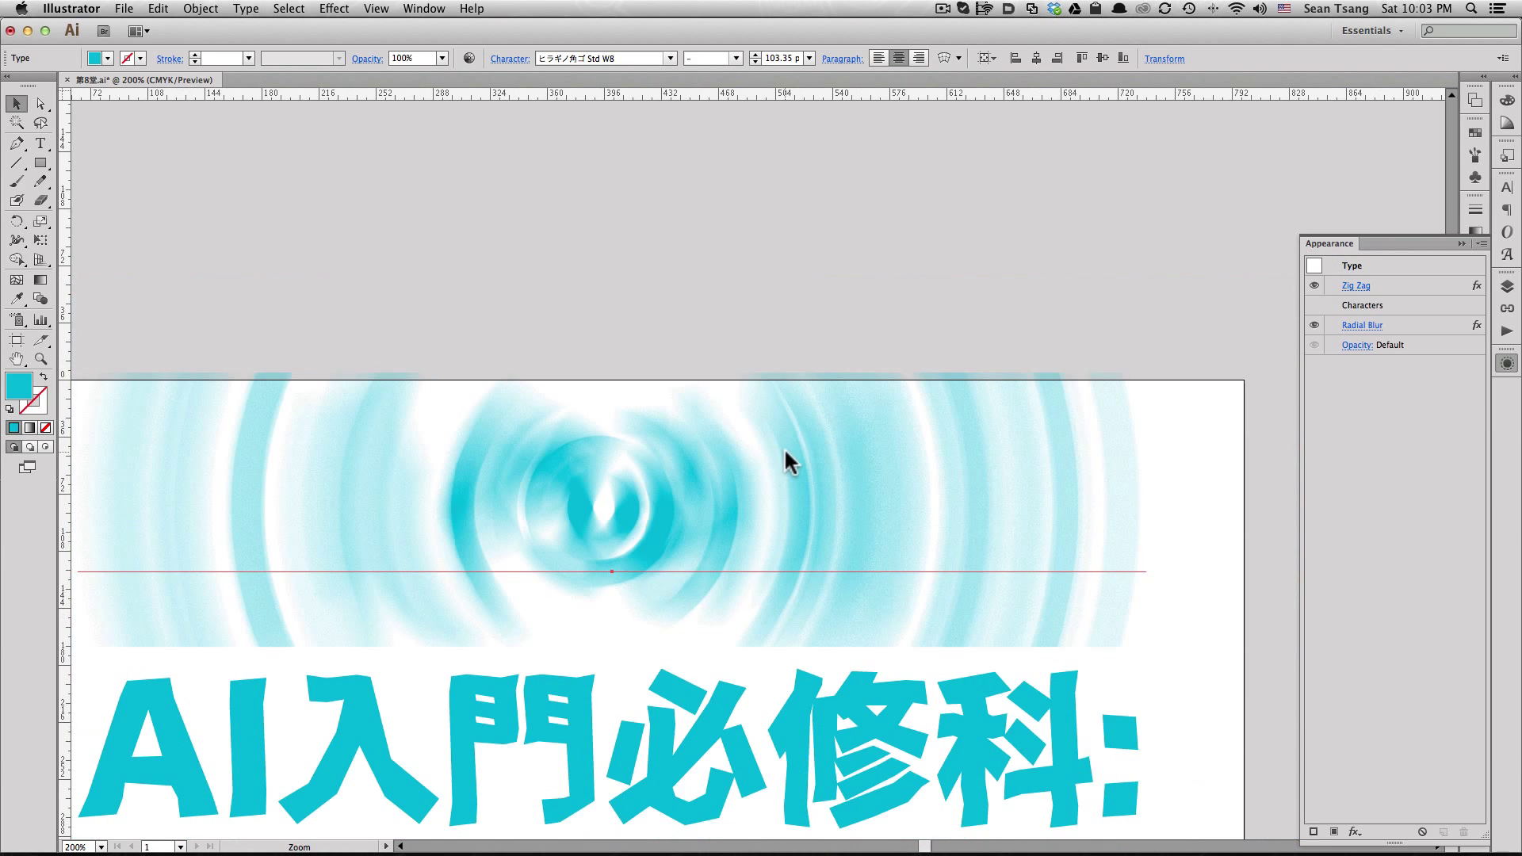
pyautogui.press('super+minus')
pyautogui.moveTo(789, 459); pyautogui.dragTo(776, 412)
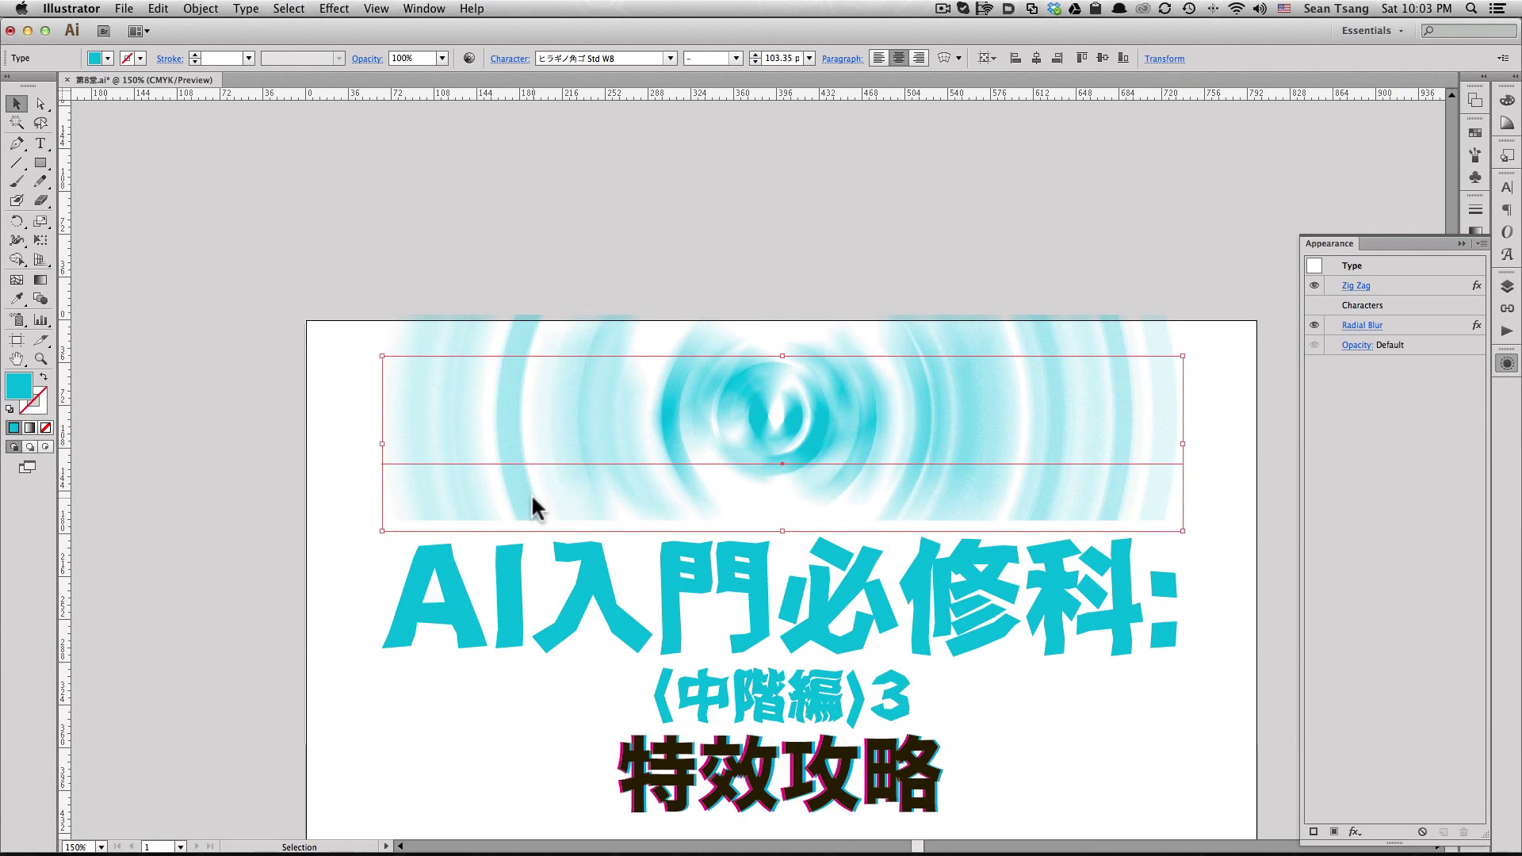
pyautogui.click(1363, 325)
pyautogui.moveTo(981, 232); pyautogui.dragTo(950, 231)
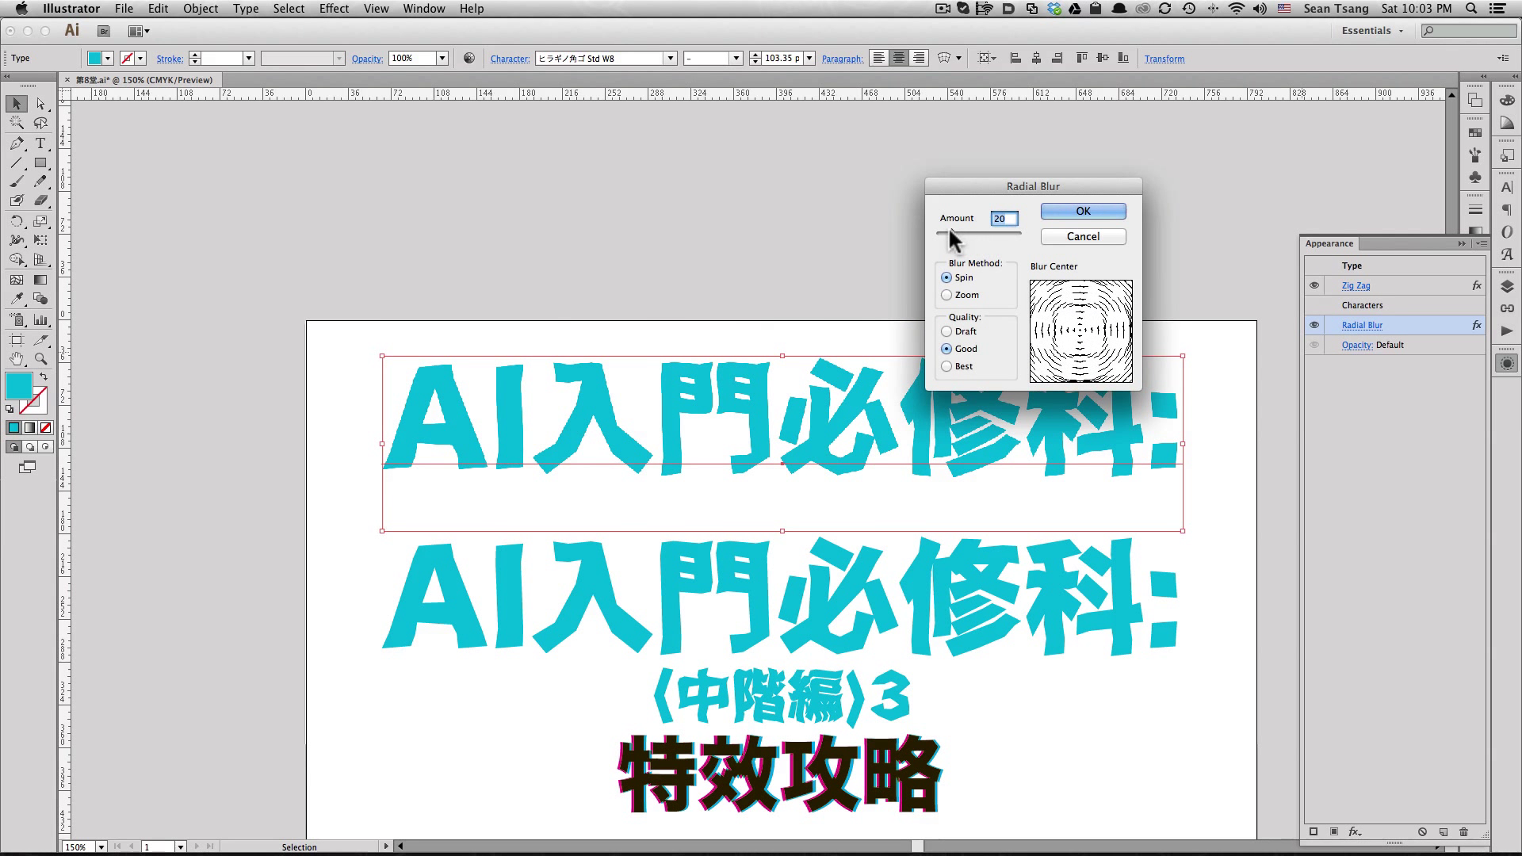
pyautogui.click(1088, 208)
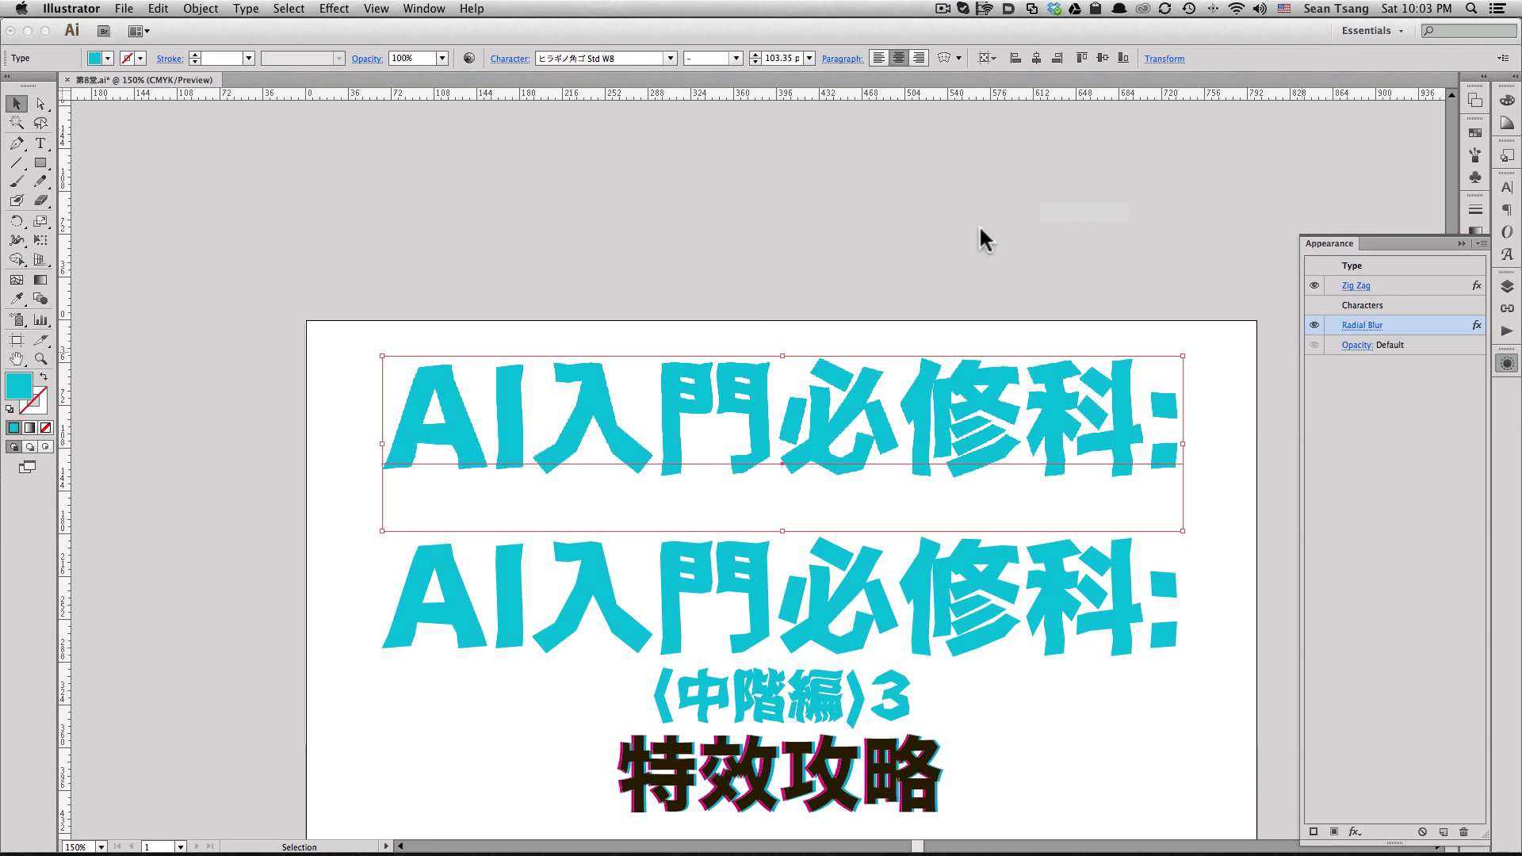
pyautogui.click(843, 256)
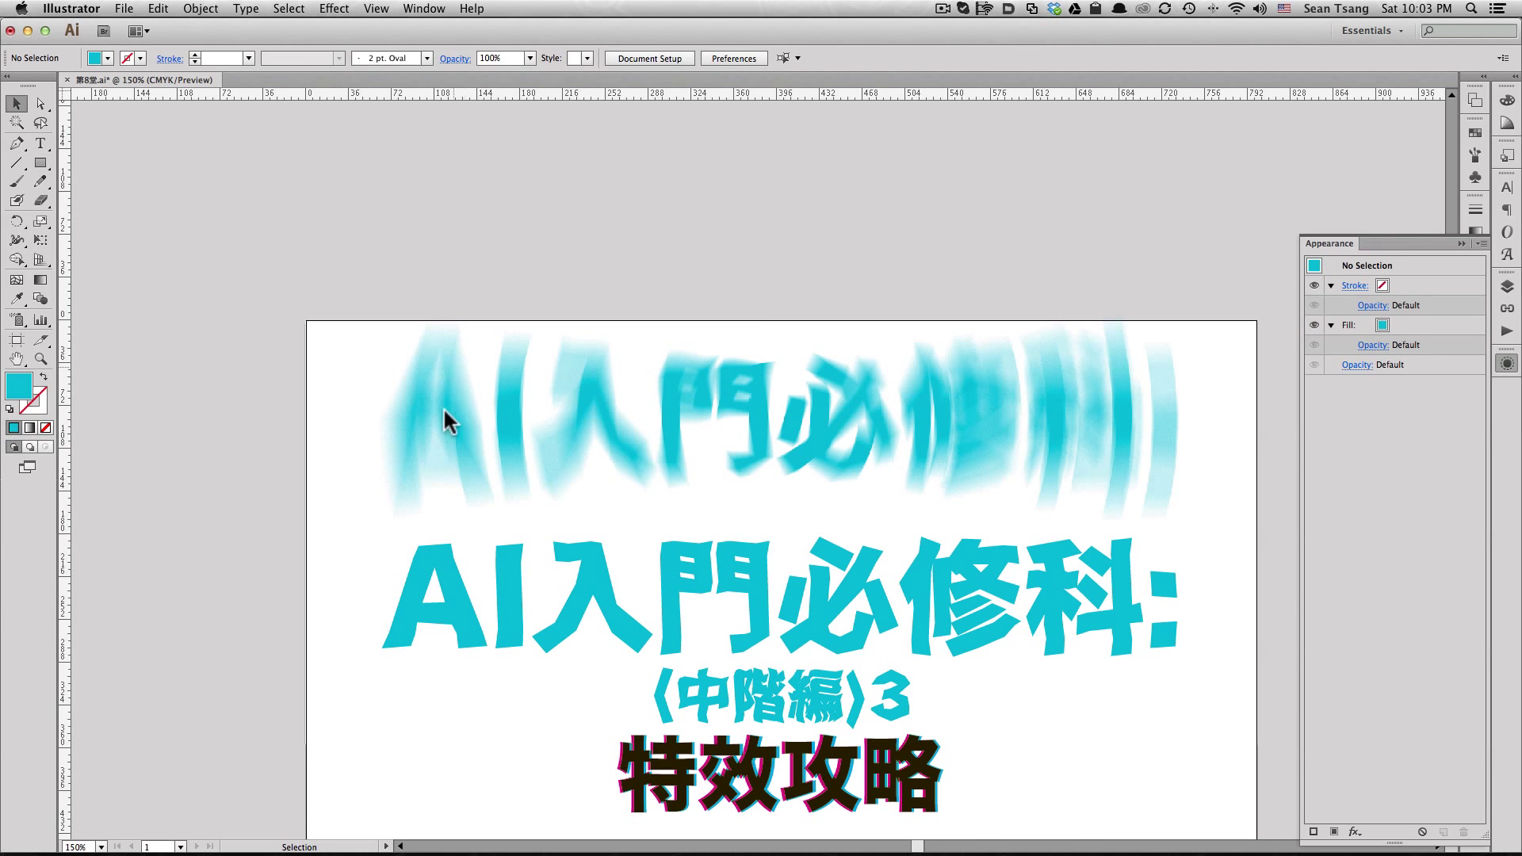
# Zoom in to inspect the blur, then try moving the title and undo
pyautogui.moveTo(417, 329); pyautogui.dragTo(635, 525)
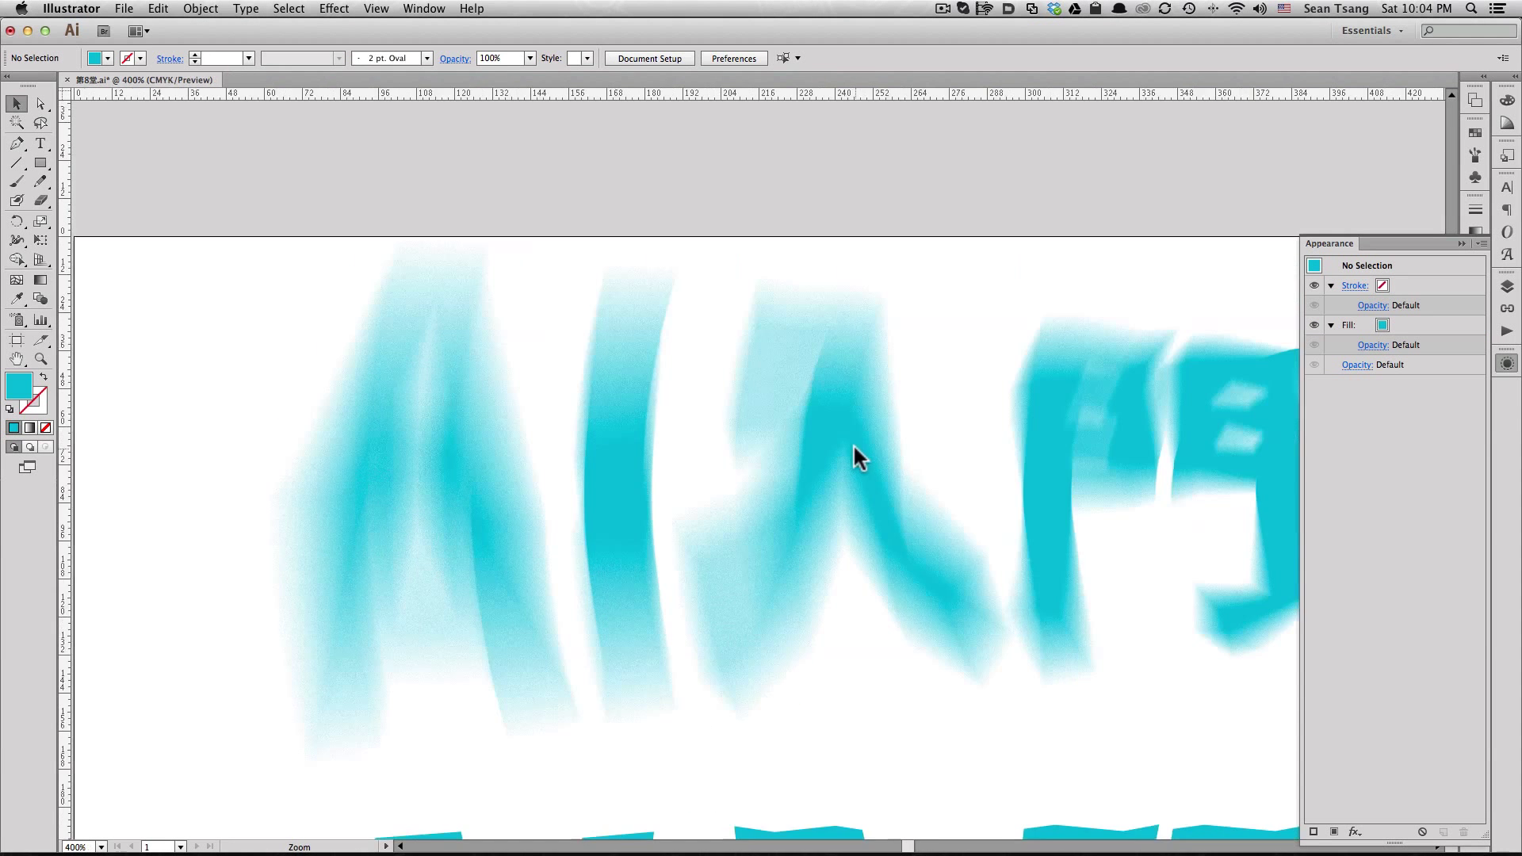
pyautogui.hotkey('ctrl', '-')
pyautogui.hotkey('ctrl', '-')
pyautogui.hotkey('ctrl', '-')
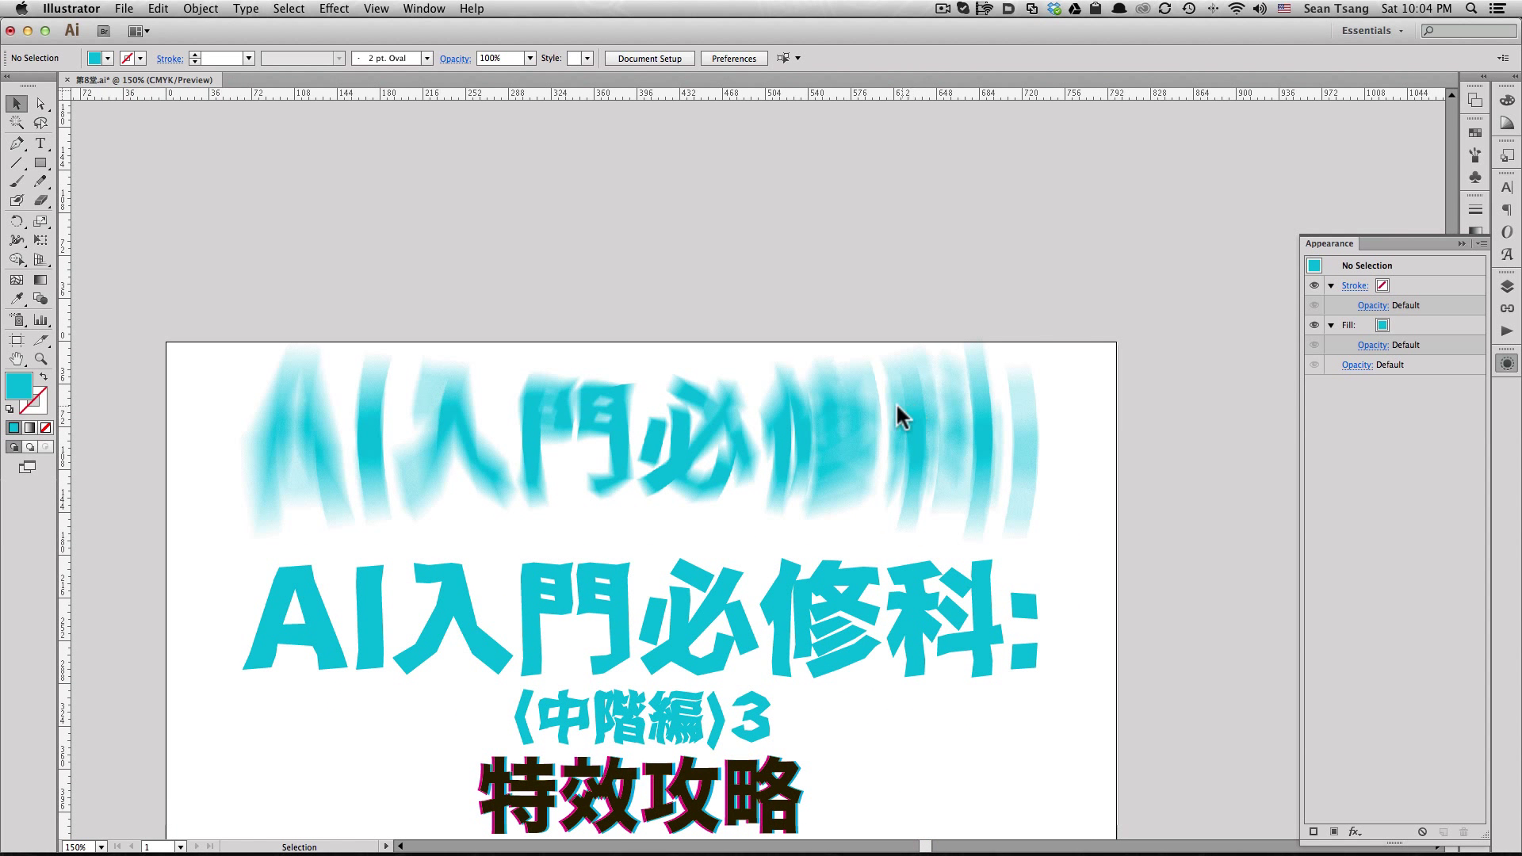
pyautogui.click(898, 406)
pyautogui.moveTo(963, 400)
pyautogui.mouseDown()
pyautogui.moveTo(936, 563)
pyautogui.moveTo(1023, 530)
pyautogui.mouseUp()
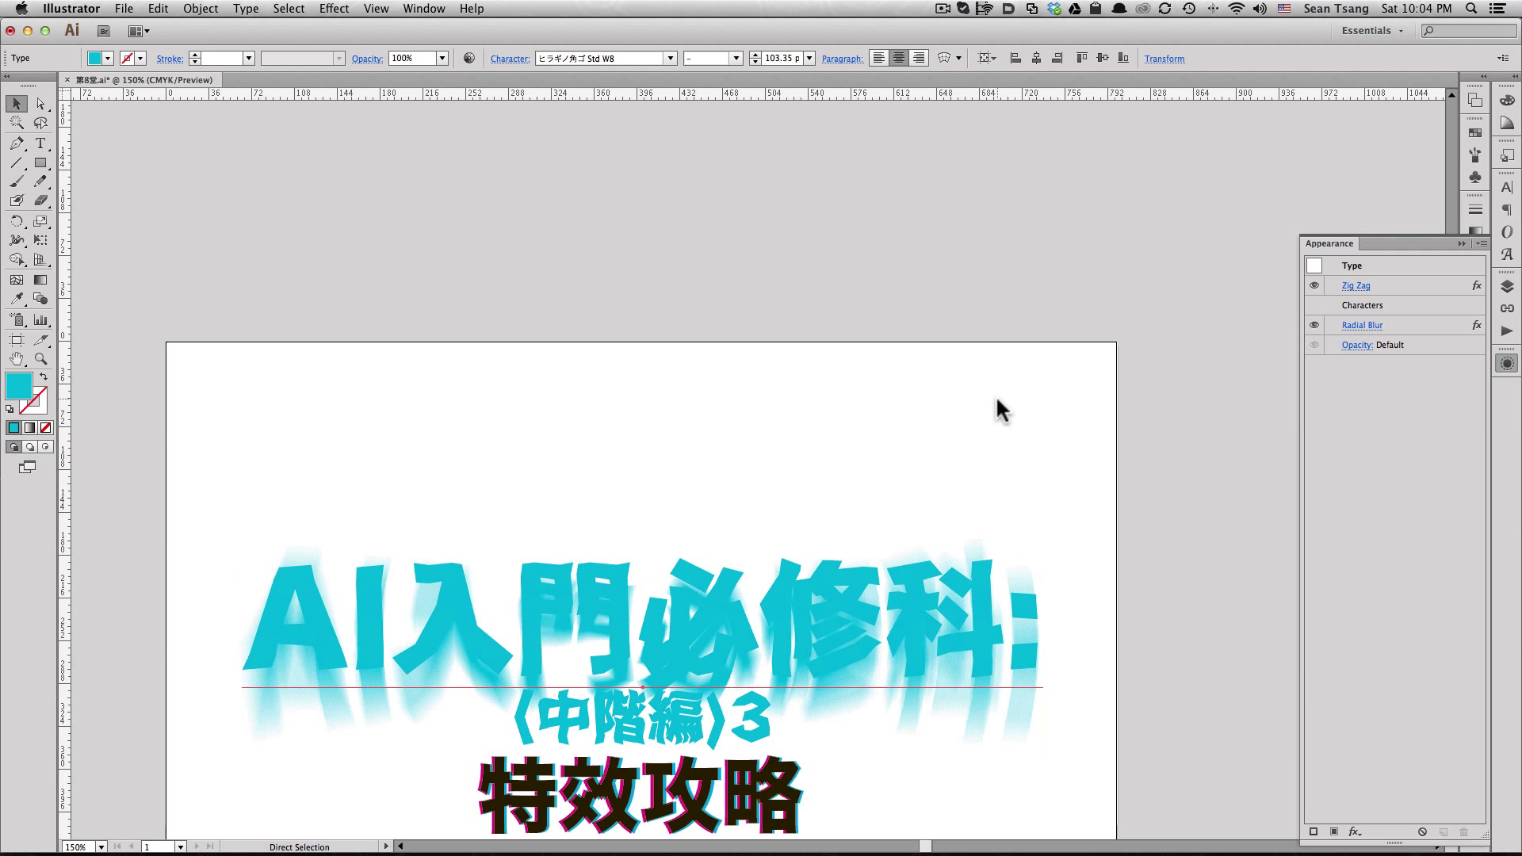
pyautogui.hotkey('ctrl', 'z')
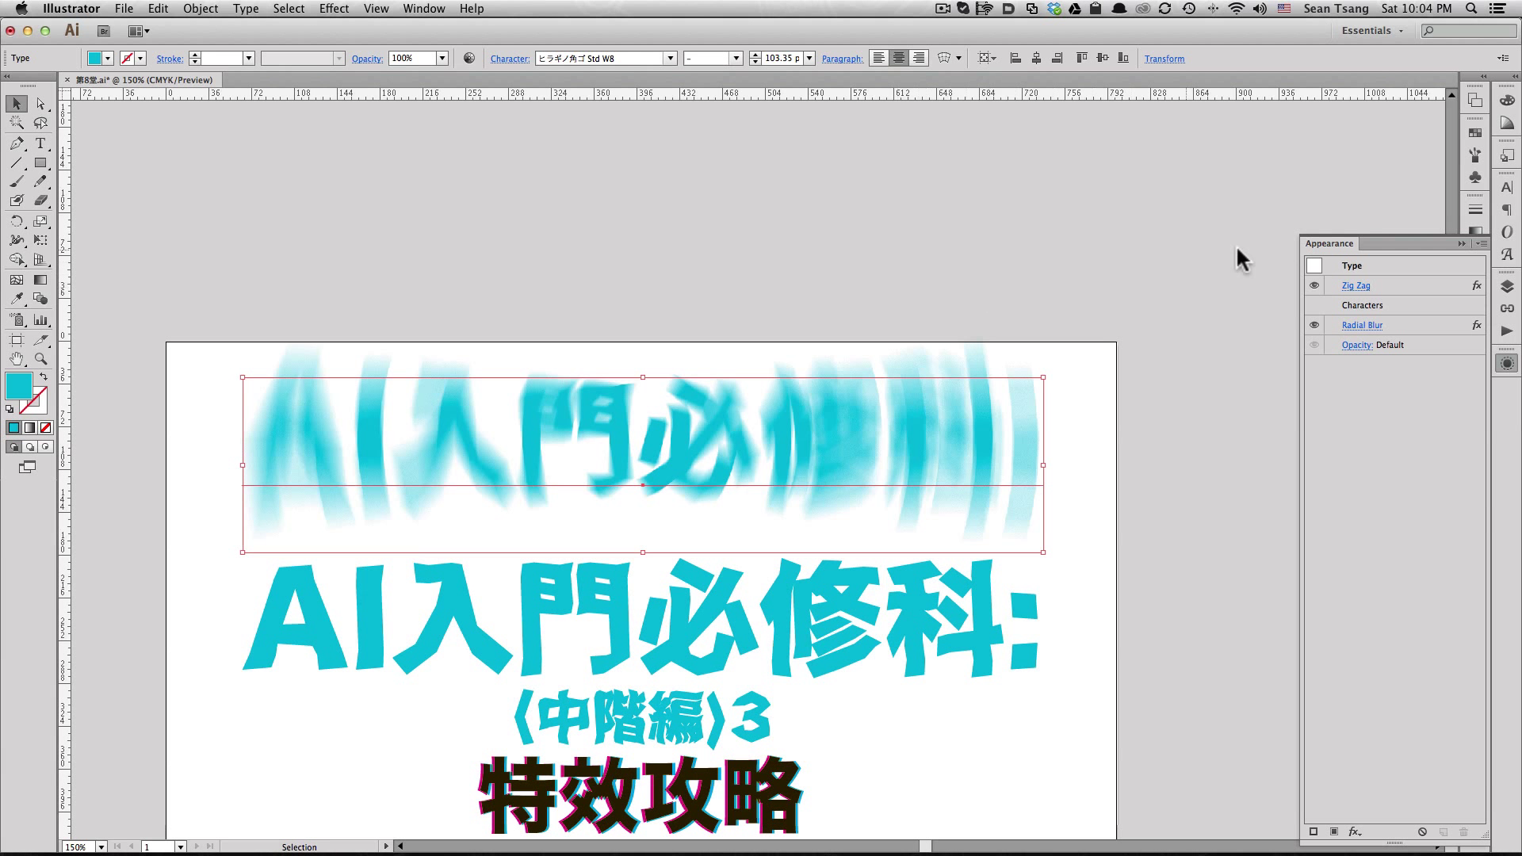
# Switch the top title's Radial Blur method from Spin to Zoom
pyautogui.click(1392, 325)
pyautogui.click(1359, 324)
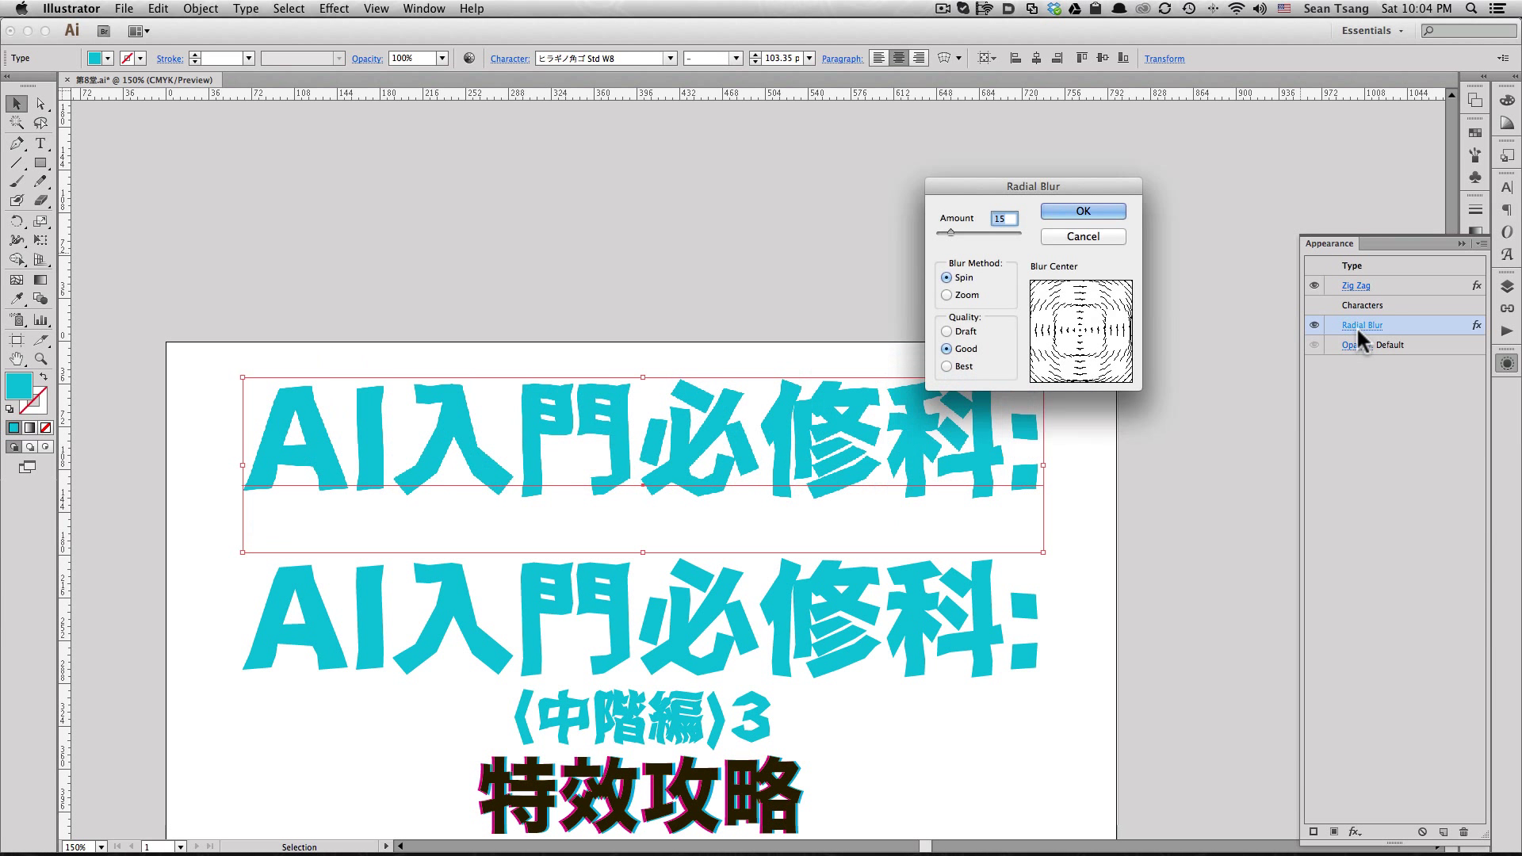
pyautogui.click(949, 294)
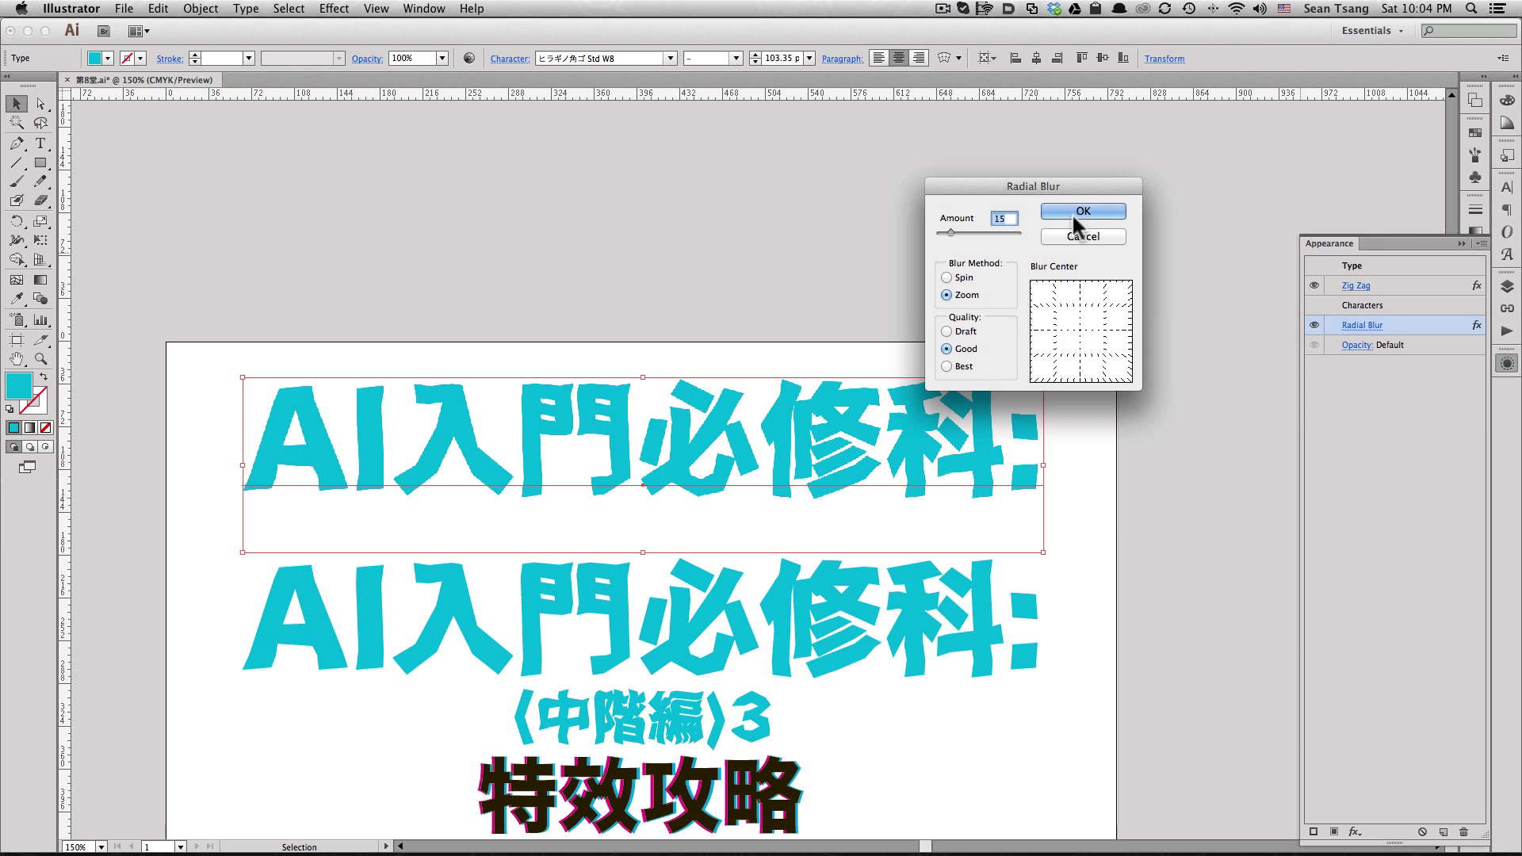
pyautogui.click(1094, 209)
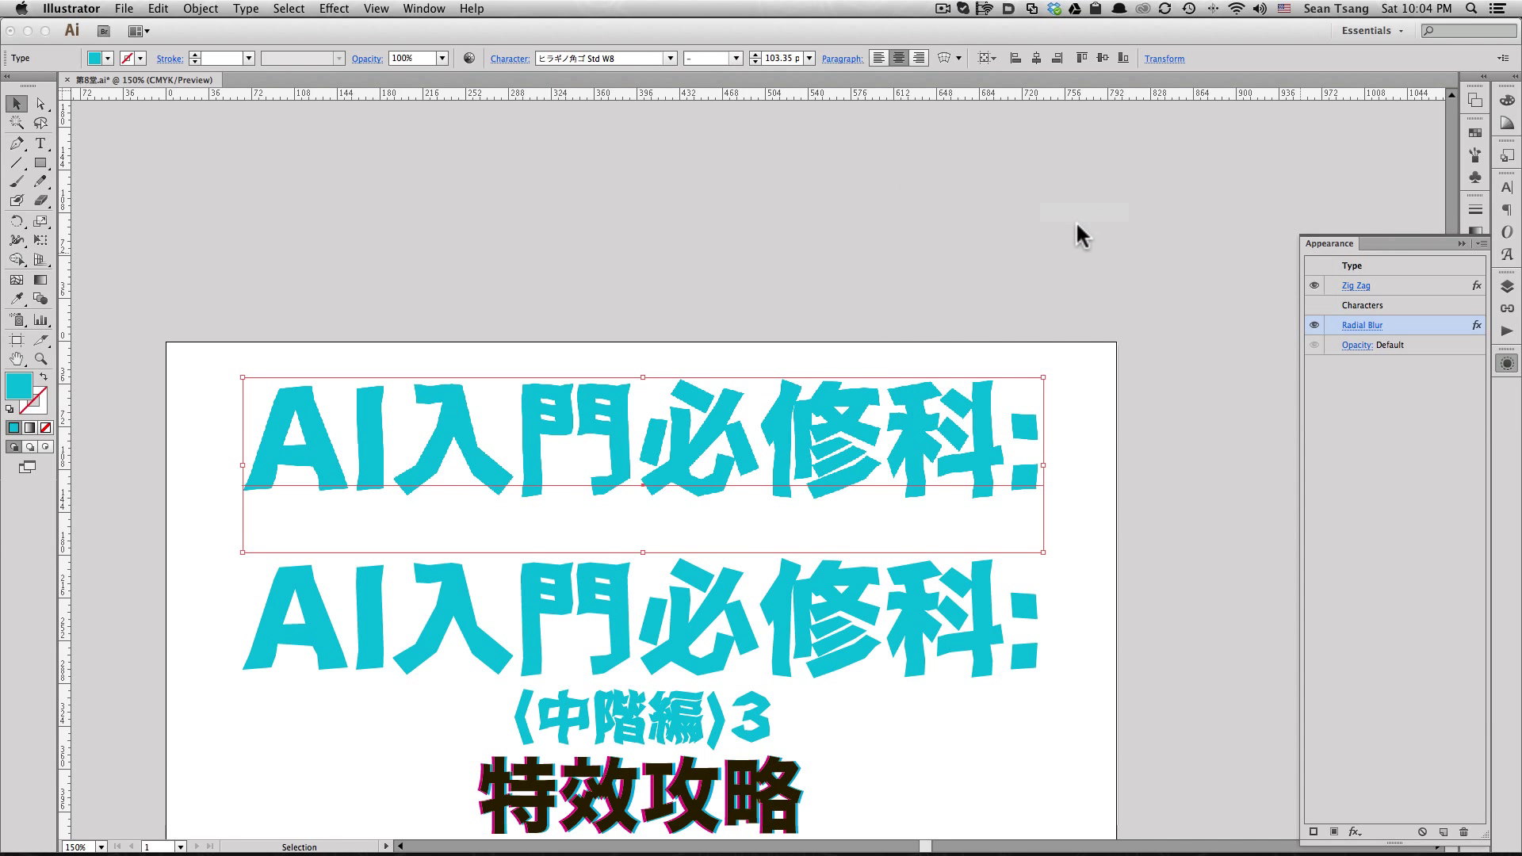
pyautogui.click(893, 364)
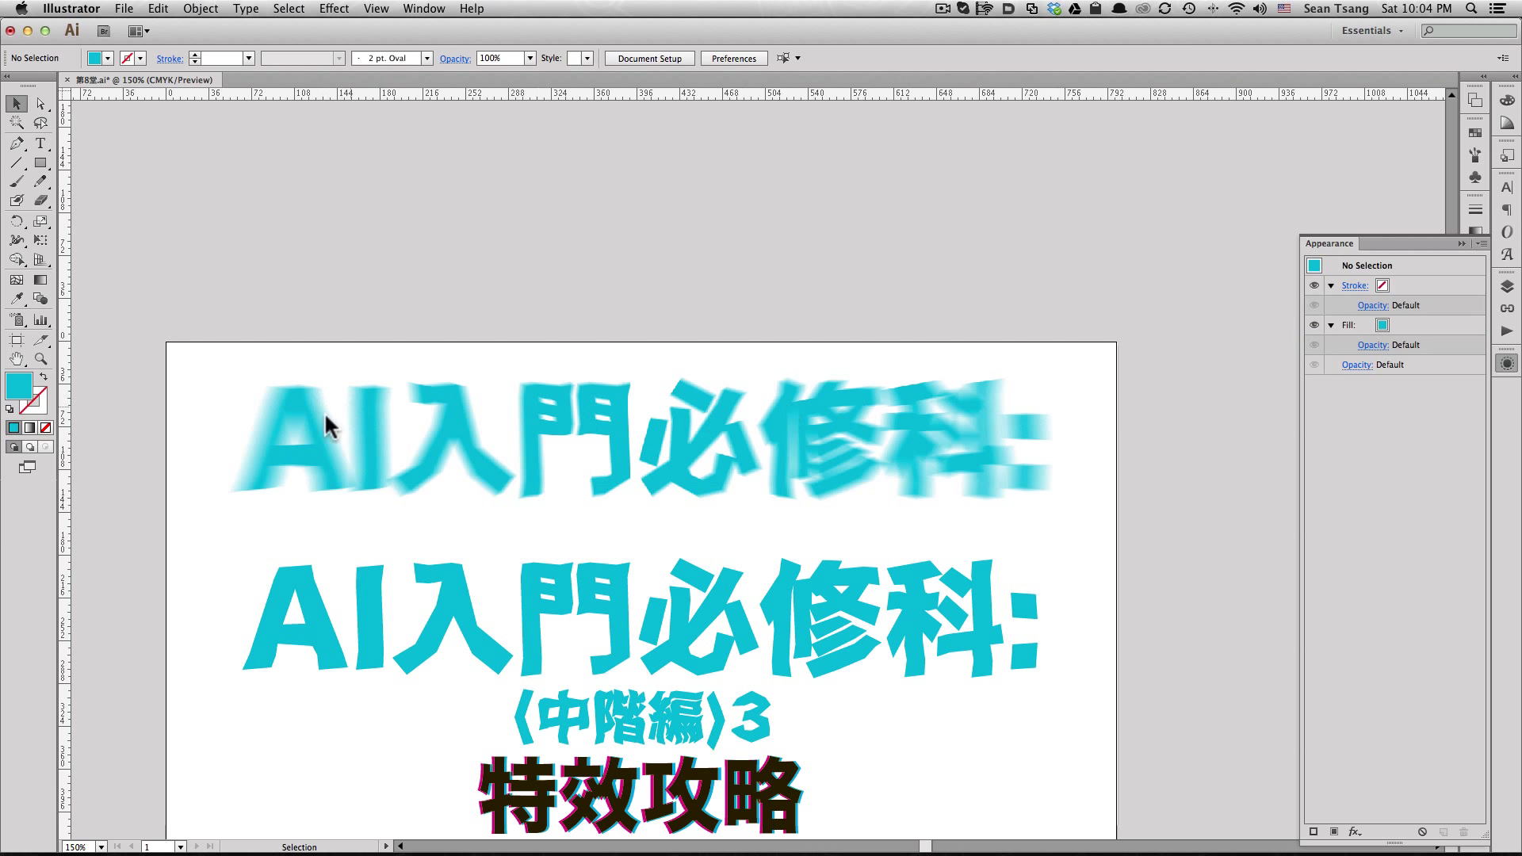
# Adjust the Zoom radial blur centre, returning it near the middle
pyautogui.click(983, 434)
pyautogui.click(1365, 323)
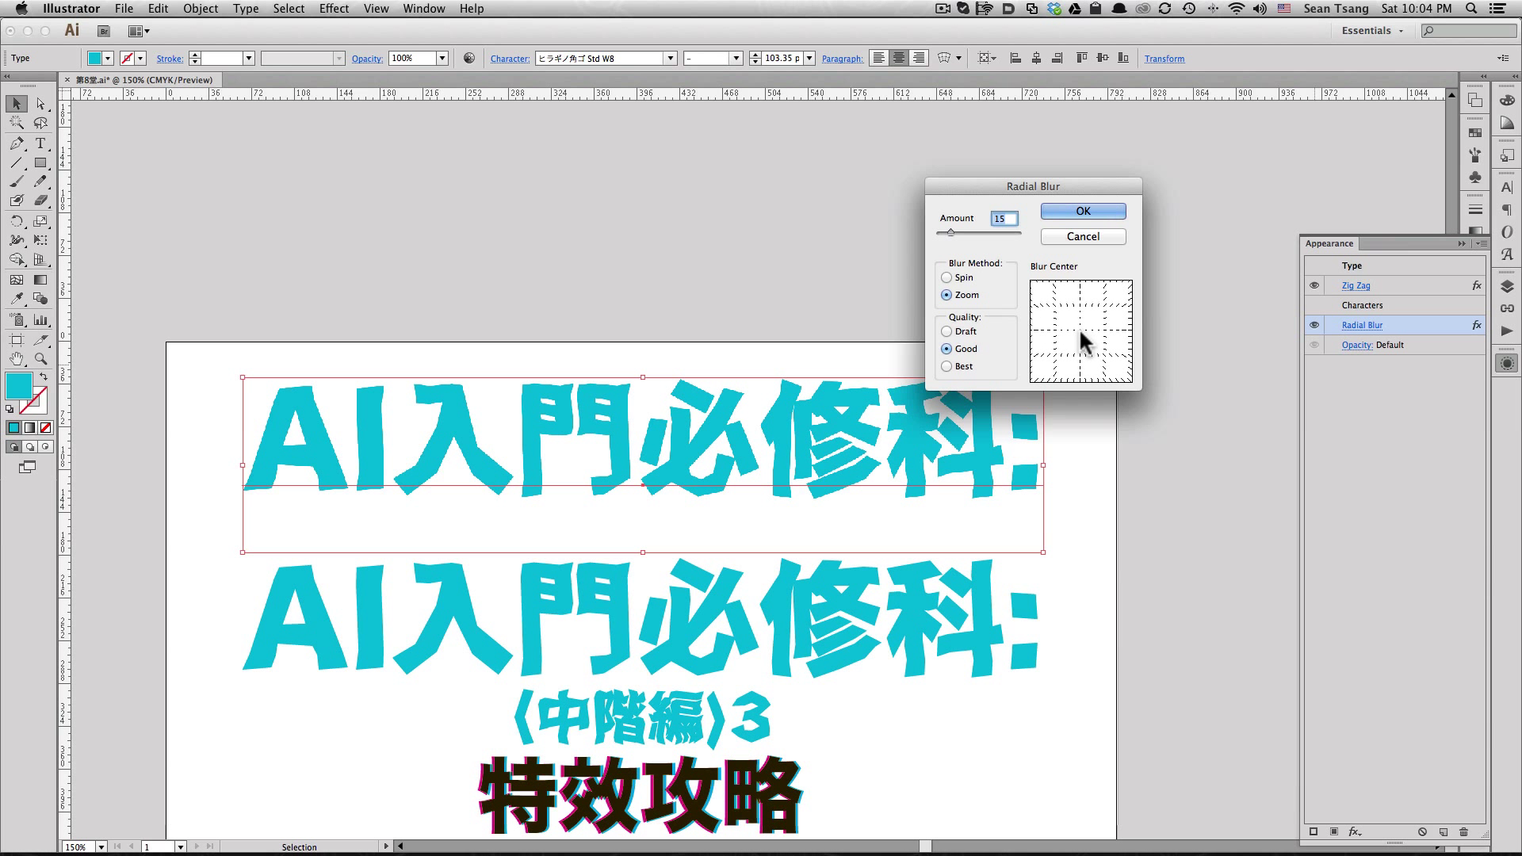
pyautogui.moveTo(1069, 334)
pyautogui.mouseDown()
pyautogui.moveTo(1059, 316)
pyautogui.moveTo(1125, 329)
pyautogui.mouseUp()
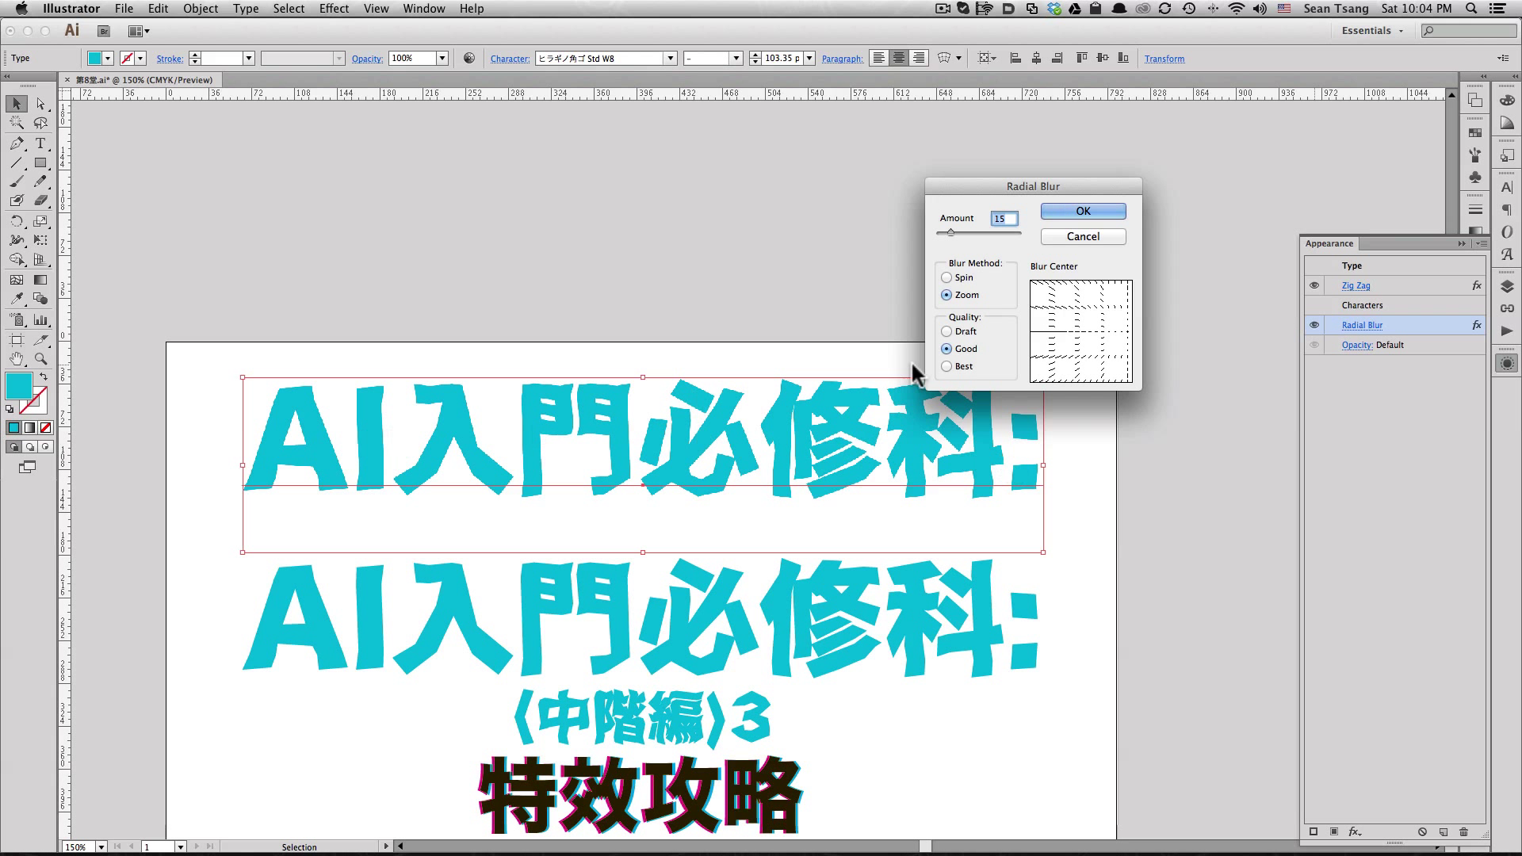
pyautogui.moveTo(1116, 326); pyautogui.dragTo(1063, 330)
pyautogui.click(1084, 210)
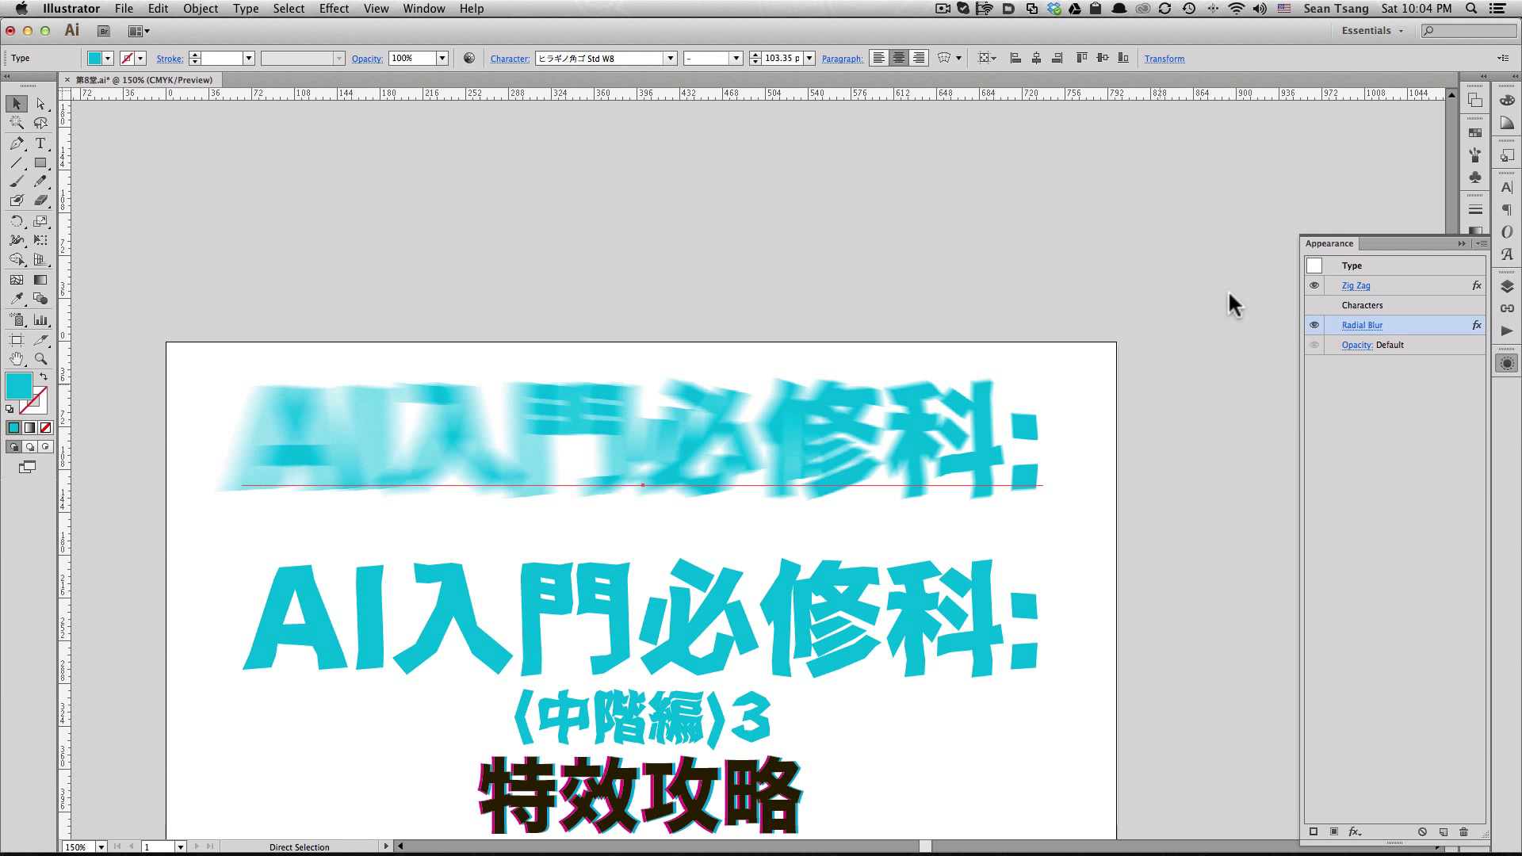
pyautogui.click(1064, 354)
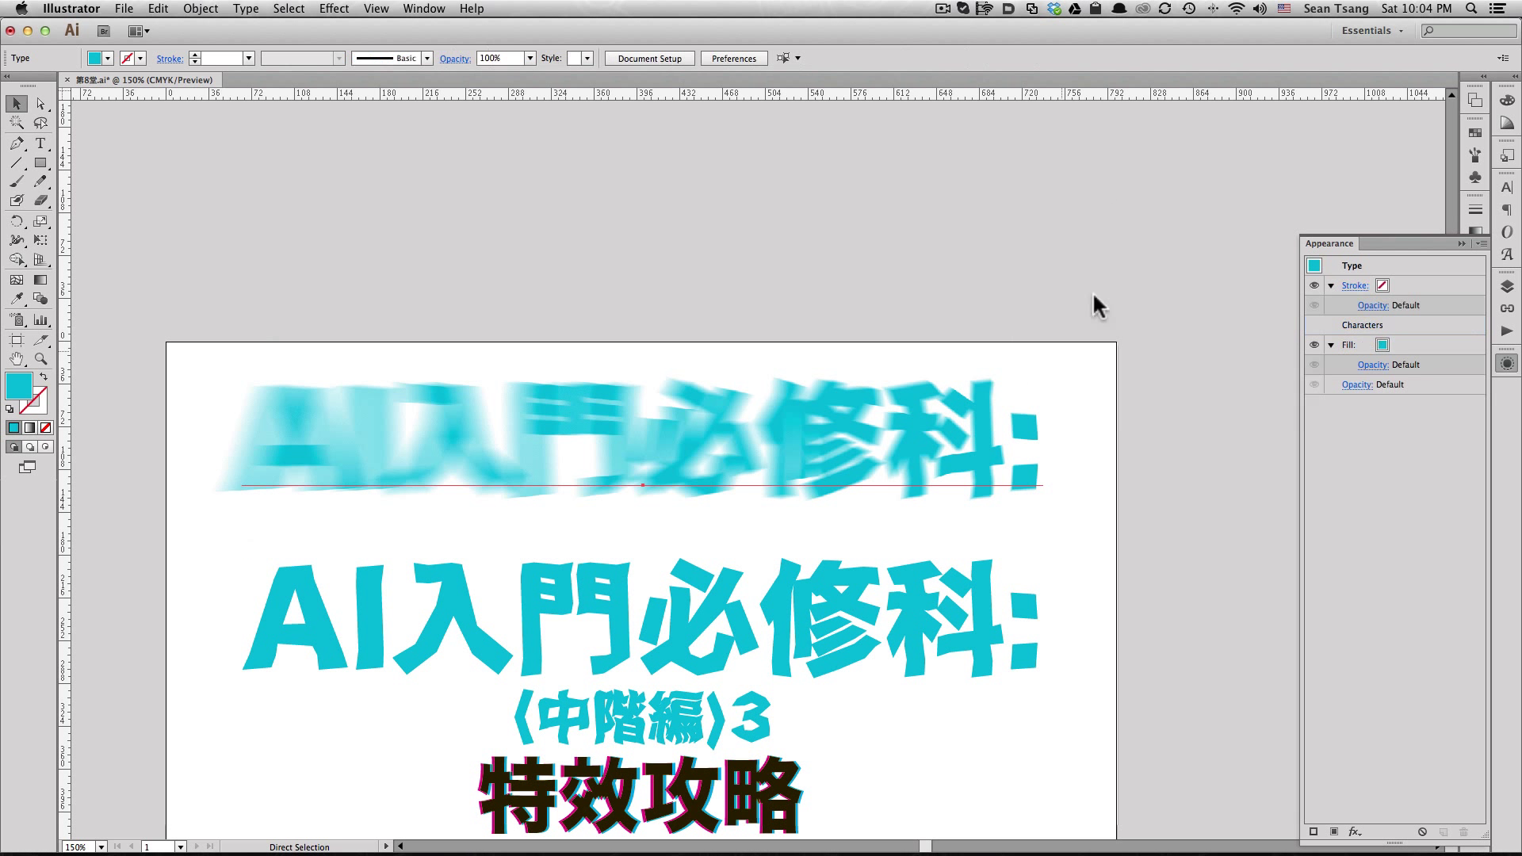
# Delete the Radial Blur from the top title in the Appearance panel
pyautogui.click(983, 435)
pyautogui.click(1373, 325)
pyautogui.click(1464, 831)
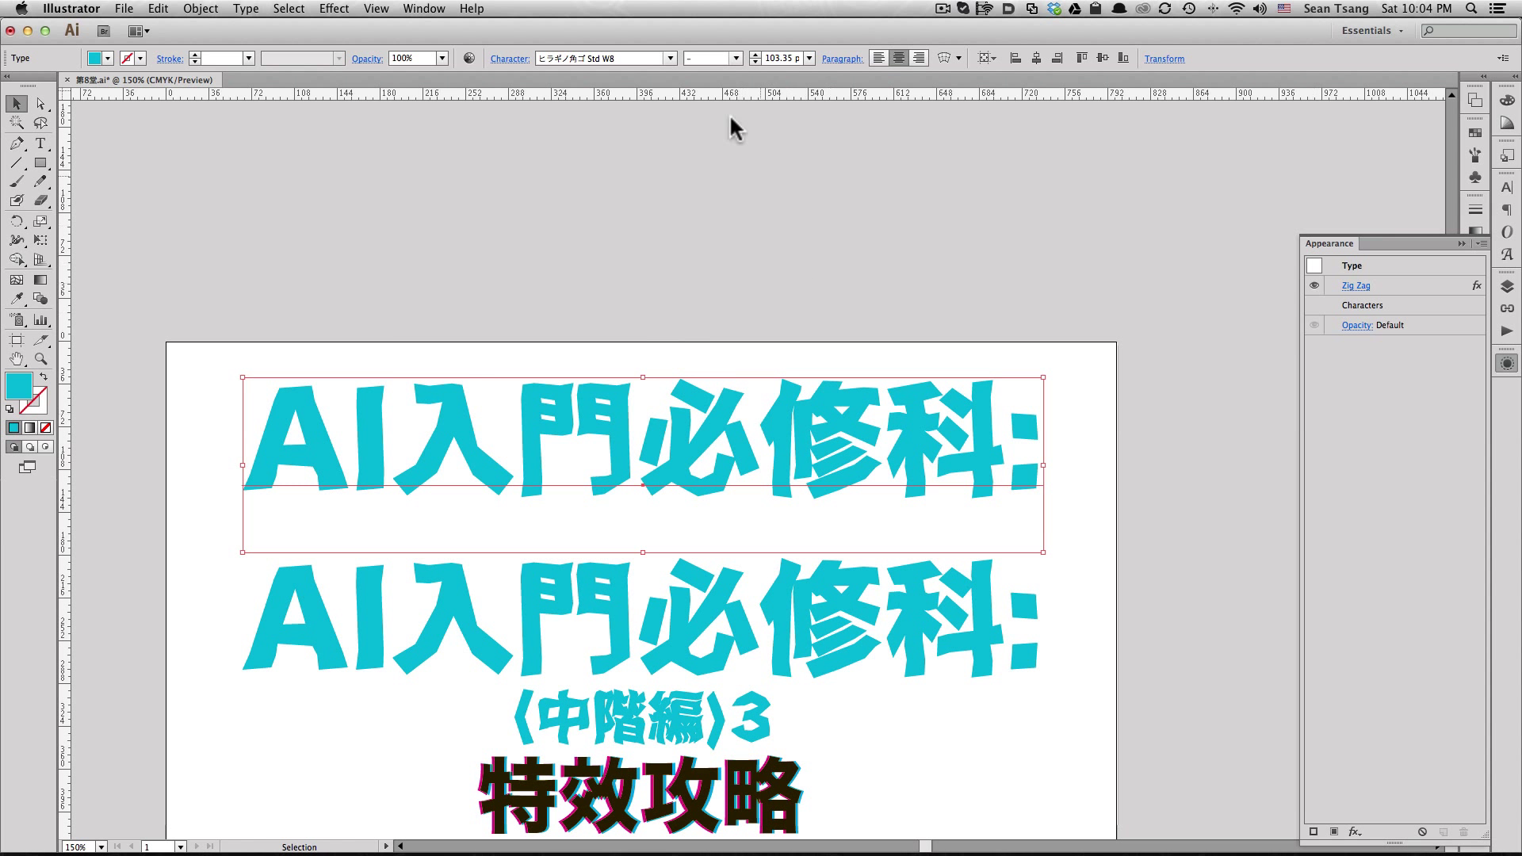
pyautogui.click(334, 8)
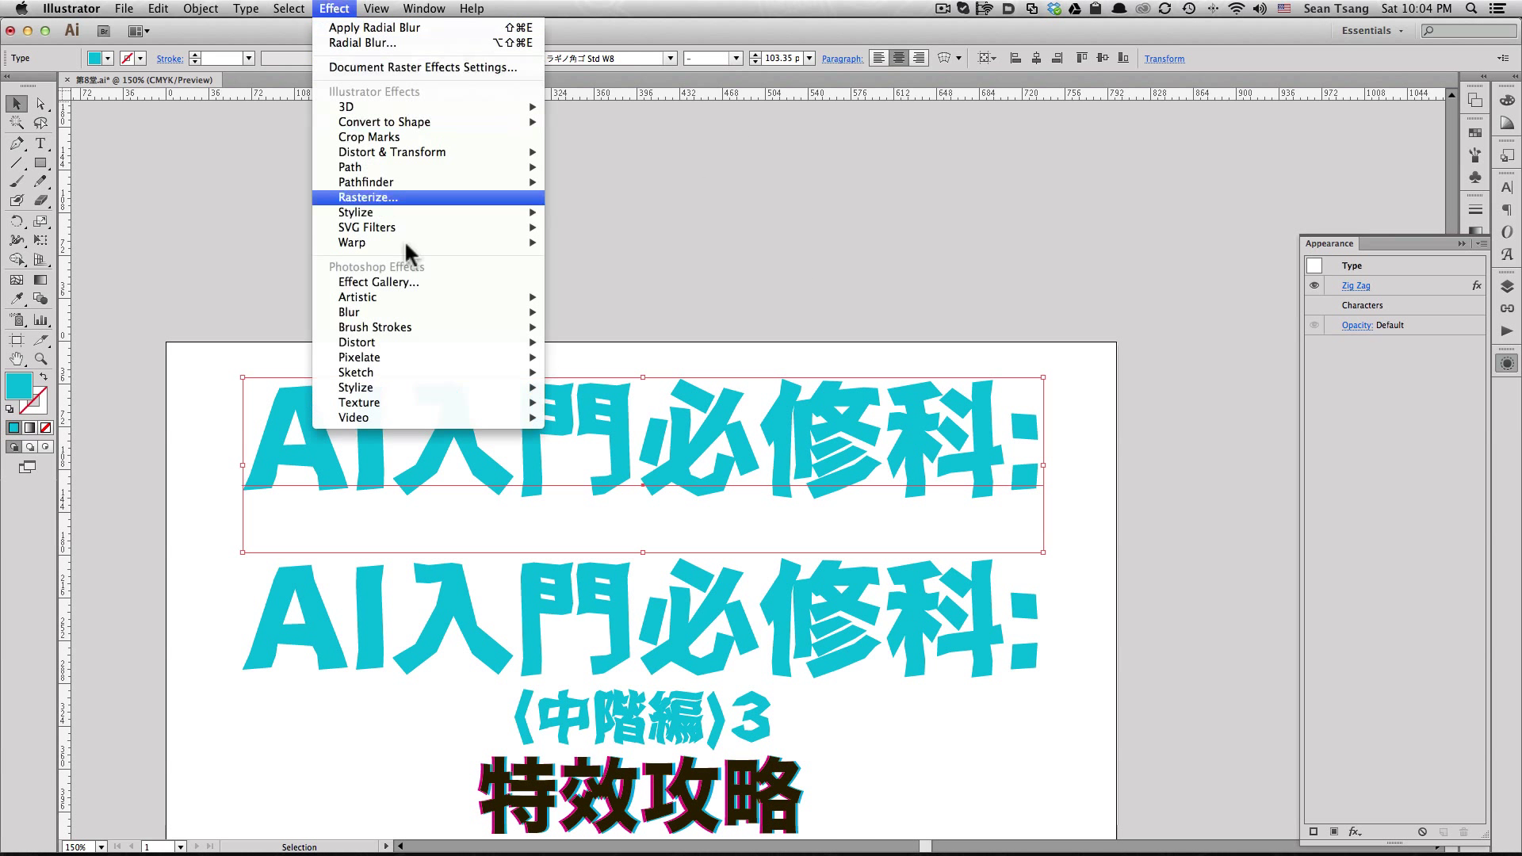
pyautogui.moveTo(357, 212)
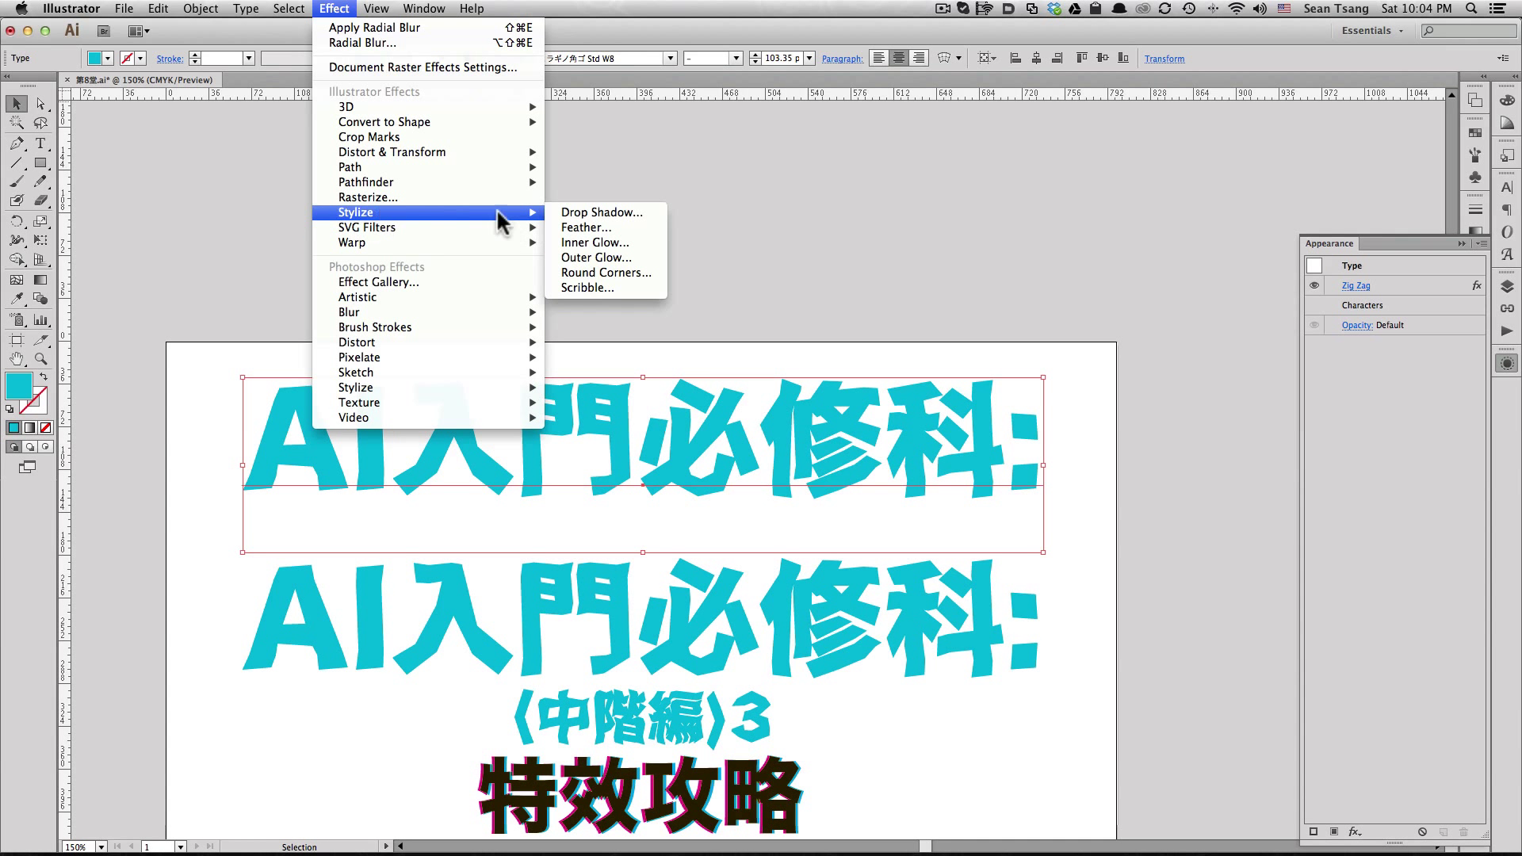
# Add a Drop Shadow to the top title with preview on and X offset 0 px
pyautogui.click(626, 210)
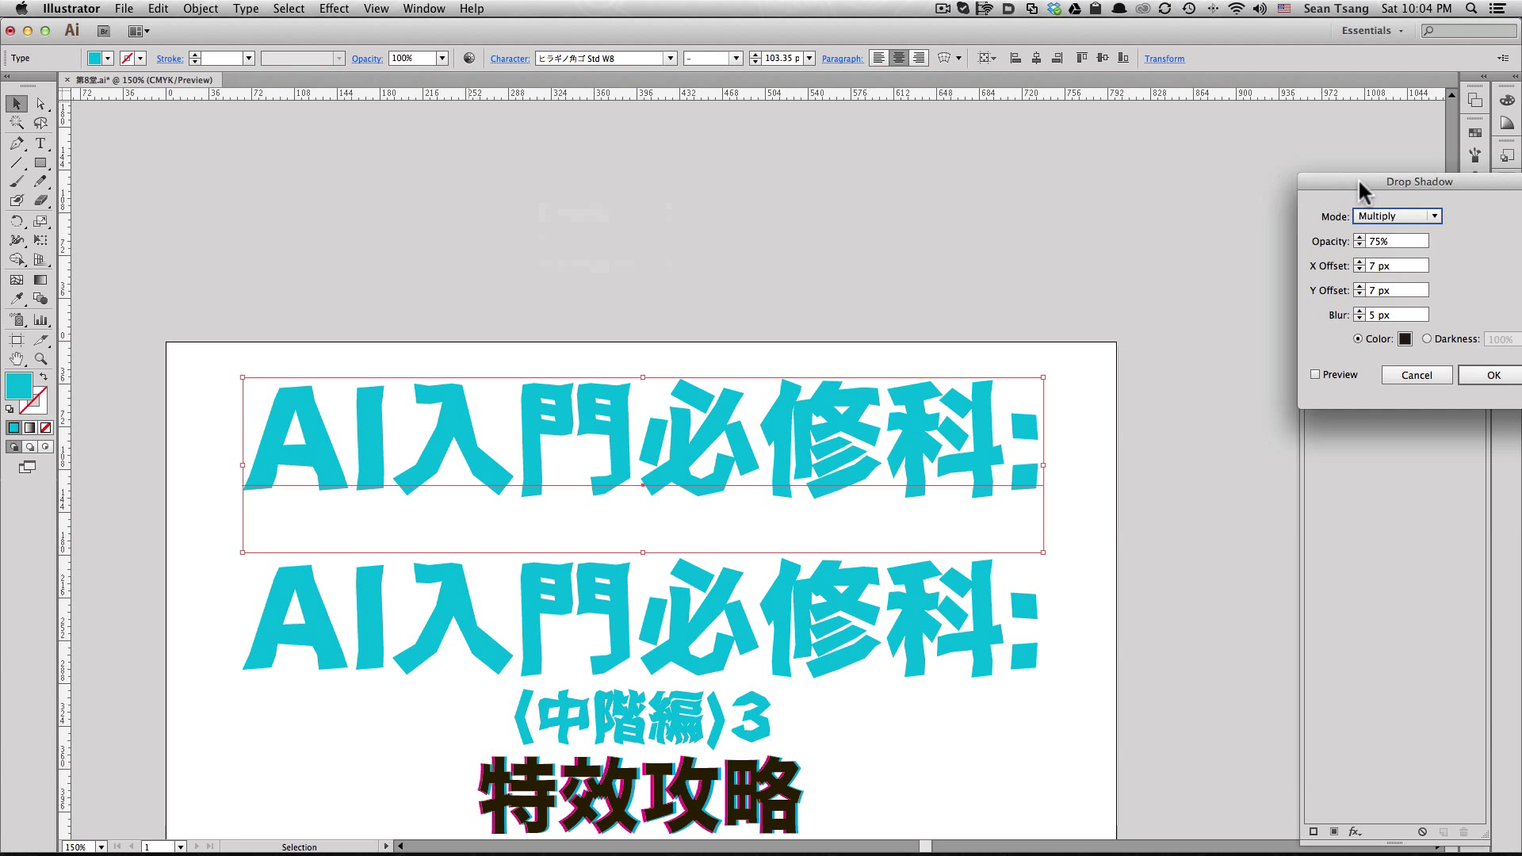
pyautogui.moveTo(1358, 177); pyautogui.dragTo(770, 122)
pyautogui.click(750, 317)
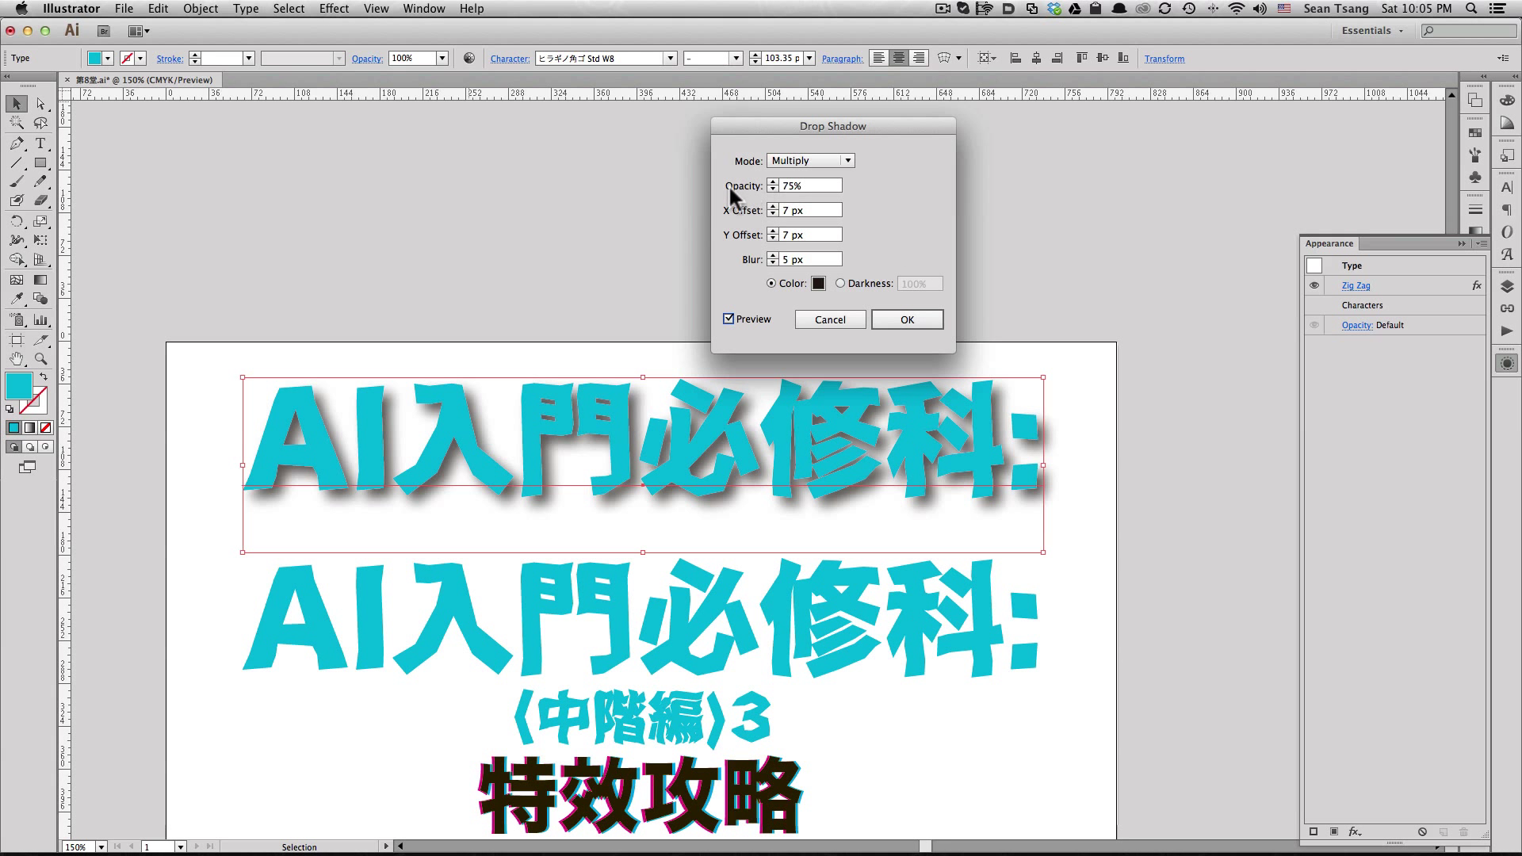
pyautogui.moveTo(807, 127); pyautogui.dragTo(764, 141)
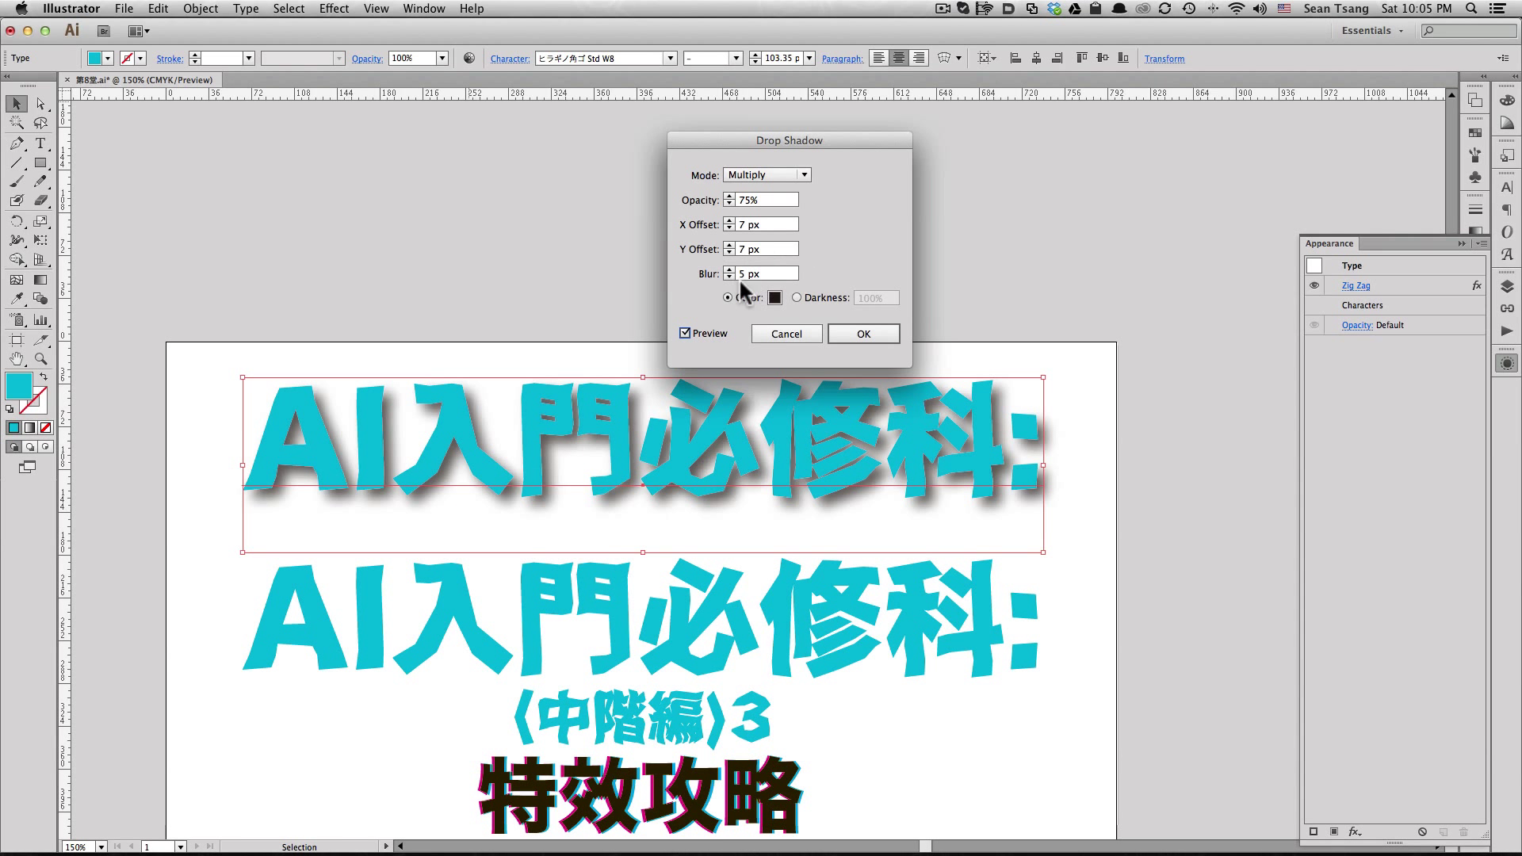
pyautogui.click(768, 225)
pyautogui.write('0')
pyautogui.press('Tab')
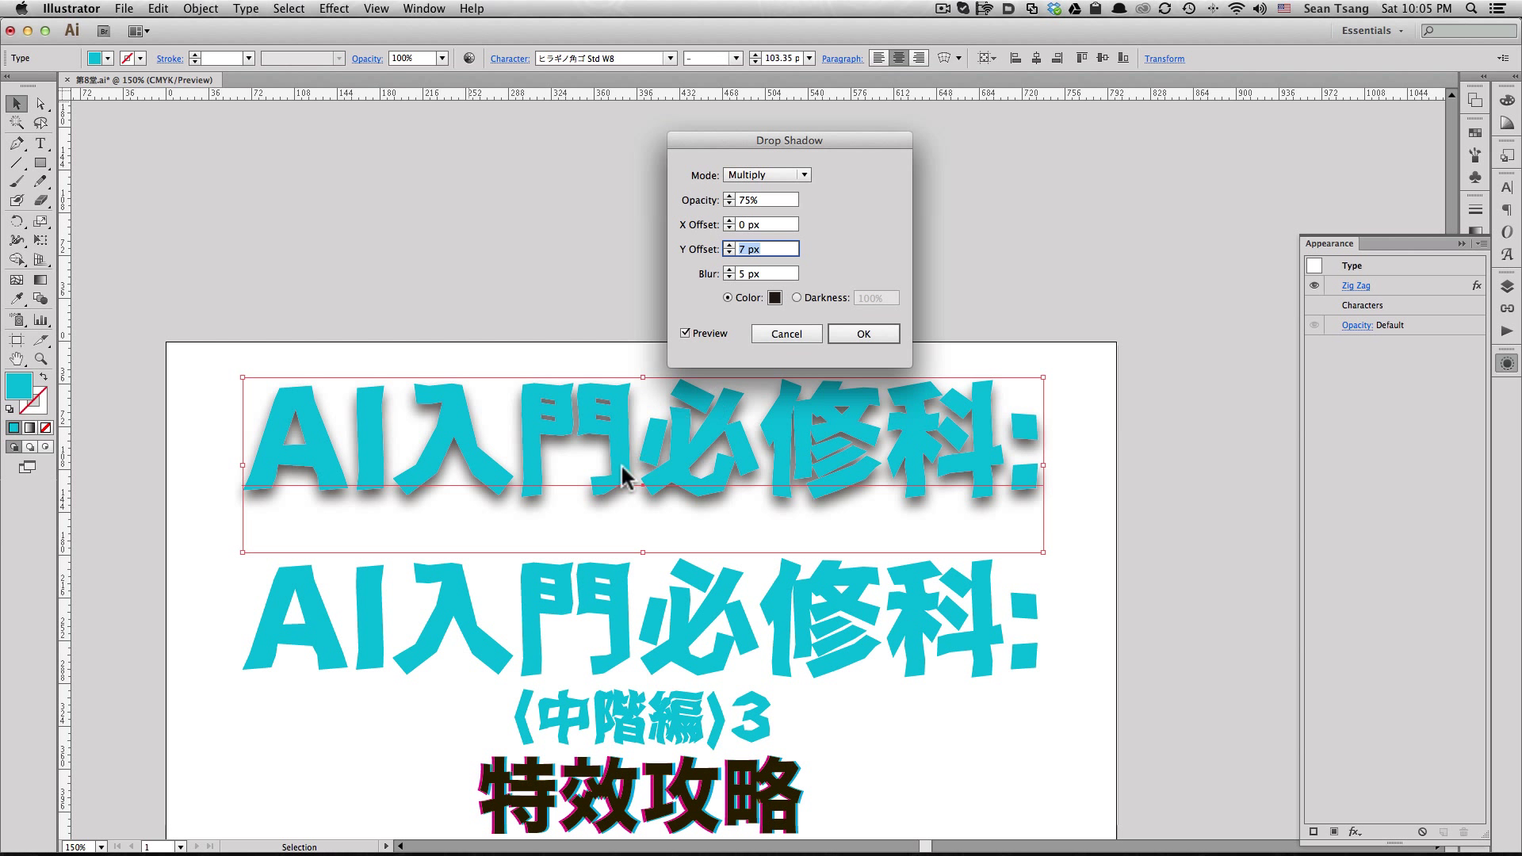
# Settle the shadow at 0 px X, 7 px Y offset and 10 px blur, and apply it
pyautogui.write('-5mm')
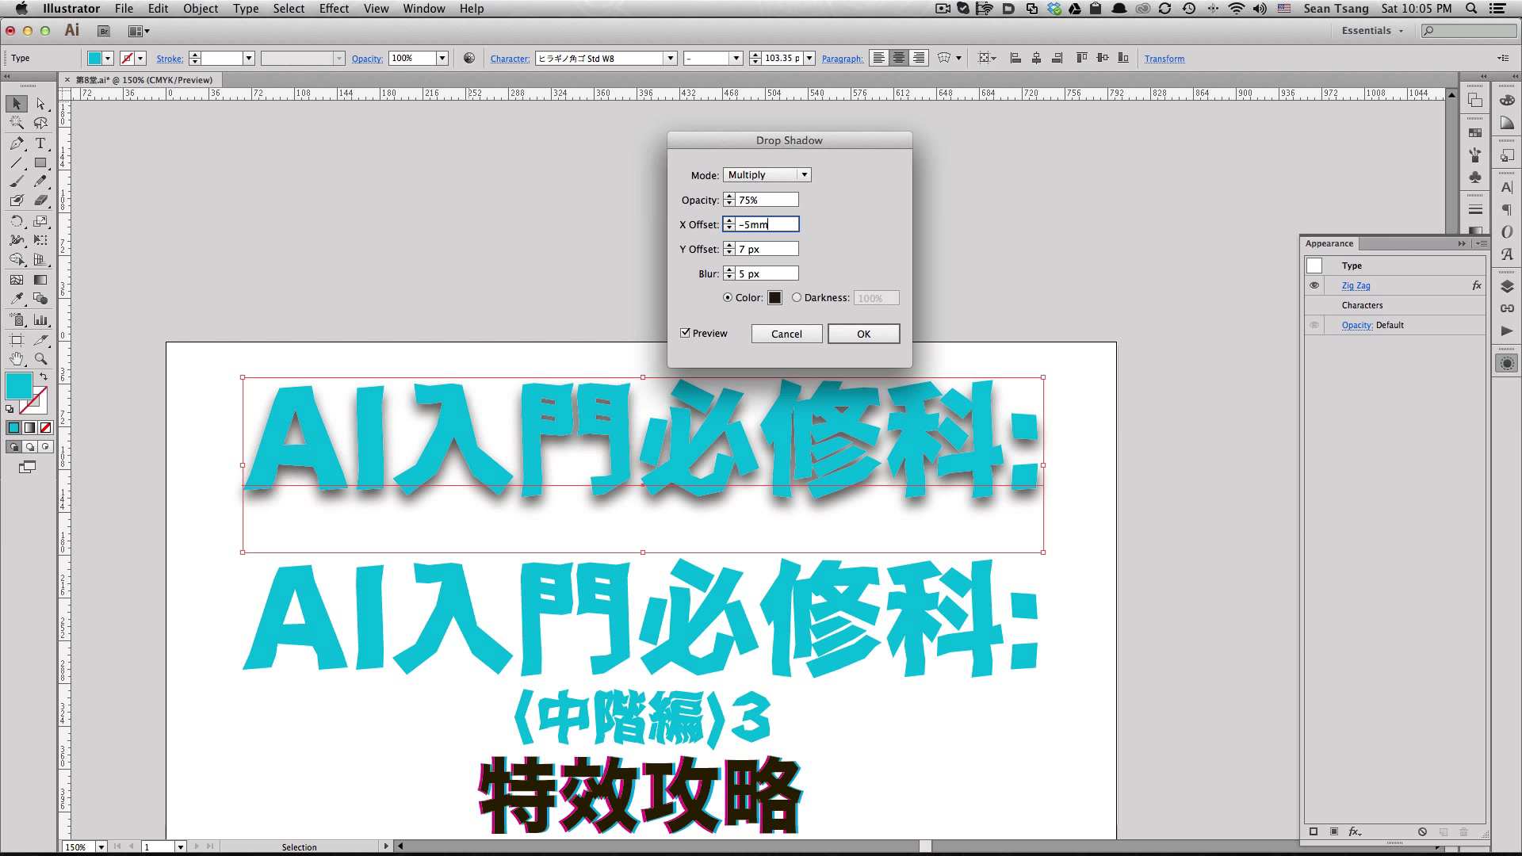
pyautogui.press('Tab')
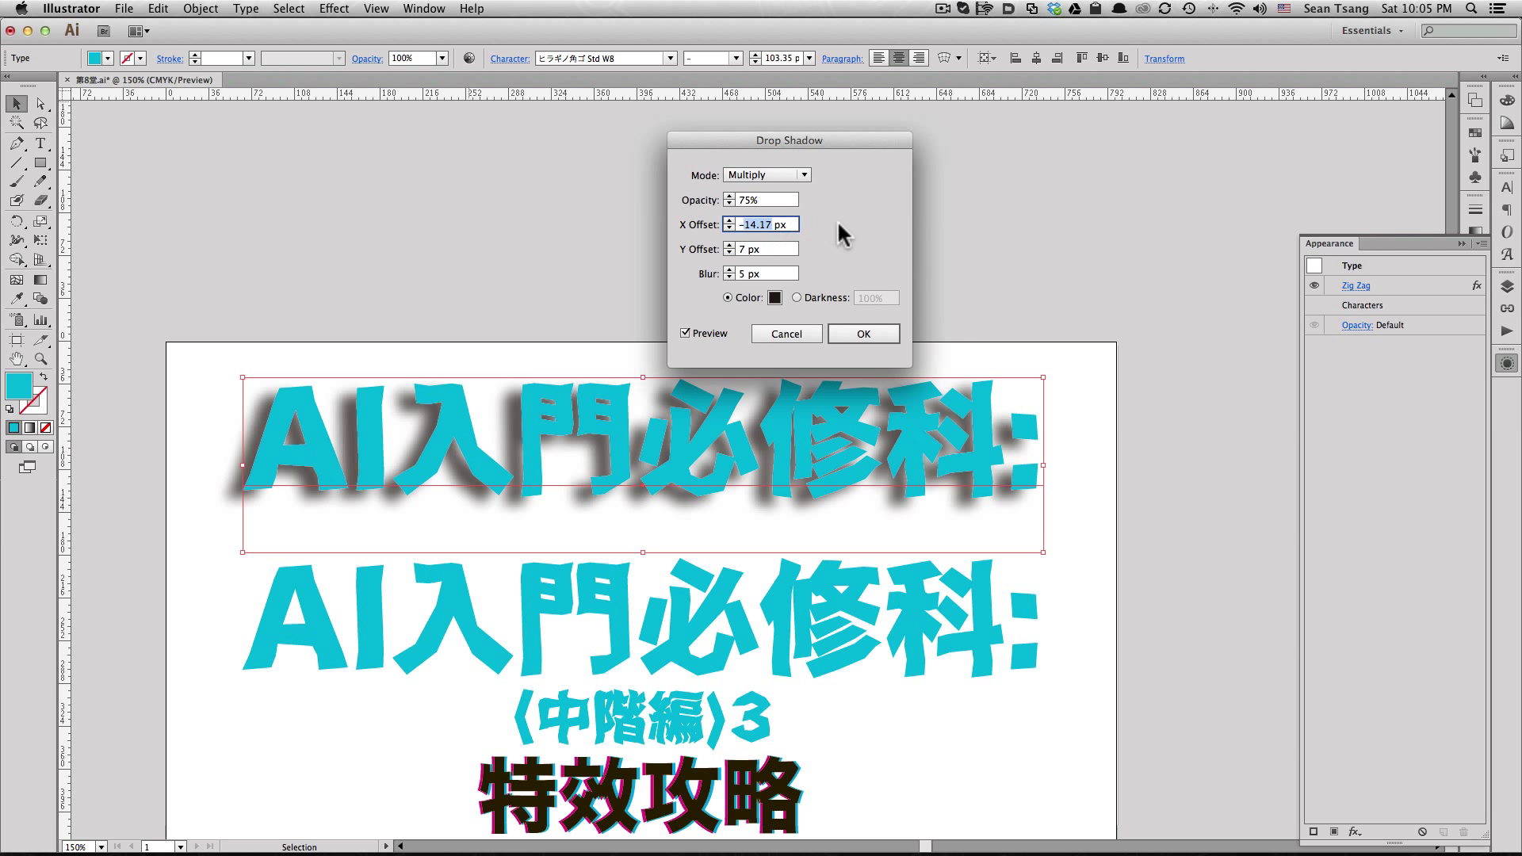
pyautogui.press('BackSpace')
pyautogui.press('BackSpace')
pyautogui.press('Tab')
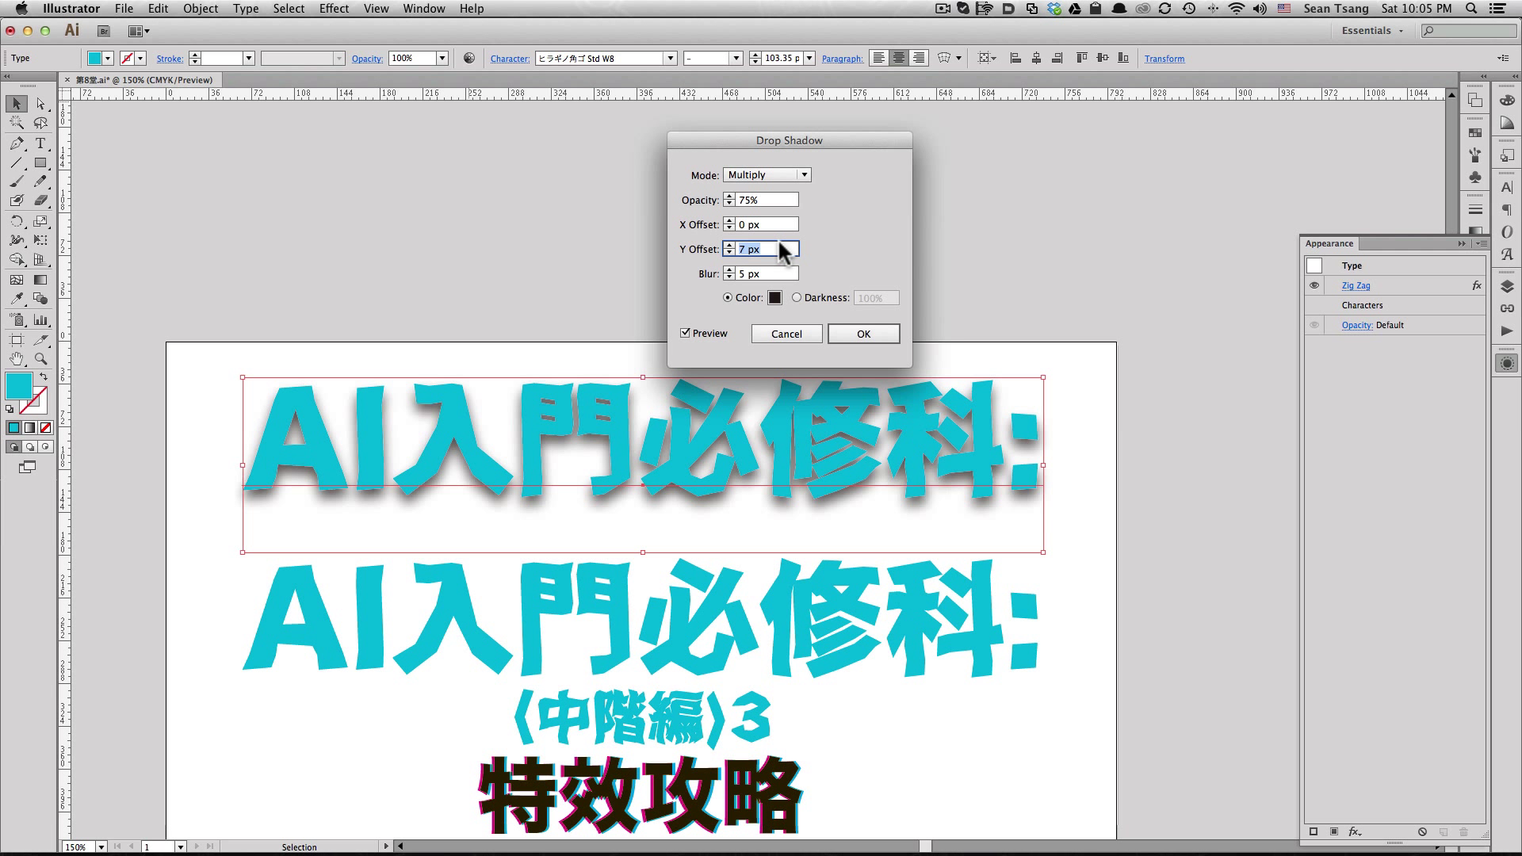
pyautogui.write('-10')
pyautogui.press('Tab')
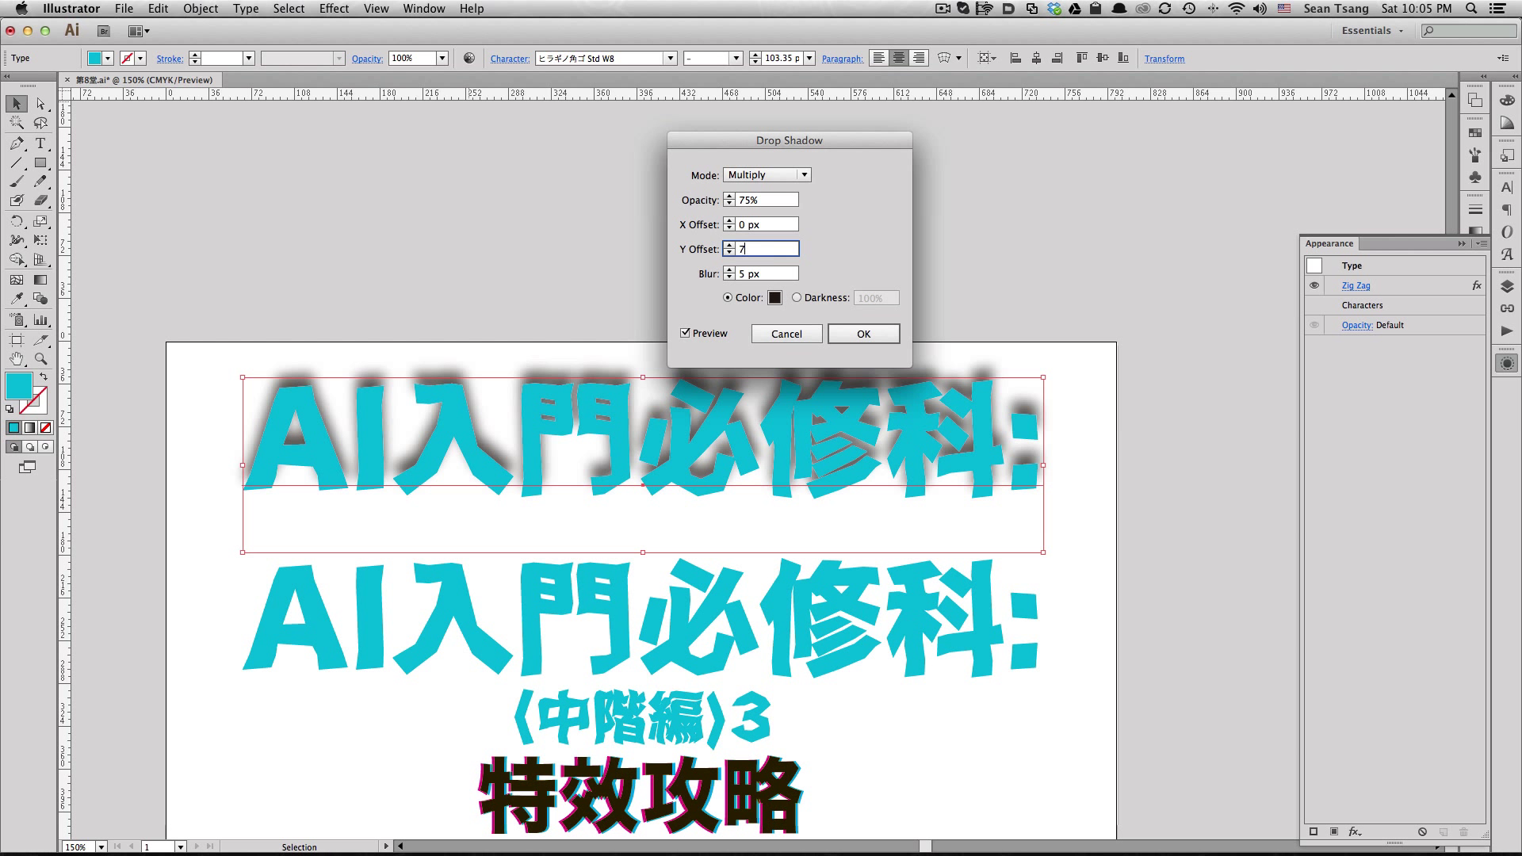
pyautogui.press('Tab')
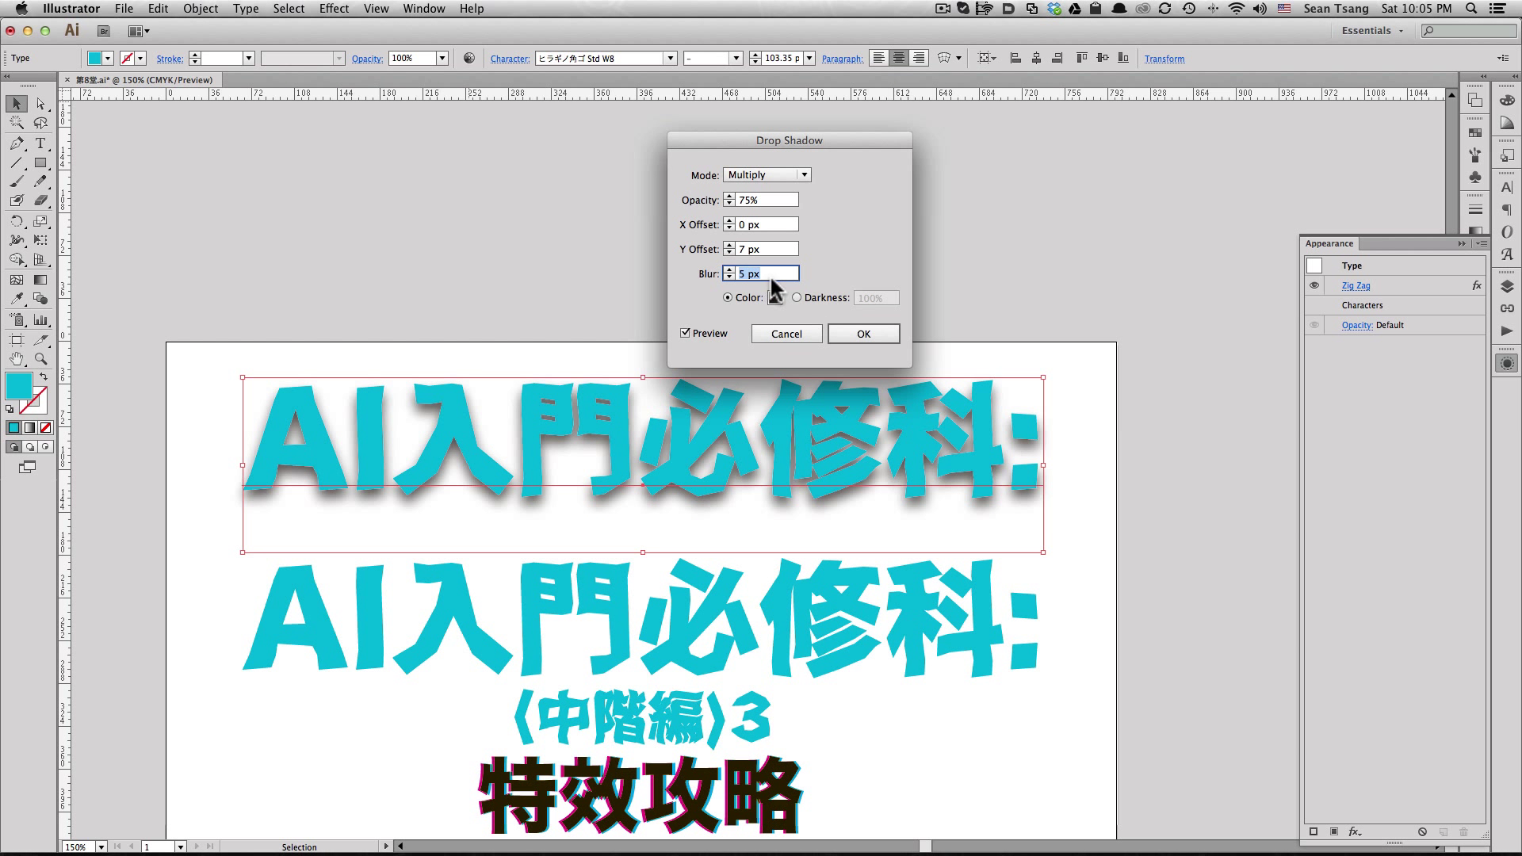
pyautogui.write('10')
pyautogui.press('Tab')
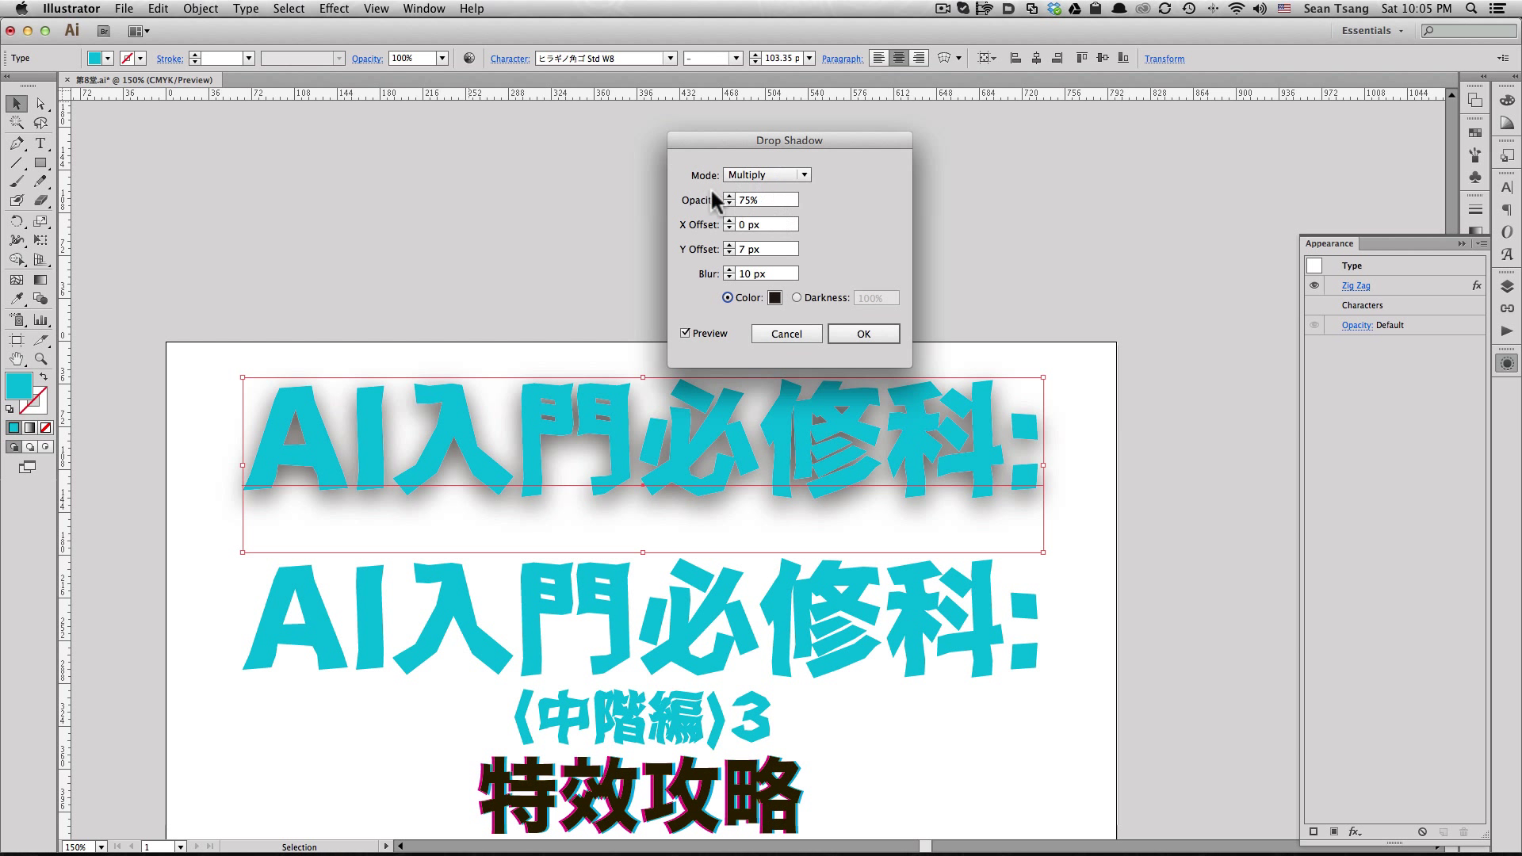
pyautogui.click(864, 334)
# Draw a wide magenta (C19 M91 Y14 K0) rectangle and send it behind the title
pyautogui.click(40, 163)
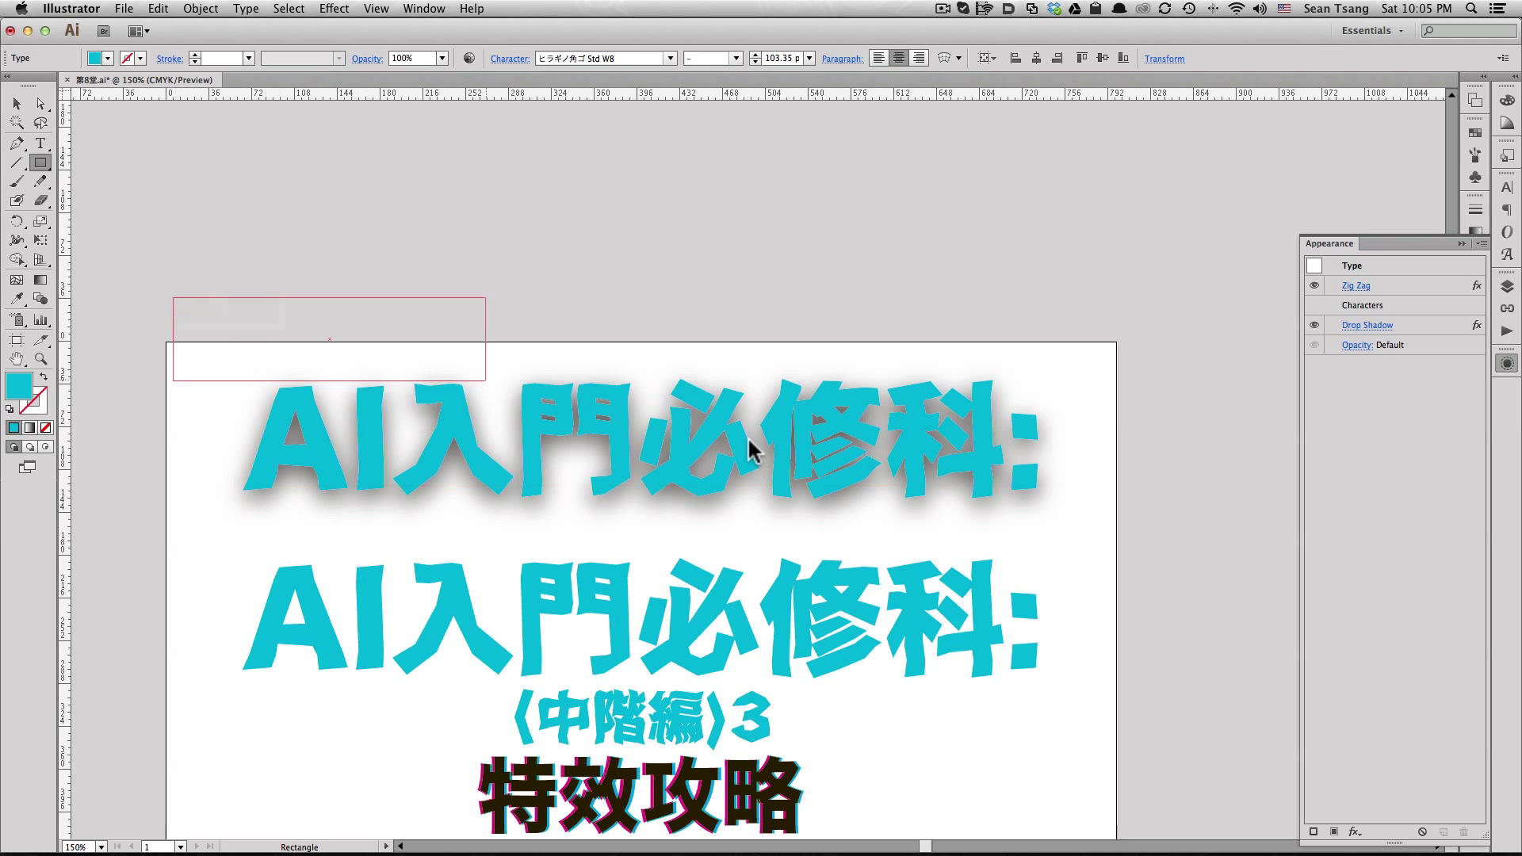
pyautogui.moveTo(750, 448); pyautogui.dragTo(1121, 453)
pyautogui.click(1508, 100)
pyautogui.moveTo(1423, 115)
pyautogui.mouseDown()
pyautogui.moveTo(1373, 115)
pyautogui.moveTo(1436, 135)
pyautogui.mouseUp()
pyautogui.press('v')
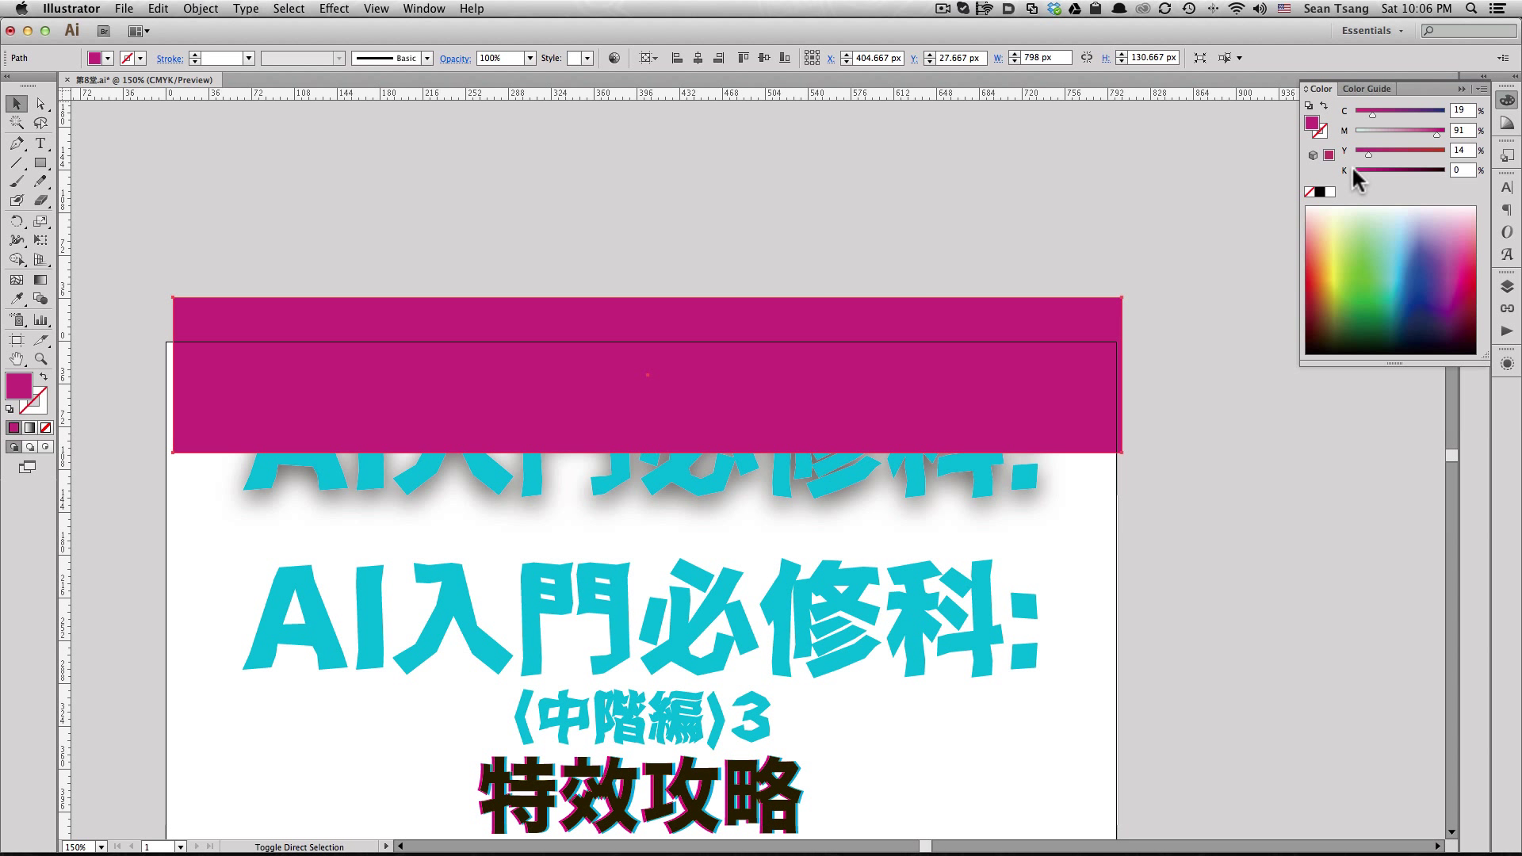
pyautogui.hotkey('ctrl', 'shift', '[')
pyautogui.click(1026, 256)
# Select the top title and reopen its Drop Shadow settings
pyautogui.click(971, 447)
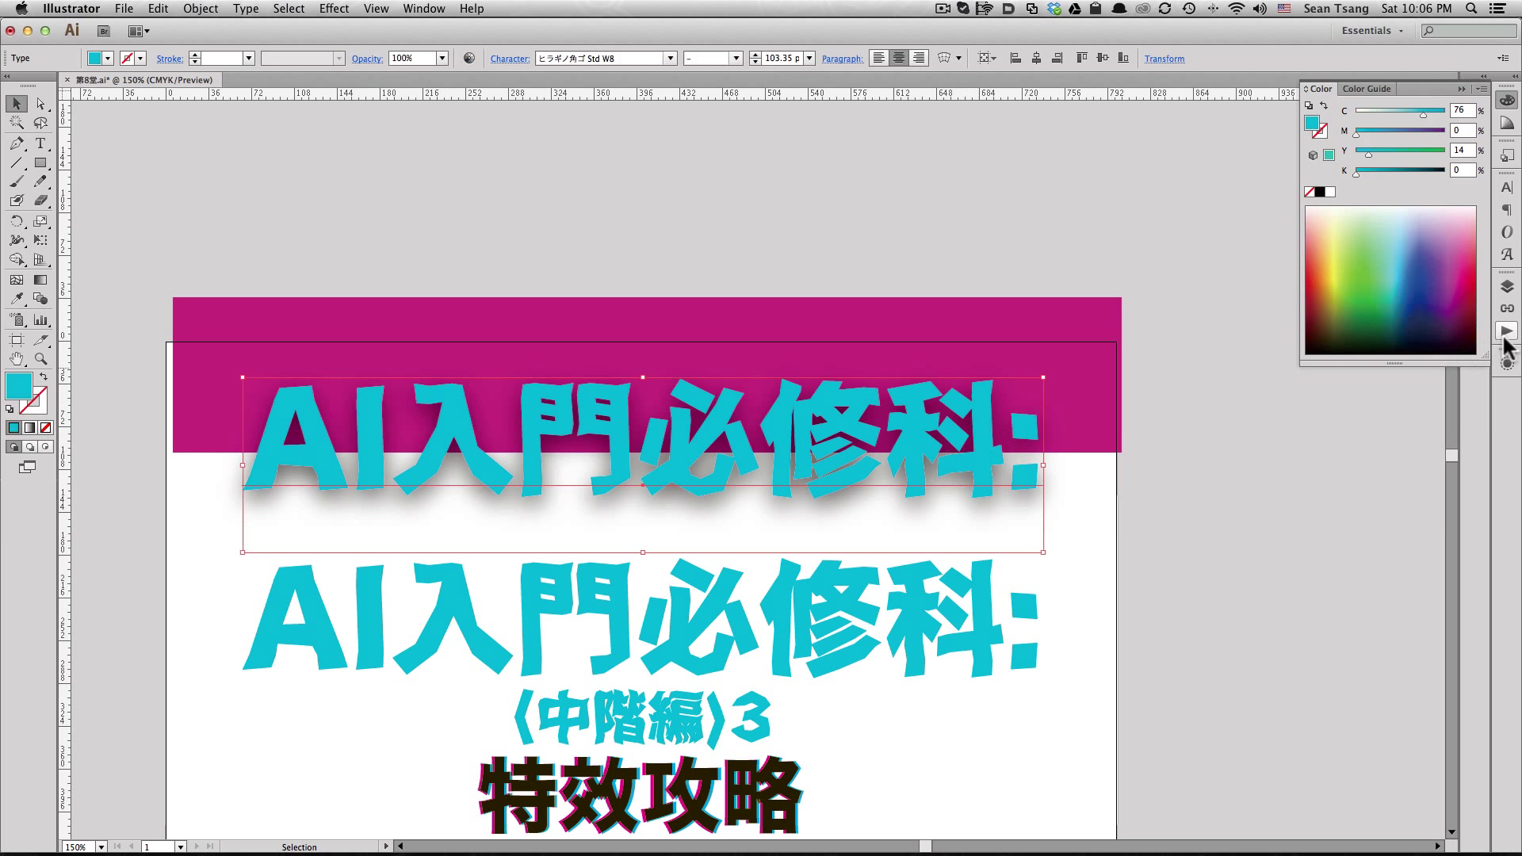
pyautogui.click(1507, 363)
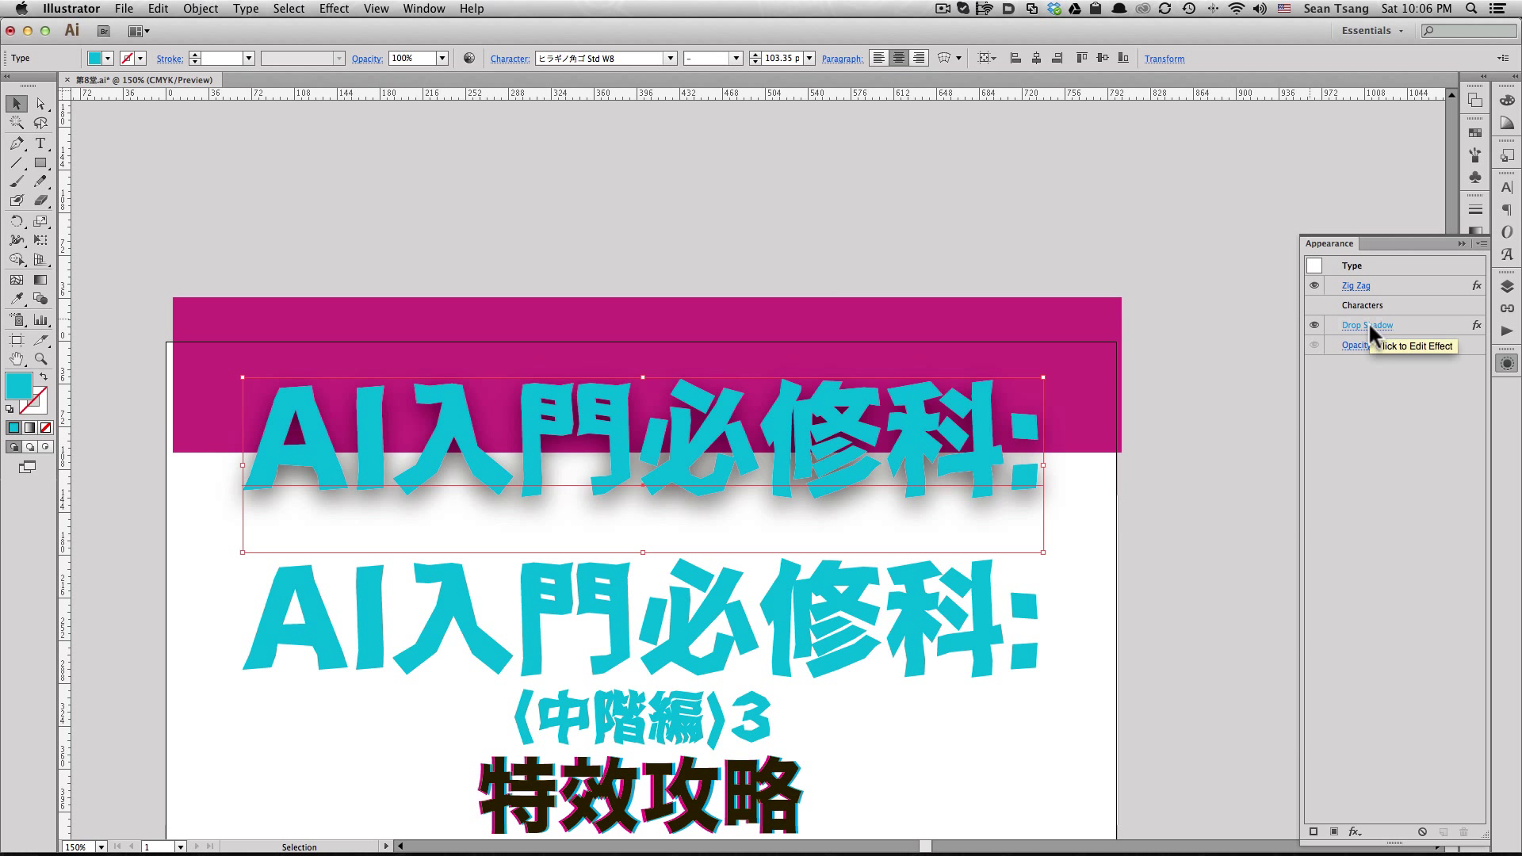
pyautogui.click(1369, 326)
# Try Normal blend and another shadow colour, then return the drop shadow to Multiply
pyautogui.click(789, 152)
pyautogui.click(714, 311)
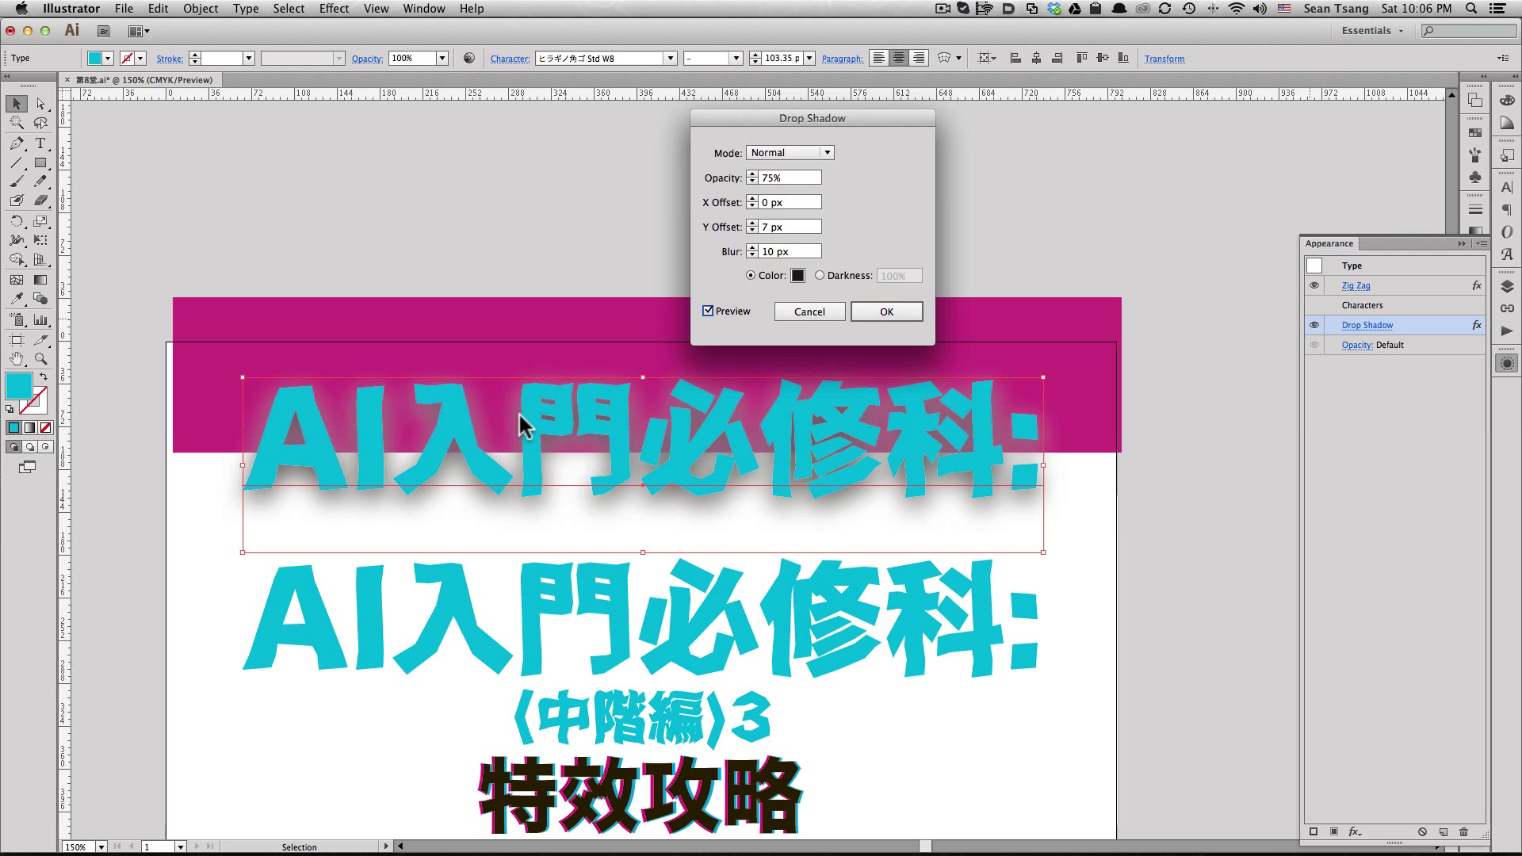
pyautogui.click(801, 155)
pyautogui.click(817, 192)
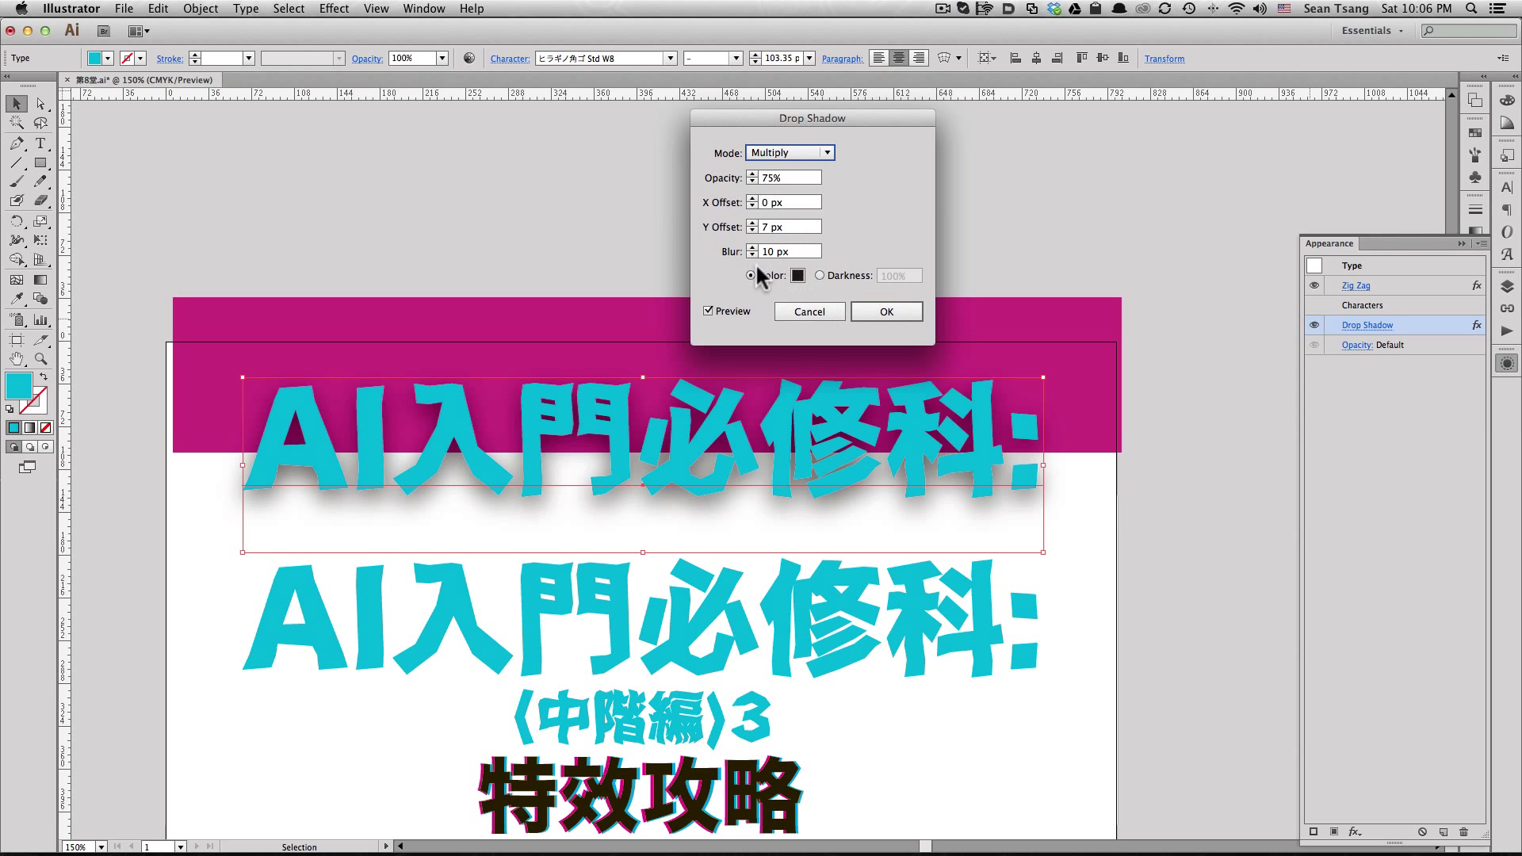
pyautogui.click(797, 275)
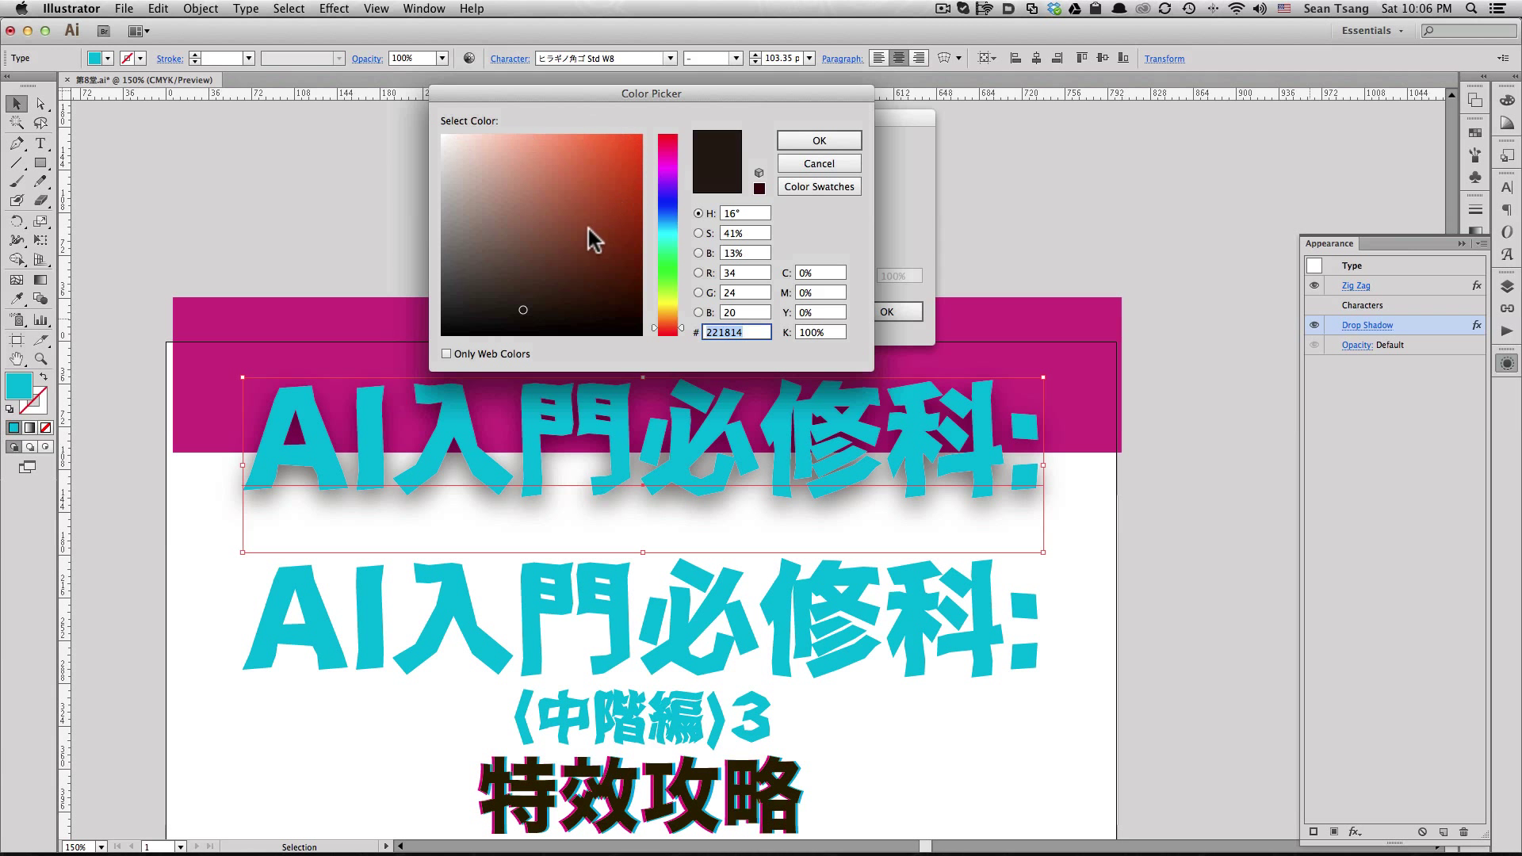
pyautogui.click(666, 253)
pyautogui.click(639, 151)
pyautogui.click(819, 163)
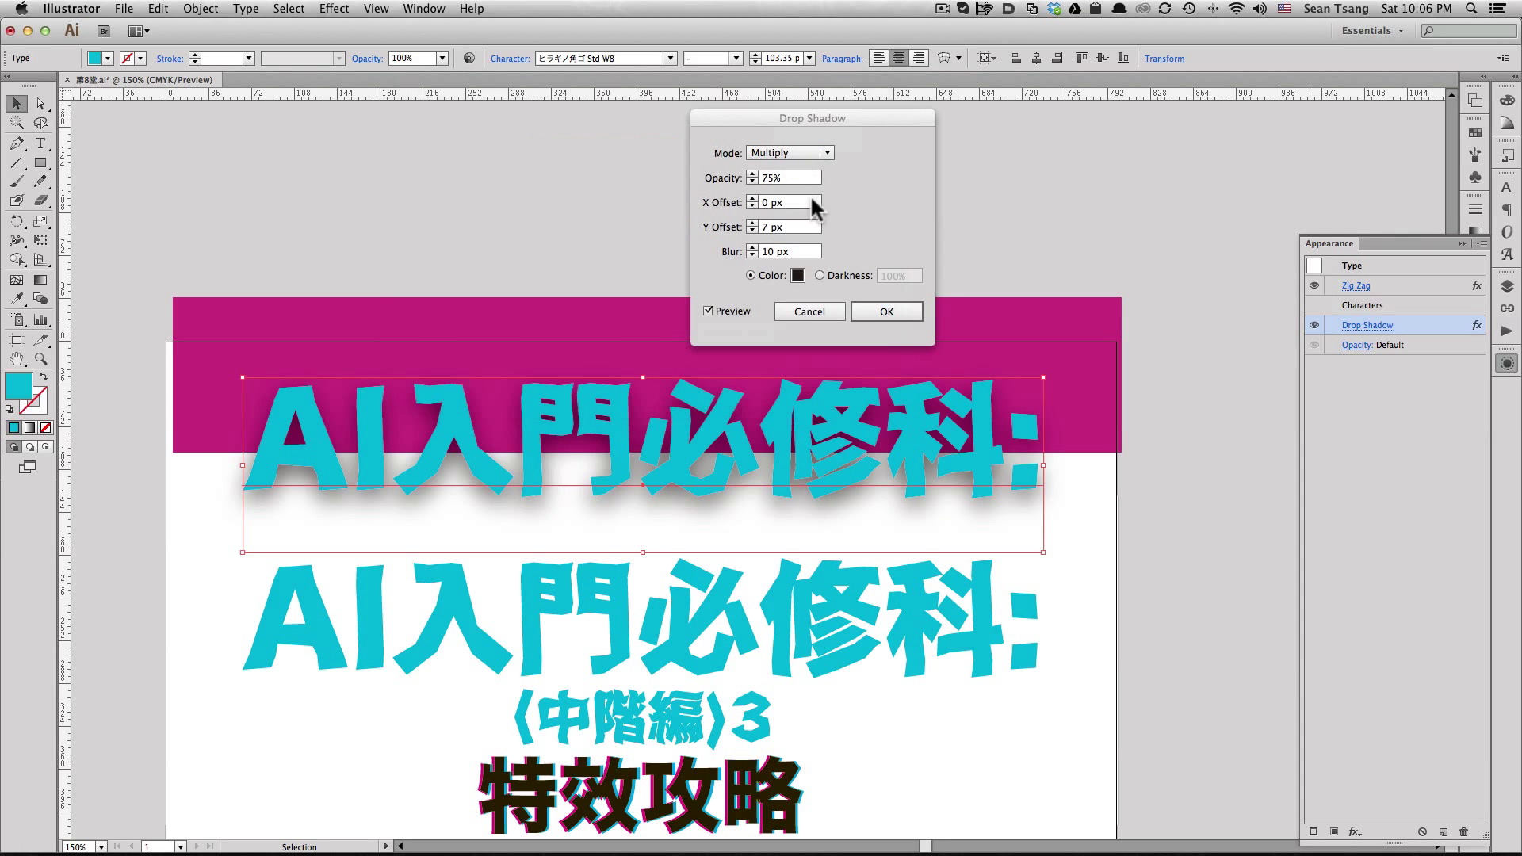
# Base the drop shadow on Darkness, try 50%, then apply it at 100%
pyautogui.click(824, 274)
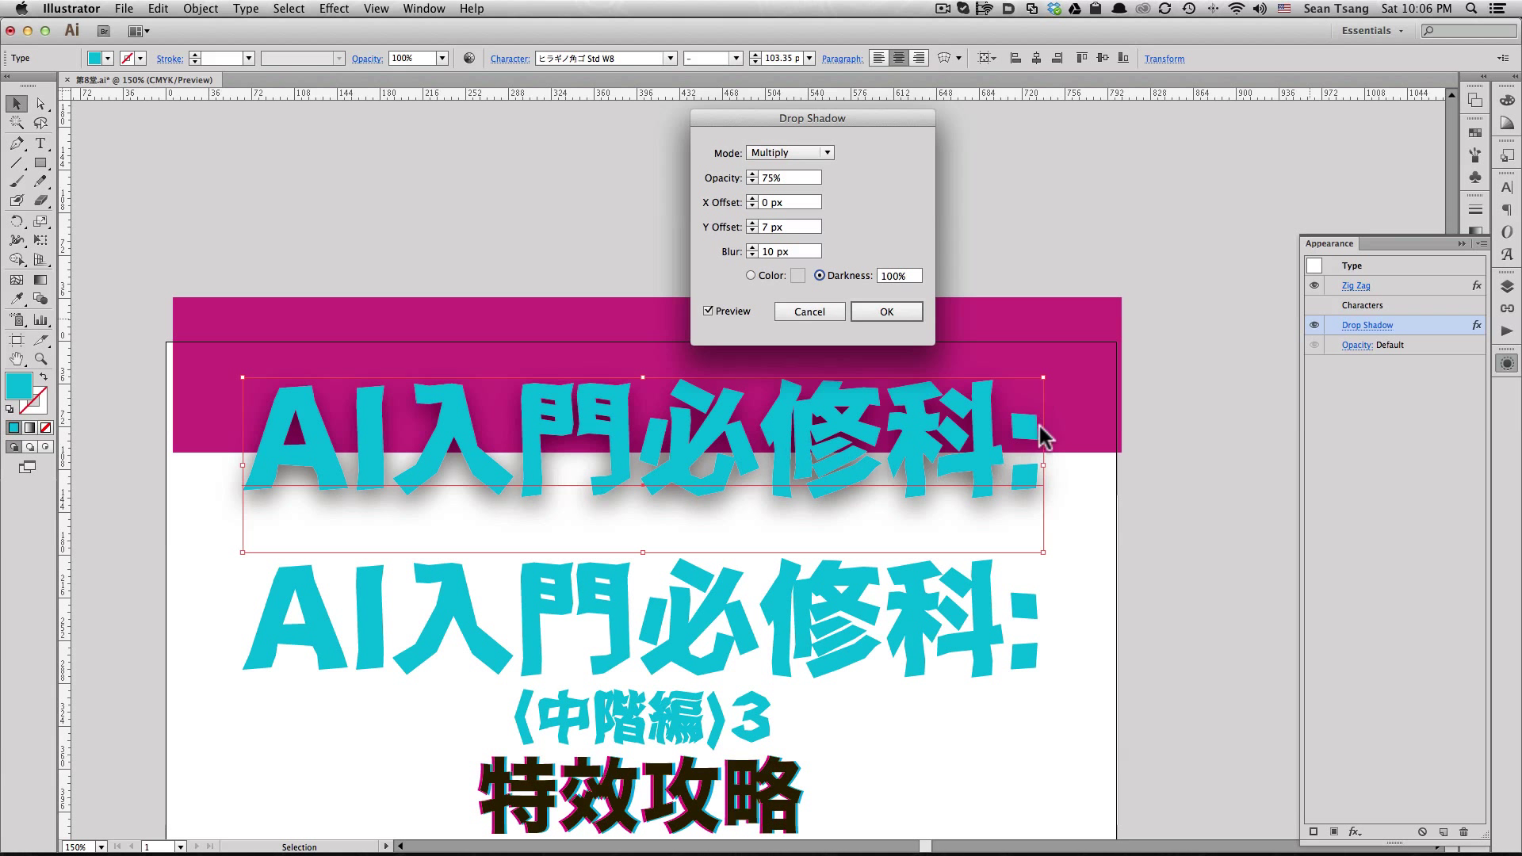
pyautogui.doubleClick(892, 275)
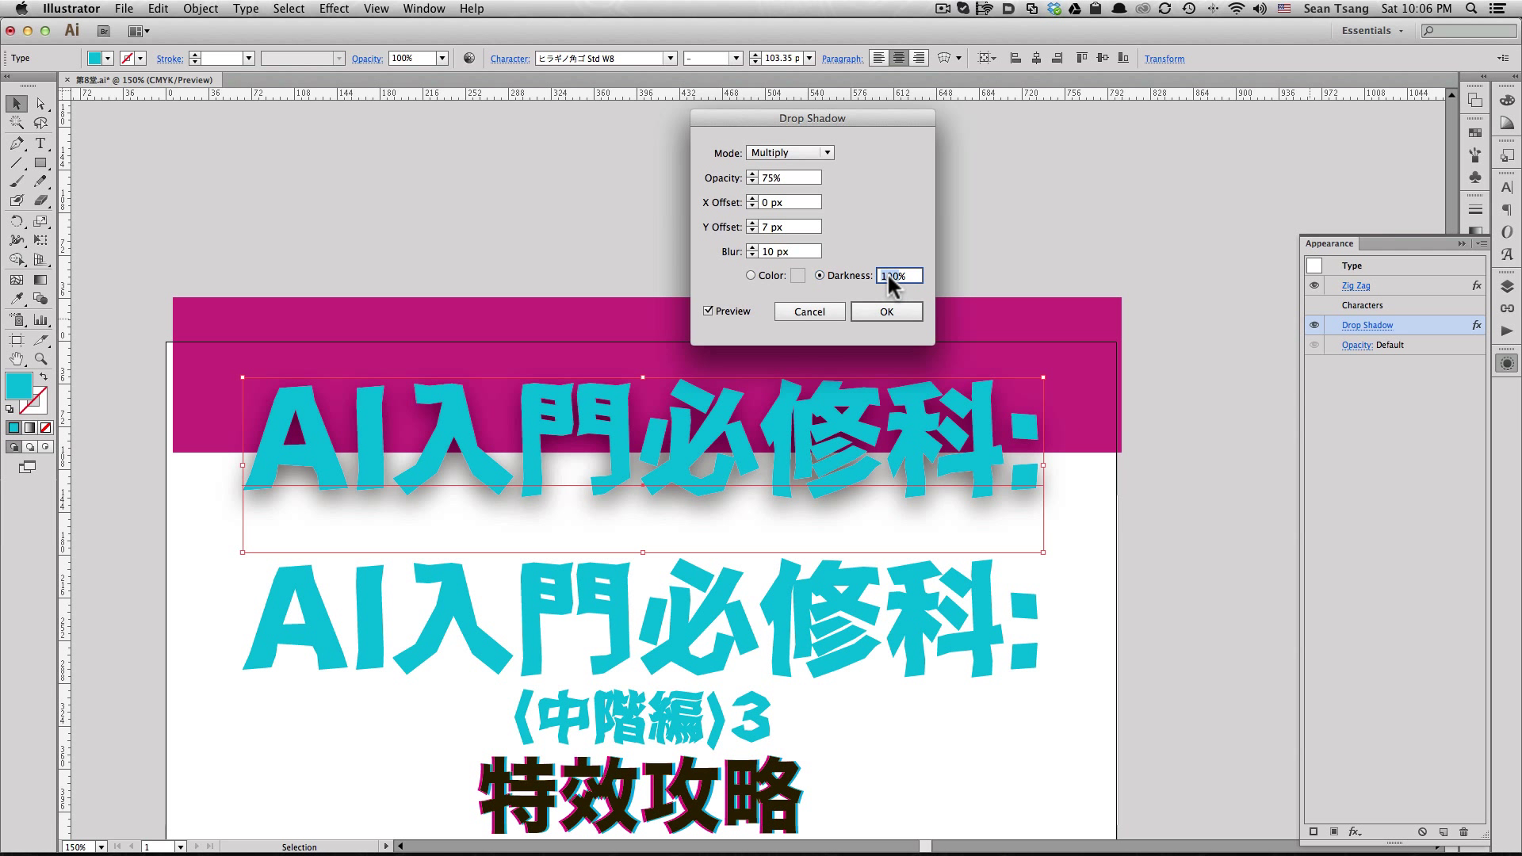
pyautogui.write('50')
pyautogui.press('Tab')
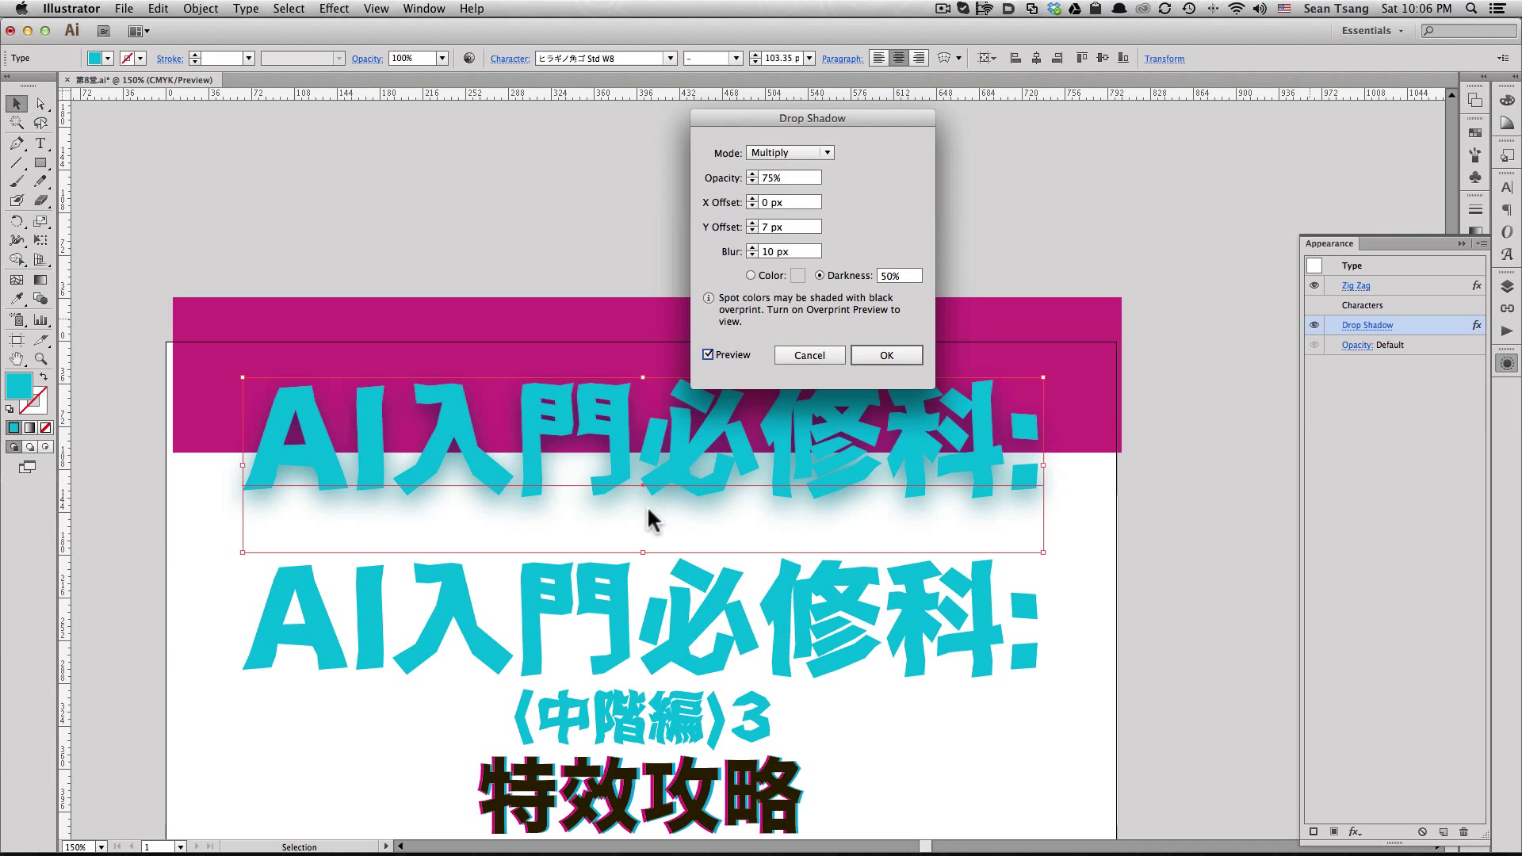
pyautogui.doubleClick(891, 276)
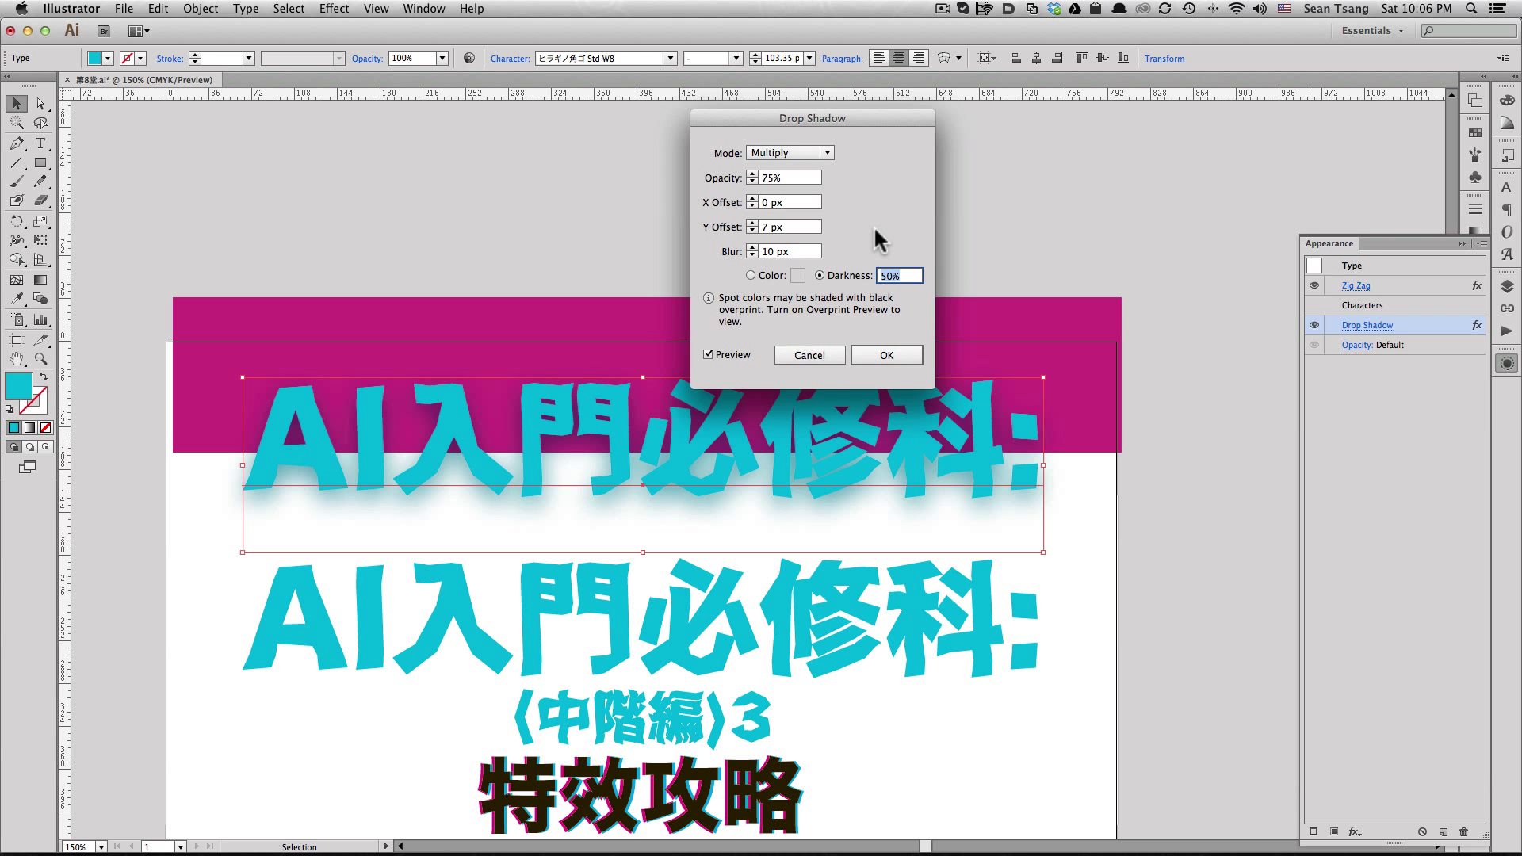
pyautogui.write('100')
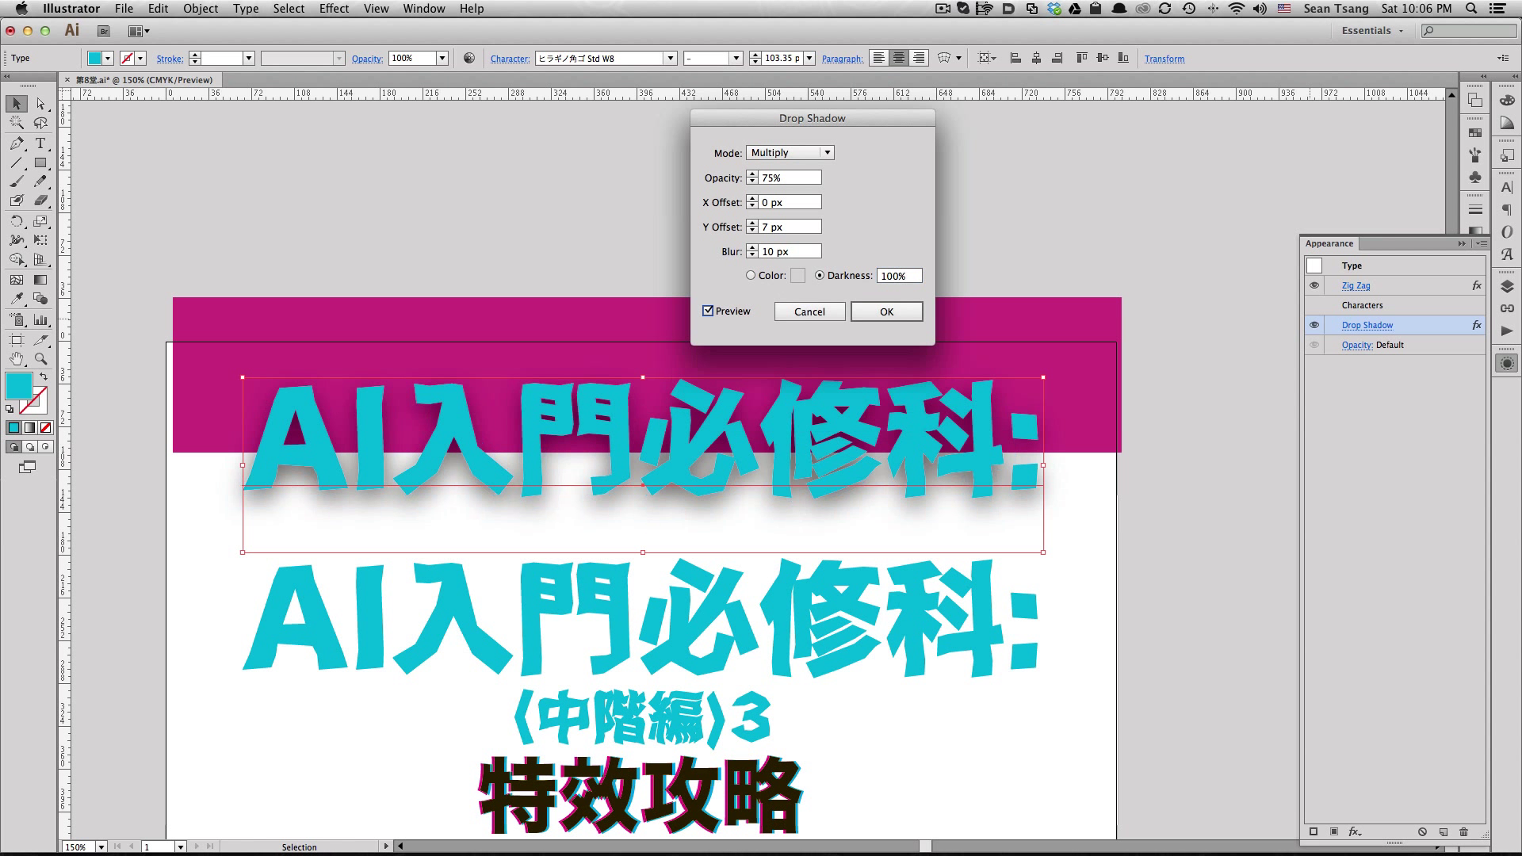
pyautogui.write('1')
pyautogui.press('Tab')
pyautogui.click(905, 276)
pyautogui.press('BackSpace')
pyautogui.press('Tab')
pyautogui.click(883, 312)
# Reselect the top title and select its Drop Shadow in the Appearance panel
pyautogui.click(1075, 228)
pyautogui.click(975, 459)
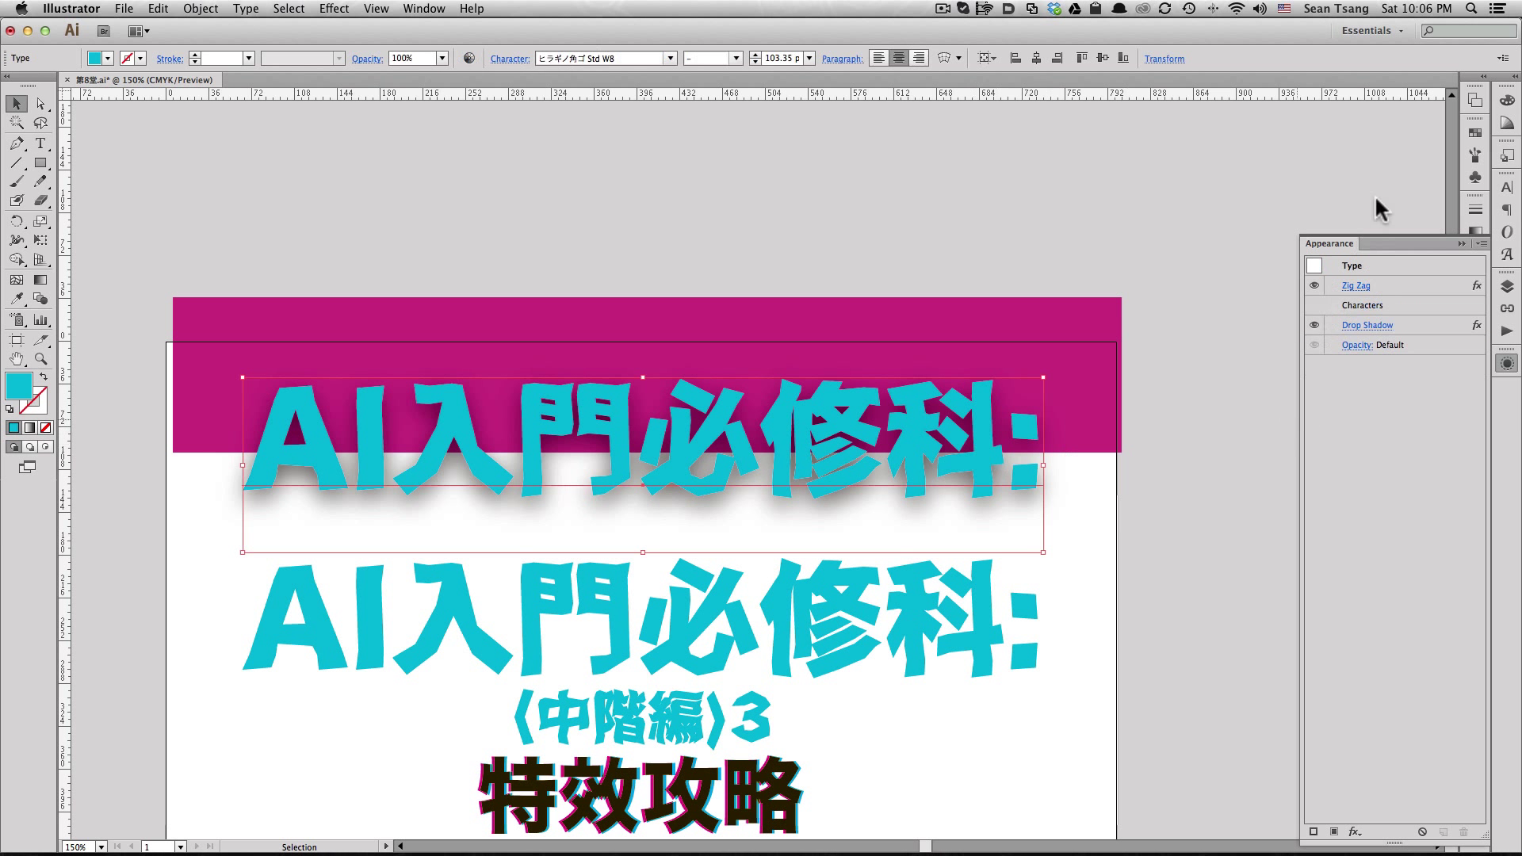
pyautogui.click(1419, 325)
# Delete the title's drop shadow and apply a 5 px Feather instead
pyautogui.click(1464, 833)
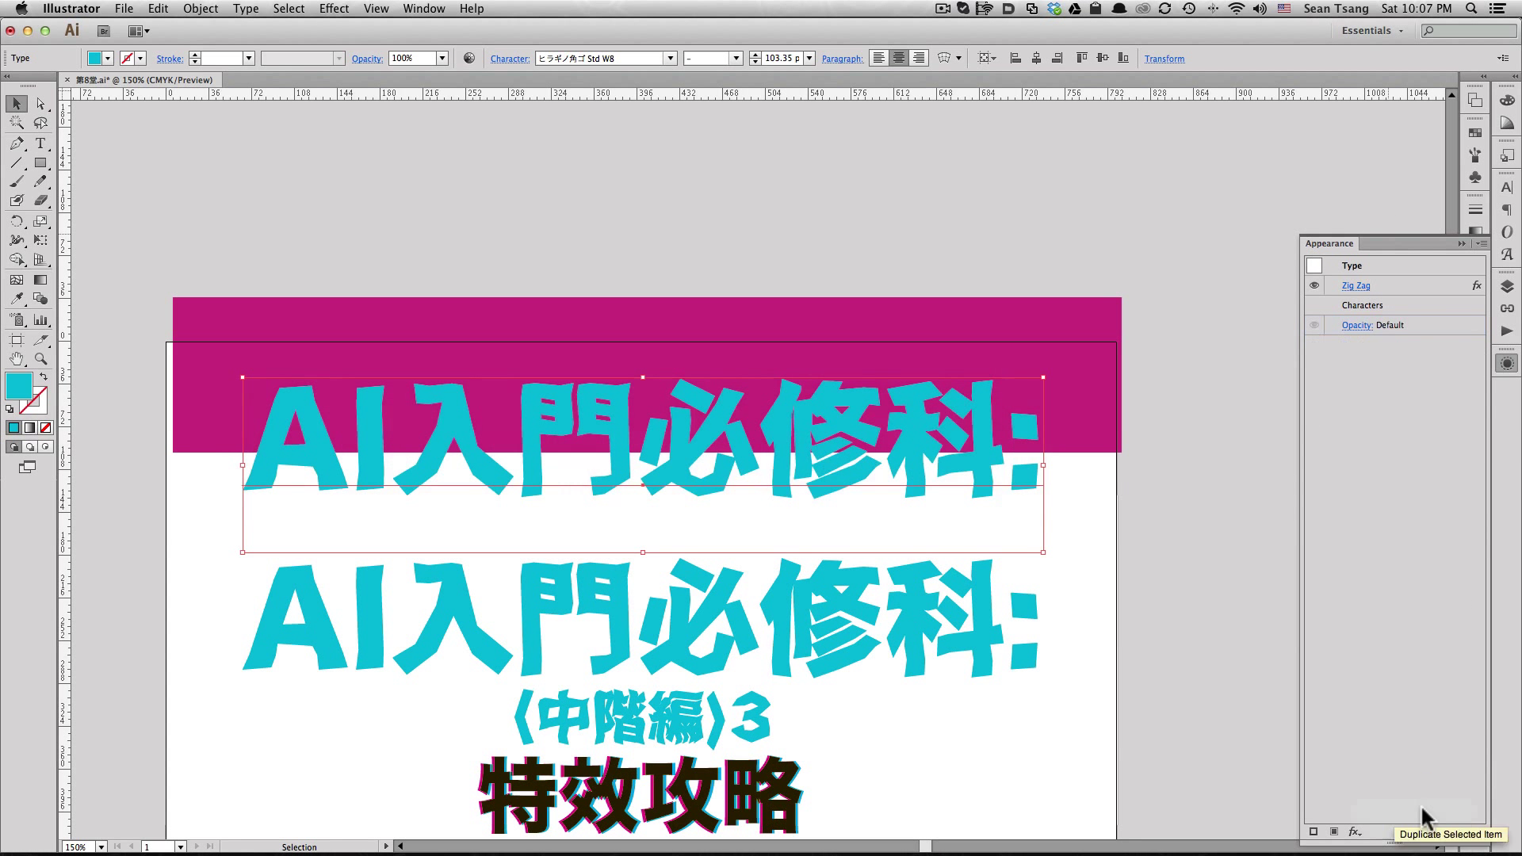
pyautogui.click(333, 9)
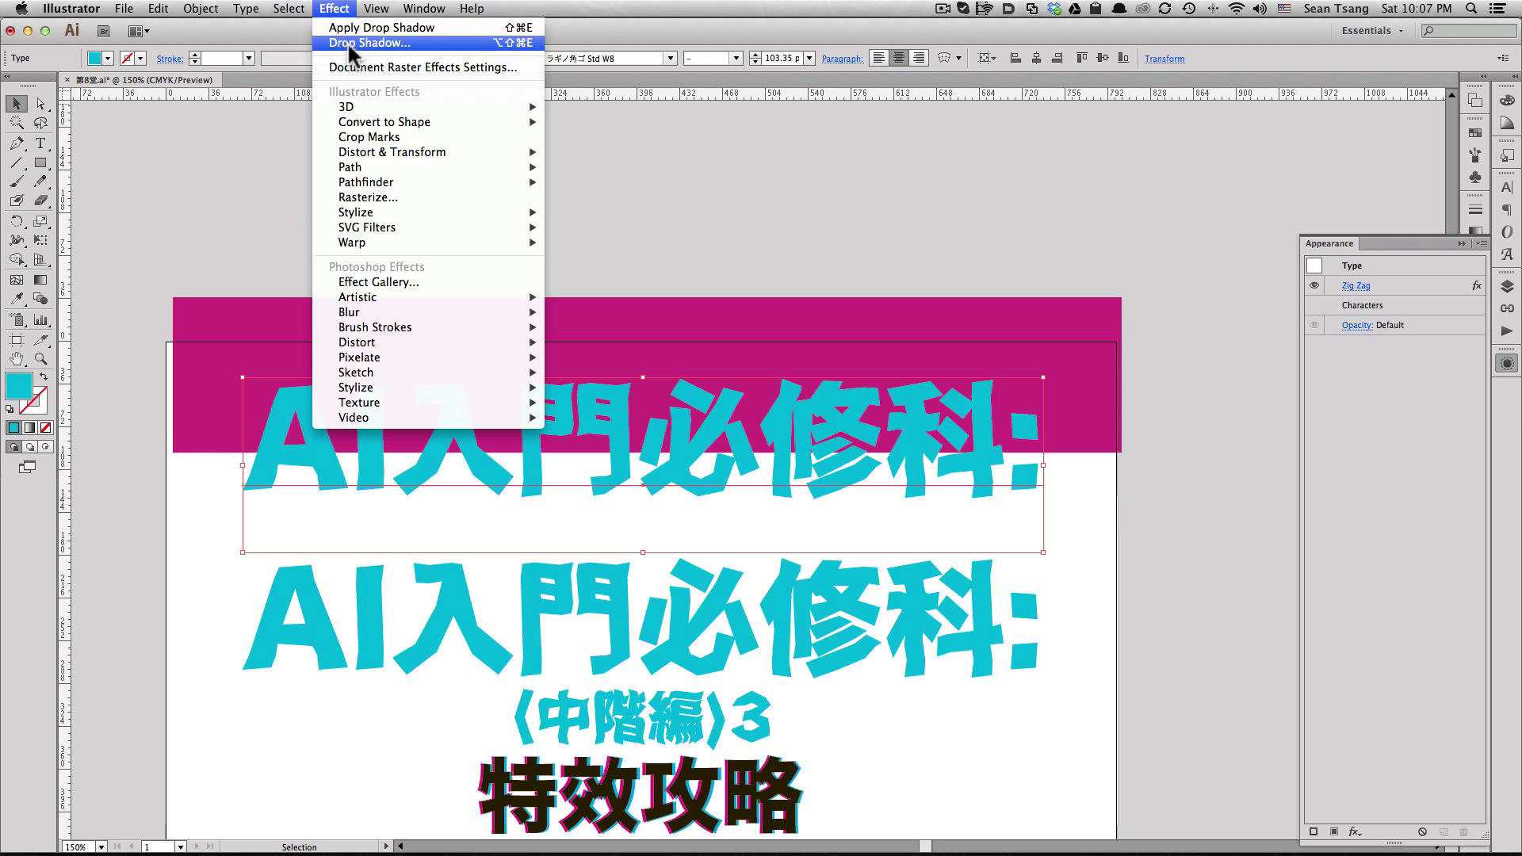
pyautogui.moveTo(357, 212)
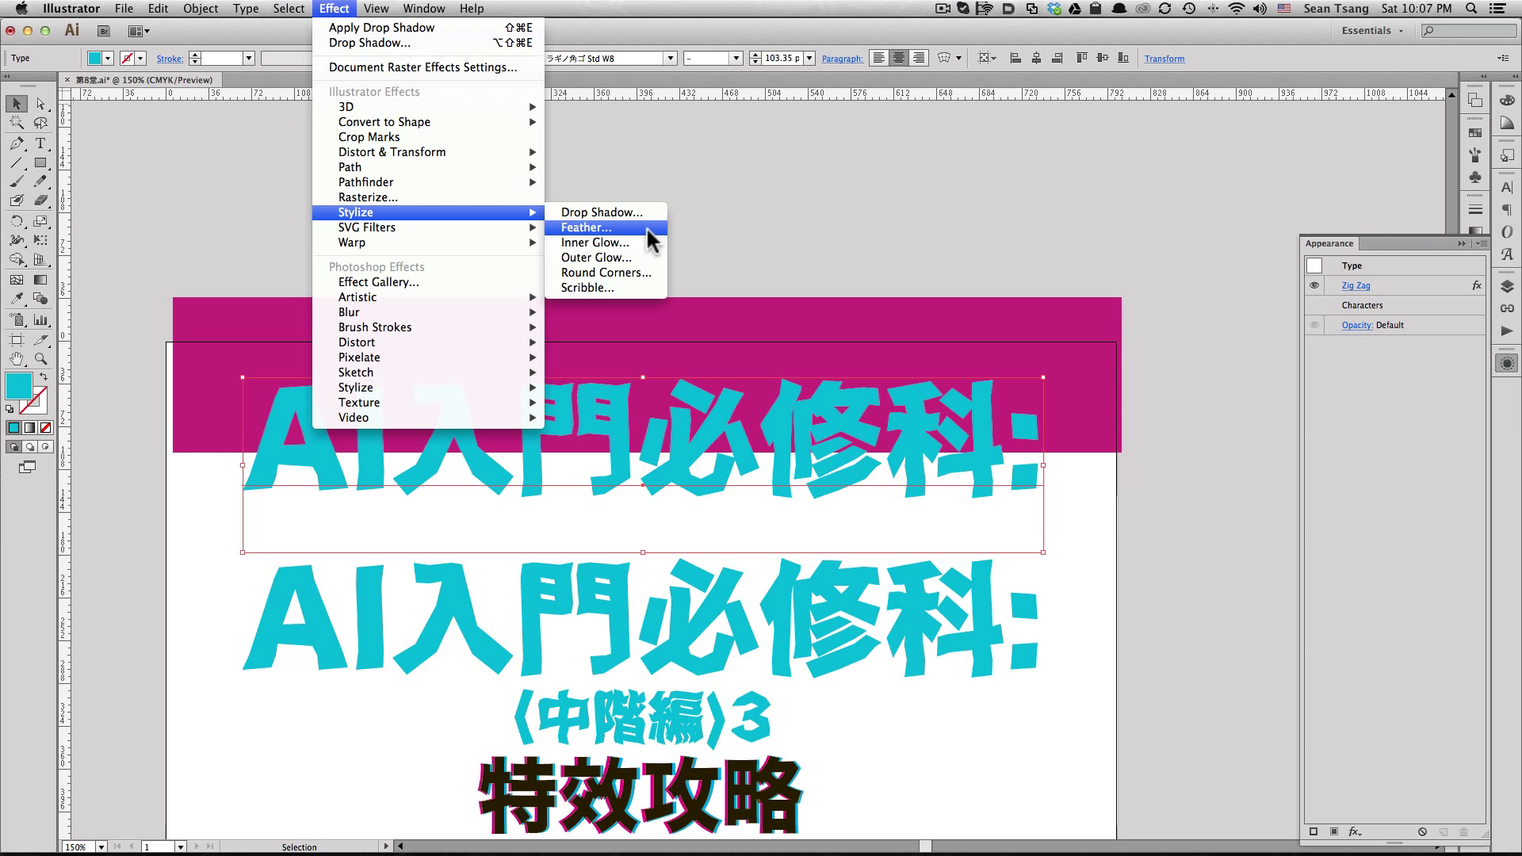
pyautogui.click(648, 229)
pyautogui.click(691, 266)
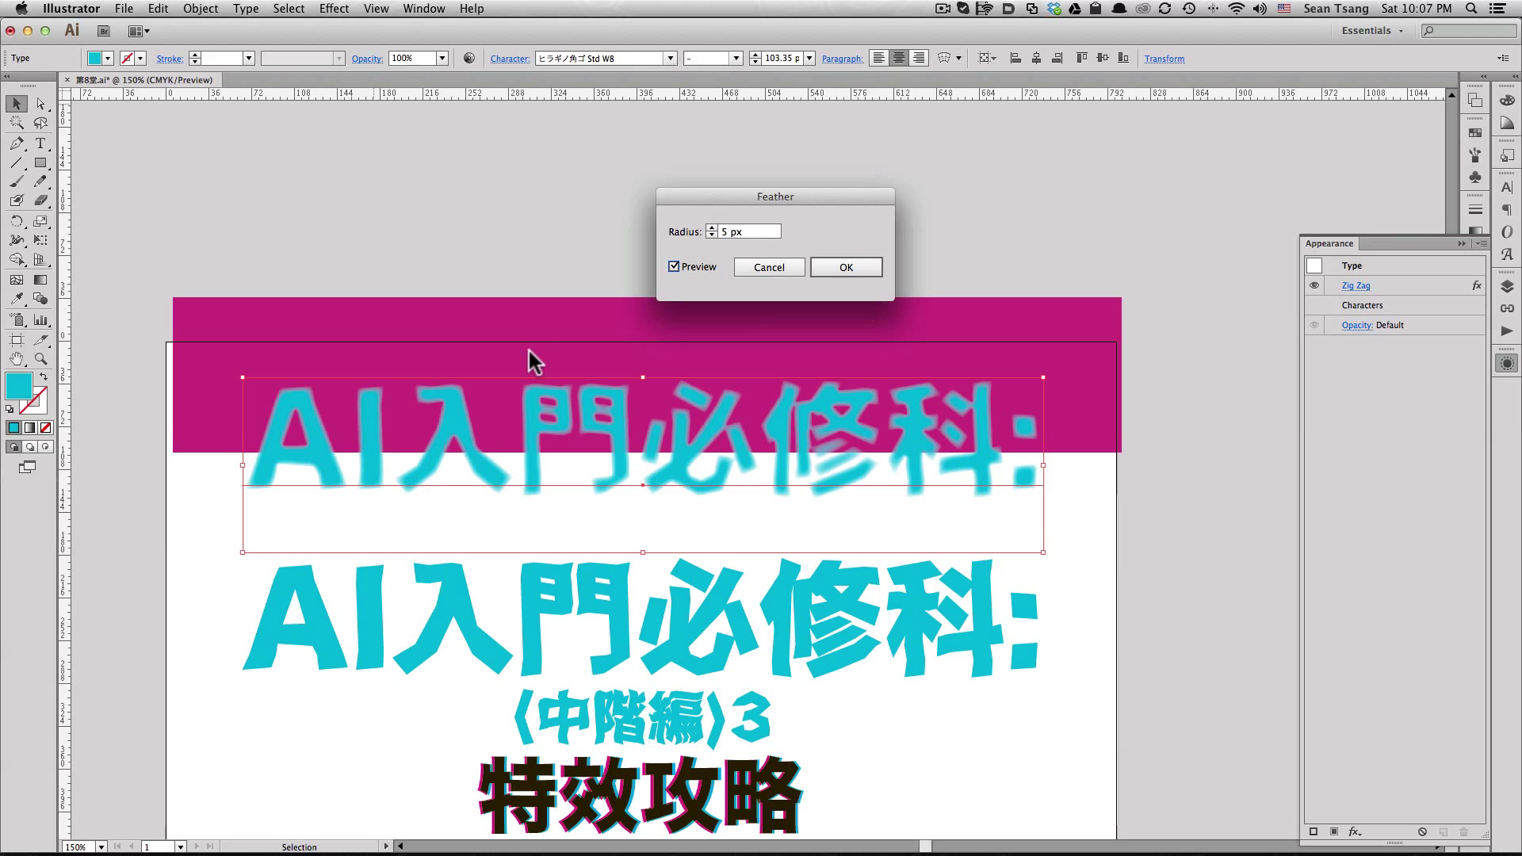
pyautogui.click(836, 279)
# Alt-drag a copy of the title upward and remove the Feather from the copy
pyautogui.scroll(3, 673, 540)
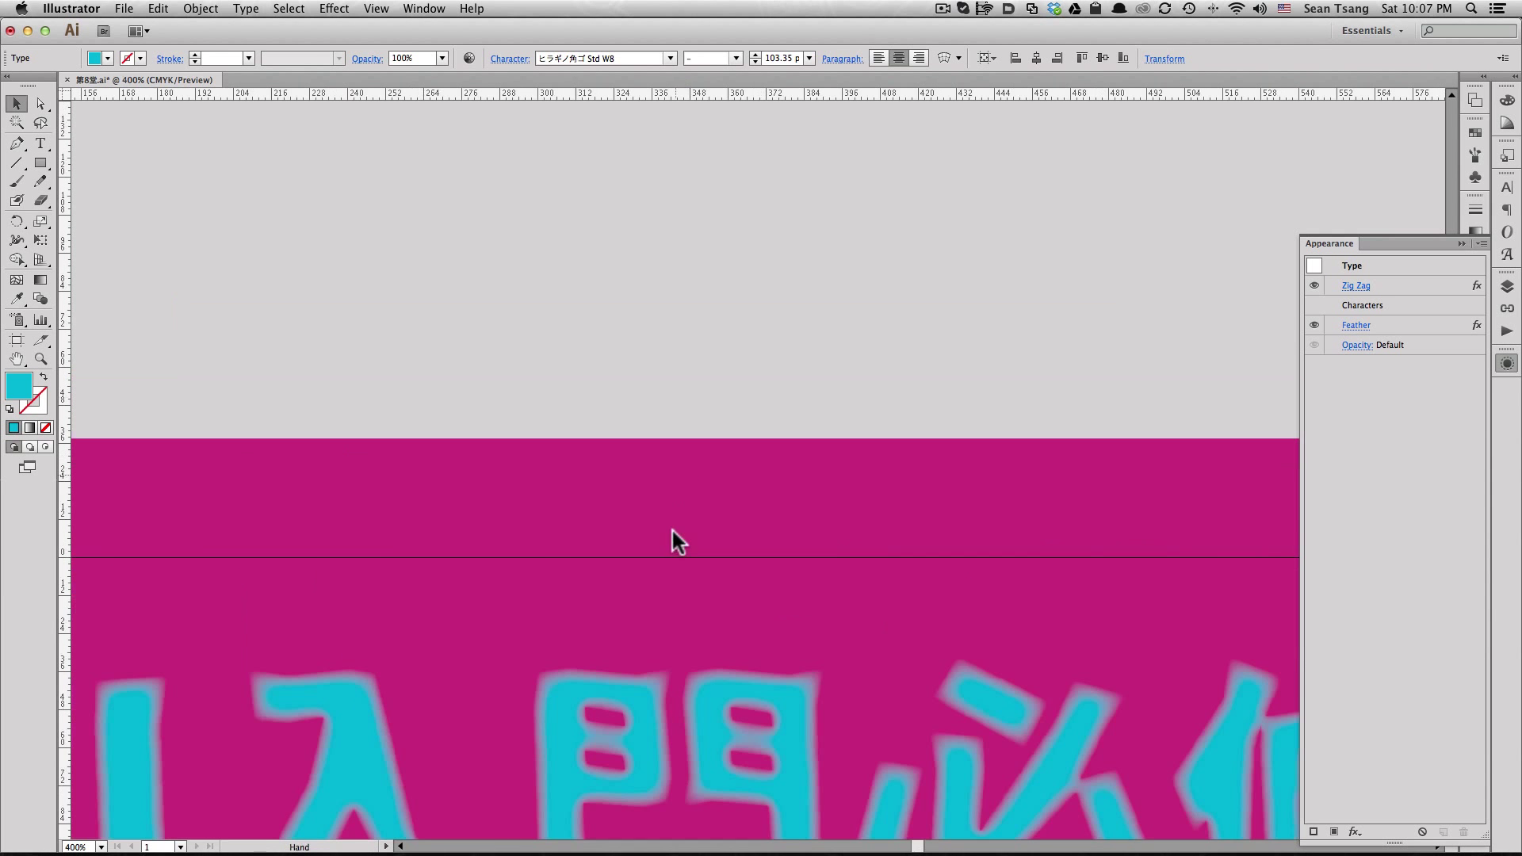
pyautogui.scroll(-1, 672, 539)
pyautogui.scroll(-3, 706, 261)
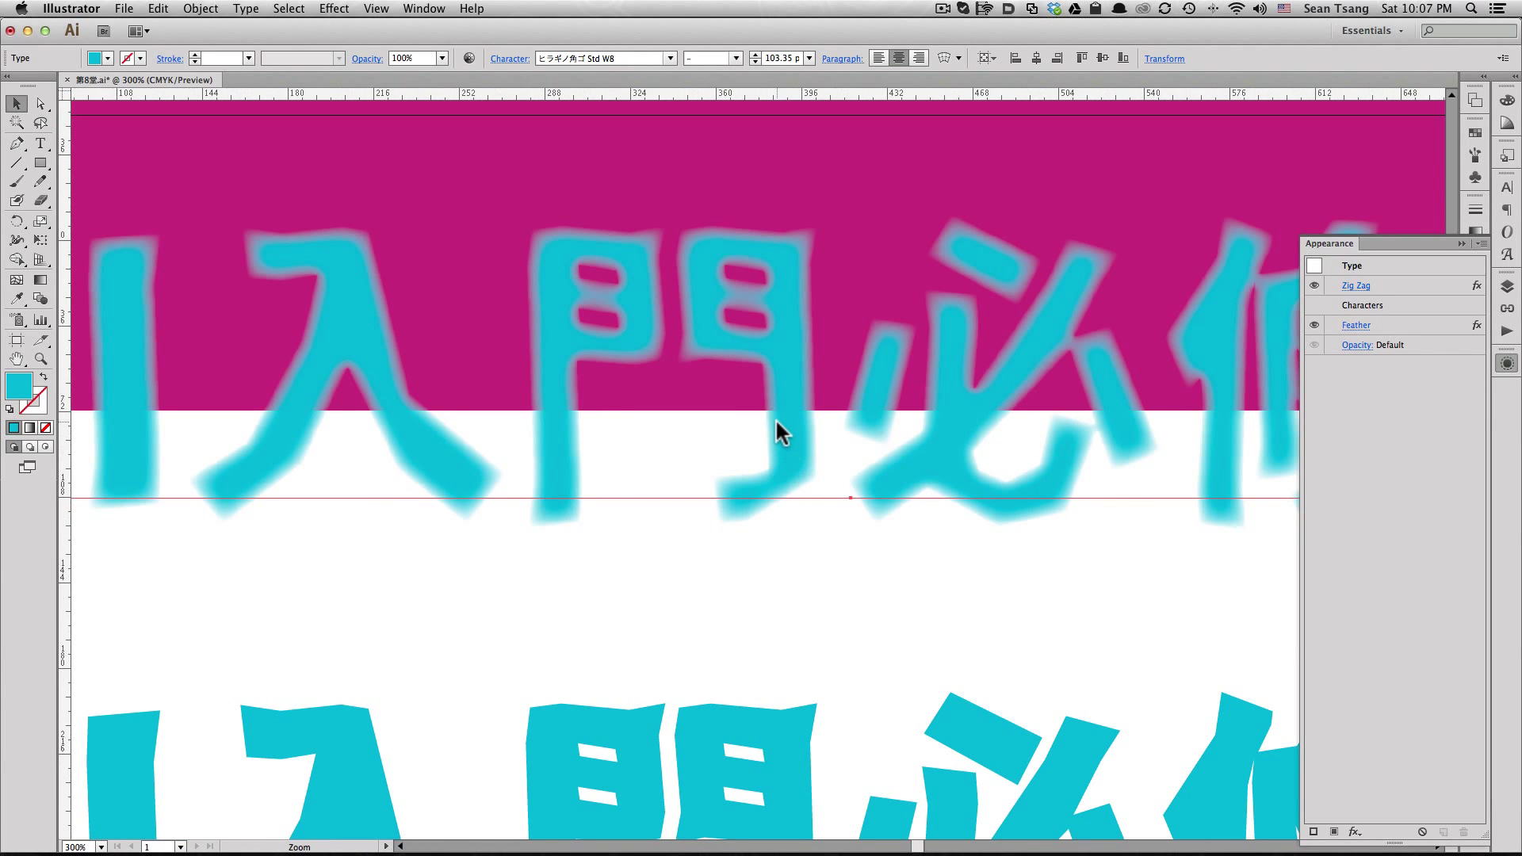
pyautogui.scroll(-1, 776, 417)
pyautogui.moveTo(744, 484); pyautogui.dragTo(753, 293)
pyautogui.click(1385, 327)
pyautogui.click(1465, 832)
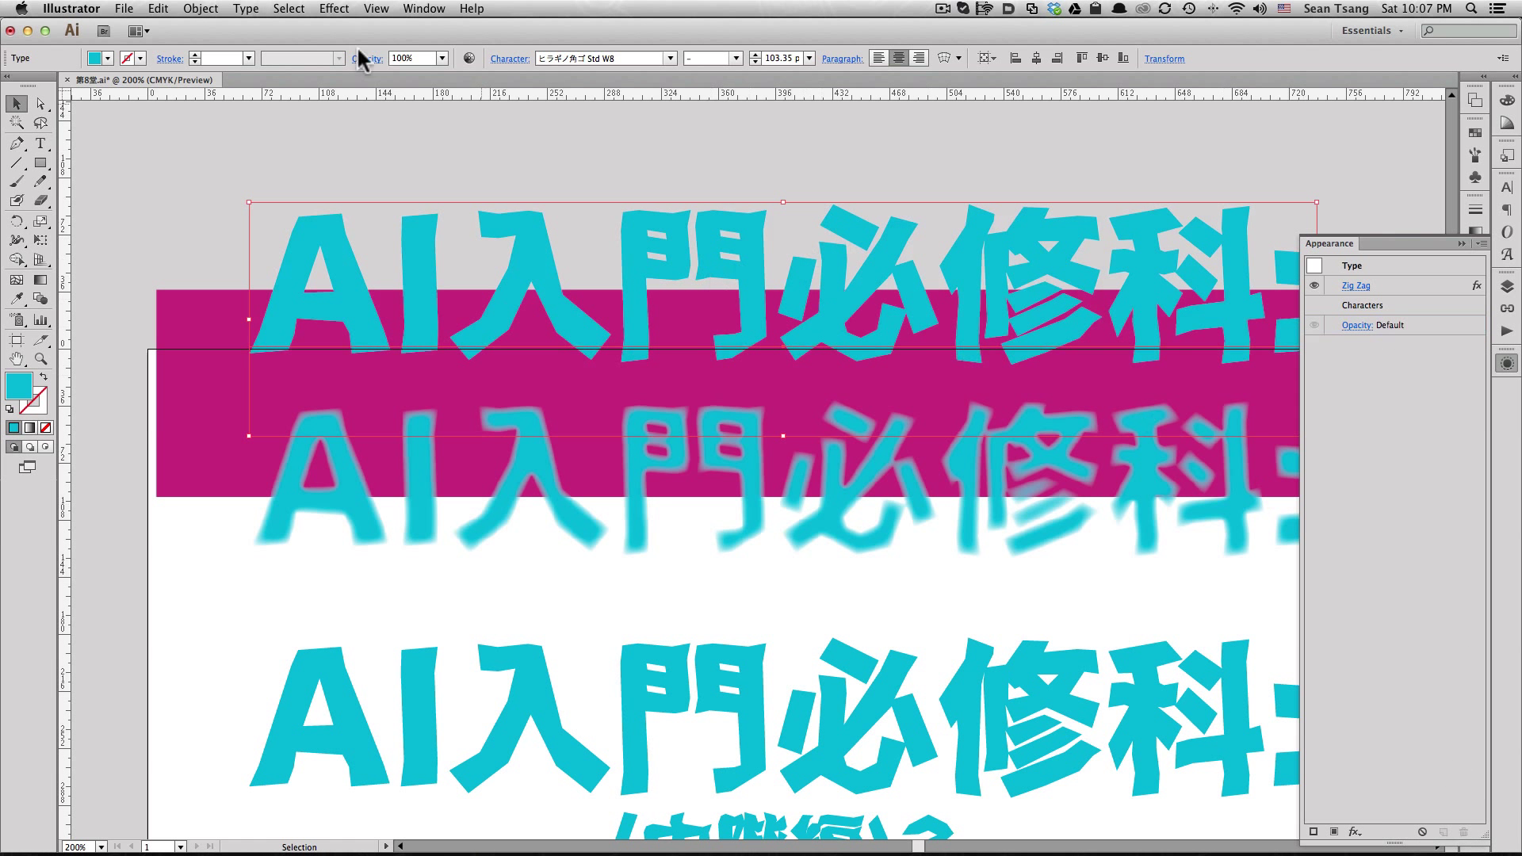
# Apply a Gaussian Blur to the top title copy
pyautogui.click(334, 7)
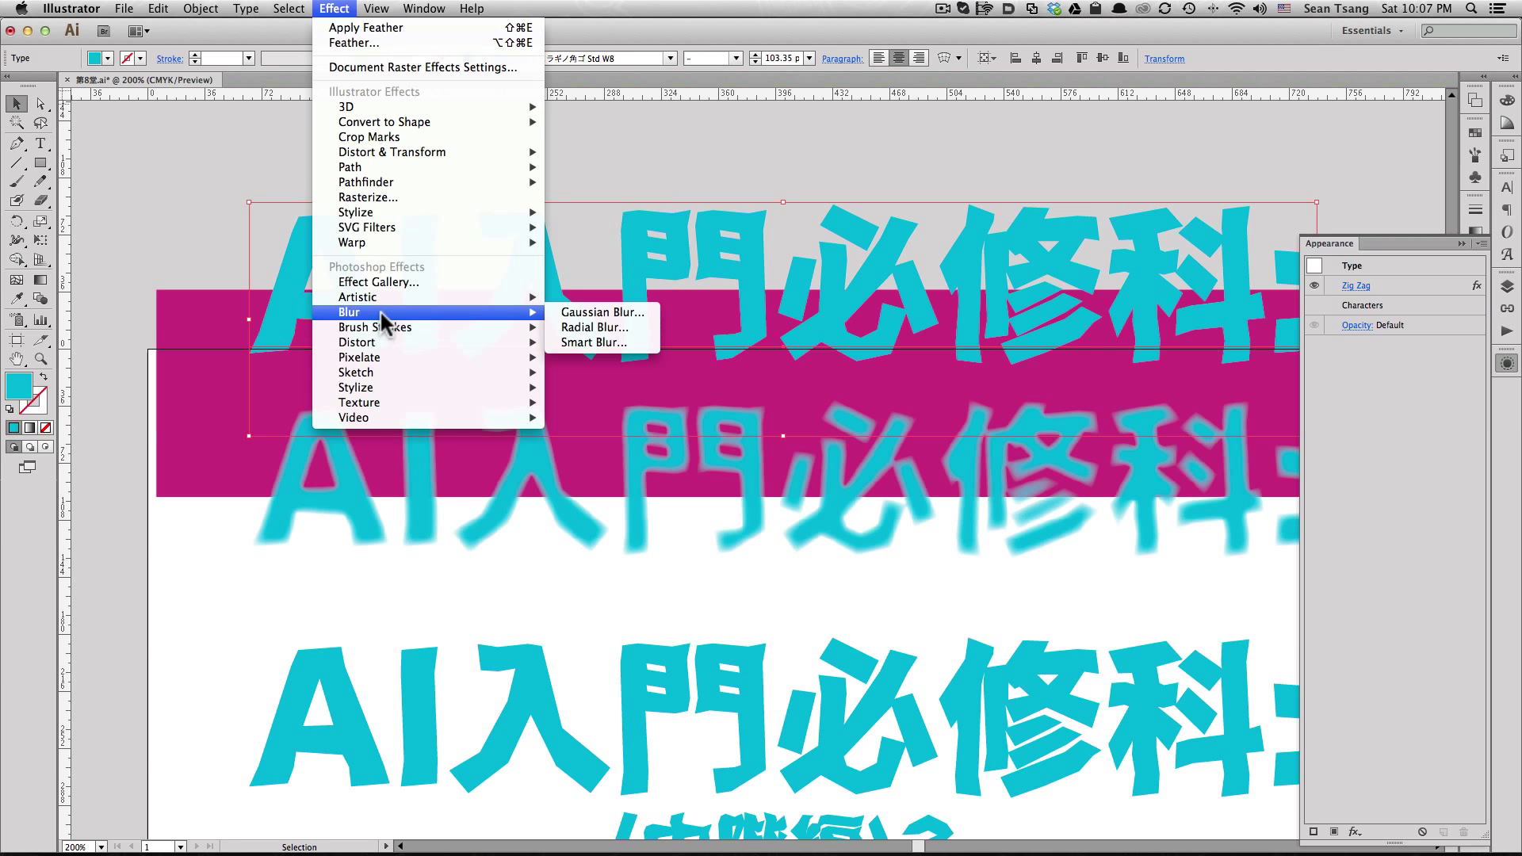
pyautogui.click(599, 311)
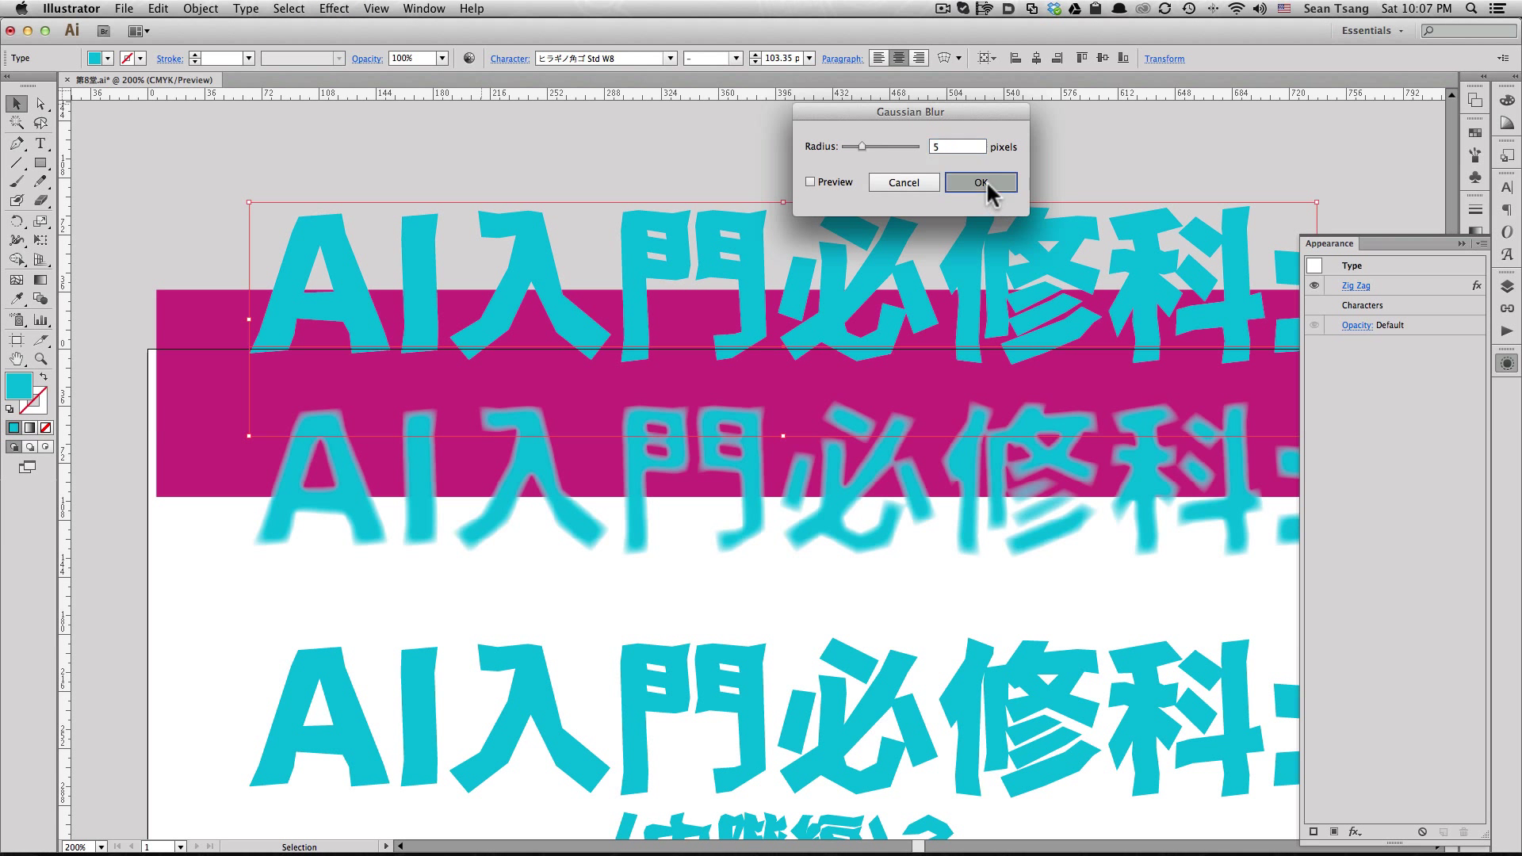
pyautogui.click(983, 182)
pyautogui.click(862, 150)
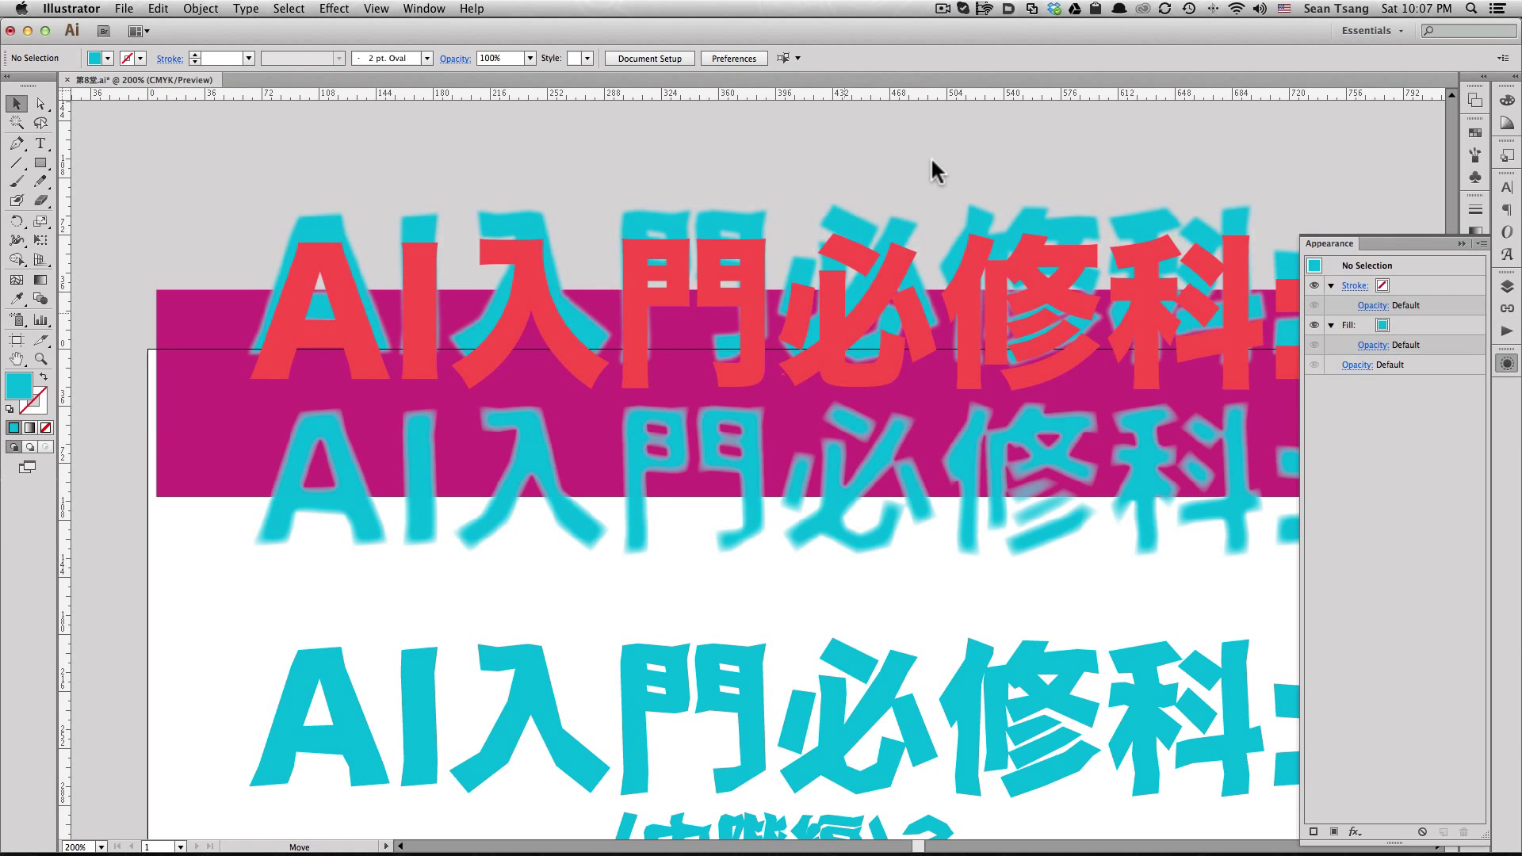
# Preview the original title's Feather at 8 and 10 px, then cancel
pyautogui.moveTo(541, 289); pyautogui.dragTo(1033, 655)
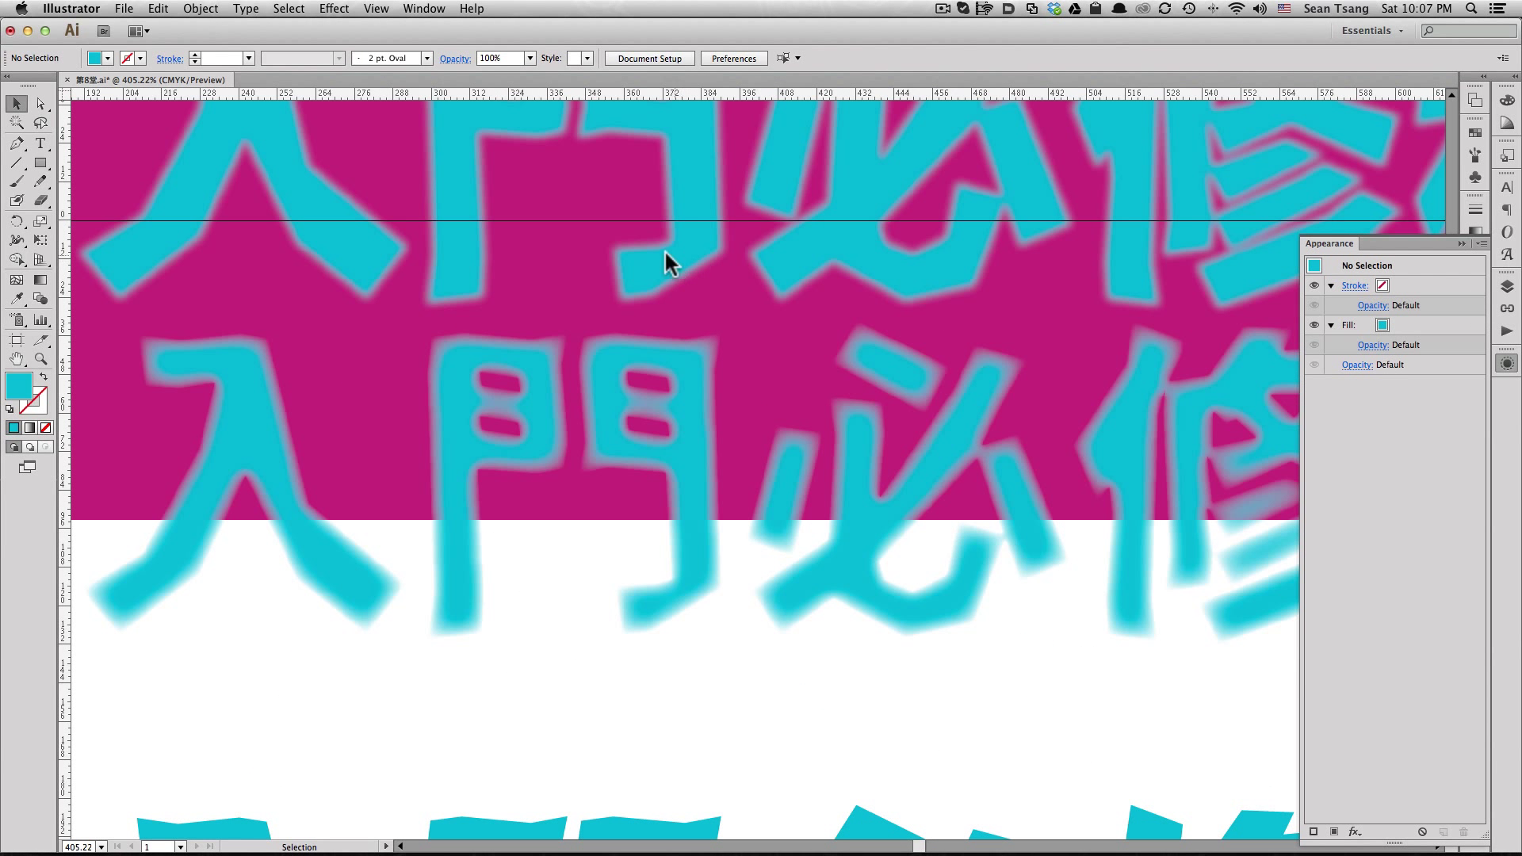
pyautogui.click(681, 350)
pyautogui.click(742, 533)
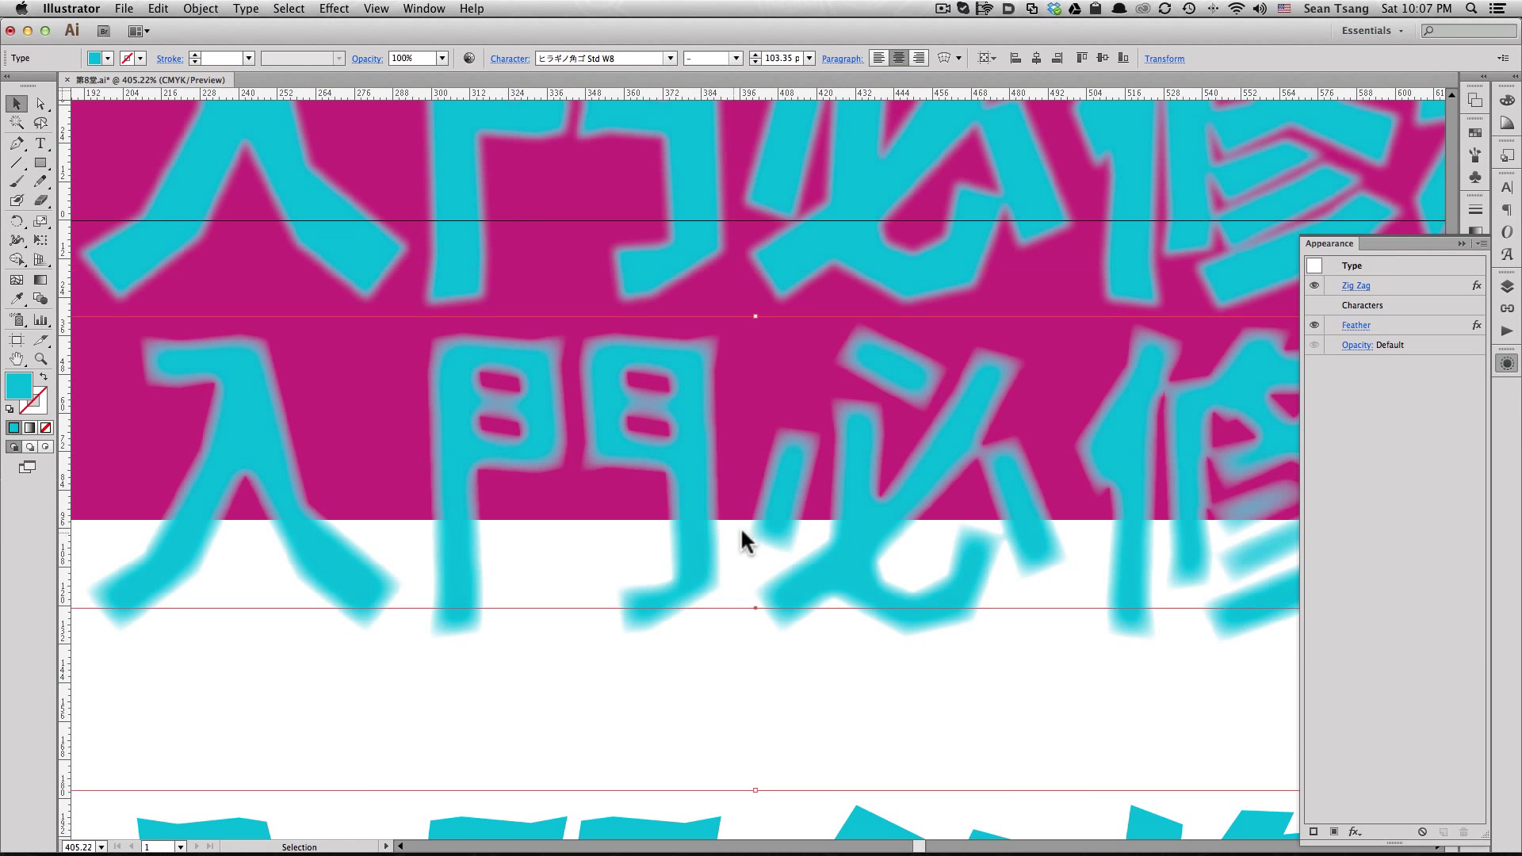
pyautogui.scroll(1, 714, 341)
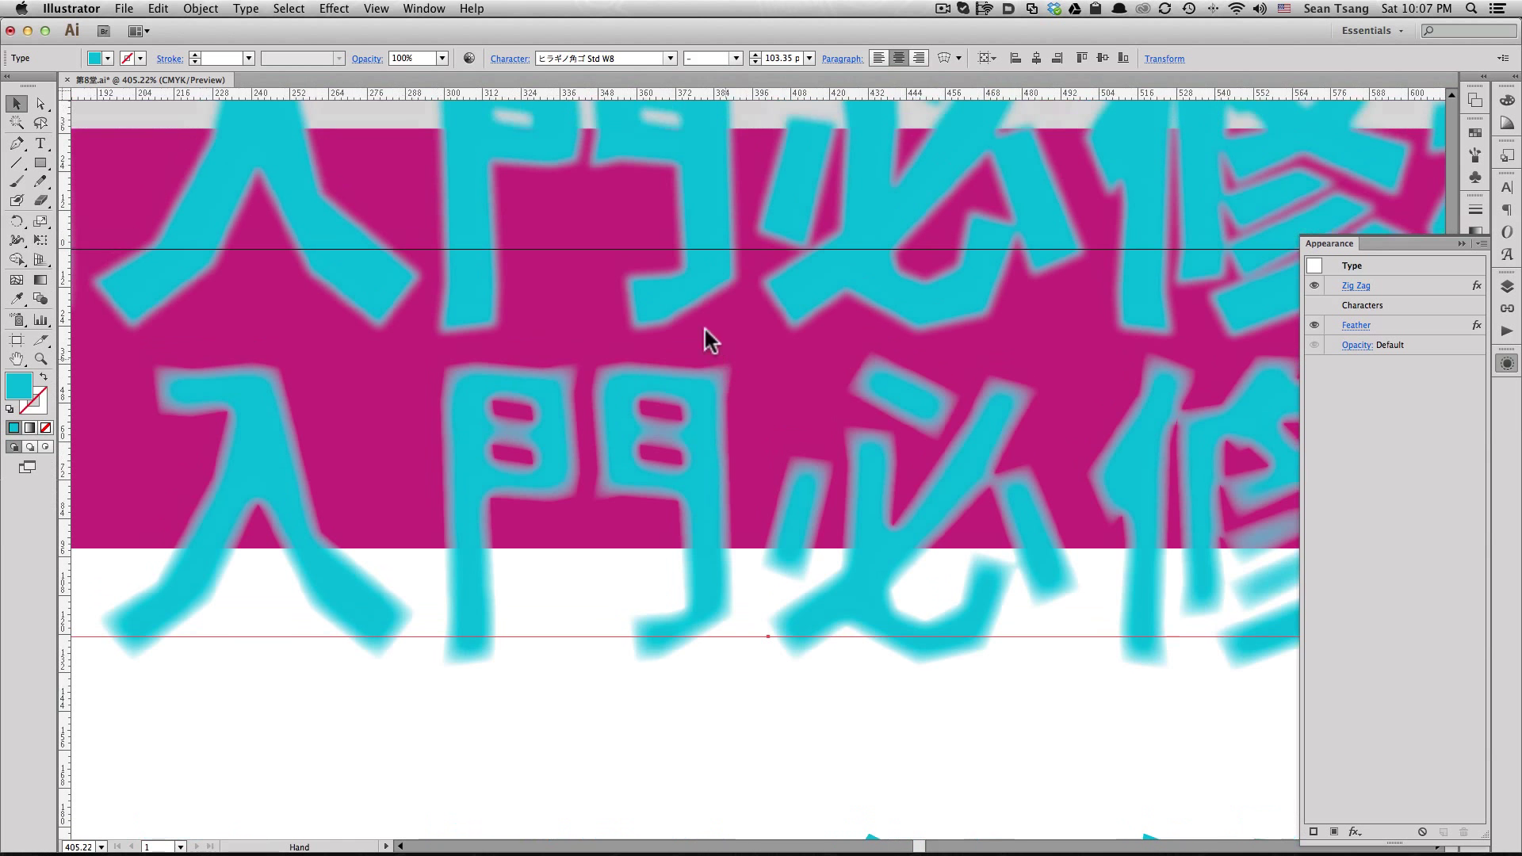
pyautogui.click(1356, 325)
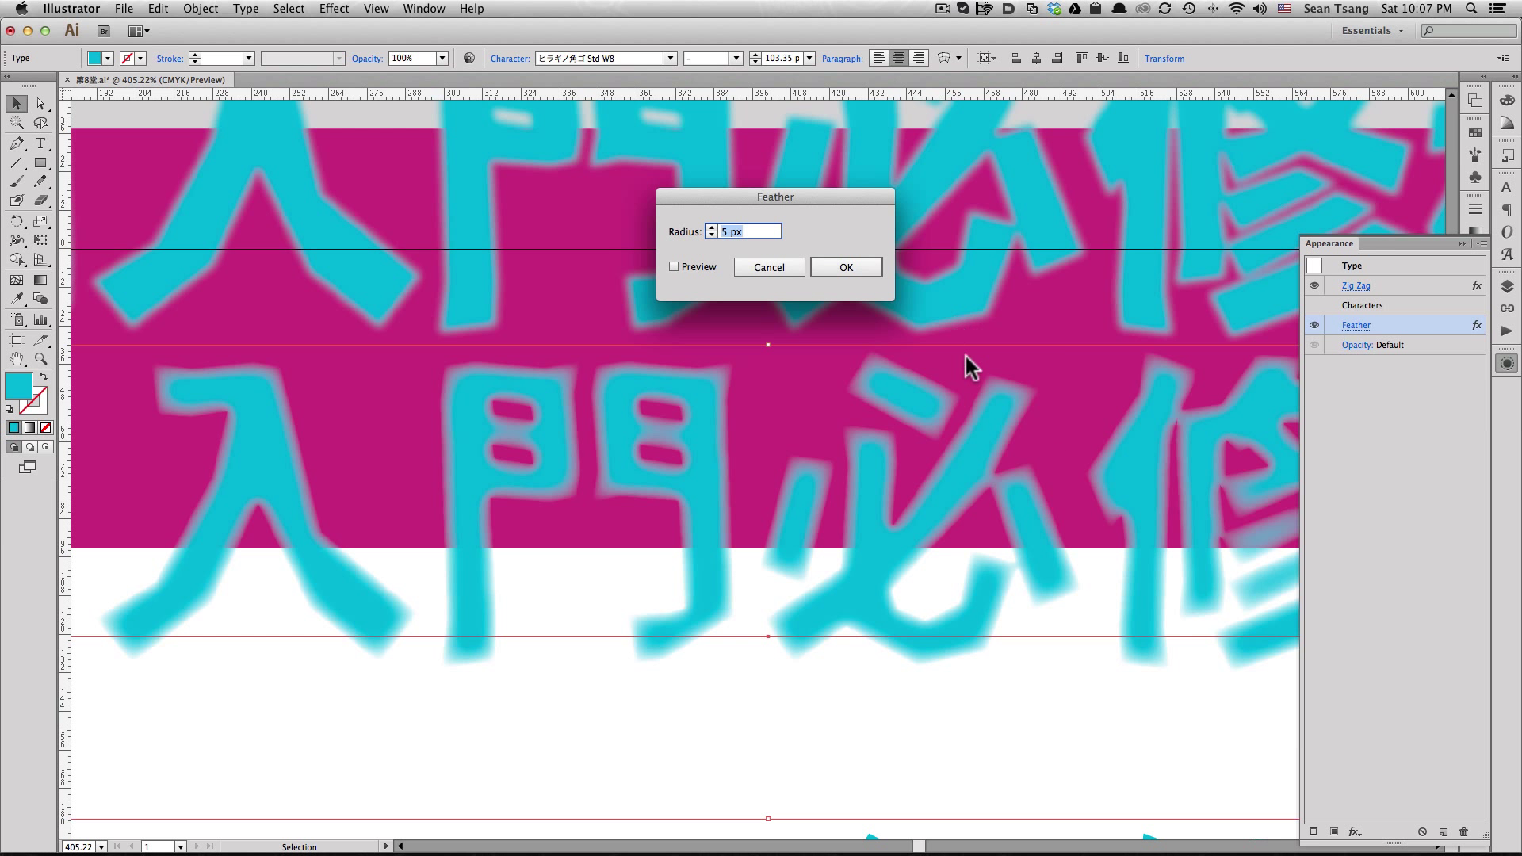
pyautogui.click(712, 227)
pyautogui.click(712, 228)
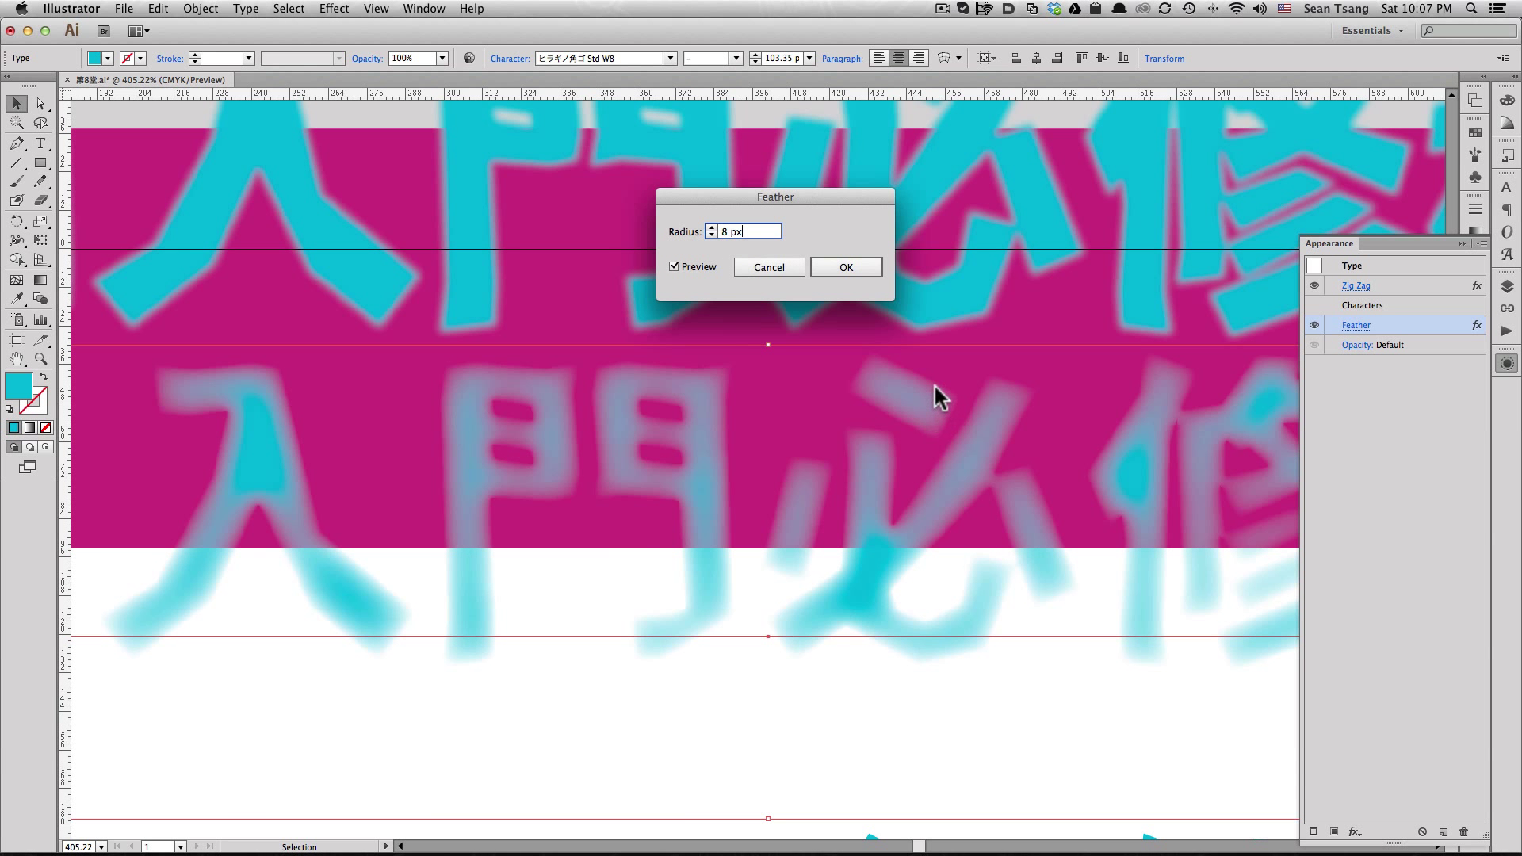
pyautogui.click(711, 227)
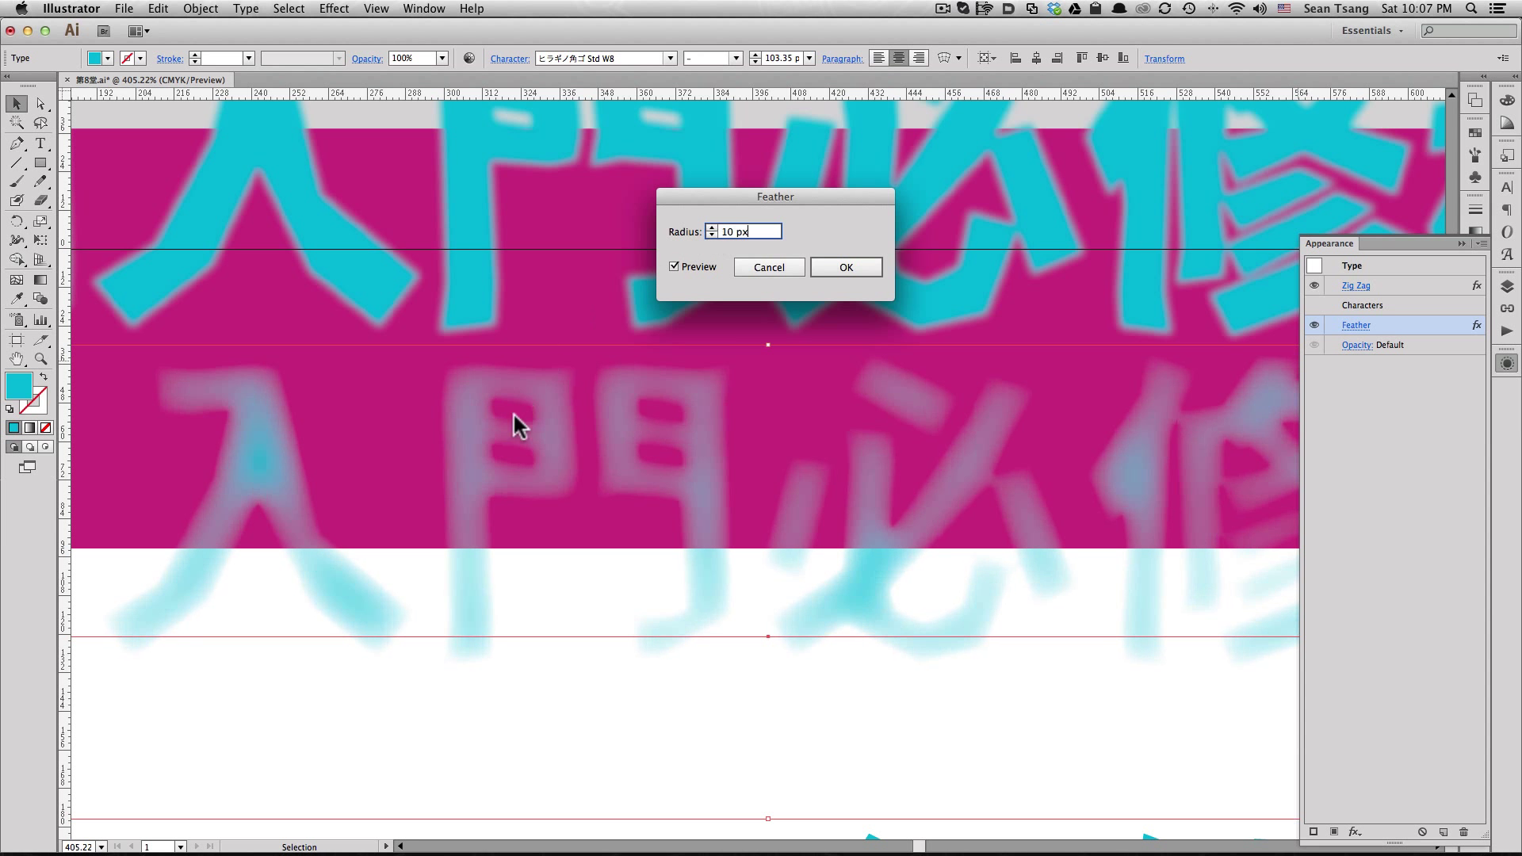
pyautogui.click(769, 262)
# Remove the Feather from the title and delete the blurred duplicate
pyautogui.click(1464, 832)
pyautogui.click(1045, 208)
pyautogui.press('Delete')
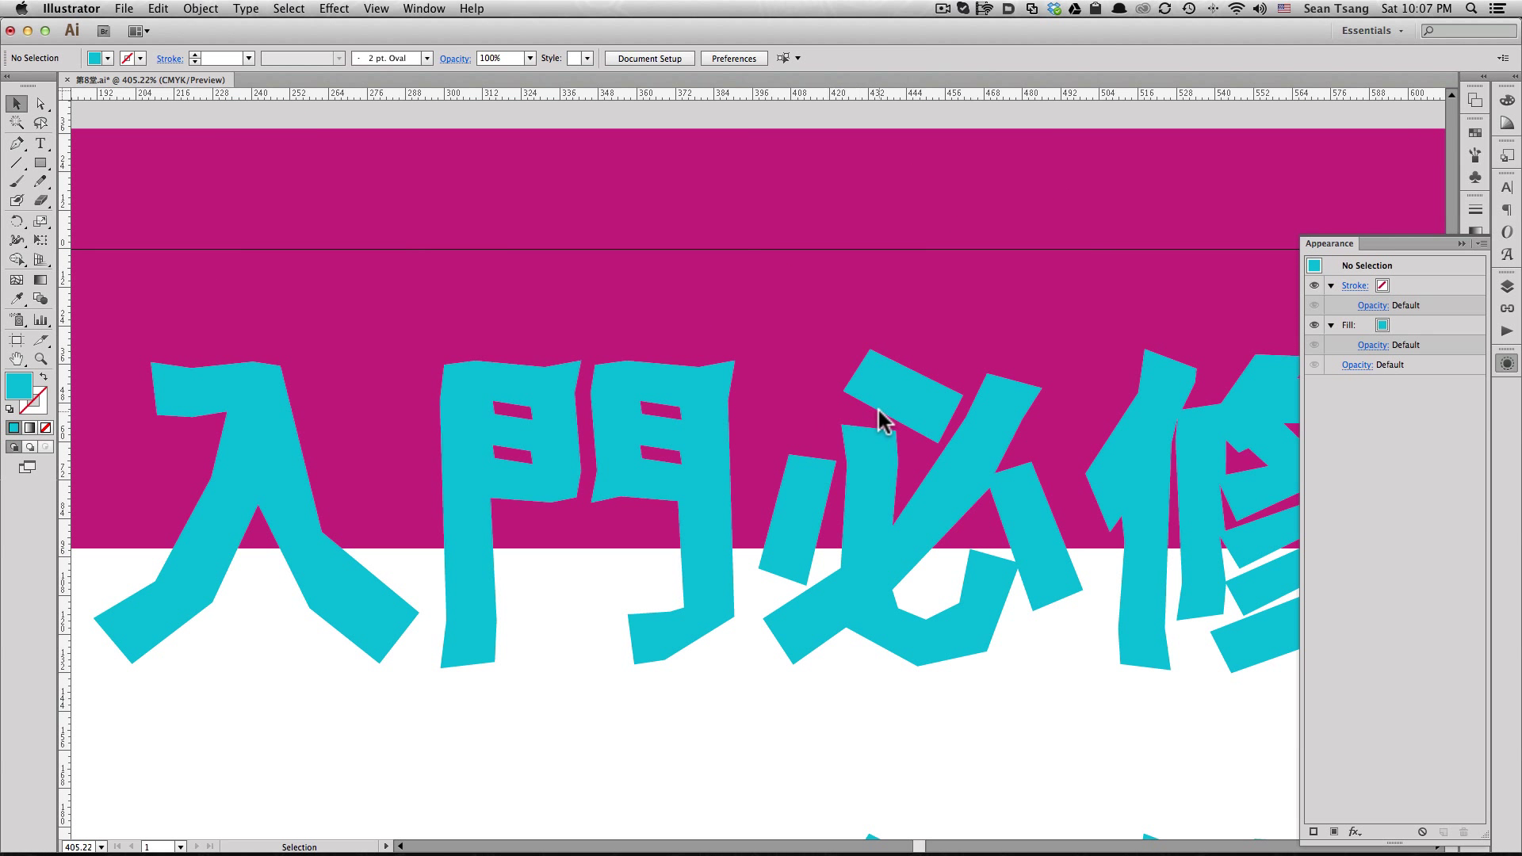
pyautogui.click(888, 410)
pyautogui.click(331, 8)
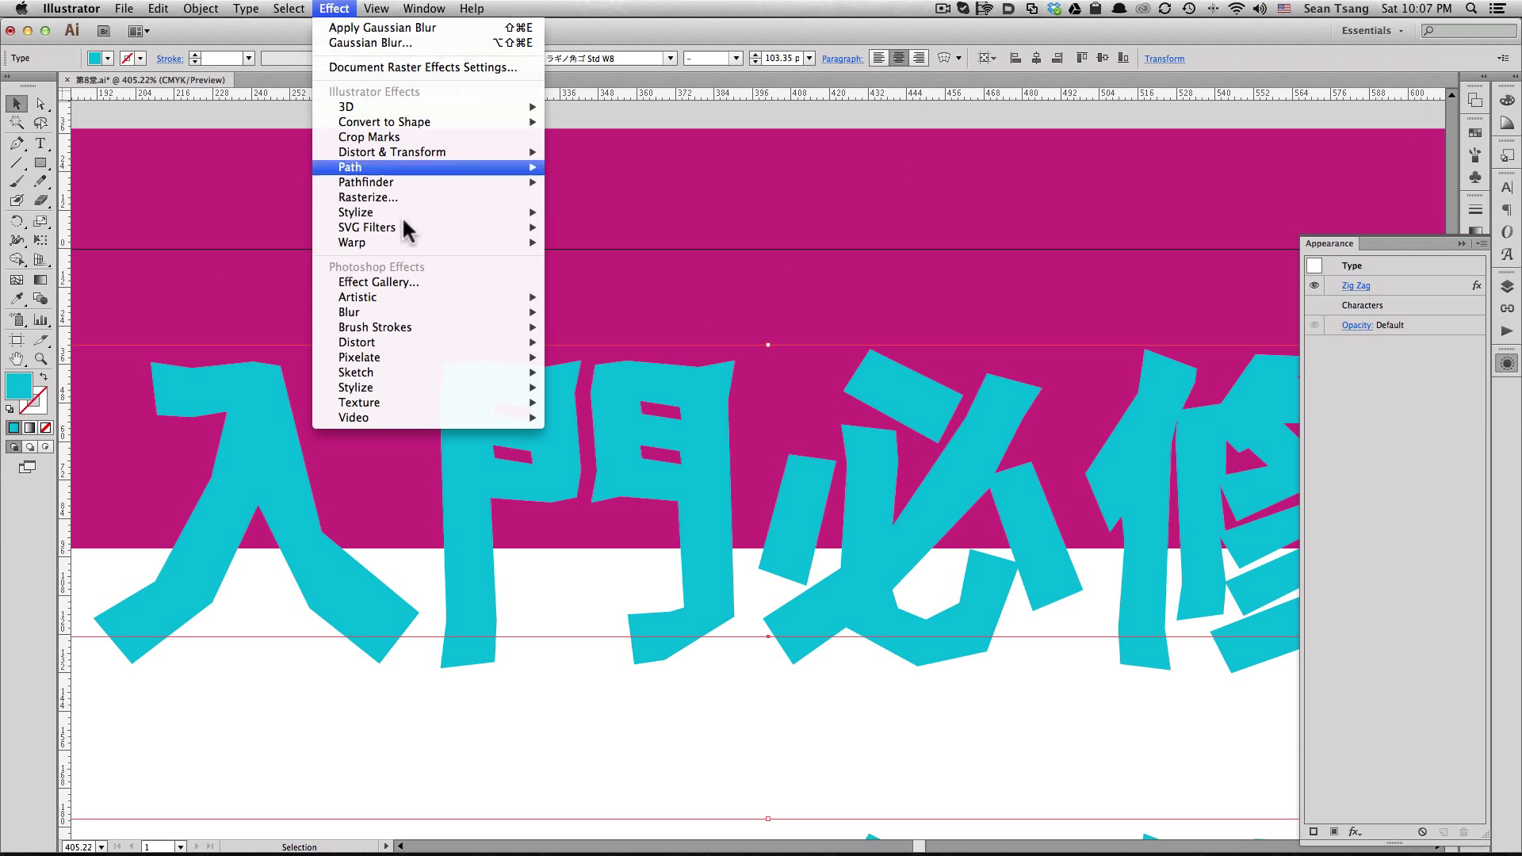
pyautogui.moveTo(355, 212)
pyautogui.click(622, 241)
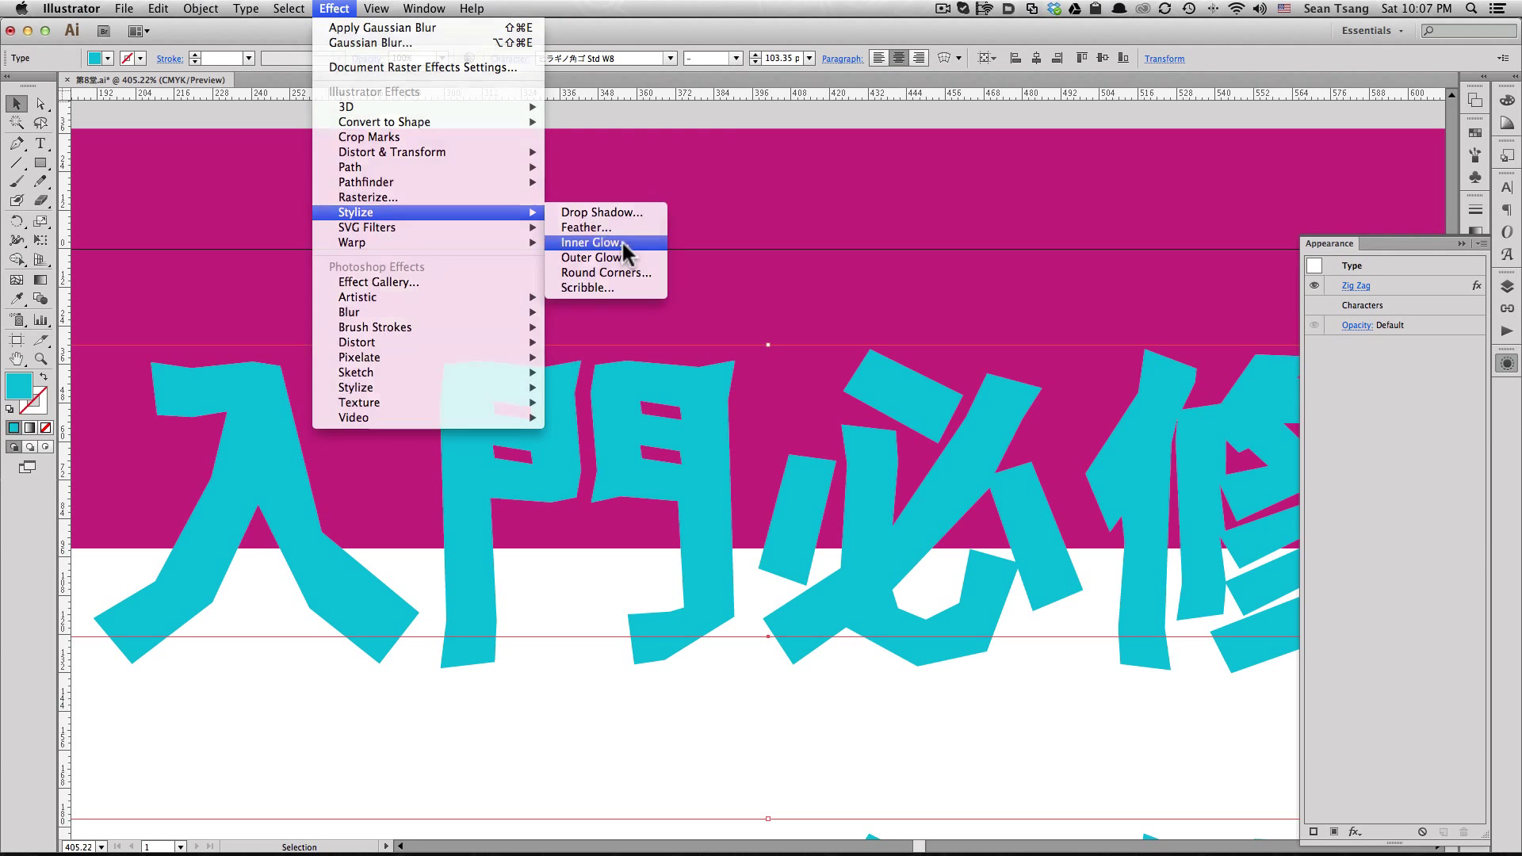
pyautogui.moveTo(1353, 272); pyautogui.dragTo(698, 136)
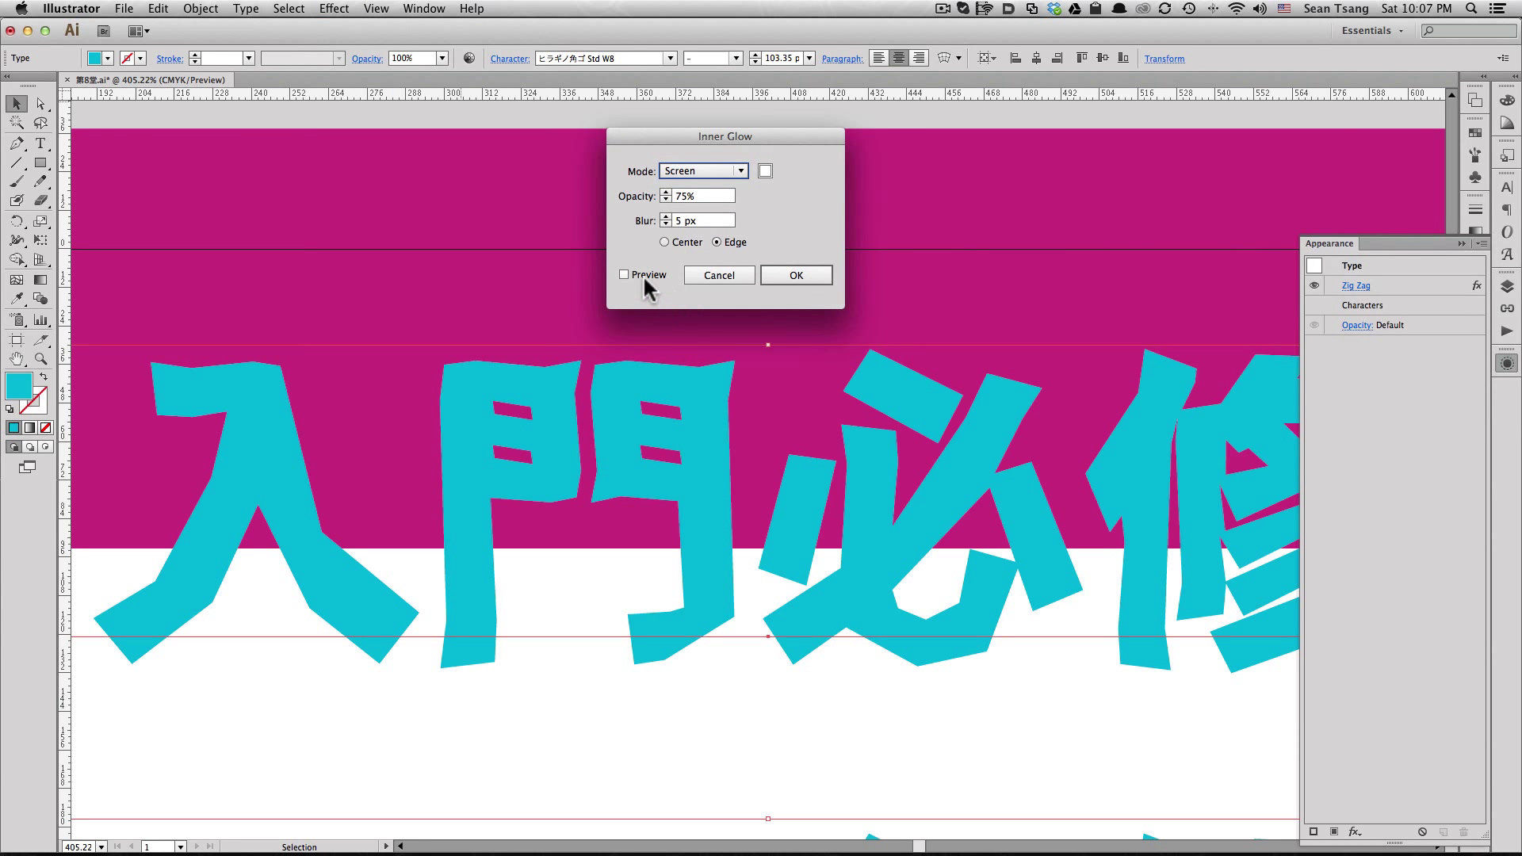
pyautogui.click(644, 275)
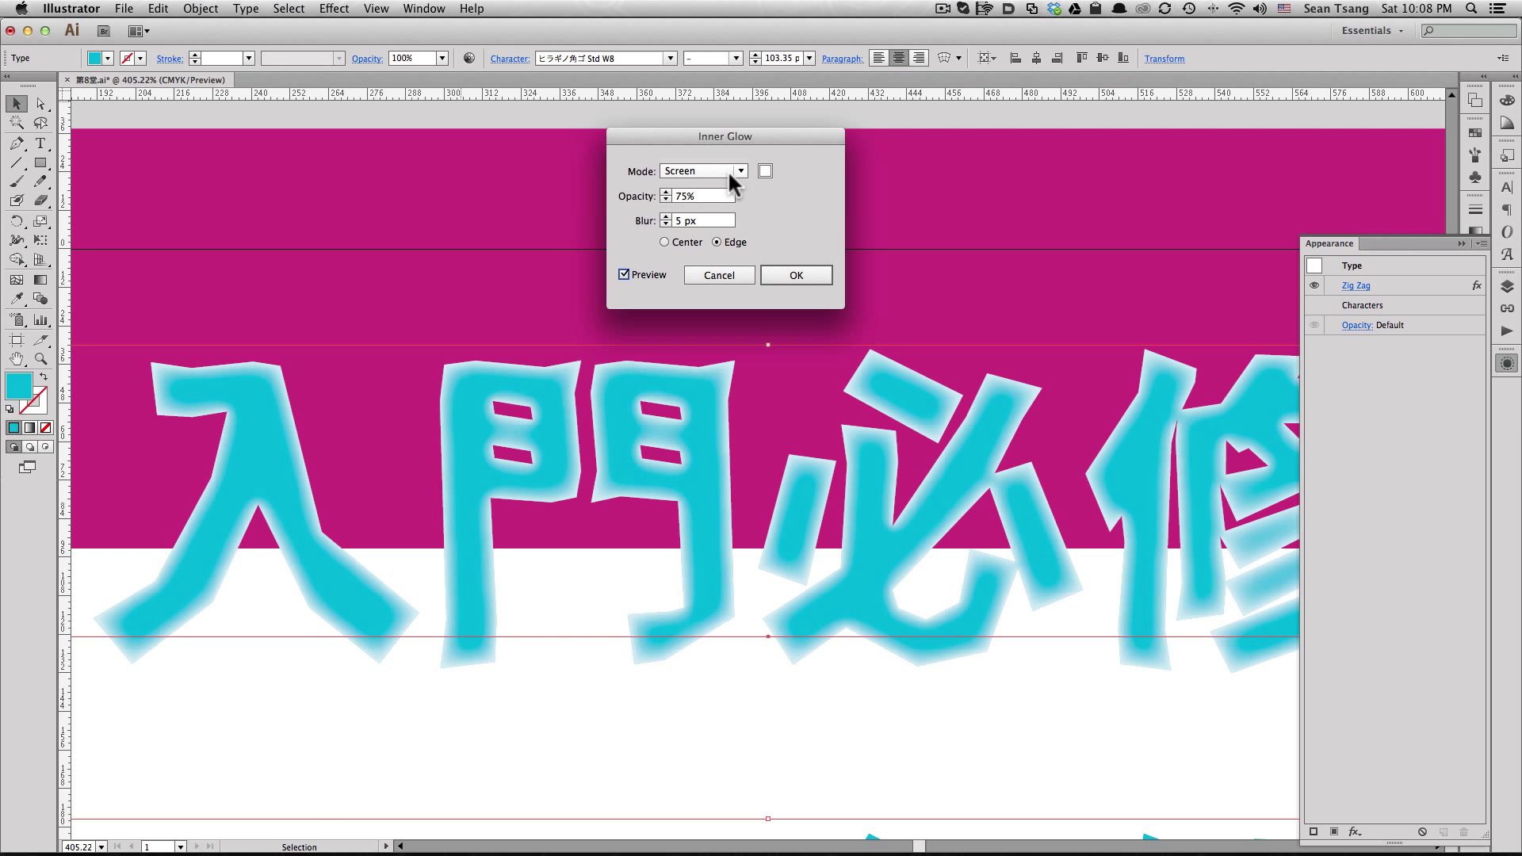
pyautogui.click(764, 171)
pyautogui.click(669, 273)
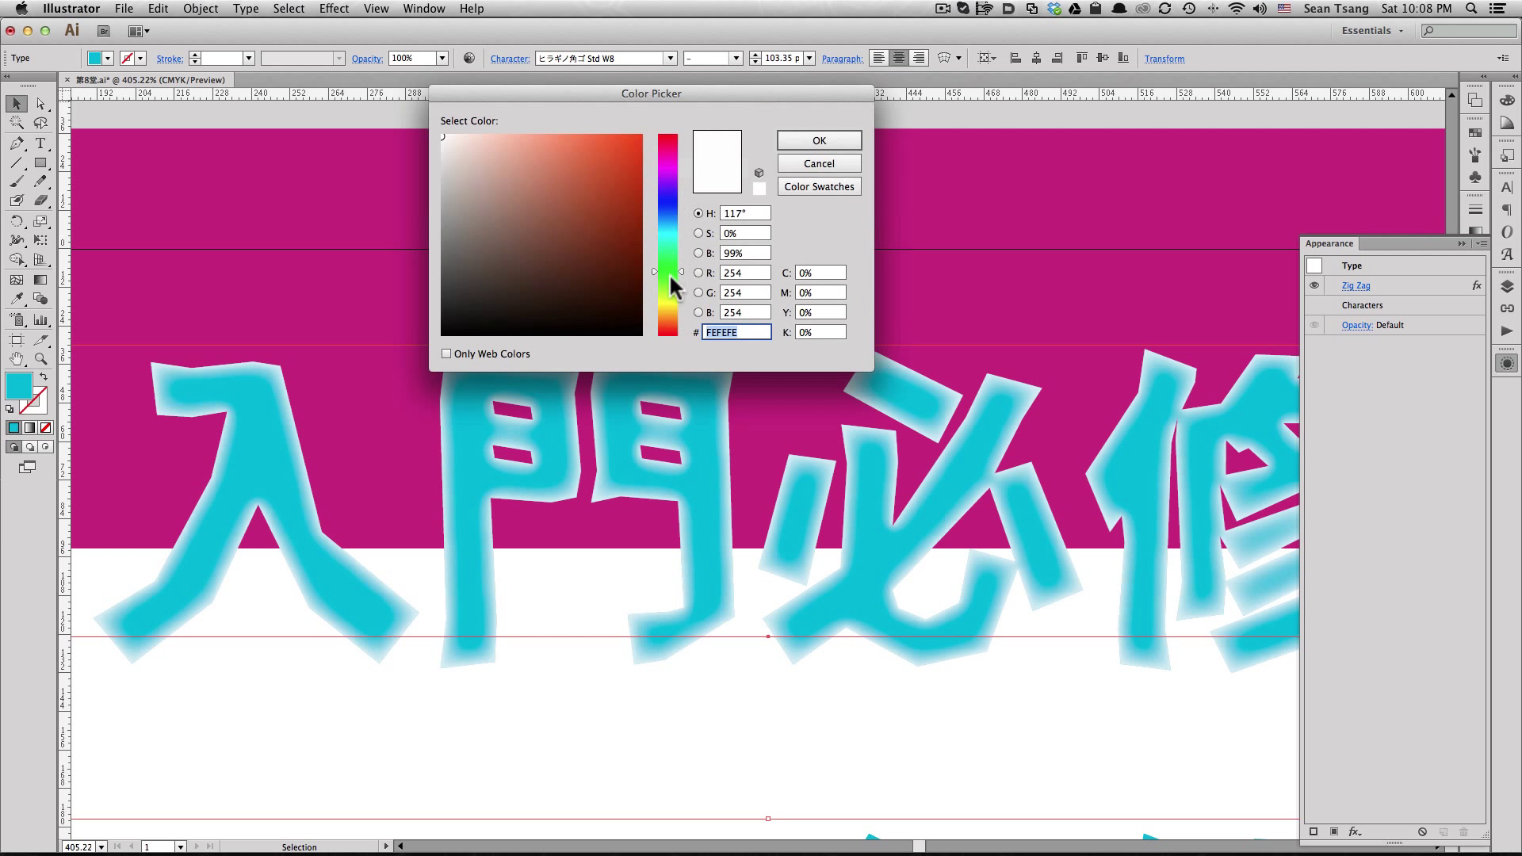
pyautogui.moveTo(669, 273); pyautogui.dragTo(671, 298)
pyautogui.moveTo(623, 141); pyautogui.dragTo(636, 130)
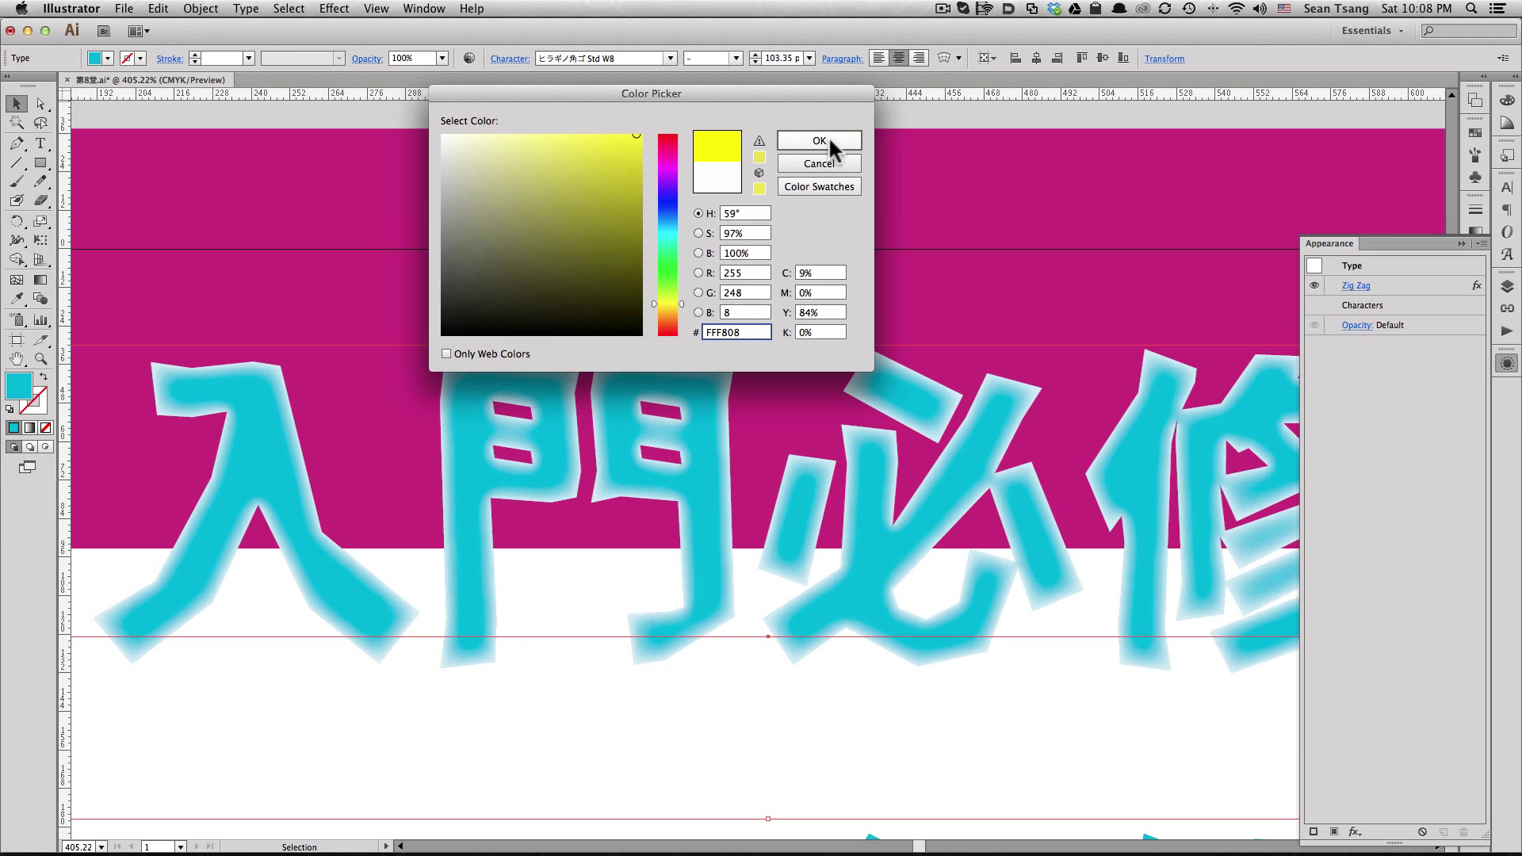
pyautogui.click(829, 138)
pyautogui.click(699, 170)
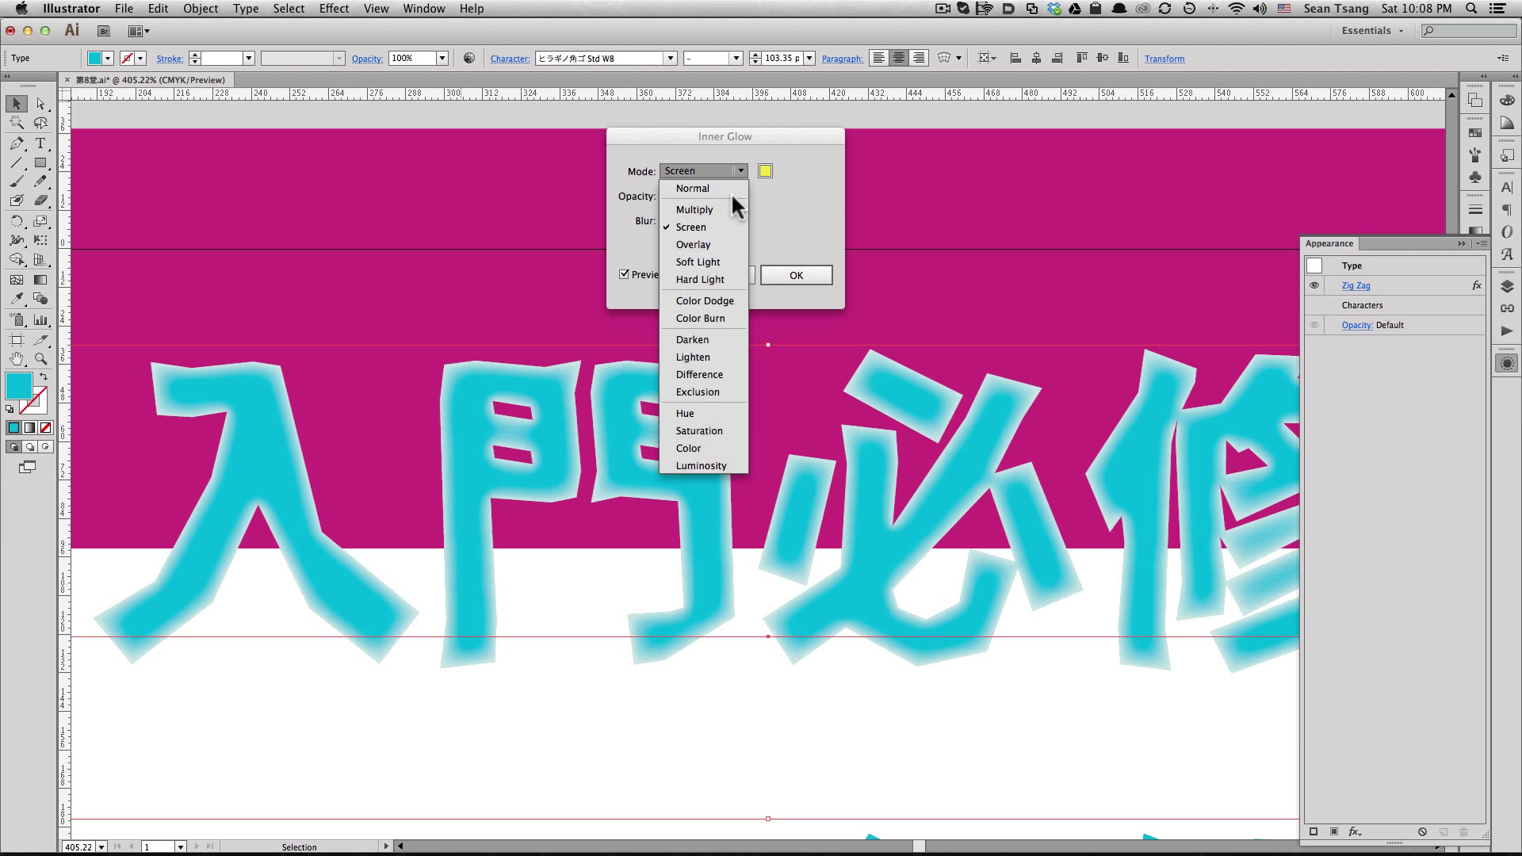
pyautogui.click(692, 188)
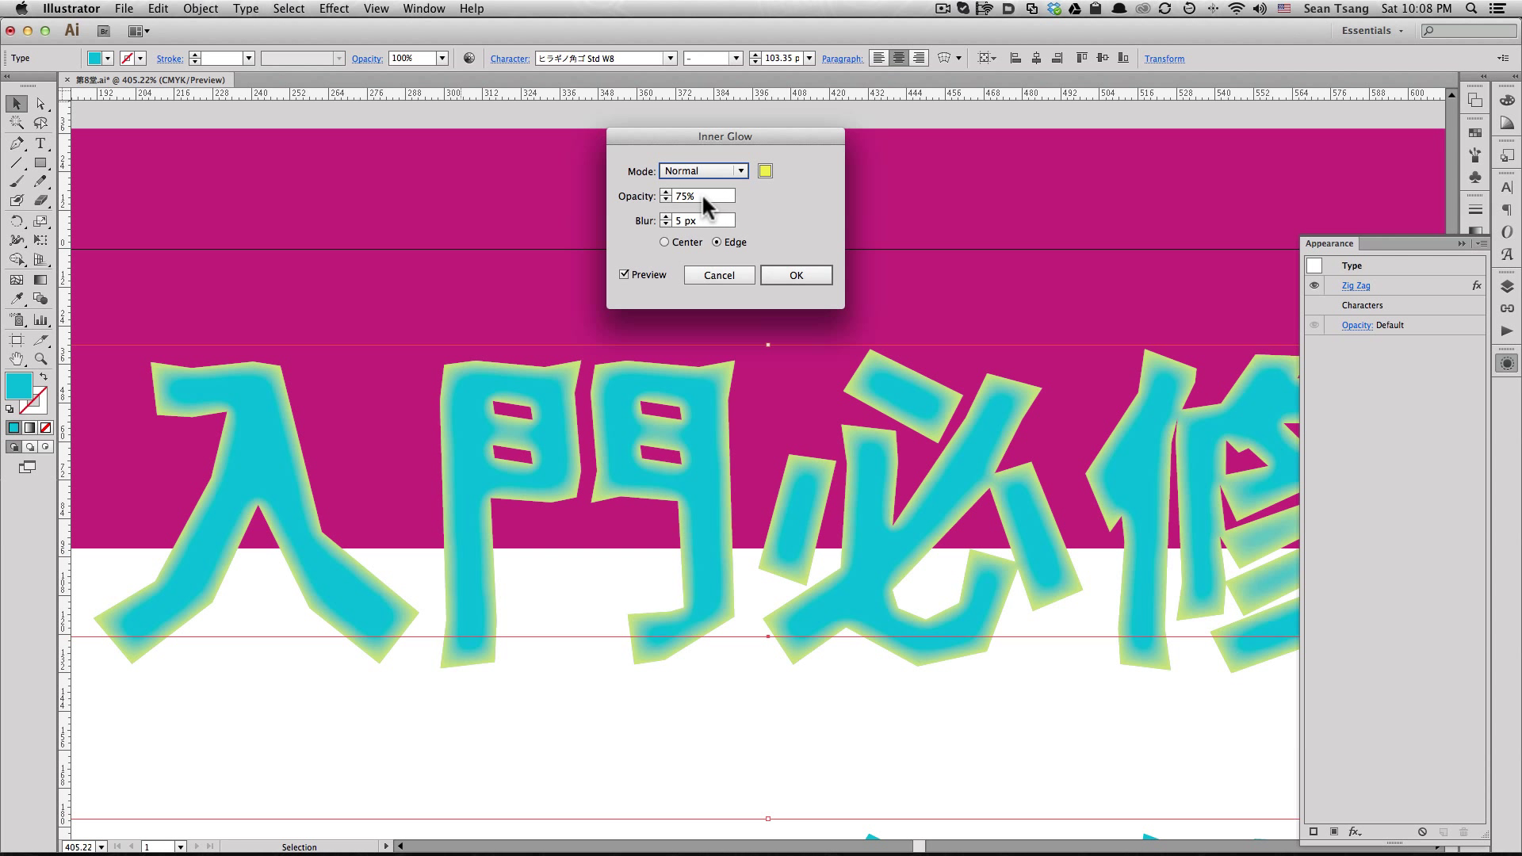
pyautogui.click(666, 214)
pyautogui.click(665, 213)
pyautogui.click(665, 224)
pyautogui.click(664, 223)
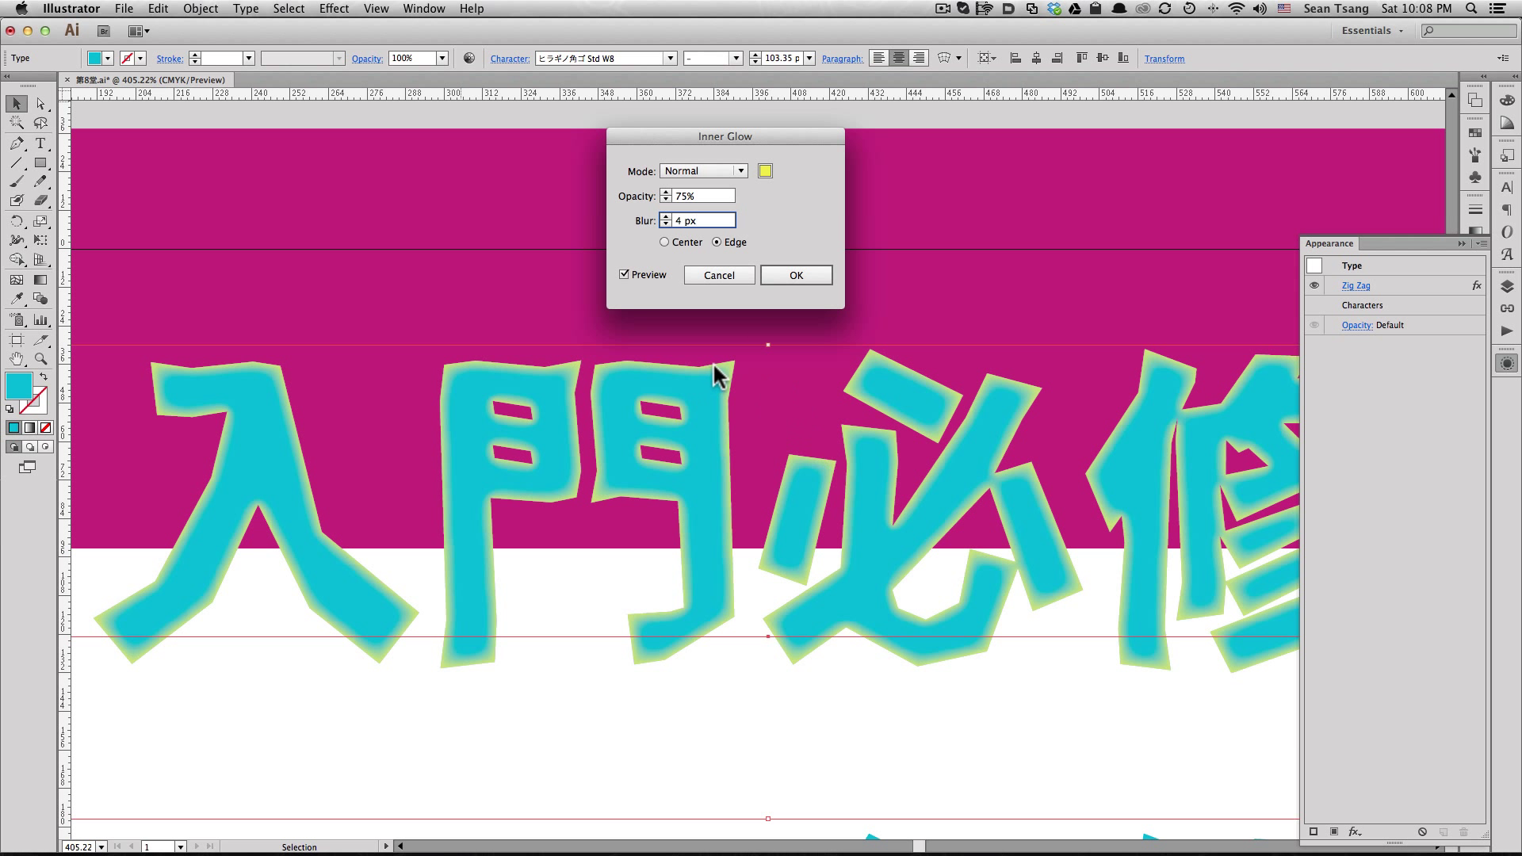
pyautogui.click(687, 242)
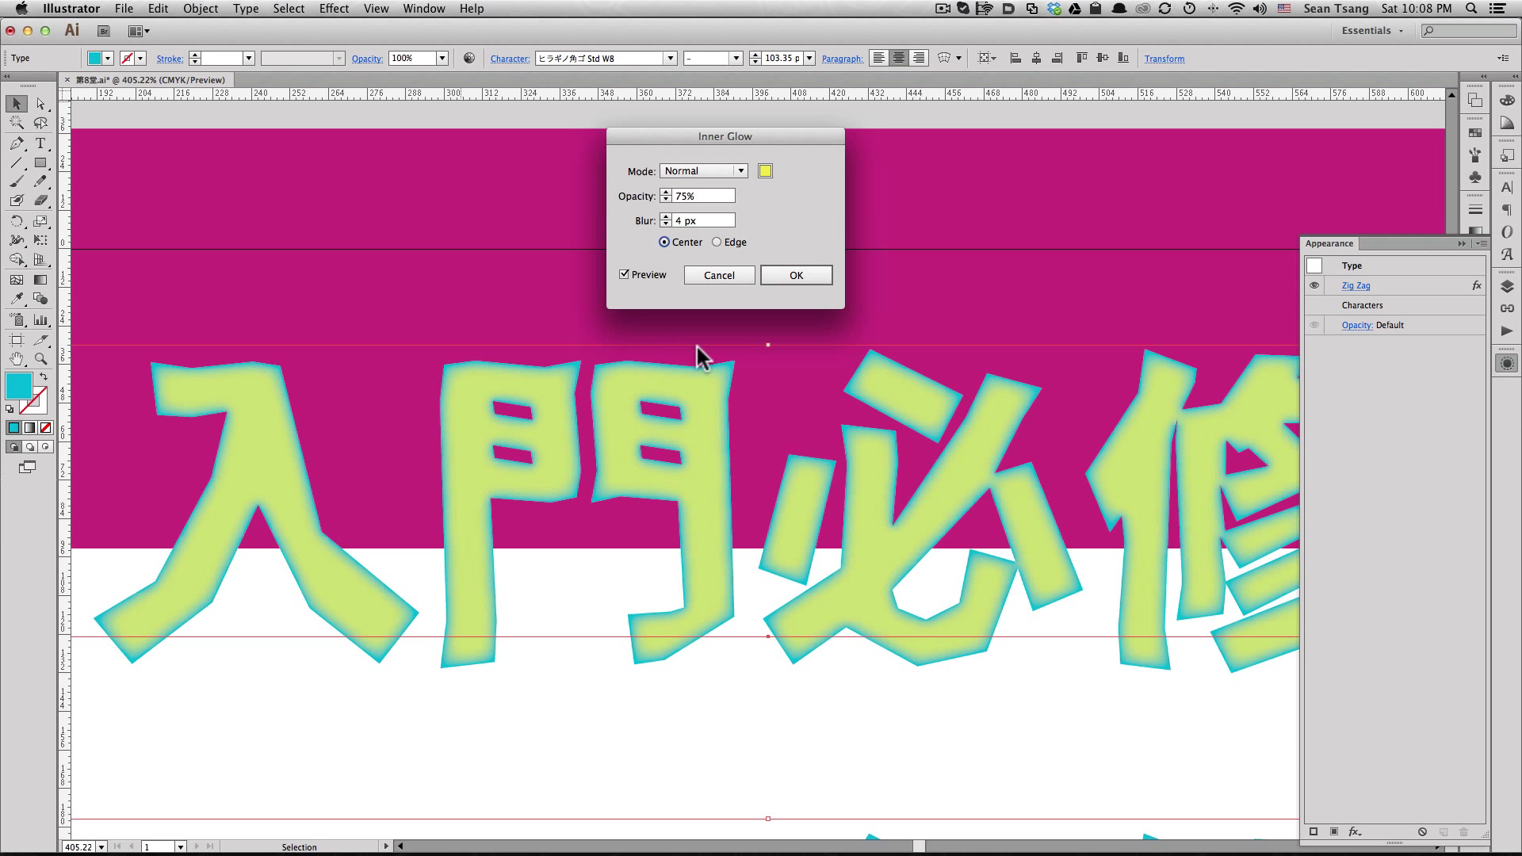
pyautogui.click(666, 217)
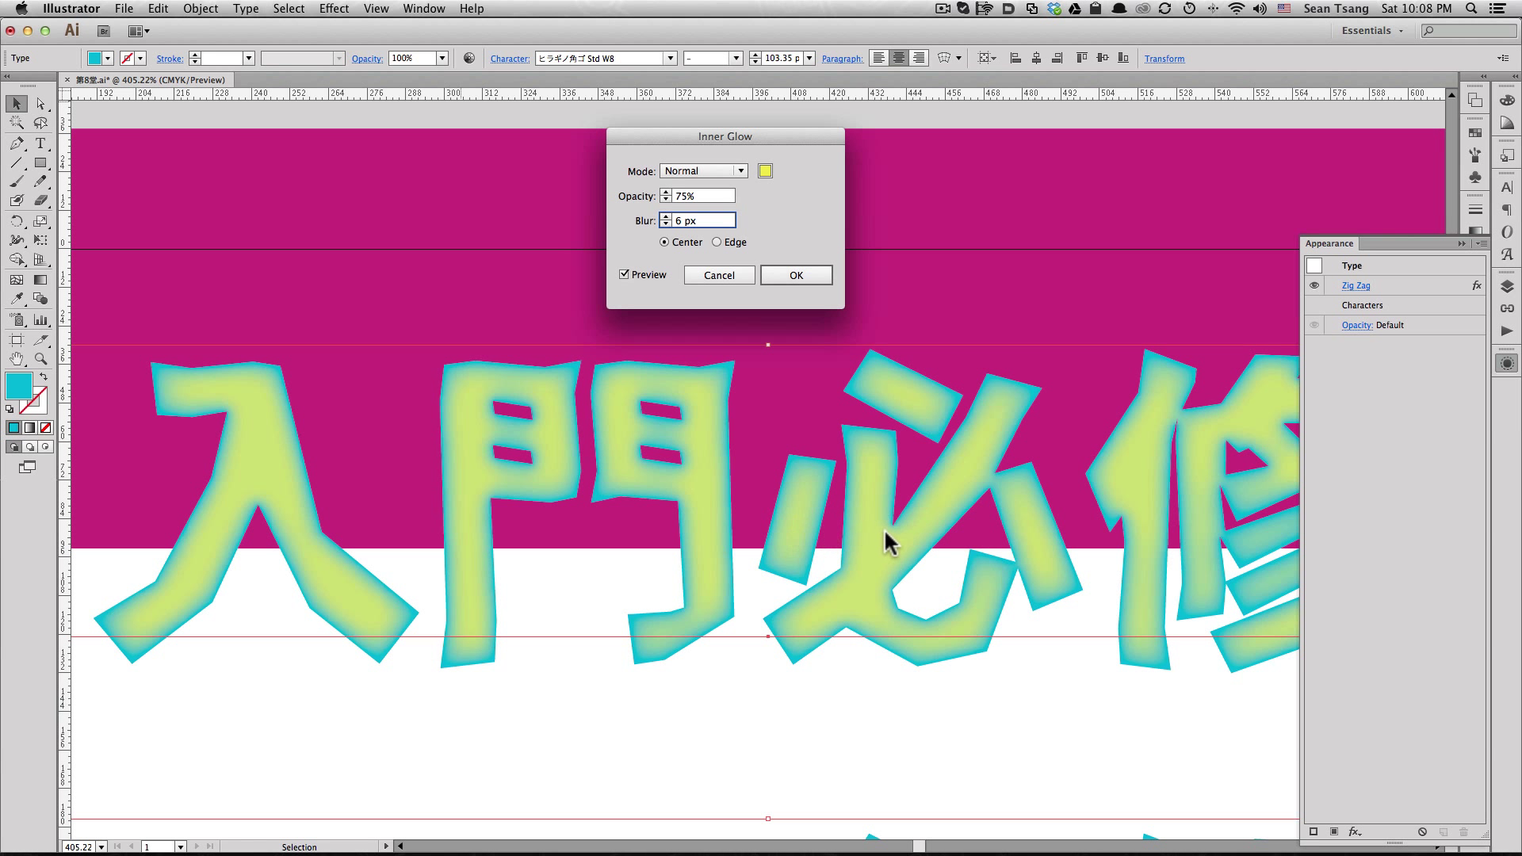
pyautogui.click(745, 276)
pyautogui.click(336, 8)
pyautogui.moveTo(355, 211)
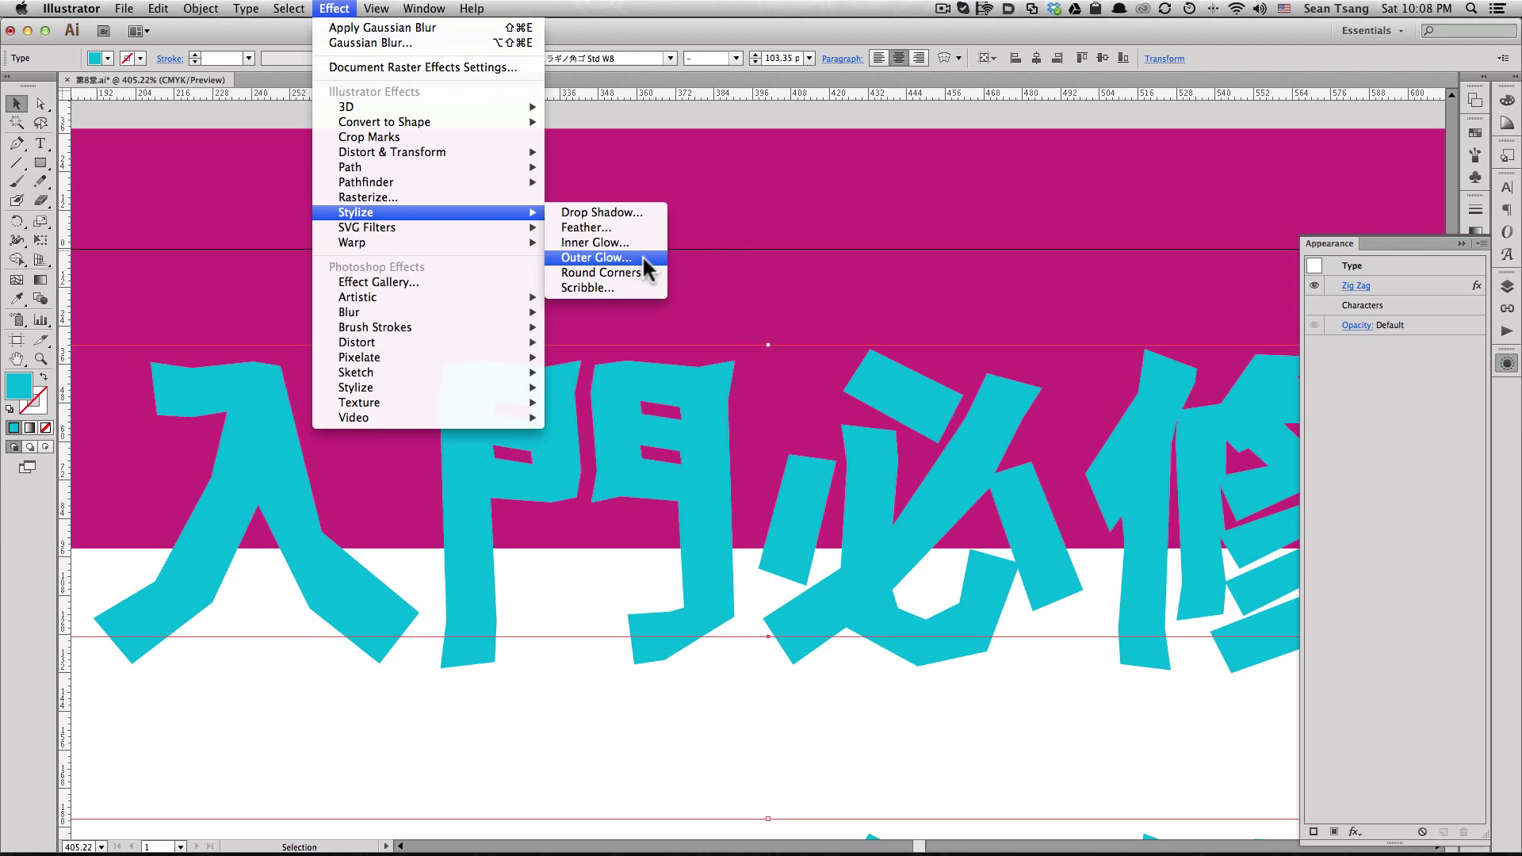
pyautogui.click(642, 257)
pyautogui.moveTo(1467, 785)
pyautogui.mouseDown()
pyautogui.moveTo(955, 413)
pyautogui.moveTo(645, 119)
pyautogui.mouseUp()
pyautogui.click(630, 237)
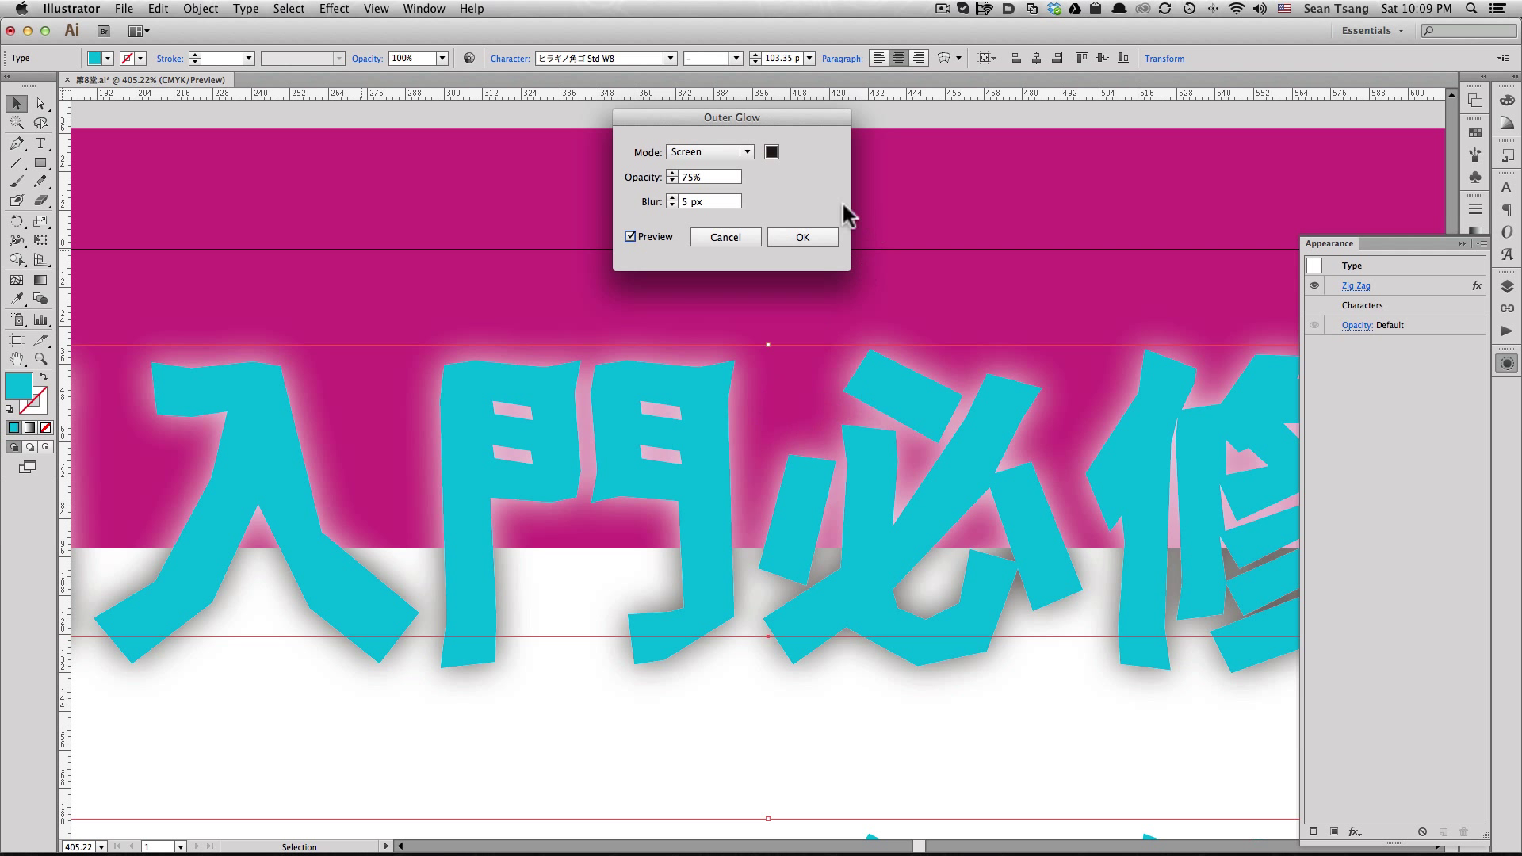
pyautogui.click(702, 151)
pyautogui.click(771, 151)
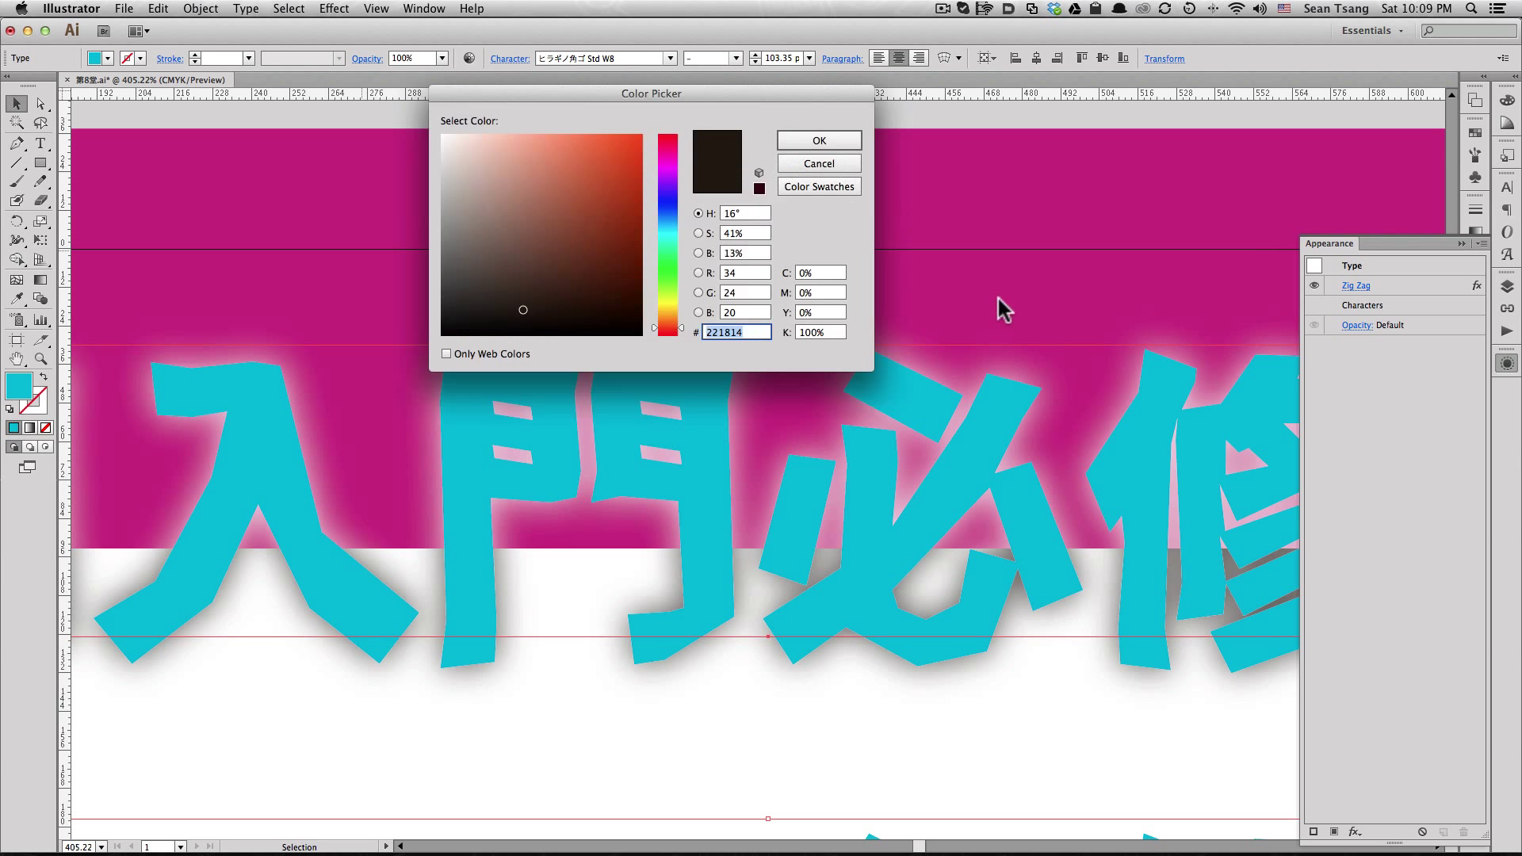
pyautogui.click(821, 139)
pyautogui.click(716, 181)
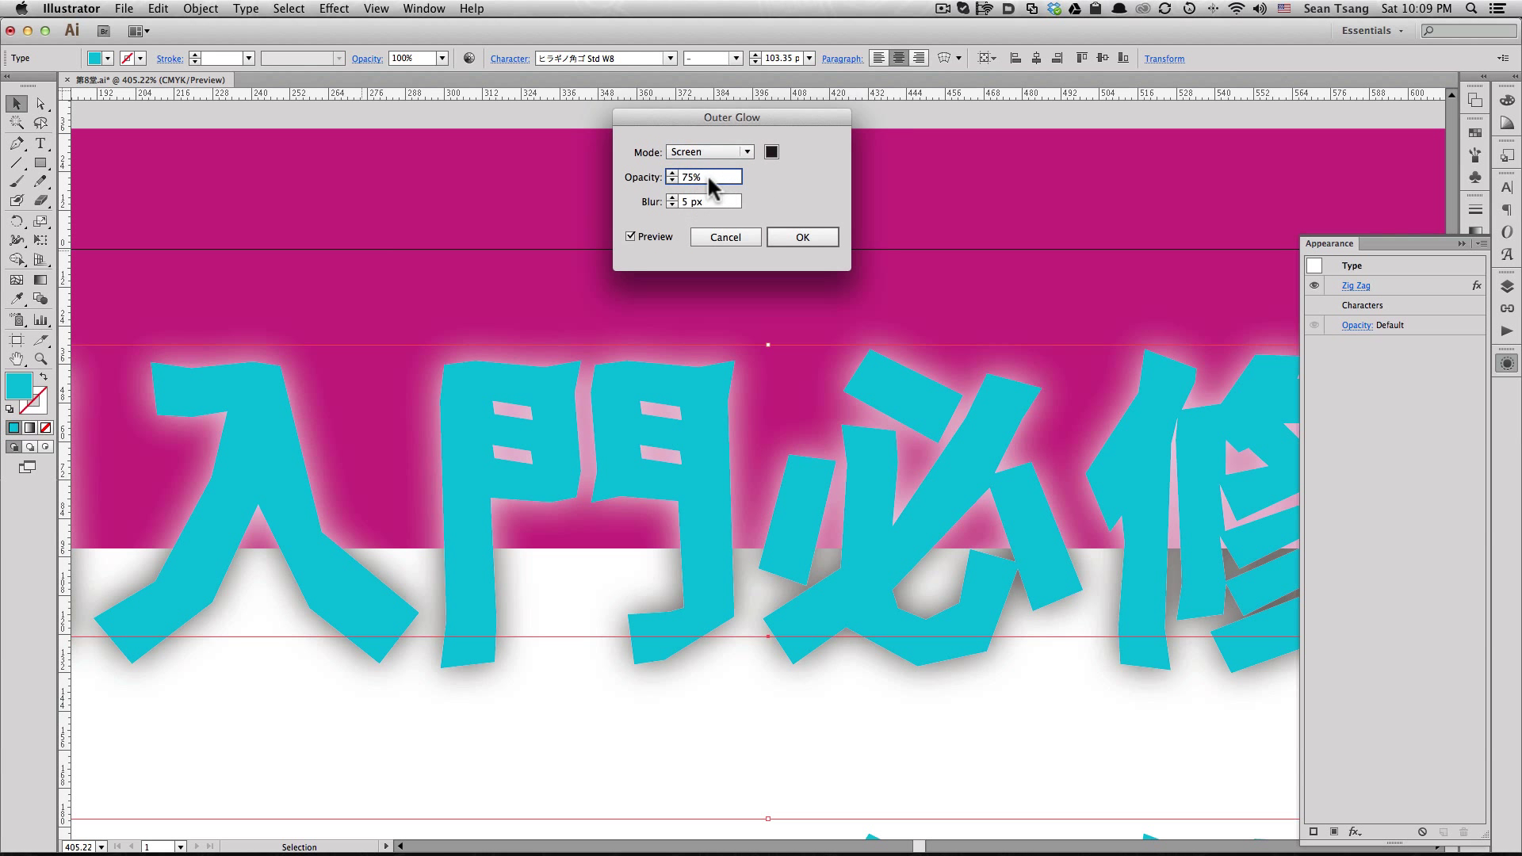
pyautogui.click(710, 203)
pyautogui.click(801, 237)
pyautogui.click(335, 8)
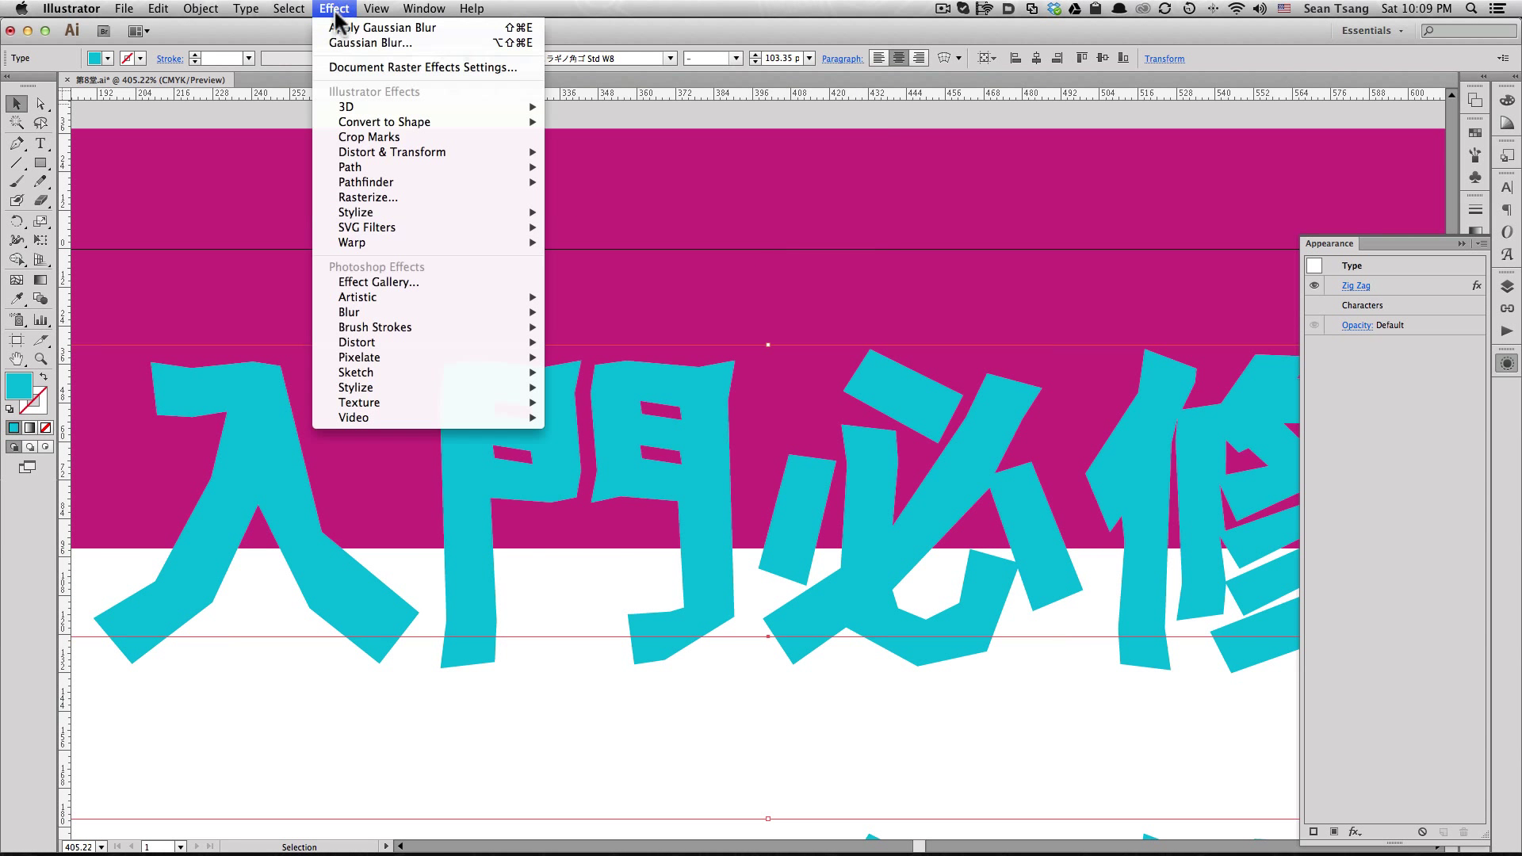
pyautogui.click(724, 408)
pyautogui.click(335, 8)
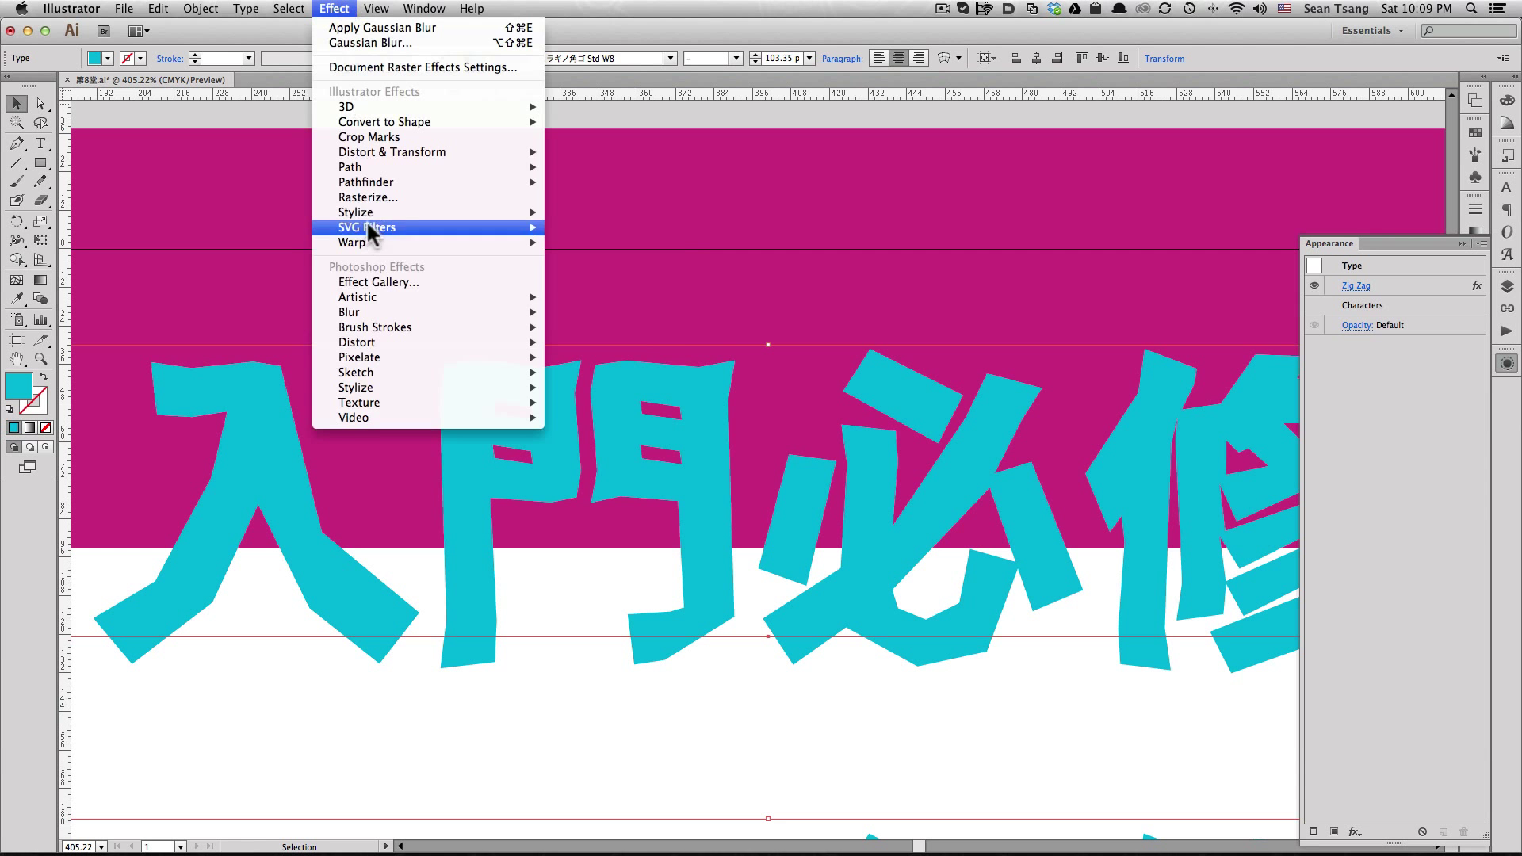
pyautogui.moveTo(355, 212)
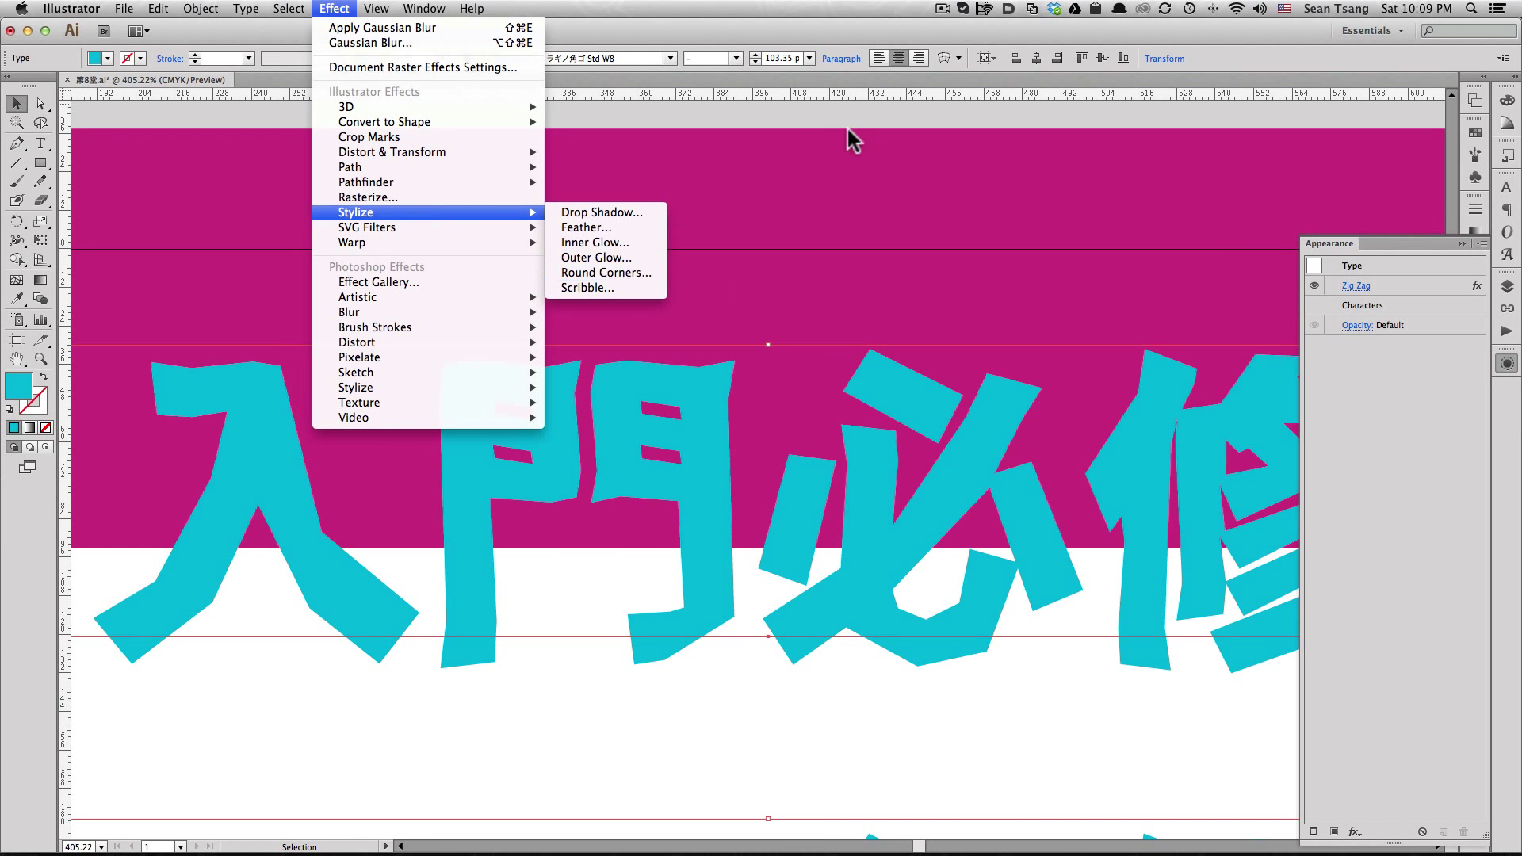
pyautogui.click(789, 359)
# Zoom out to 150% and reshape the magenta band to about 818×113 px
pyautogui.press('super+minus')
pyautogui.press('super+minus')
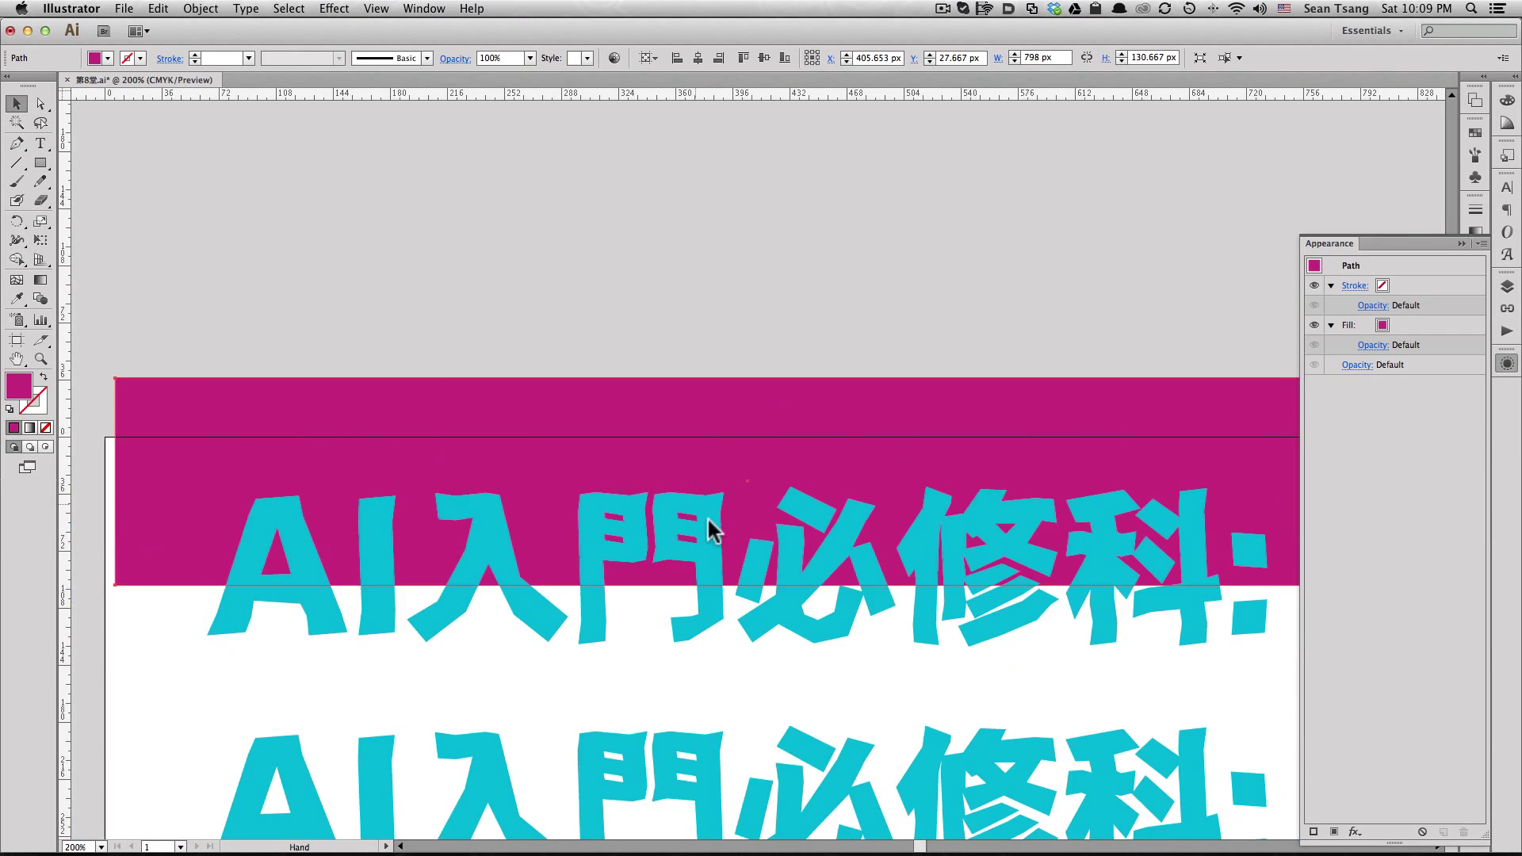
pyautogui.scroll(2, 707, 517)
pyautogui.click(516, 383)
pyautogui.hscroll(3, 717, 447)
pyautogui.press('super+minus')
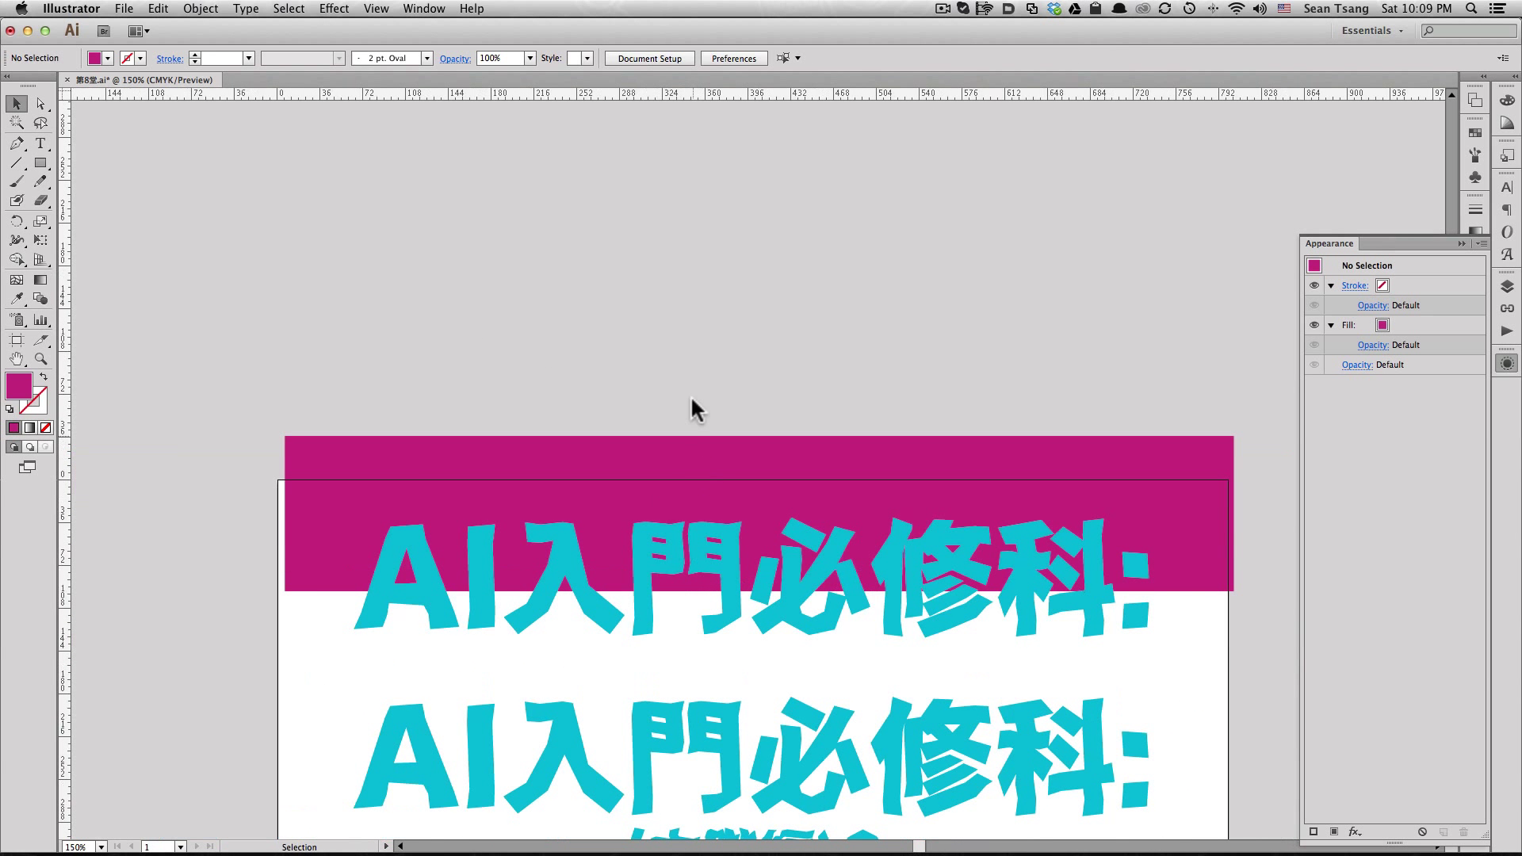
pyautogui.click(525, 466)
pyautogui.moveTo(683, 468); pyautogui.dragTo(681, 472)
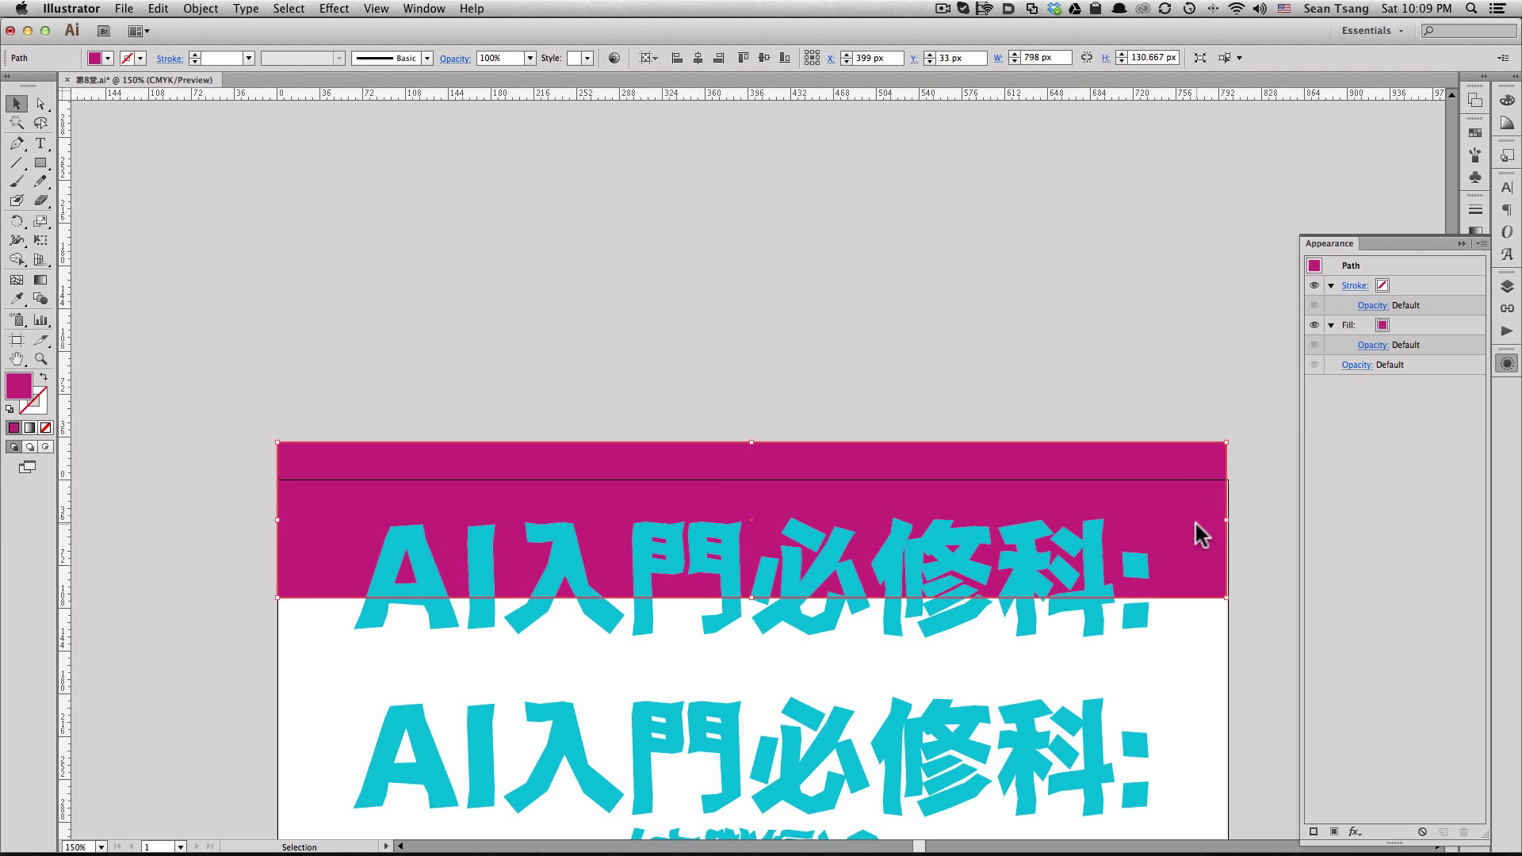
pyautogui.scroll(3, 1078, 454)
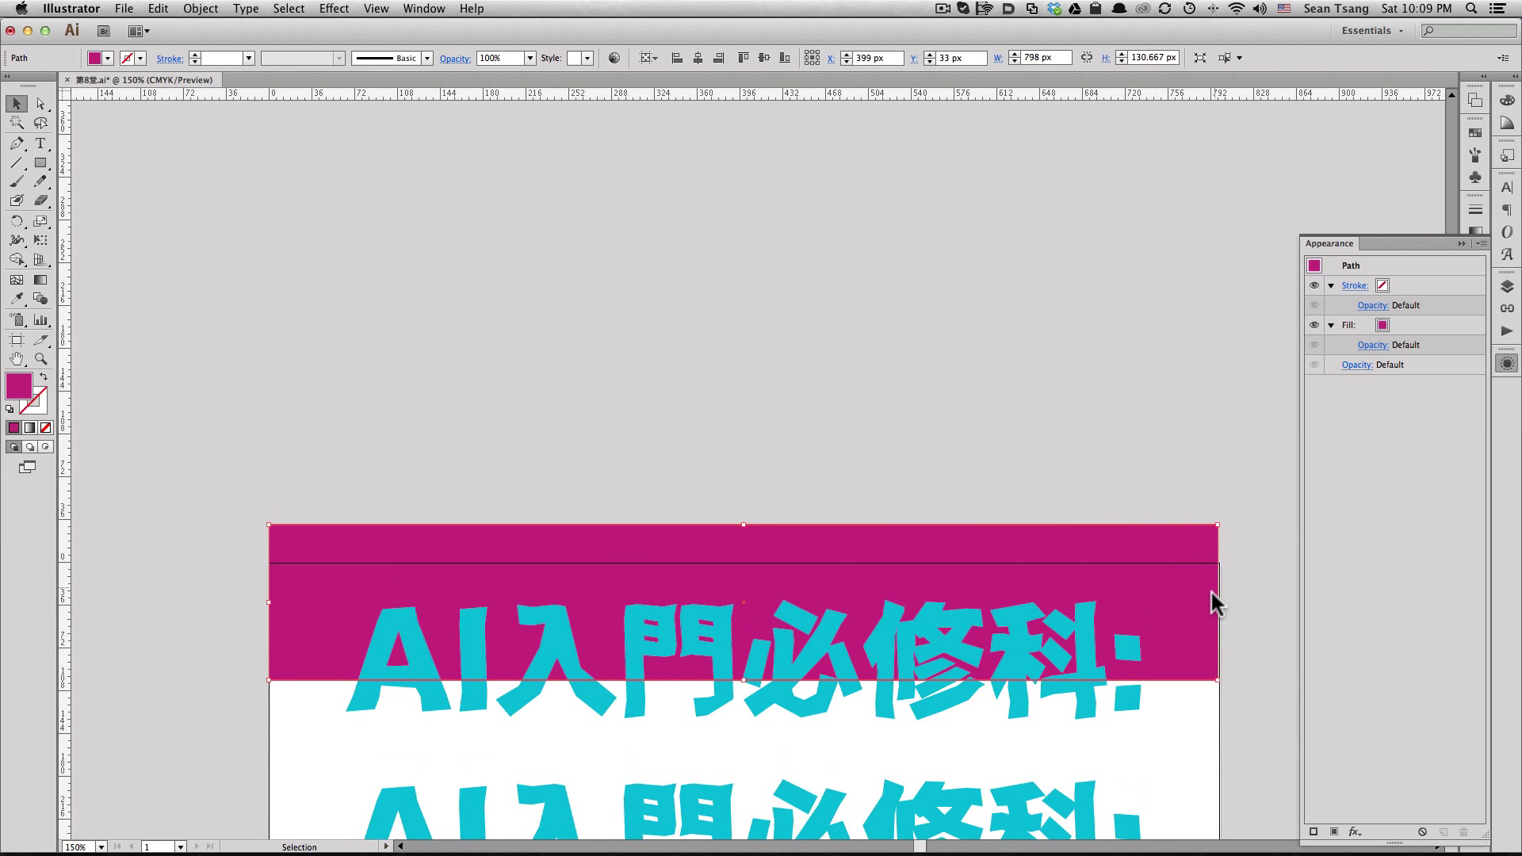
pyautogui.moveTo(1217, 599); pyautogui.dragTo(1227, 596)
pyautogui.moveTo(268, 598); pyautogui.dragTo(253, 598)
# Alt-drag a copy of the magenta band above the cyan title
pyautogui.click(703, 354)
pyautogui.click(766, 549)
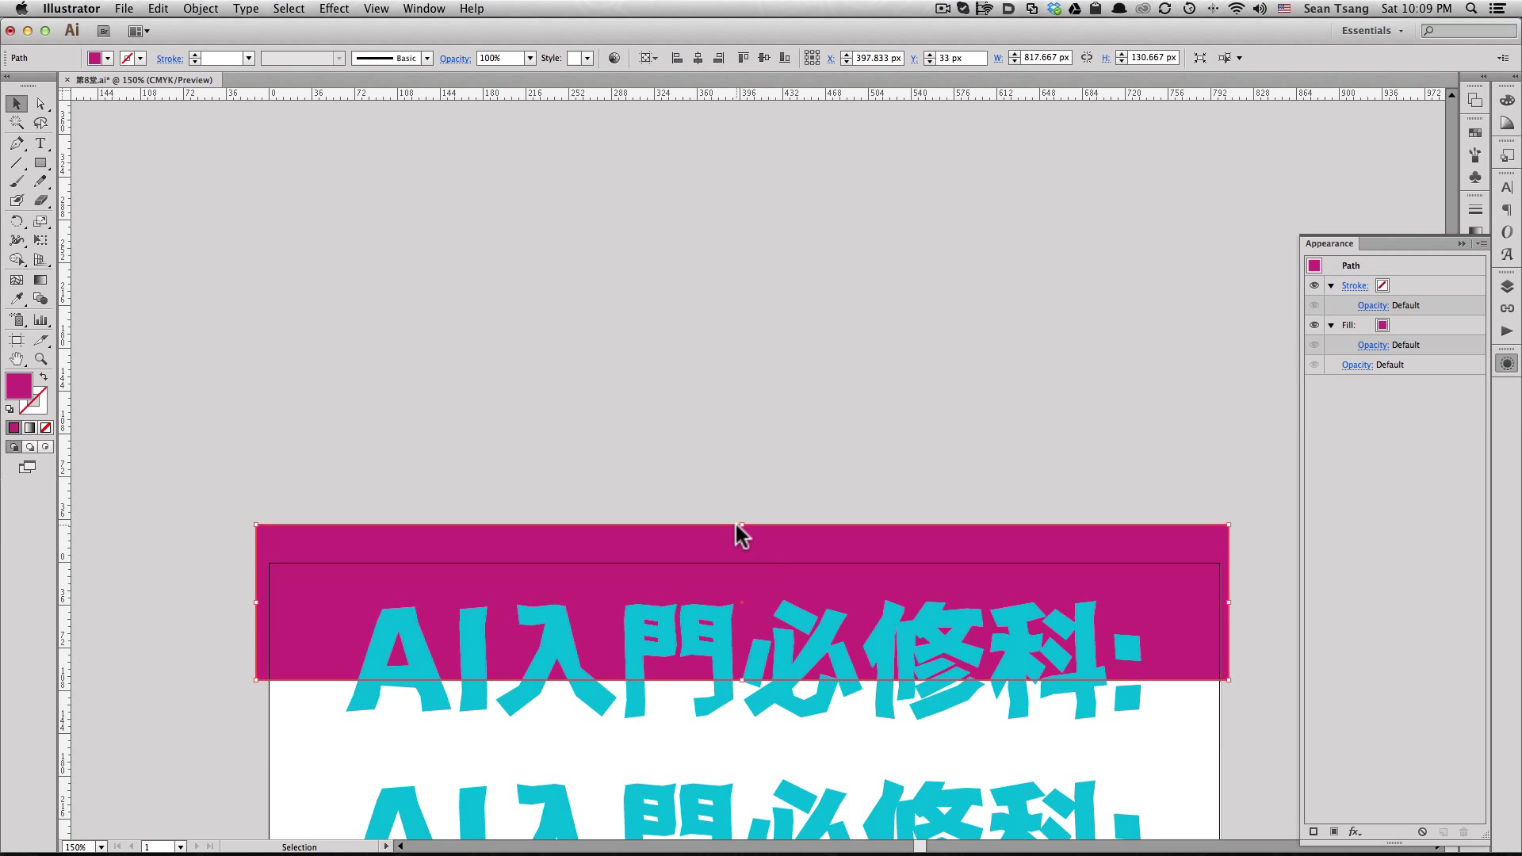
pyautogui.moveTo(742, 524)
pyautogui.mouseDown()
pyautogui.moveTo(781, 547)
pyautogui.moveTo(809, 386)
pyautogui.mouseUp()
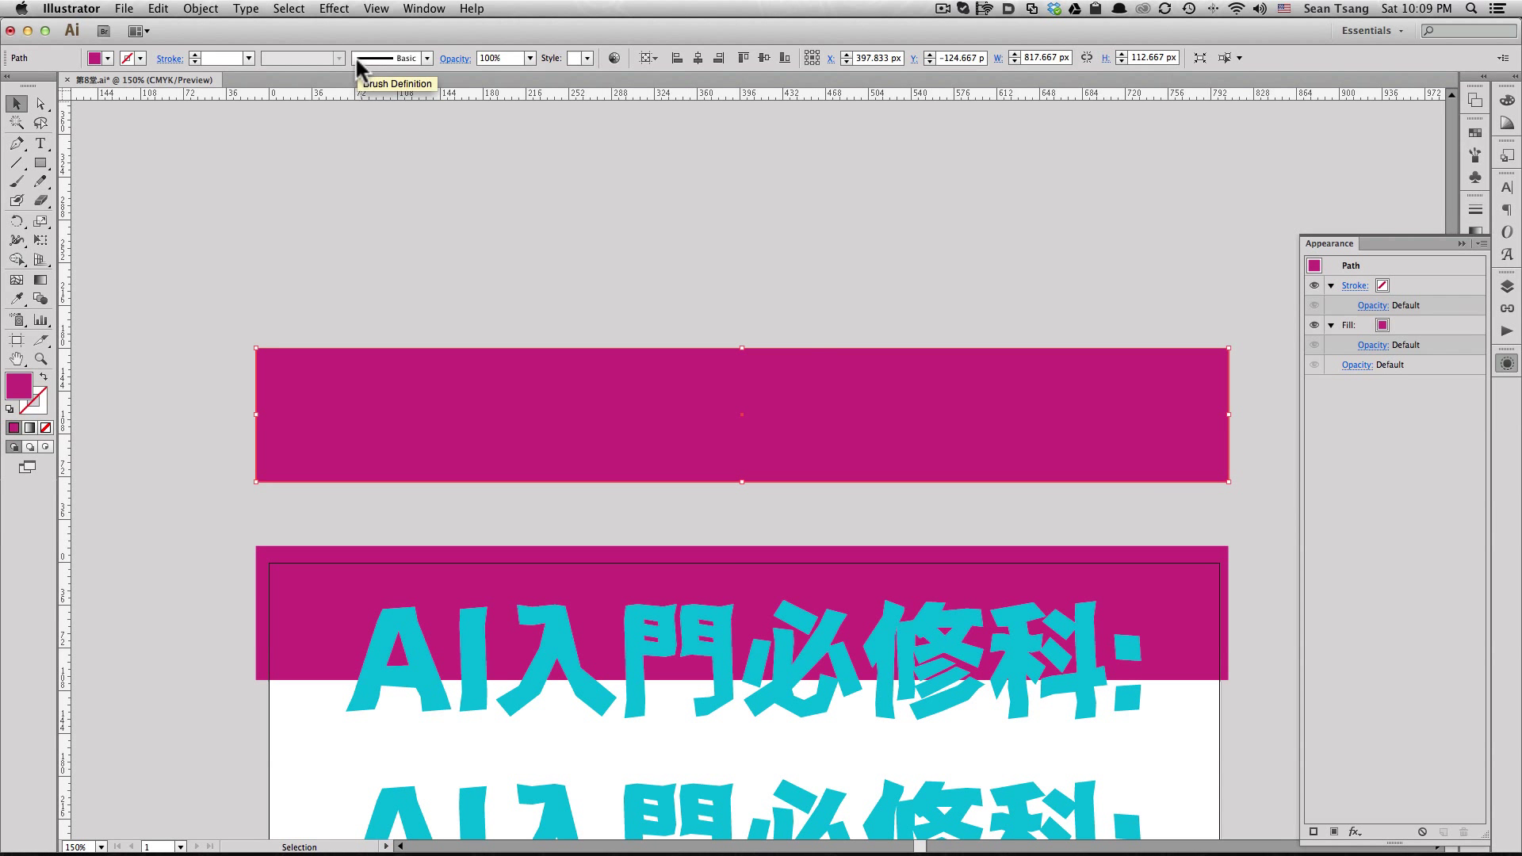
pyautogui.click(334, 8)
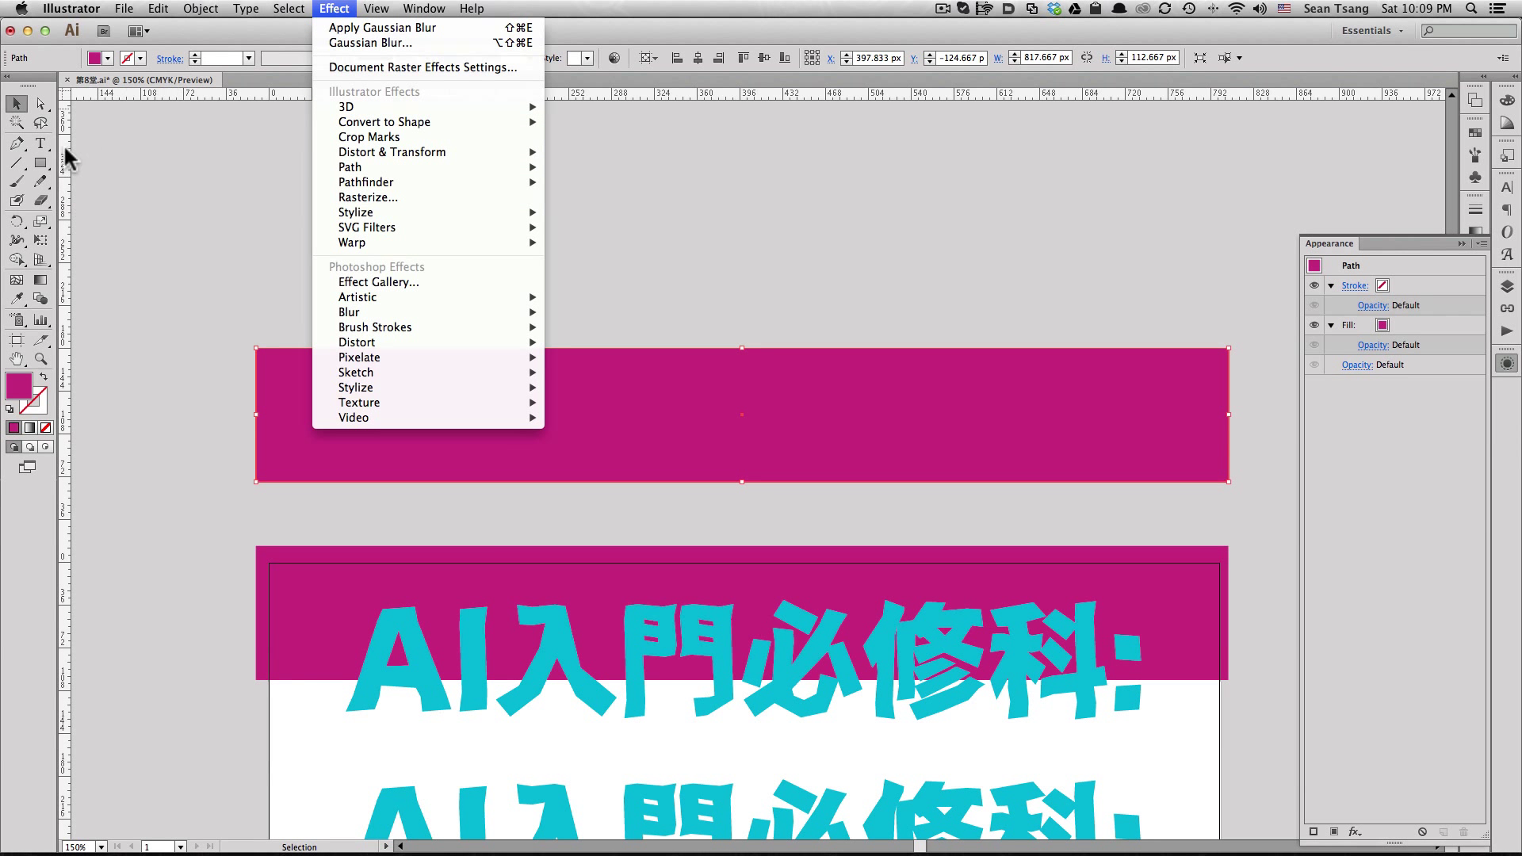
pyautogui.moveTo(356, 212)
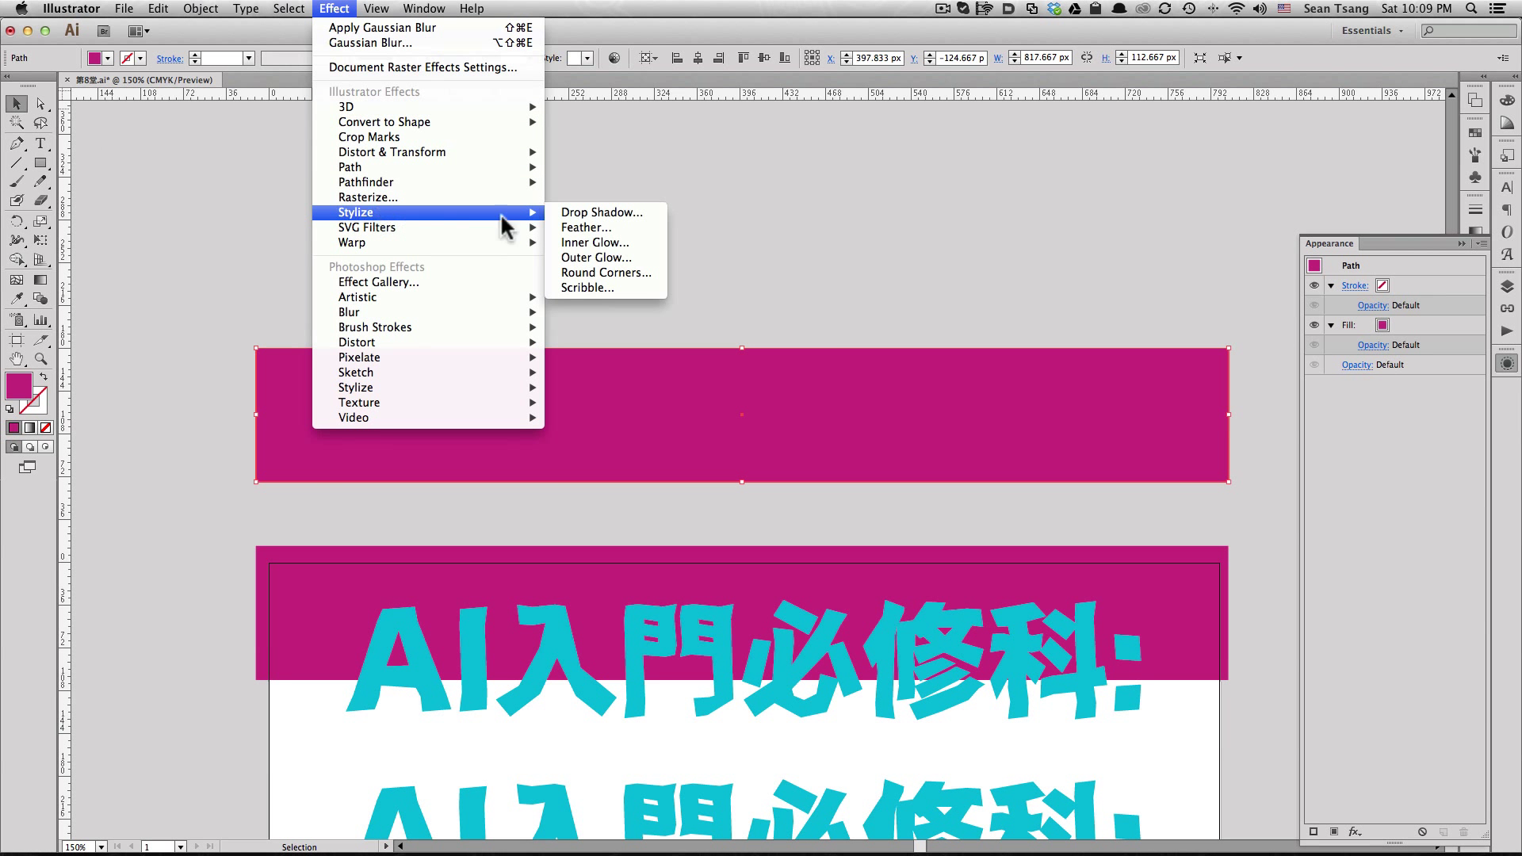
# Give the upper magenta band Round Corners with a 26 px radius
pyautogui.click(606, 272)
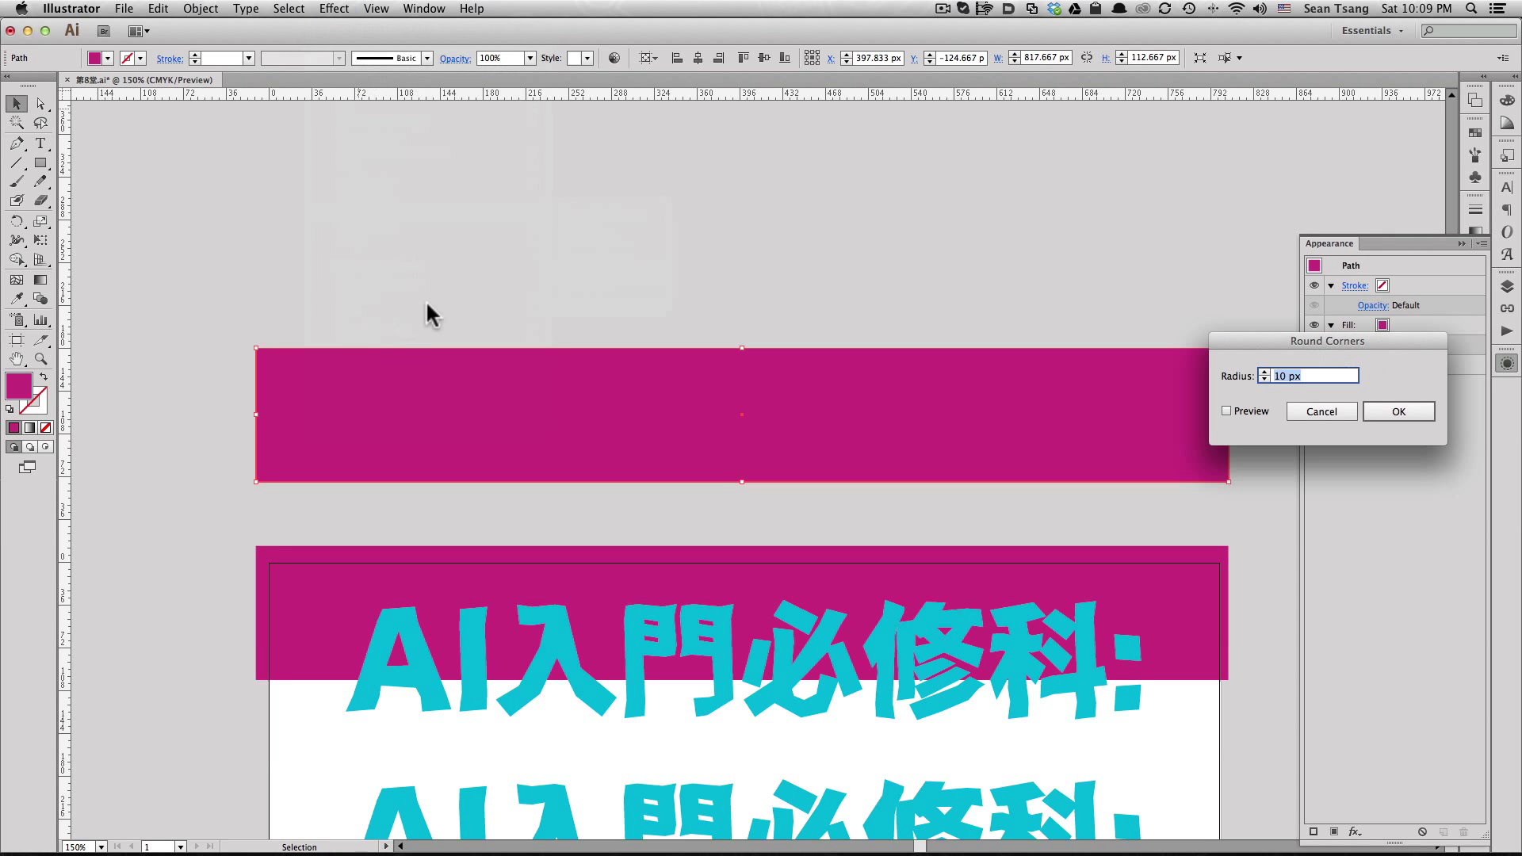
pyautogui.moveTo(1285, 340)
pyautogui.mouseDown()
pyautogui.moveTo(789, 203)
pyautogui.moveTo(635, 192)
pyautogui.mouseUp()
pyautogui.click(729, 273)
pyautogui.click(618, 225)
pyautogui.write('26 px')
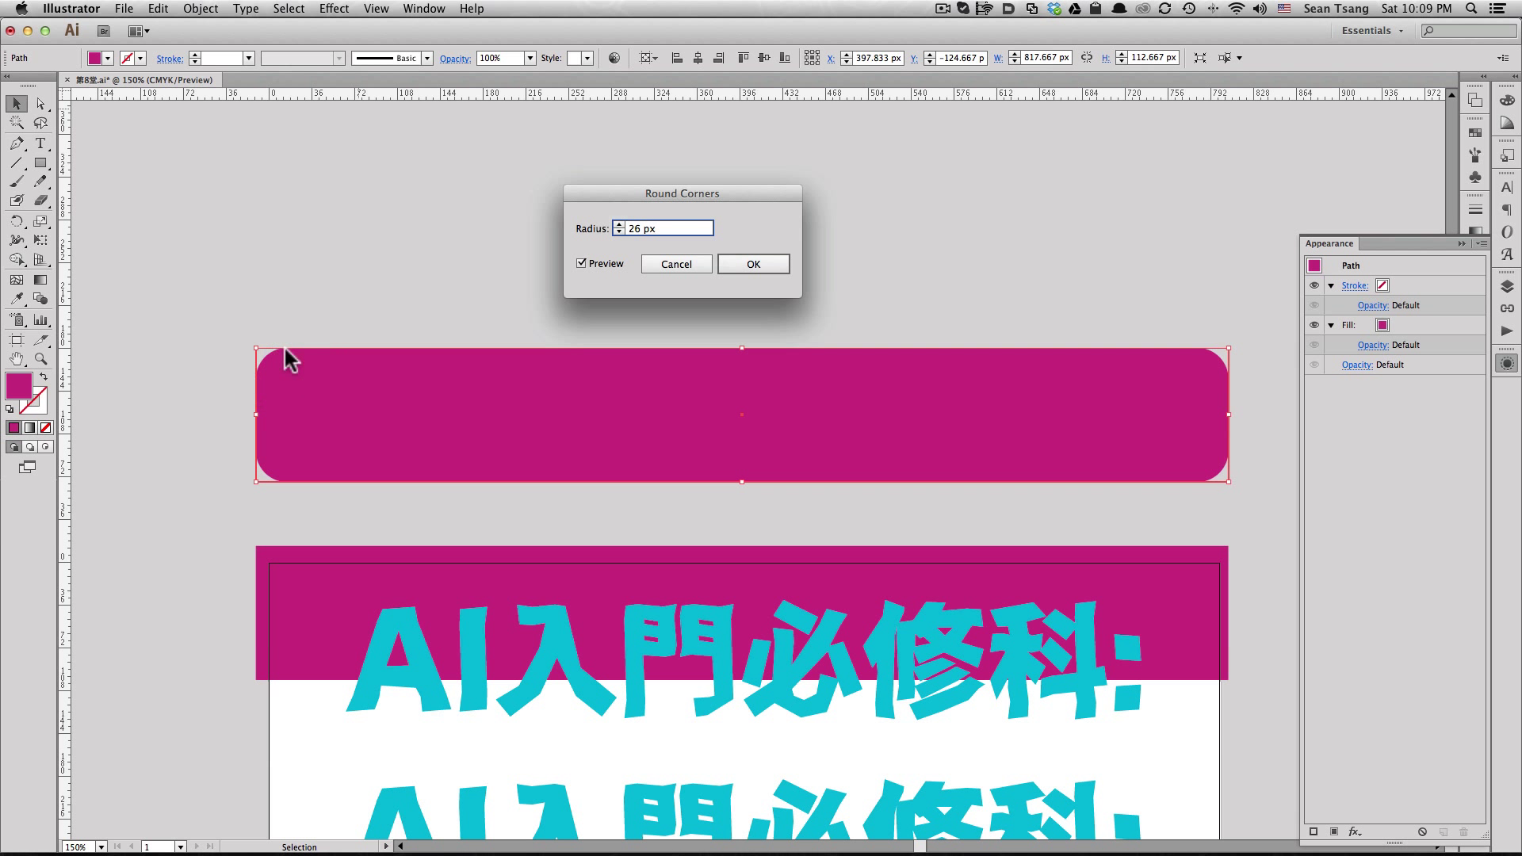
pyautogui.click(753, 266)
# Test narrowing the rounded band to inspect its ends, then undo the resize
pyautogui.moveTo(1228, 414); pyautogui.dragTo(546, 400)
pyautogui.click(428, 295)
pyautogui.moveTo(298, 317); pyautogui.dragTo(842, 399)
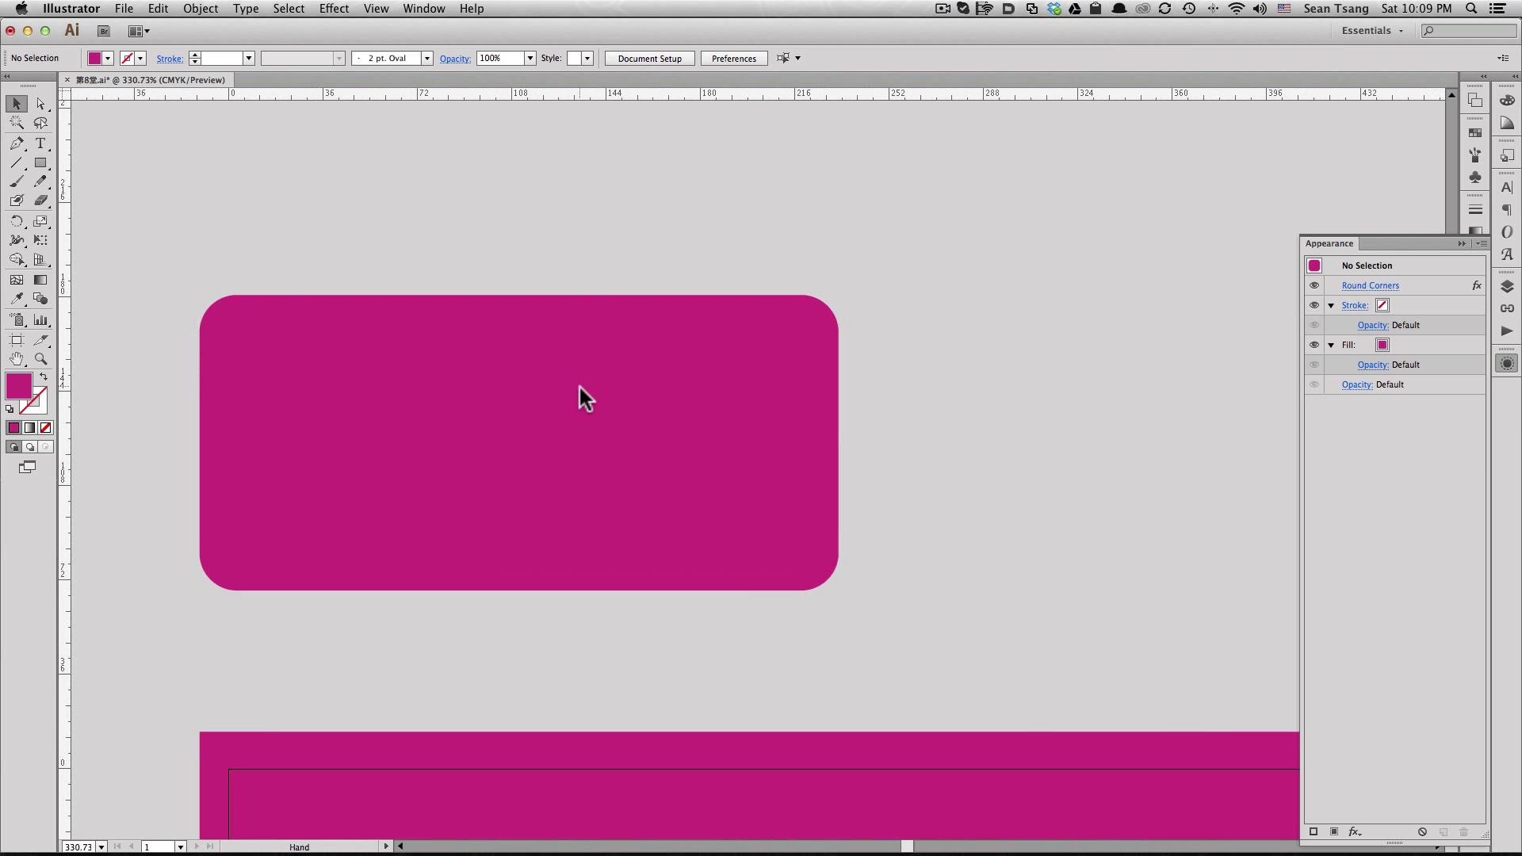
pyautogui.click(847, 398)
pyautogui.hotkey('ctrl', '-')
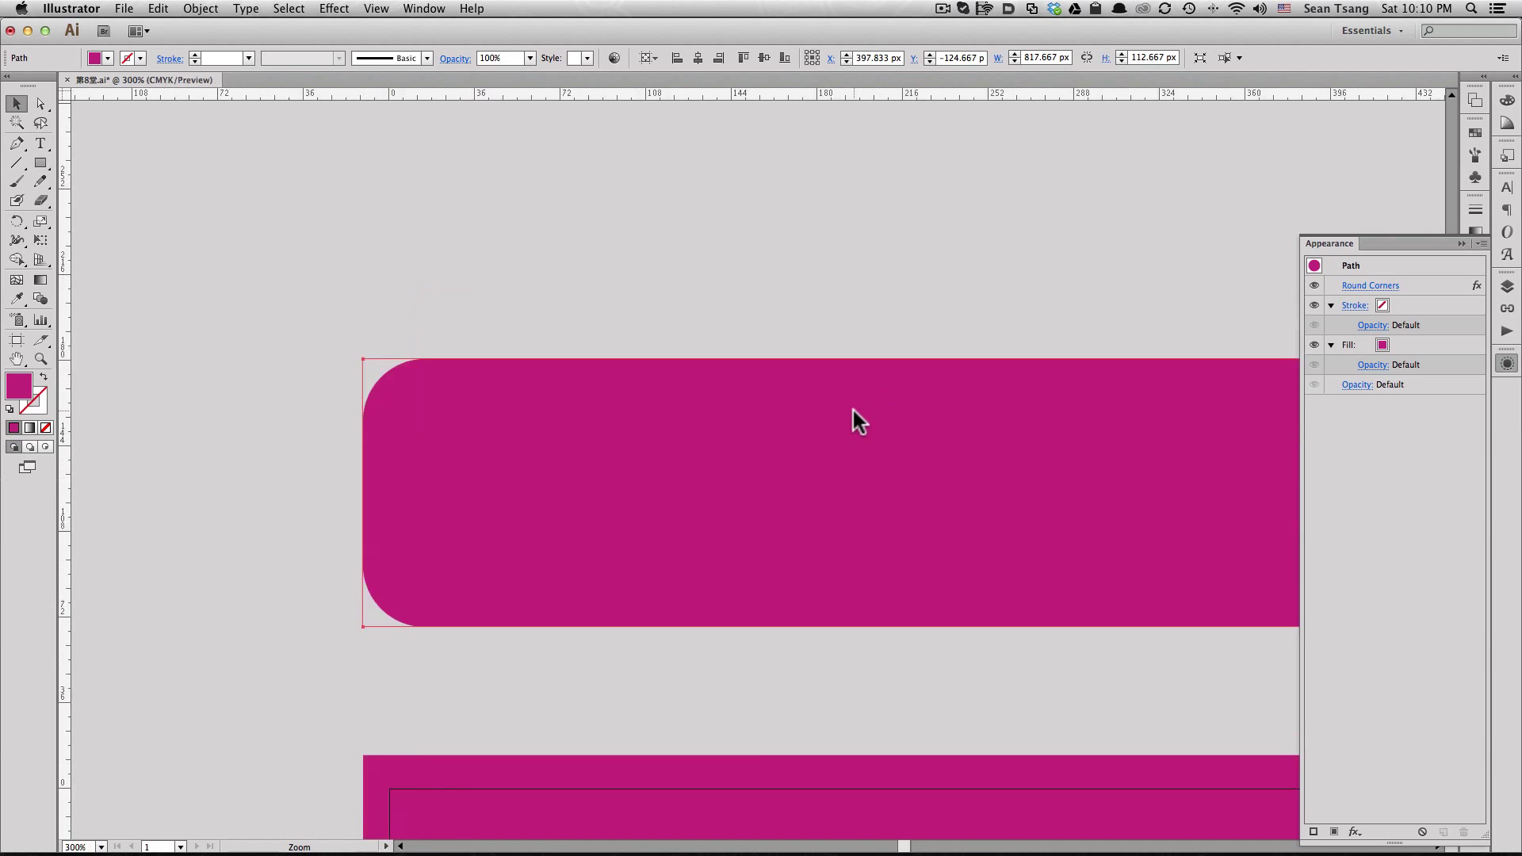
pyautogui.hotkey('ctrl', '-')
pyautogui.hscroll(10, 946, 492)
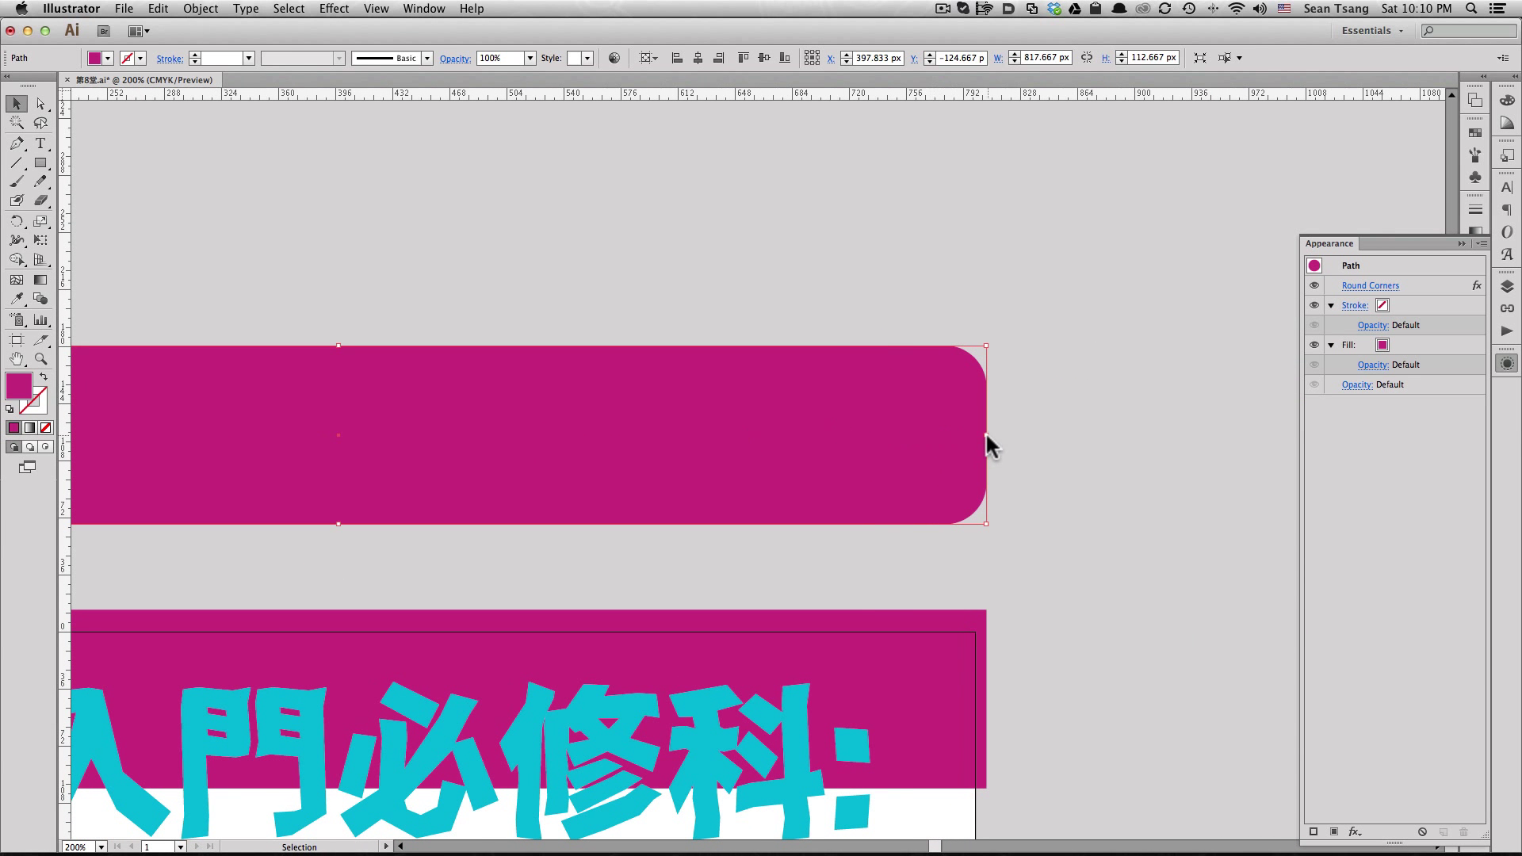
pyautogui.moveTo(987, 432); pyautogui.dragTo(578, 427)
pyautogui.hscroll(-10, 842, 422)
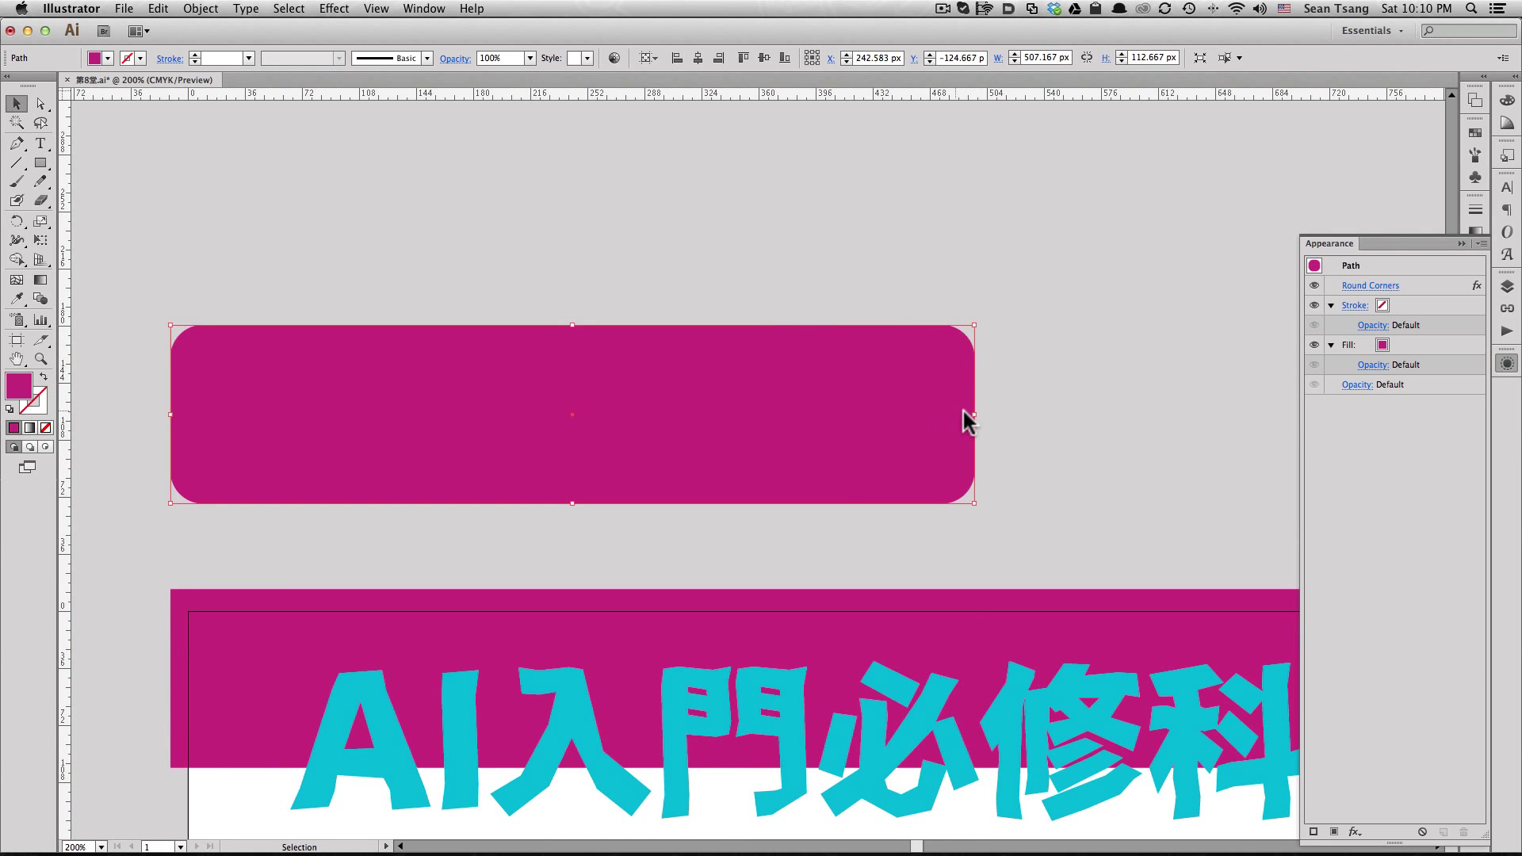
pyautogui.hotkey('ctrl', 'z')
# Zoom out to 150% and look through the General Preferences without changing them
pyautogui.hotkey('ctrl', '-')
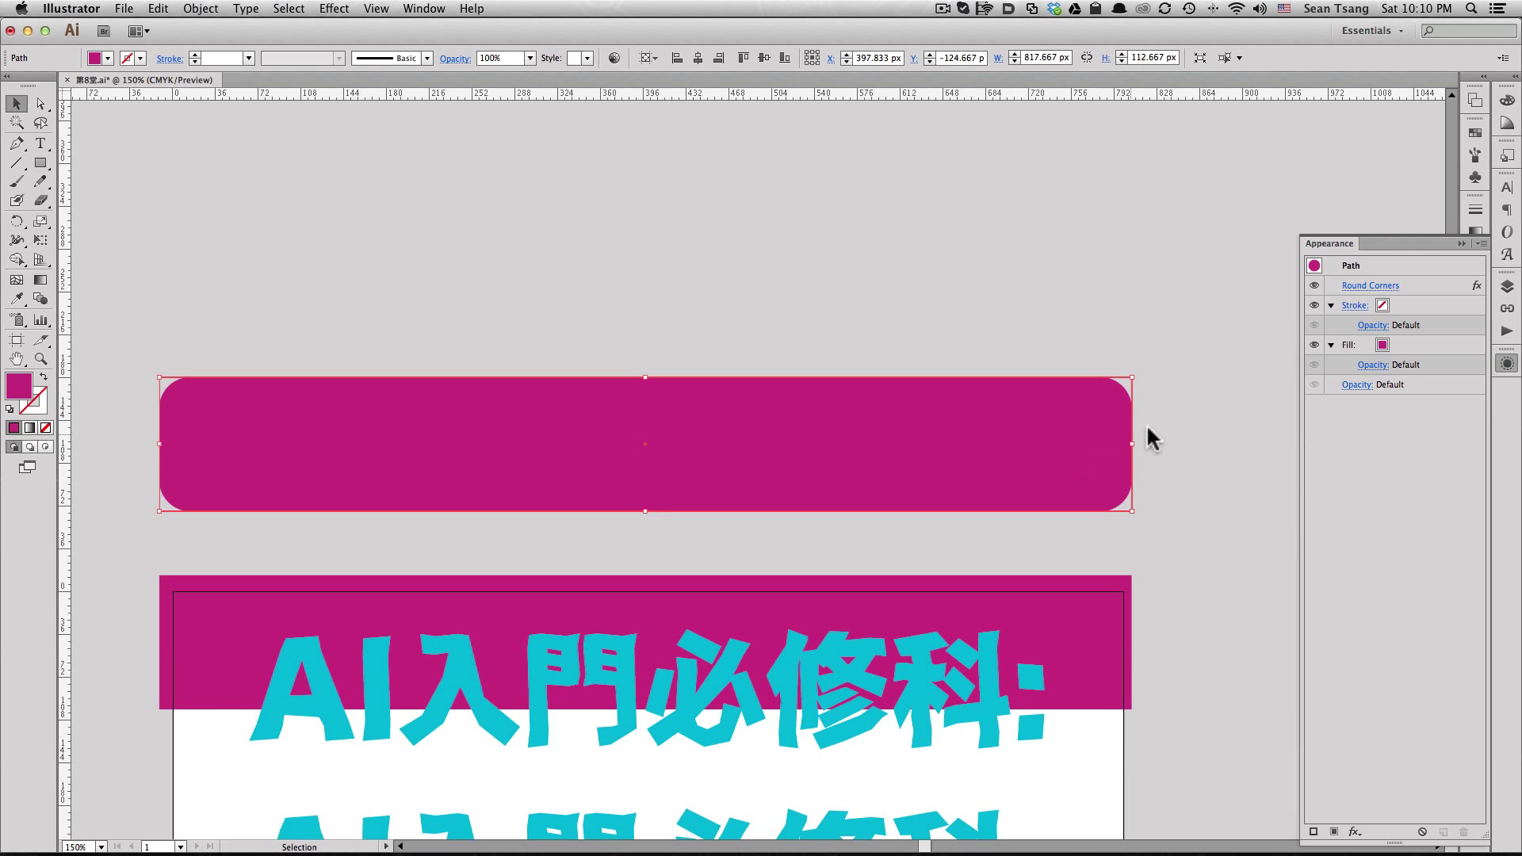
pyautogui.moveTo(884, 498); pyautogui.dragTo(893, 482)
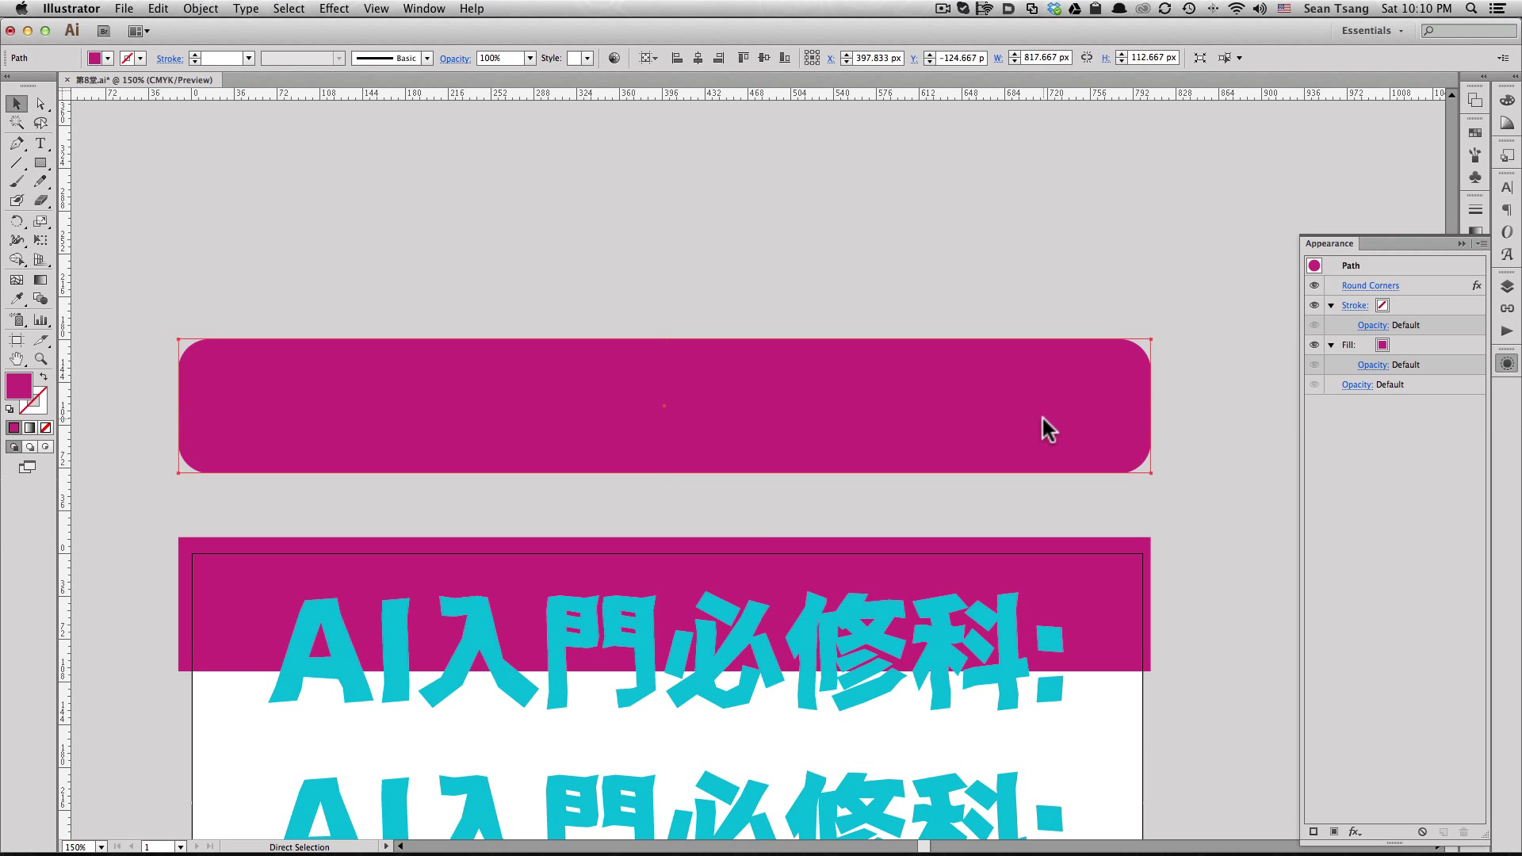
pyautogui.hotkey('ctrl', 'k')
pyautogui.moveTo(737, 292); pyautogui.dragTo(700, 261)
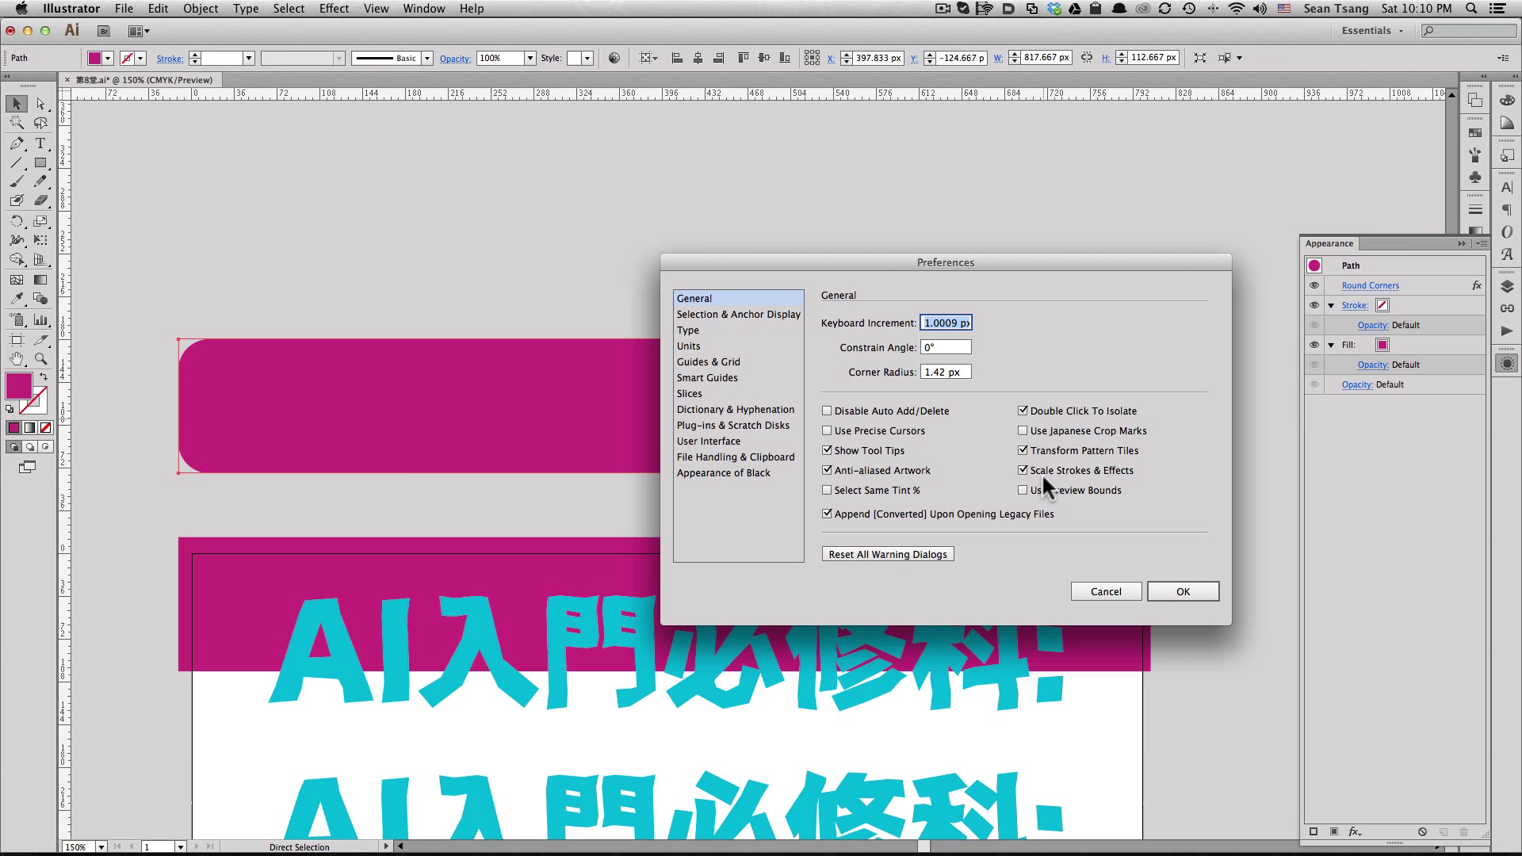
pyautogui.click(1124, 591)
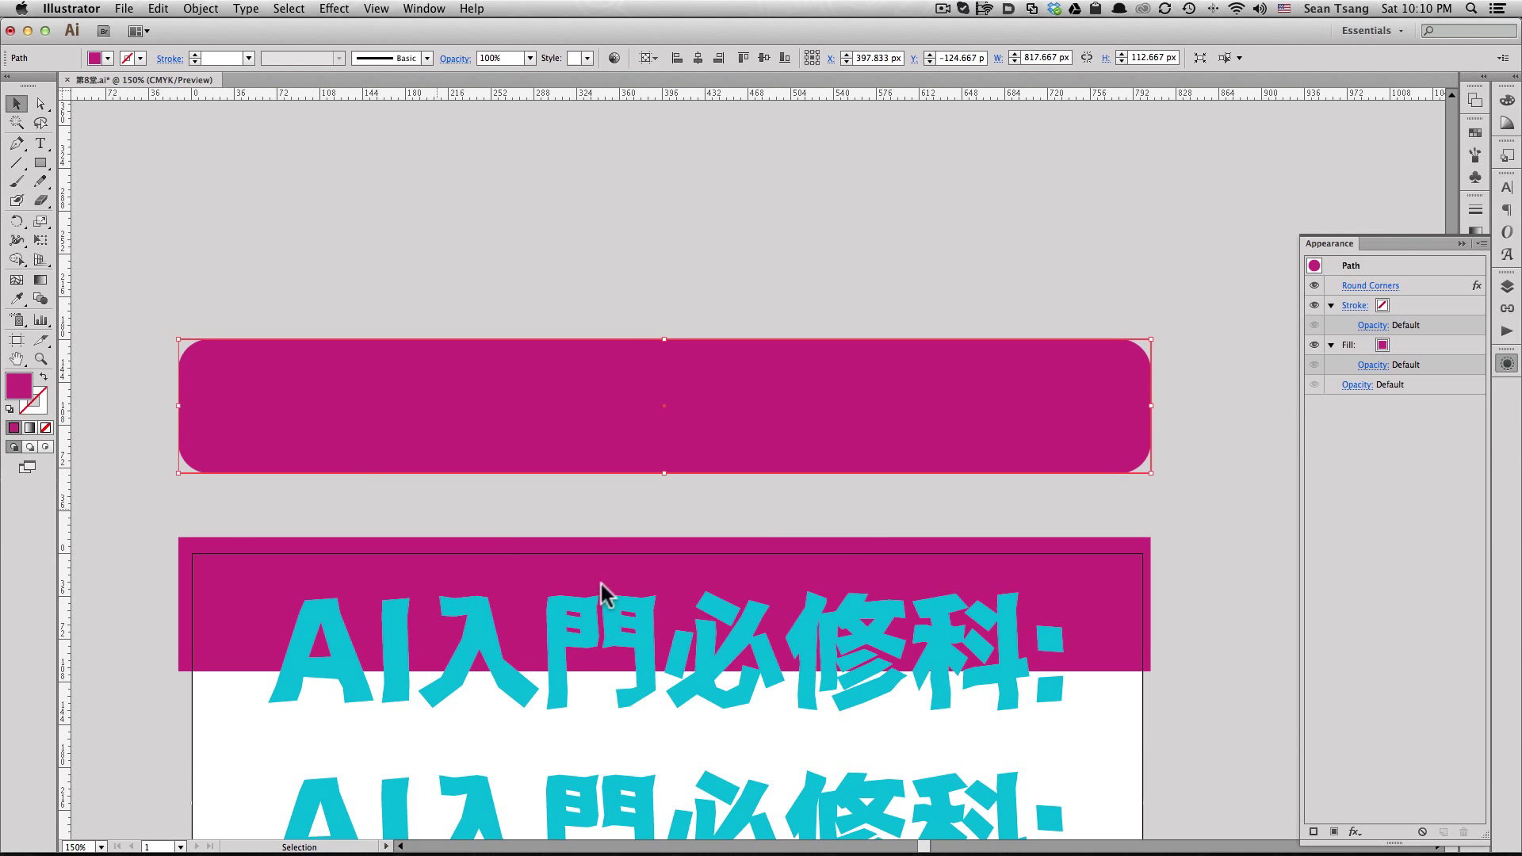
# Copy the cyan title up over the rounded band and give it a 10 px Gaussian Blur
pyautogui.moveTo(603, 594); pyautogui.dragTo(603, 218)
pyautogui.click(334, 8)
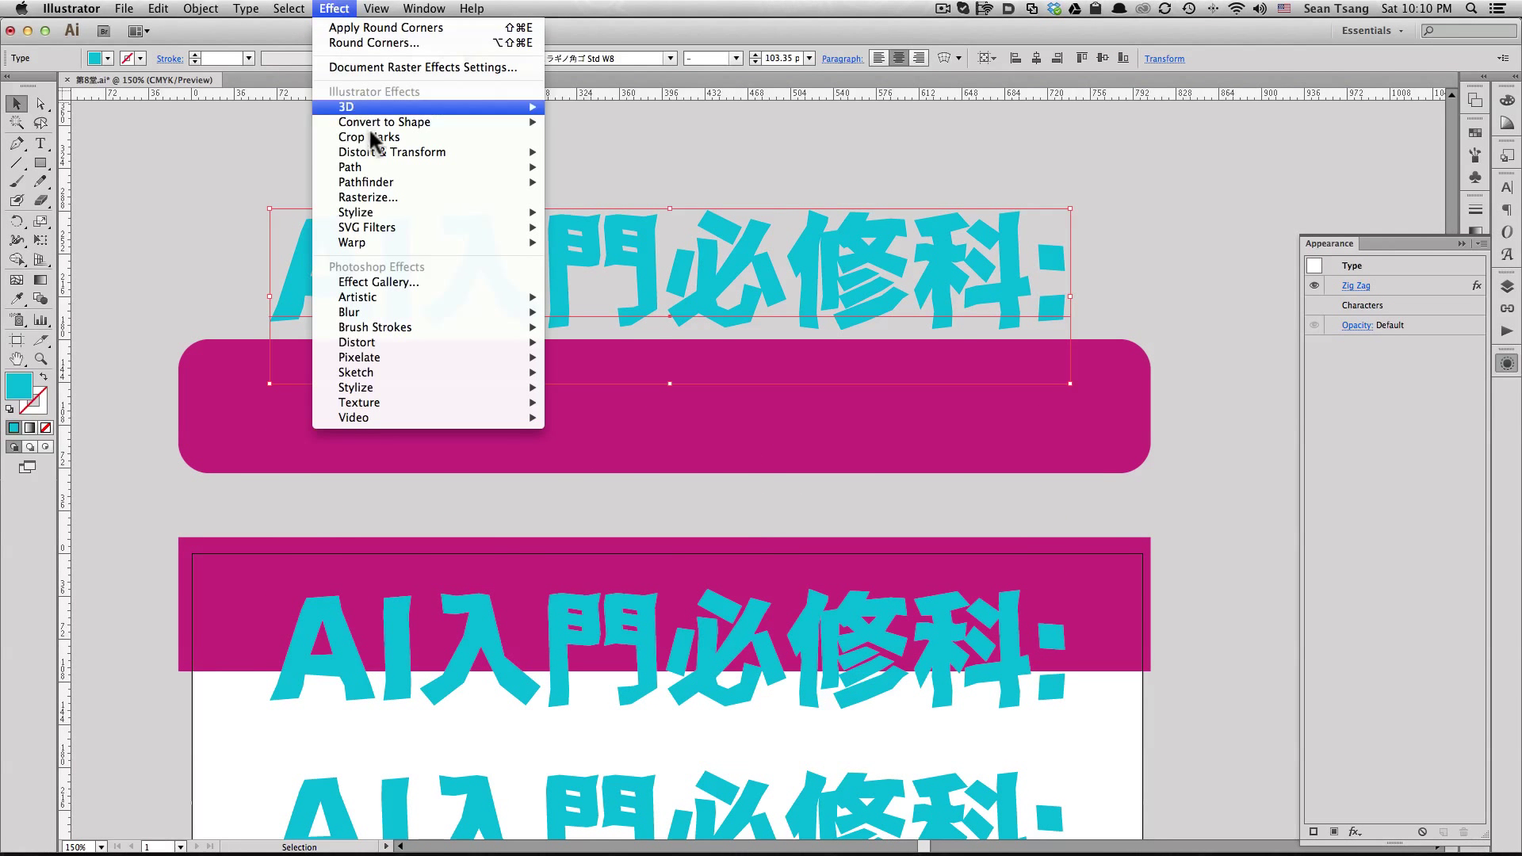
pyautogui.click(596, 309)
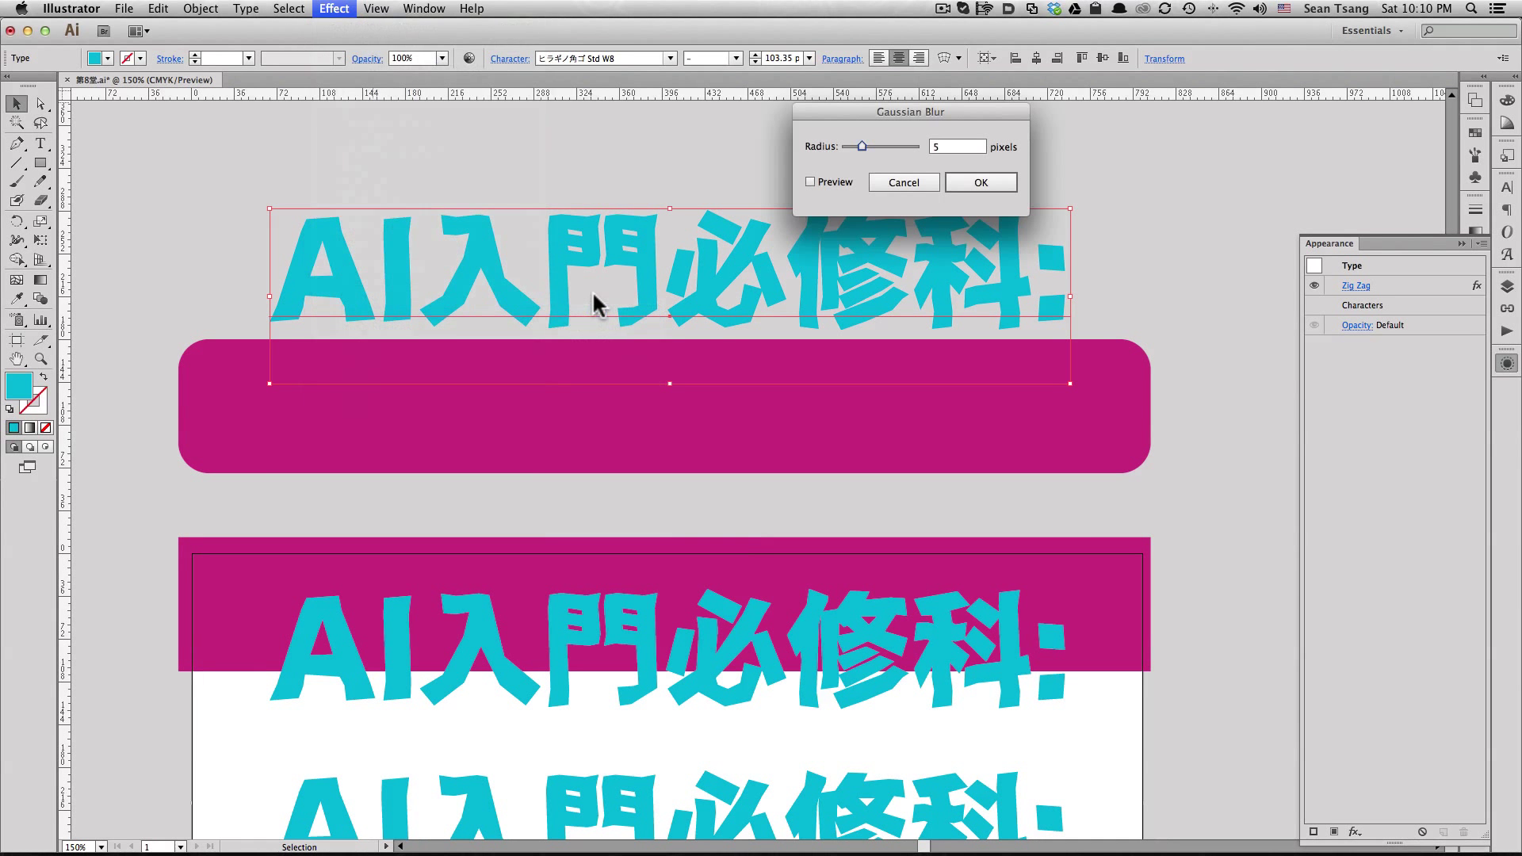
pyautogui.doubleClick(951, 146)
pyautogui.write('10')
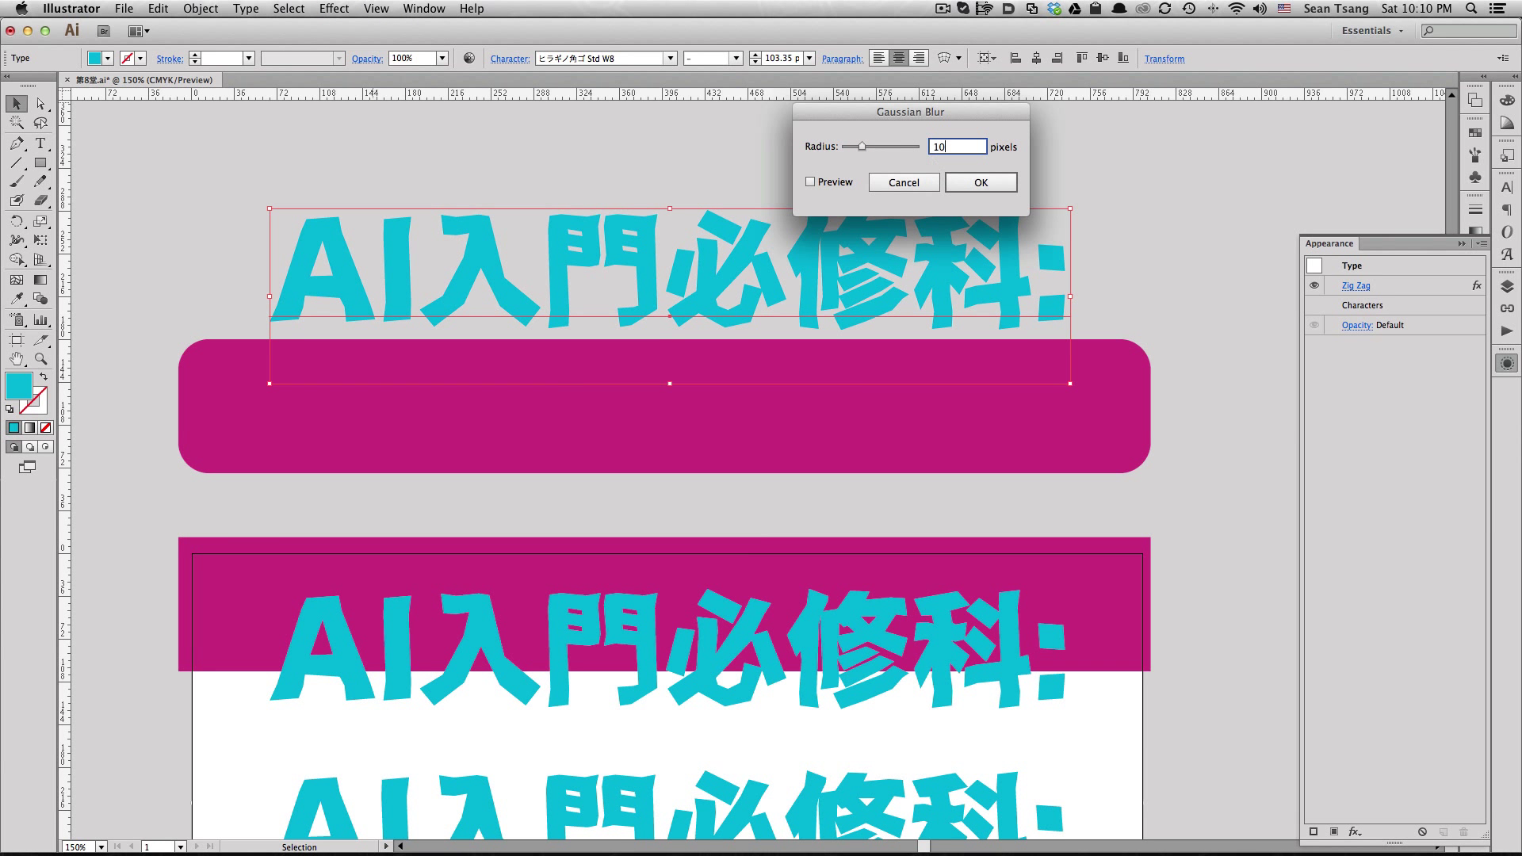
pyautogui.press('Return')
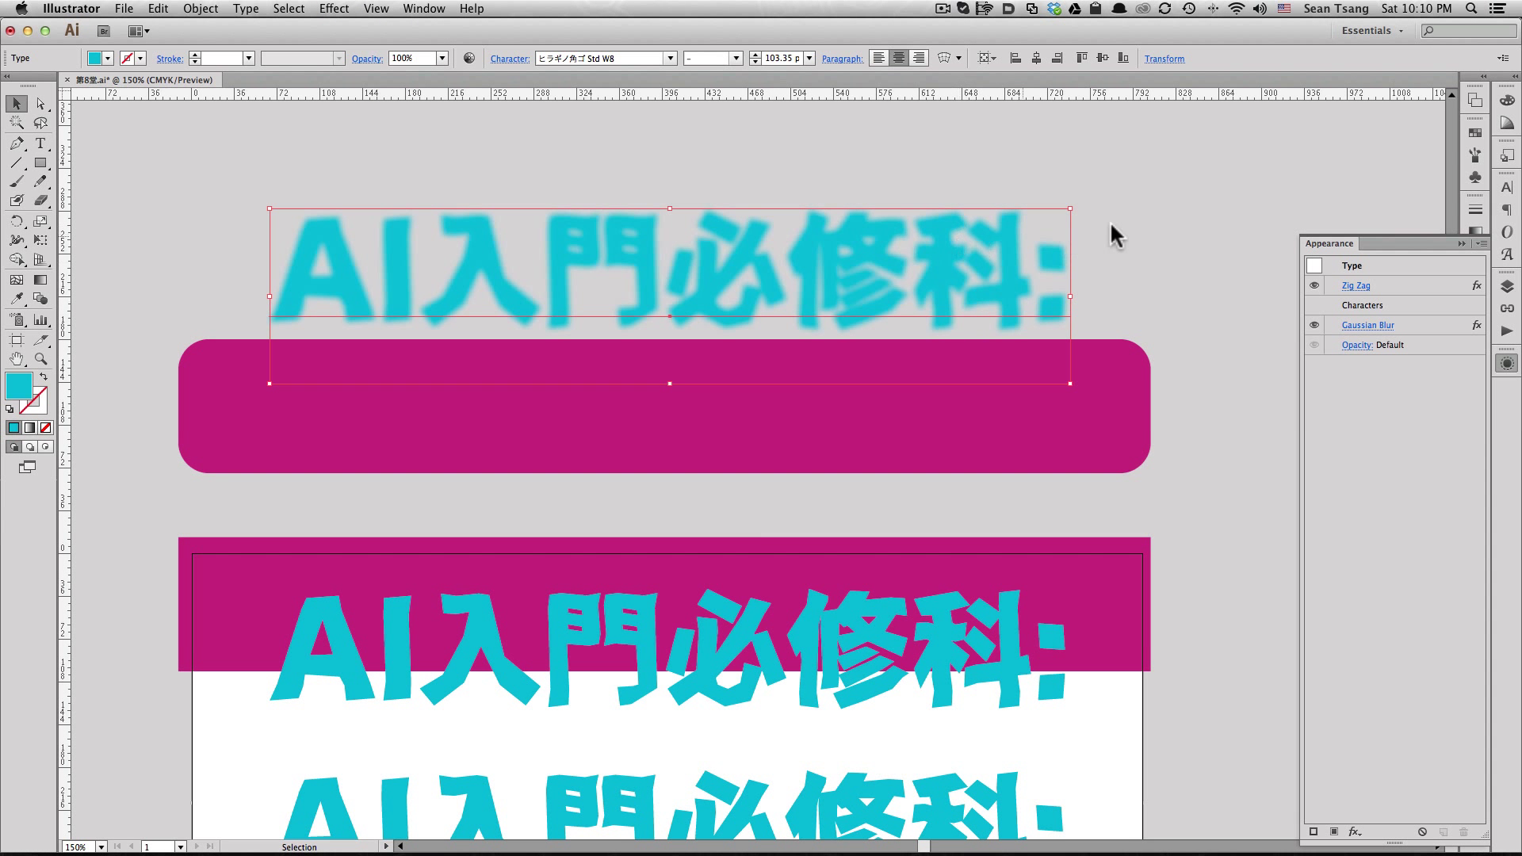
# Test shrinking the blurred title to about 27 pt, then undo it
pyautogui.moveTo(1071, 208)
pyautogui.mouseDown()
pyautogui.moveTo(481, 337)
pyautogui.moveTo(412, 300)
pyautogui.mouseUp()
pyautogui.click(367, 245)
pyautogui.scroll(3, 367, 245)
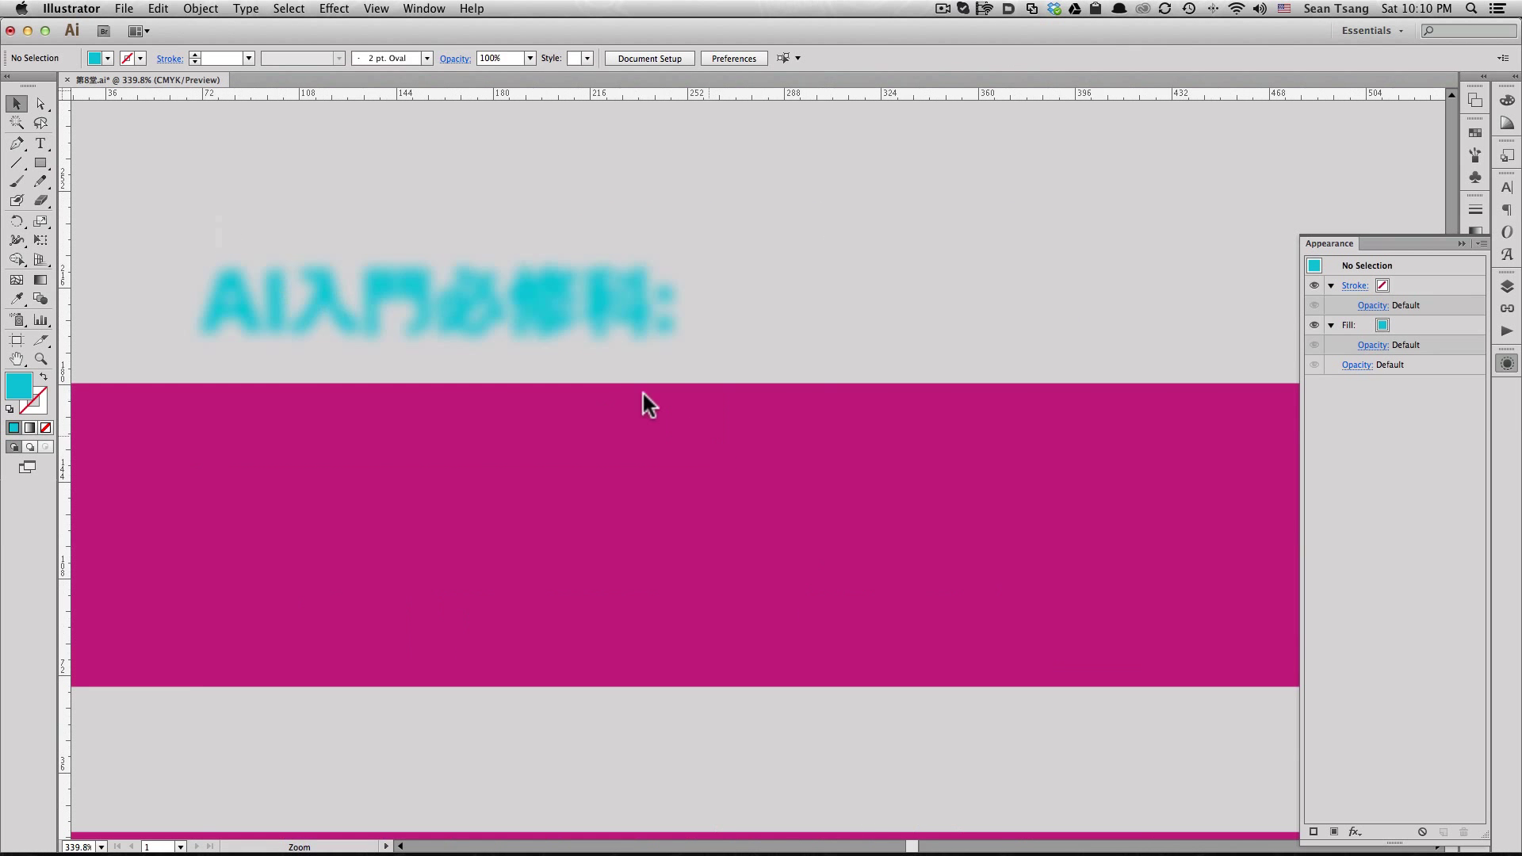
pyautogui.click(633, 312)
pyautogui.press('super+z')
pyautogui.press('super+z')
pyautogui.press('super+z')
pyautogui.press('super+z')
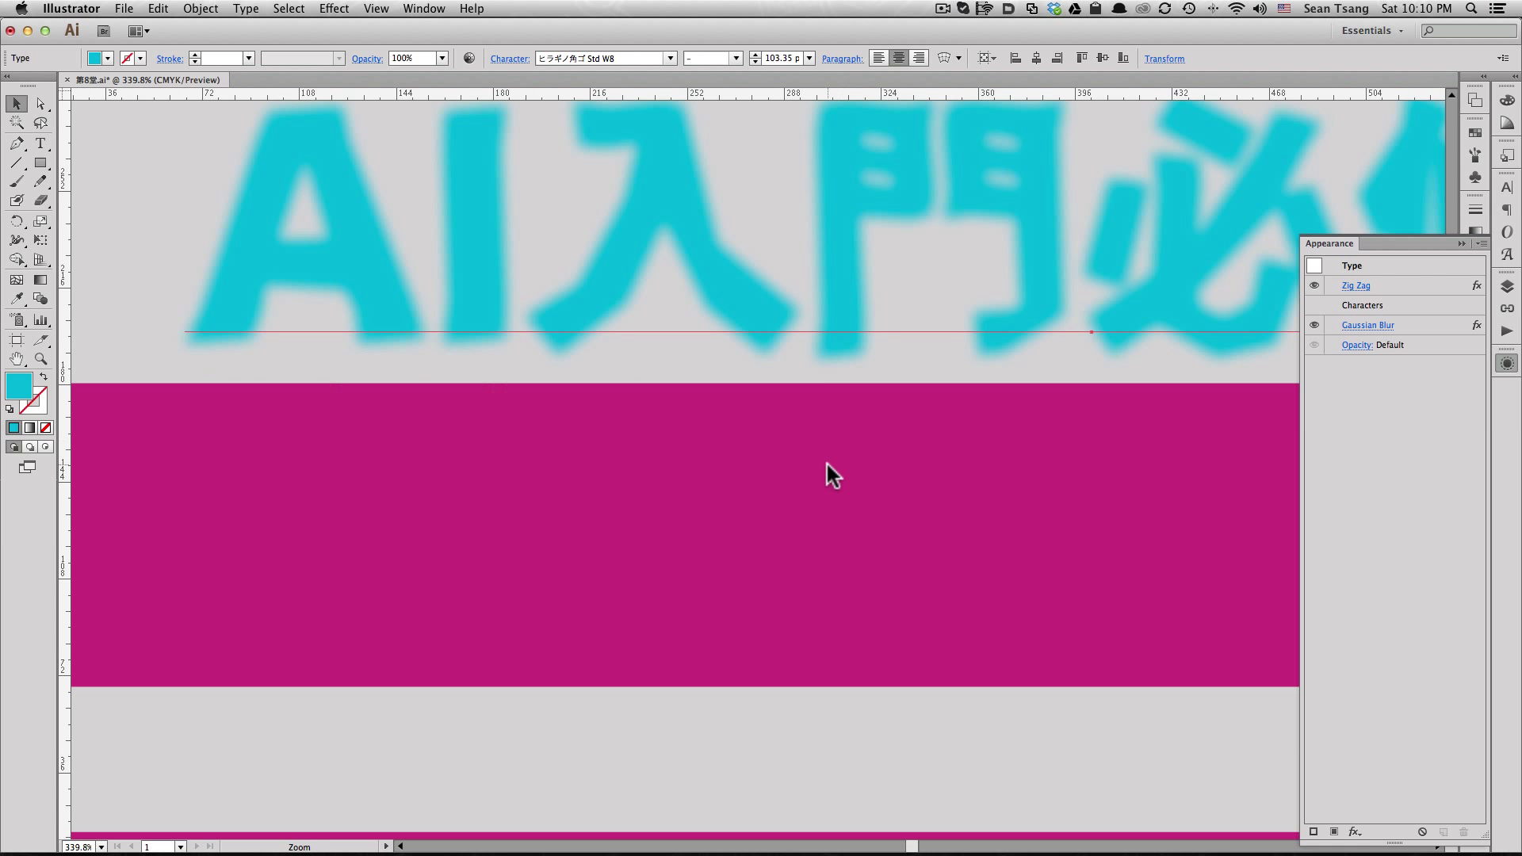
# Turn off Scale Strokes & Effects and shrink the blurred title to 19.68 pt
pyautogui.press('super+k')
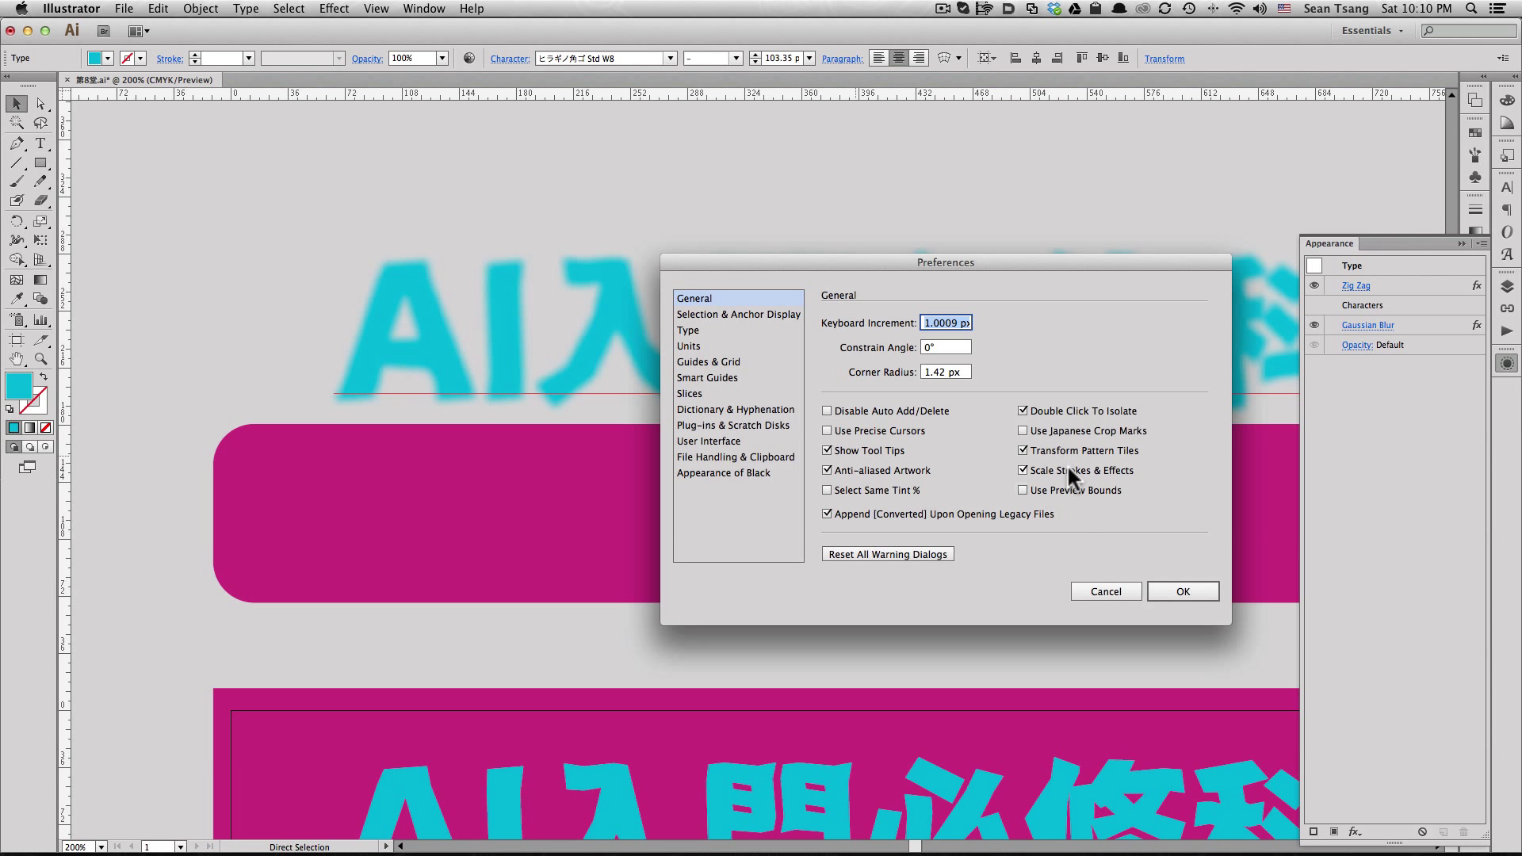
pyautogui.click(1027, 471)
pyautogui.click(1183, 591)
pyautogui.press('super+minus')
pyautogui.moveTo(1191, 333); pyautogui.dragTo(543, 476)
pyautogui.click(639, 341)
pyautogui.click(496, 487)
pyautogui.moveTo(574, 406); pyautogui.dragTo(606, 508)
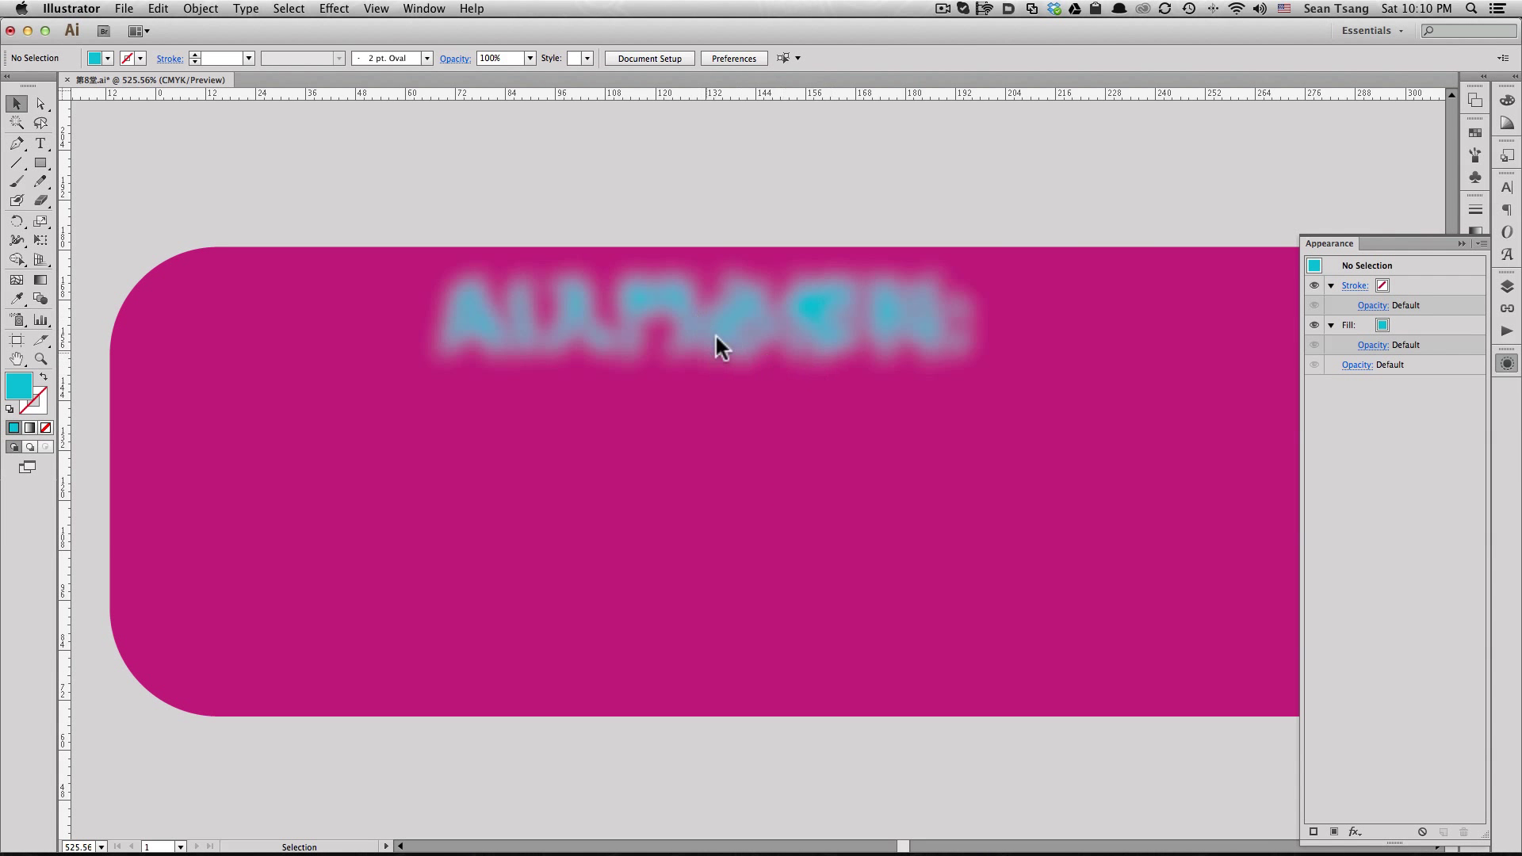
# Open the small title's Gaussian Blur settings and cancel without changes
pyautogui.click(930, 328)
pyautogui.doubleClick(1372, 326)
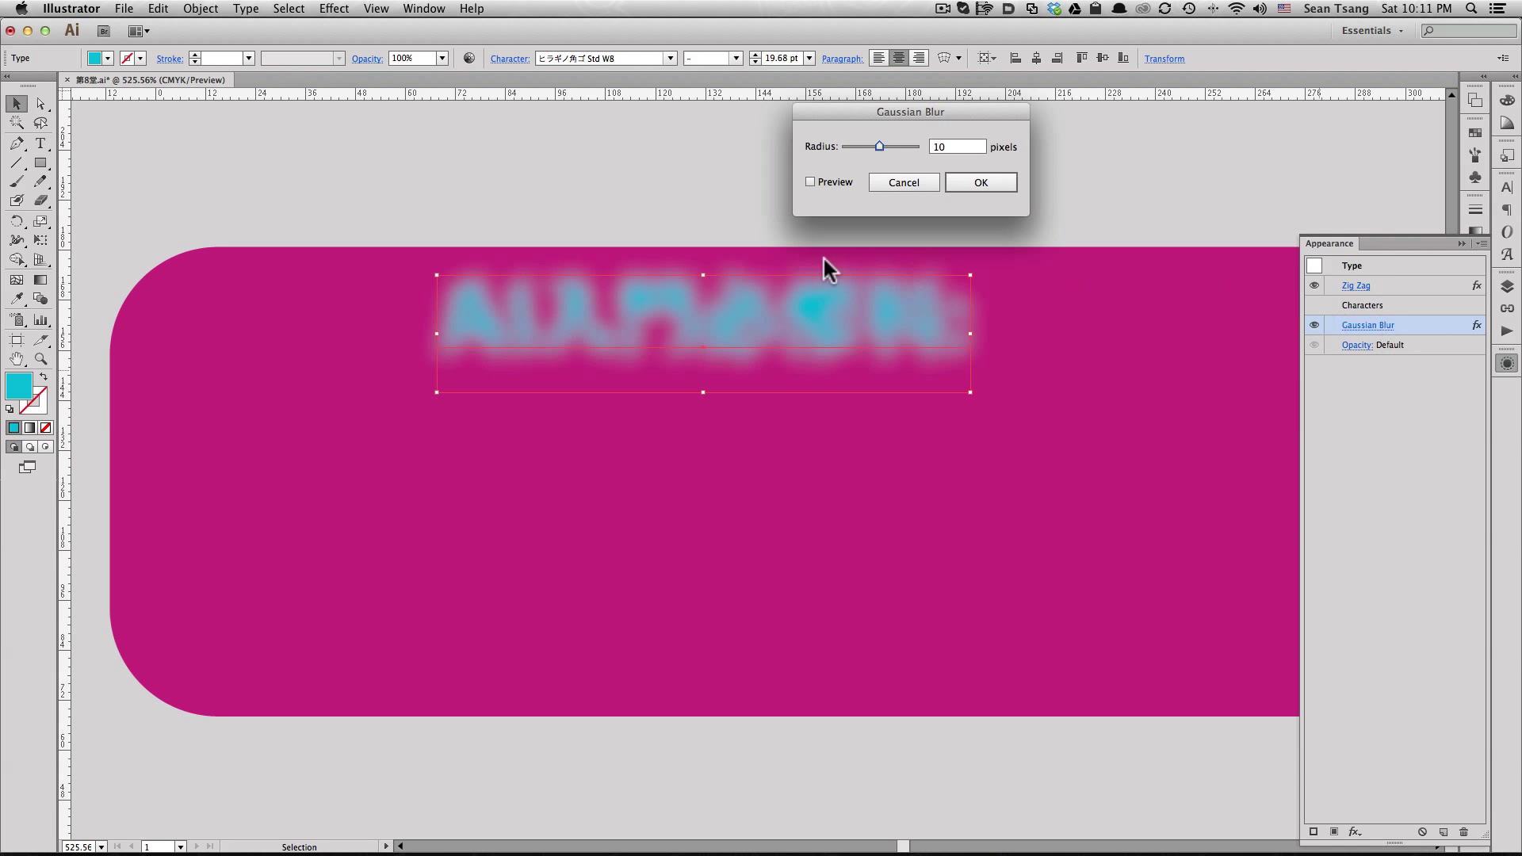
pyautogui.click(921, 180)
# Narrow the magenta rounded band to about 281 px wide
pyautogui.press('super+minus')
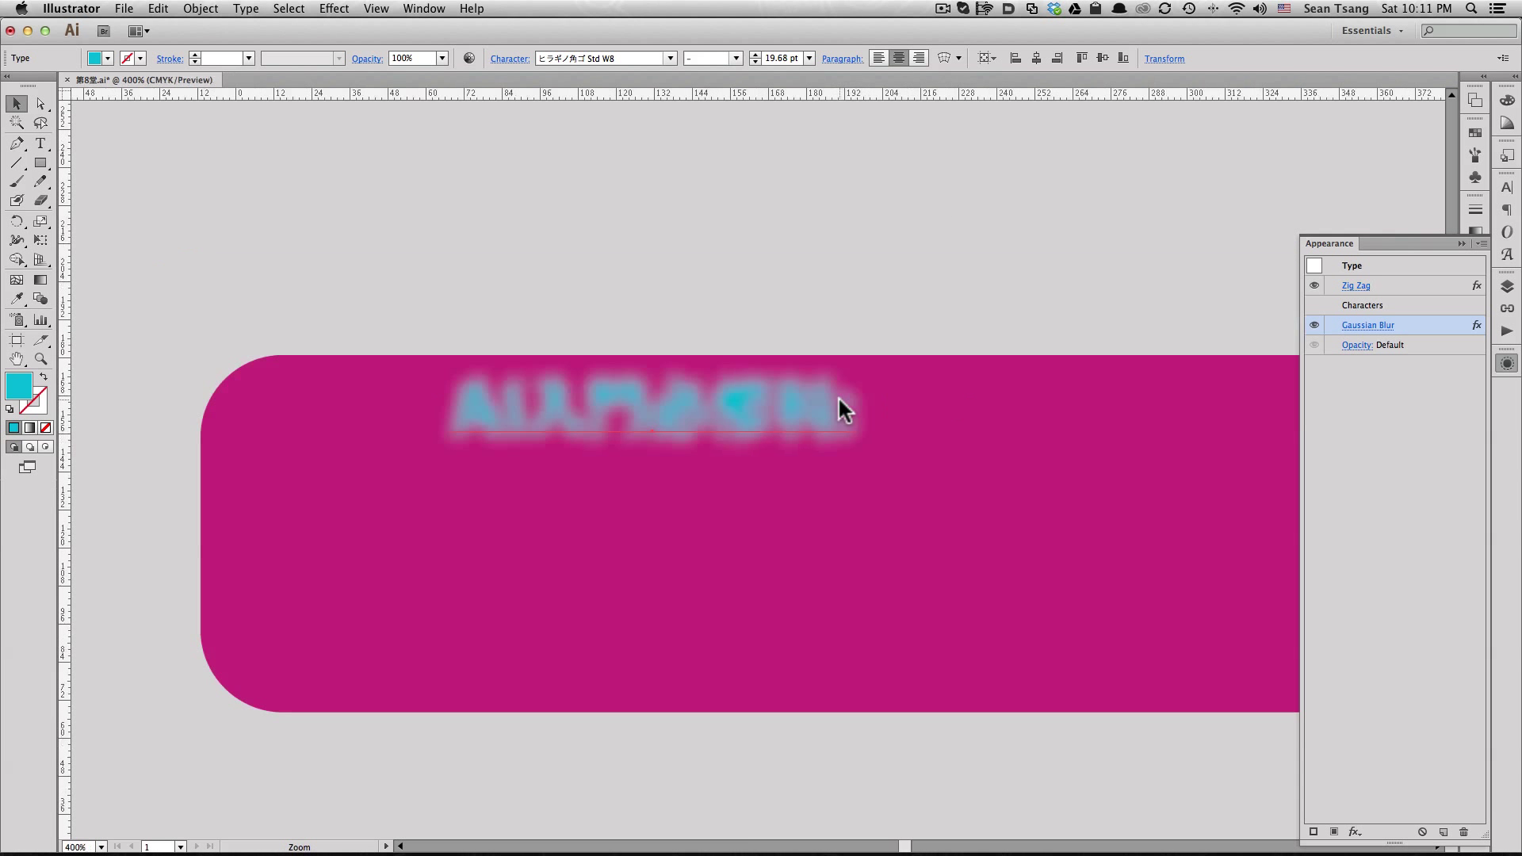
pyautogui.press('super+minus')
pyautogui.press('super+minus')
pyautogui.click(722, 485)
pyautogui.click(736, 524)
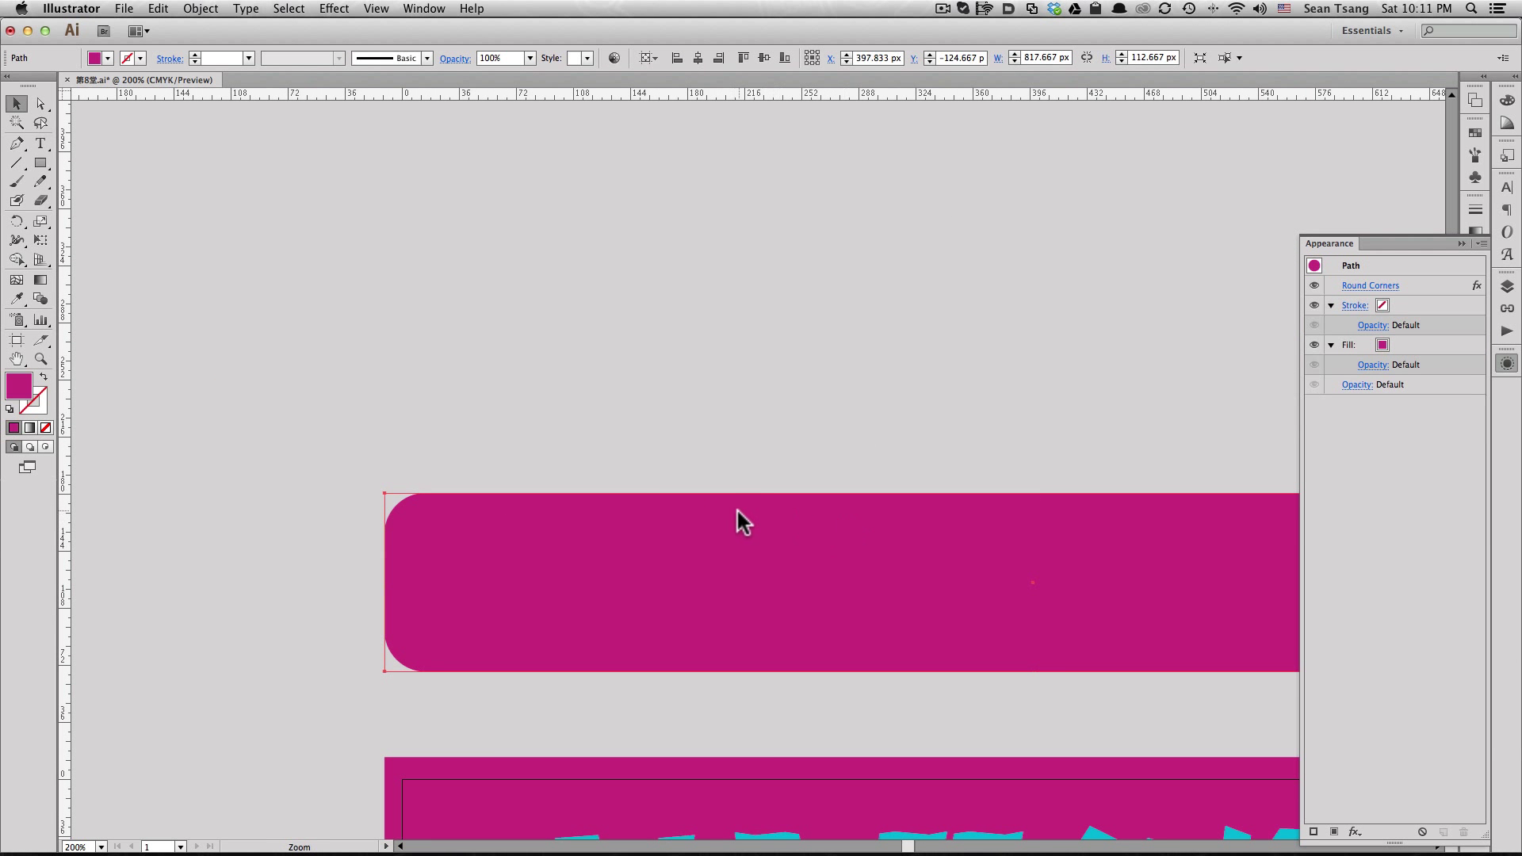
pyautogui.press('super+minus')
pyautogui.press('super+minus')
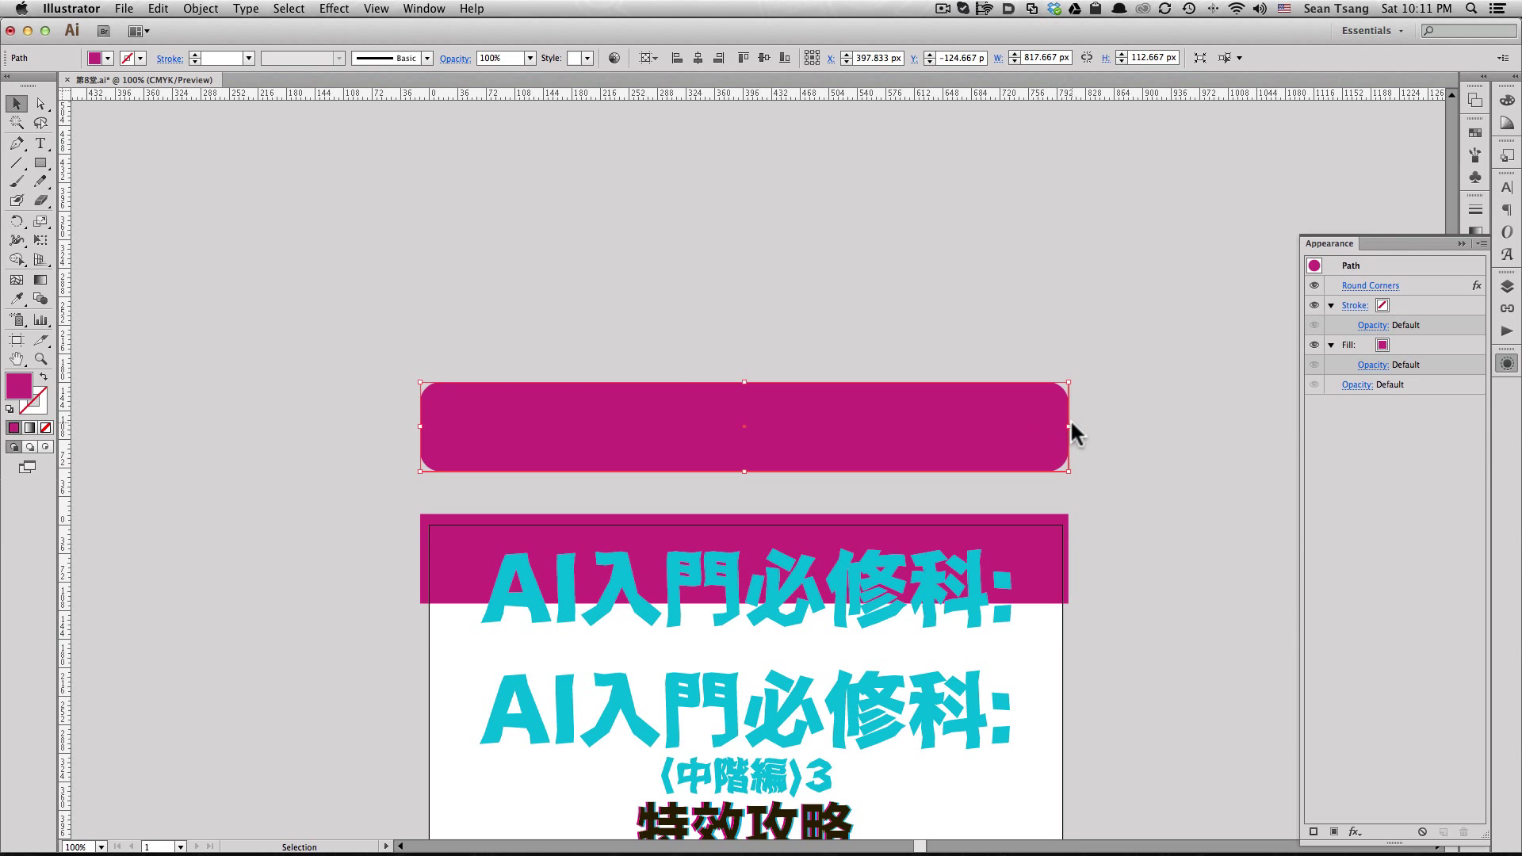
pyautogui.moveTo(1070, 435); pyautogui.dragTo(639, 432)
pyautogui.click(404, 377)
pyautogui.moveTo(404, 377); pyautogui.dragTo(750, 441)
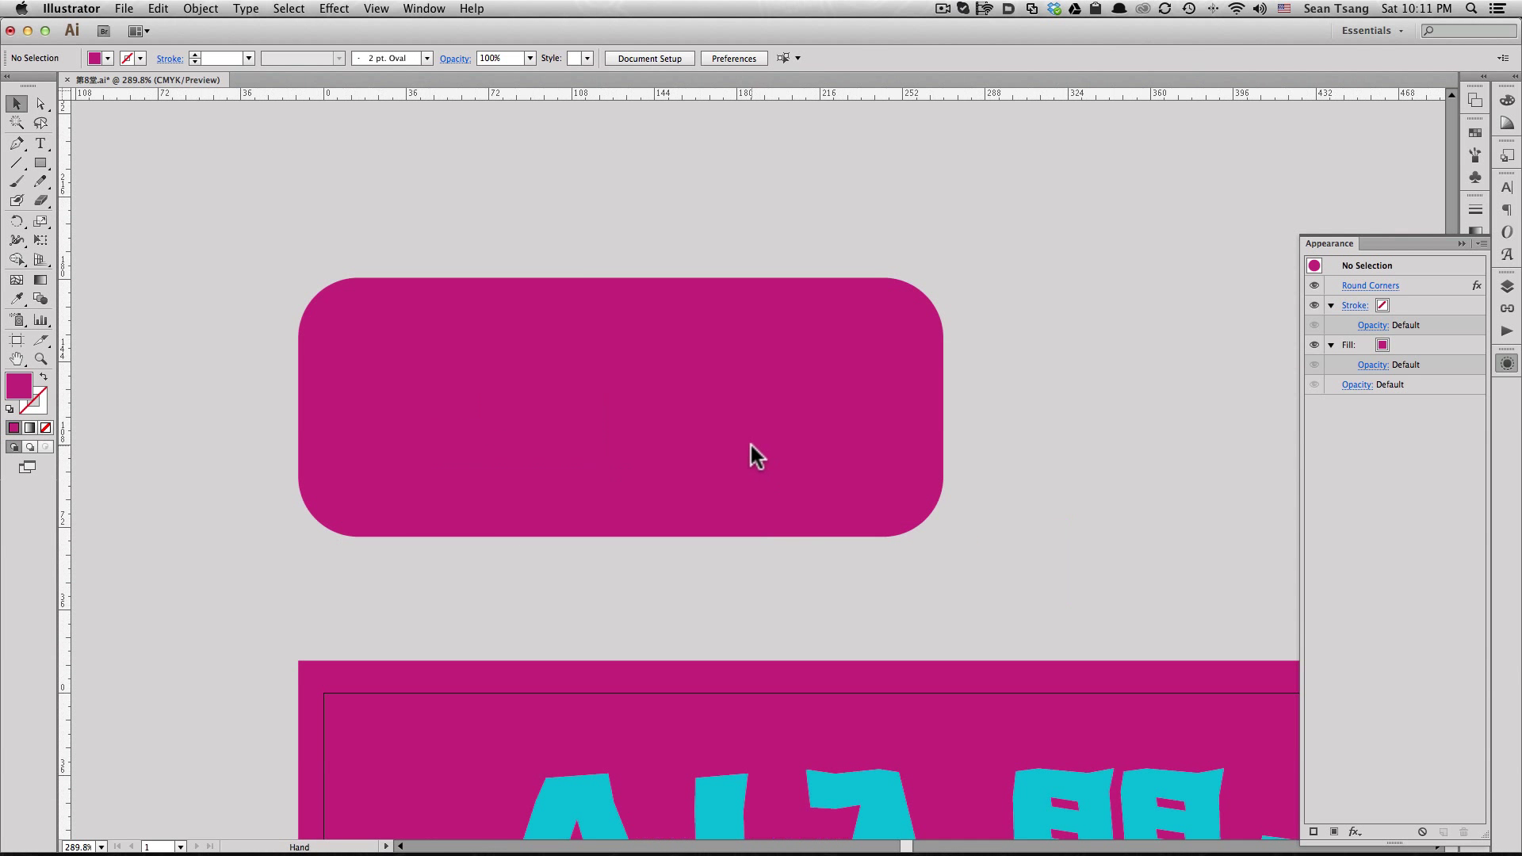
# Re-enable Scale Strokes & Effects in General Preferences and reselect the rounded band
pyautogui.hotkey('ctrl', 'k')
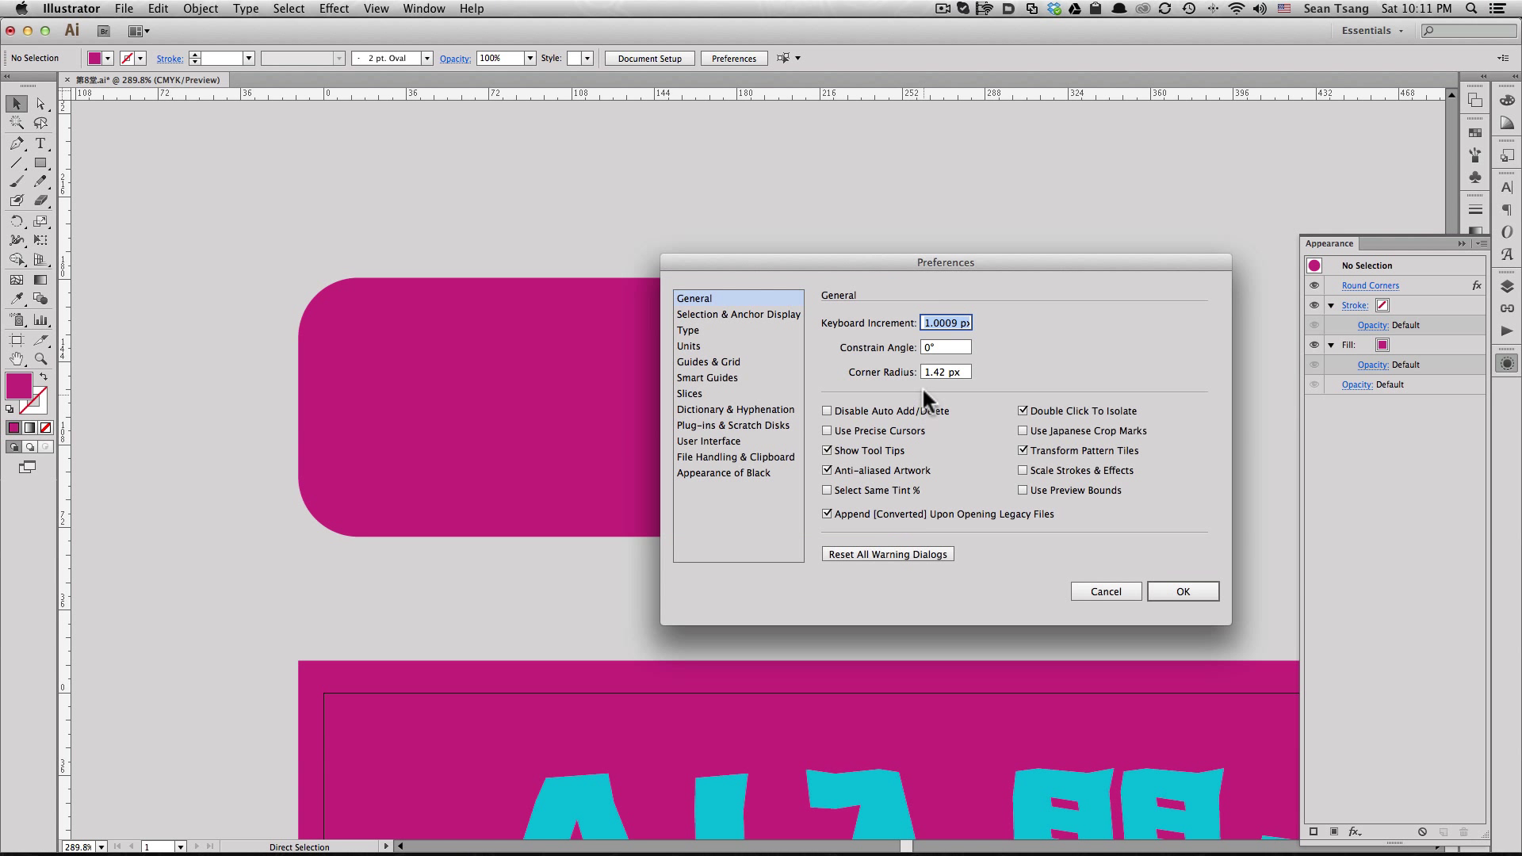
pyautogui.click(1075, 471)
pyautogui.click(1185, 592)
pyautogui.click(901, 398)
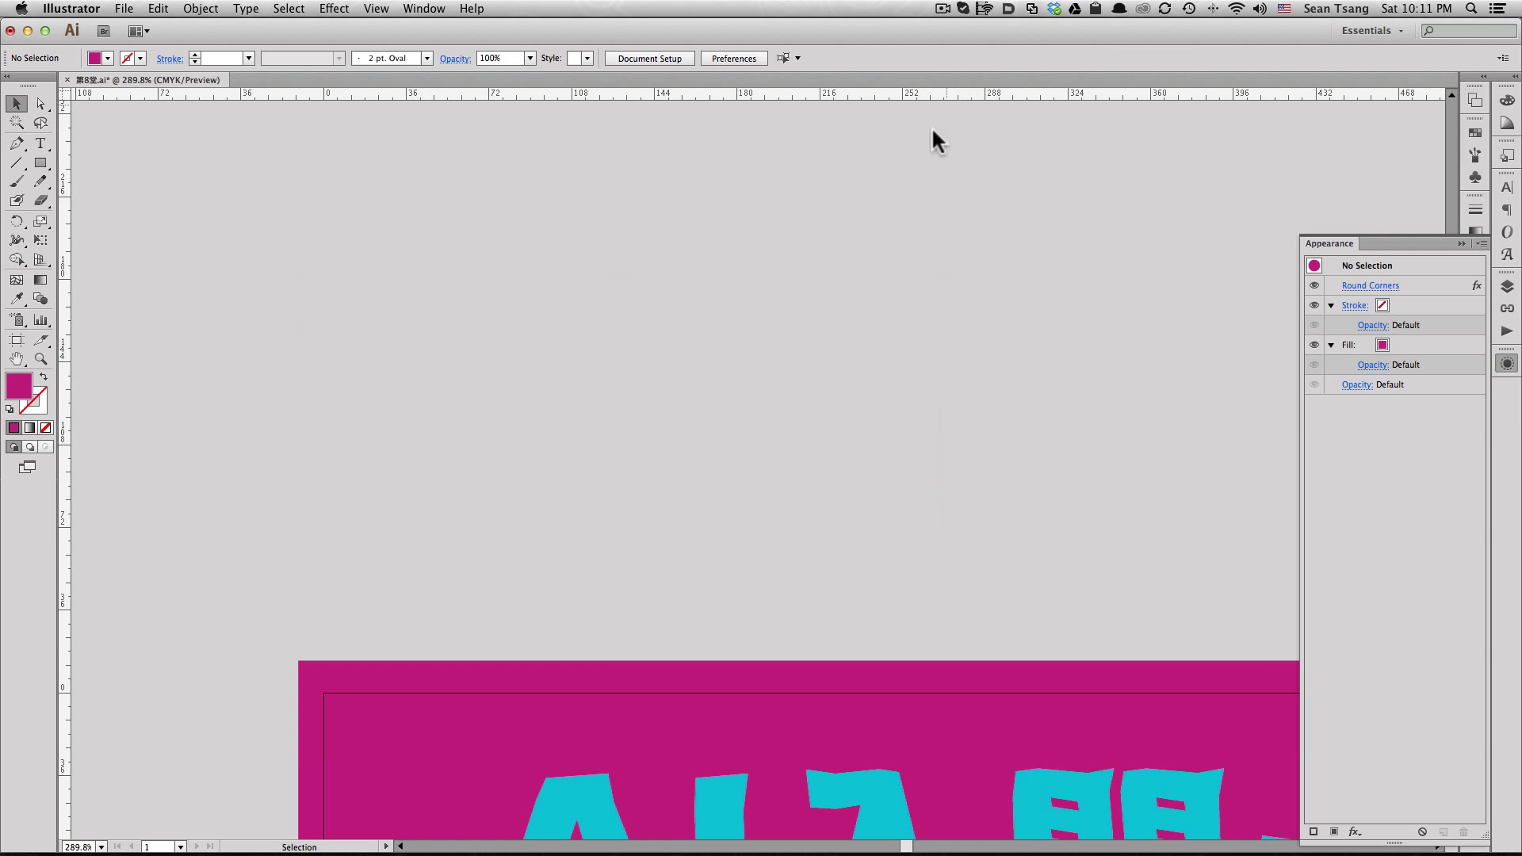
pyautogui.click(513, 298)
pyautogui.click(333, 10)
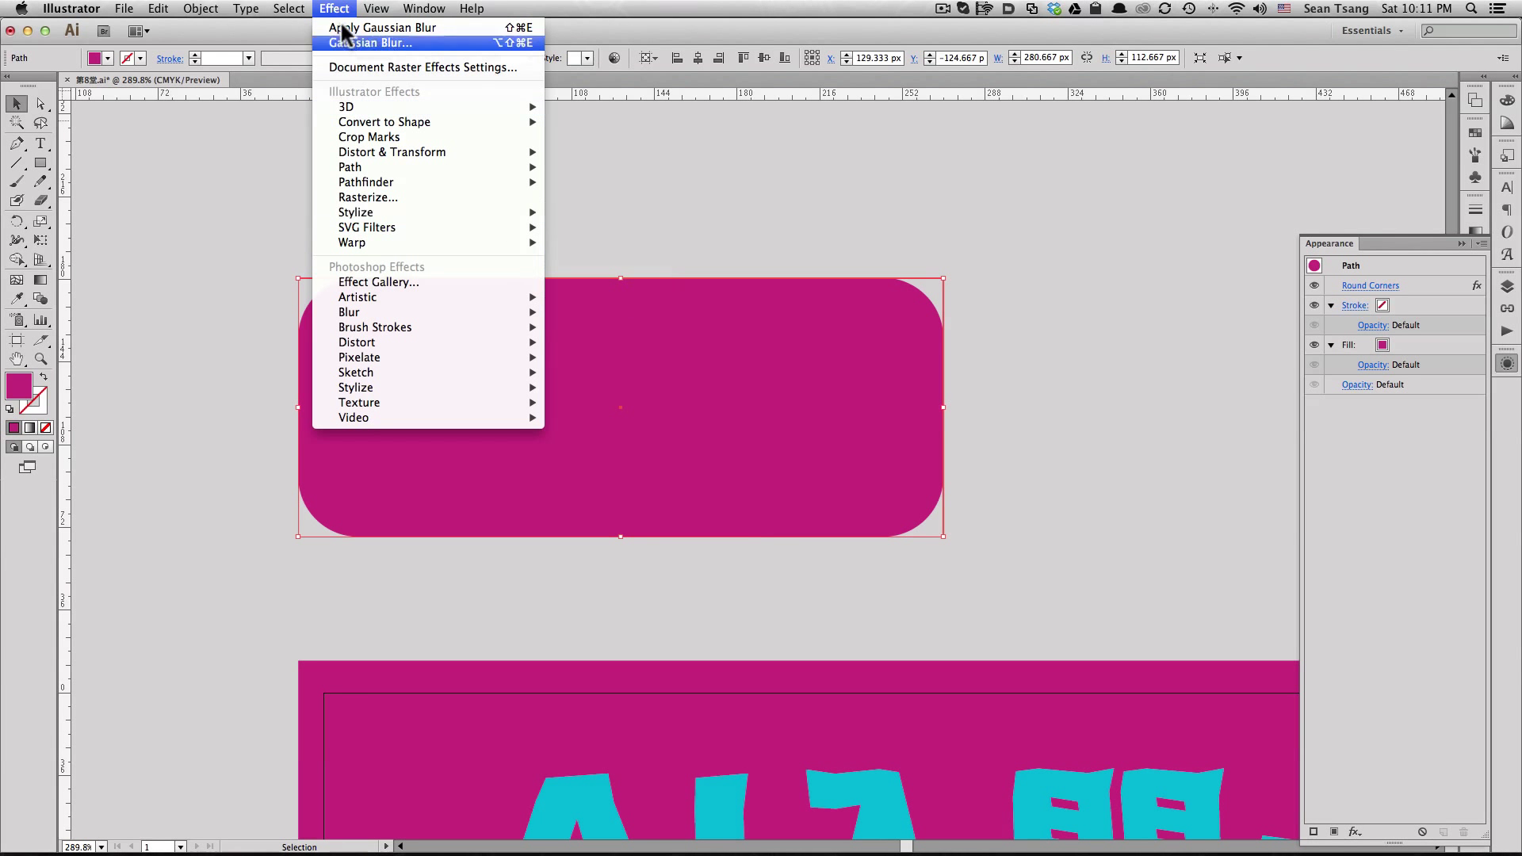
pyautogui.moveTo(355, 212)
pyautogui.click(617, 292)
pyautogui.moveTo(800, 87); pyautogui.dragTo(1120, 91)
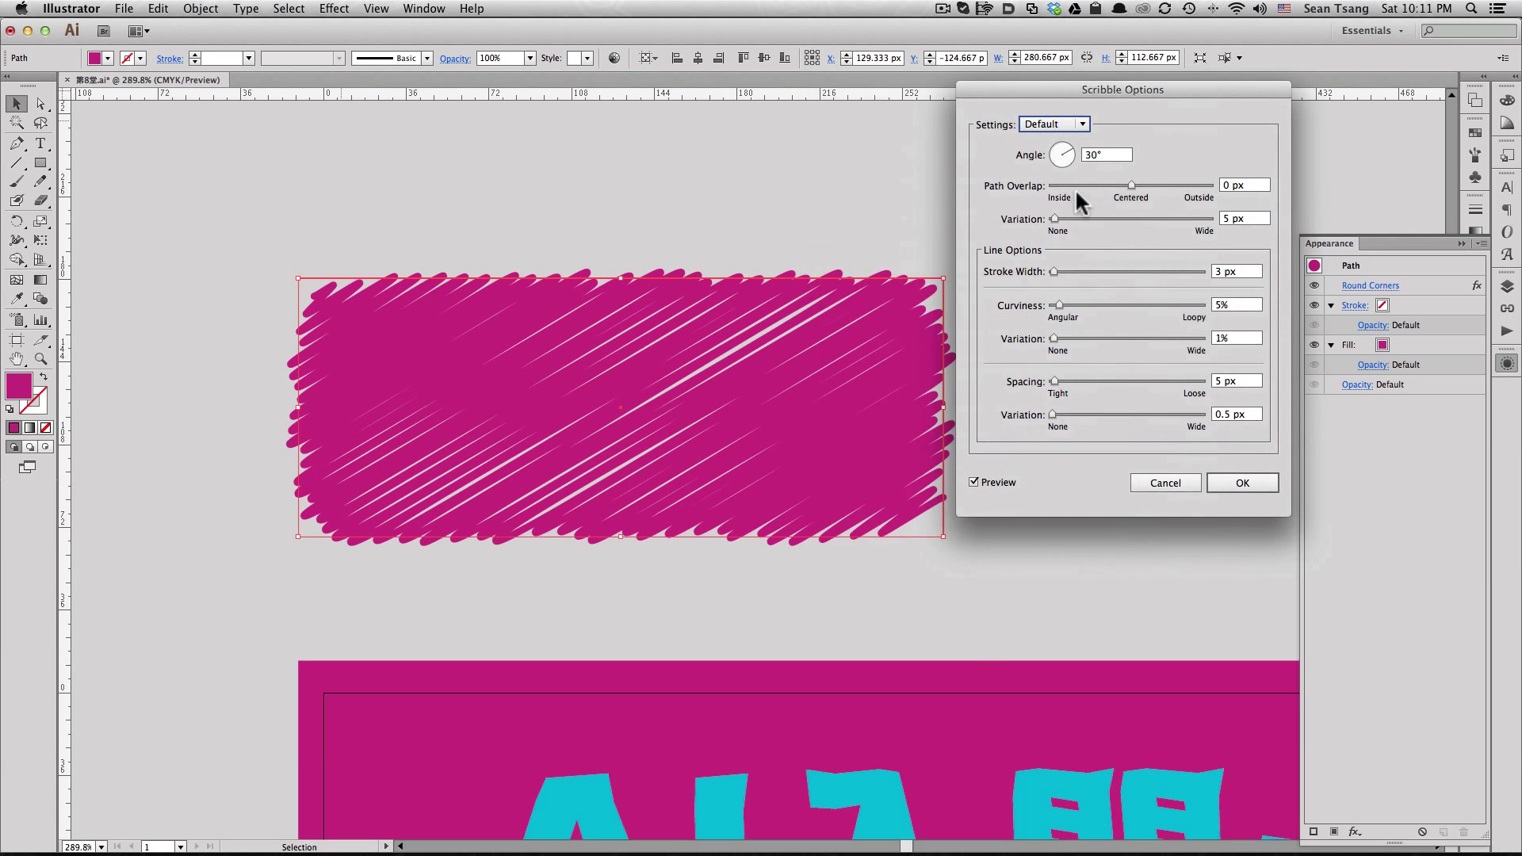
pyautogui.click(1072, 145)
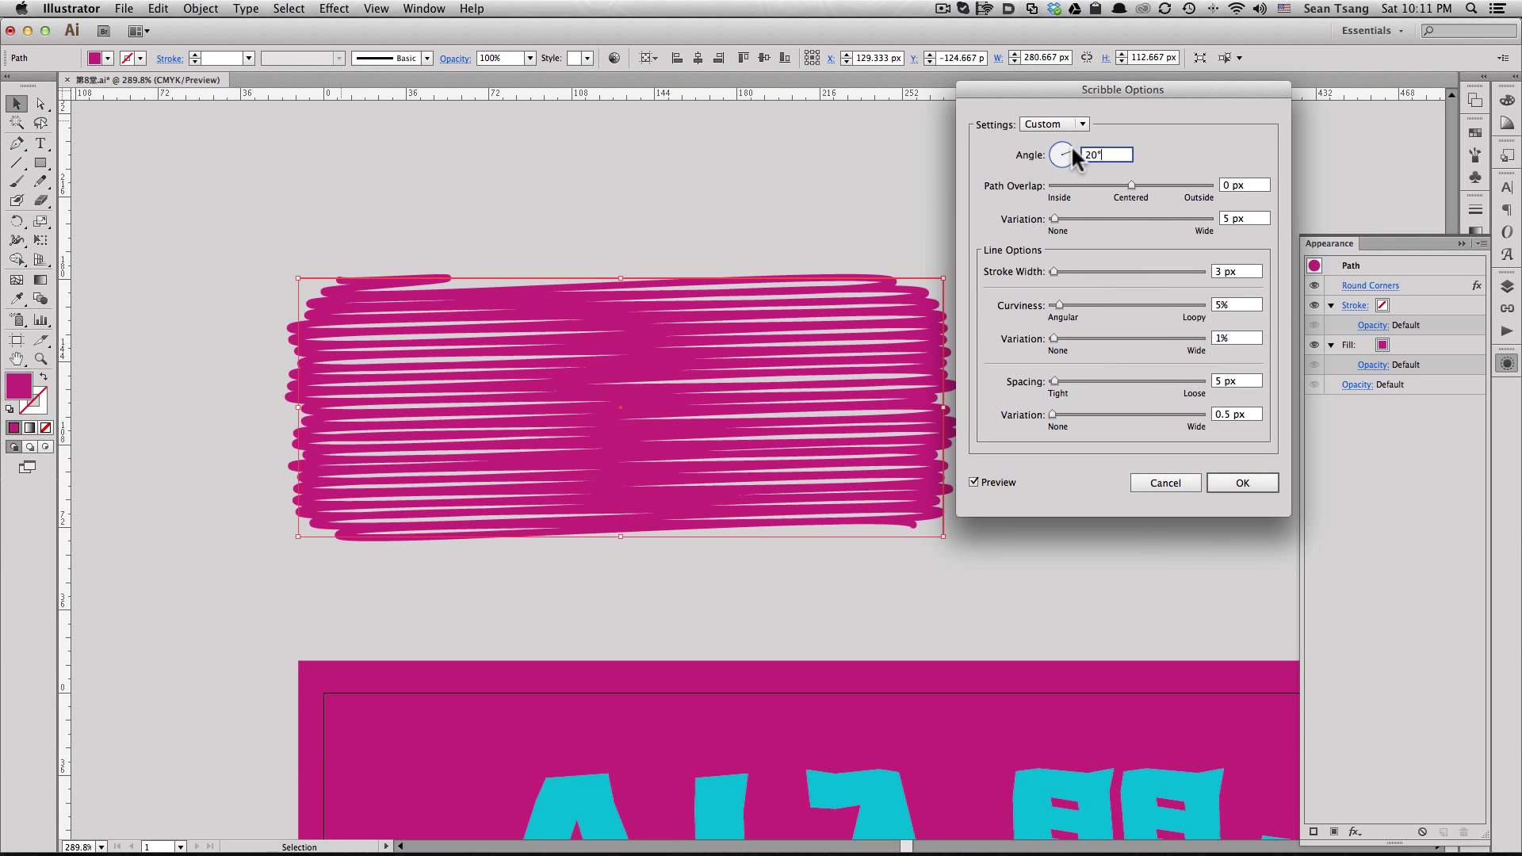
pyautogui.click(1073, 147)
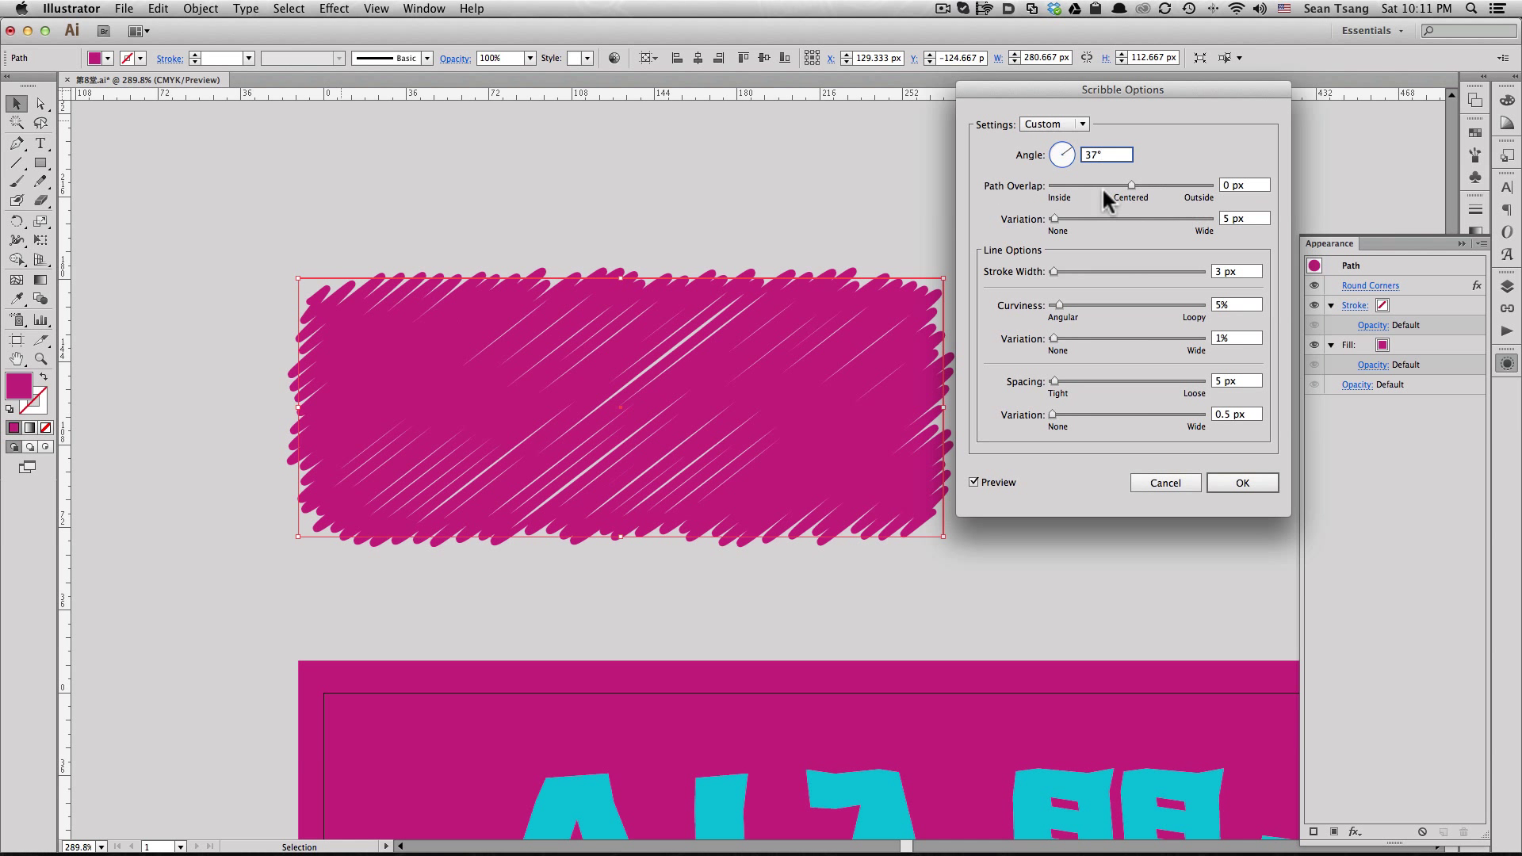
pyautogui.moveTo(1131, 184); pyautogui.dragTo(1135, 185)
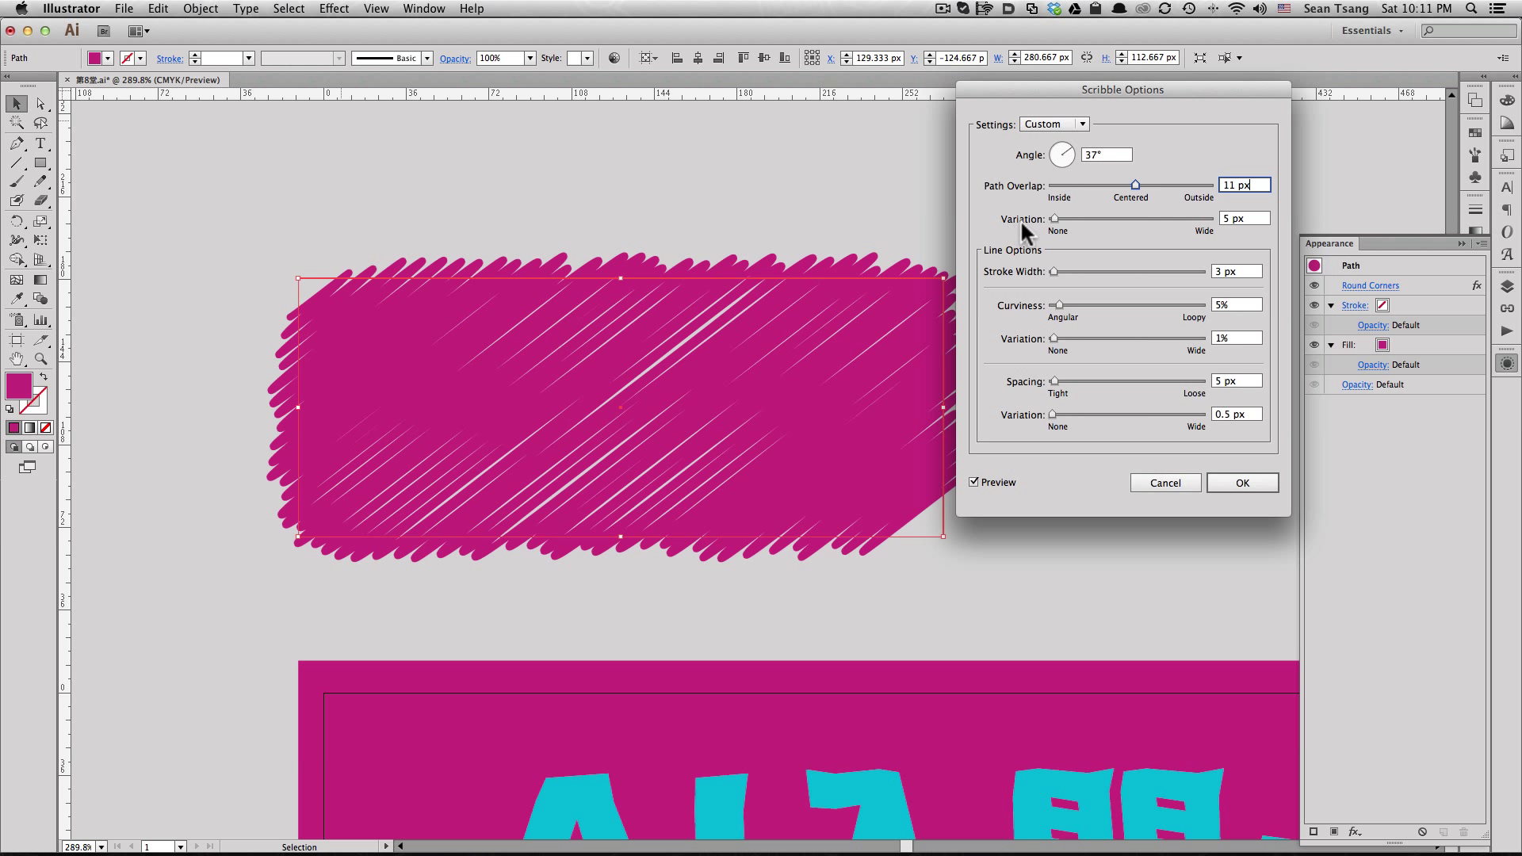
pyautogui.moveTo(1055, 218); pyautogui.dragTo(1068, 213)
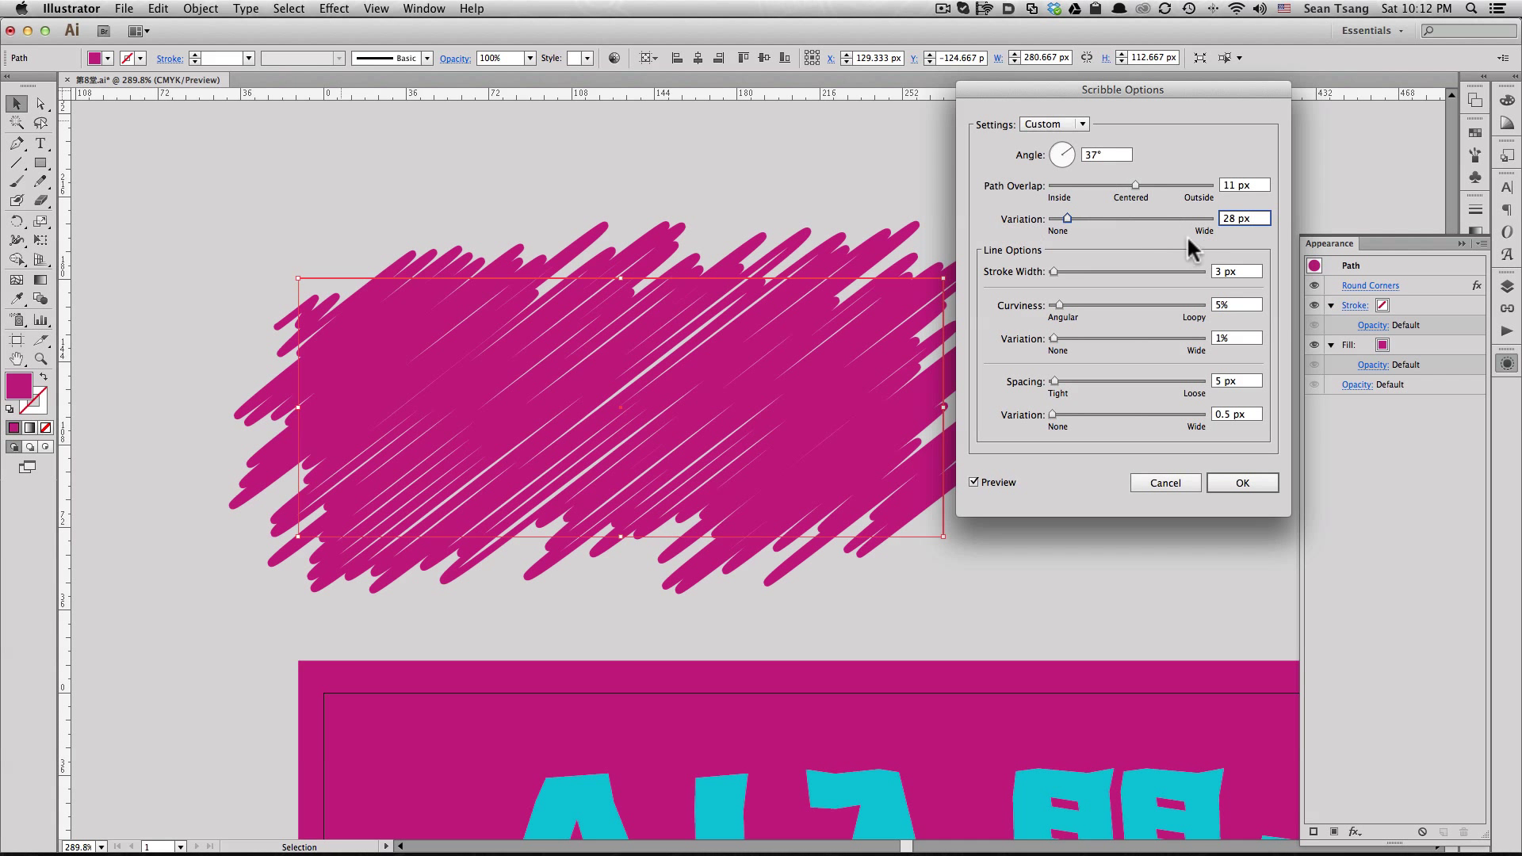
pyautogui.moveTo(1067, 218); pyautogui.dragTo(1058, 218)
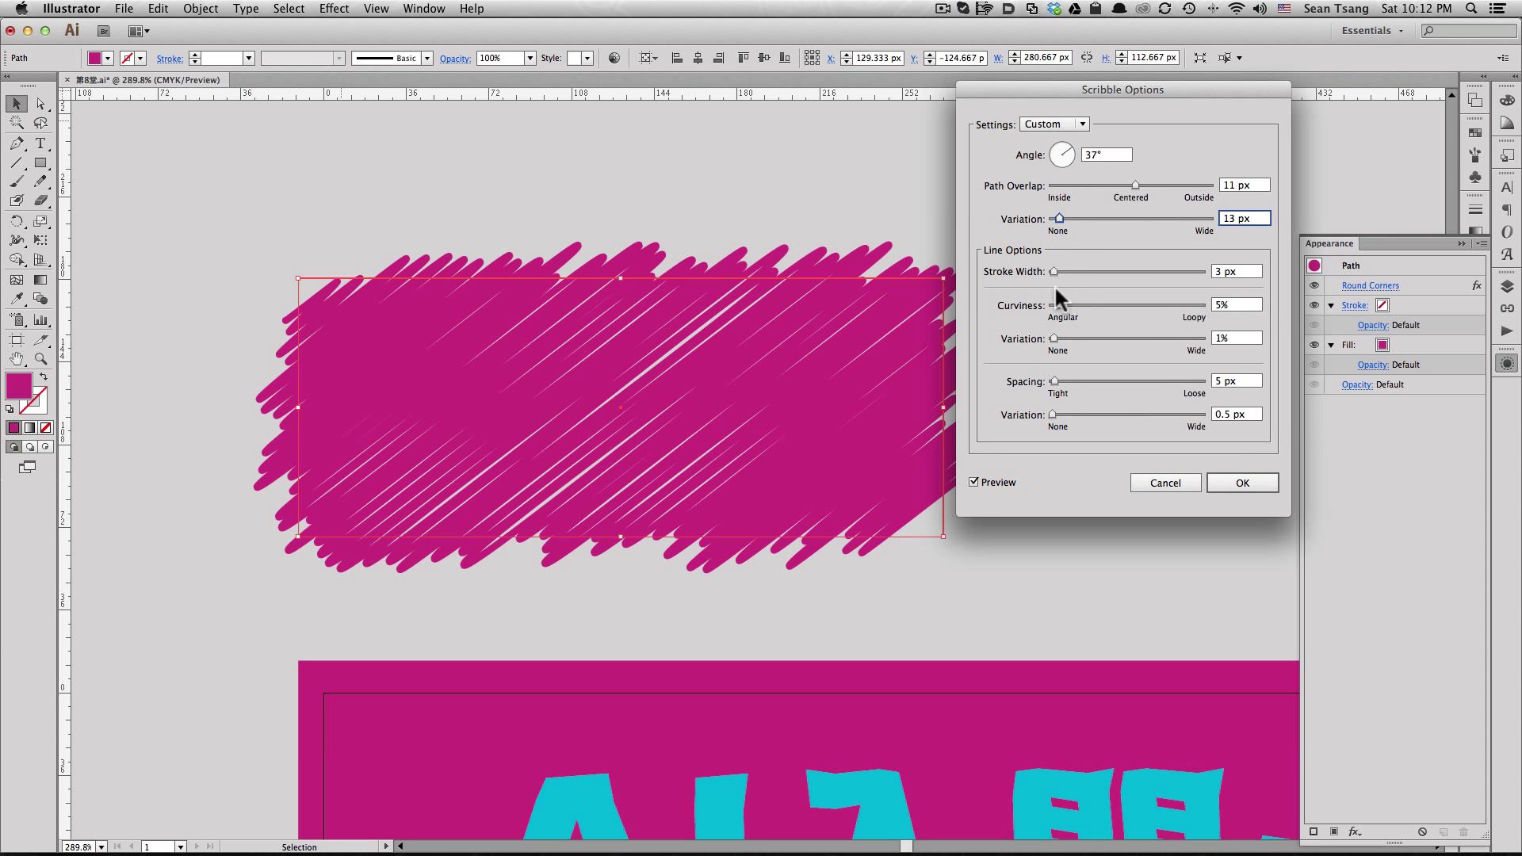
pyautogui.click(1242, 270)
pyautogui.write('1')
pyautogui.press('Tab')
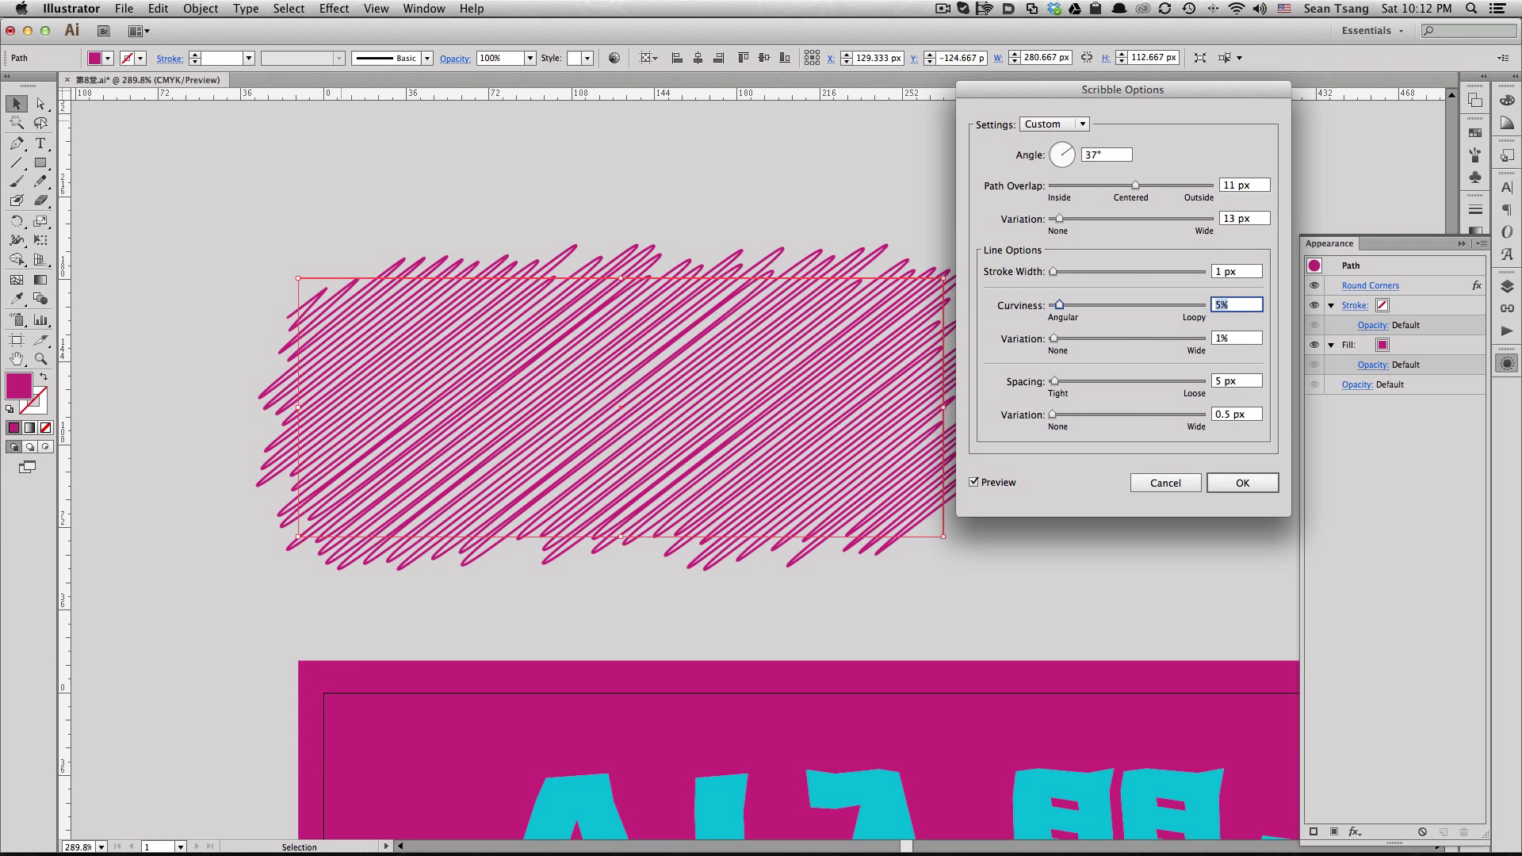
pyautogui.moveTo(1060, 305); pyautogui.dragTo(1068, 305)
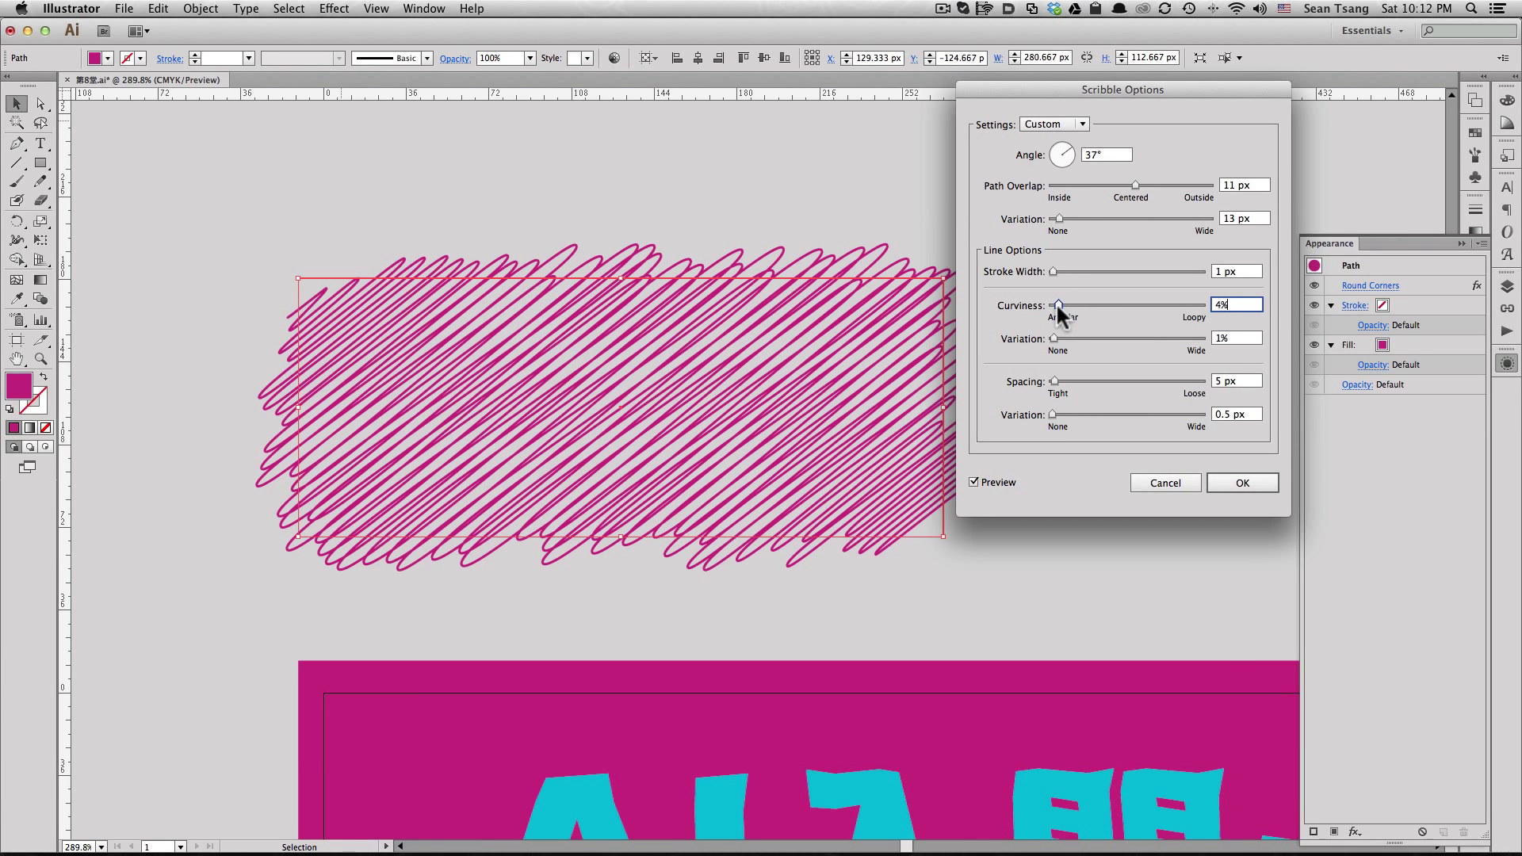
pyautogui.moveTo(1062, 302); pyautogui.dragTo(1057, 307)
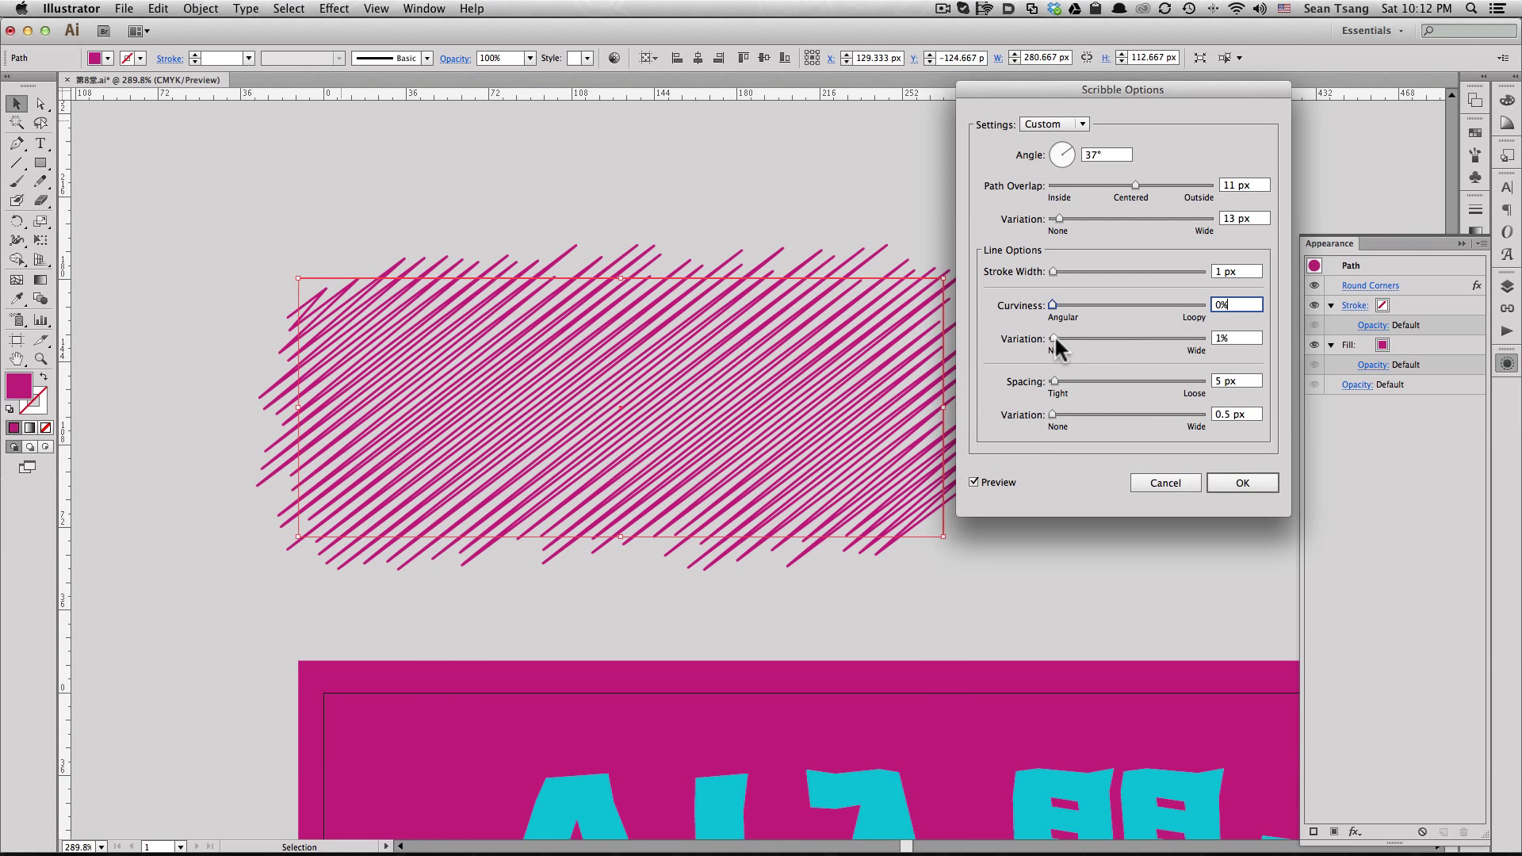
pyautogui.moveTo(1055, 336); pyautogui.dragTo(1062, 333)
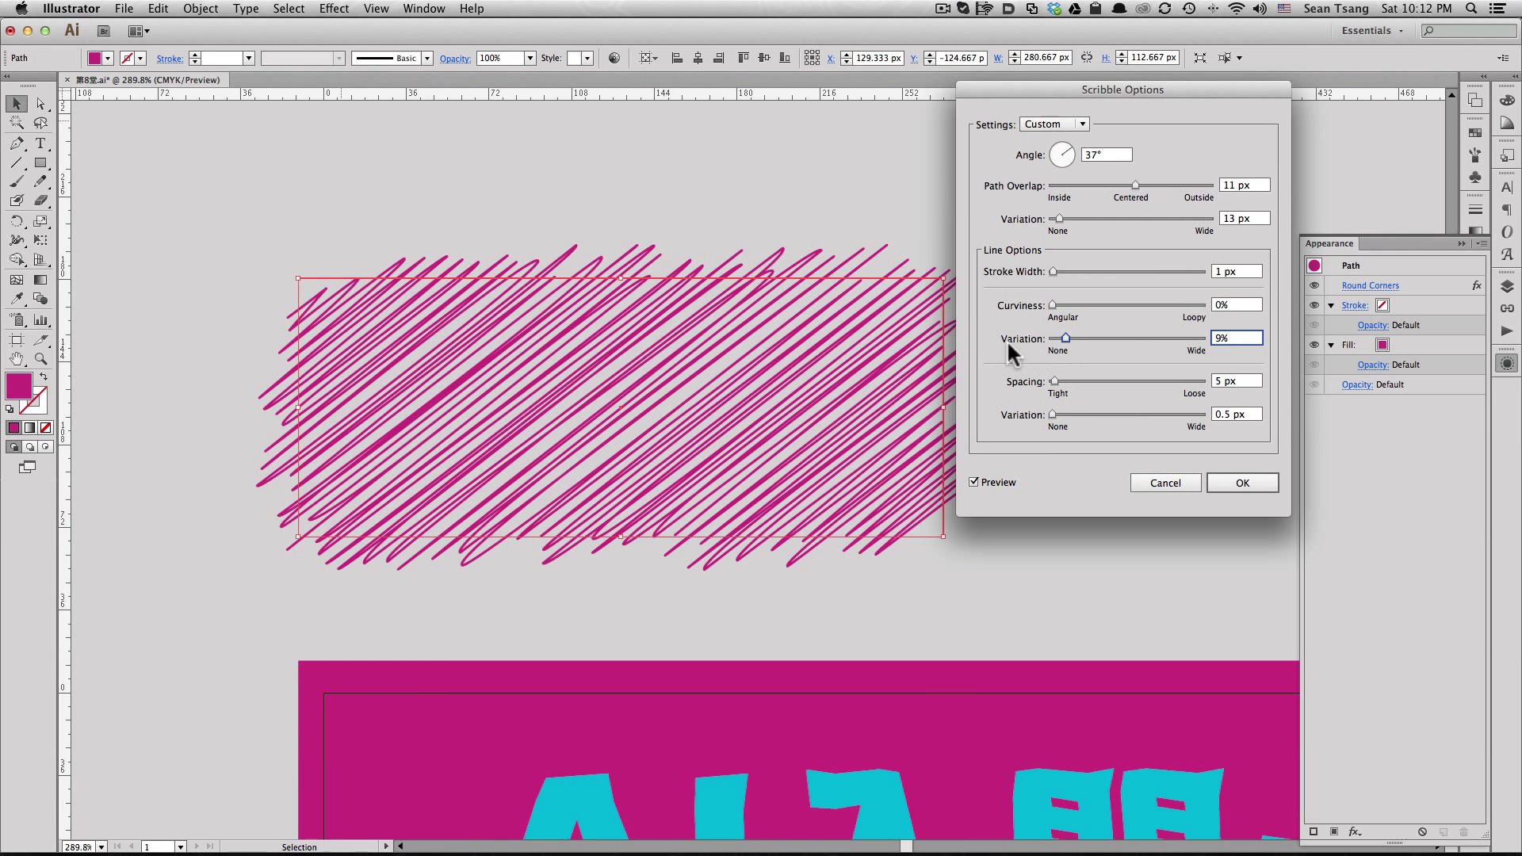
pyautogui.moveTo(1066, 337); pyautogui.dragTo(959, 333)
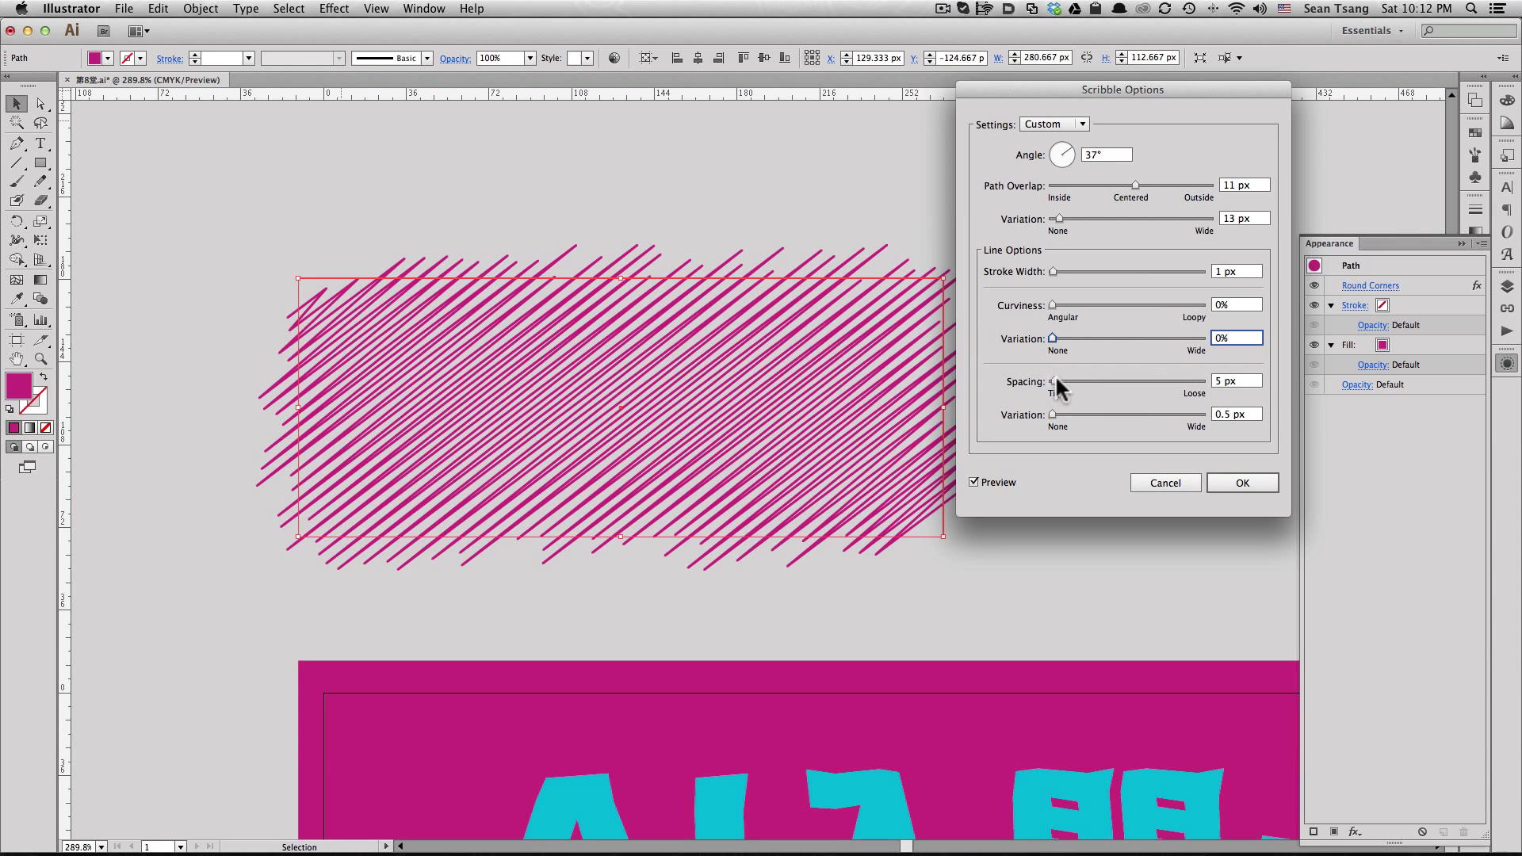
pyautogui.moveTo(1060, 382); pyautogui.dragTo(1072, 388)
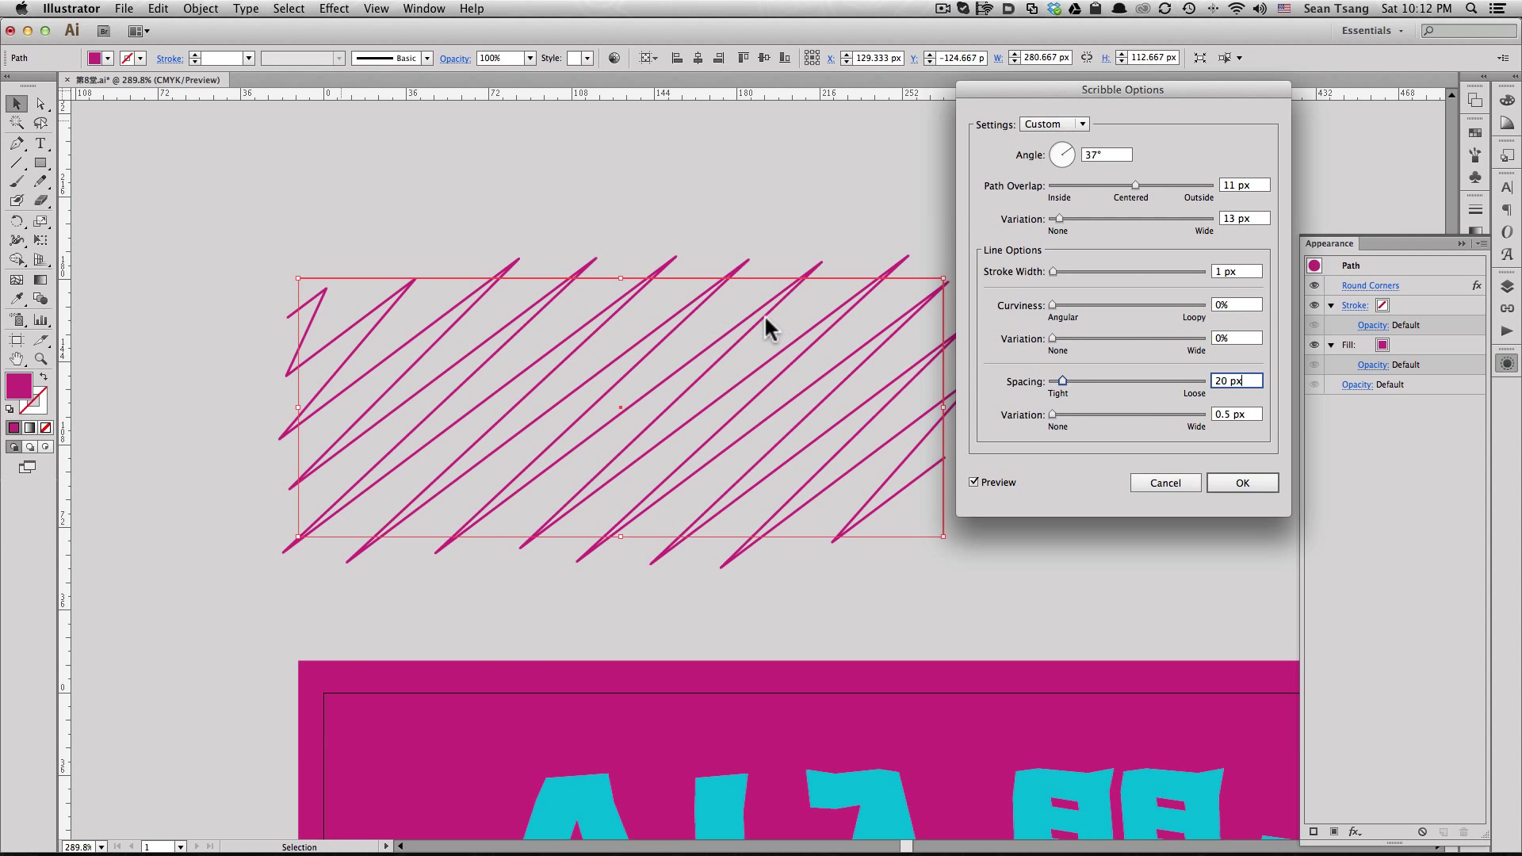
pyautogui.moveTo(1063, 381); pyautogui.dragTo(1055, 381)
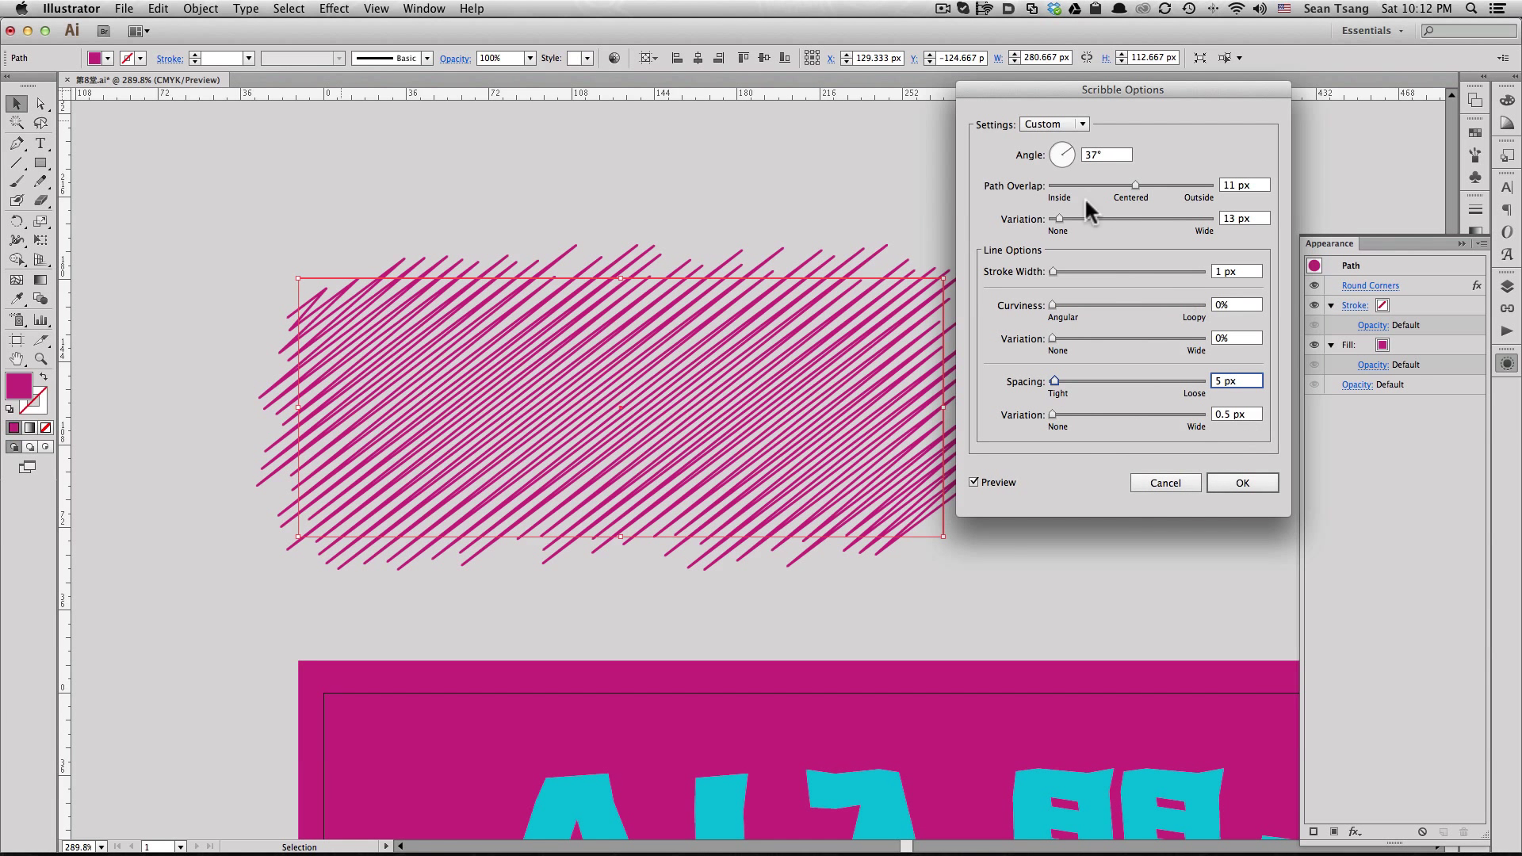
pyautogui.click(1181, 485)
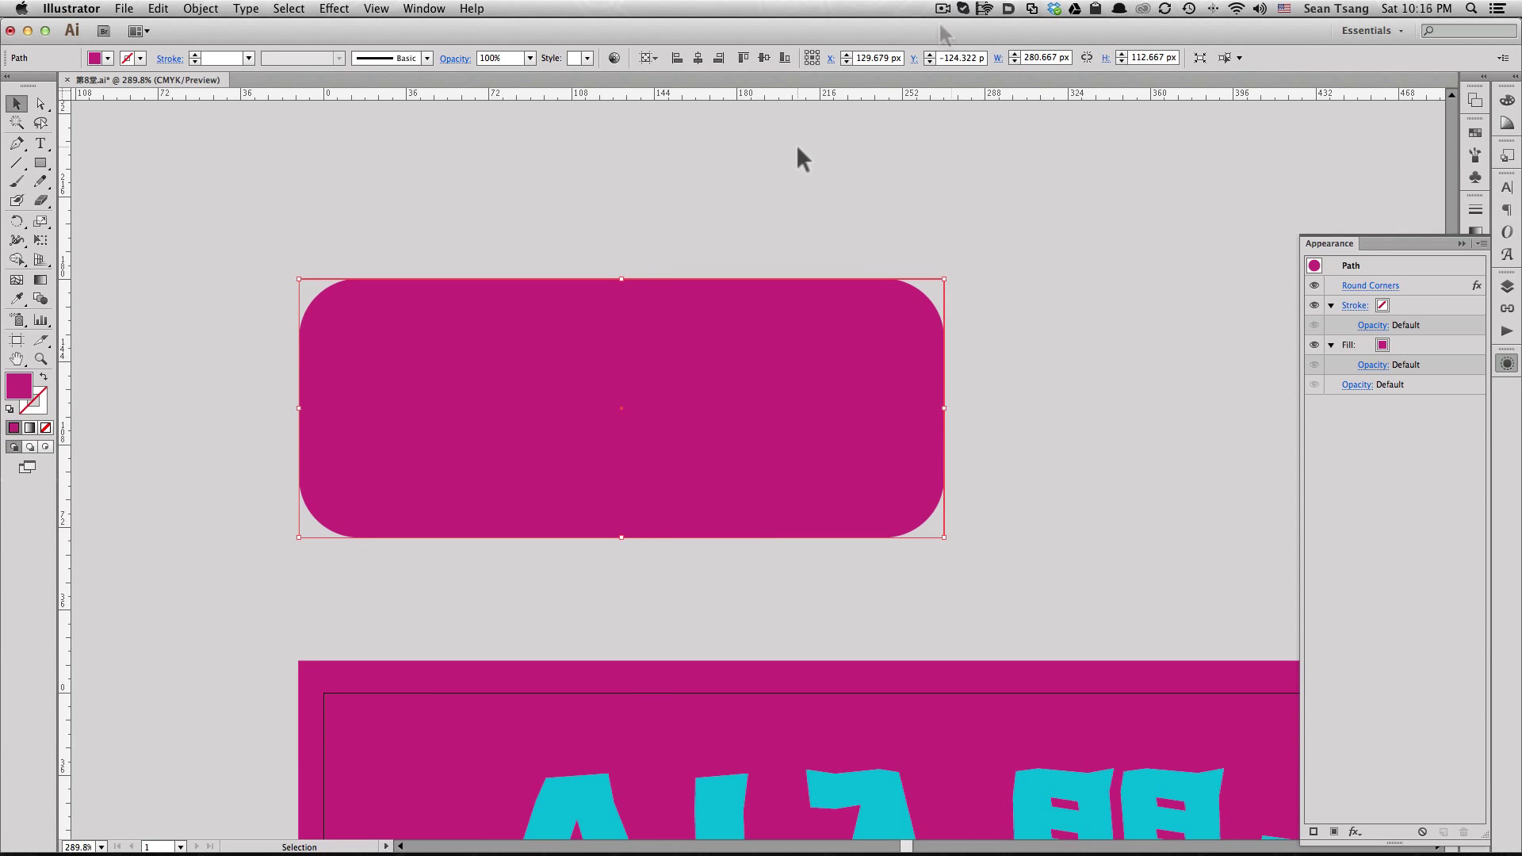
# Skew the rounded band into a tilted, tapering trapezoid using Free Distort's corner handles
pyautogui.click(334, 8)
pyautogui.moveTo(392, 153)
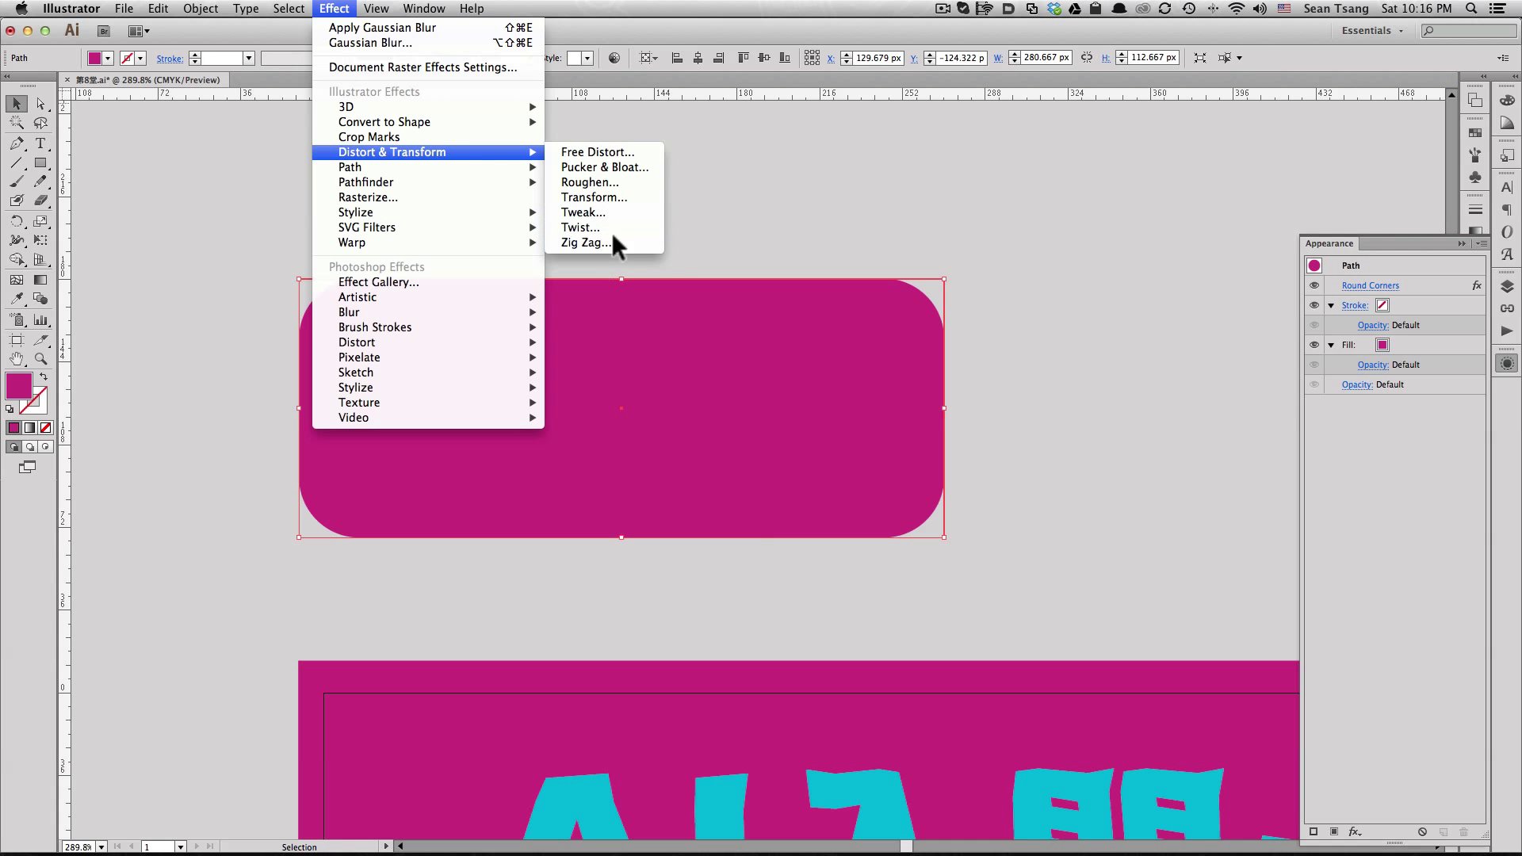
pyautogui.click(630, 151)
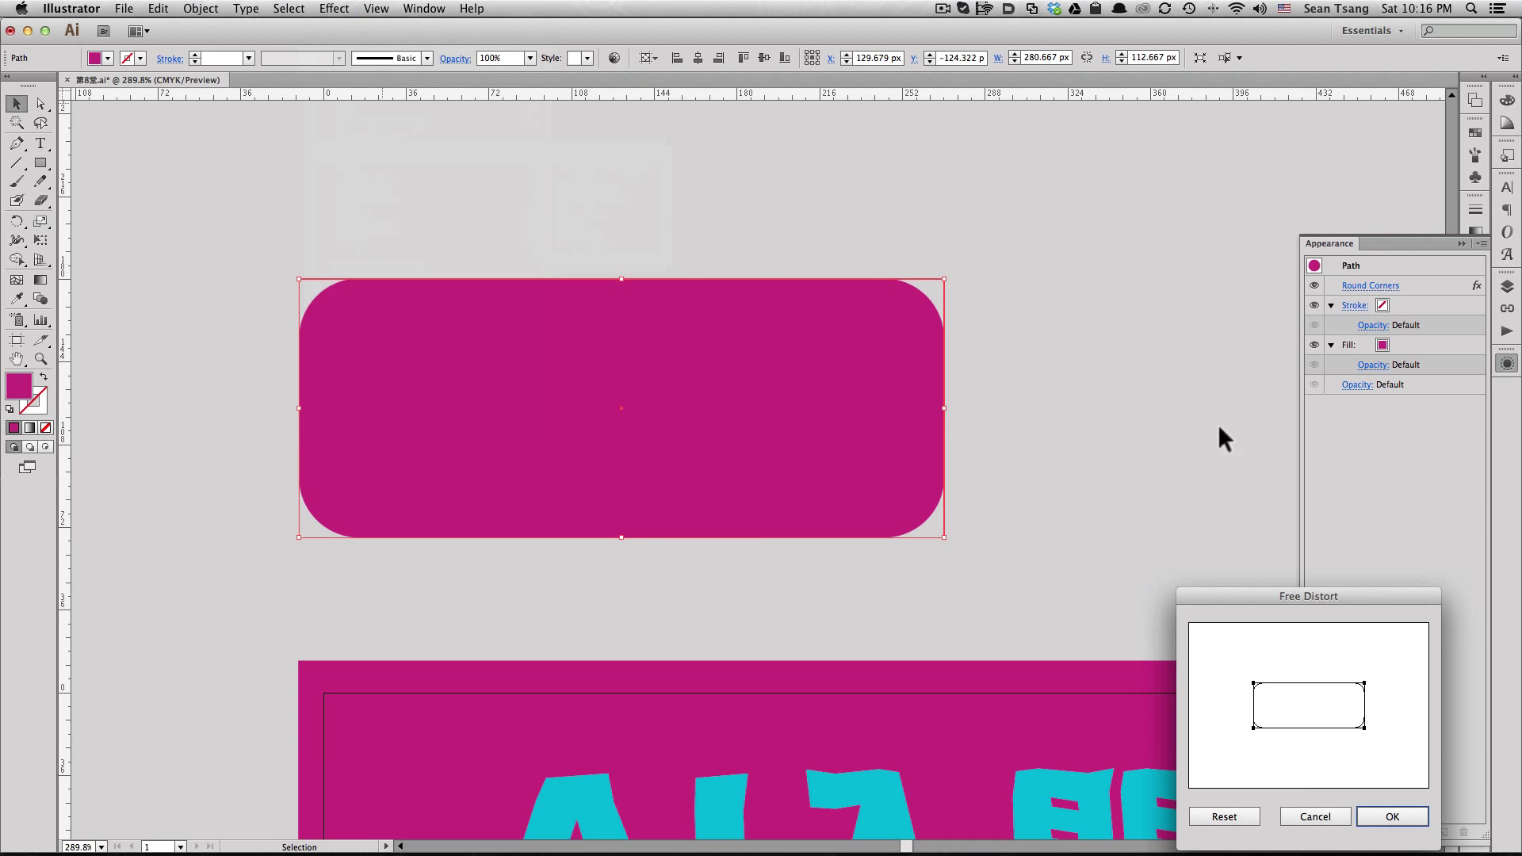
pyautogui.moveTo(1259, 596); pyautogui.dragTo(588, 165)
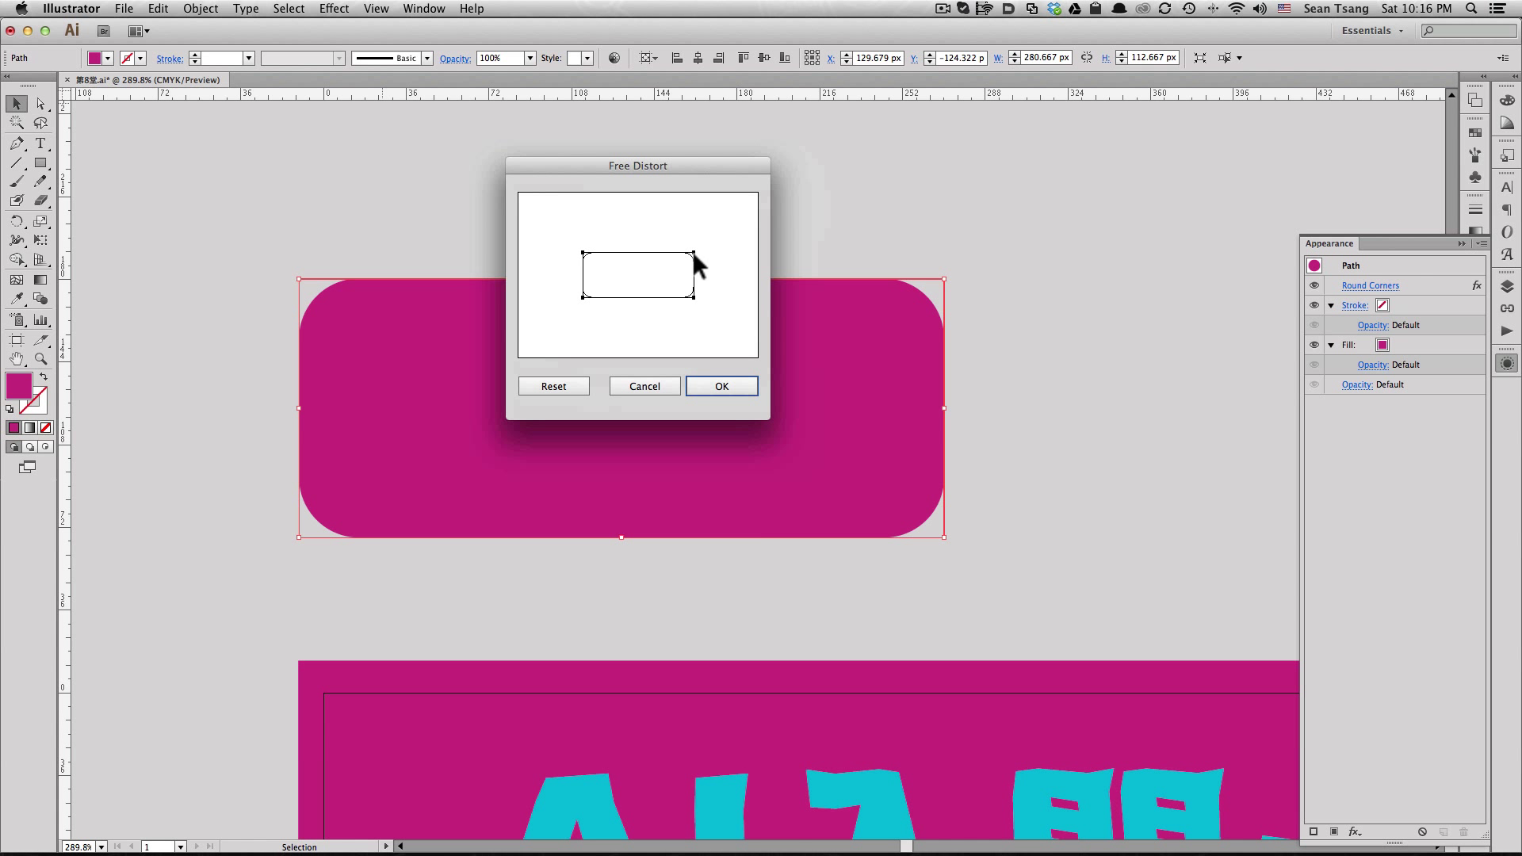
pyautogui.moveTo(694, 254); pyautogui.dragTo(694, 271)
pyautogui.moveTo(695, 265); pyautogui.dragTo(708, 241)
pyautogui.moveTo(584, 252); pyautogui.dragTo(564, 243)
pyautogui.moveTo(583, 296); pyautogui.dragTo(602, 309)
pyautogui.moveTo(691, 297); pyautogui.dragTo(615, 263)
pyautogui.moveTo(710, 240); pyautogui.dragTo(718, 261)
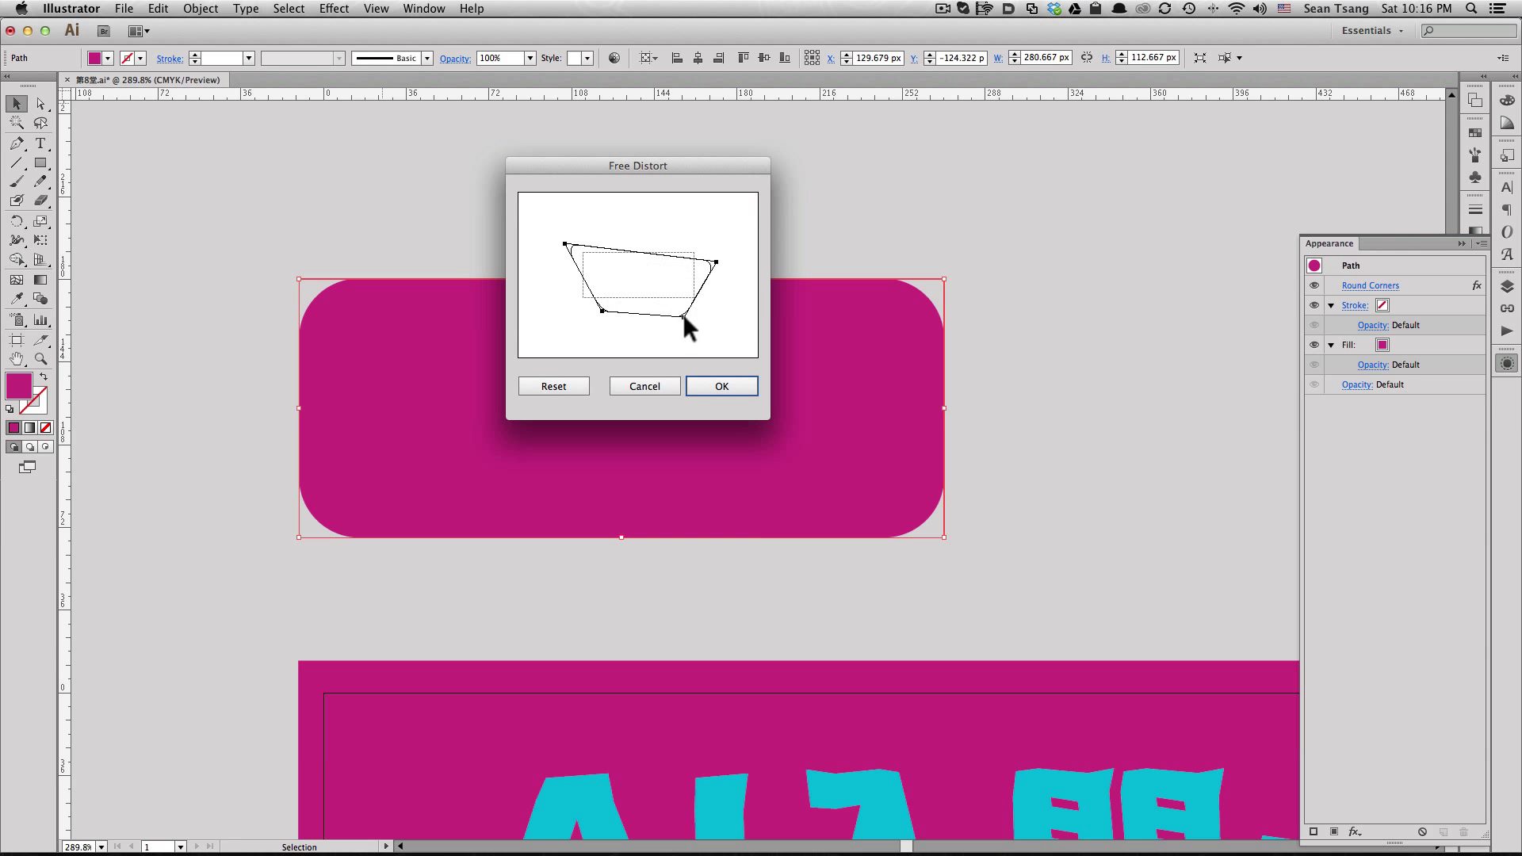
pyautogui.click(721, 386)
pyautogui.hotkey('ctrl', 'shift', 'a')
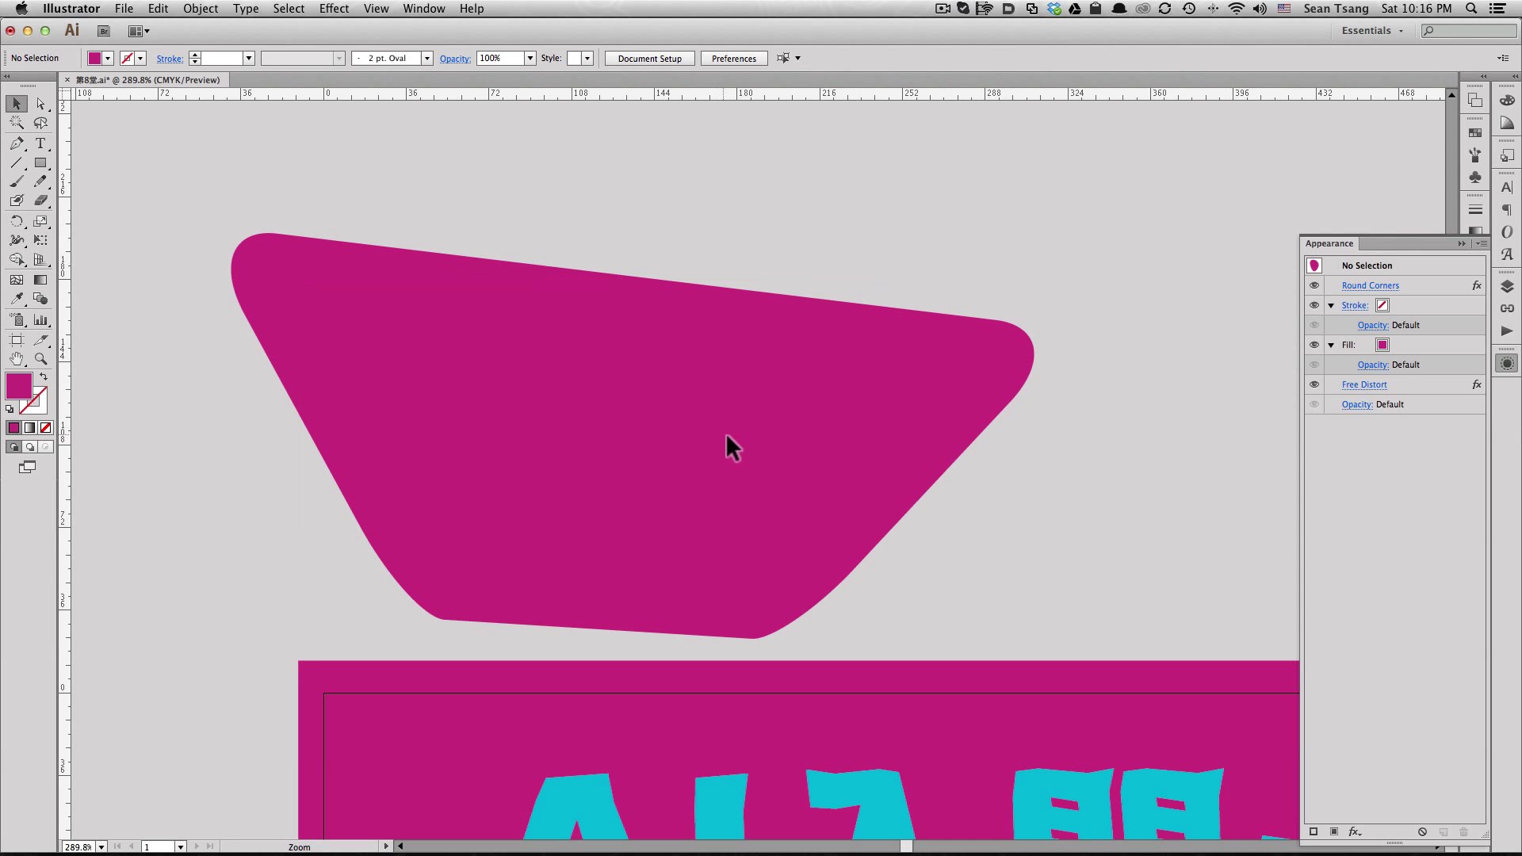
# Select the distorted magenta band, move it up-right, then undo the move and Free Distort
pyautogui.hotkey('ctrl', '-')
pyautogui.hotkey('ctrl', '-')
pyautogui.click(771, 472)
pyautogui.click(1003, 323)
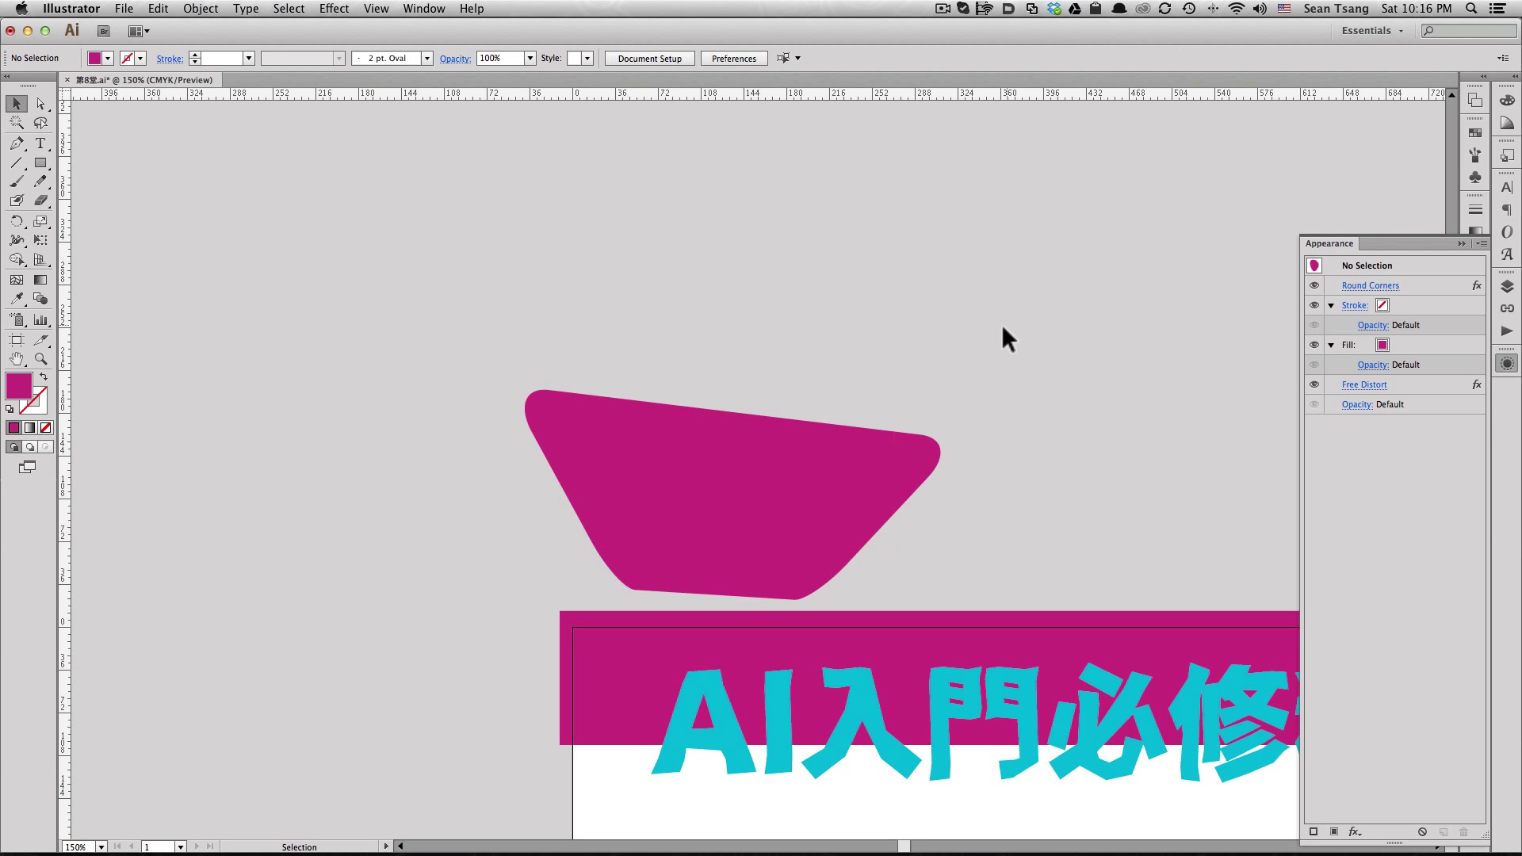
pyautogui.moveTo(867, 435); pyautogui.dragTo(897, 344)
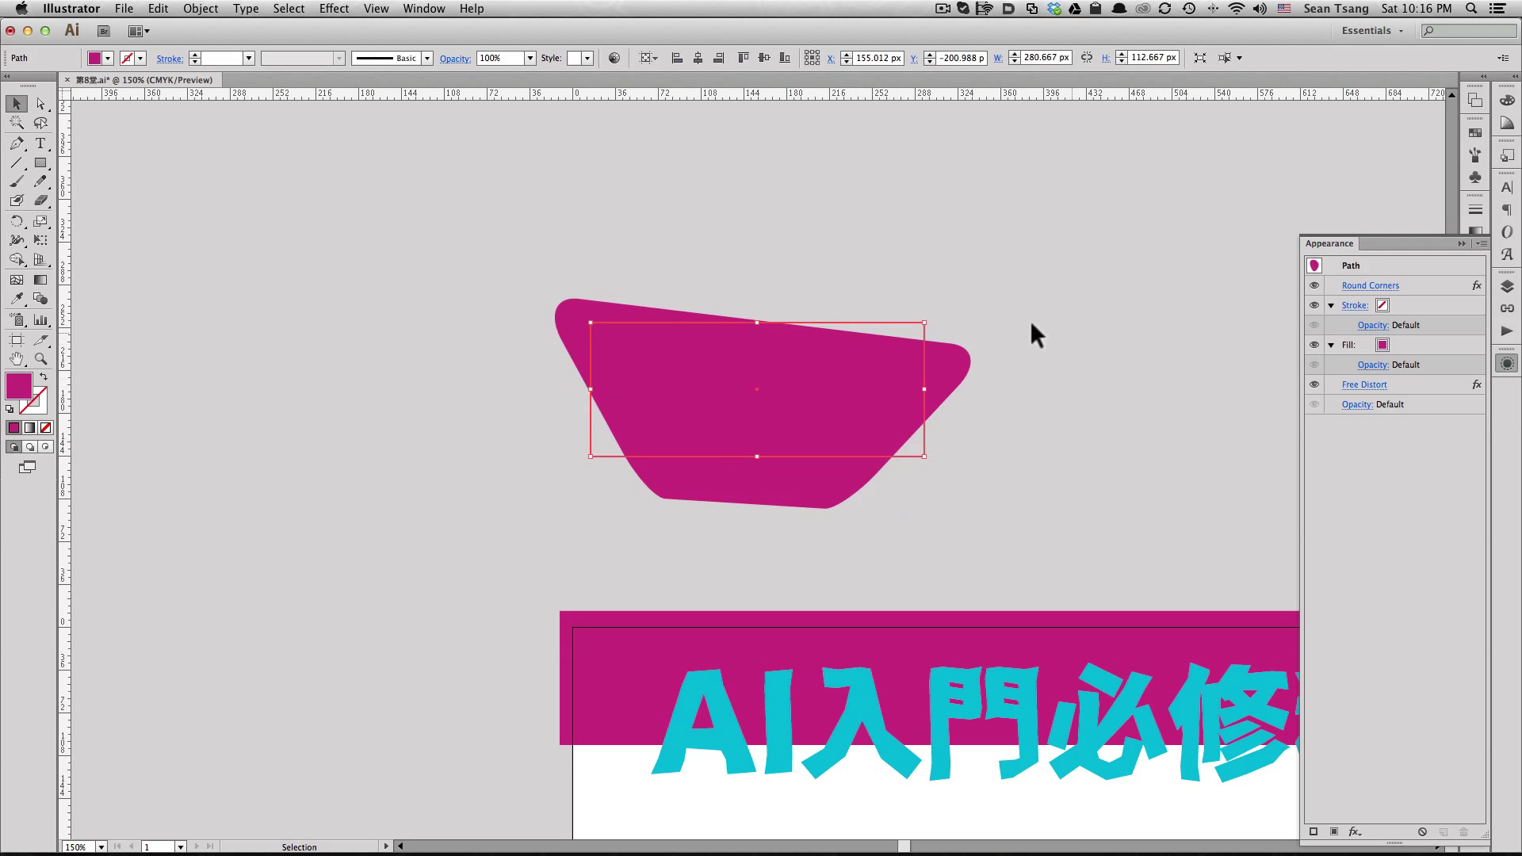
pyautogui.hotkey('ctrl', 'z')
pyautogui.hotkey('ctrl', 'z')
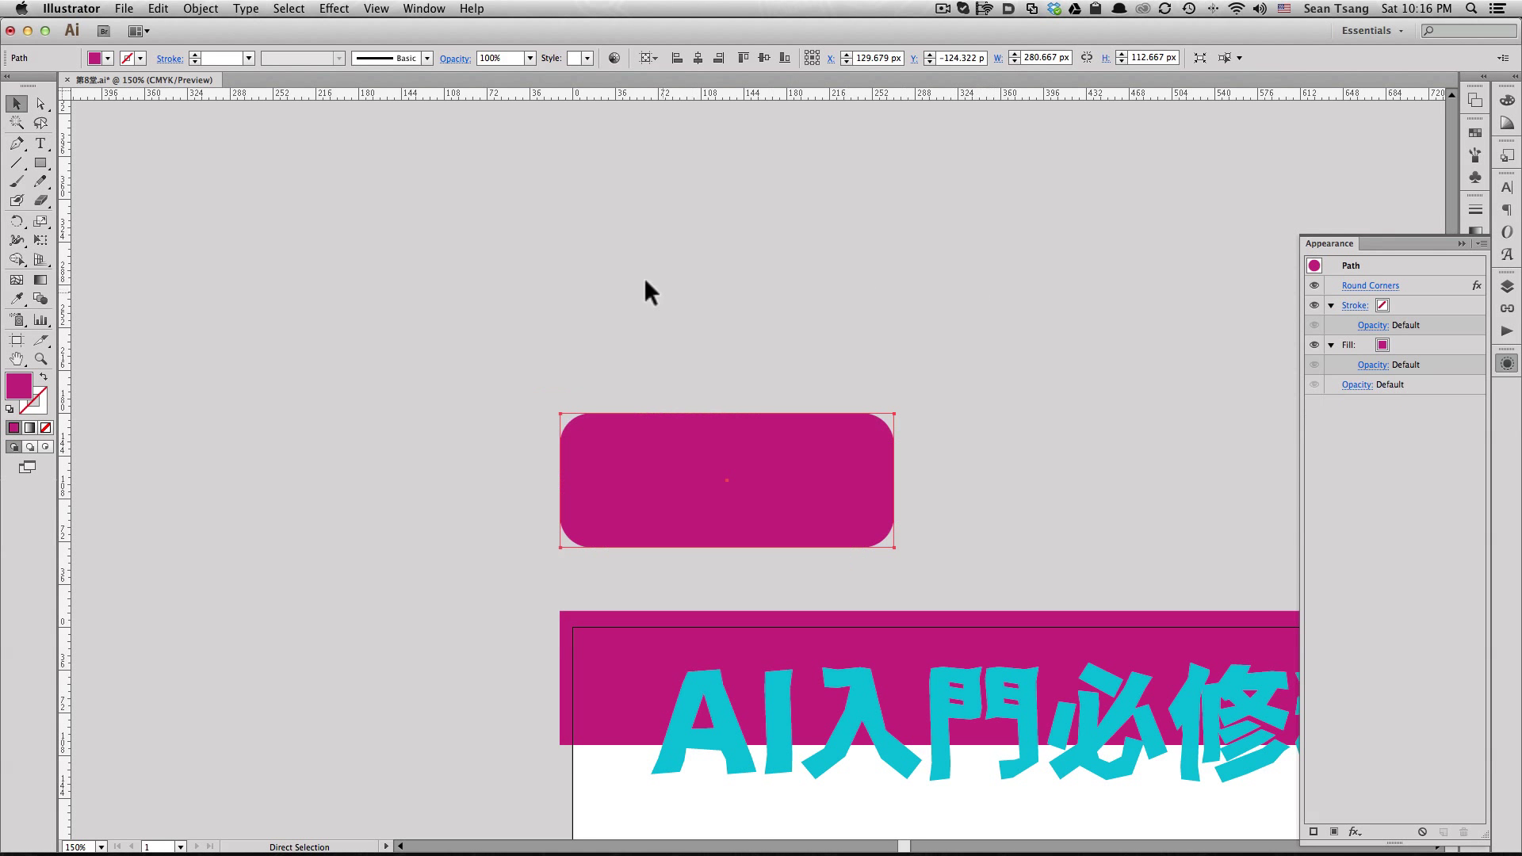
# Try pulling the band's top corners inward into a trapezoid with Free Transform, then undo both
pyautogui.click(38, 241)
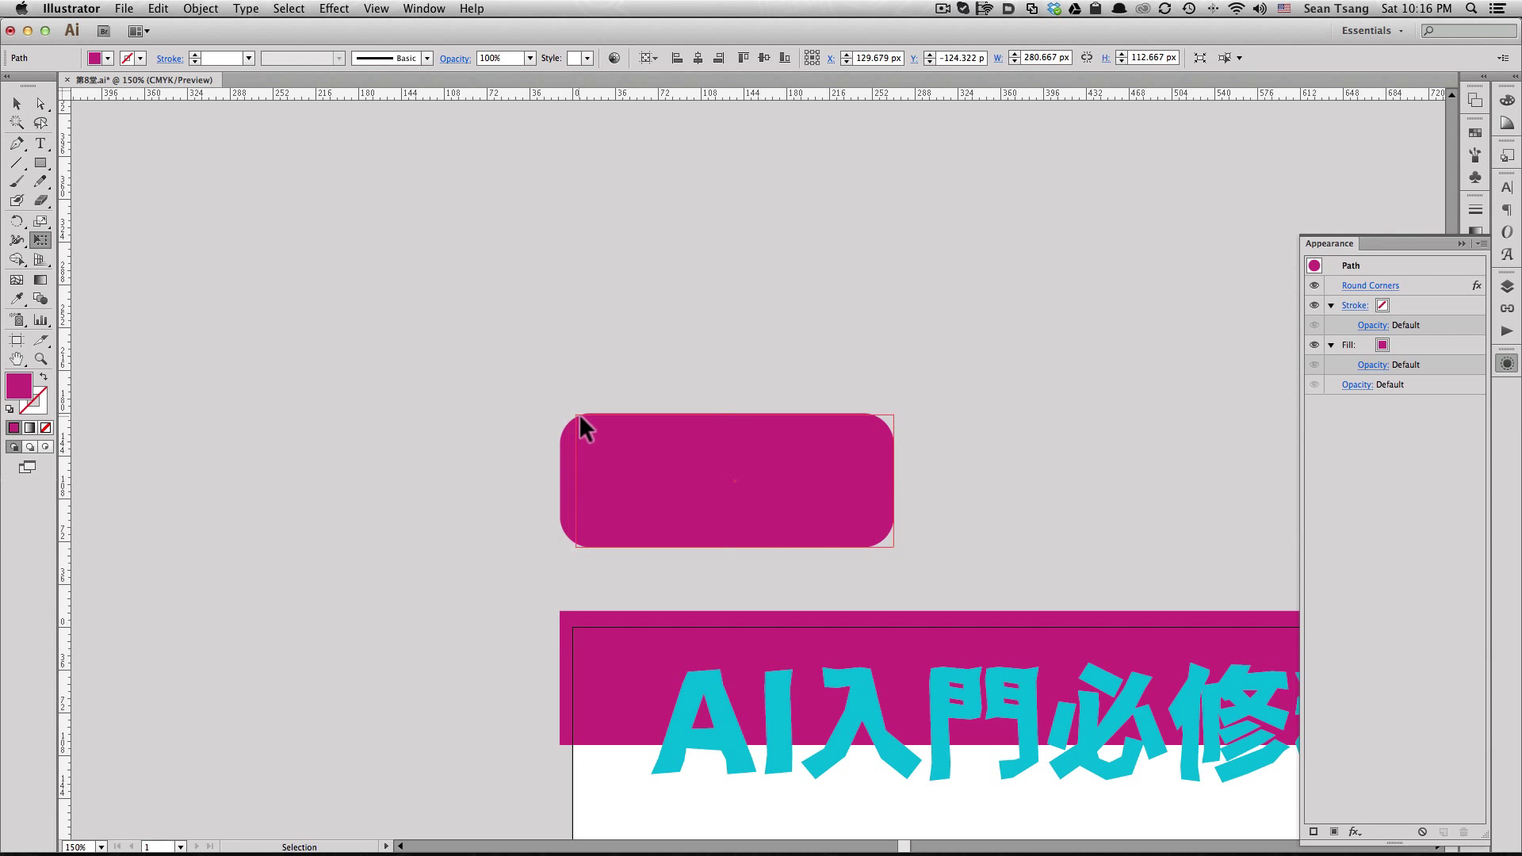
pyautogui.moveTo(559, 413); pyautogui.dragTo(633, 413)
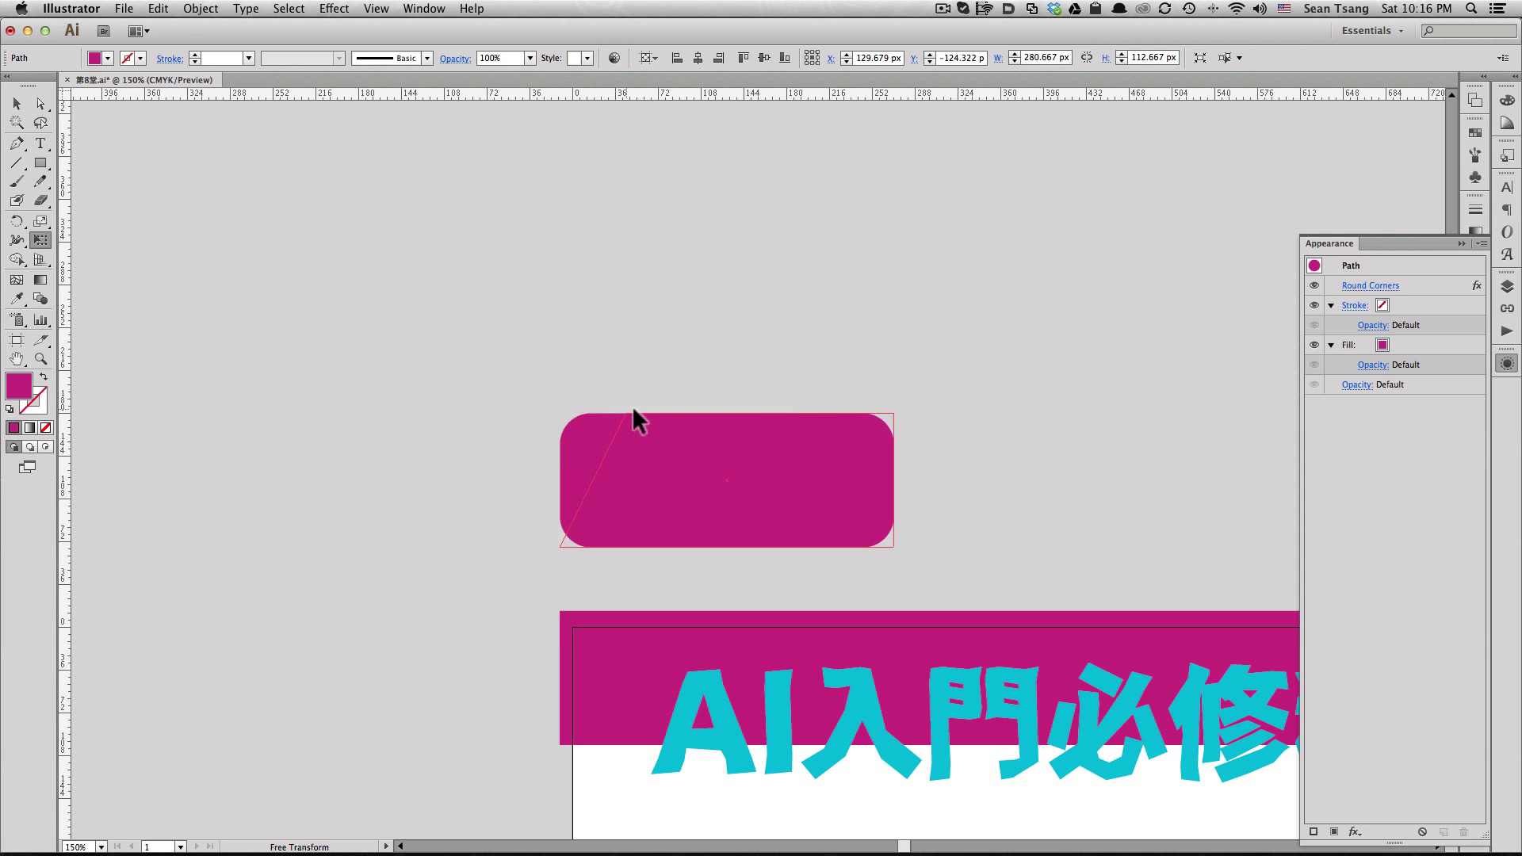
pyautogui.moveTo(894, 414); pyautogui.dragTo(817, 414)
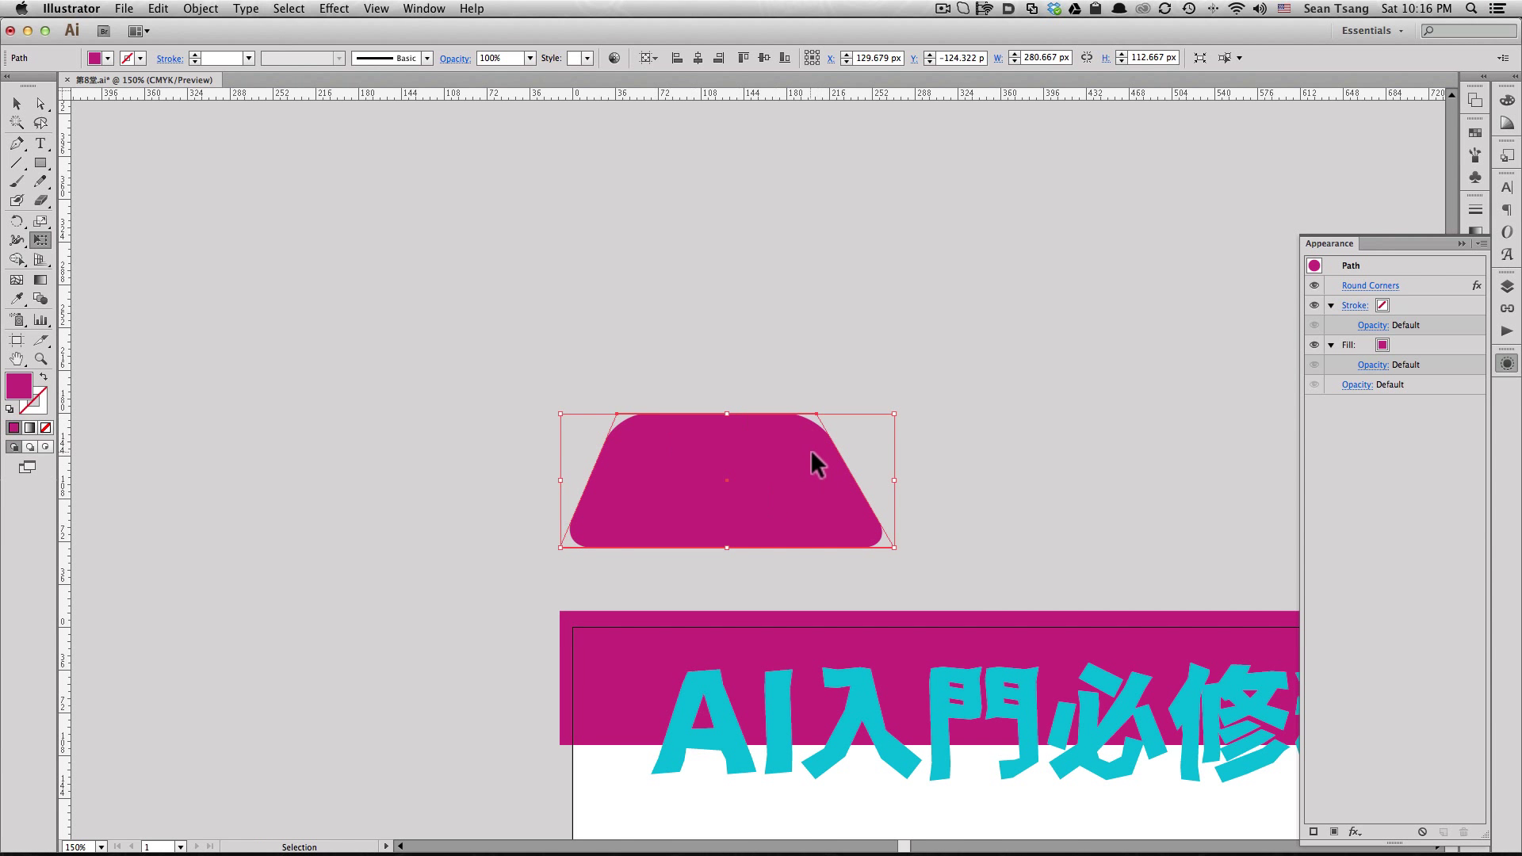
pyautogui.press('super+z')
pyautogui.press('super+z')
pyautogui.press('v')
pyautogui.click(346, 10)
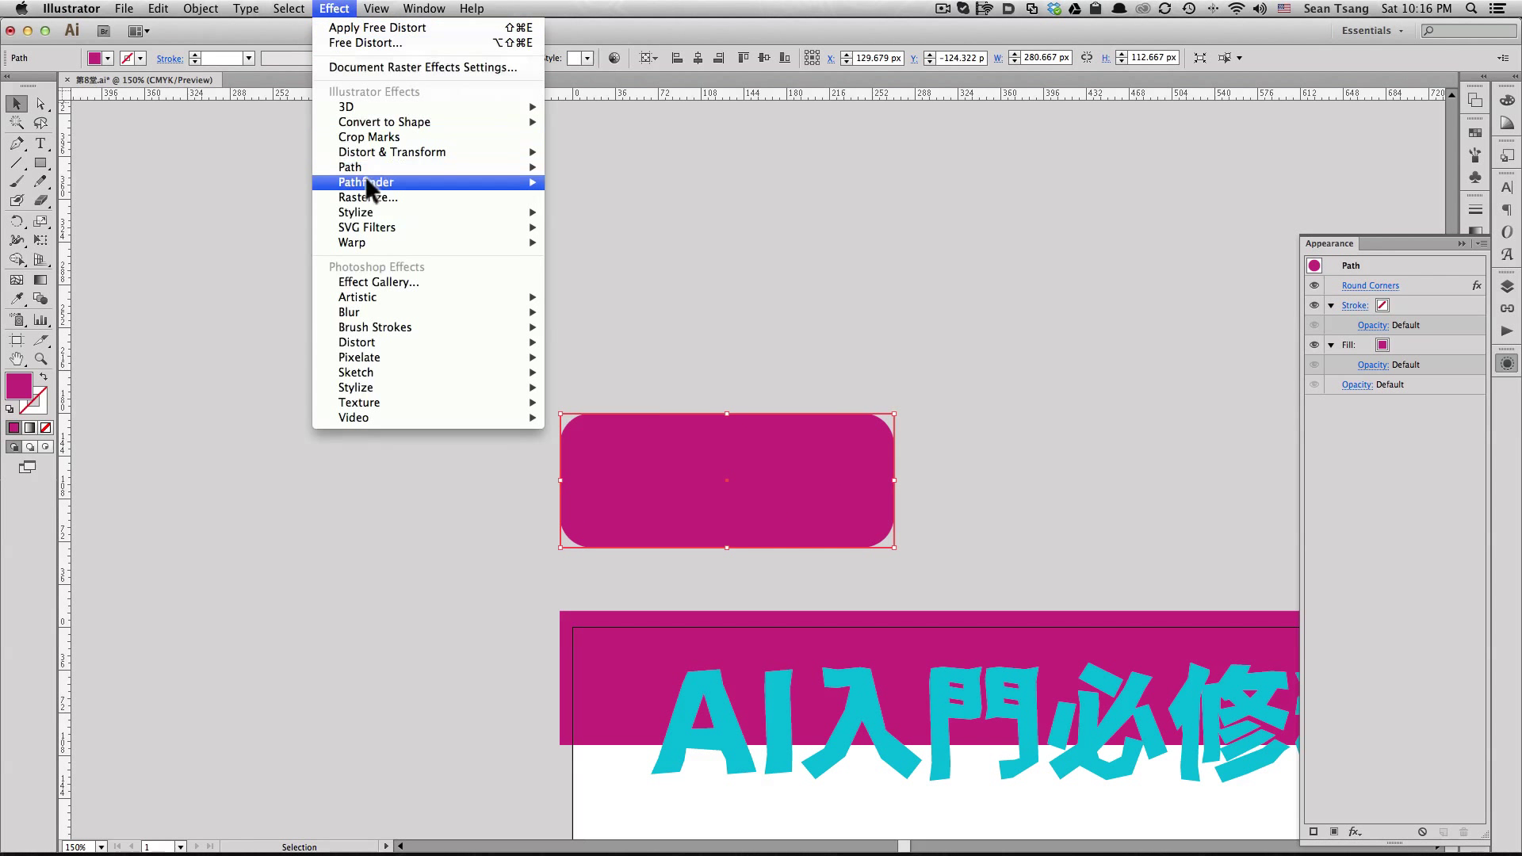
pyautogui.click(609, 149)
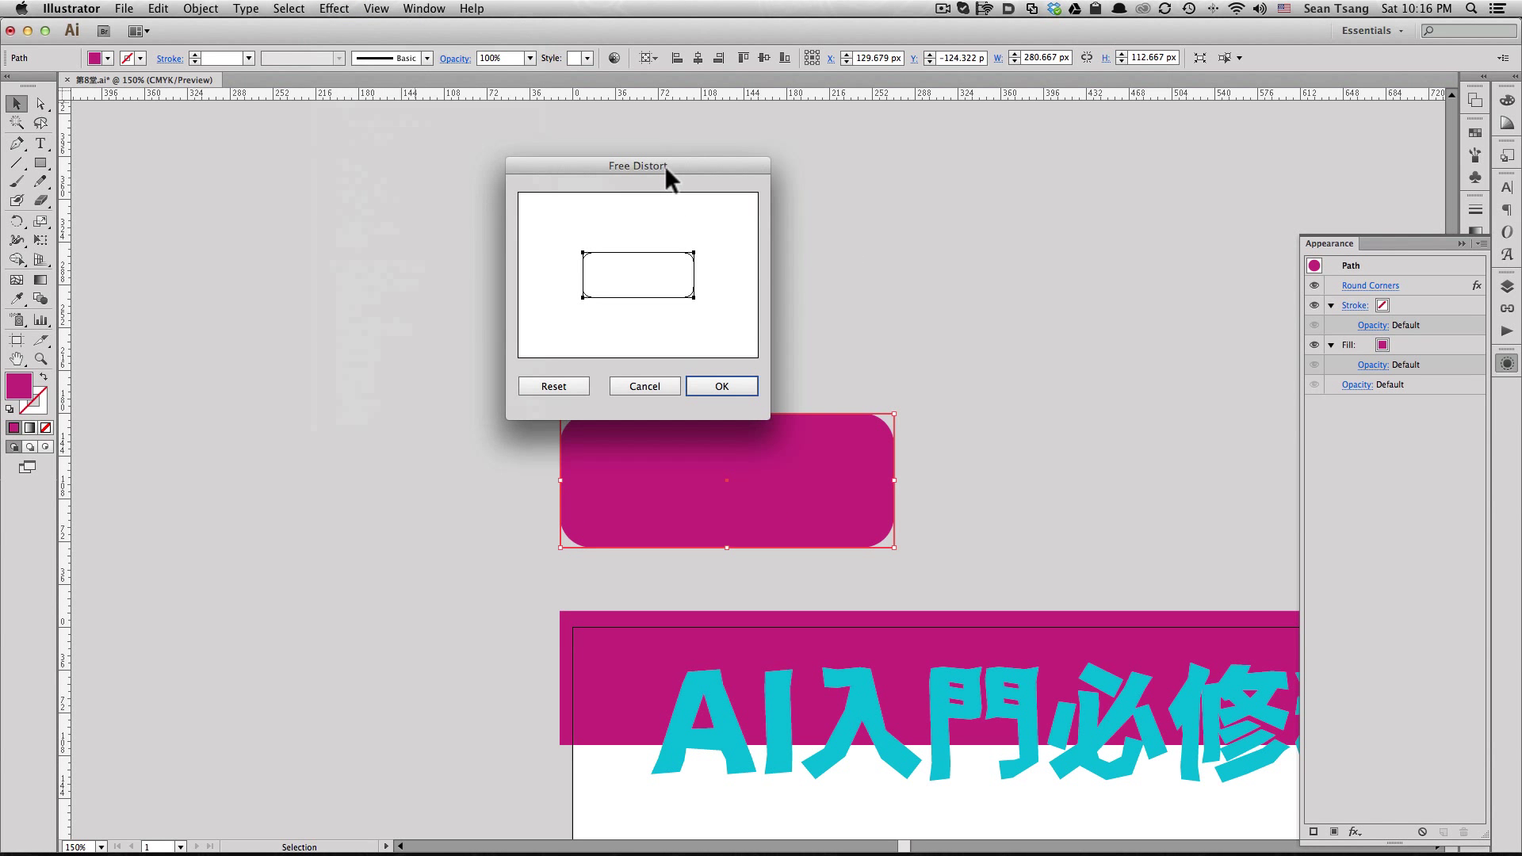
pyautogui.moveTo(611, 168); pyautogui.dragTo(691, 154)
pyautogui.moveTo(664, 239); pyautogui.dragTo(649, 227)
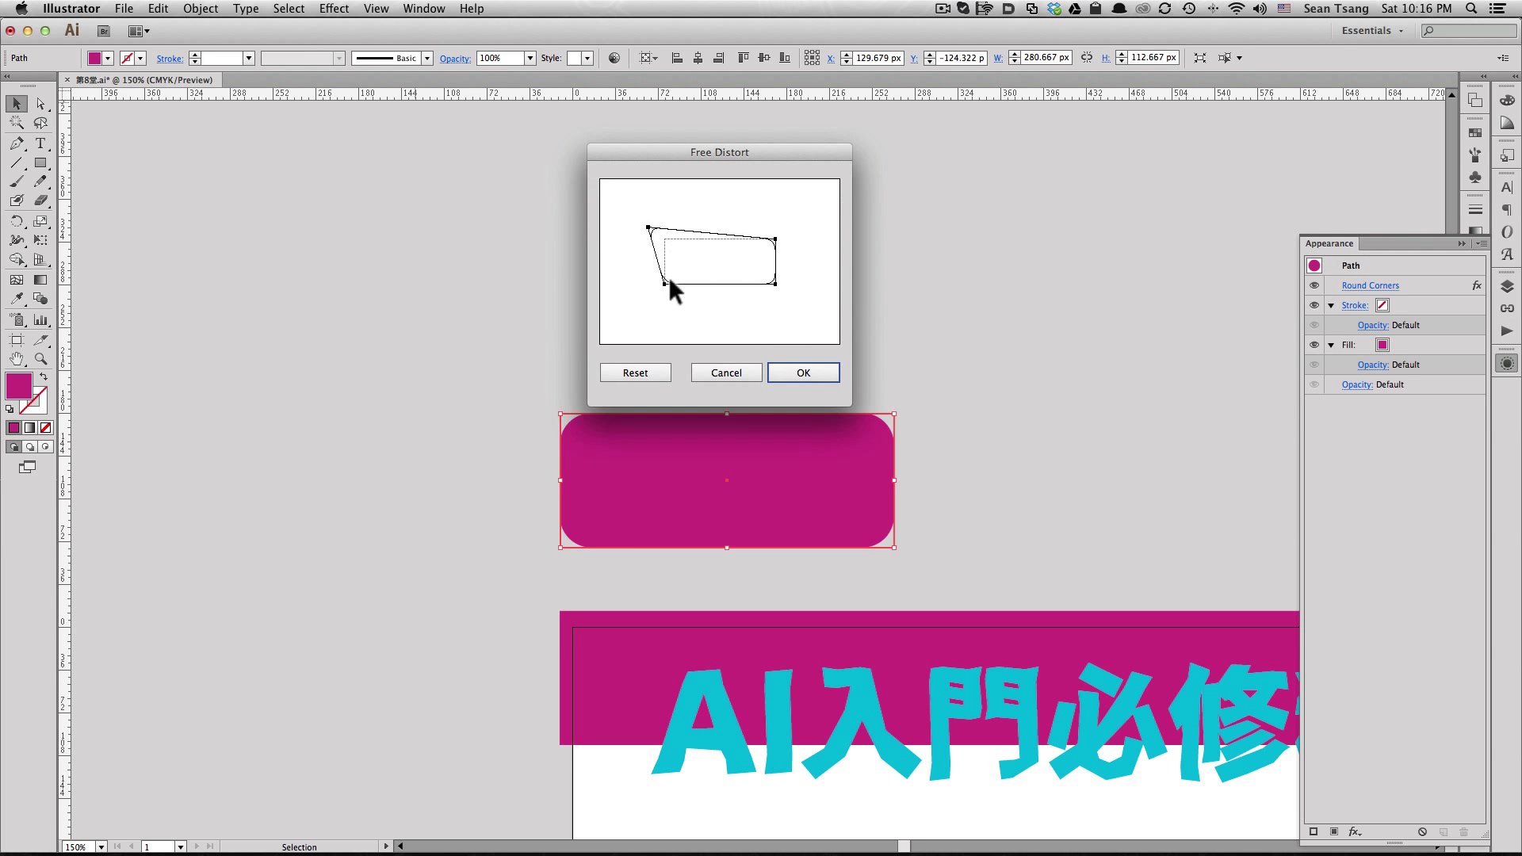
pyautogui.moveTo(775, 239); pyautogui.dragTo(790, 222)
pyautogui.click(807, 371)
pyautogui.click(1350, 386)
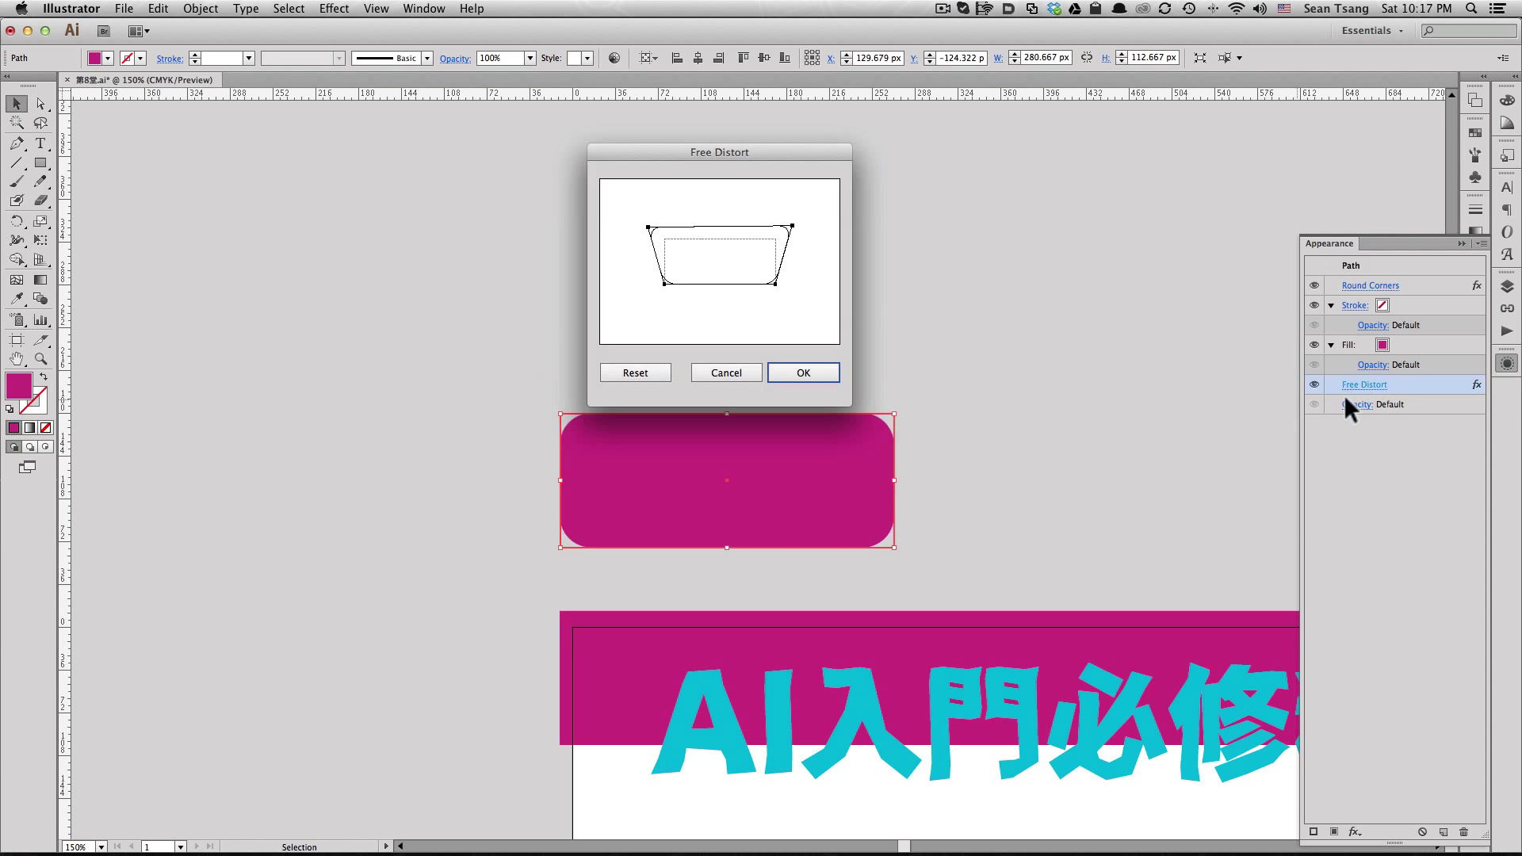
pyautogui.moveTo(775, 283); pyautogui.dragTo(758, 288)
pyautogui.click(801, 372)
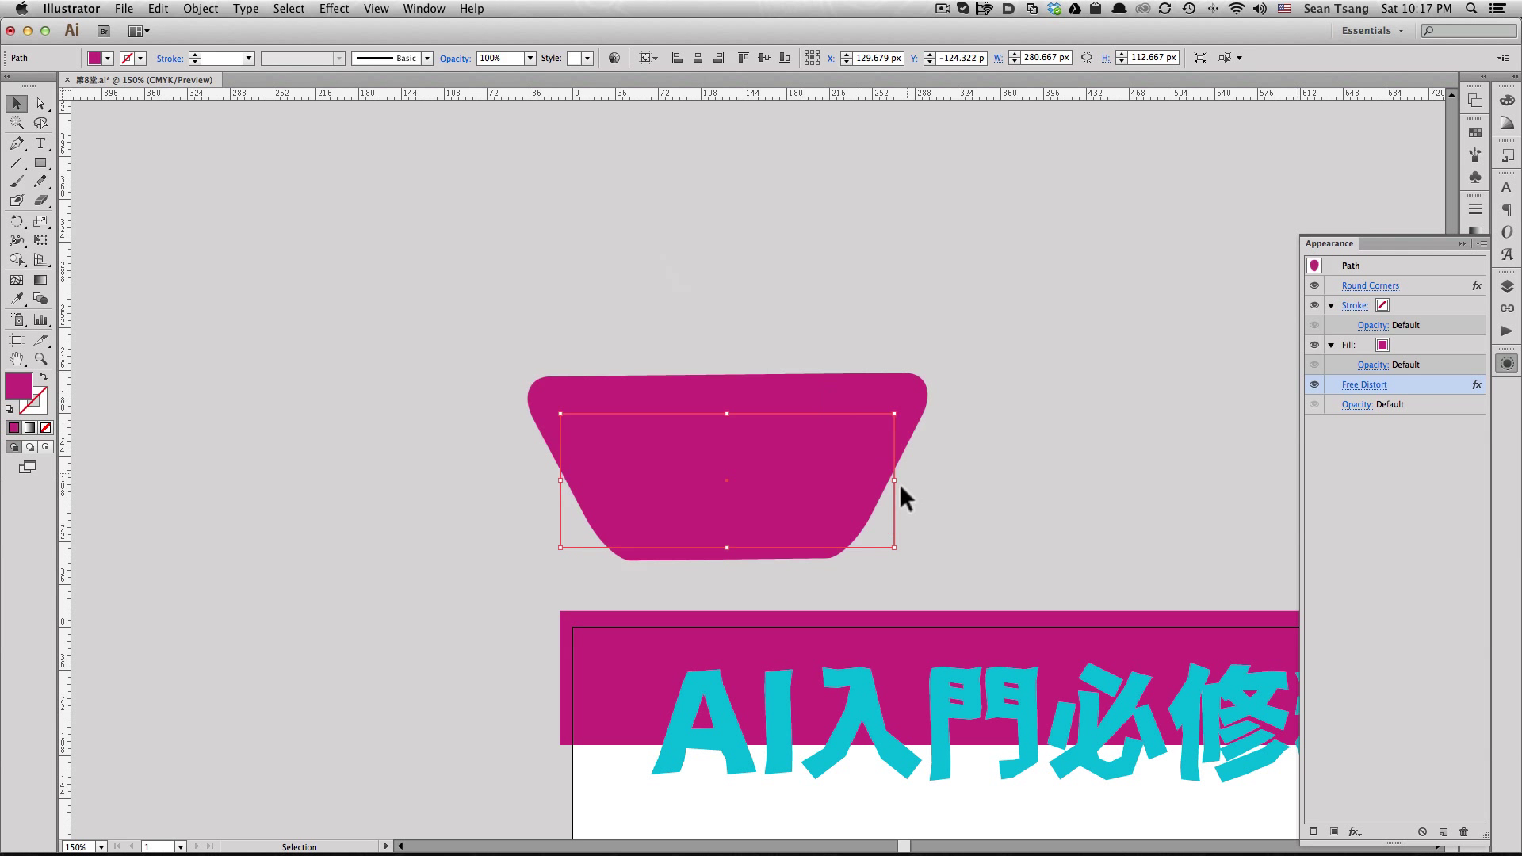
pyautogui.click(969, 522)
pyautogui.click(882, 439)
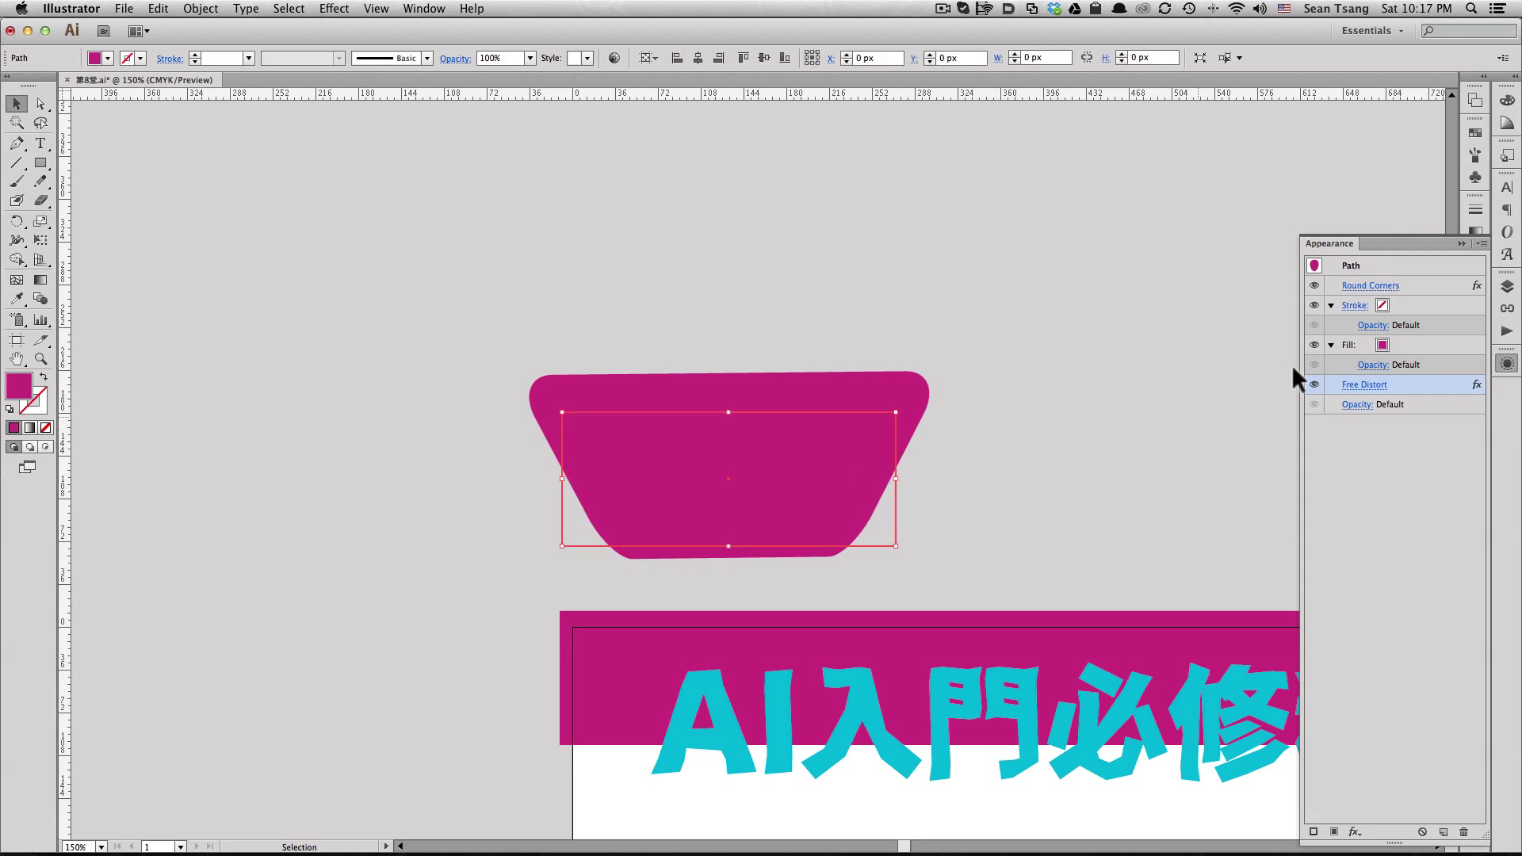
pyautogui.click(1463, 832)
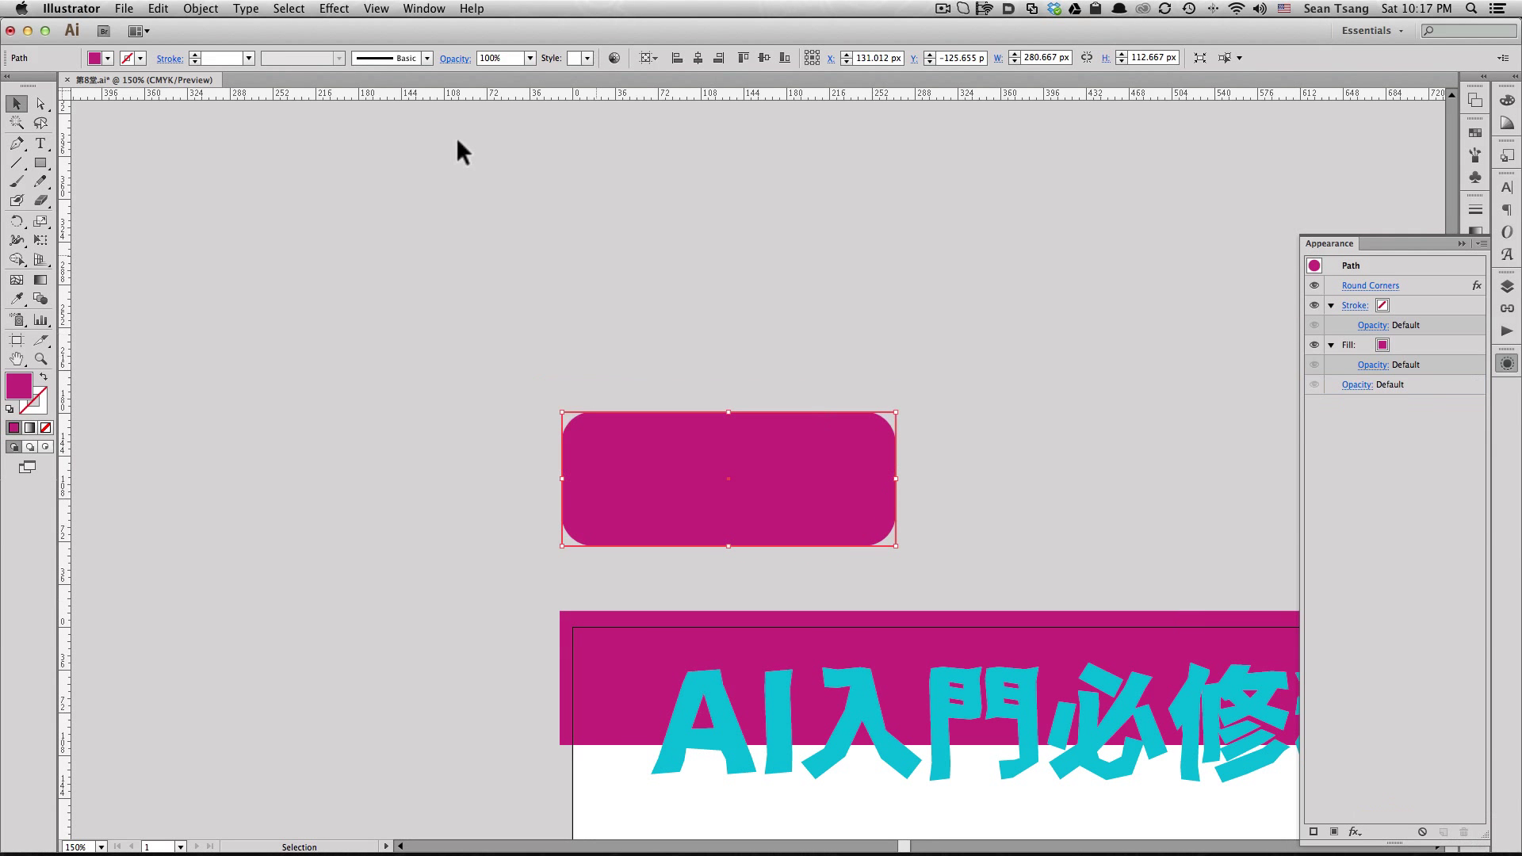
pyautogui.click(334, 9)
pyautogui.moveTo(392, 153)
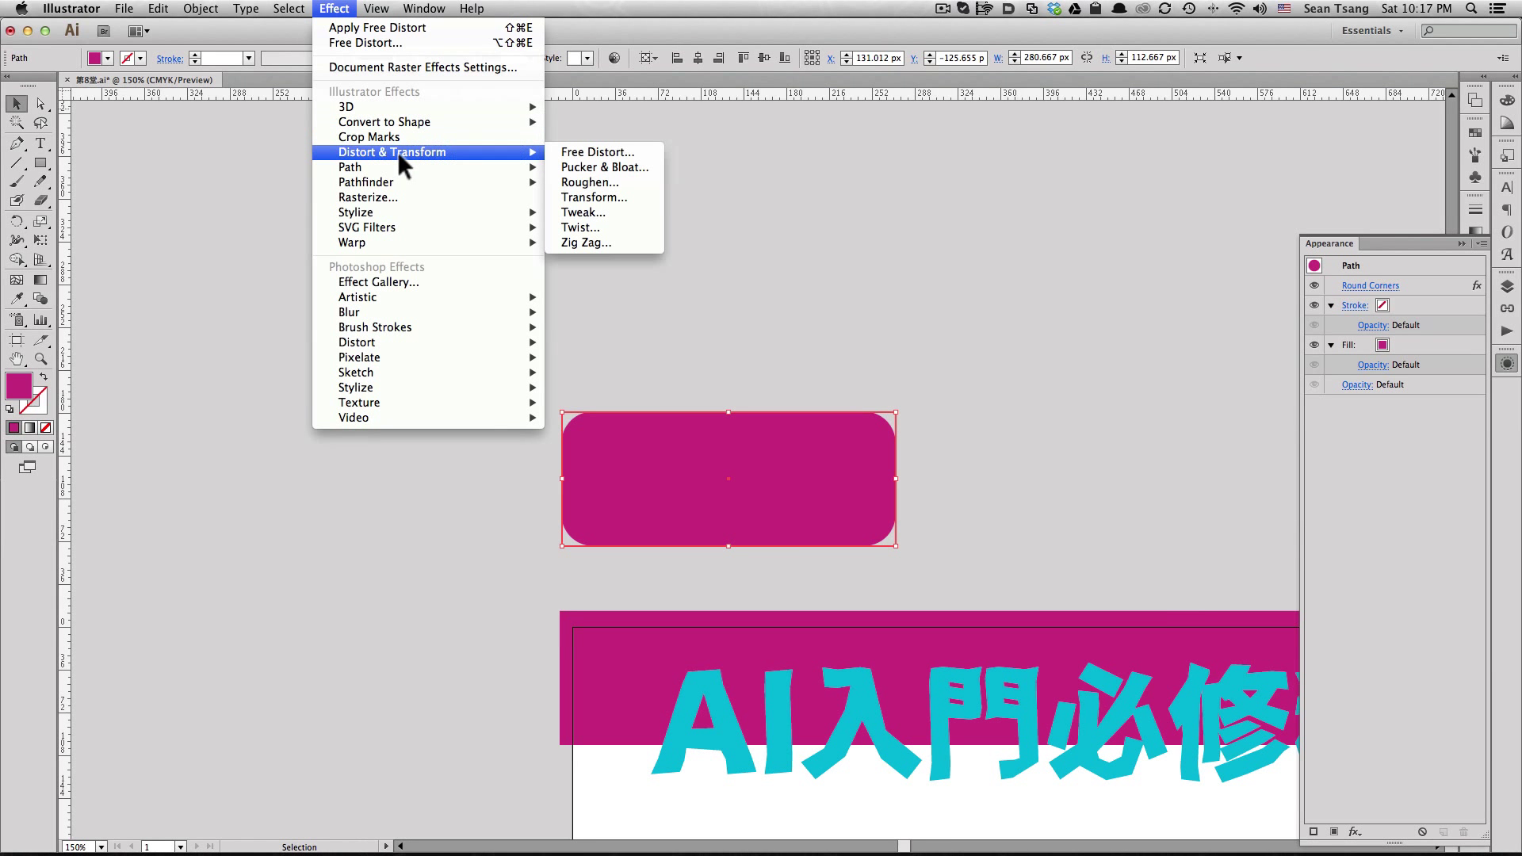
pyautogui.click(643, 169)
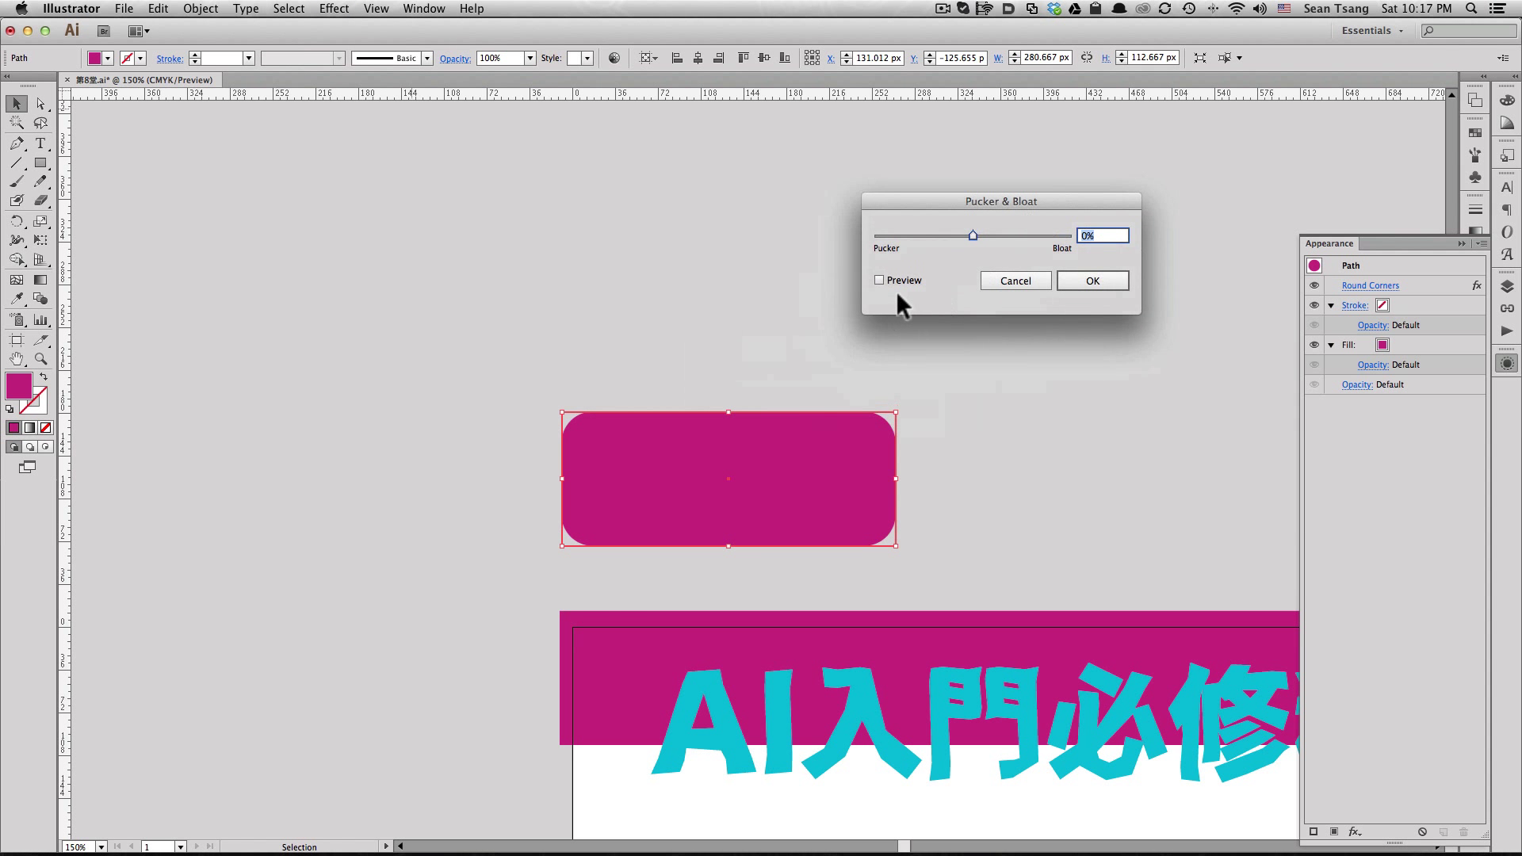
pyautogui.click(906, 281)
pyautogui.moveTo(969, 234); pyautogui.dragTo(962, 234)
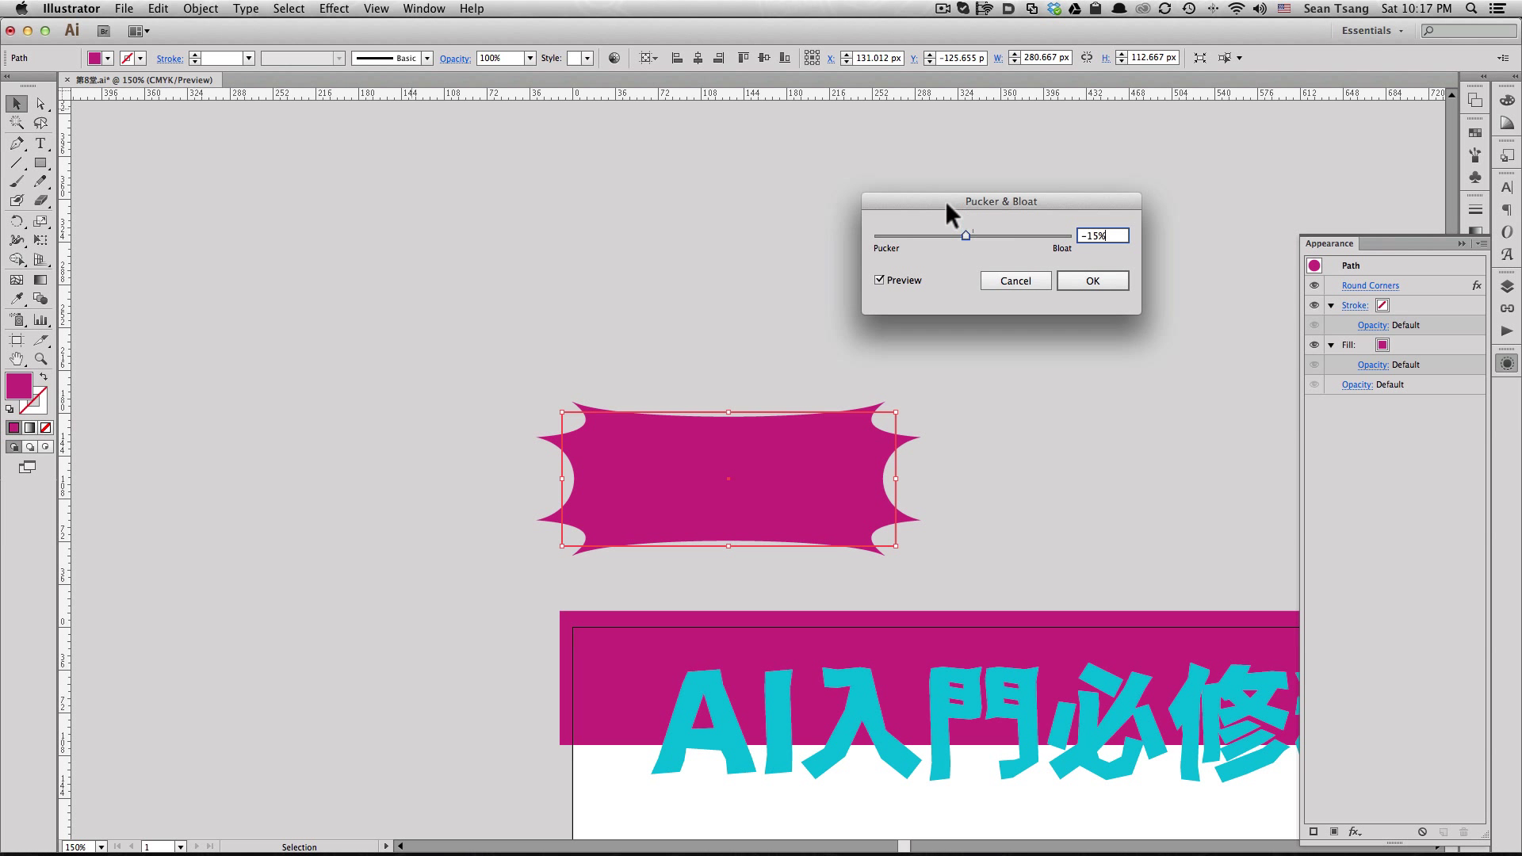
pyautogui.moveTo(971, 207); pyautogui.dragTo(768, 216)
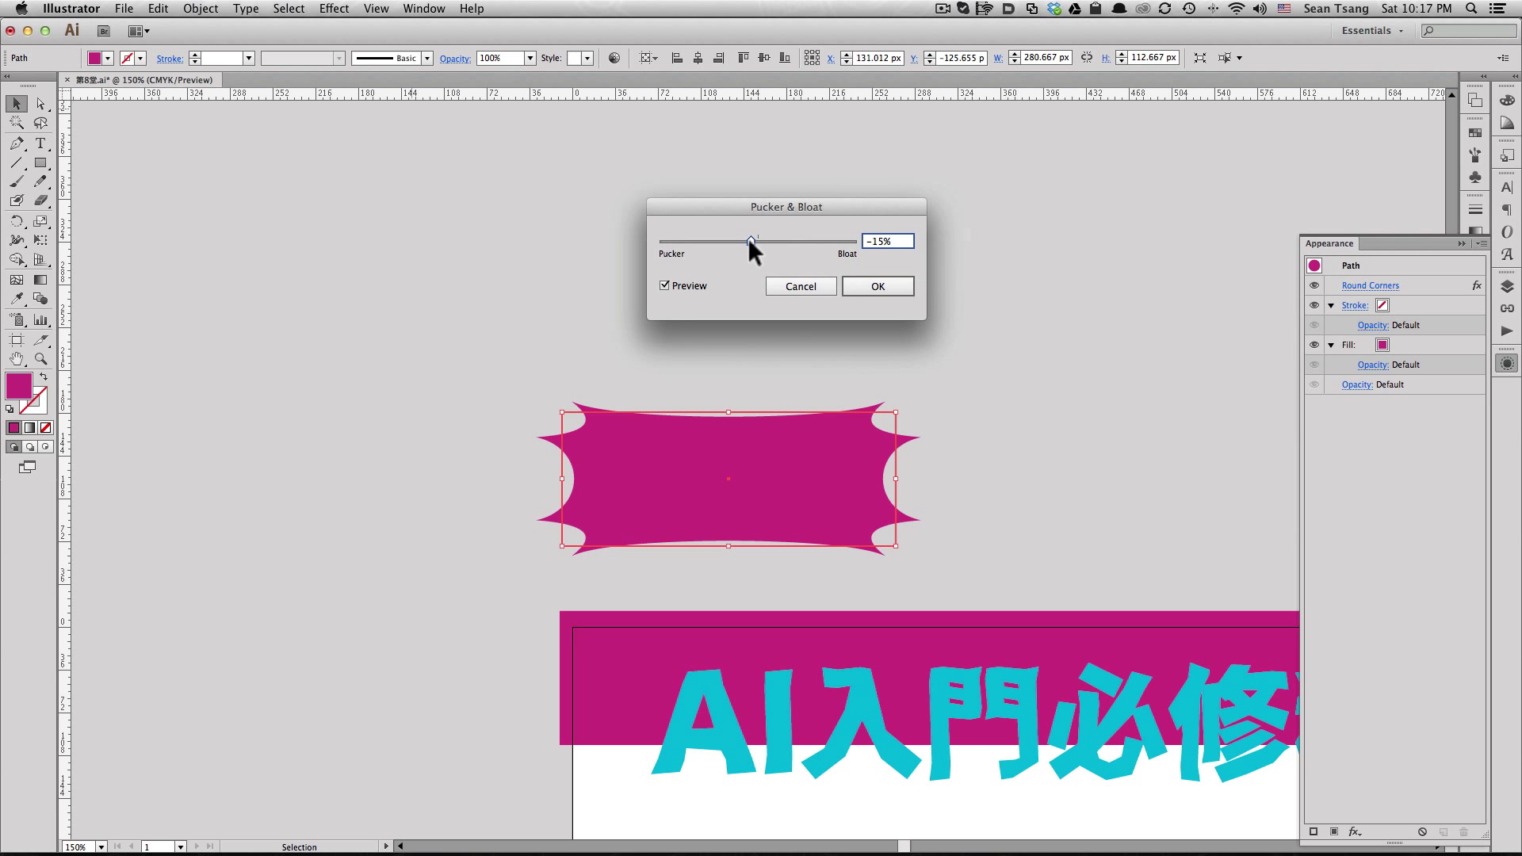
pyautogui.write('0')
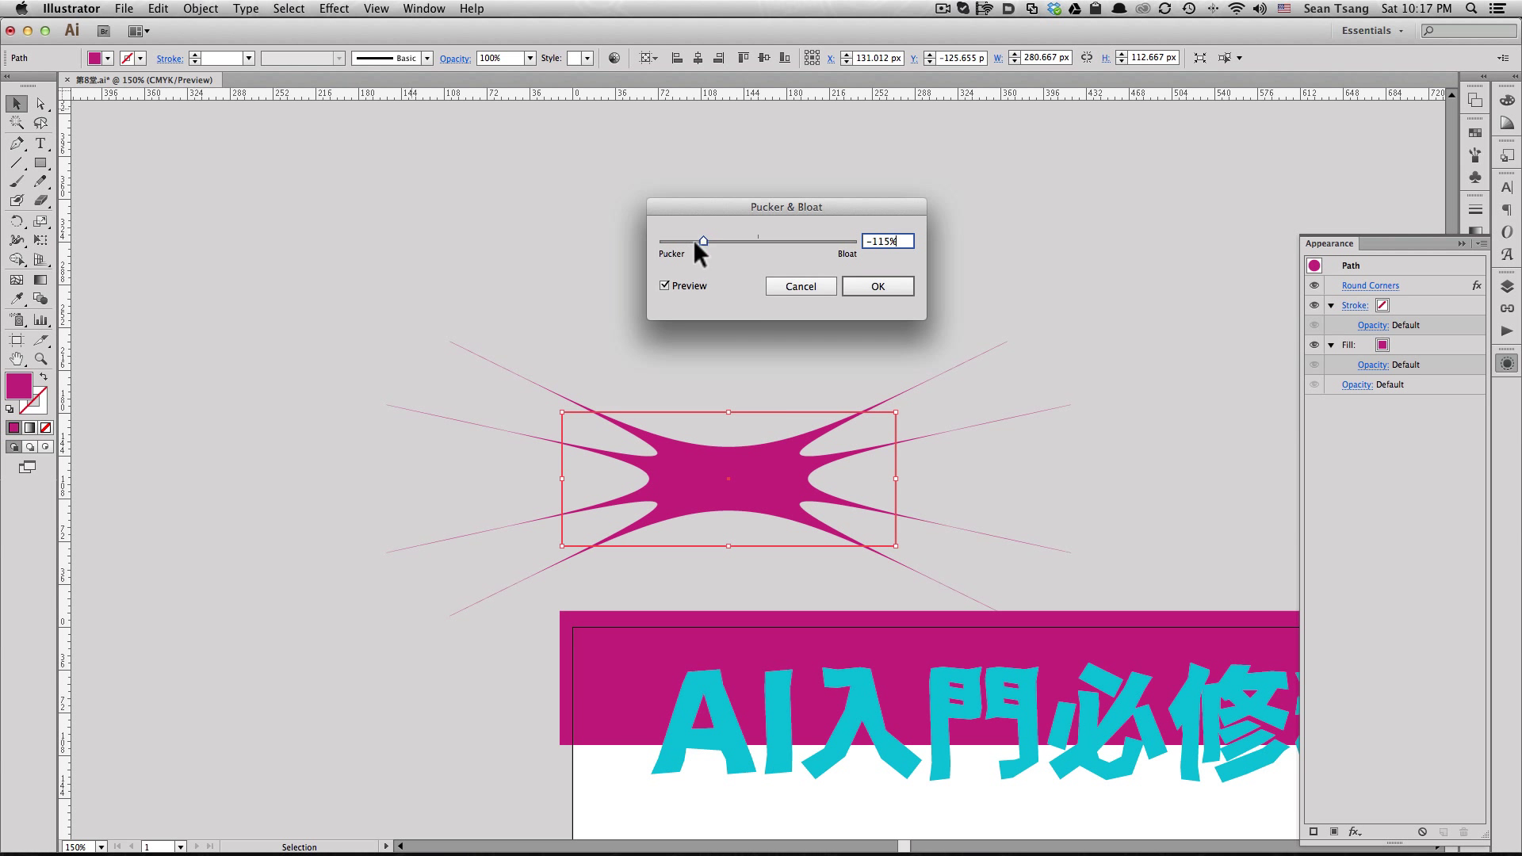
pyautogui.moveTo(702, 241); pyautogui.dragTo(785, 241)
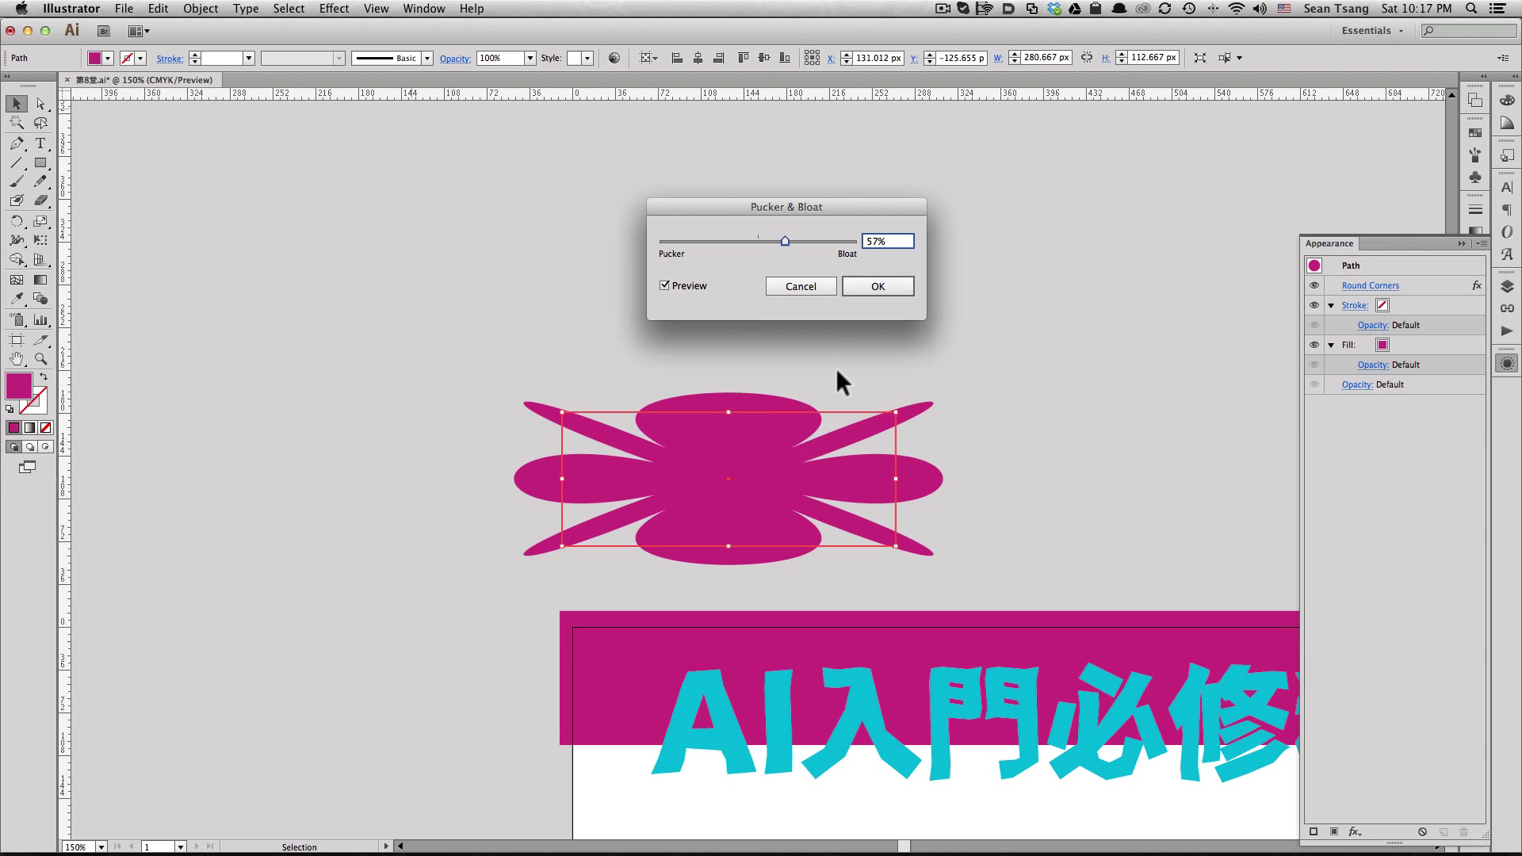
pyautogui.moveTo(811, 236); pyautogui.dragTo(892, 301)
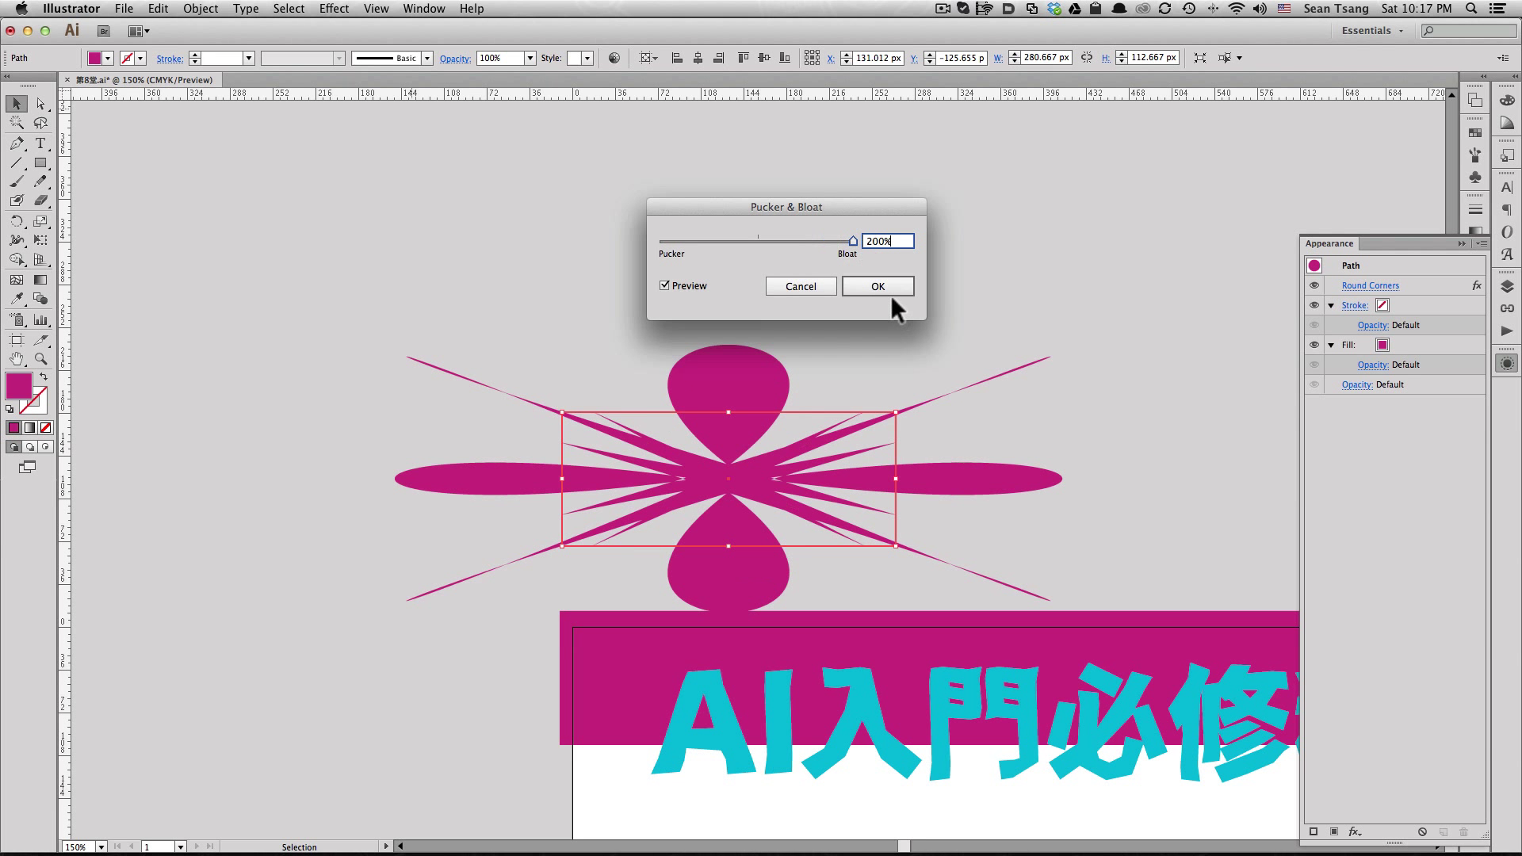
pyautogui.moveTo(848, 238); pyautogui.dragTo(763, 239)
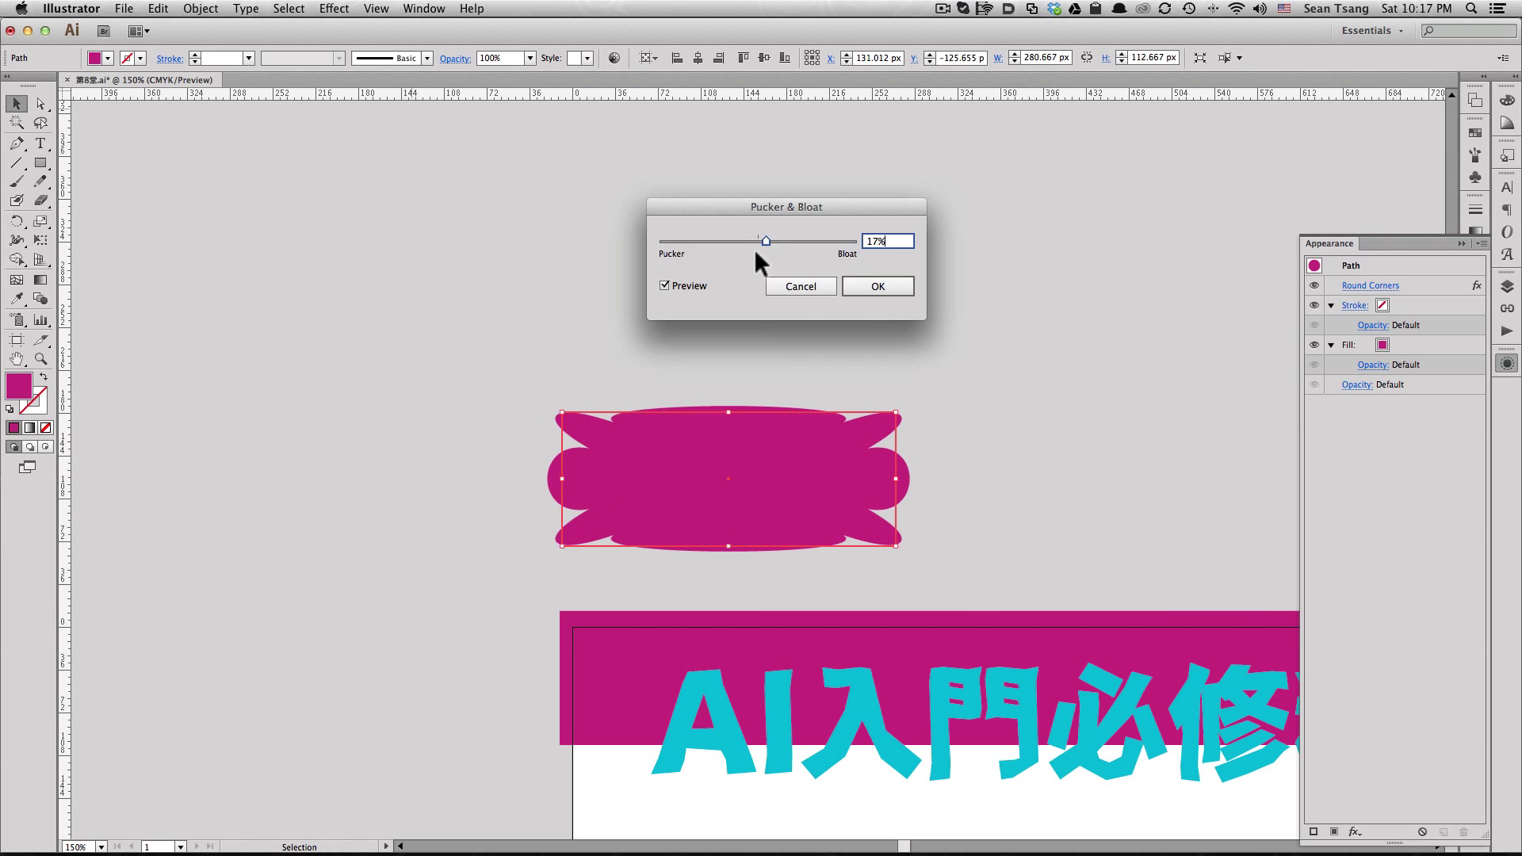
pyautogui.click(798, 287)
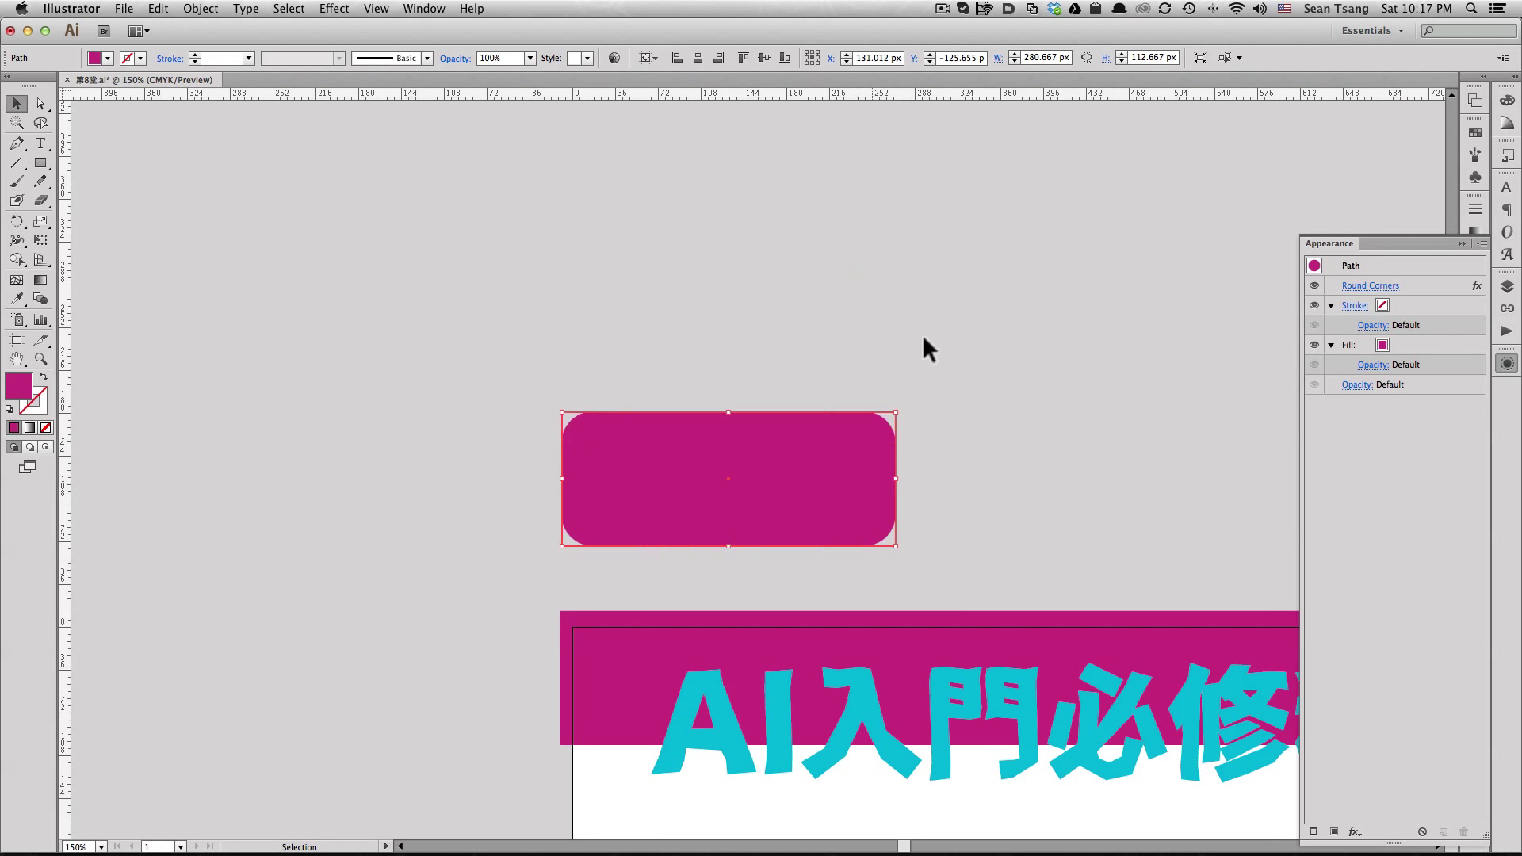
pyautogui.click(332, 8)
pyautogui.moveTo(393, 153)
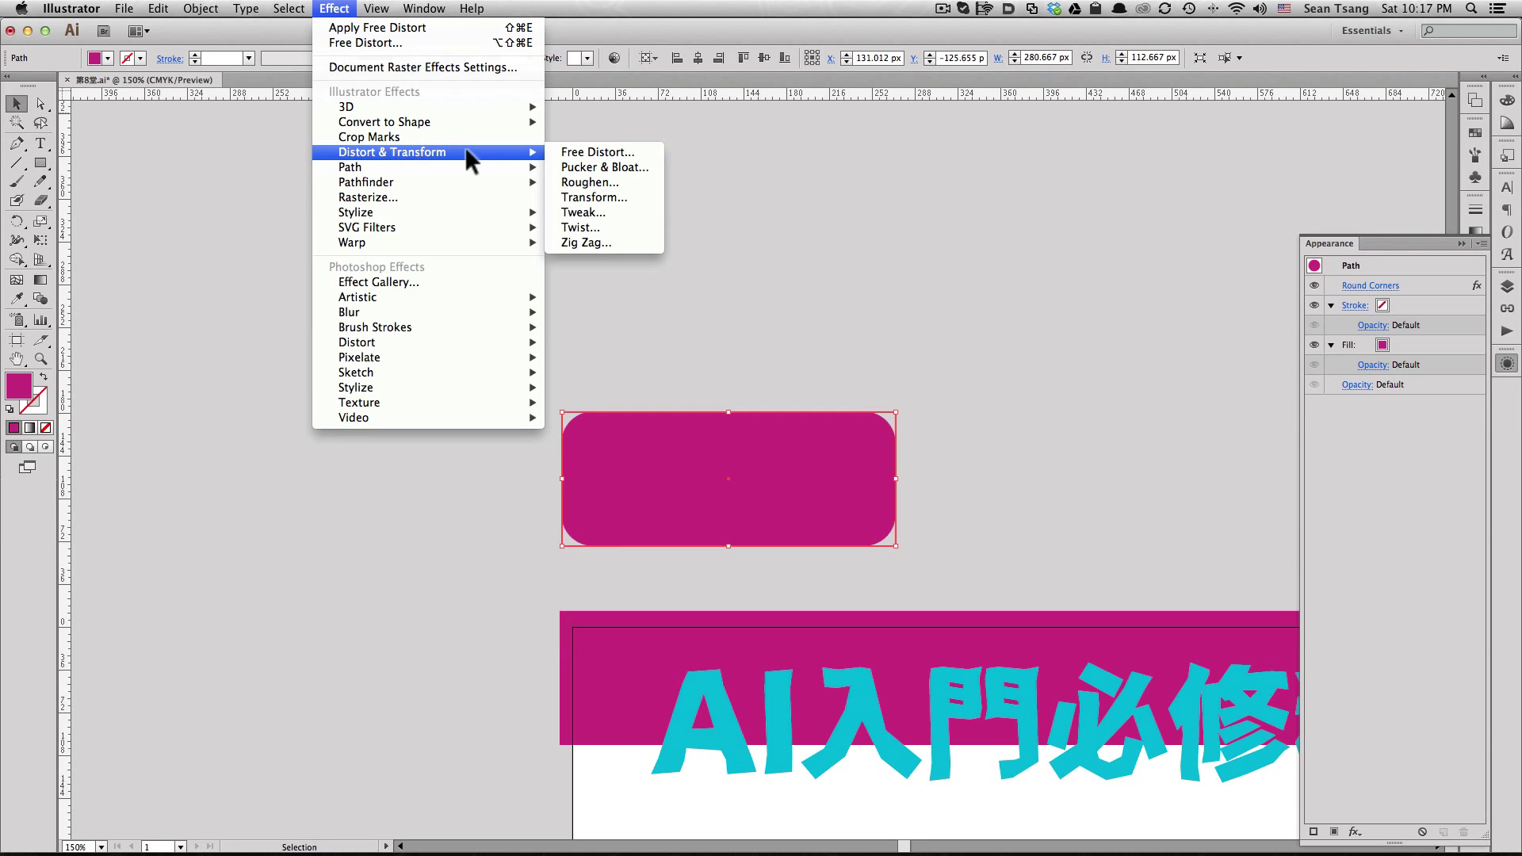
# Preview Roughen on the band at Size 5% relative, Detail 10/in, Corner points, with the dialog above it
pyautogui.click(620, 184)
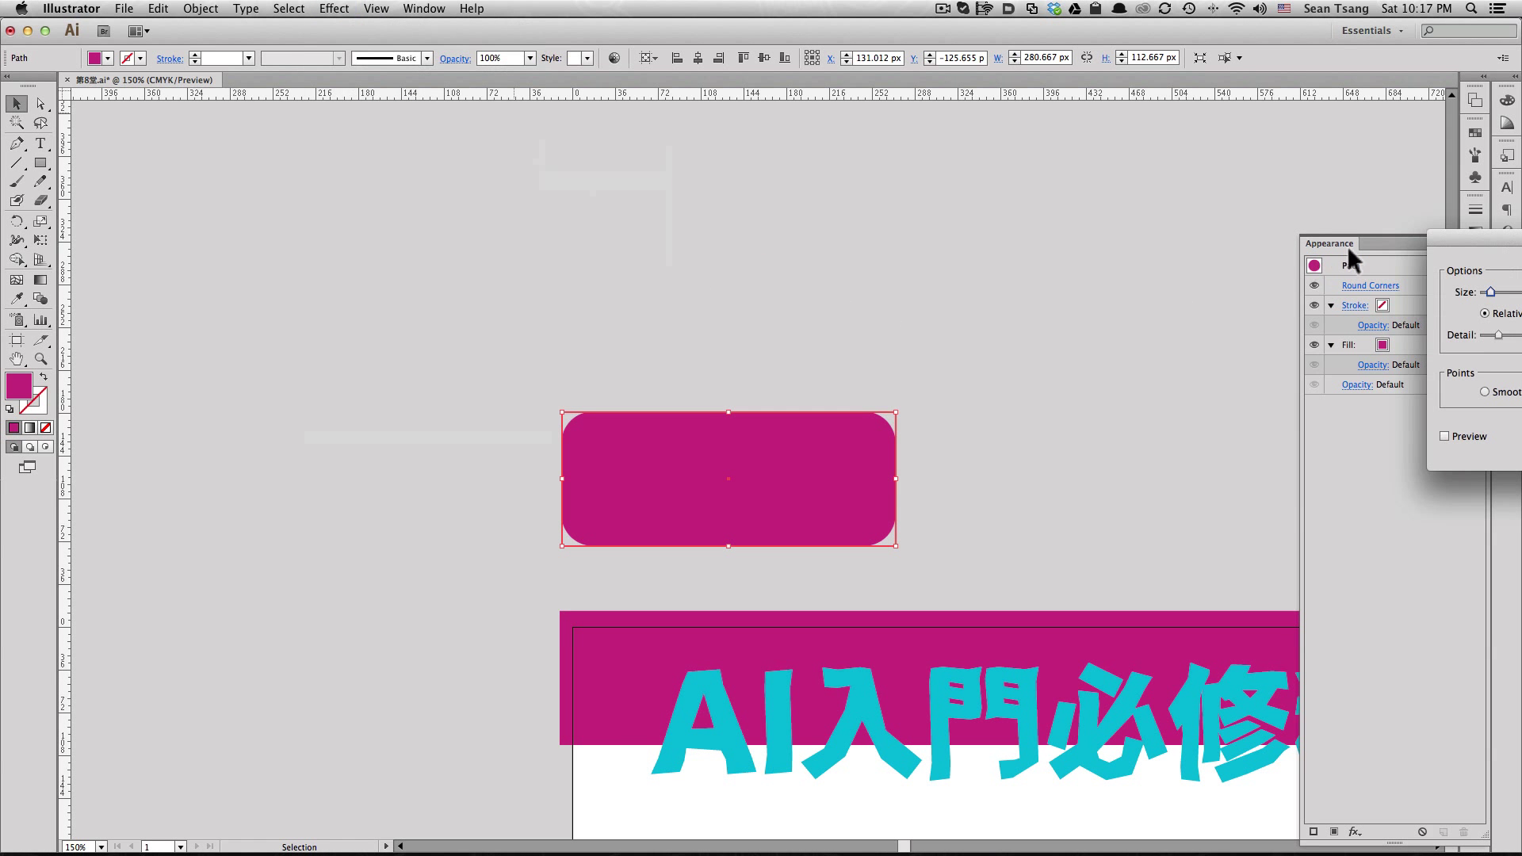
pyautogui.moveTo(1390, 230)
pyautogui.mouseDown()
pyautogui.moveTo(693, 131)
pyautogui.moveTo(877, 141)
pyautogui.mouseUp()
pyautogui.click(642, 330)
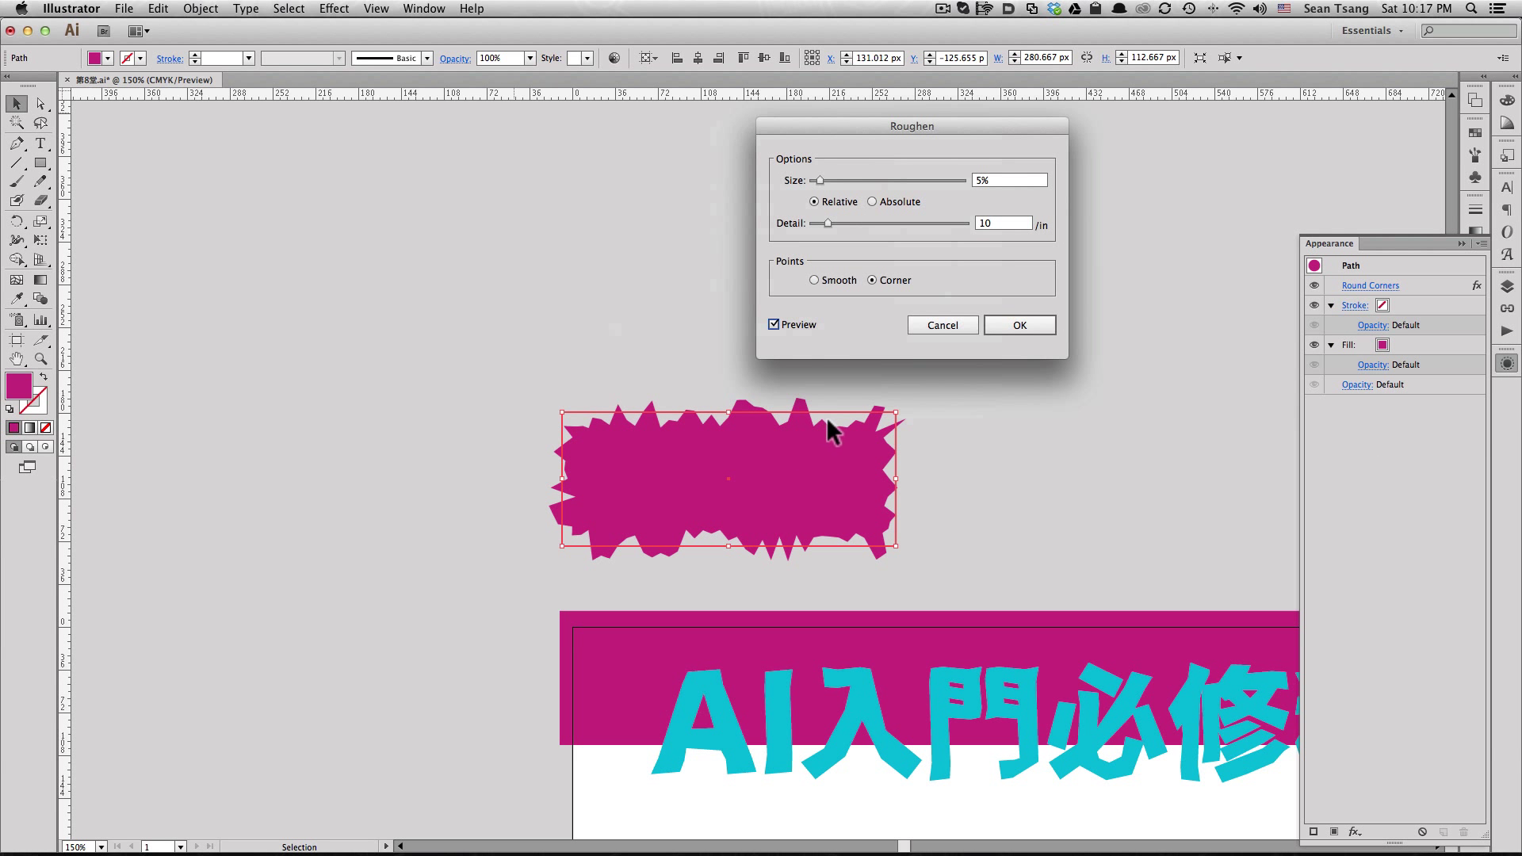
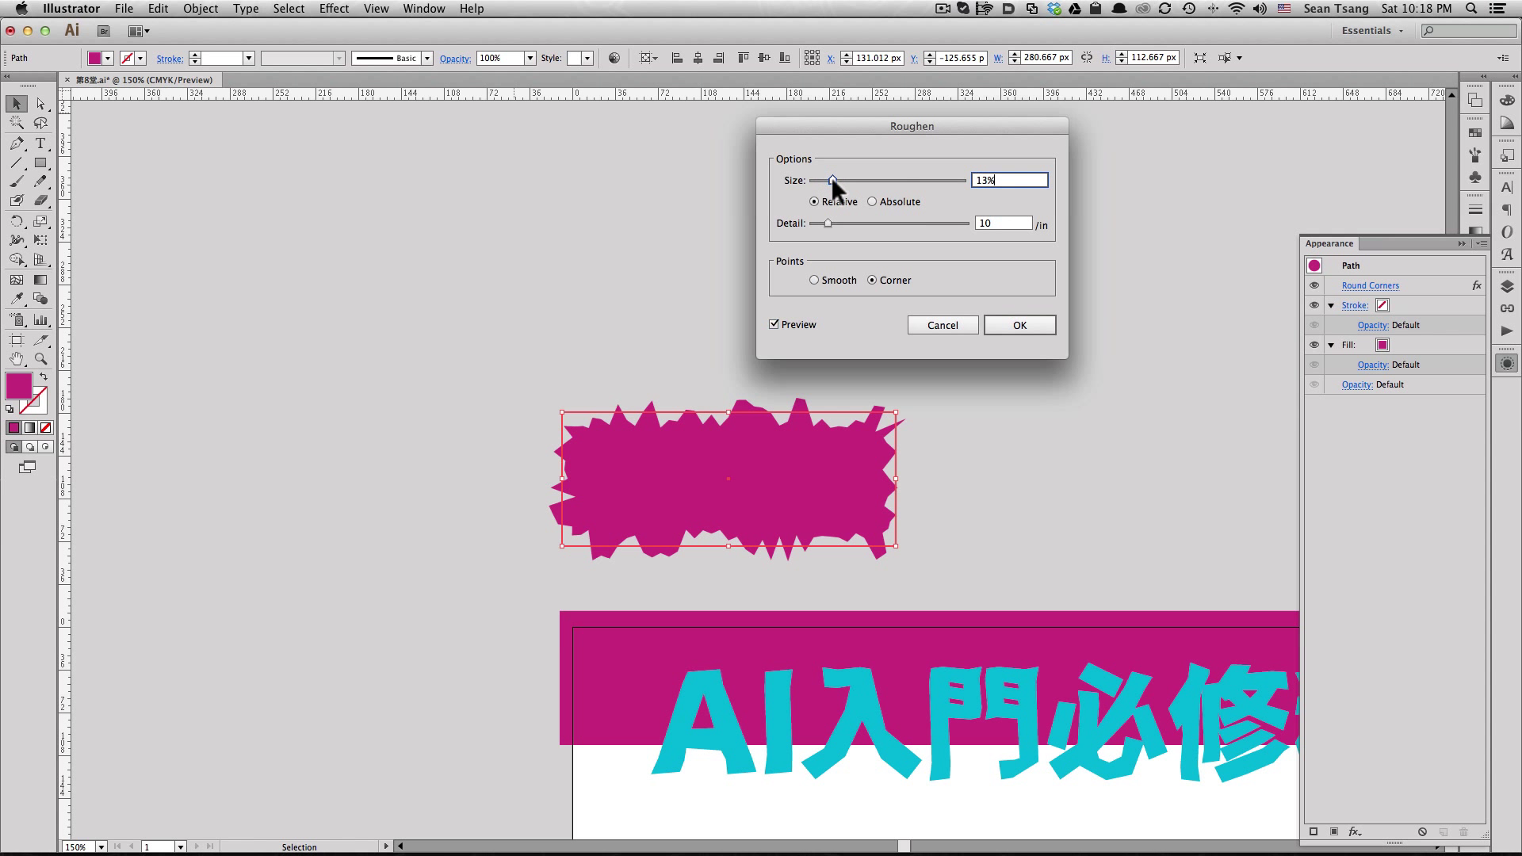
# Try Roughen sizes in Absolute and Relative modes, settling on 2% Relative
pyautogui.moveTo(819, 181); pyautogui.dragTo(815, 181)
pyautogui.click(871, 202)
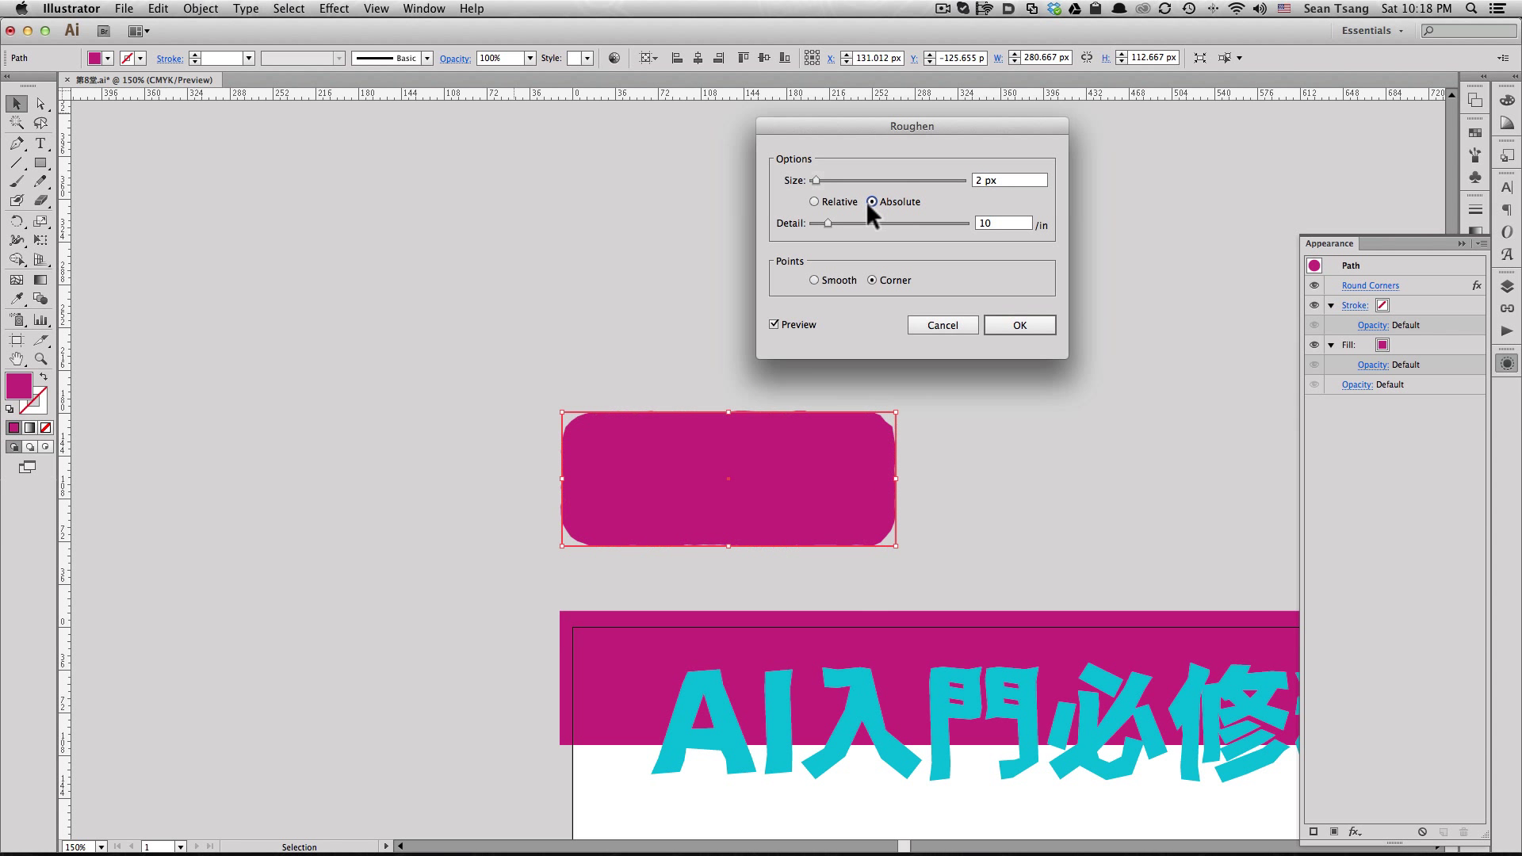
pyautogui.moveTo(828, 181); pyautogui.dragTo(839, 181)
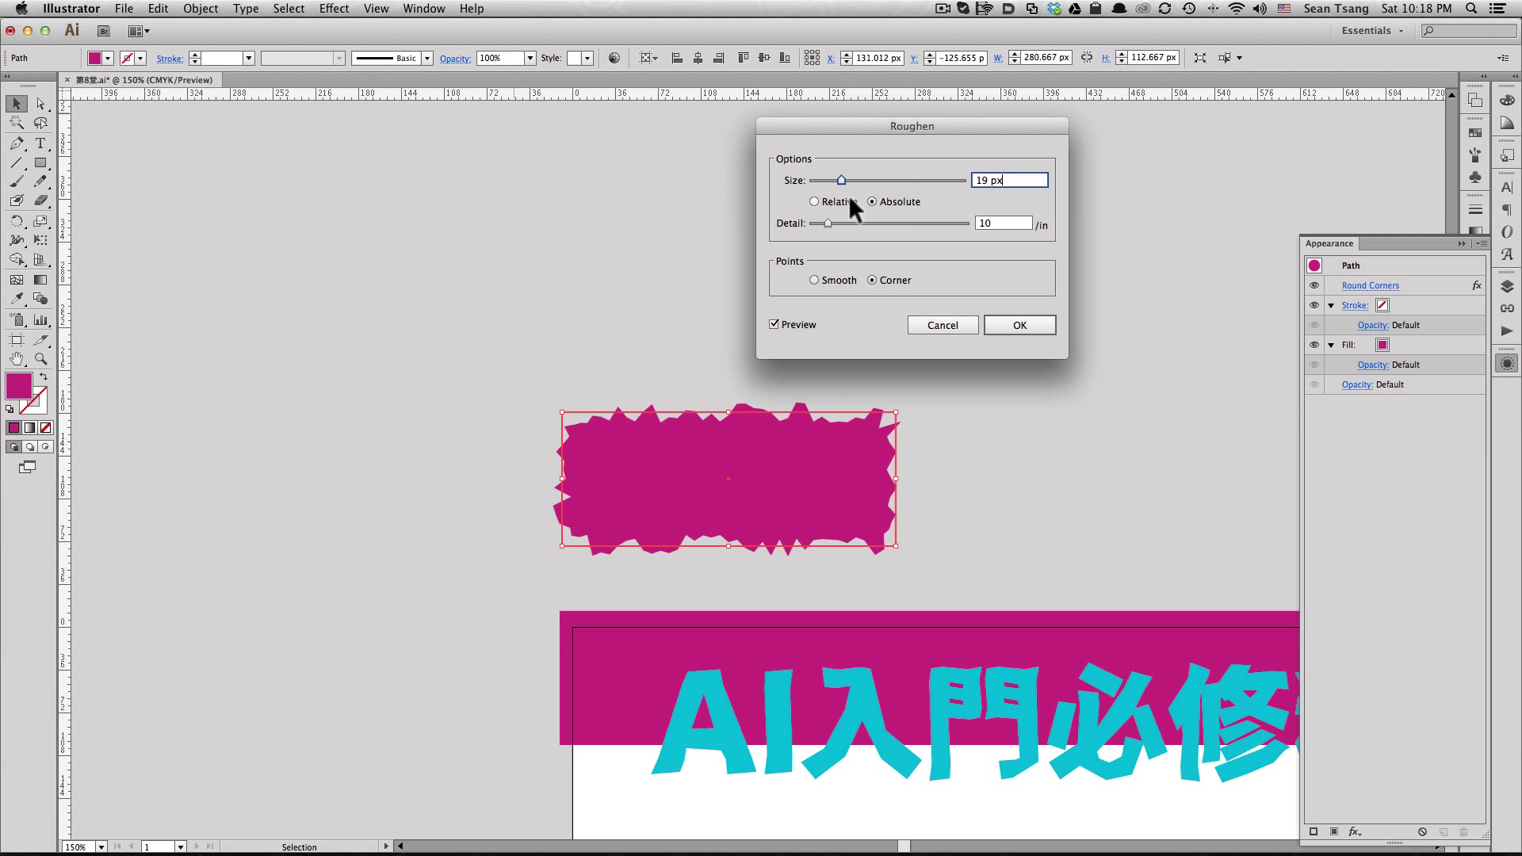
pyautogui.click(859, 197)
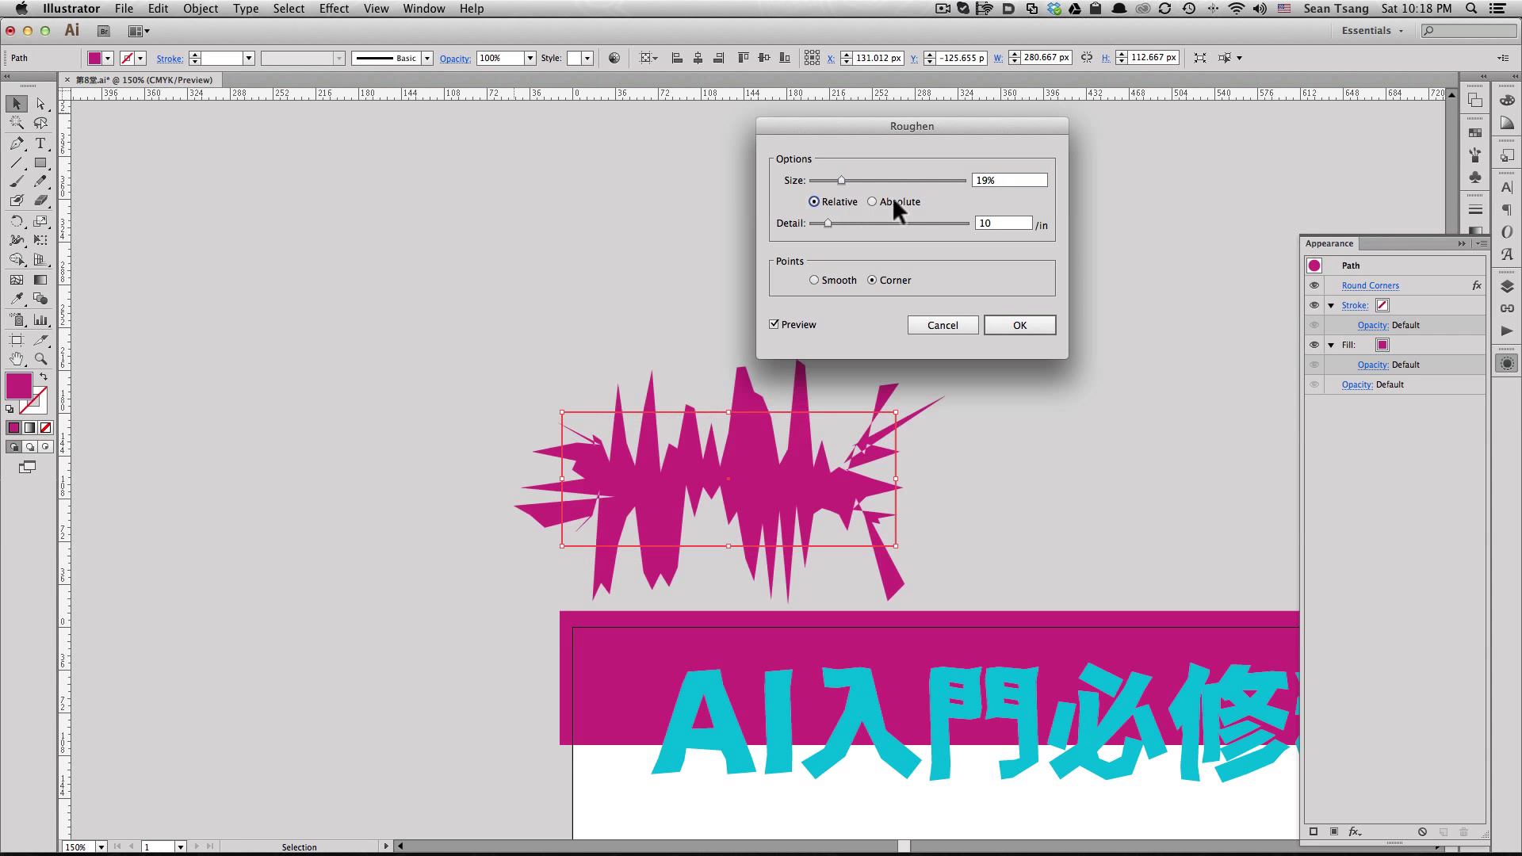
pyautogui.moveTo(841, 181); pyautogui.dragTo(857, 289)
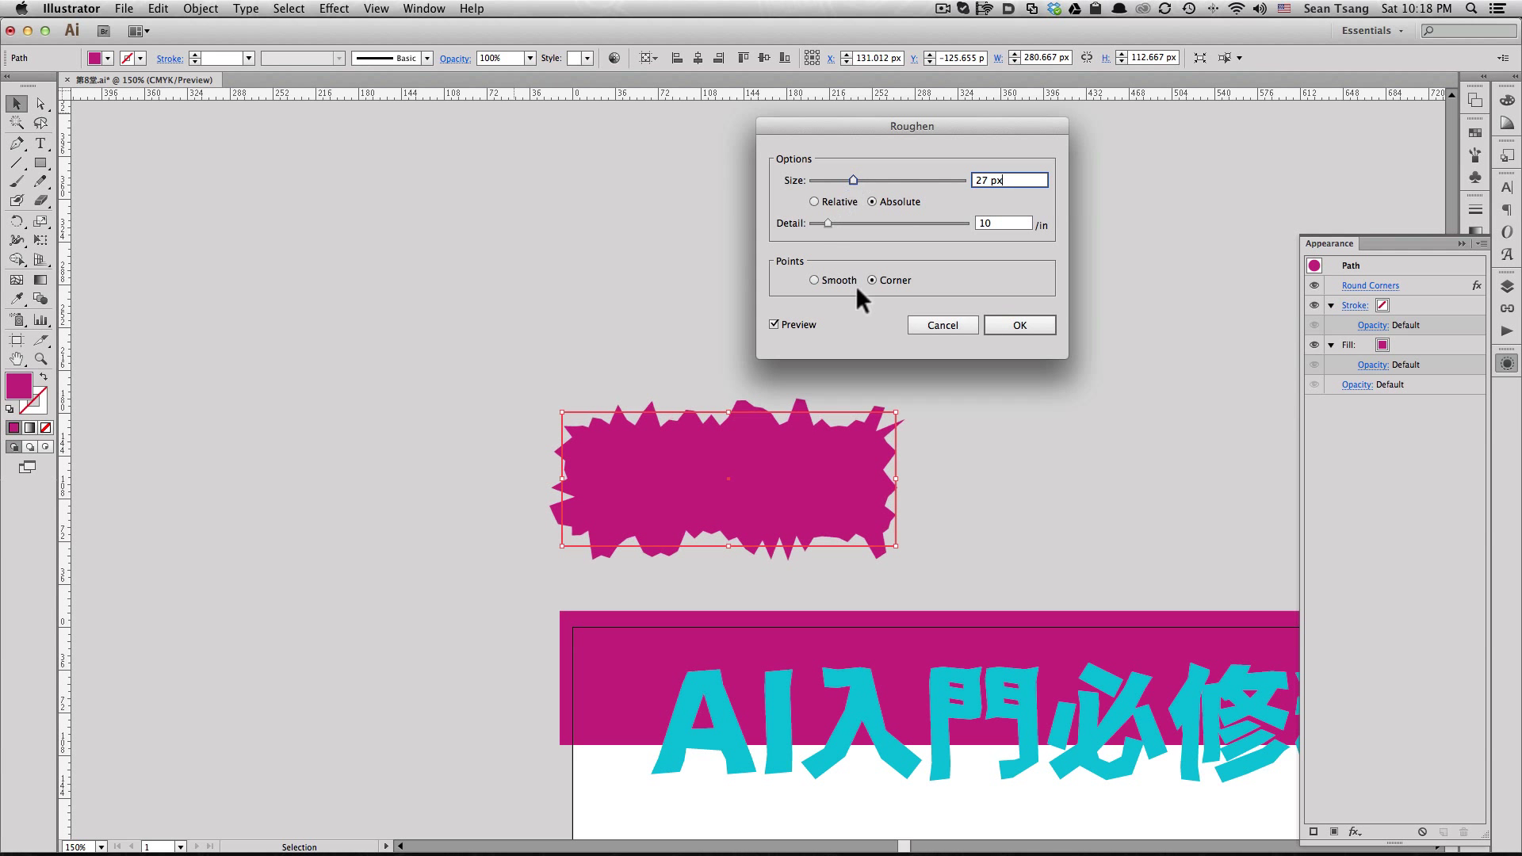
pyautogui.click(837, 199)
pyautogui.moveTo(855, 181); pyautogui.dragTo(814, 178)
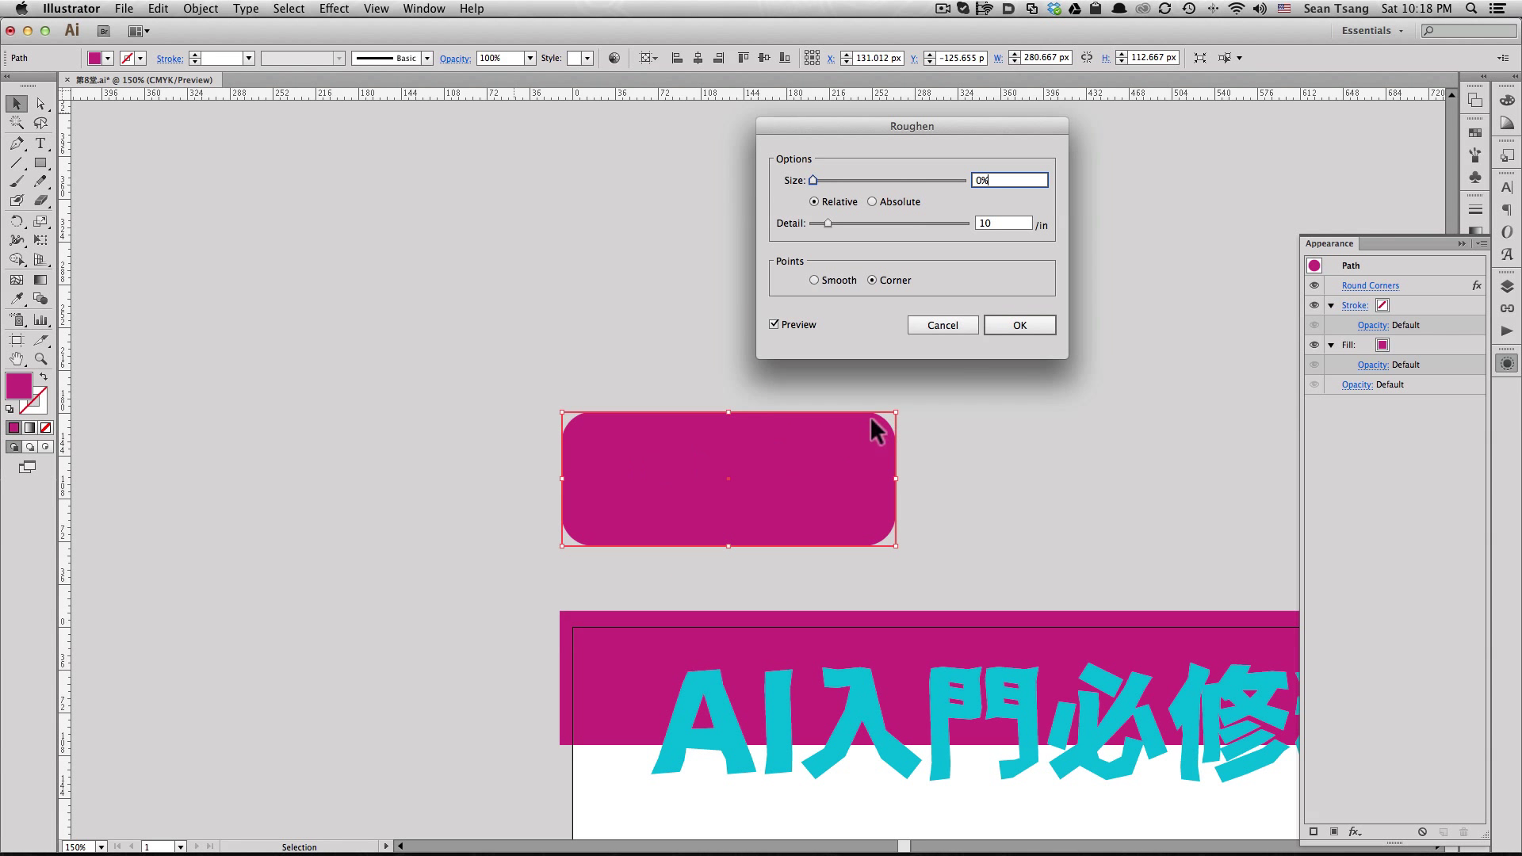
pyautogui.moveTo(812, 181); pyautogui.dragTo(817, 181)
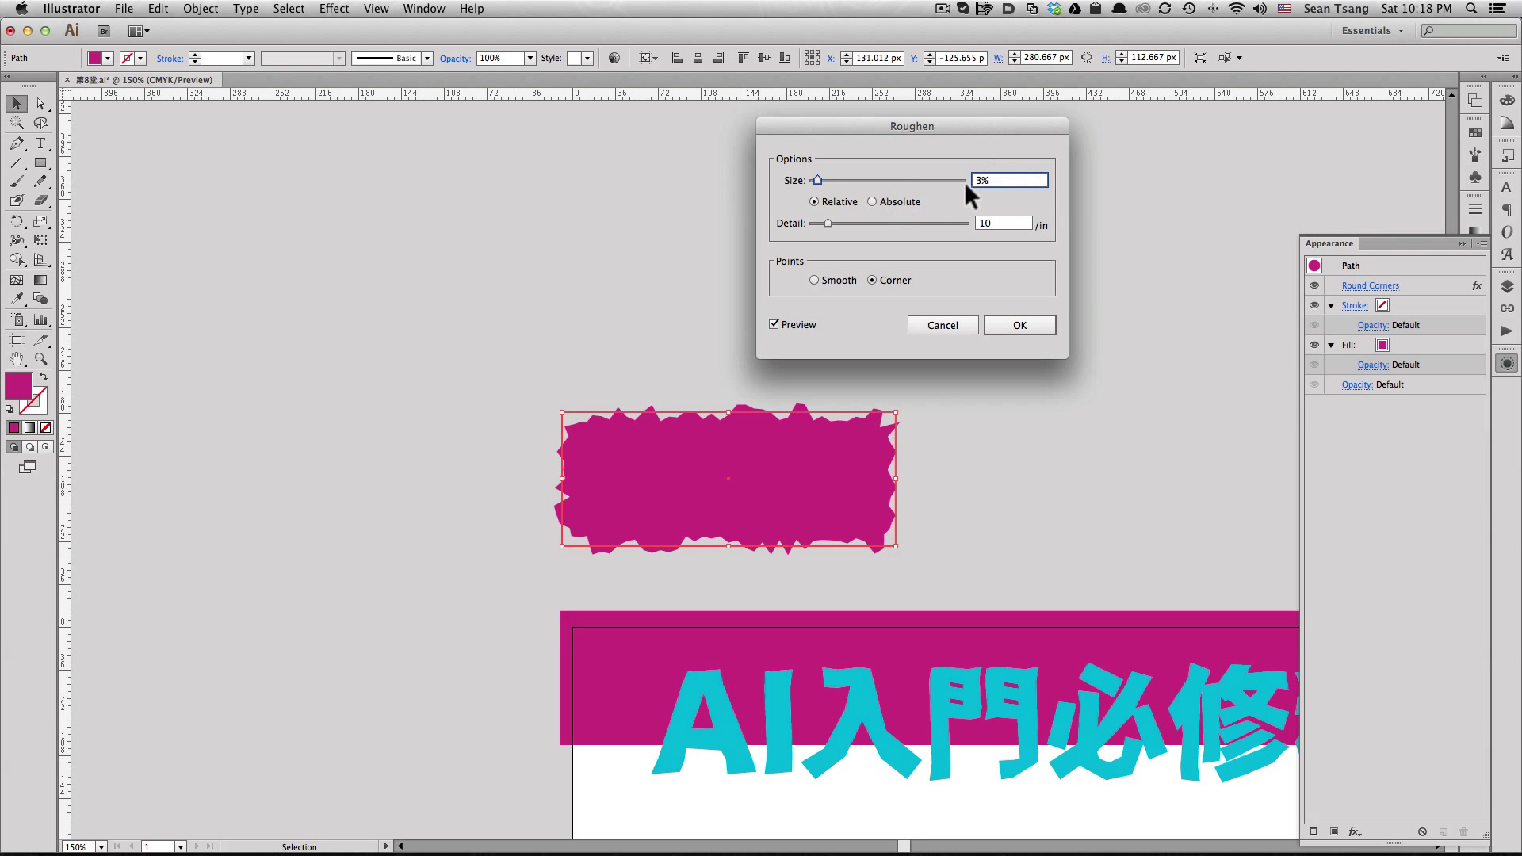
pyautogui.click(871, 200)
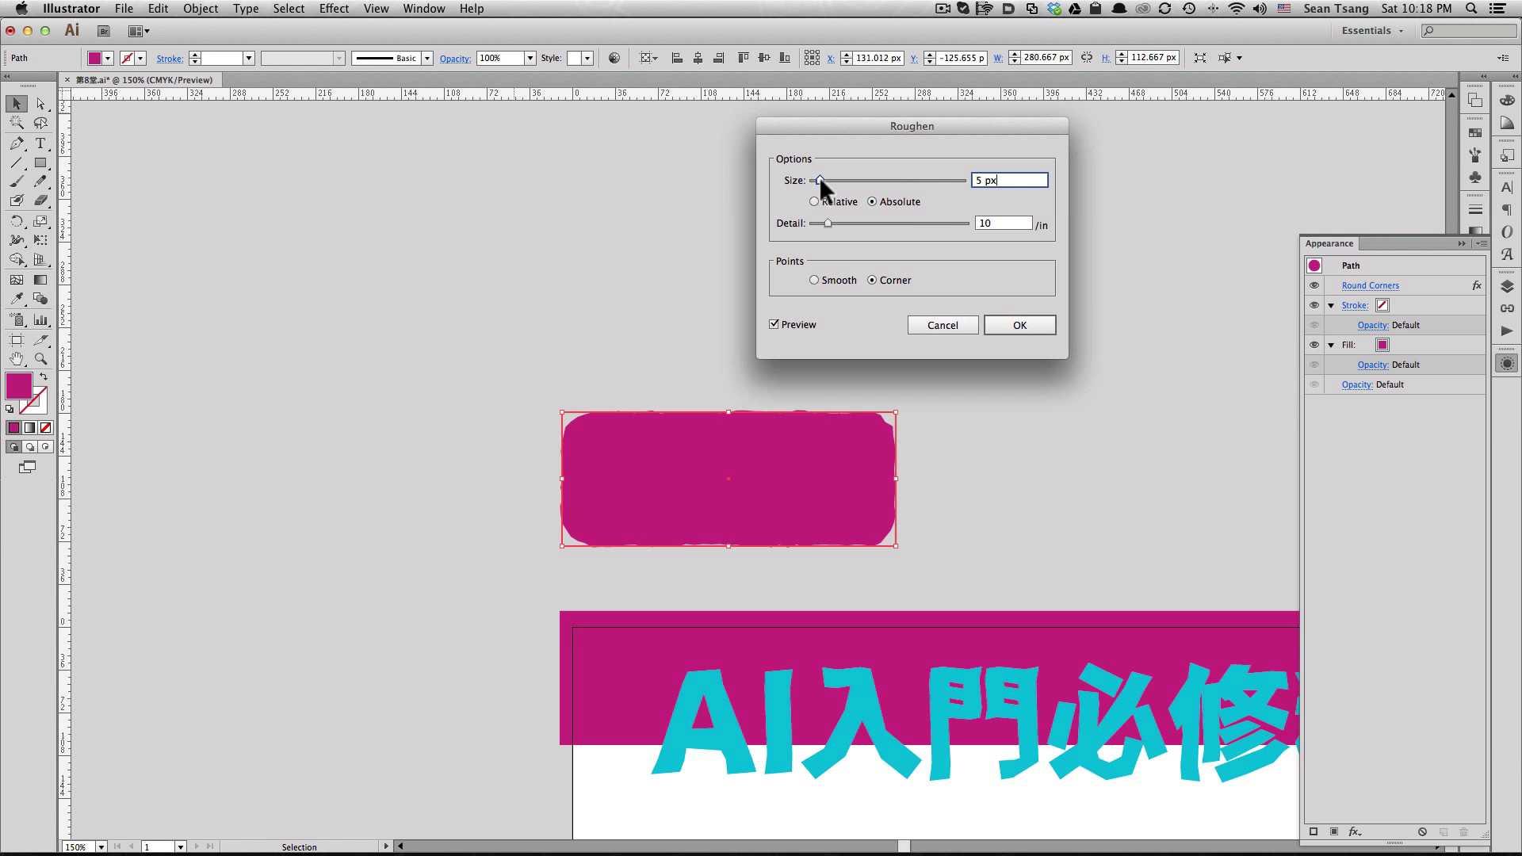
pyautogui.moveTo(819, 181); pyautogui.dragTo(825, 181)
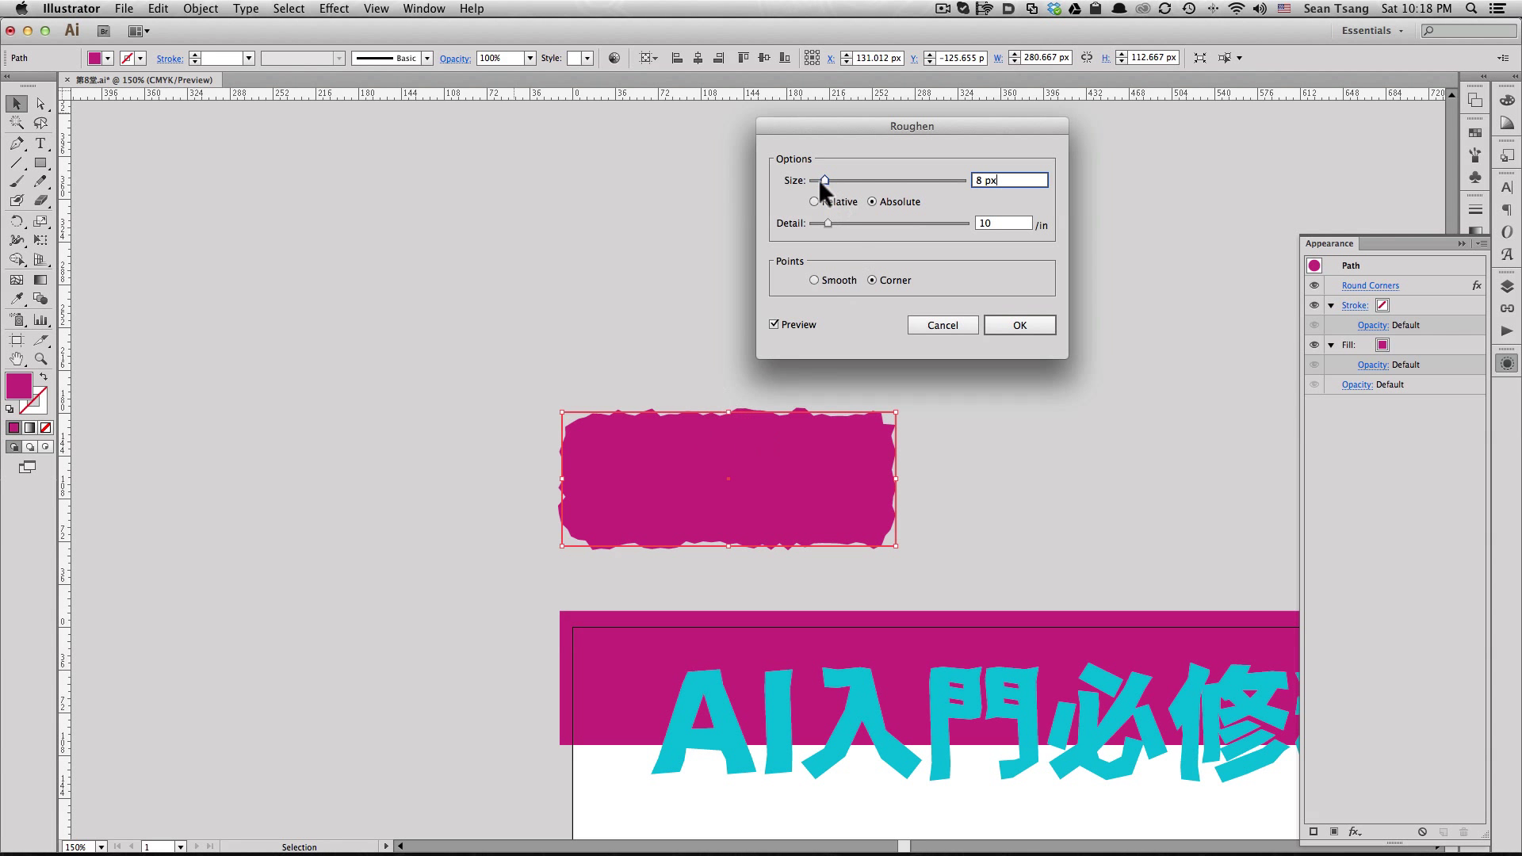
pyautogui.click(828, 201)
# Set Roughen detail to 35 with Corner points, apply it, and zoom in
pyautogui.moveTo(829, 223)
pyautogui.mouseDown()
pyautogui.moveTo(876, 223)
pyautogui.moveTo(815, 180)
pyautogui.mouseUp()
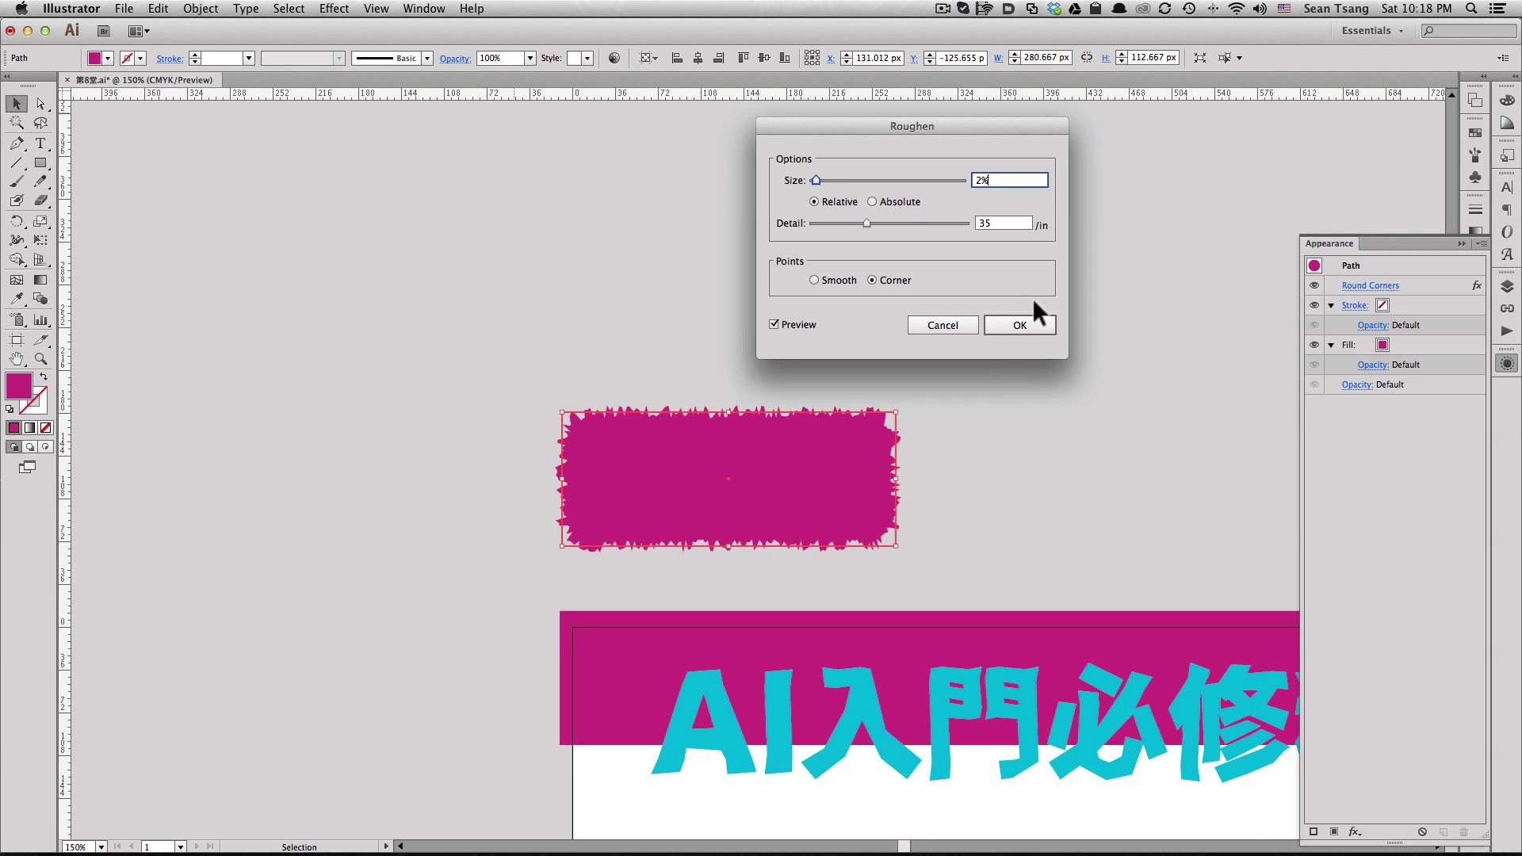
pyautogui.click(1023, 325)
pyautogui.moveTo(503, 353); pyautogui.dragTo(1291, 679)
pyautogui.moveTo(335, 243); pyautogui.dragTo(1225, 682)
pyautogui.click(1362, 406)
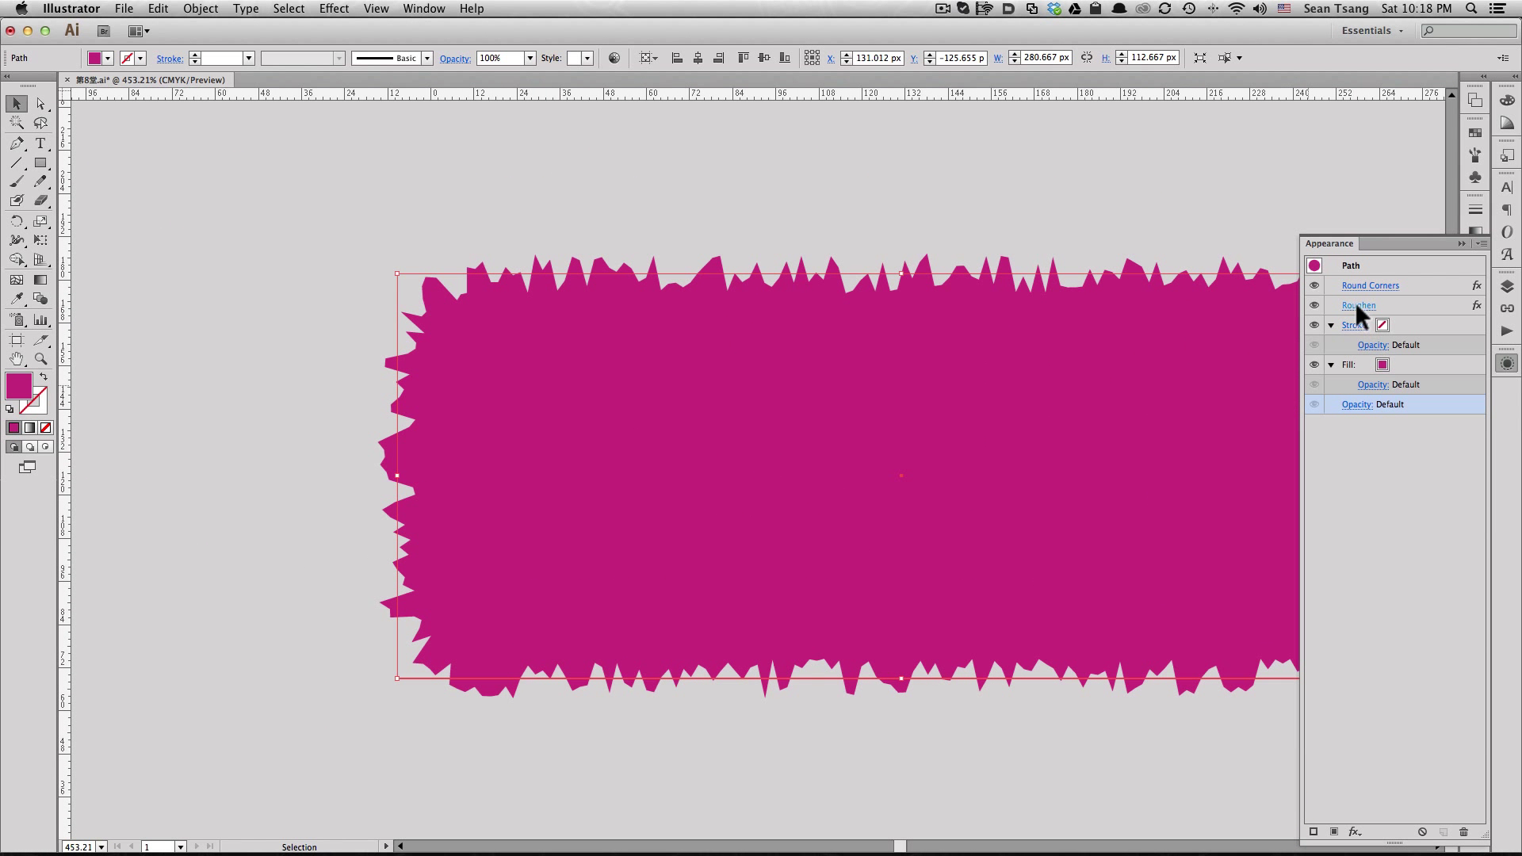
pyautogui.press('super+shift+a')
pyautogui.click(1140, 347)
pyautogui.click(1359, 306)
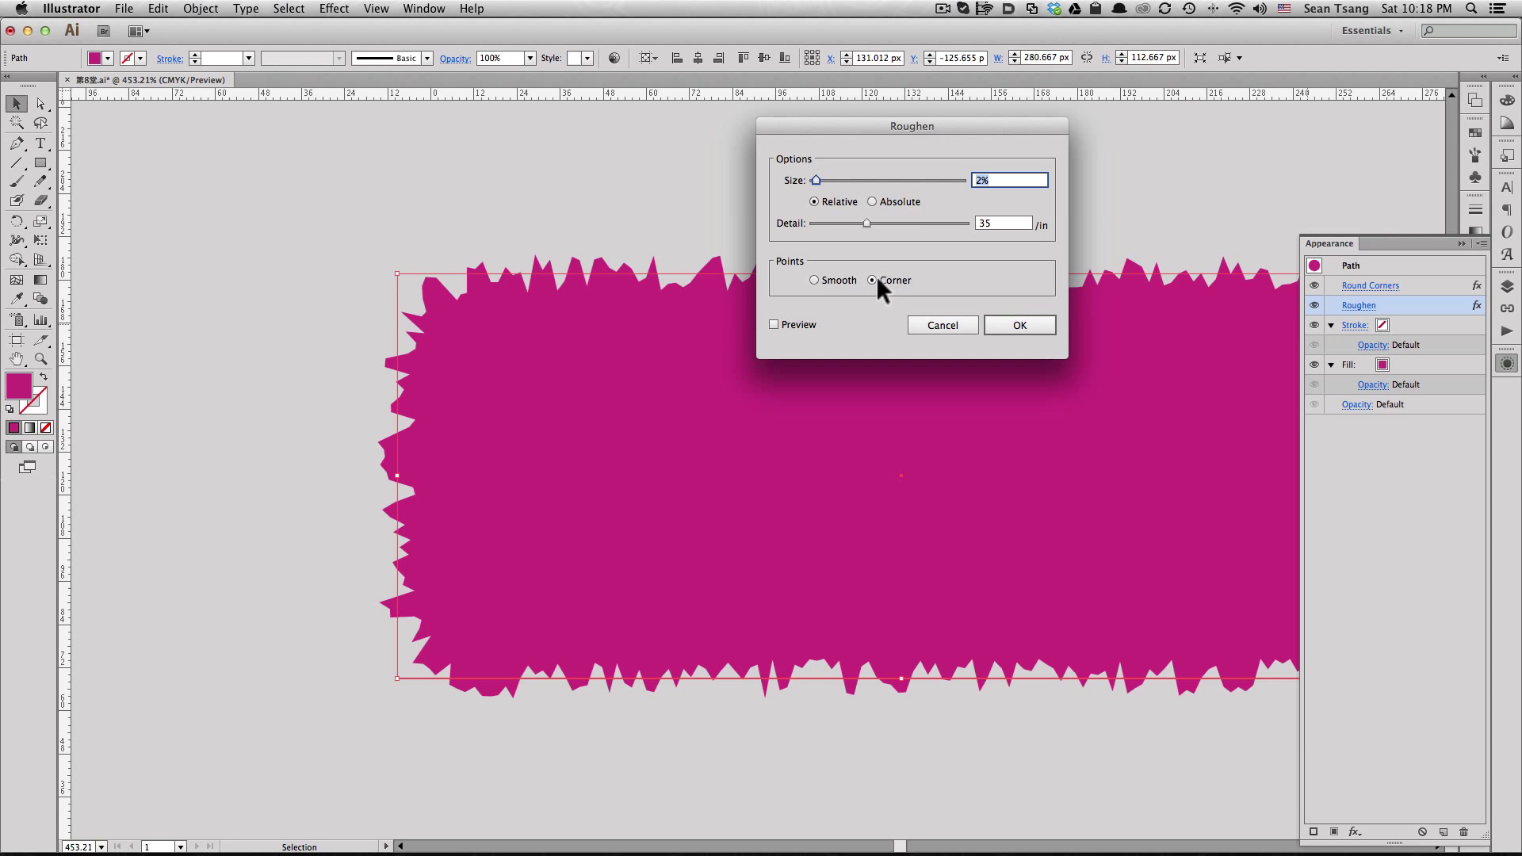
pyautogui.click(825, 279)
pyautogui.click(775, 325)
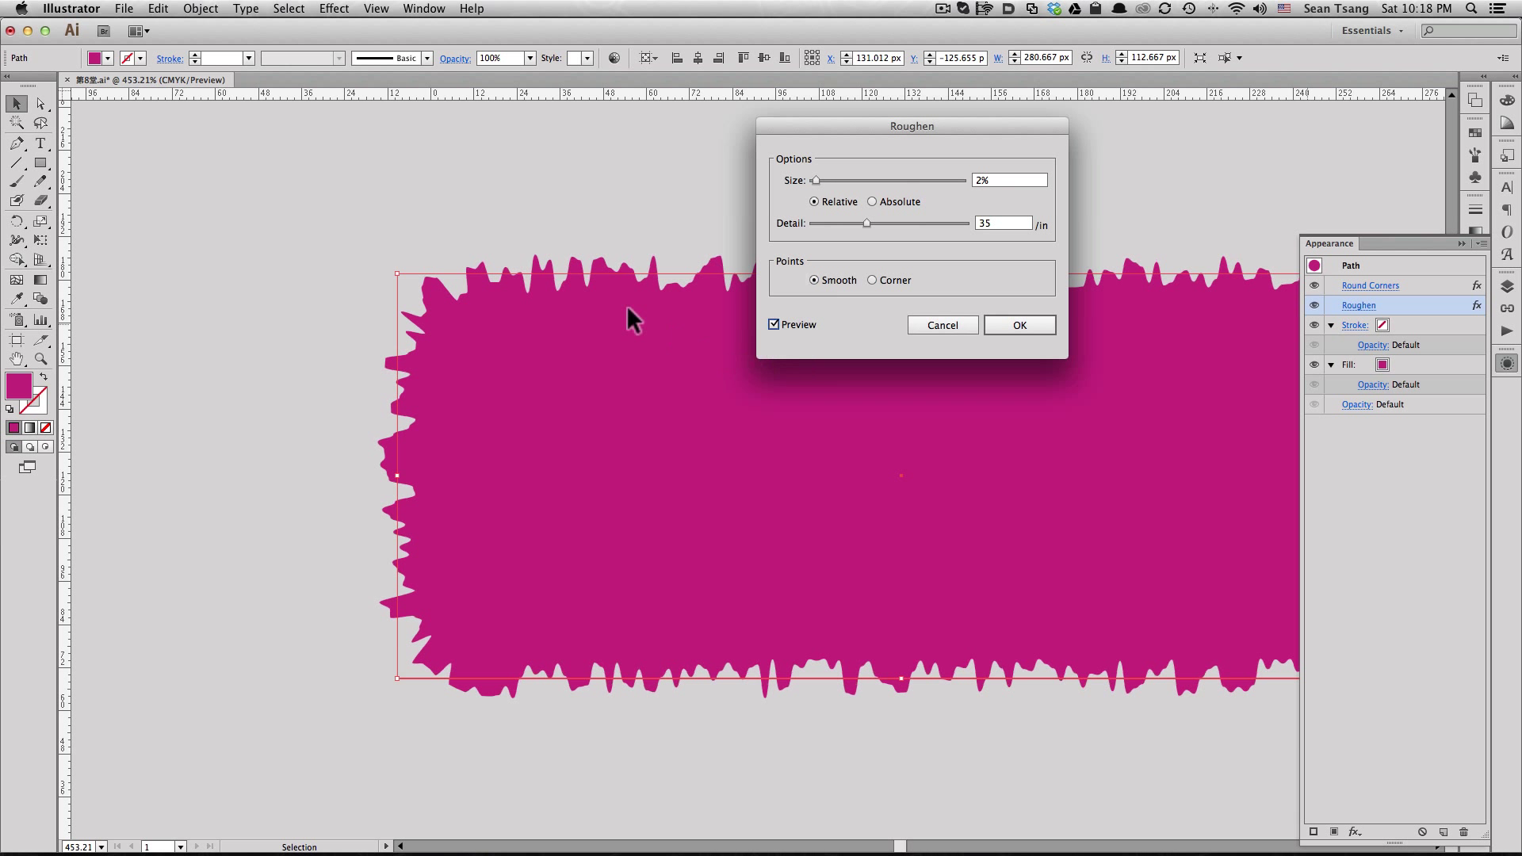
pyautogui.click(872, 280)
pyautogui.click(815, 280)
pyautogui.click(872, 280)
pyautogui.click(876, 280)
pyautogui.moveTo(868, 223)
pyautogui.mouseDown()
pyautogui.moveTo(904, 223)
pyautogui.moveTo(824, 222)
pyautogui.moveTo(821, 181)
pyautogui.mouseUp()
pyautogui.write('6')
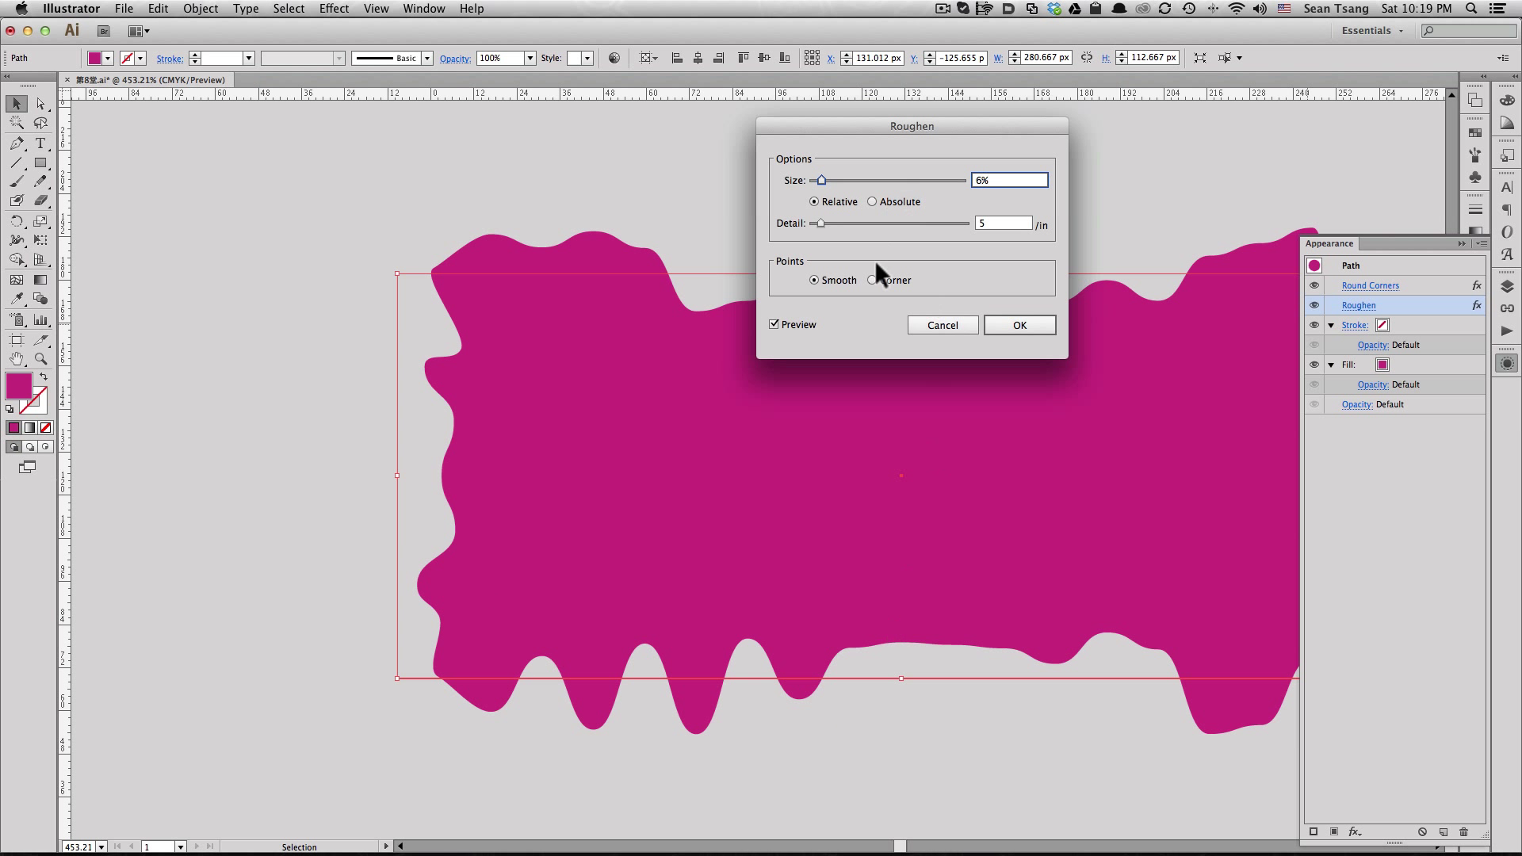
pyautogui.press('Tab')
pyautogui.press('Tab')
pyautogui.press('Tab')
pyautogui.press('Right')
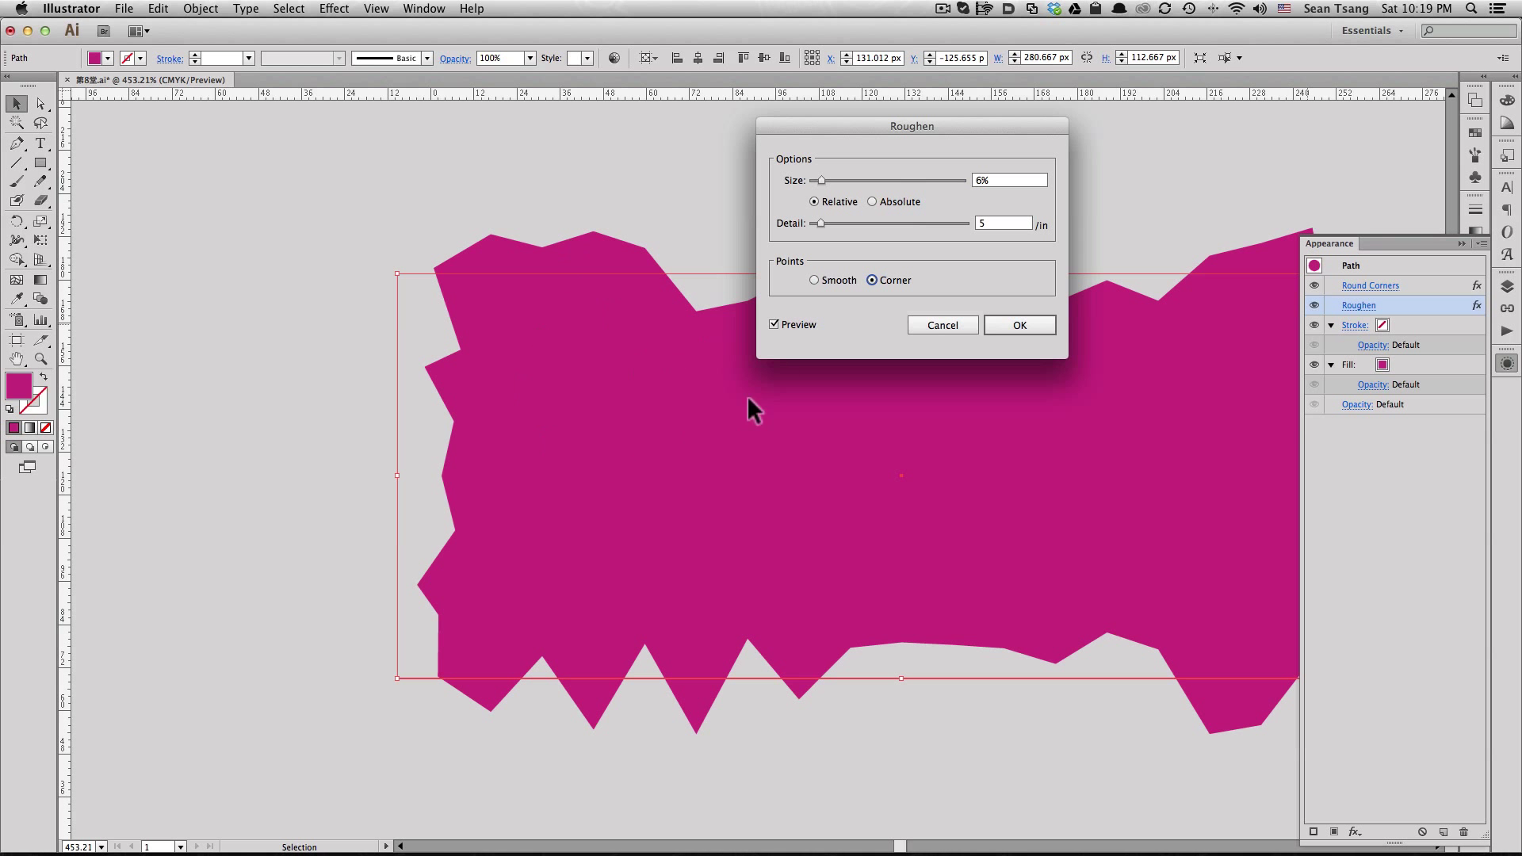
pyautogui.click(945, 325)
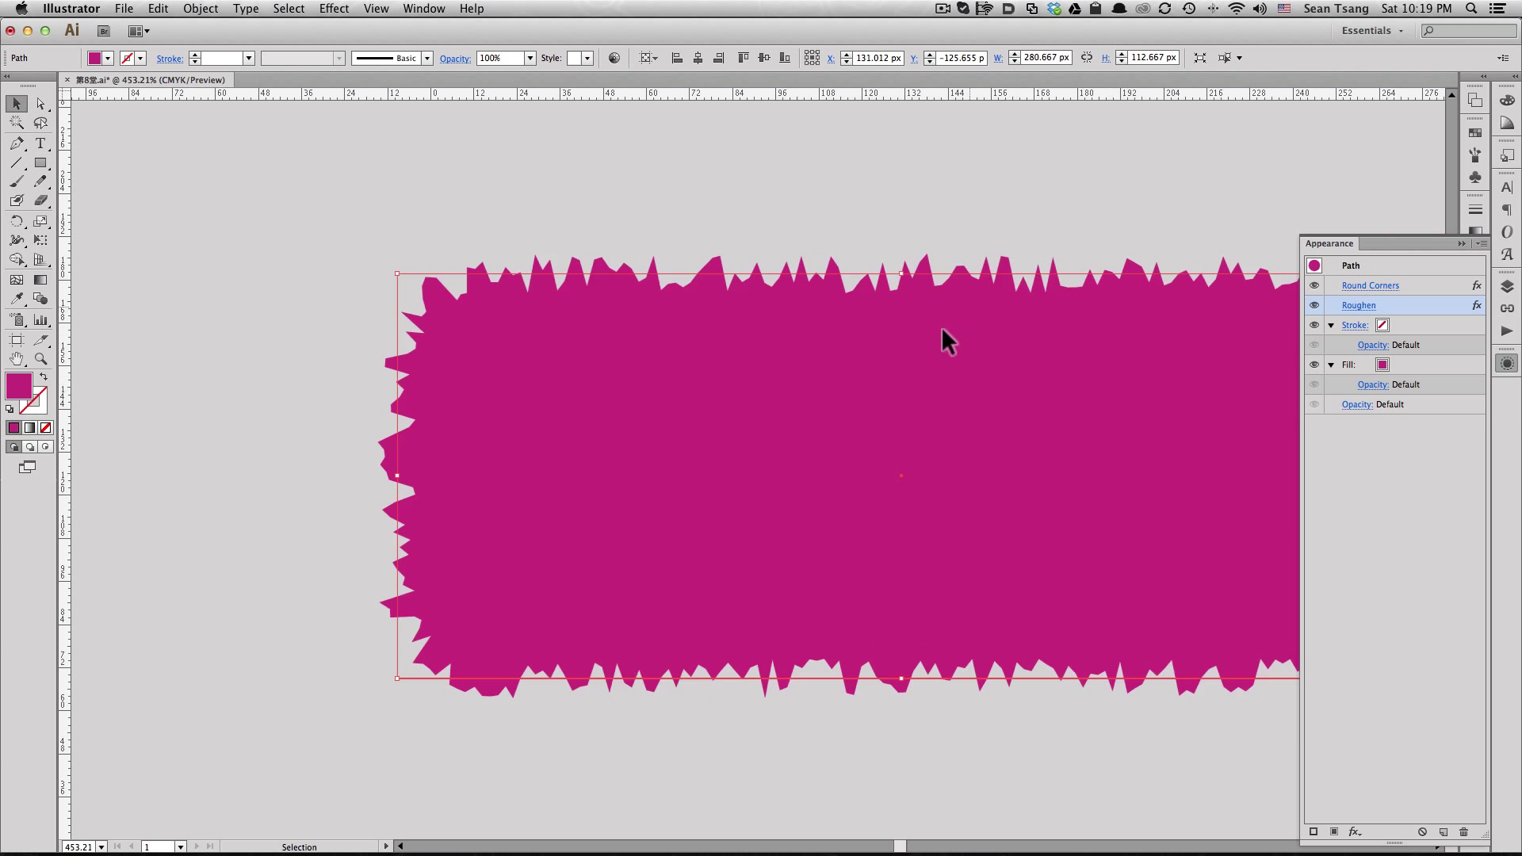
pyautogui.hotkey('ctrl', '-')
pyautogui.hotkey('ctrl', '-')
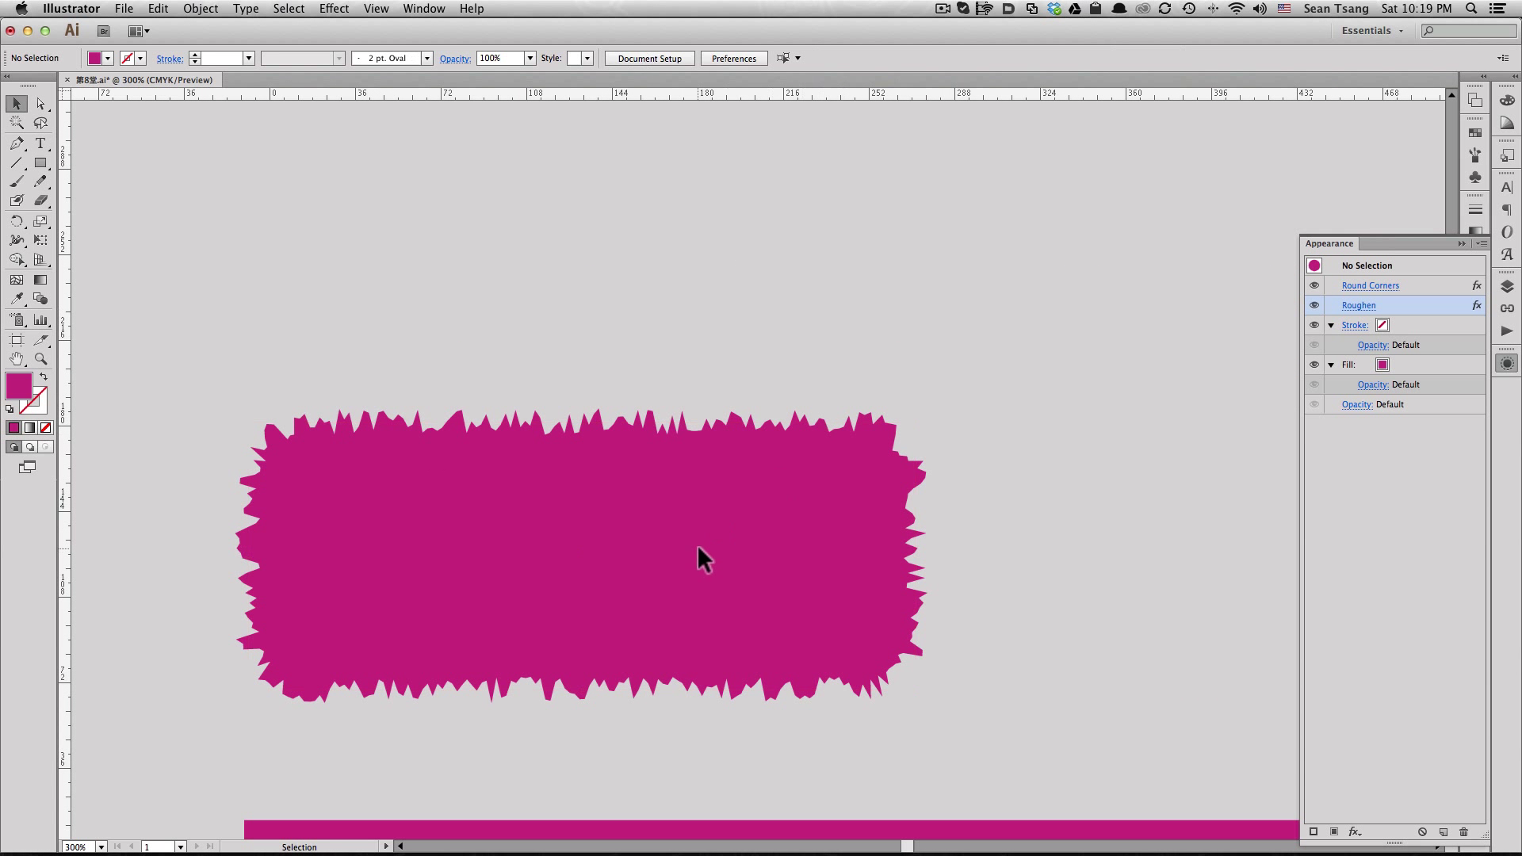
pyautogui.click(1361, 374)
# Delete the Roughen effect and preview a Transform effect on the rectangle
pyautogui.click(1425, 305)
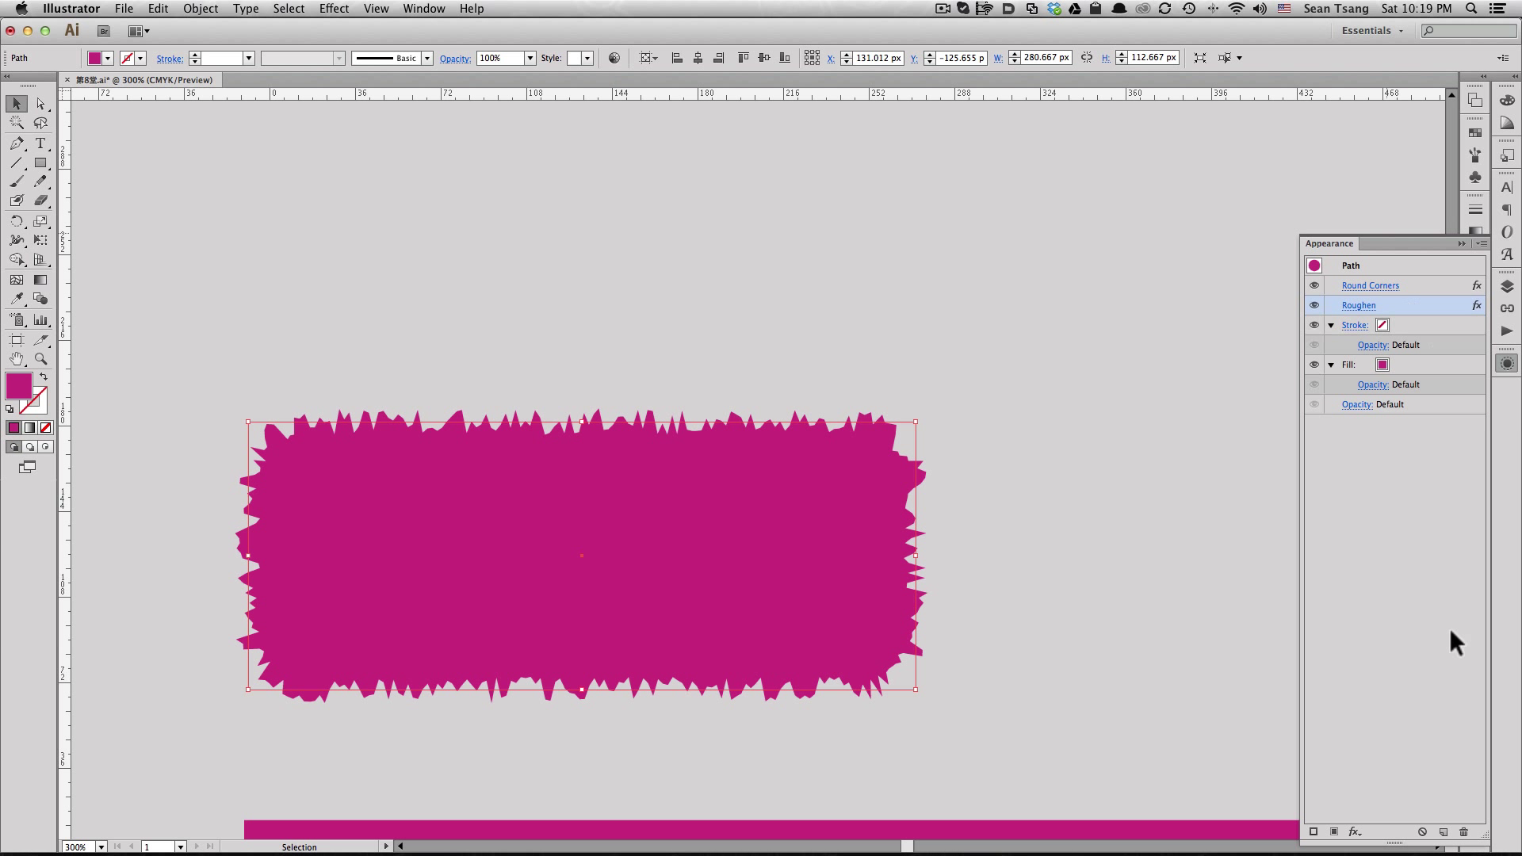
pyautogui.click(1464, 832)
pyautogui.click(334, 8)
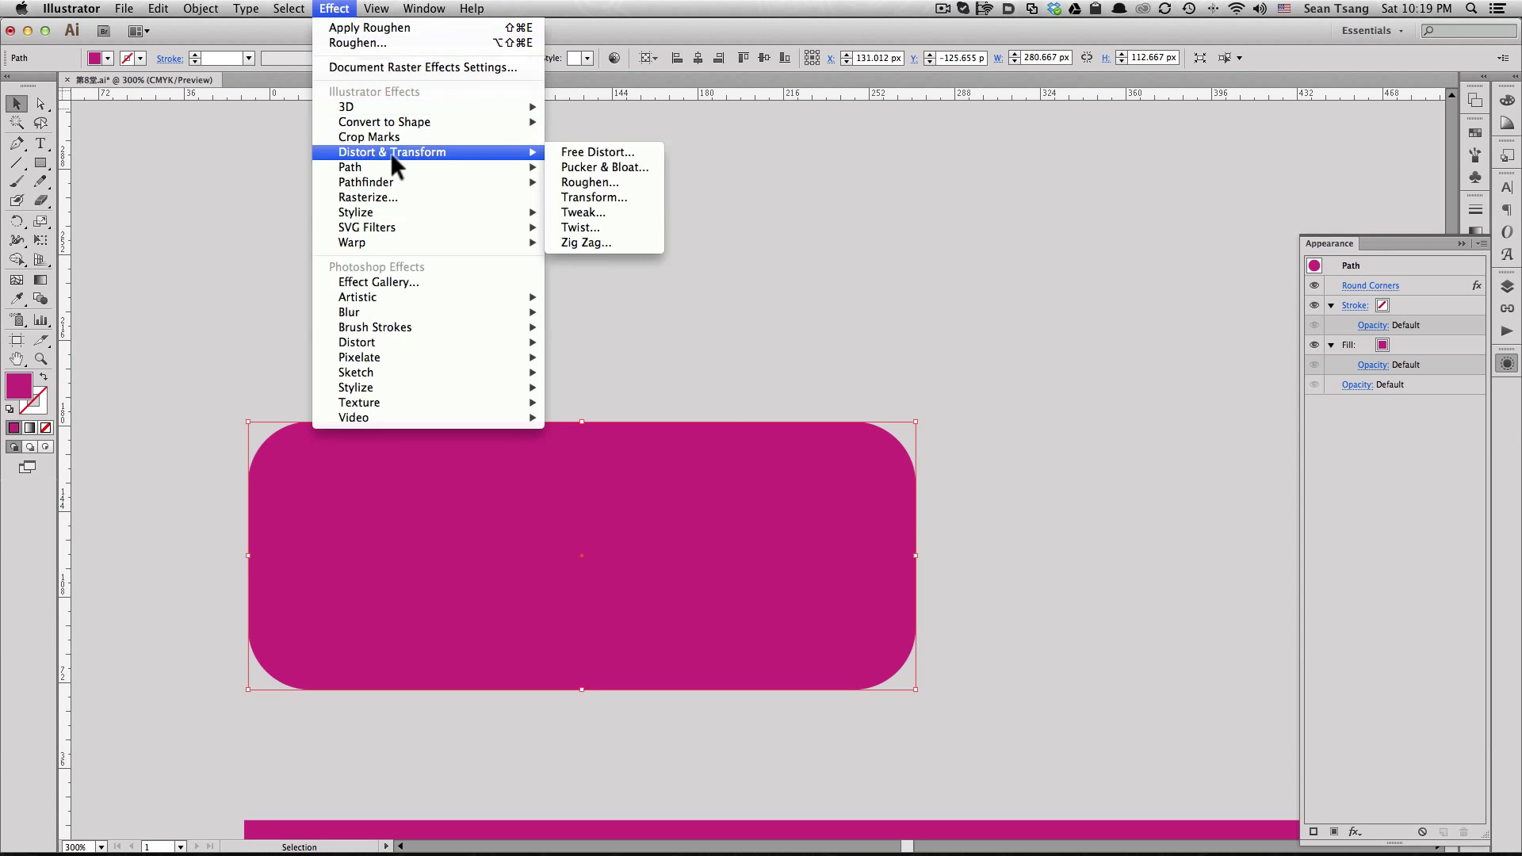
pyautogui.click(622, 201)
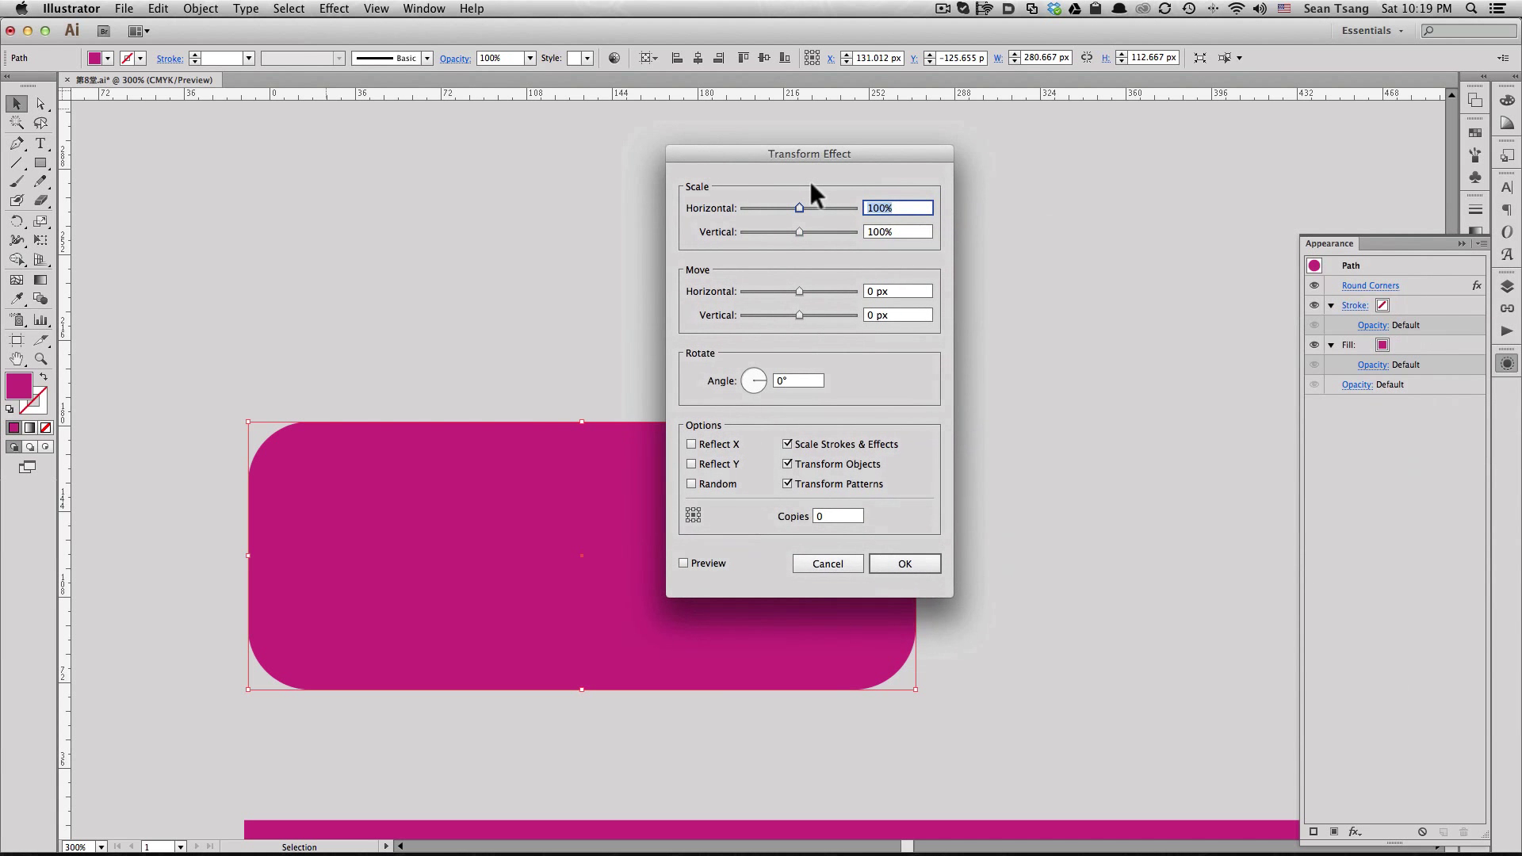
pyautogui.moveTo(873, 154); pyautogui.dragTo(1017, 145)
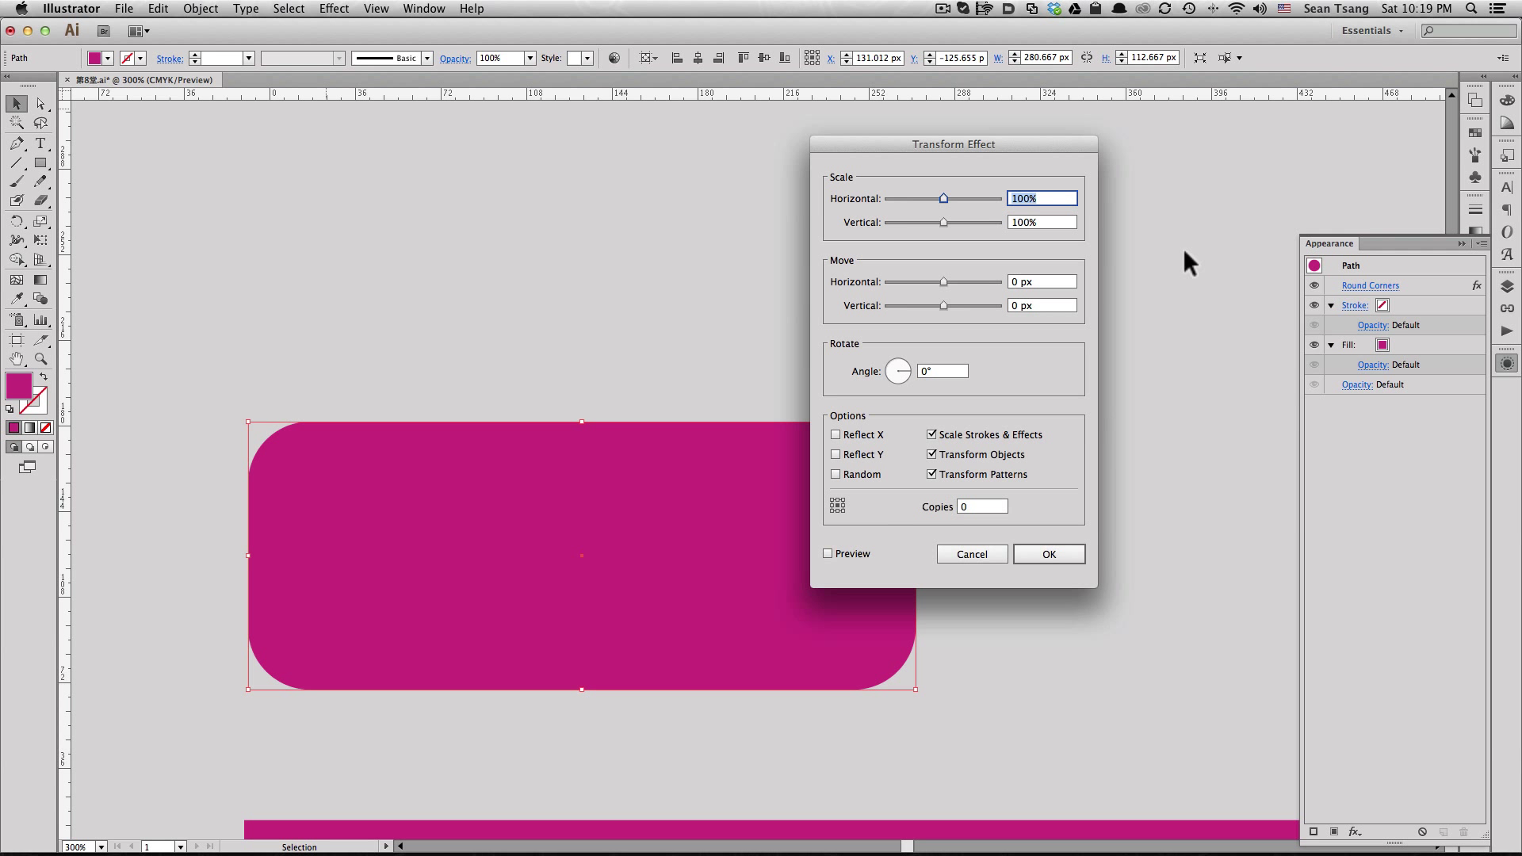
pyautogui.click(860, 553)
pyautogui.moveTo(997, 150); pyautogui.dragTo(1110, 155)
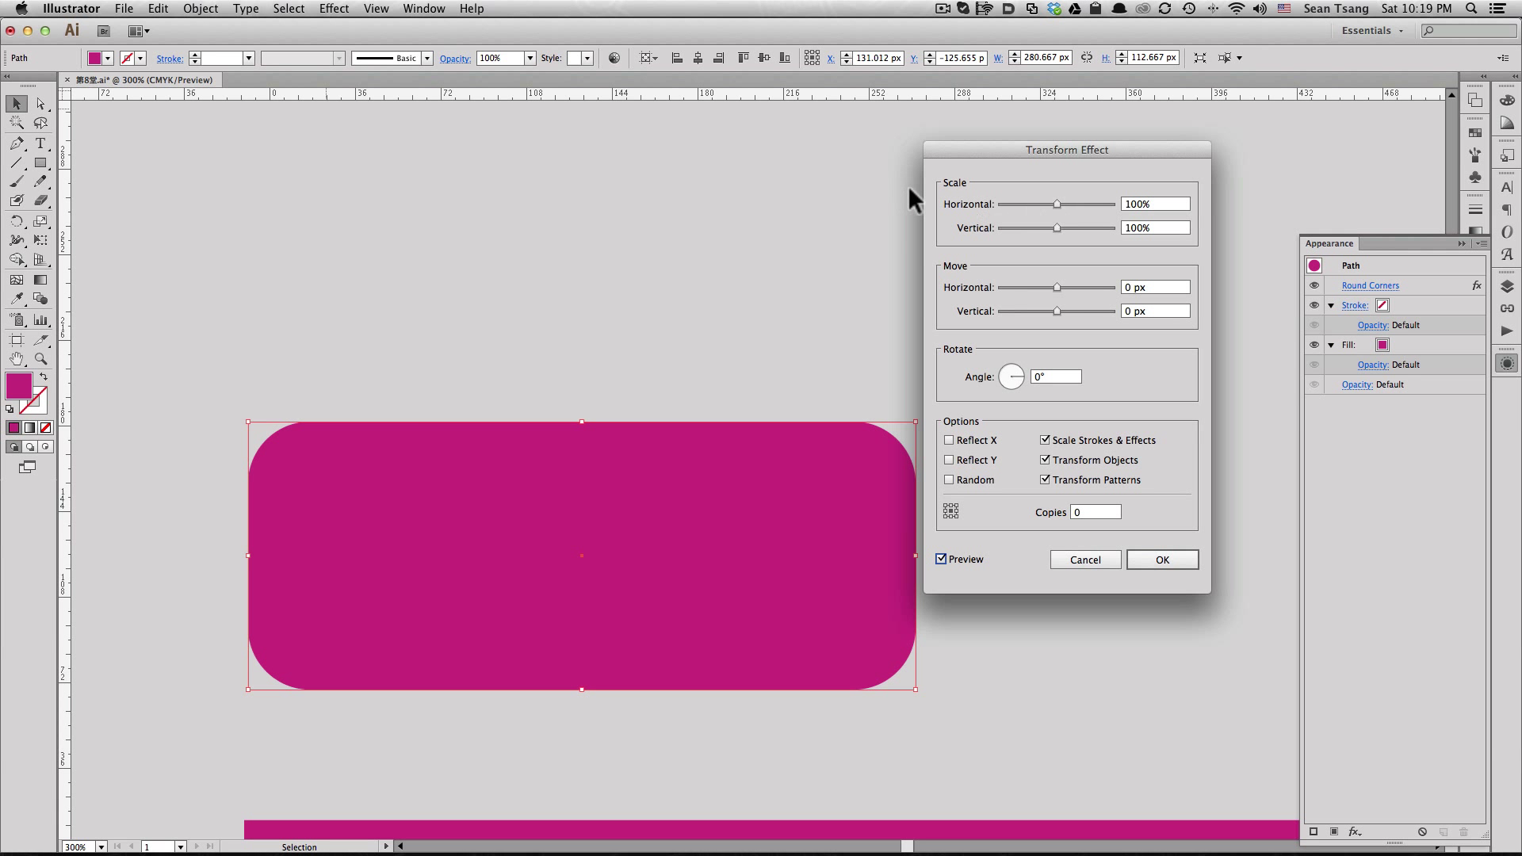
# Preview Transform with a wider horizontal scale, horizontal moves, and 28° rotation
pyautogui.moveTo(1055, 203)
pyautogui.mouseDown()
pyautogui.moveTo(1117, 144)
pyautogui.moveTo(1129, 218)
pyautogui.moveTo(1099, 213)
pyautogui.moveTo(1118, 213)
pyautogui.mouseUp()
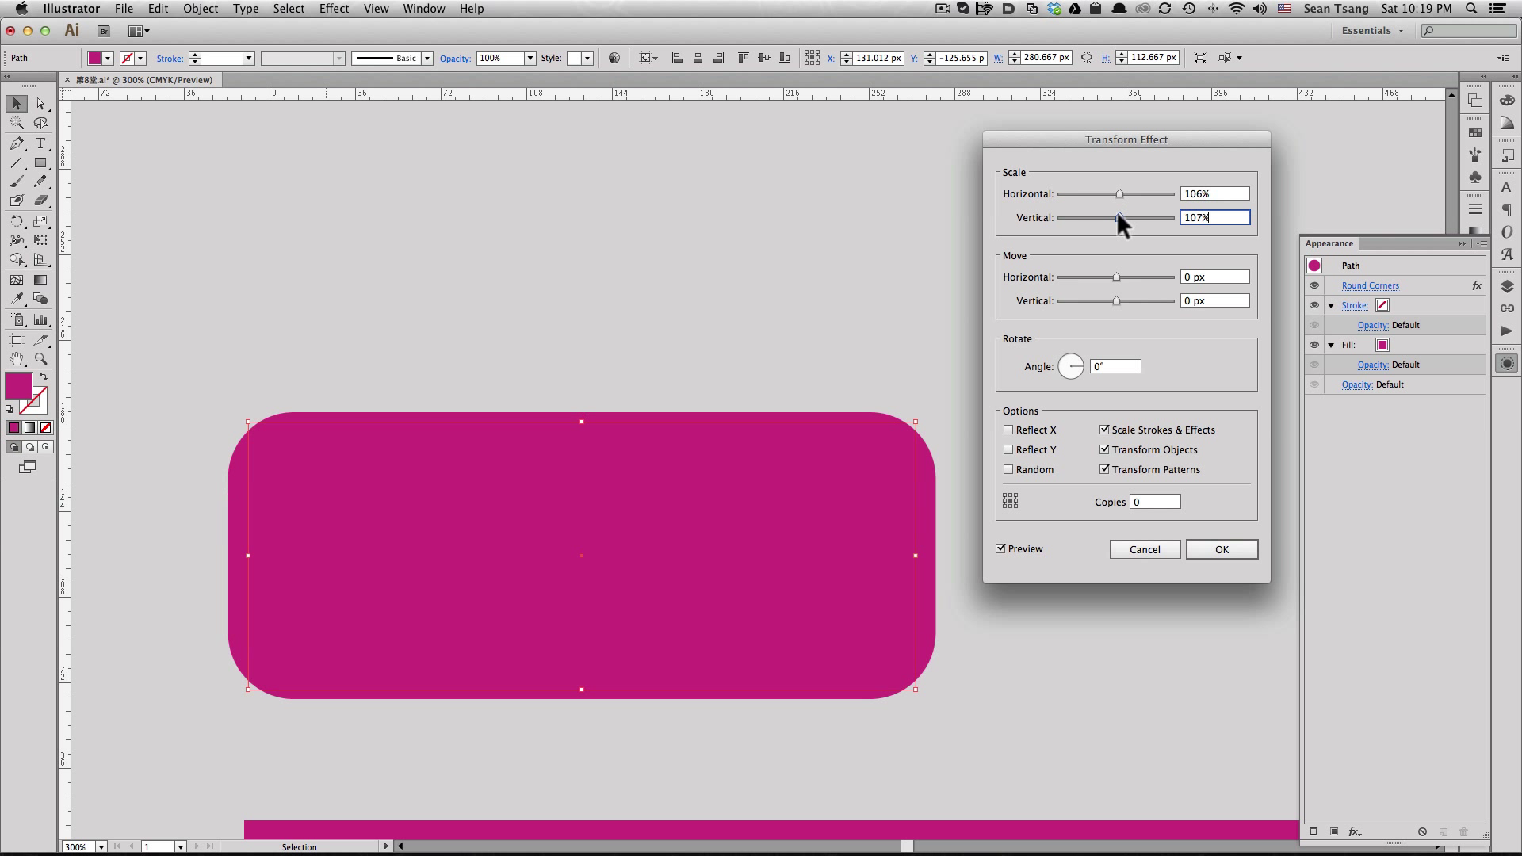
pyautogui.moveTo(1116, 275); pyautogui.dragTo(1135, 273)
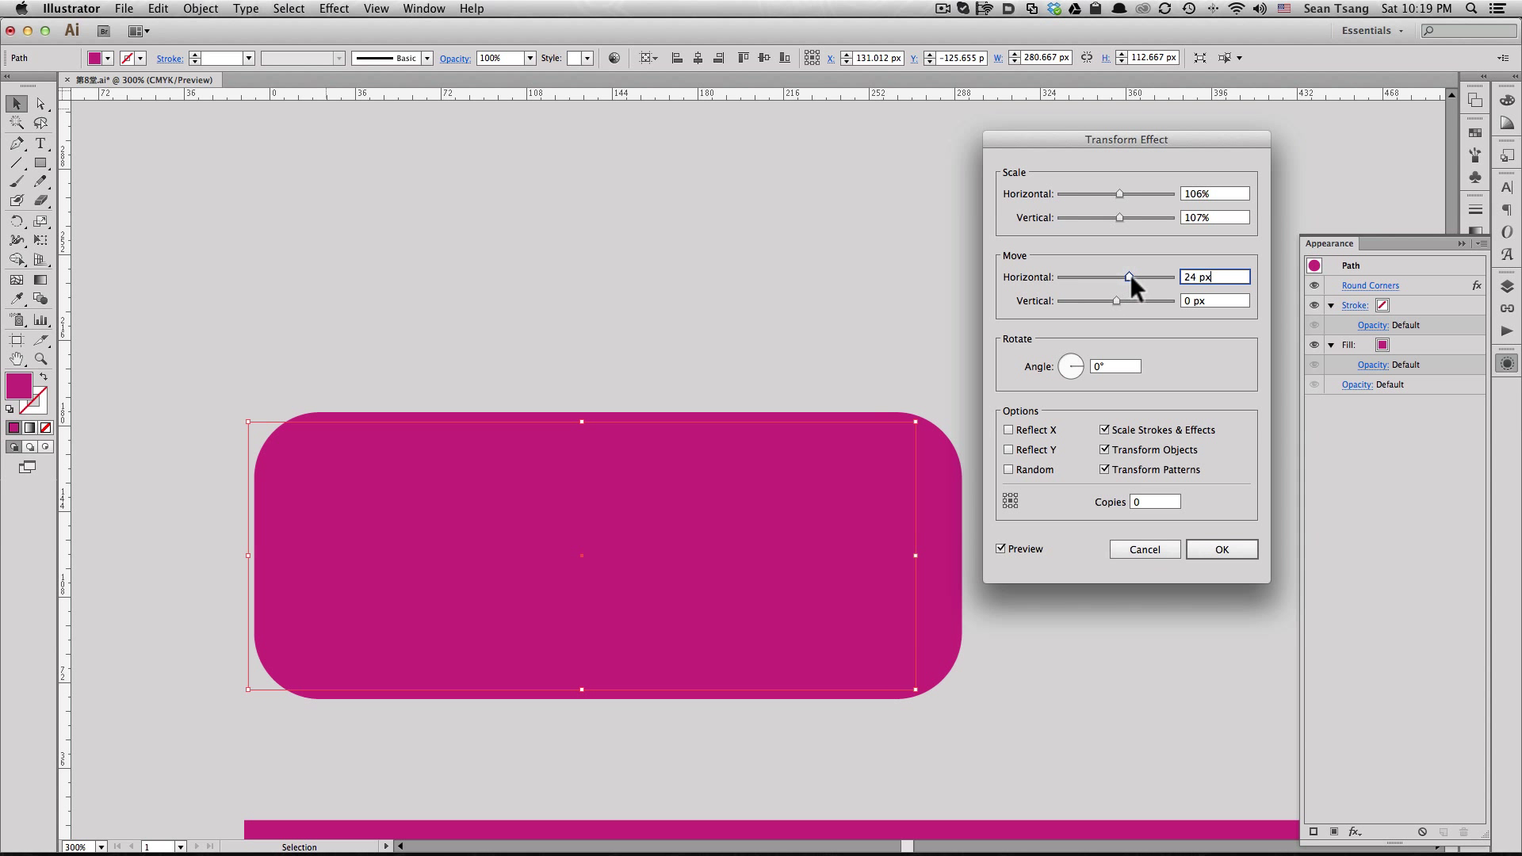
pyautogui.moveTo(1130, 275)
pyautogui.mouseDown()
pyautogui.moveTo(1078, 299)
pyautogui.moveTo(1113, 301)
pyautogui.mouseUp()
pyautogui.click(1079, 363)
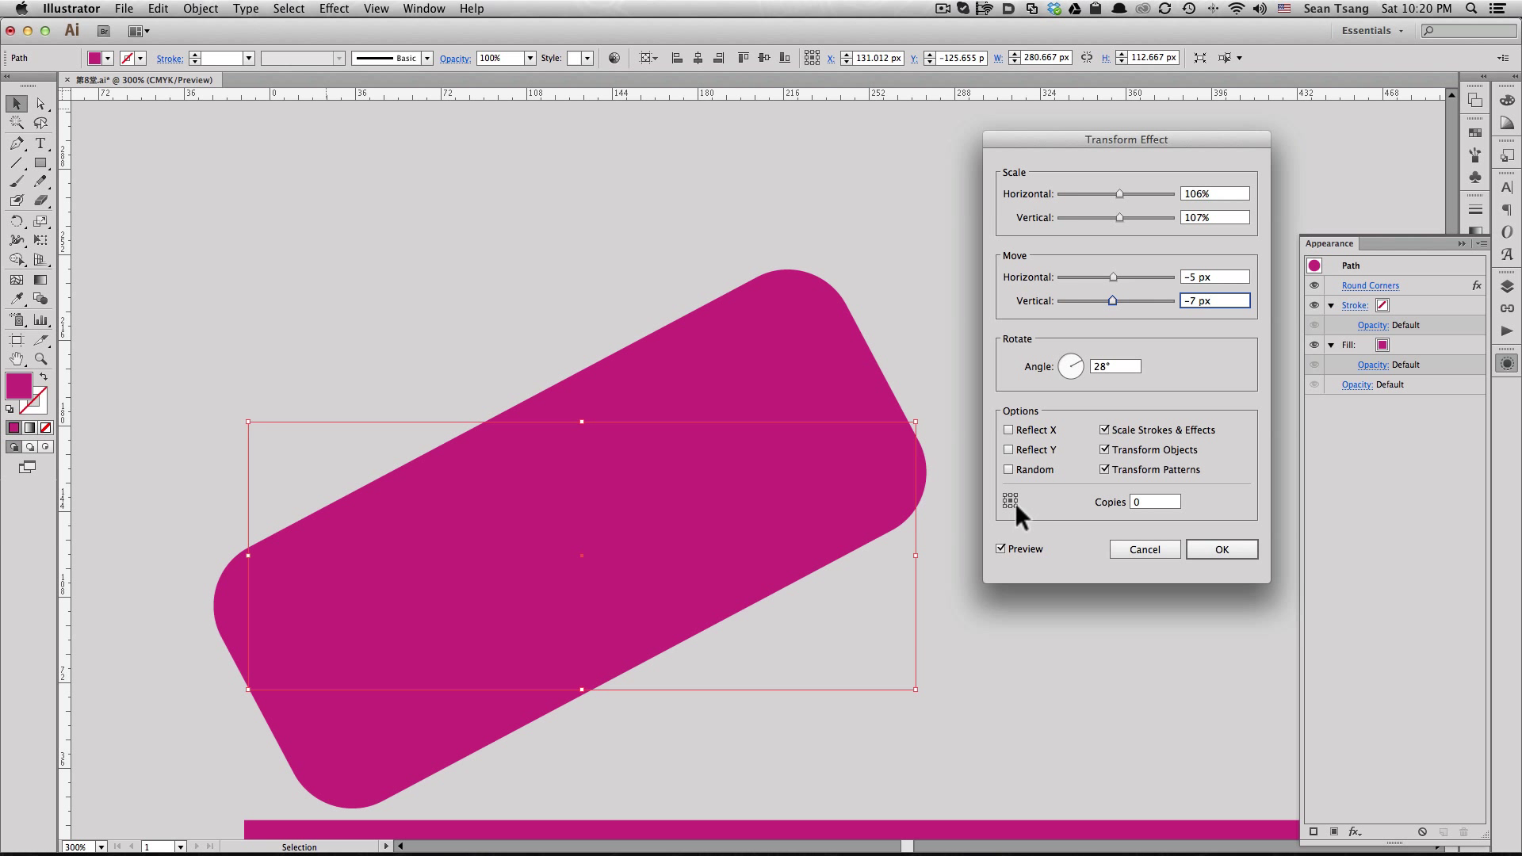
# Rotate around the bottom-right reference point through various angles, then reset rotation to 0
pyautogui.click(1015, 505)
pyautogui.click(1005, 494)
pyautogui.click(1072, 350)
pyautogui.moveTo(1072, 366)
pyautogui.mouseDown()
pyautogui.moveTo(1073, 354)
pyautogui.moveTo(1067, 371)
pyautogui.moveTo(1115, 363)
pyautogui.mouseUp()
pyautogui.click(1080, 359)
pyautogui.write('348')
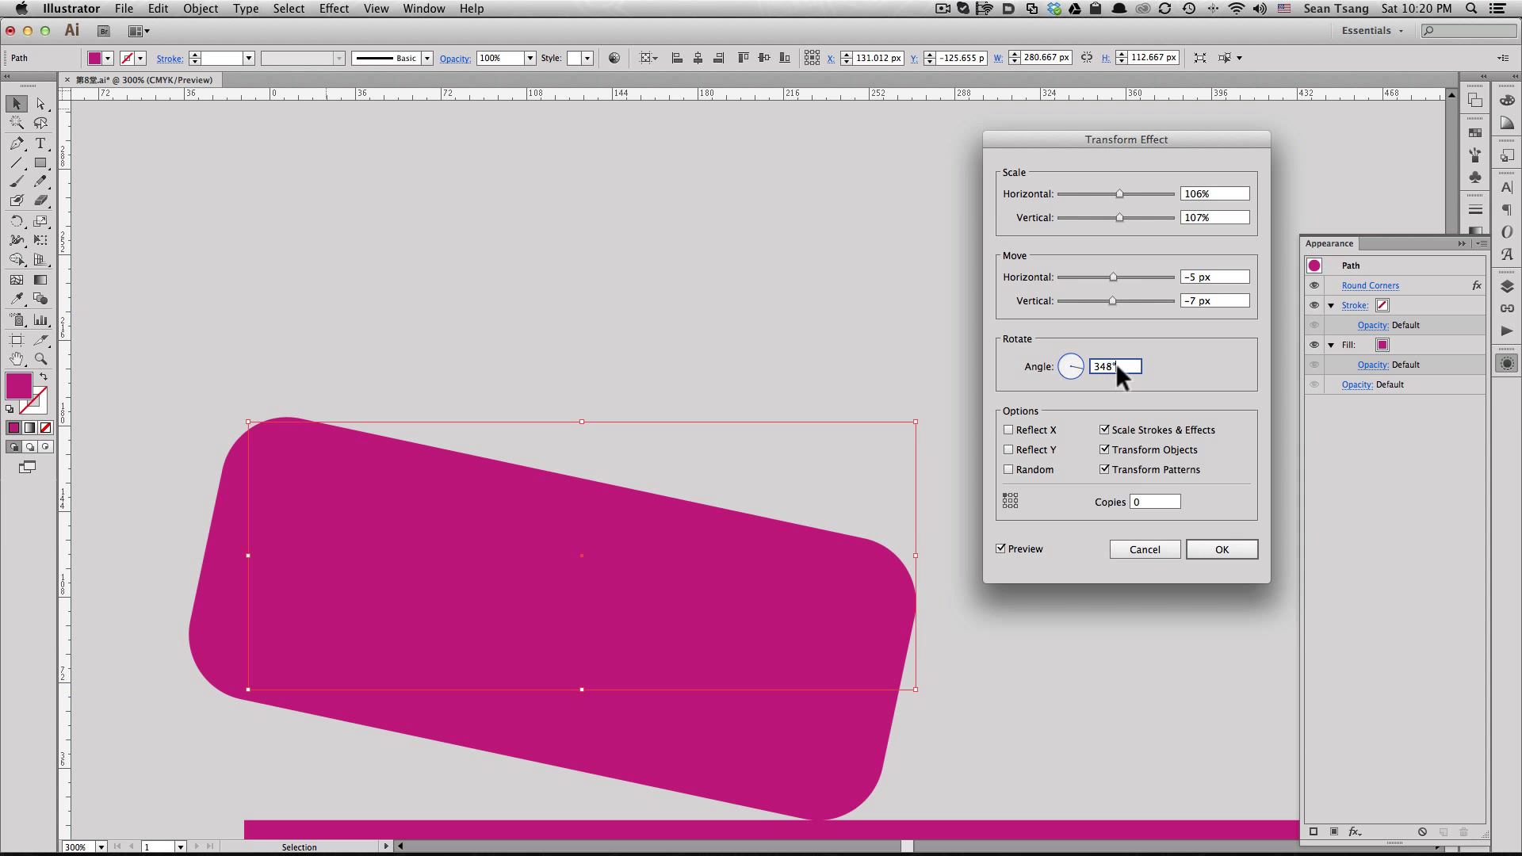
pyautogui.write('0')
pyautogui.press('Tab')
# Preview five copies moved 6 px horizontally, then cancel the Transform effect
pyautogui.moveTo(1115, 277)
pyautogui.mouseDown()
pyautogui.moveTo(1118, 301)
pyautogui.moveTo(1100, 301)
pyautogui.mouseUp()
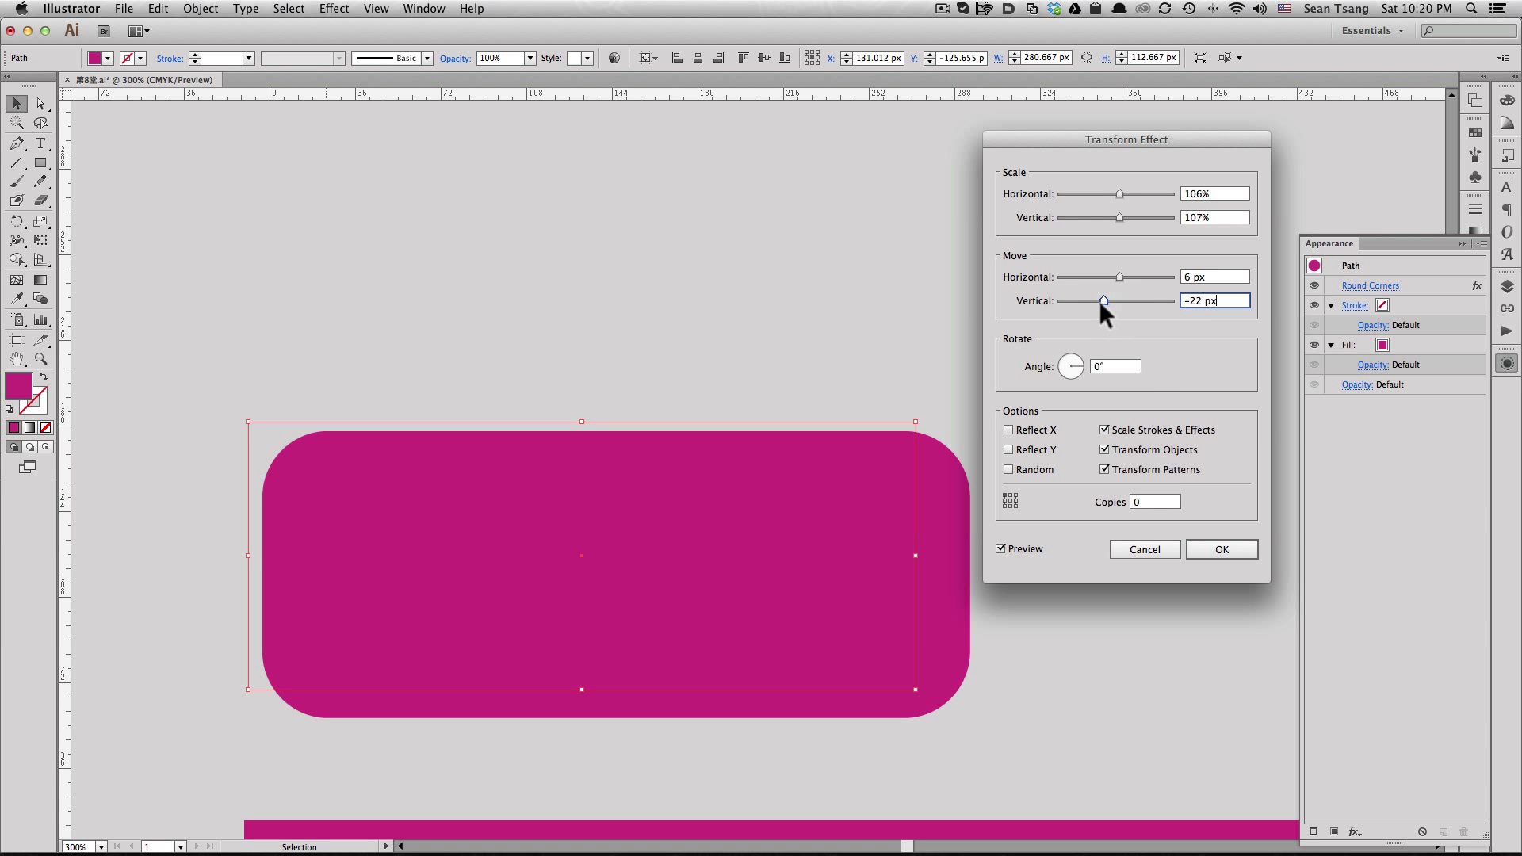
pyautogui.click(1134, 508)
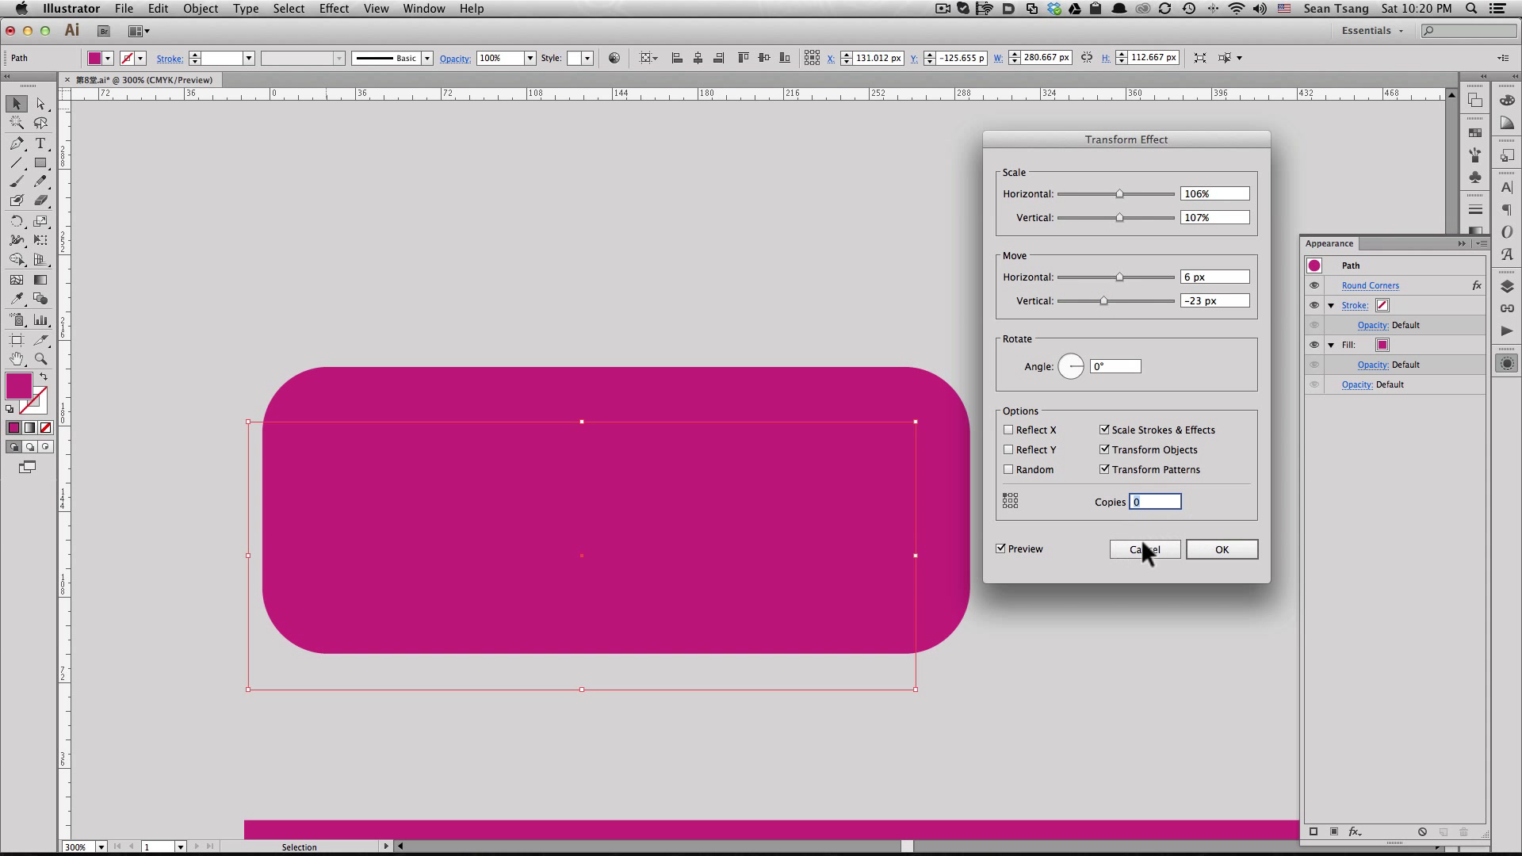
pyautogui.write('5')
pyautogui.press('Tab')
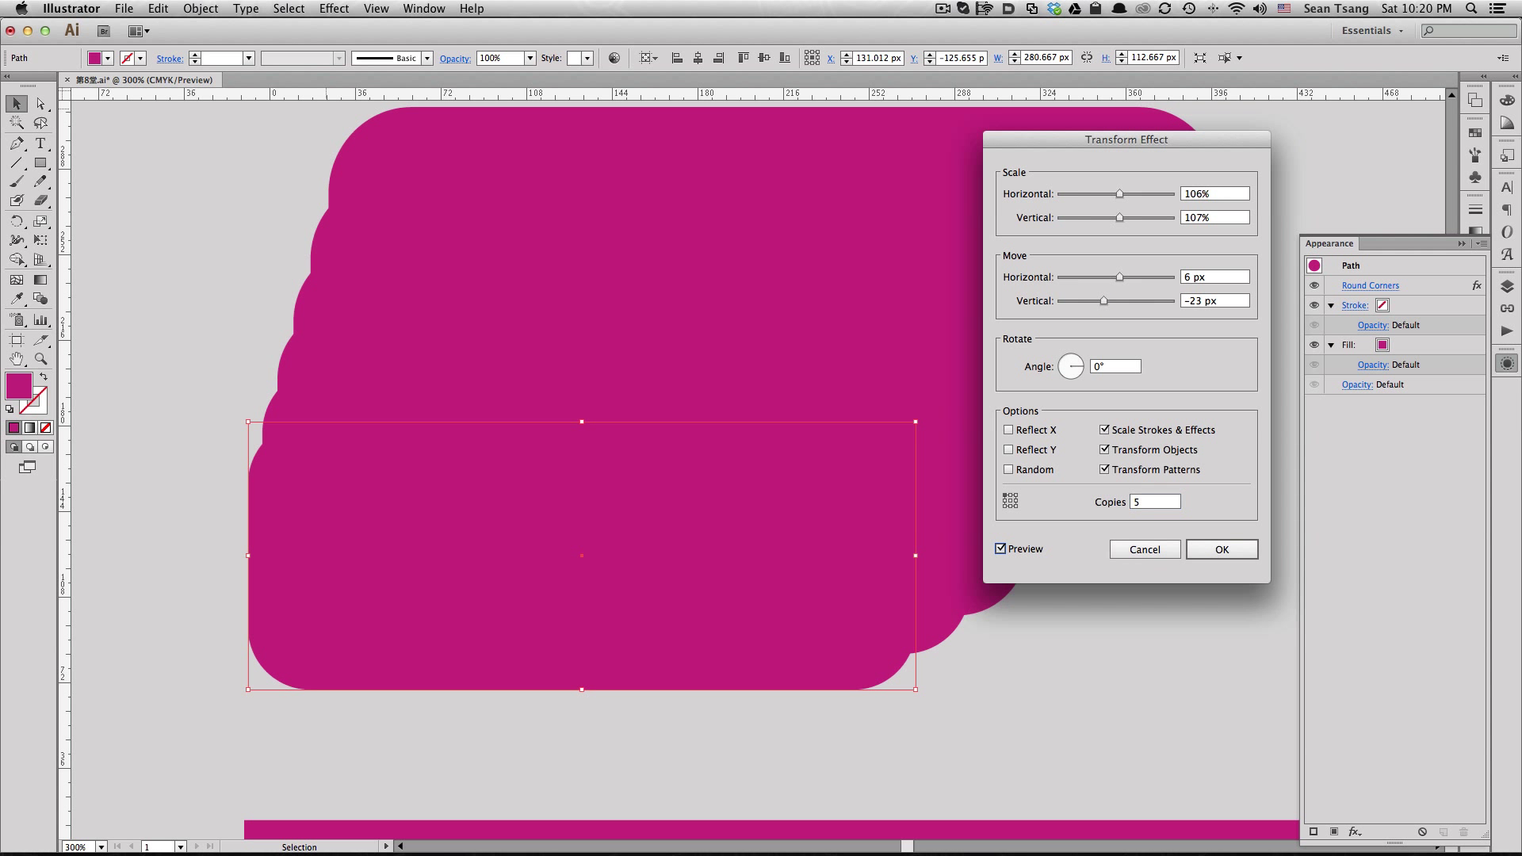
pyautogui.moveTo(1185, 138); pyautogui.dragTo(1299, 144)
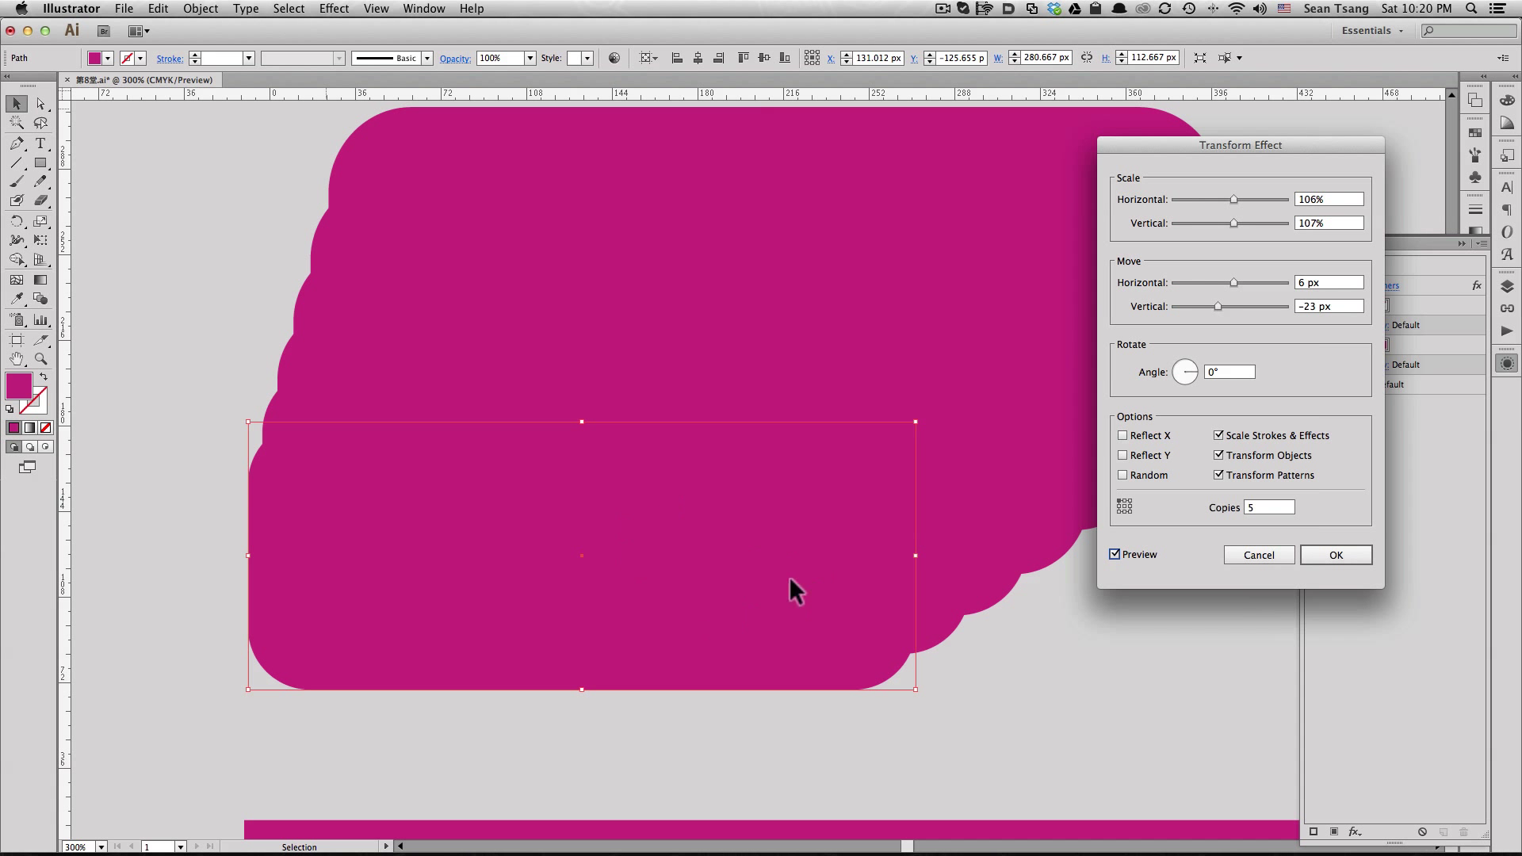
pyautogui.click(1260, 555)
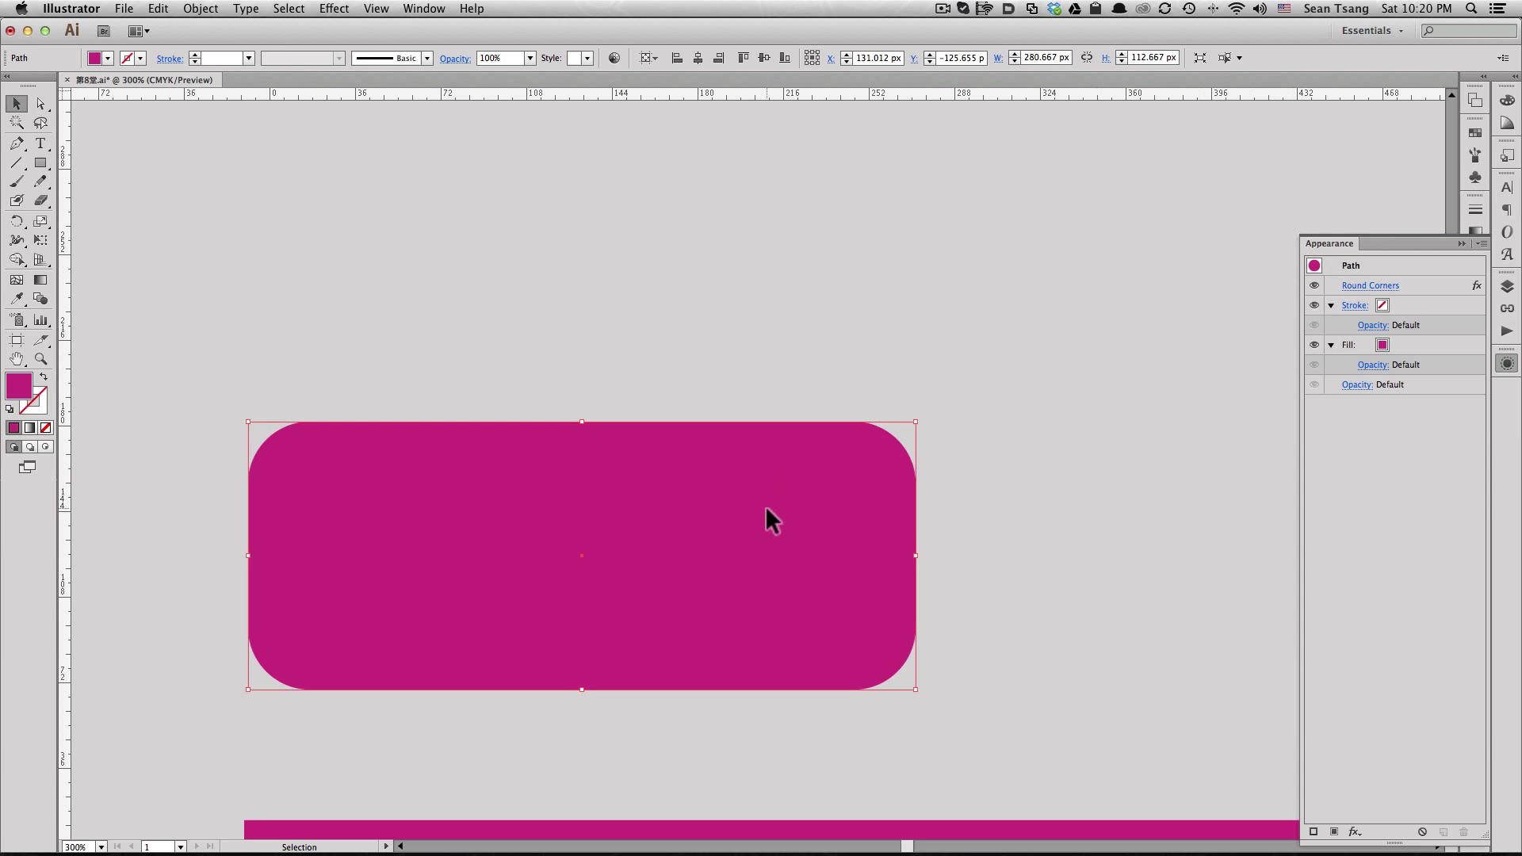
# Set the rectangle's stroke colour to yellow with the CMYK sliders
pyautogui.click(339, 6)
pyautogui.moveTo(352, 243)
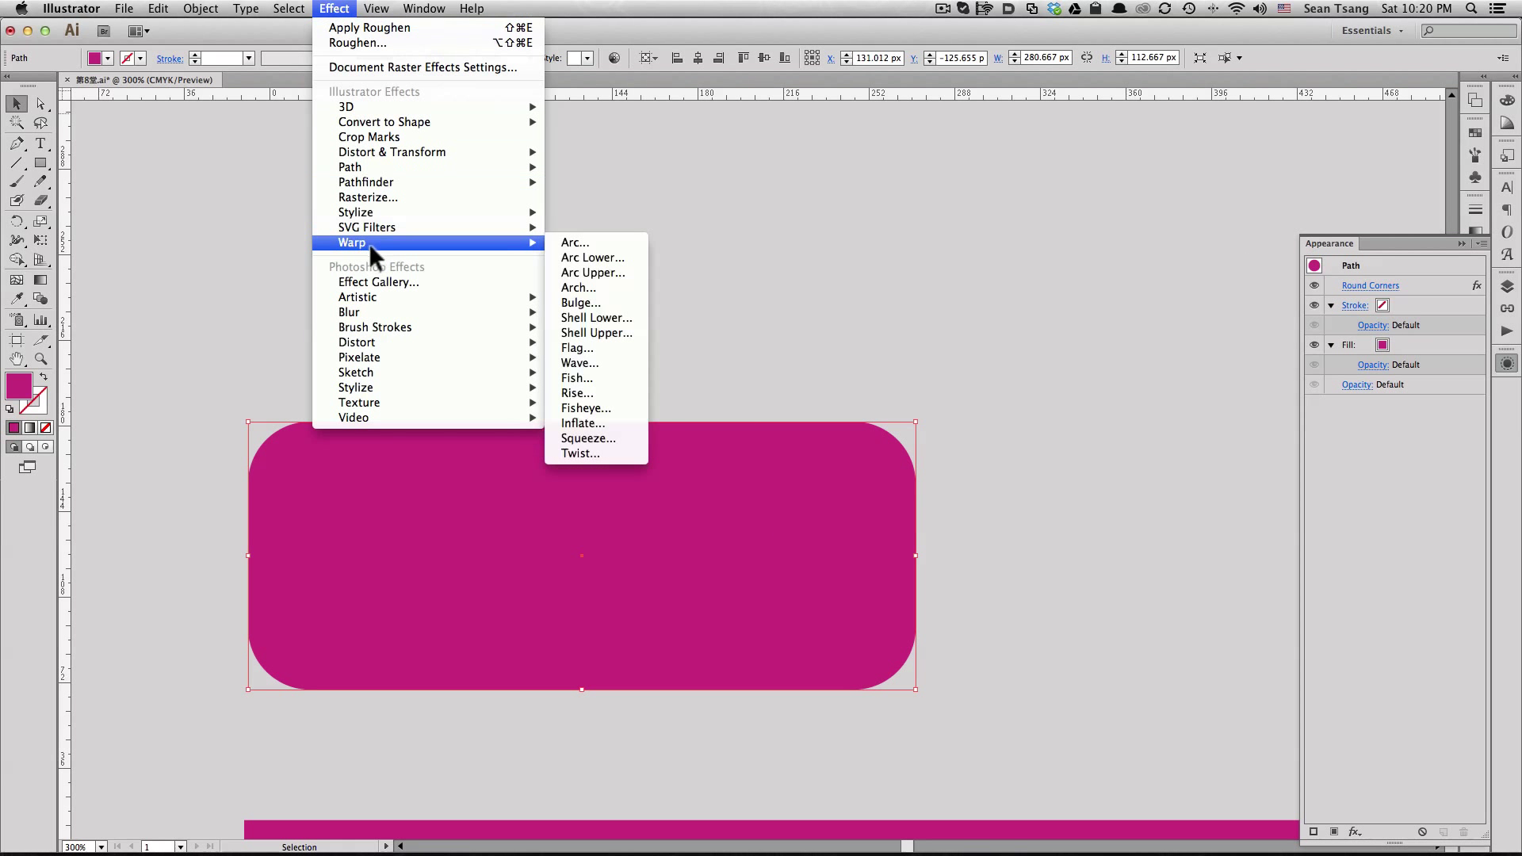
pyautogui.click(1507, 100)
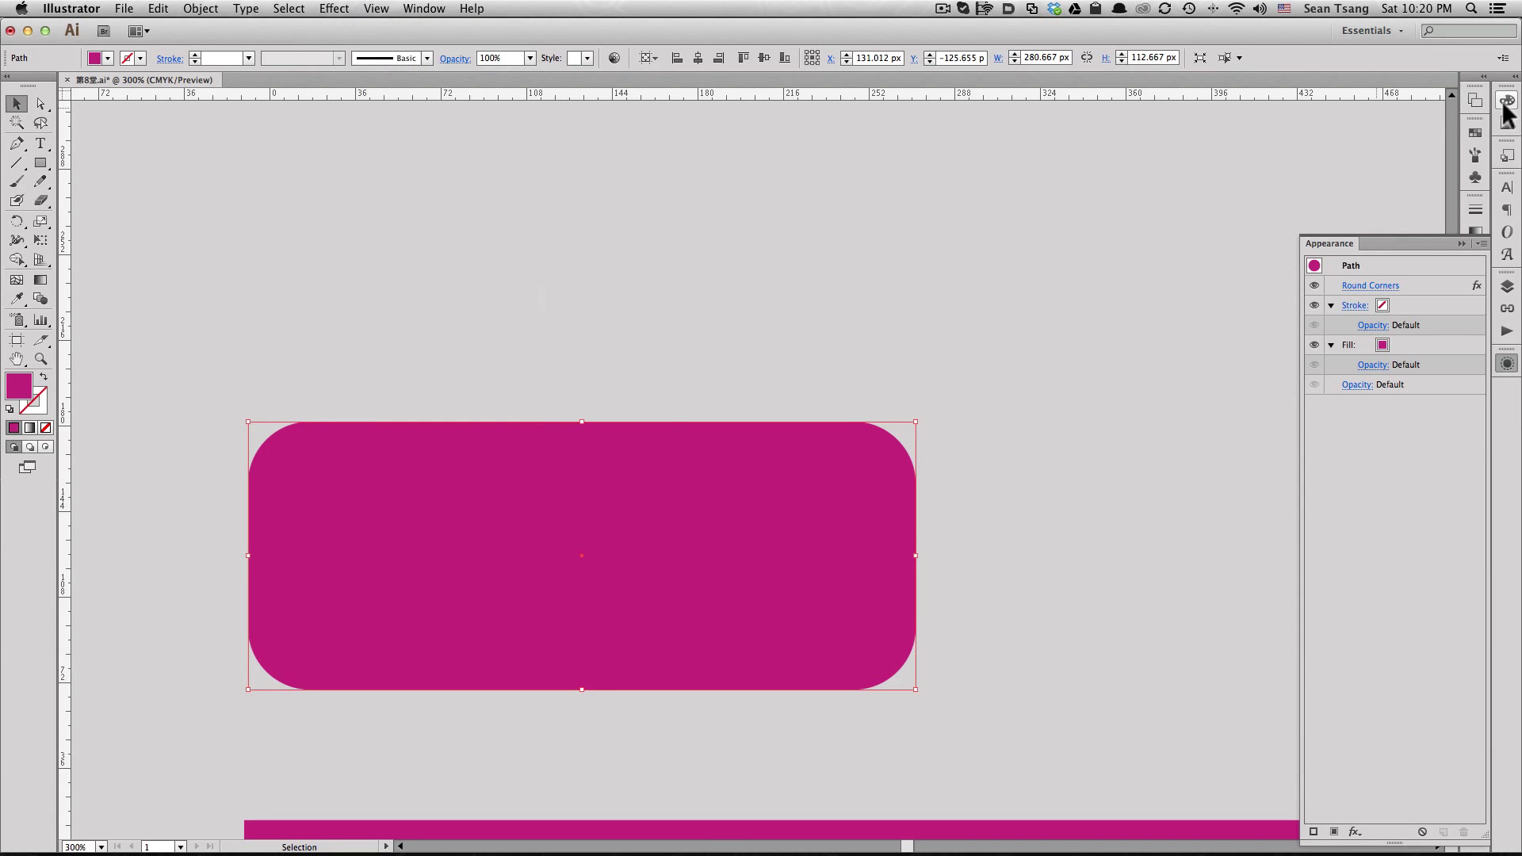
pyautogui.click(1331, 192)
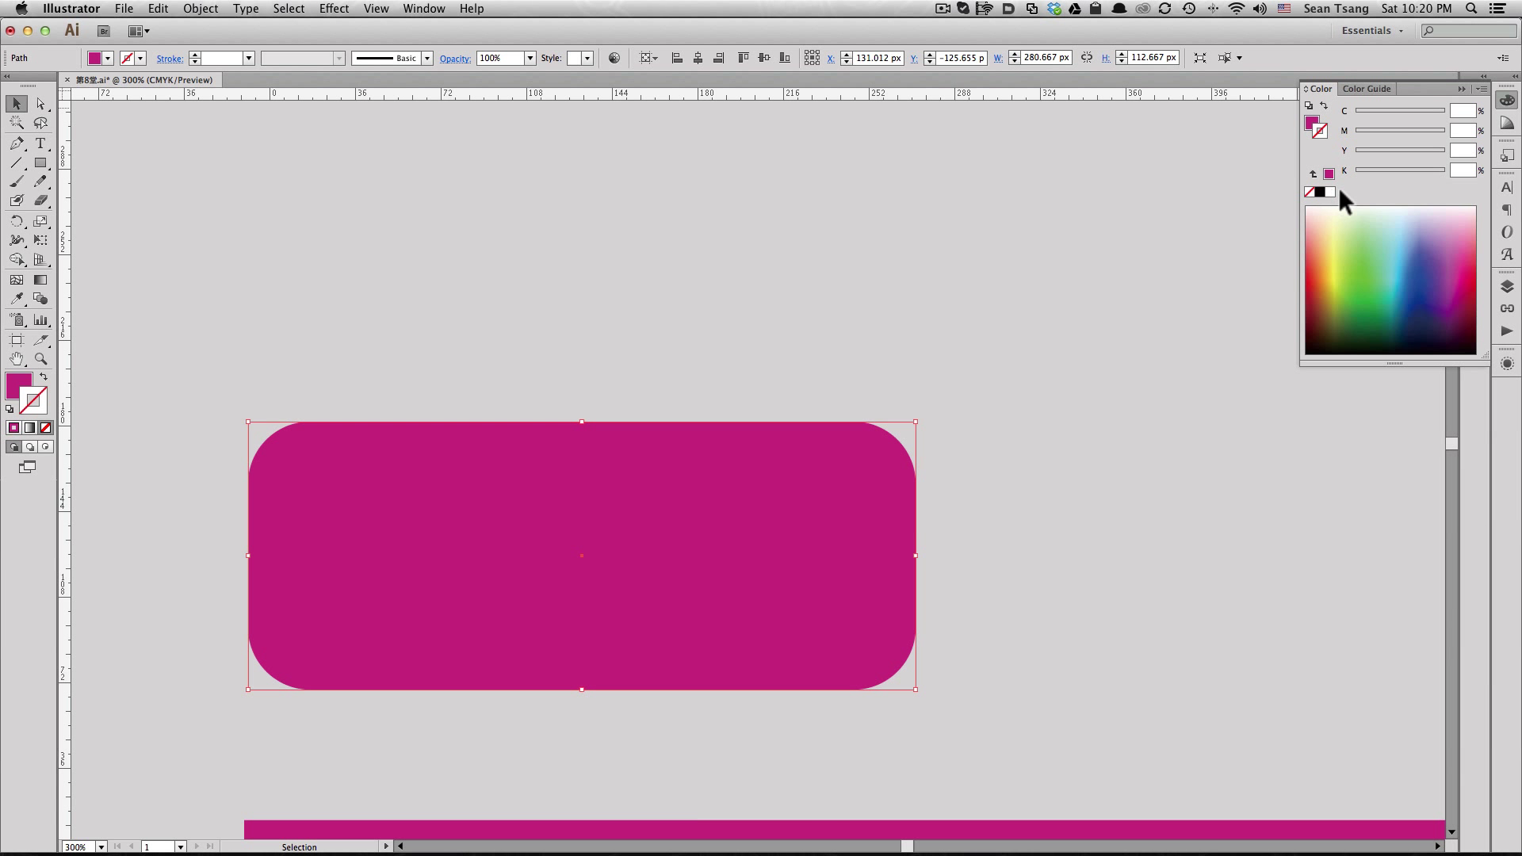
pyautogui.moveTo(1372, 151); pyautogui.dragTo(1434, 143)
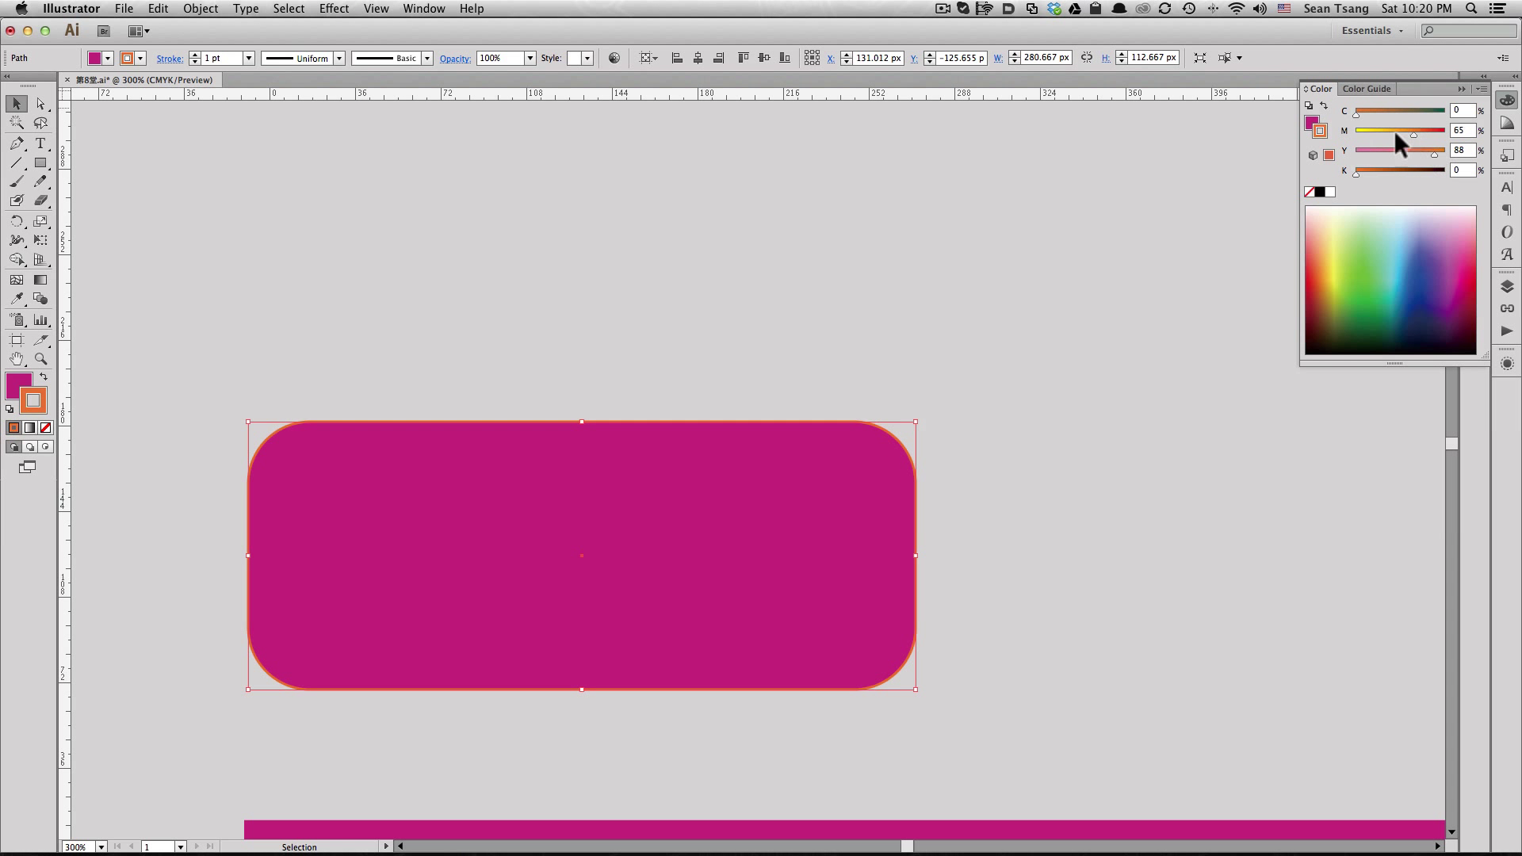
# Set the stroke weight to 4 pt and show the Appearance panel
pyautogui.click(1508, 100)
pyautogui.click(1476, 209)
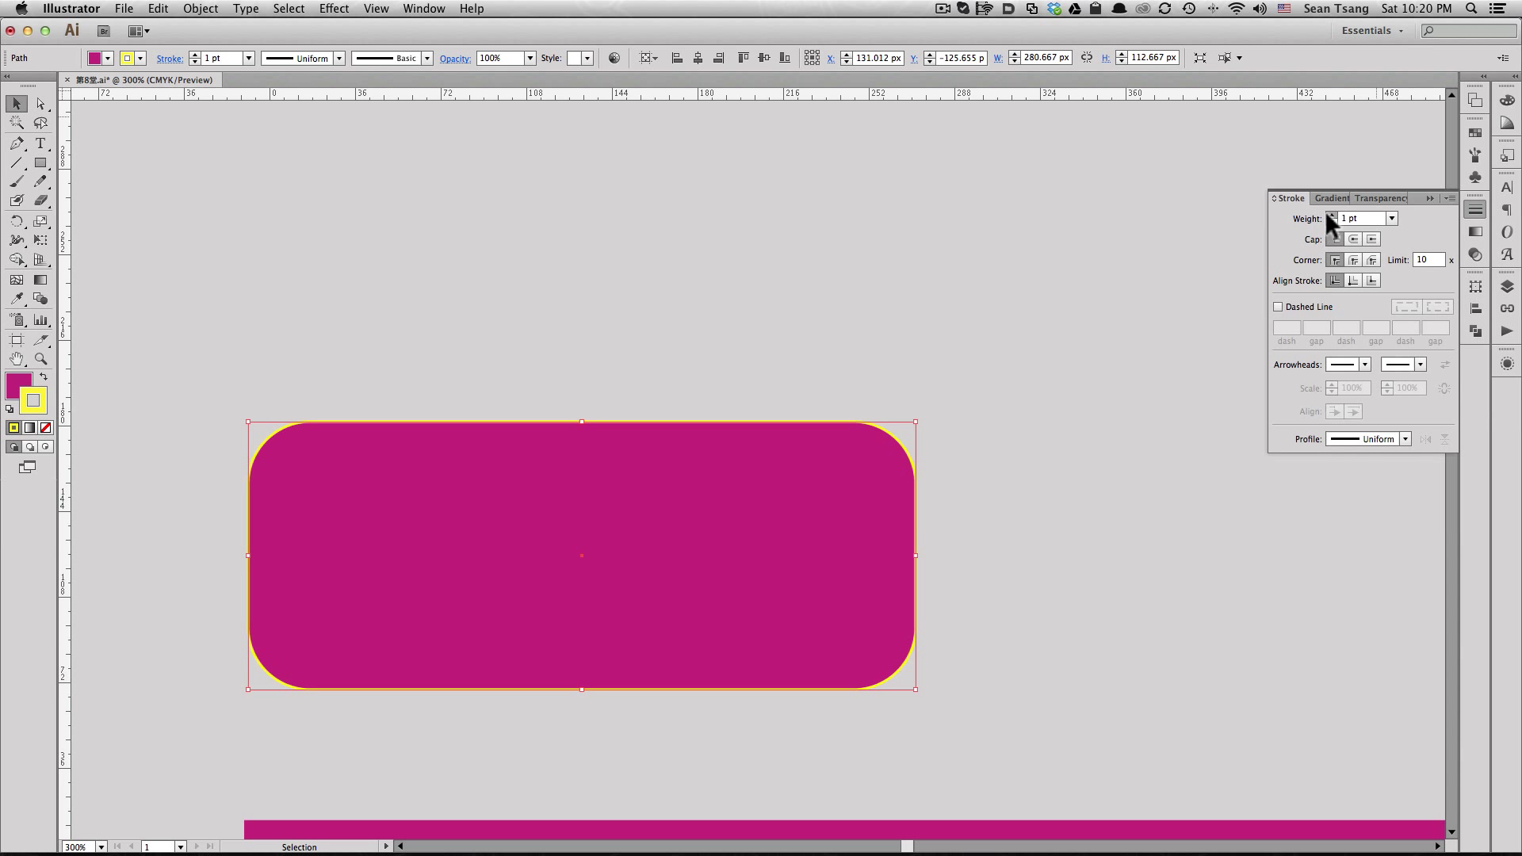
pyautogui.click(1332, 214)
pyautogui.click(1332, 214)
pyautogui.click(1332, 214)
pyautogui.click(1508, 100)
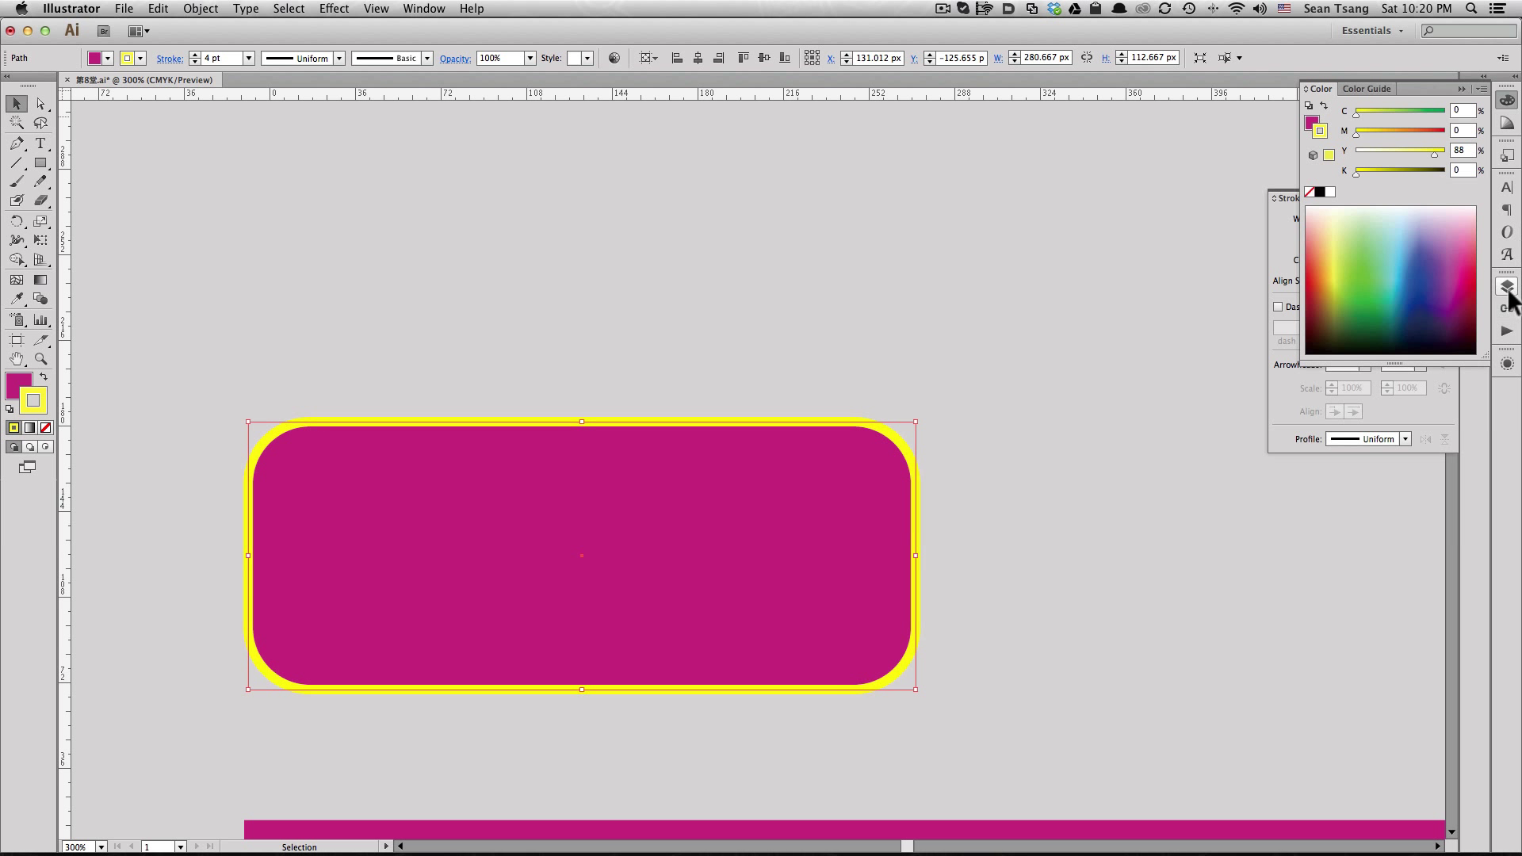
pyautogui.click(1507, 289)
pyautogui.click(1507, 363)
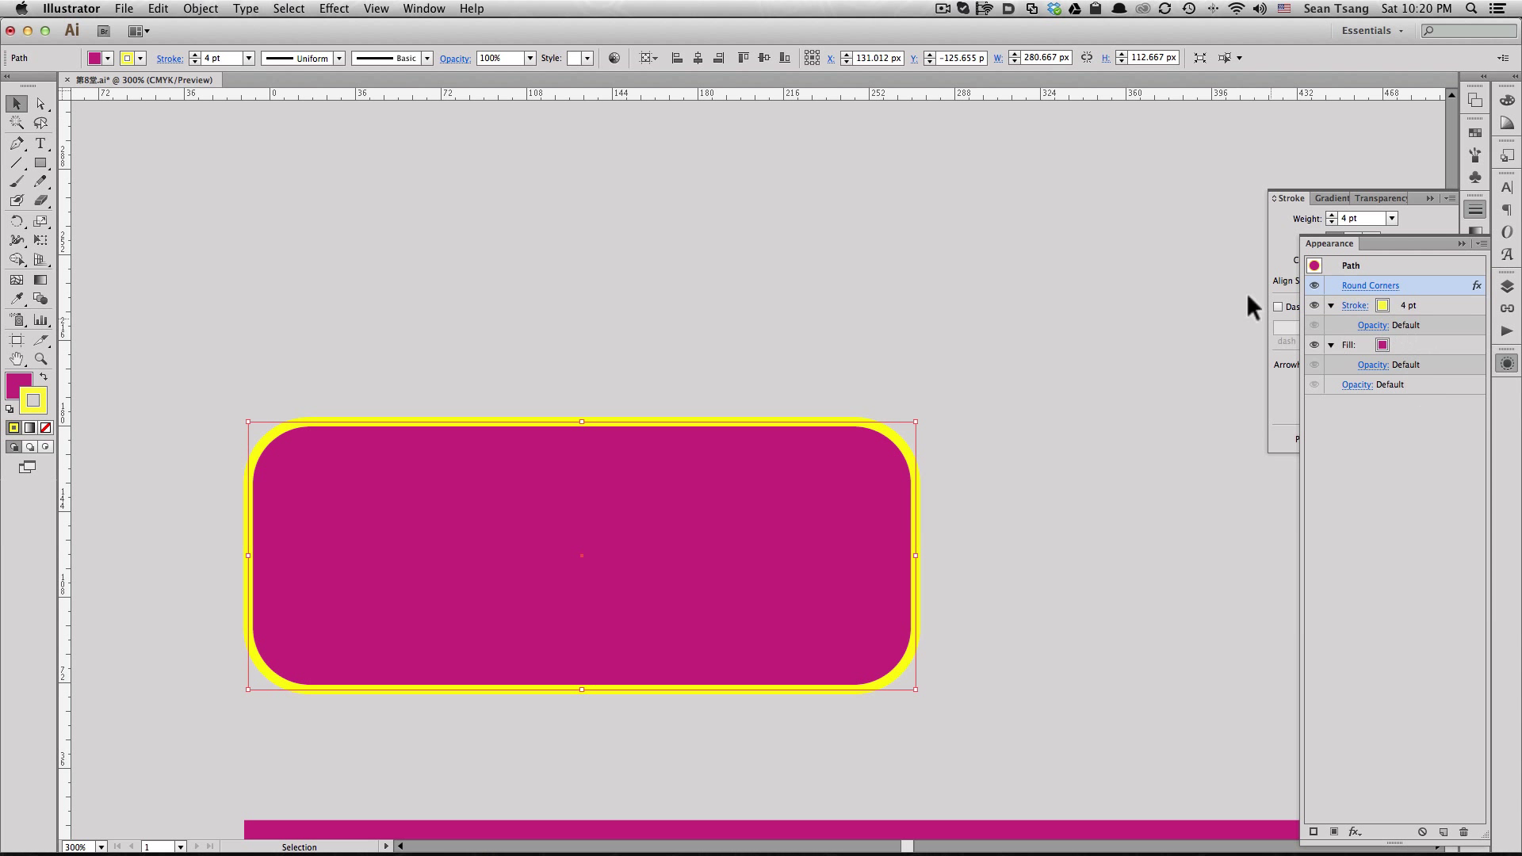
pyautogui.click(379, 10)
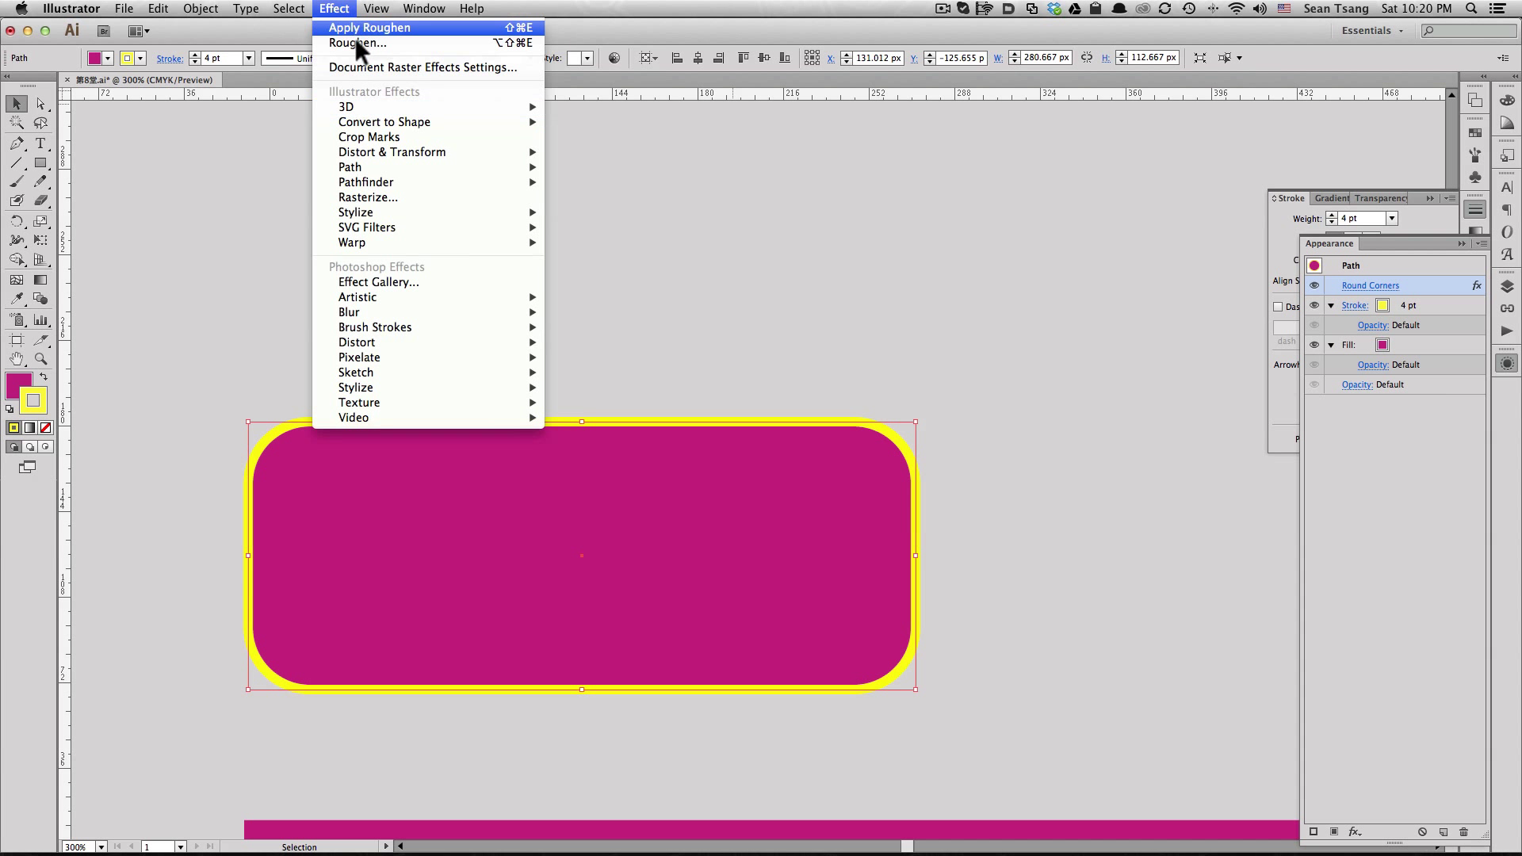
pyautogui.moveTo(392, 152)
pyautogui.click(593, 197)
pyautogui.click(1116, 554)
pyautogui.moveTo(1231, 199); pyautogui.dragTo(1237, 223)
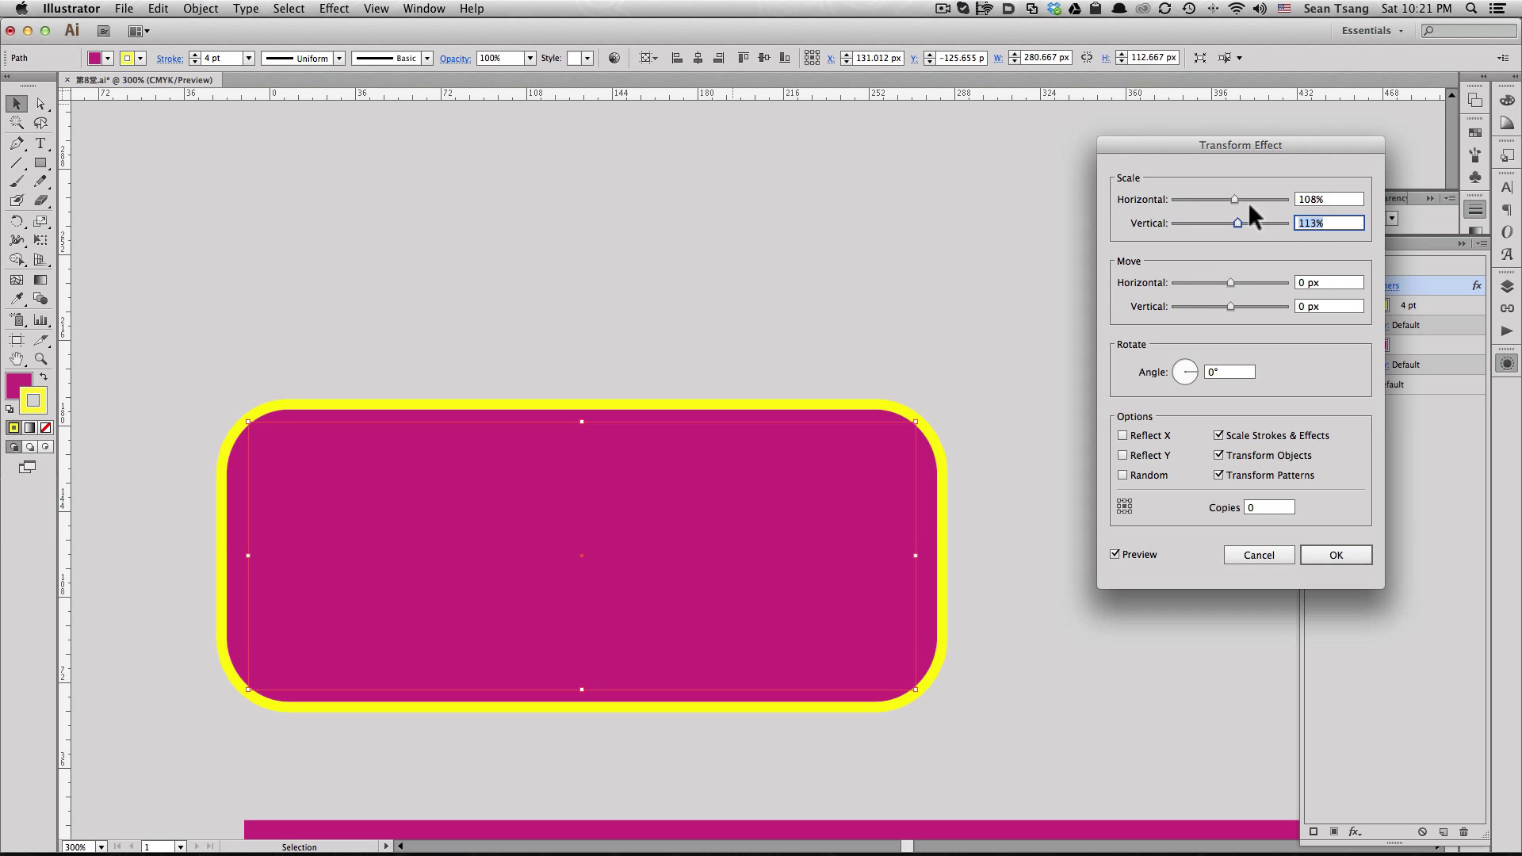
pyautogui.write('108')
pyautogui.press('Tab')
pyautogui.press('Tab')
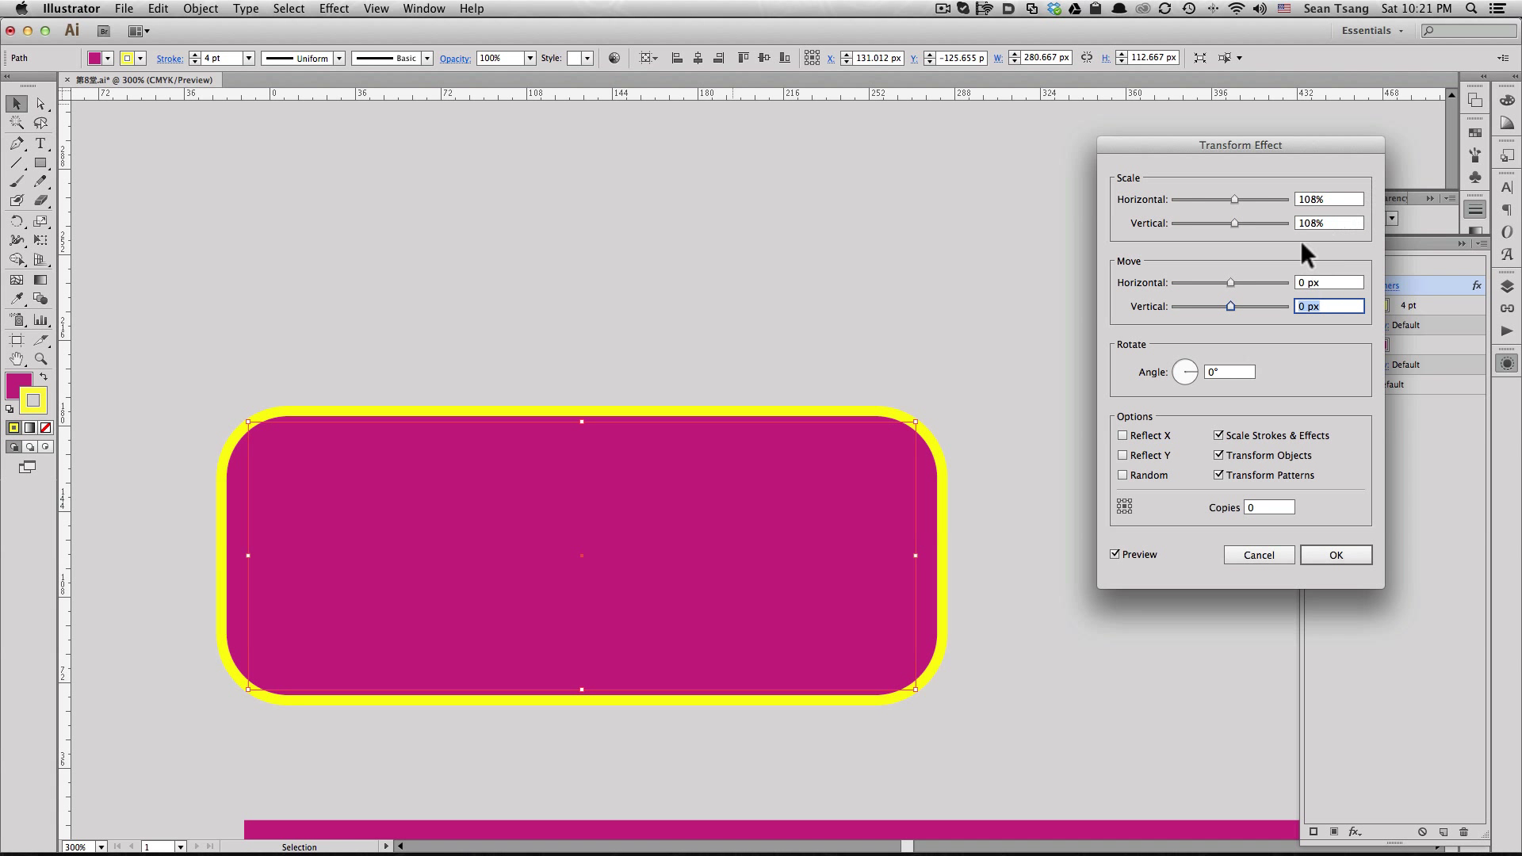
pyautogui.click(1322, 277)
pyautogui.write('5')
pyautogui.press('Tab')
pyautogui.write('5')
pyautogui.press('Tab')
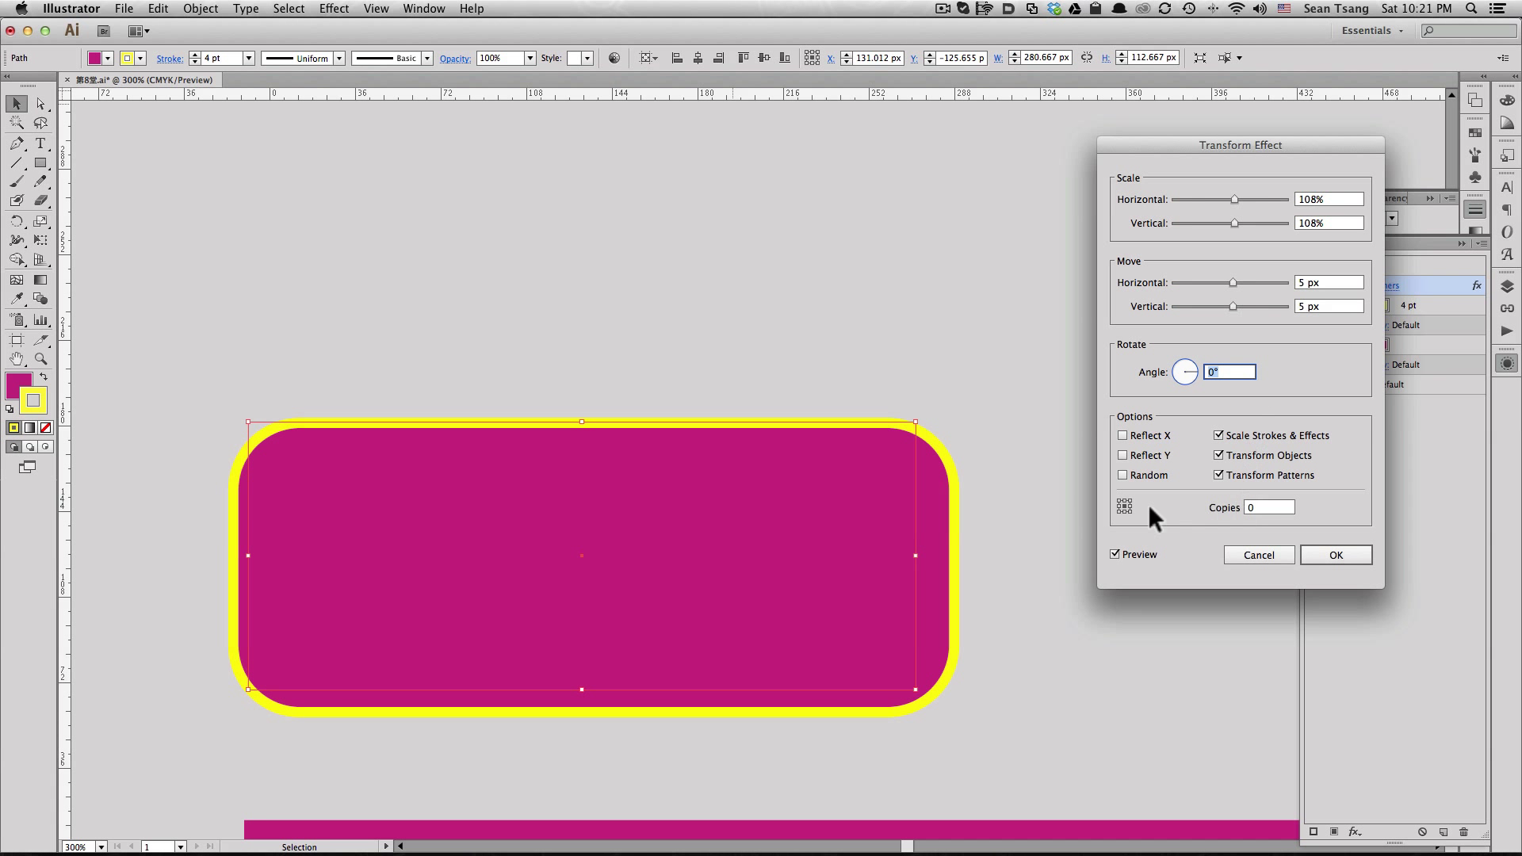
pyautogui.press('Tab')
pyautogui.write('5')
pyautogui.press('Tab')
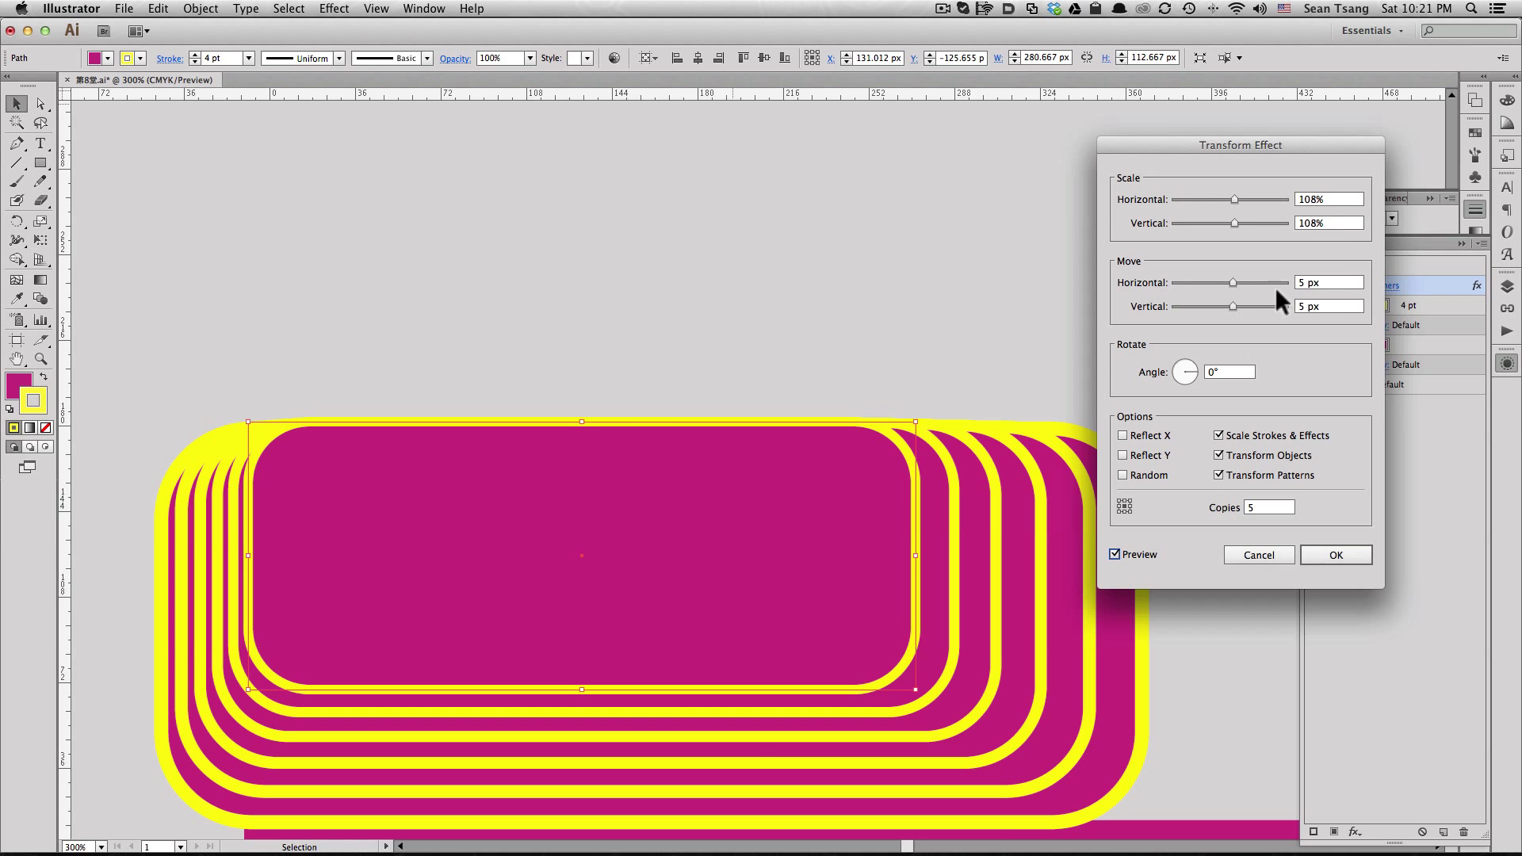
pyautogui.click(1192, 369)
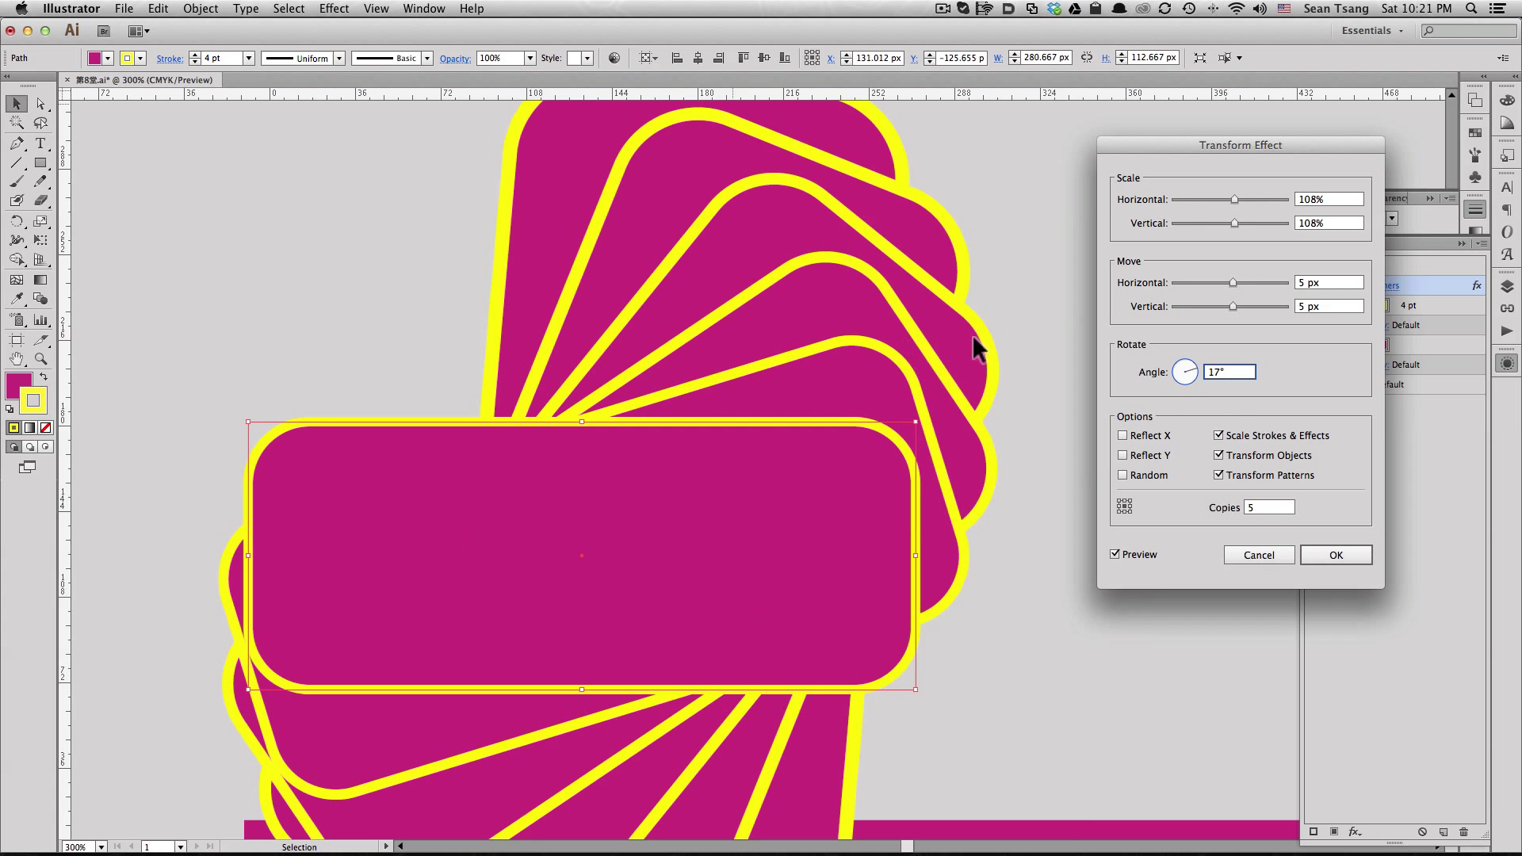
pyautogui.click(1118, 499)
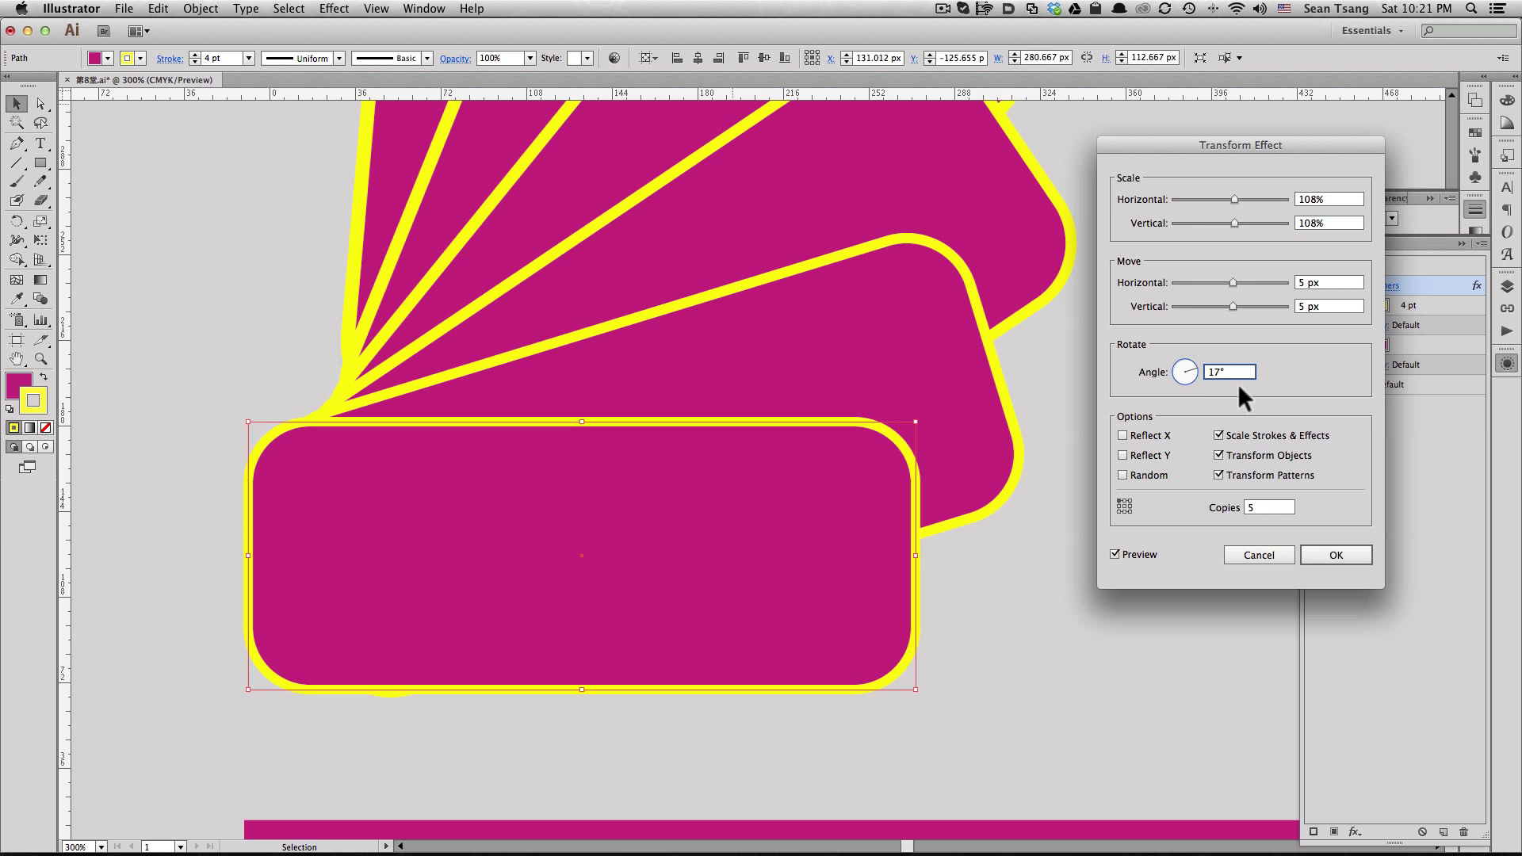
pyautogui.click(1266, 554)
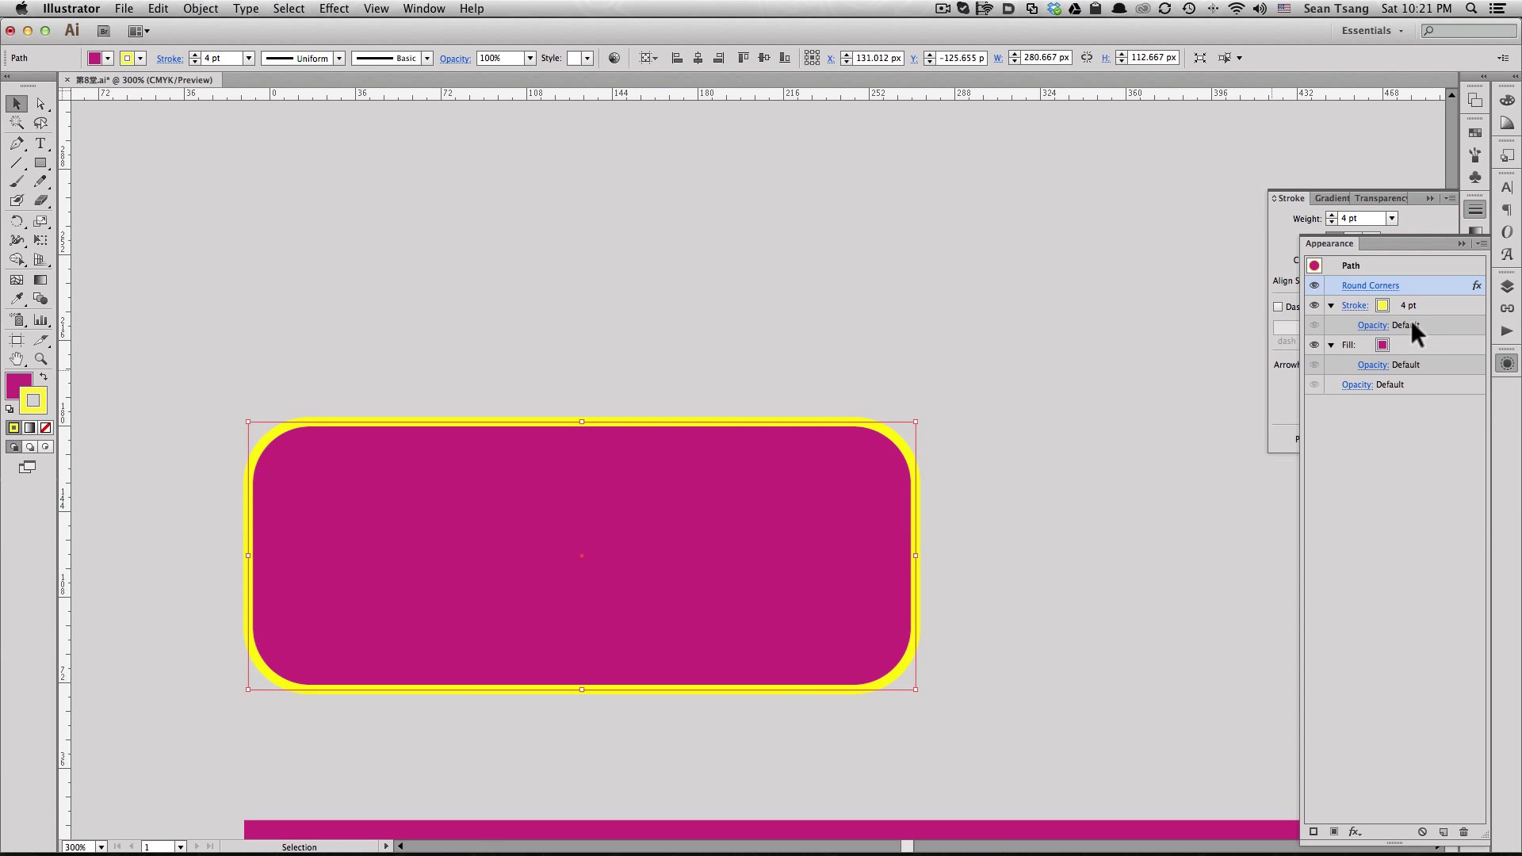
pyautogui.click(334, 8)
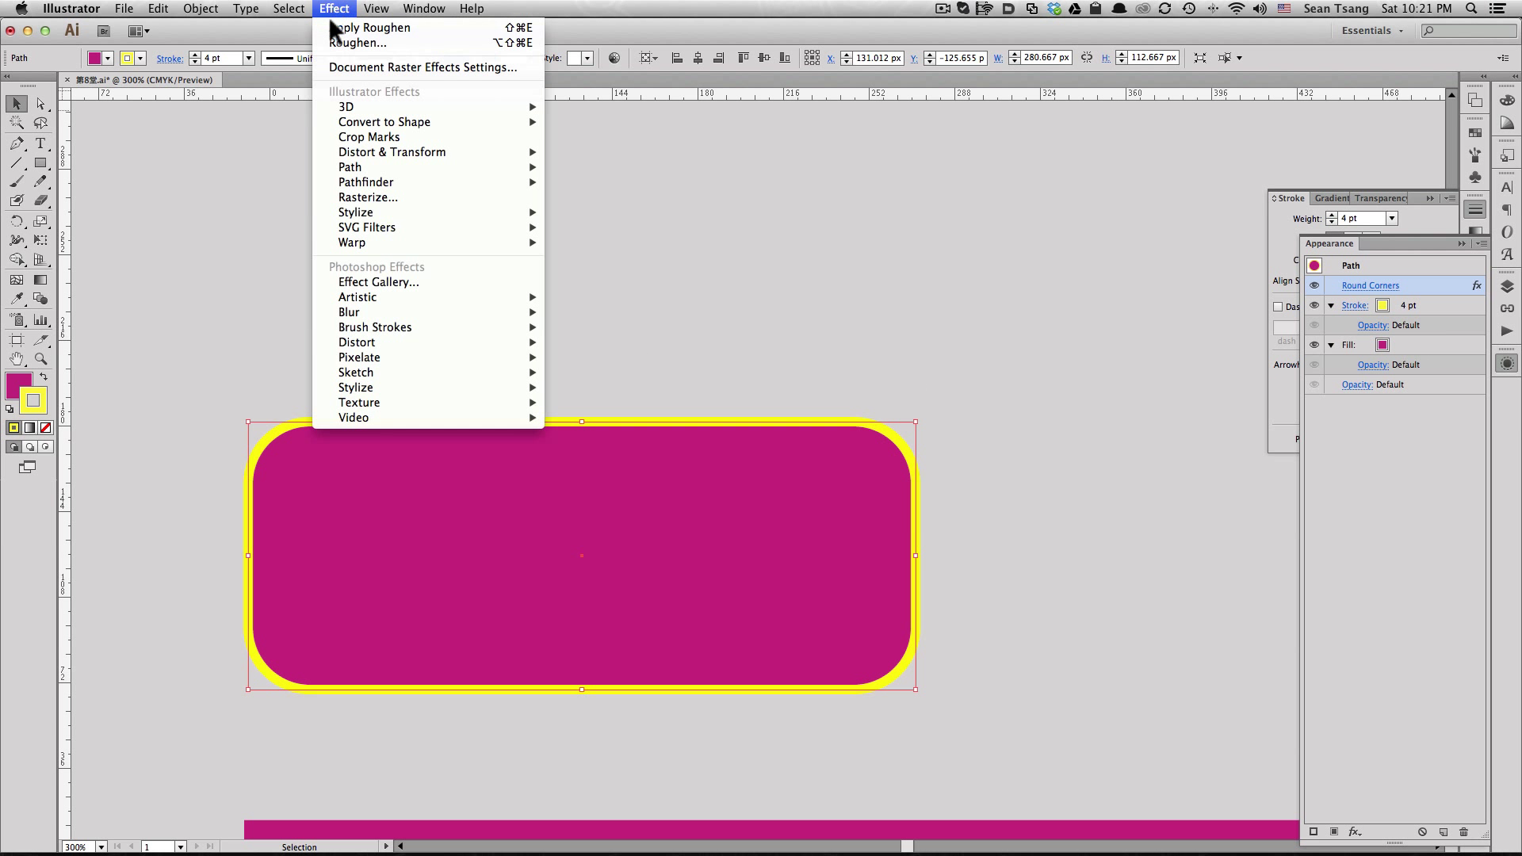
pyautogui.click(644, 202)
pyautogui.click(336, 8)
pyautogui.moveTo(392, 152)
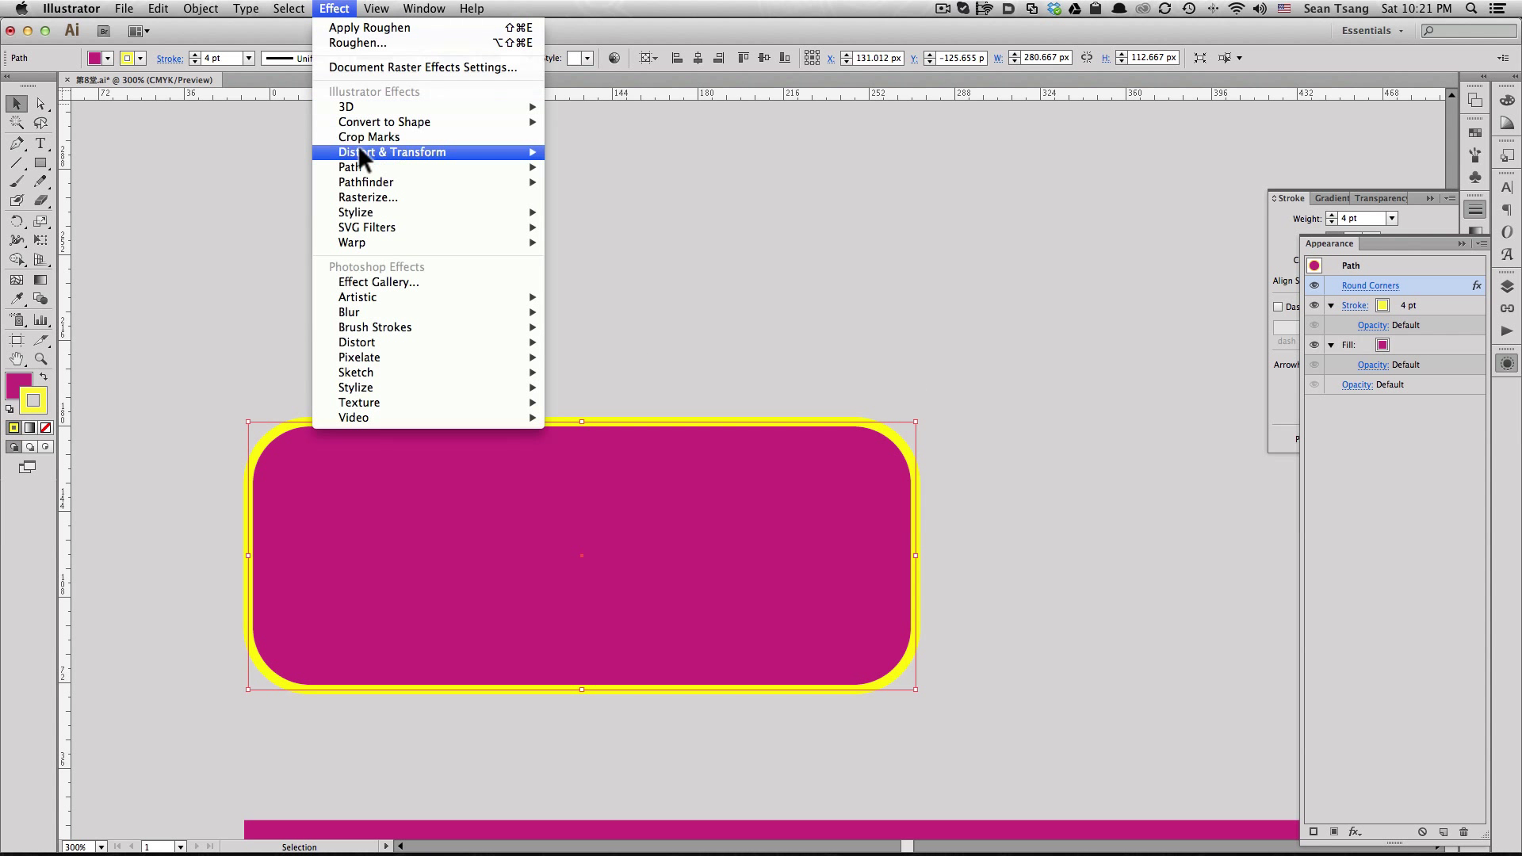
pyautogui.click(620, 211)
pyautogui.moveTo(839, 296)
pyautogui.mouseDown()
pyautogui.moveTo(1060, 209)
pyautogui.moveTo(1054, 172)
pyautogui.mouseUp()
pyautogui.click(885, 457)
pyautogui.moveTo(996, 232)
pyautogui.mouseDown()
pyautogui.moveTo(988, 255)
pyautogui.moveTo(1012, 232)
pyautogui.moveTo(1045, 255)
pyautogui.moveTo(995, 255)
pyautogui.mouseUp()
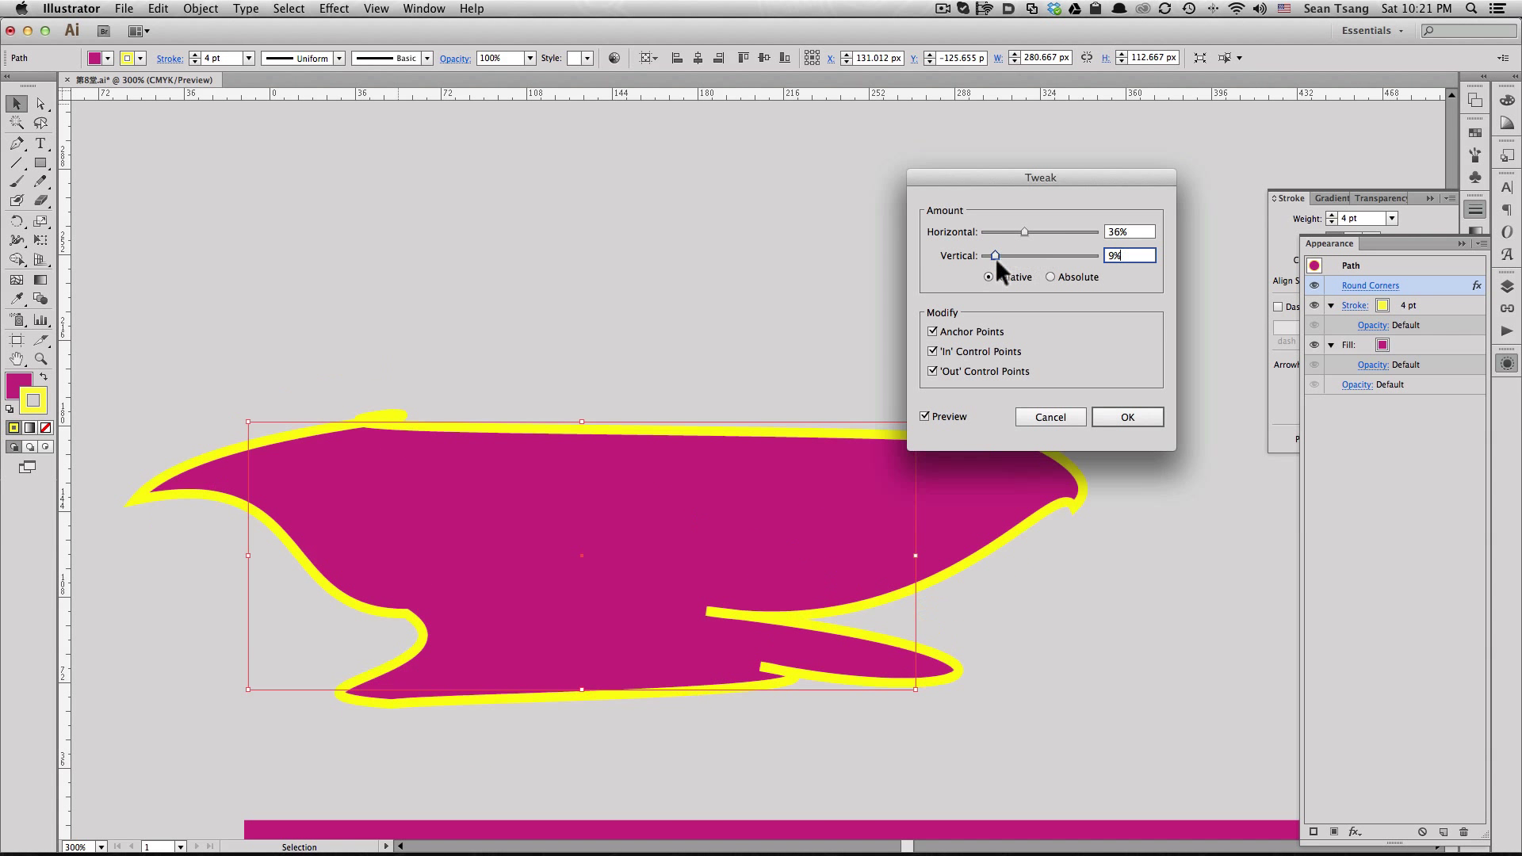
pyautogui.click(983, 331)
pyautogui.click(989, 371)
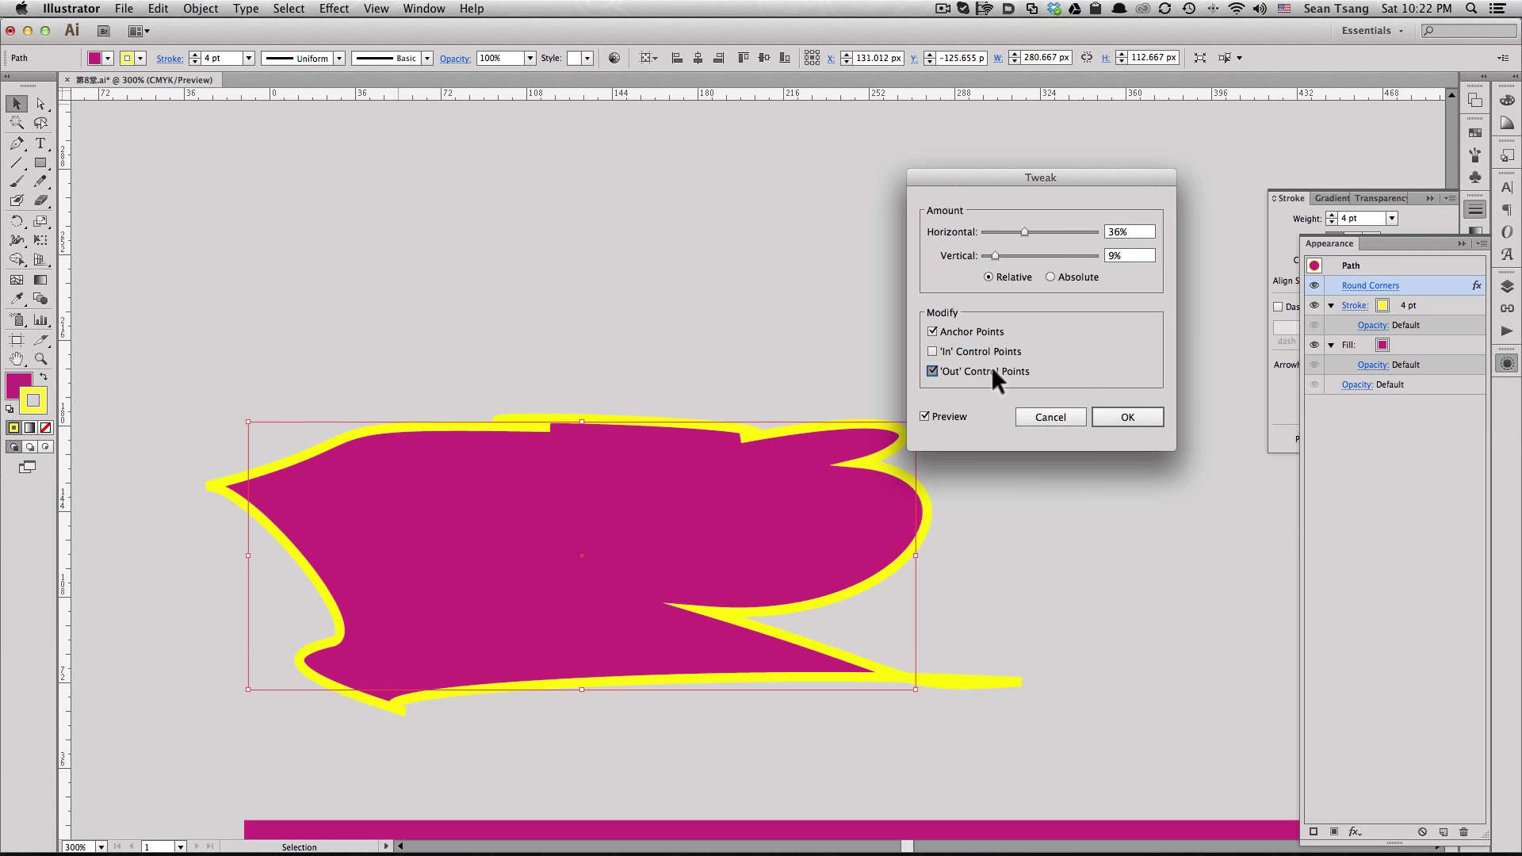
pyautogui.click(993, 367)
pyautogui.click(992, 367)
pyautogui.click(993, 366)
pyautogui.click(993, 367)
pyautogui.click(994, 368)
pyautogui.click(994, 368)
pyautogui.click(988, 351)
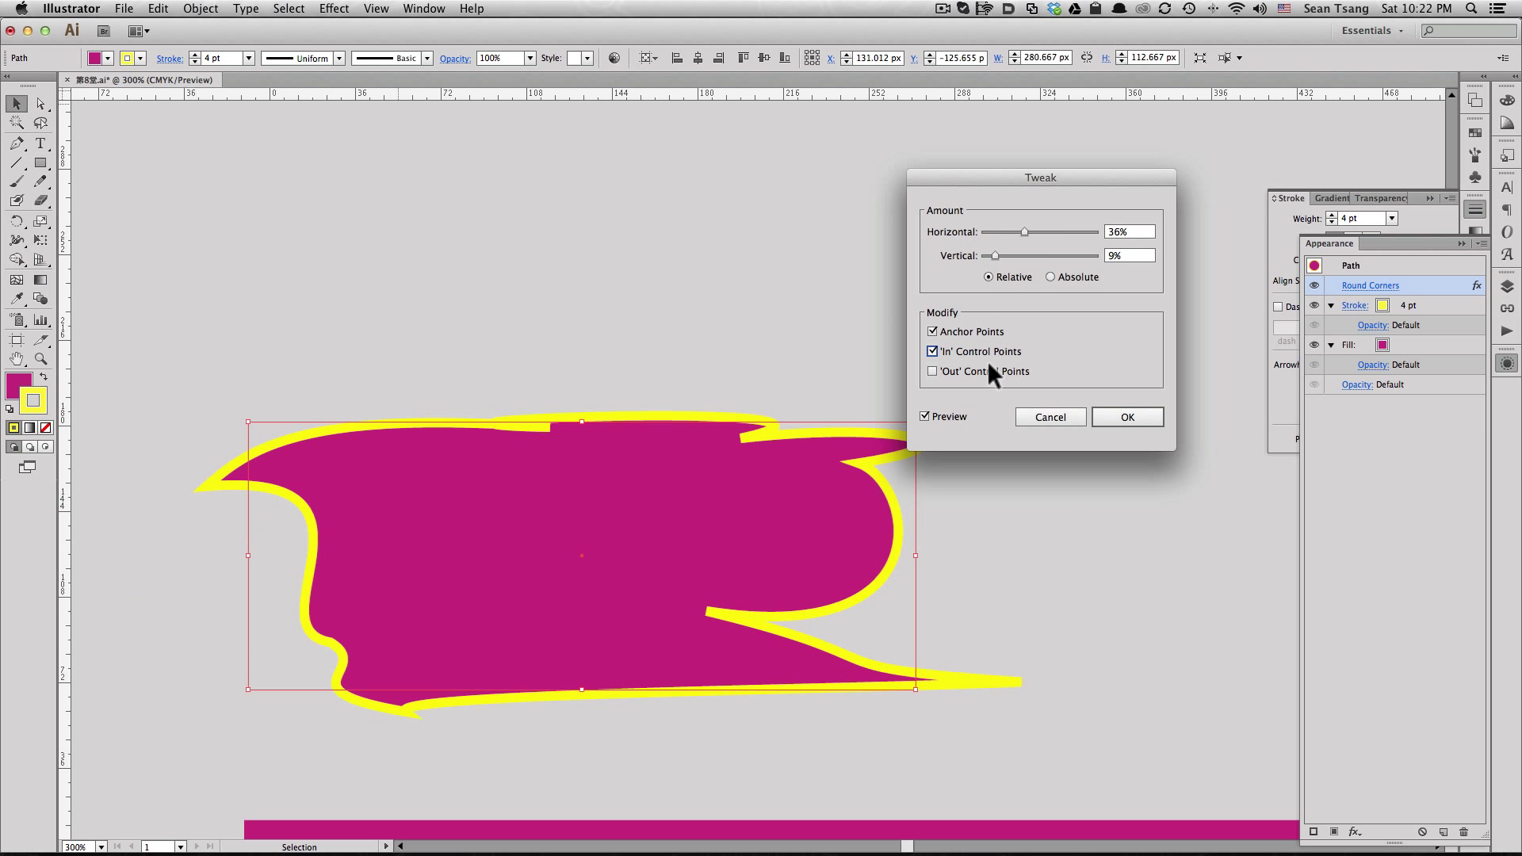
pyautogui.click(1010, 231)
pyautogui.moveTo(1010, 231)
pyautogui.mouseDown()
pyautogui.moveTo(988, 256)
pyautogui.moveTo(988, 231)
pyautogui.mouseUp()
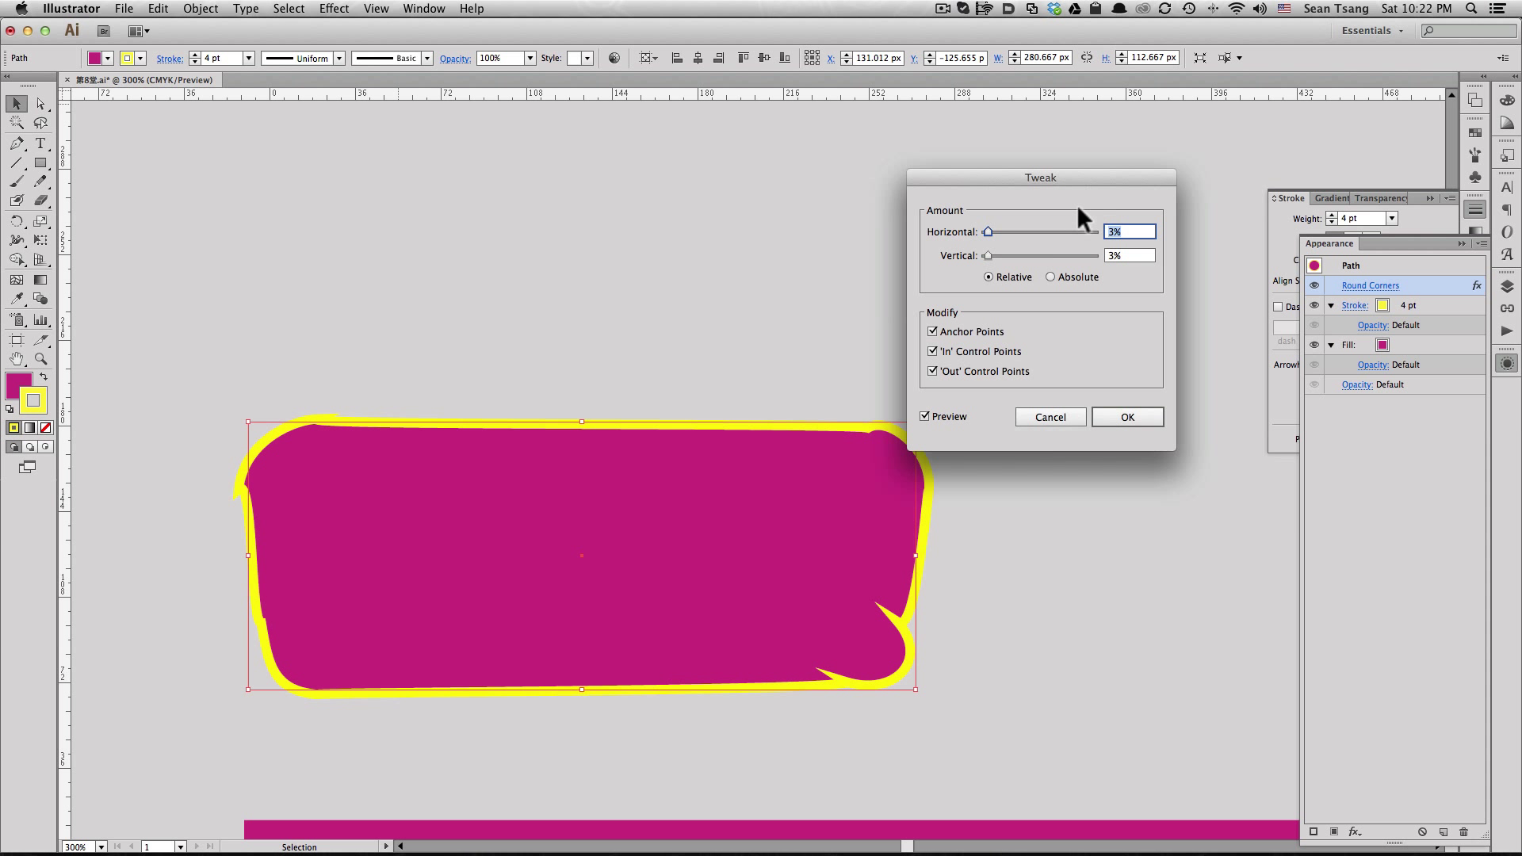
pyautogui.click(1124, 418)
pyautogui.press('super+z')
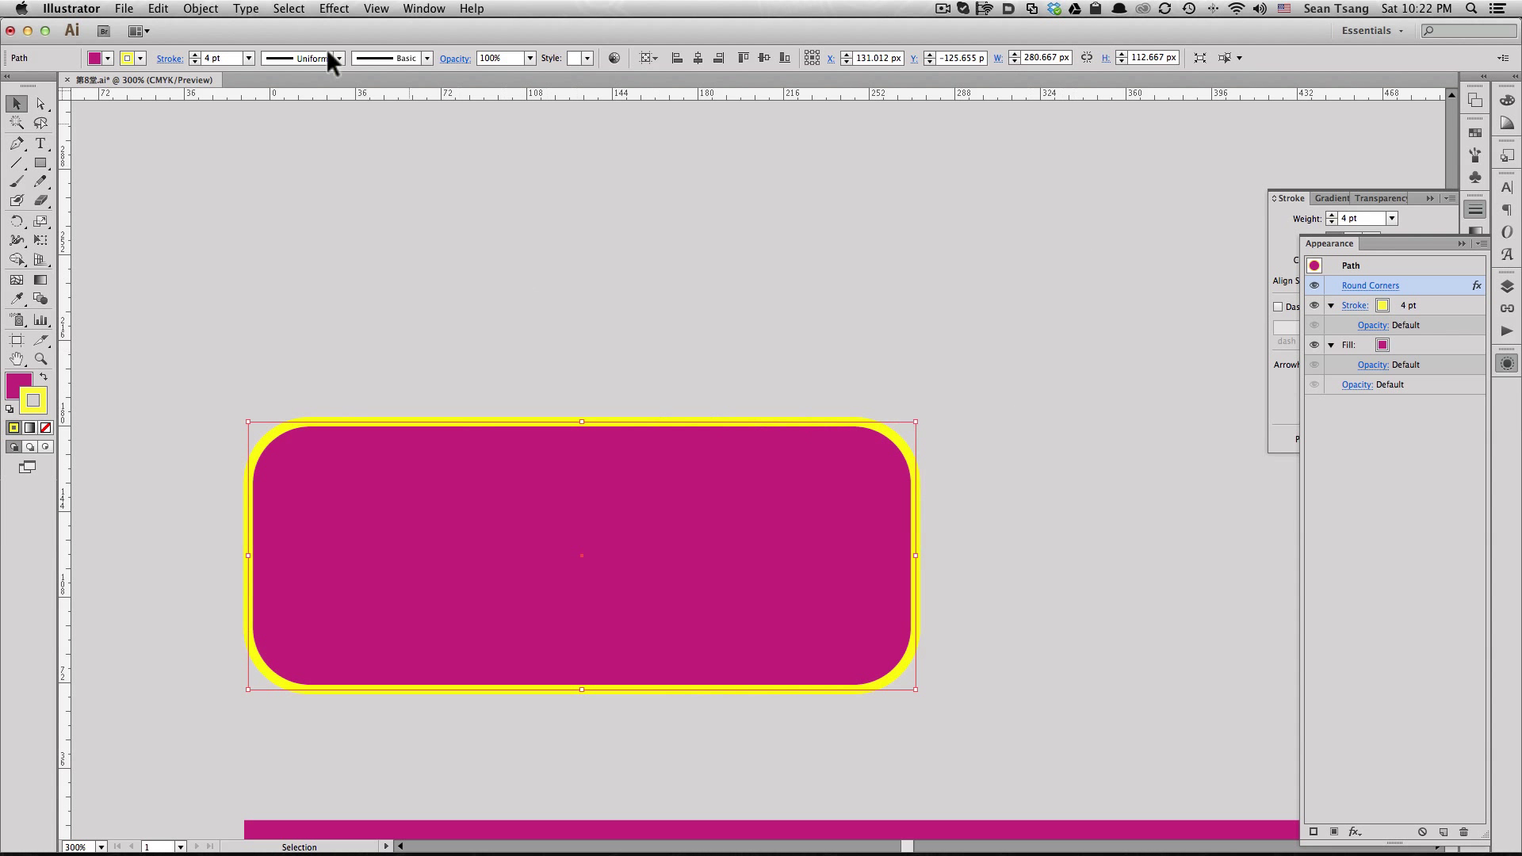
pyautogui.click(333, 8)
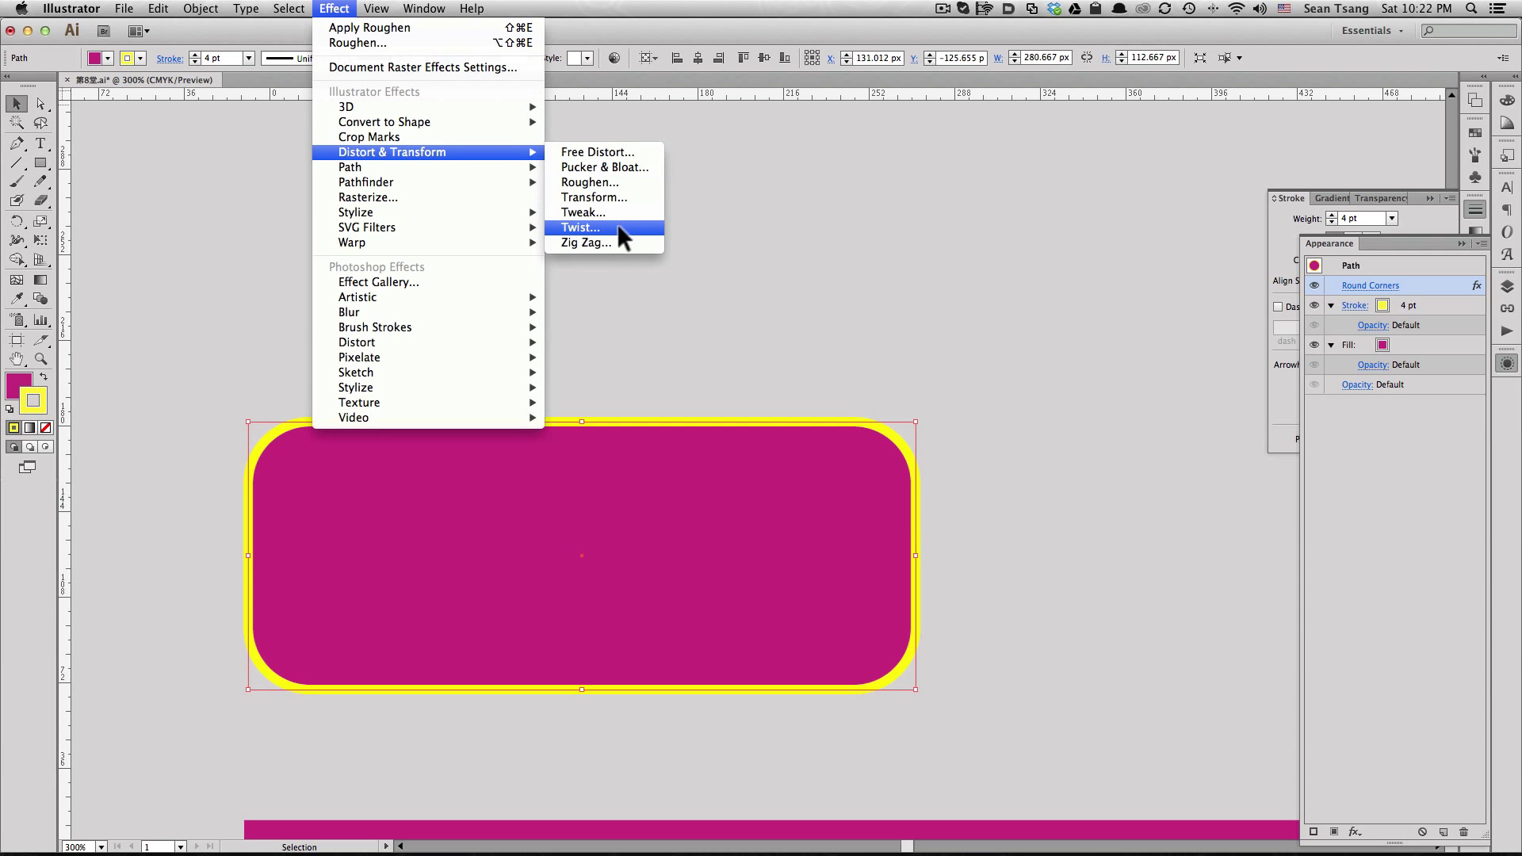
pyautogui.click(616, 226)
pyautogui.moveTo(749, 378)
pyautogui.mouseDown()
pyautogui.moveTo(955, 295)
pyautogui.moveTo(1003, 230)
pyautogui.mouseUp()
pyautogui.click(934, 257)
pyautogui.click(934, 256)
pyautogui.click(901, 297)
pyautogui.click(935, 256)
pyautogui.click(935, 257)
pyautogui.click(935, 257)
pyautogui.click(934, 258)
pyautogui.click(934, 258)
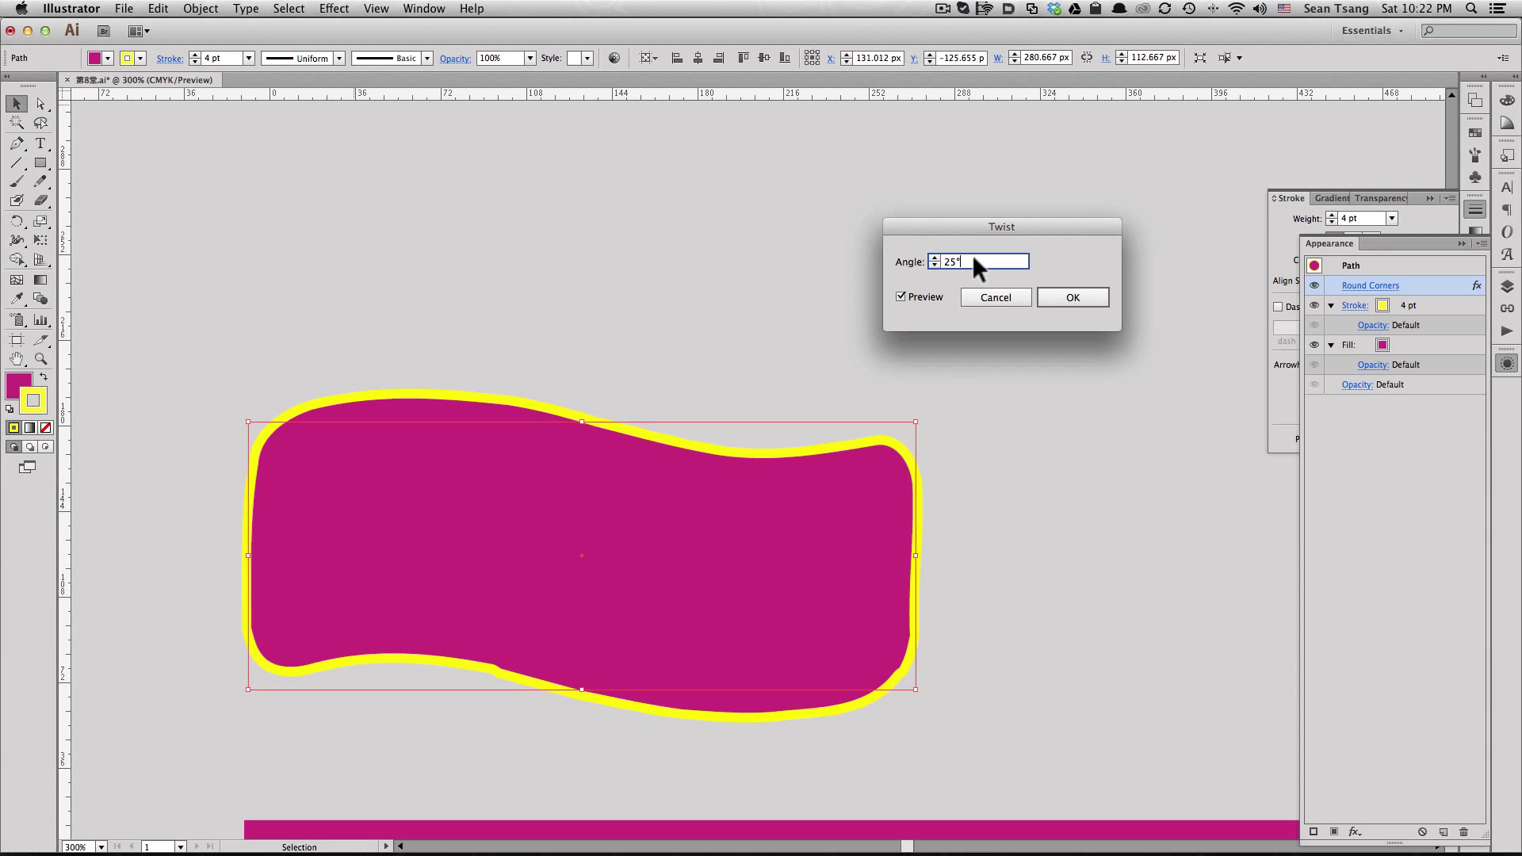
pyautogui.write('180')
pyautogui.press('Tab')
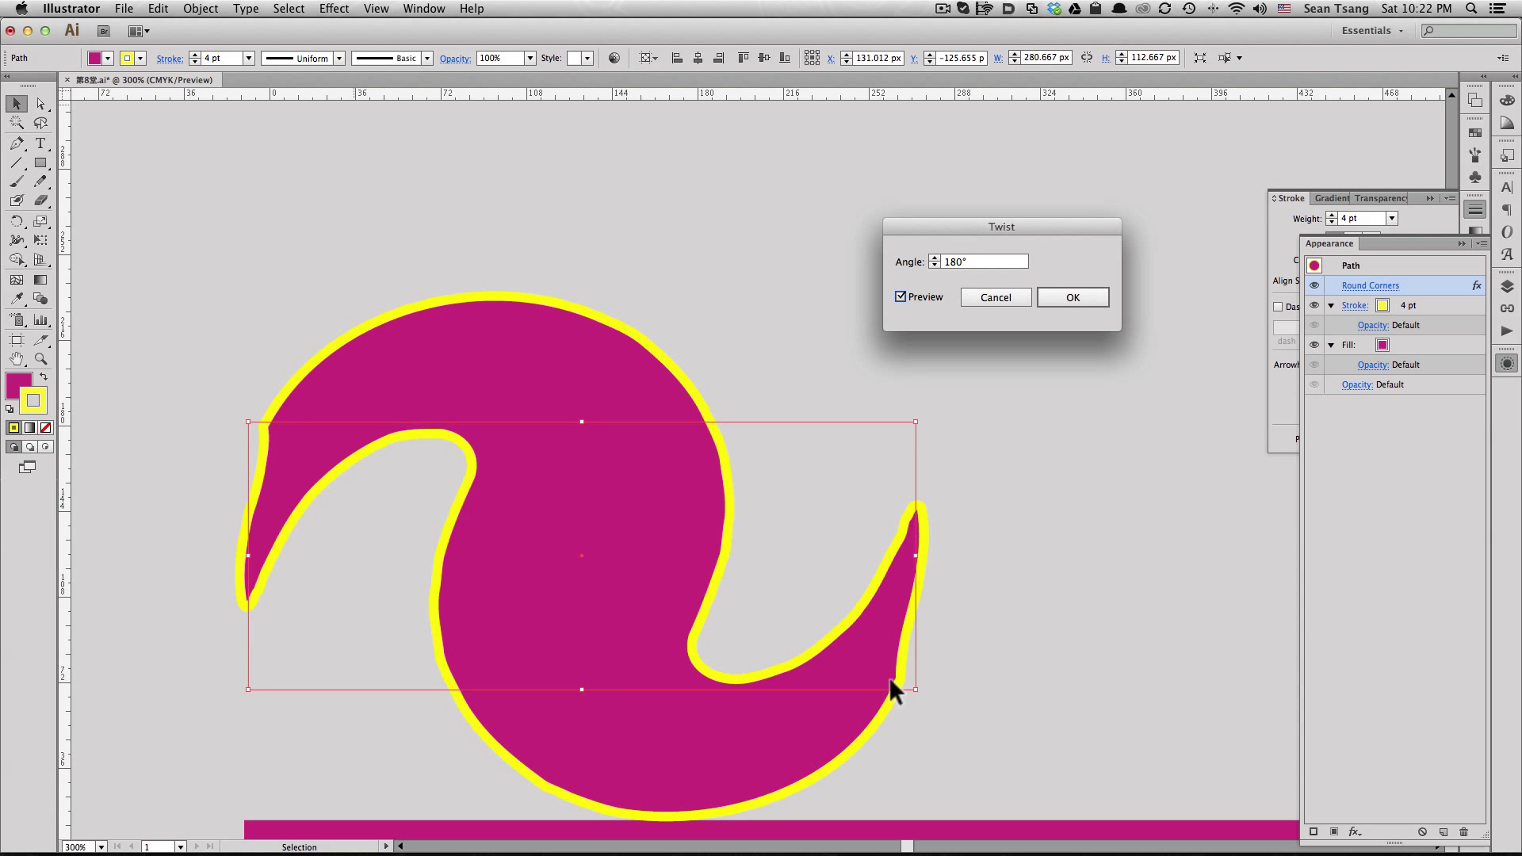
pyautogui.click(1005, 300)
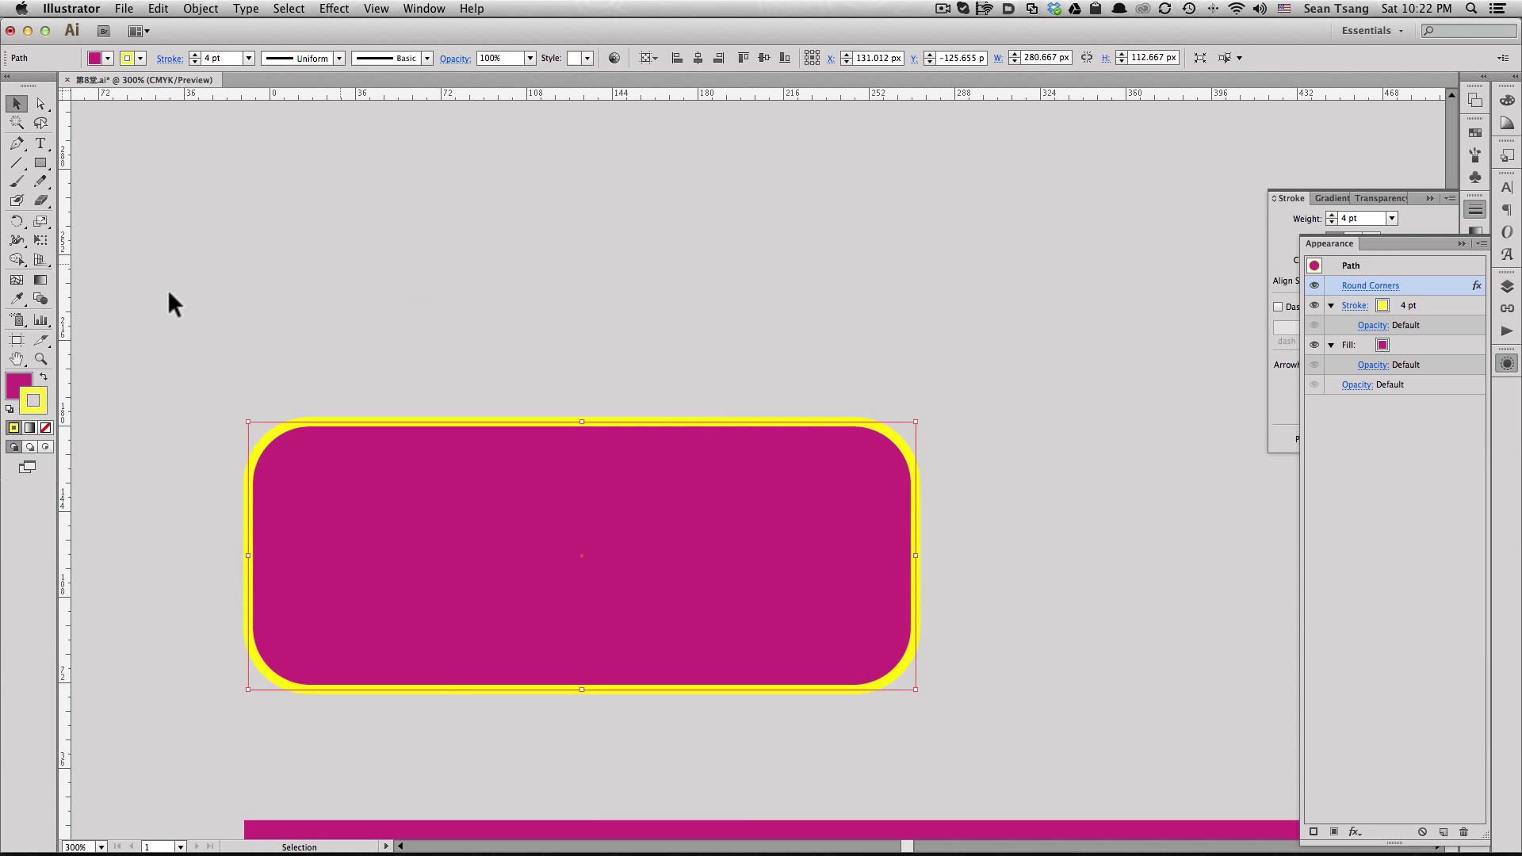
pyautogui.click(335, 8)
pyautogui.moveTo(392, 153)
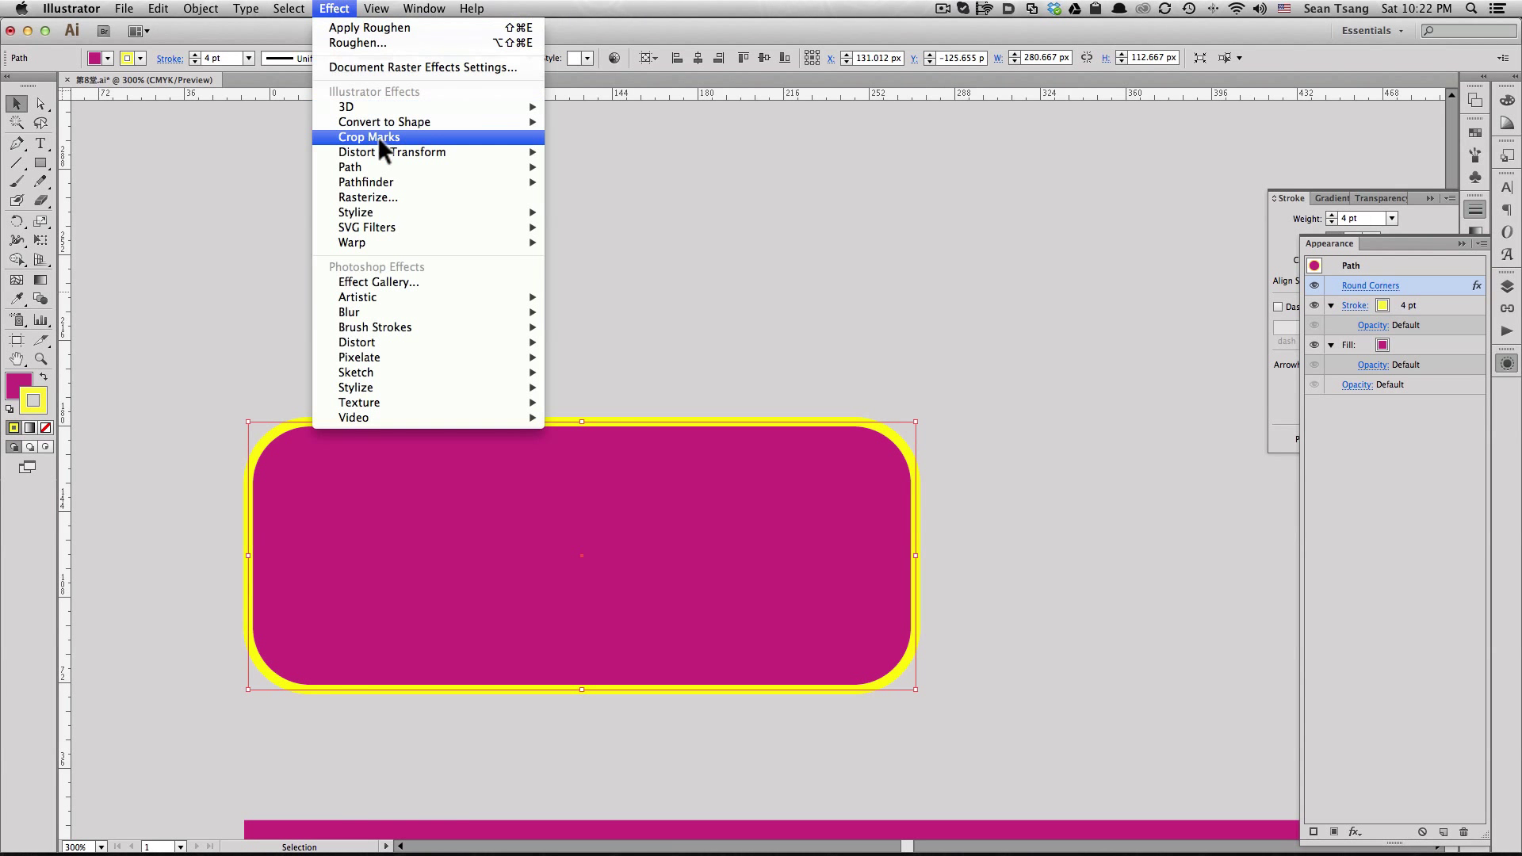
pyautogui.click(617, 243)
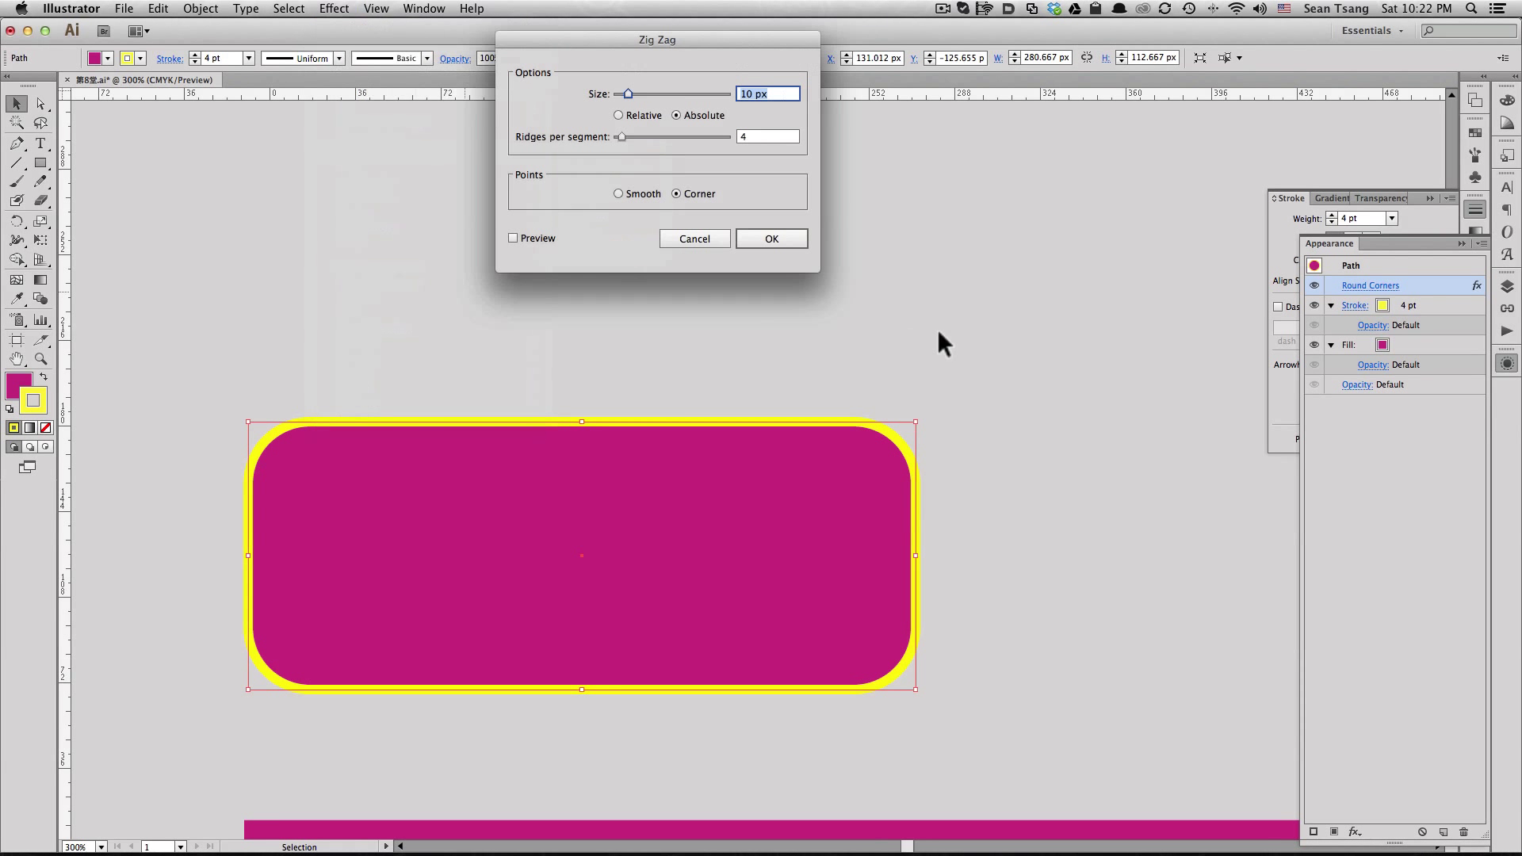
pyautogui.moveTo(688, 39); pyautogui.dragTo(988, 285)
pyautogui.click(1019, 482)
pyautogui.scroll(-5, 872, 318)
pyautogui.hotkey('ctrl', '-')
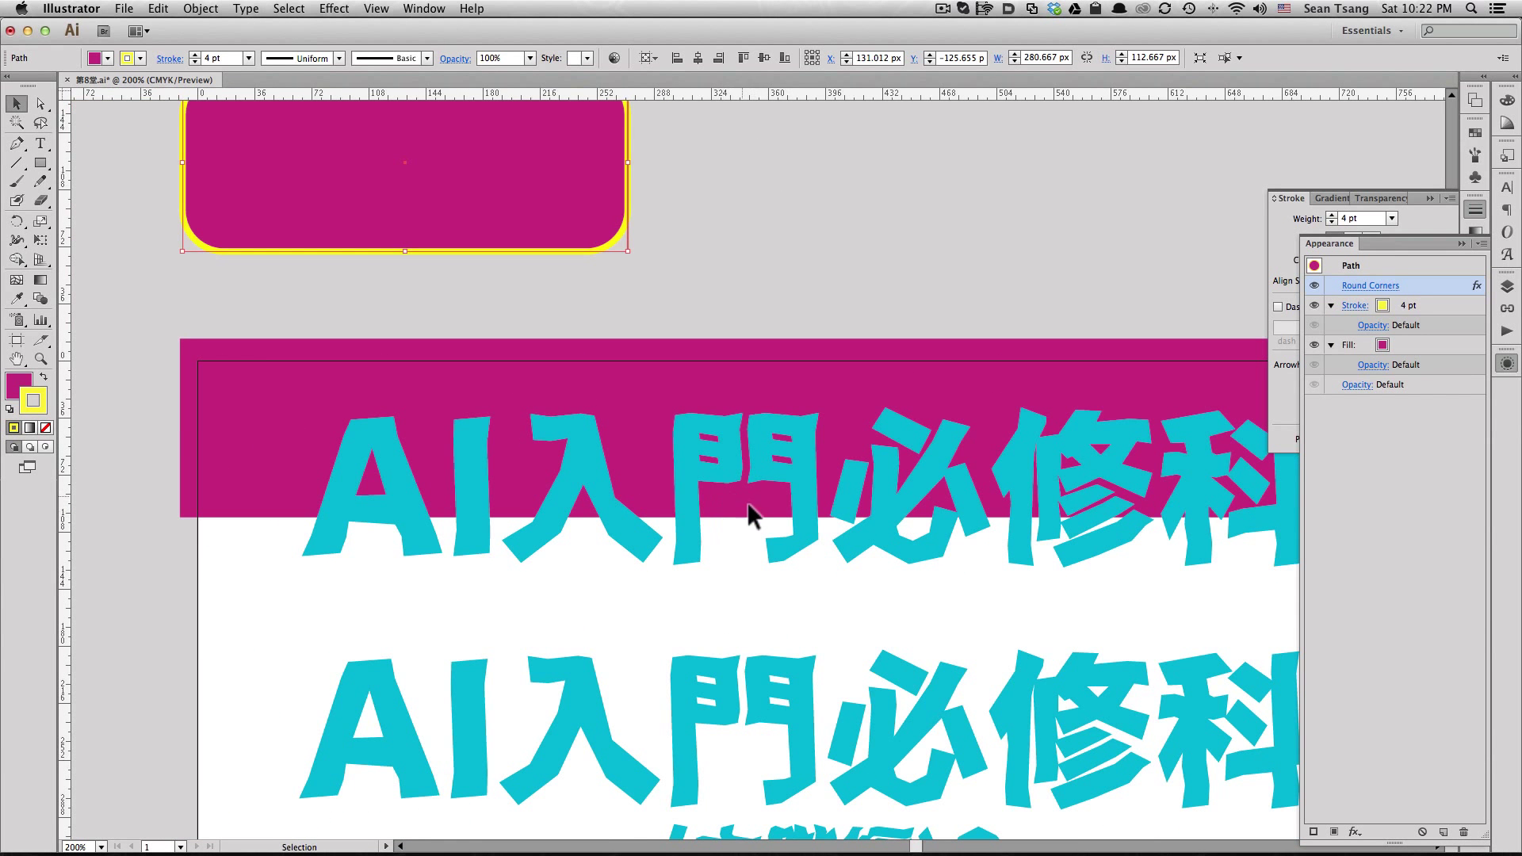
pyautogui.scroll(2, 740, 512)
pyautogui.scroll(2, 740, 512)
pyautogui.click(288, 8)
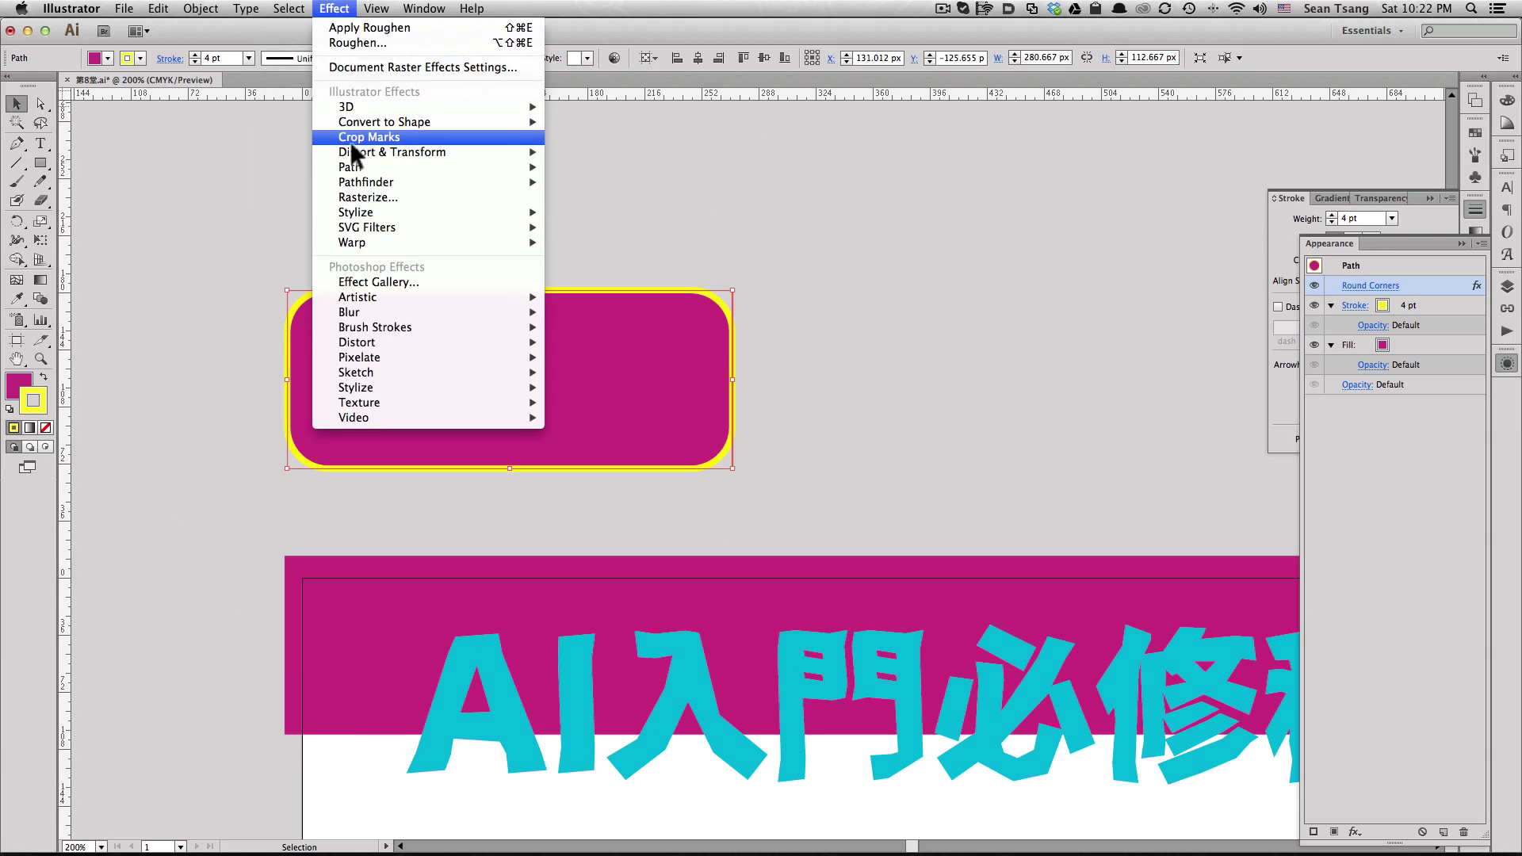
pyautogui.moveTo(392, 153)
pyautogui.click(597, 242)
pyautogui.moveTo(872, 284); pyautogui.dragTo(708, 155)
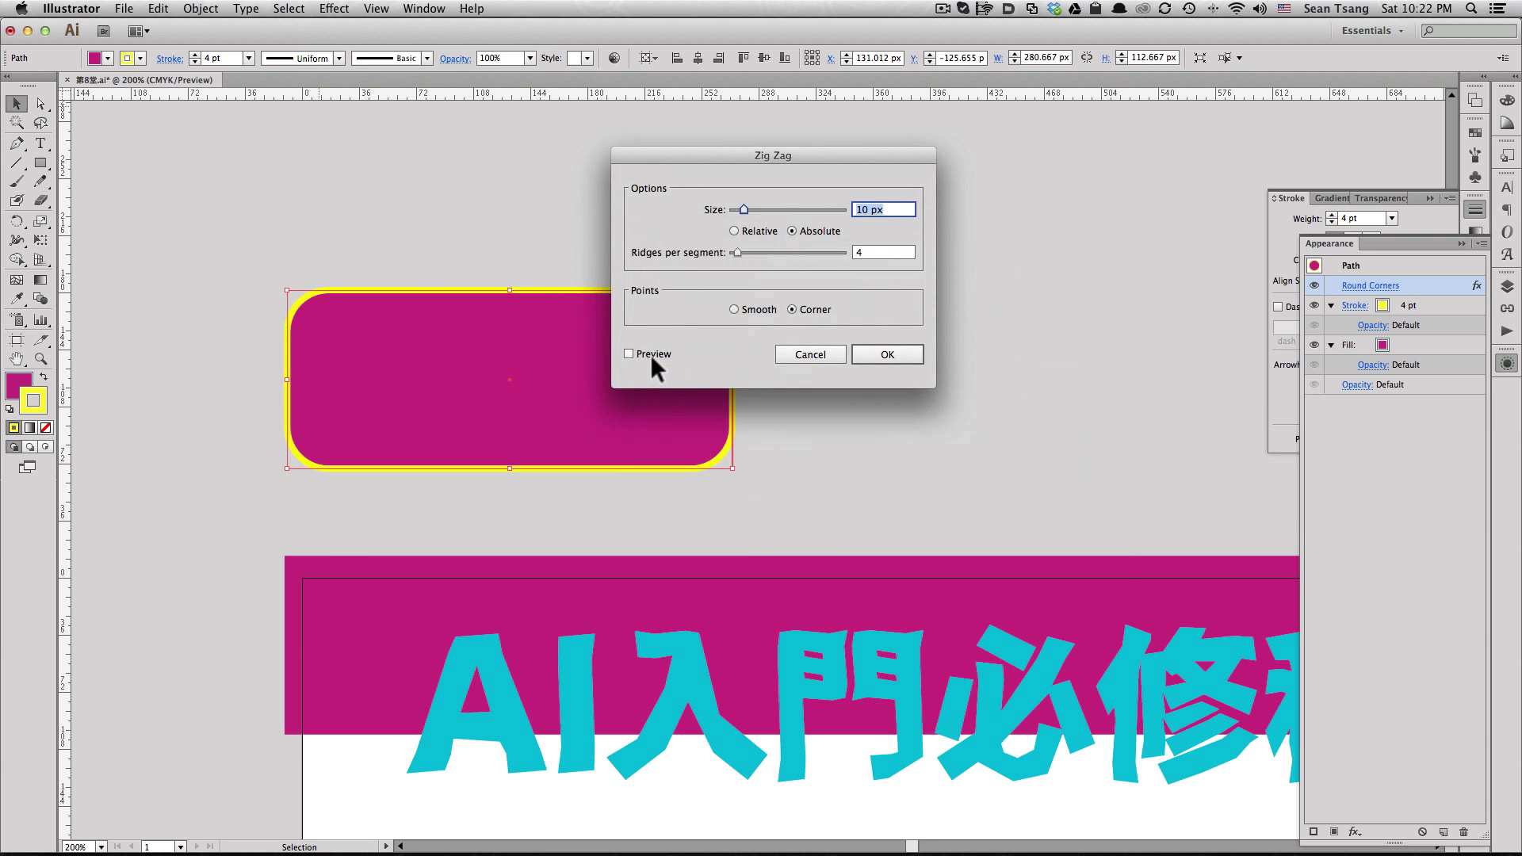
pyautogui.click(629, 355)
pyautogui.moveTo(744, 209); pyautogui.dragTo(743, 252)
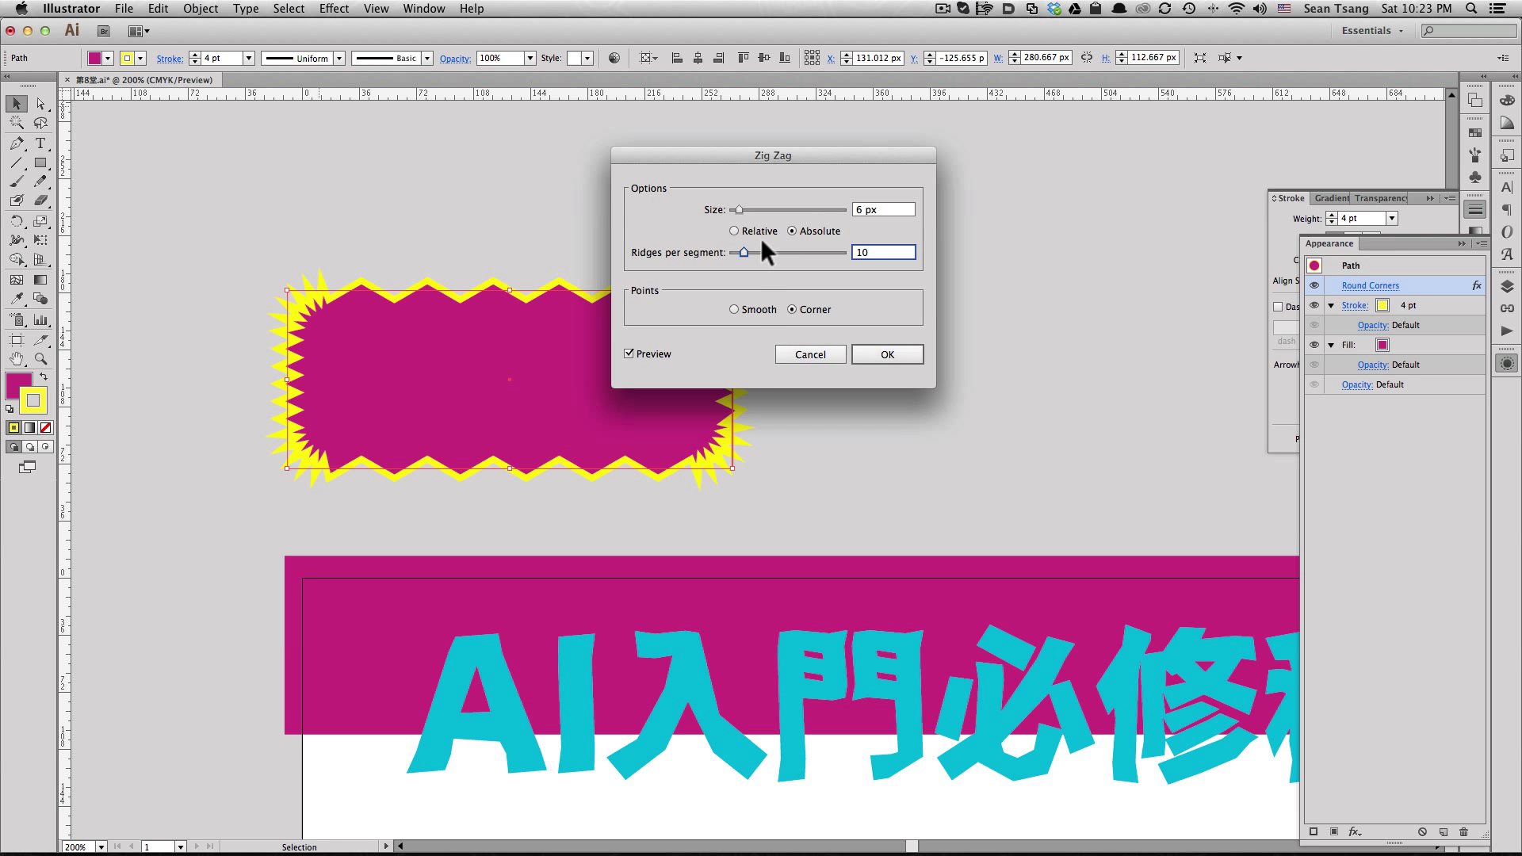
pyautogui.click(753, 230)
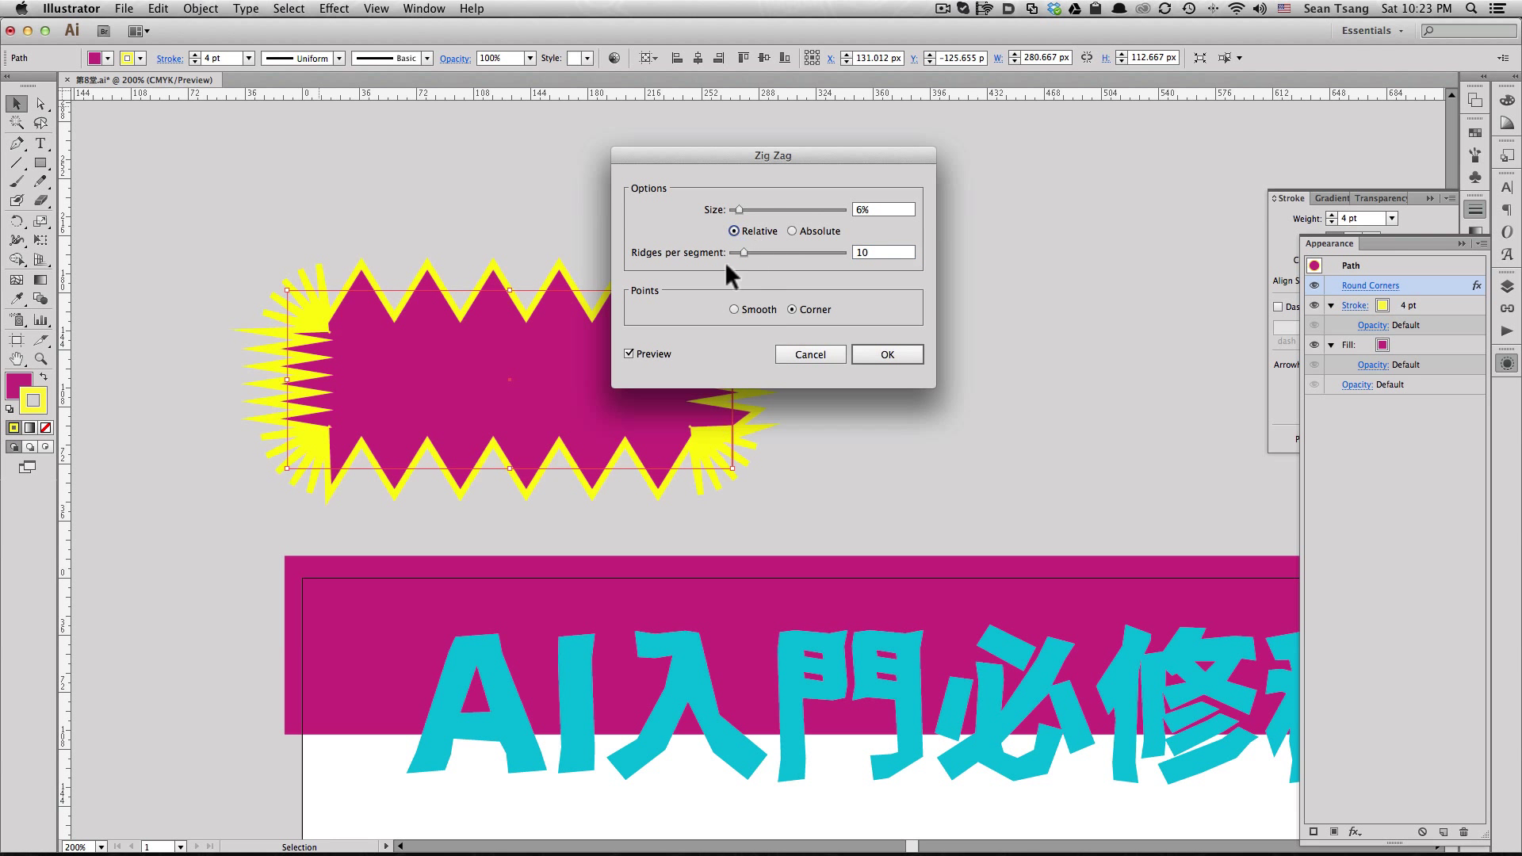
pyautogui.click(808, 352)
pyautogui.hscroll(-5, 634, 317)
pyautogui.scroll(-1, 634, 317)
pyautogui.moveTo(398, 200); pyautogui.dragTo(1042, 535)
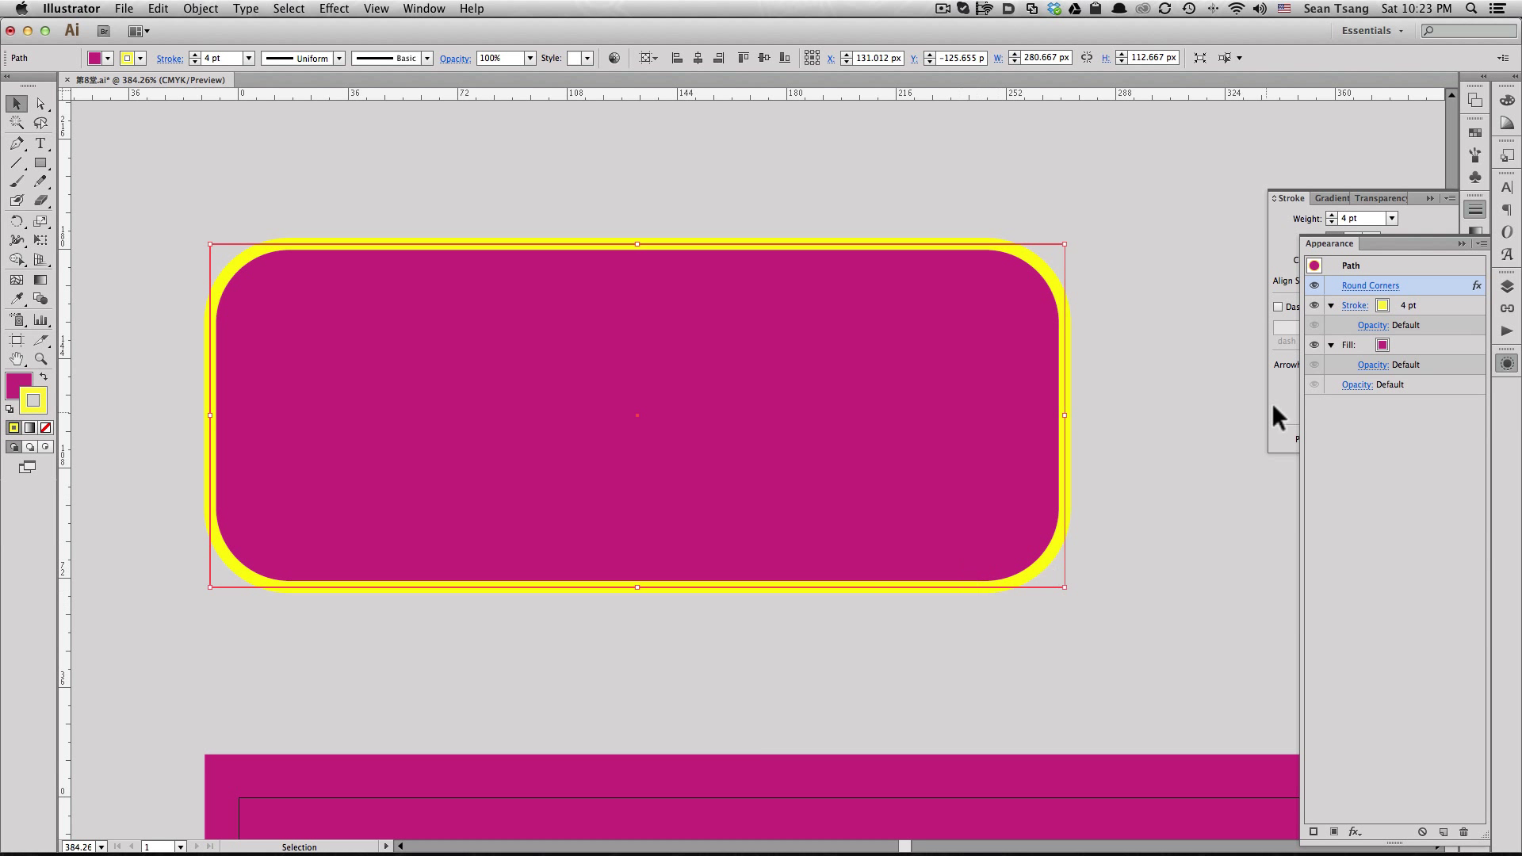
# Delete Round Corners and preview a Zig Zag effect with 24 ridges per segment
pyautogui.click(1464, 832)
pyautogui.click(287, 8)
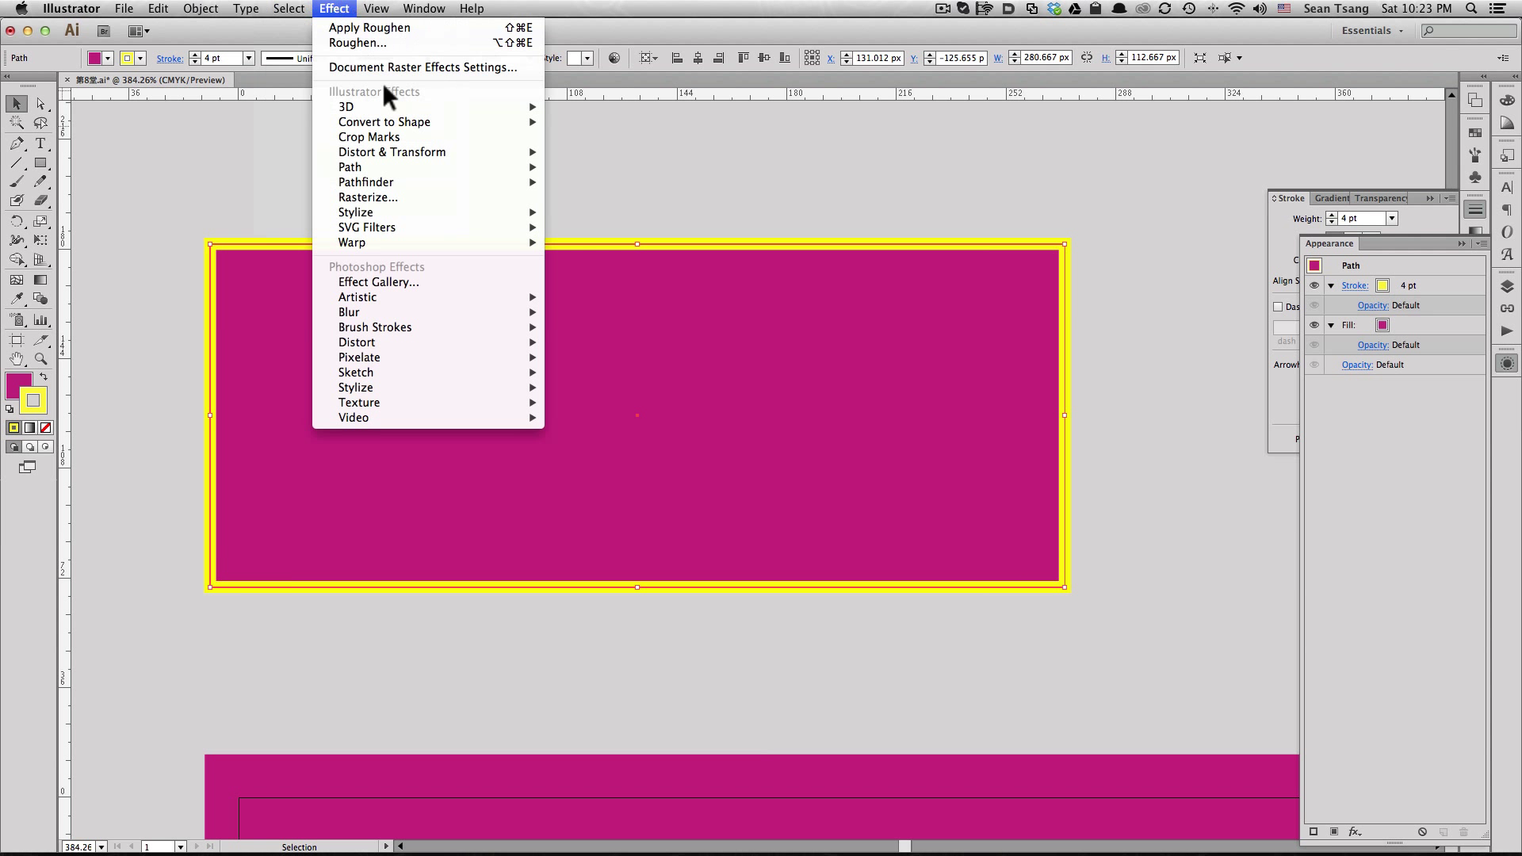
pyautogui.moveTo(392, 152)
pyautogui.click(611, 242)
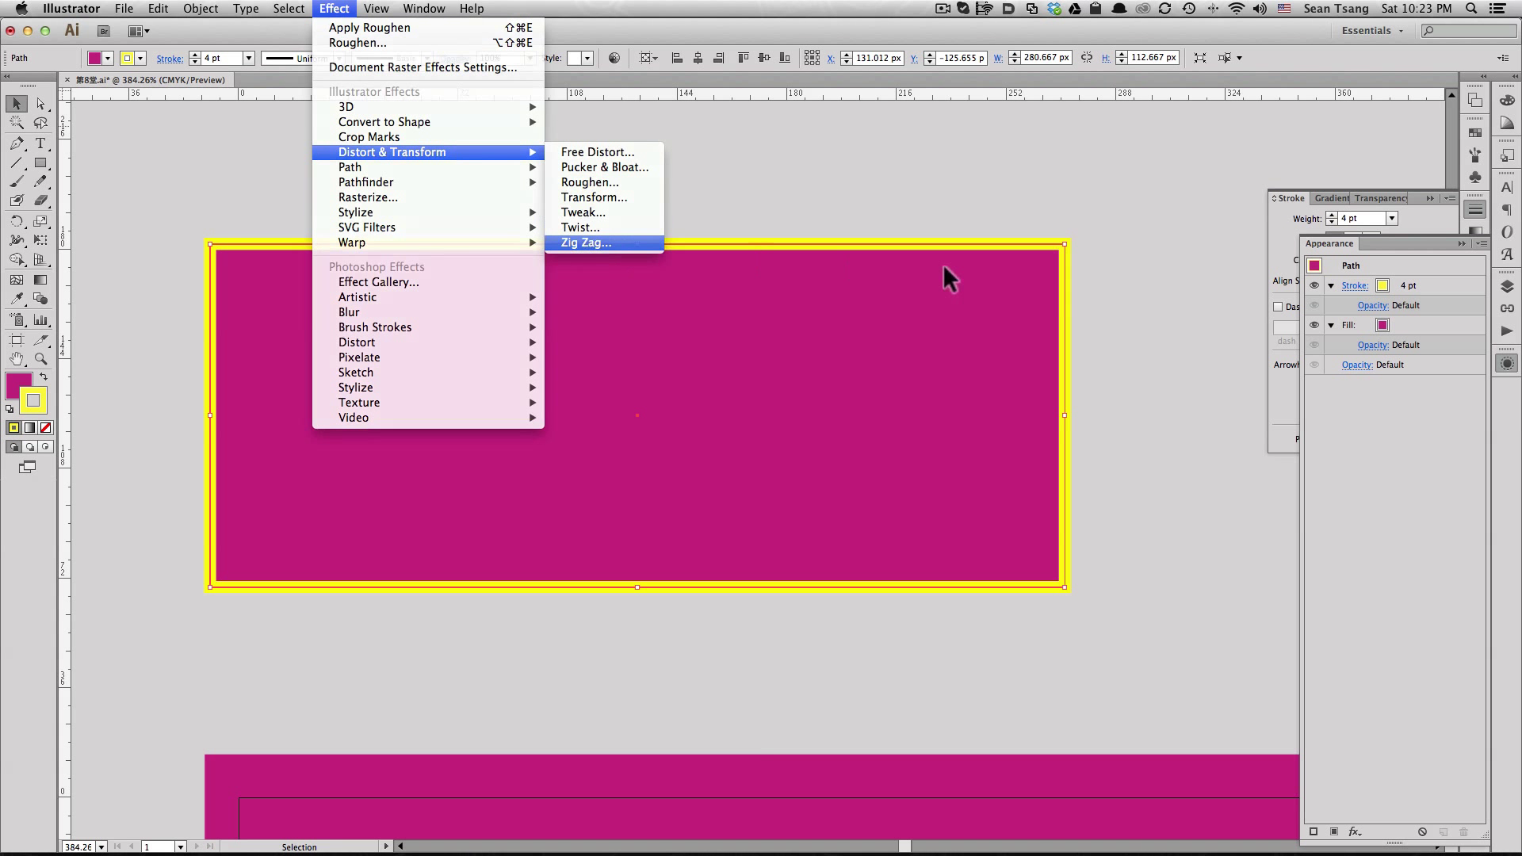
pyautogui.click(765, 353)
pyautogui.moveTo(924, 151); pyautogui.dragTo(1105, 136)
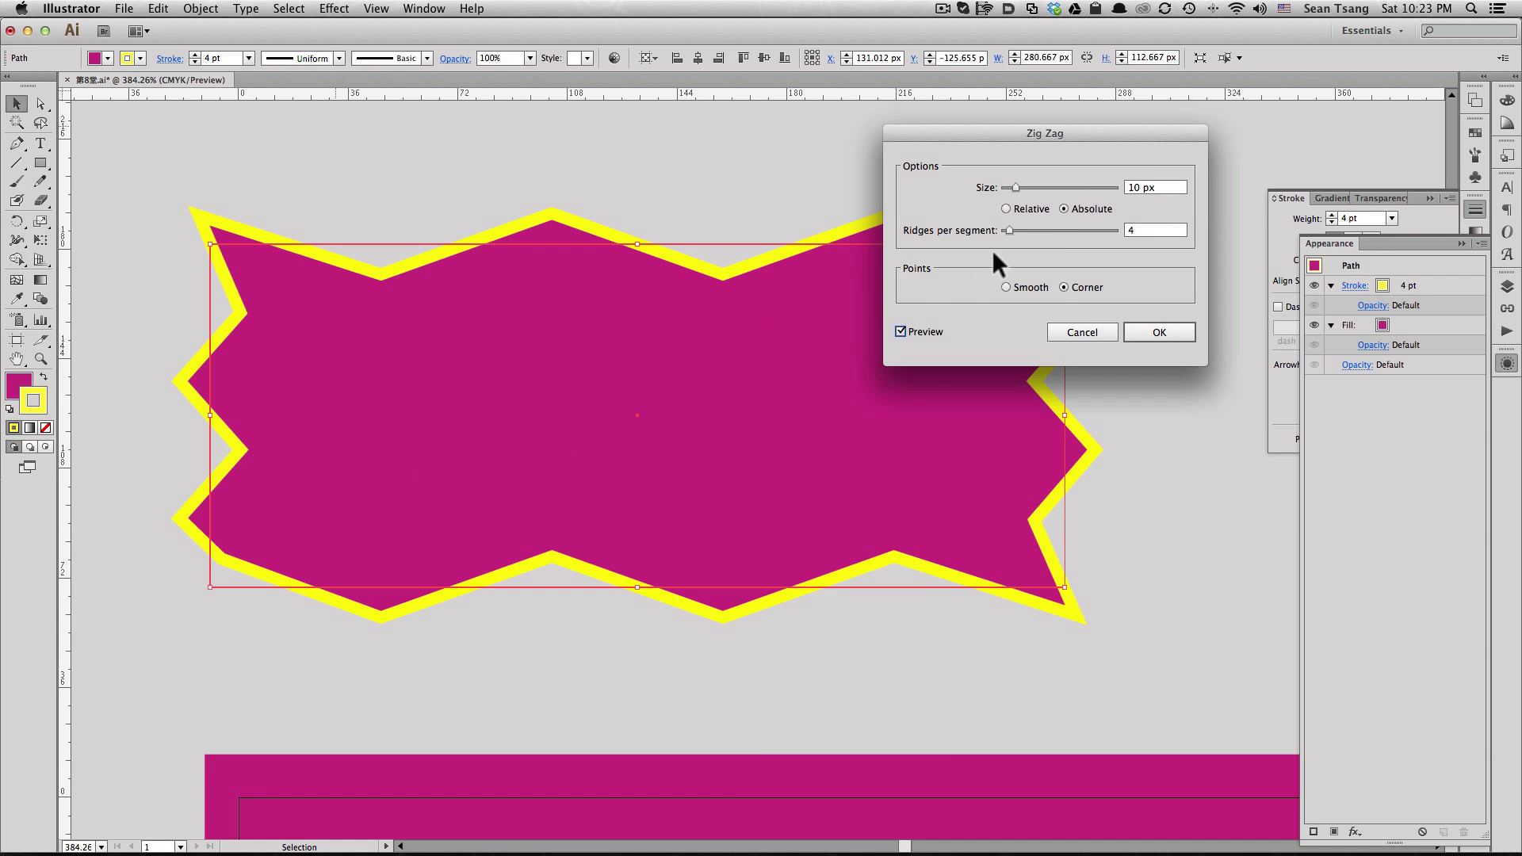
pyautogui.moveTo(1008, 230); pyautogui.dragTo(1013, 230)
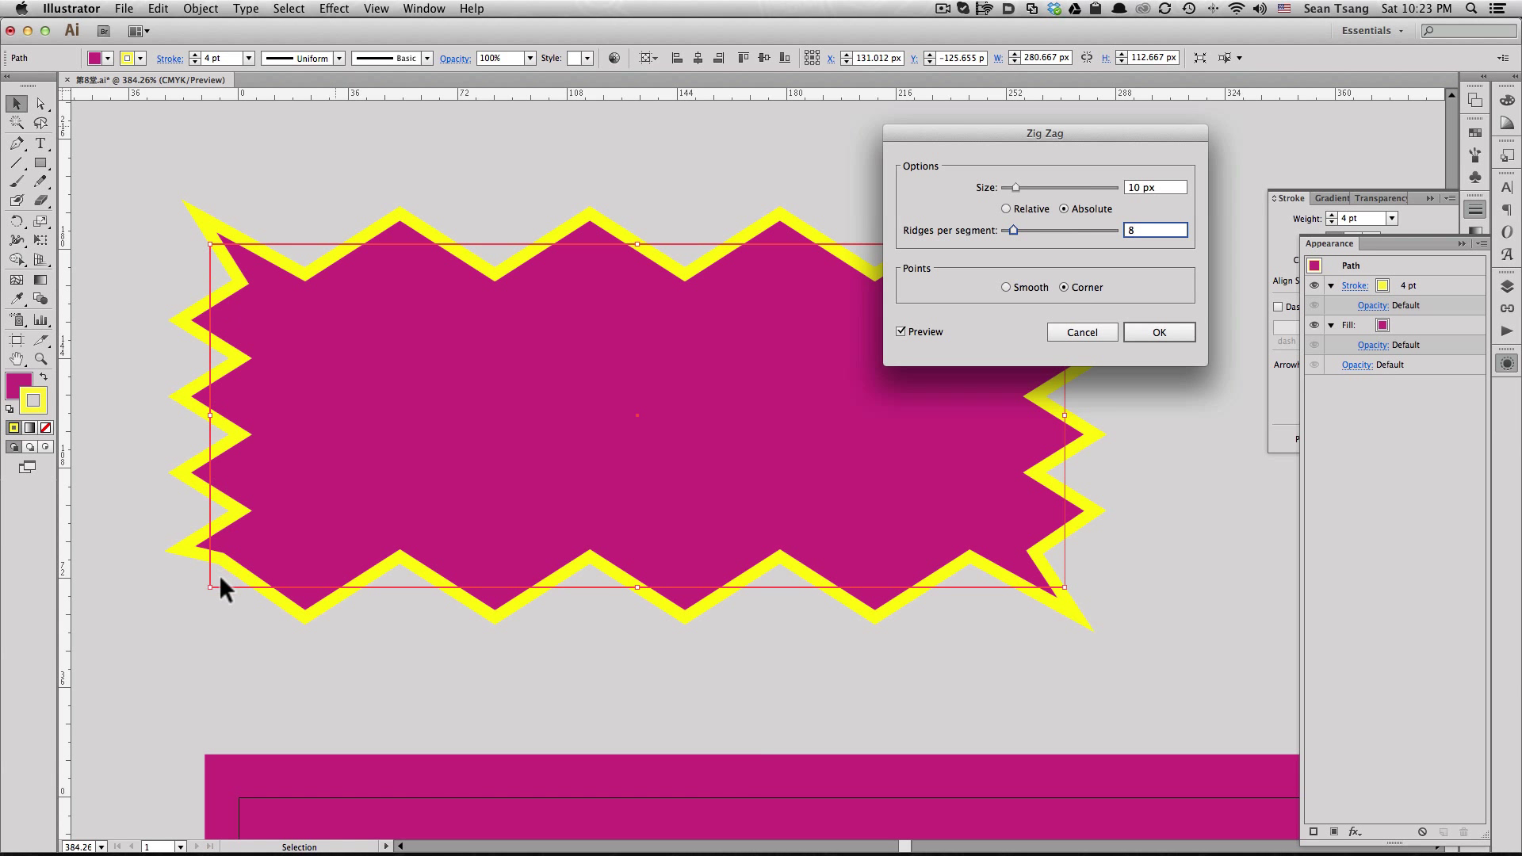
pyautogui.moveTo(1015, 230); pyautogui.dragTo(1033, 231)
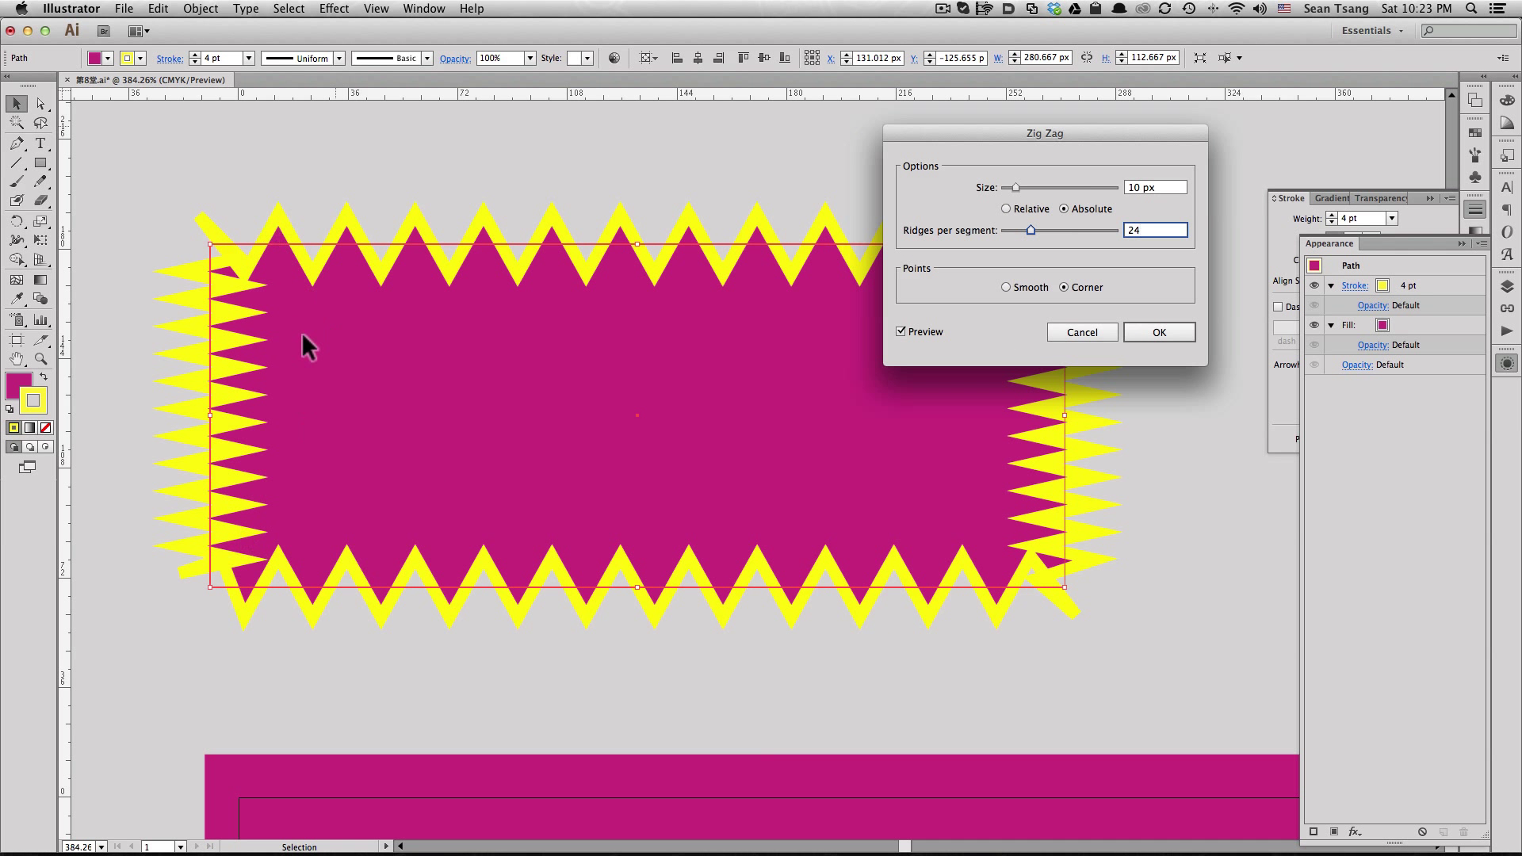
# Keep Corner points, apply the Zig Zag, then delete it from Appearance
pyautogui.moveTo(1105, 134); pyautogui.dragTo(1209, 102)
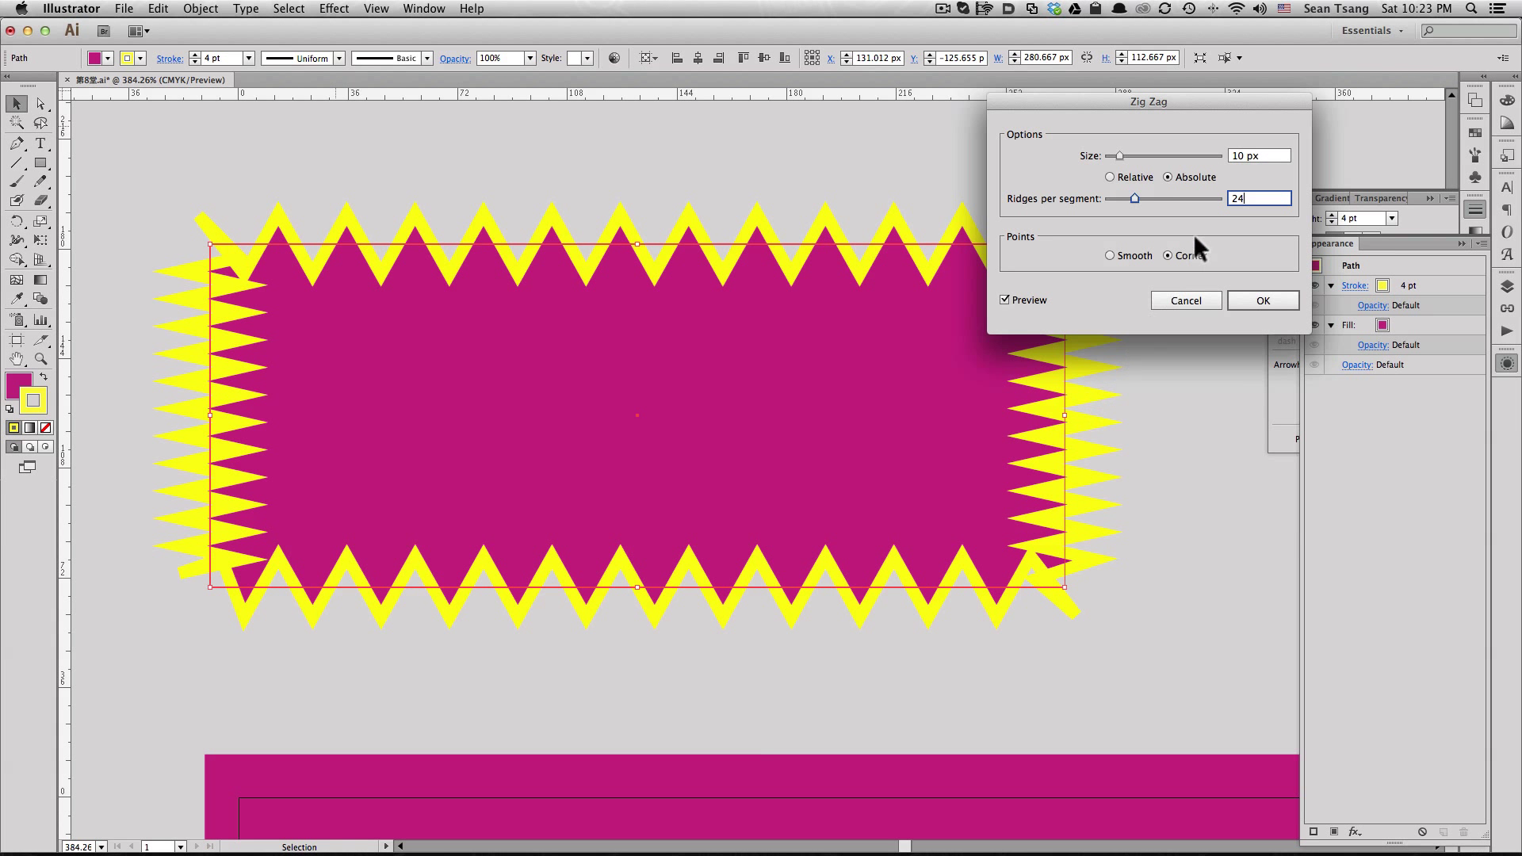
pyautogui.click(1129, 256)
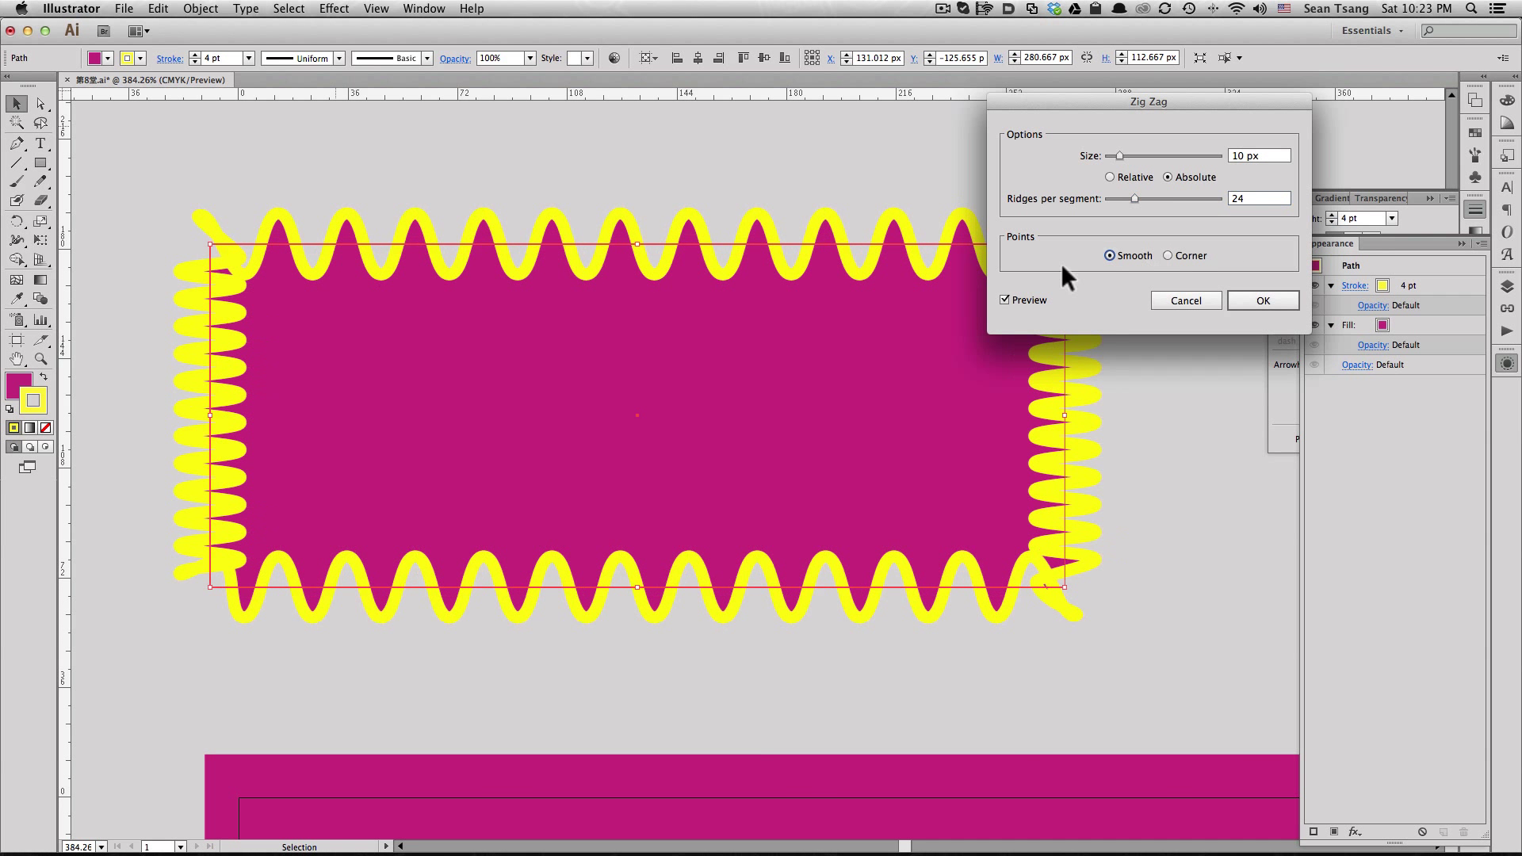
pyautogui.click(1169, 256)
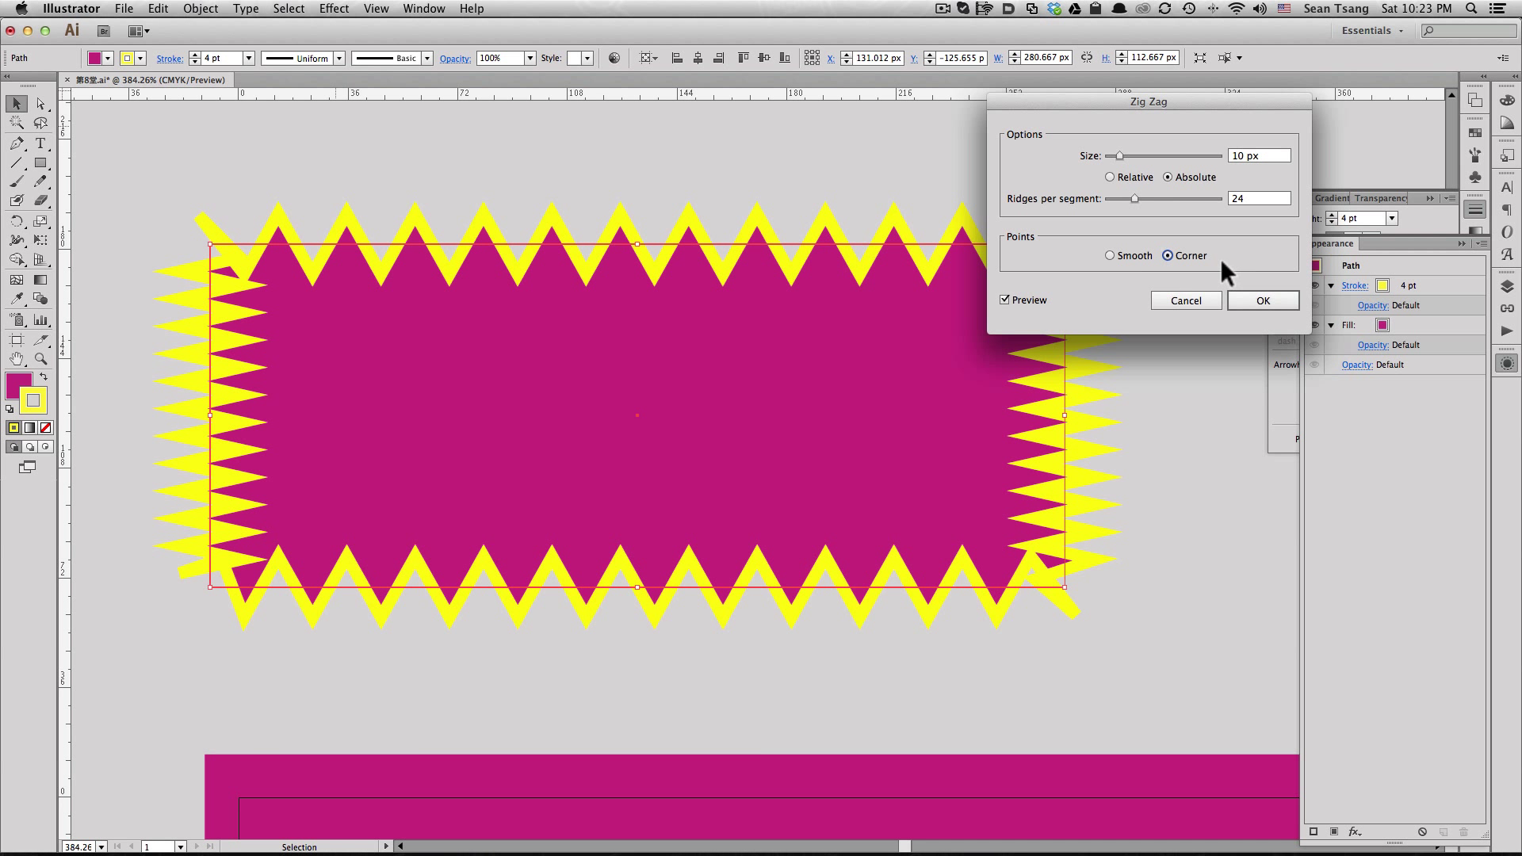
pyautogui.click(1267, 297)
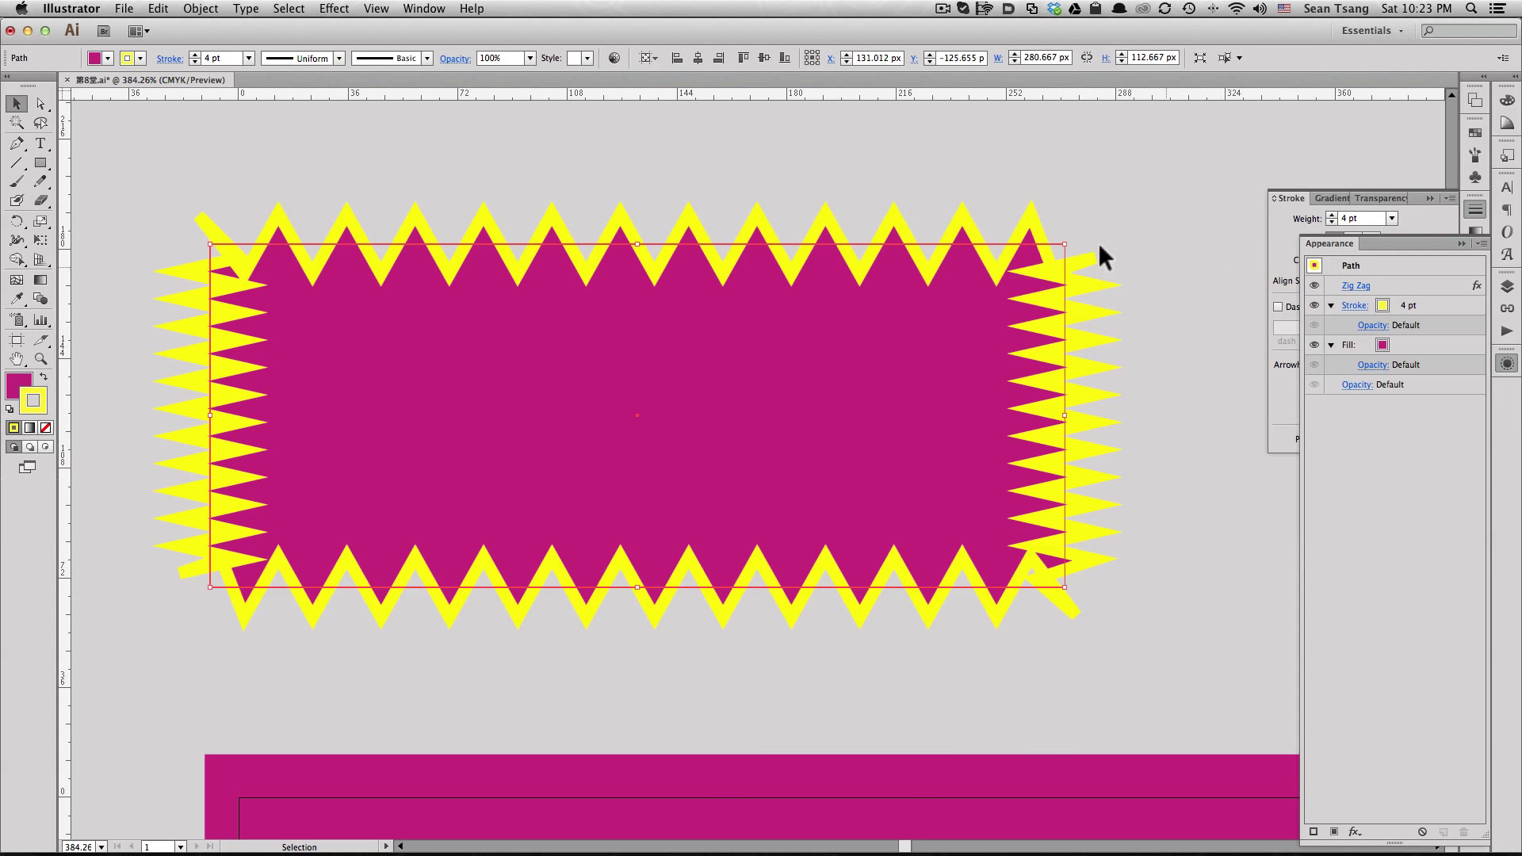
pyautogui.click(1419, 290)
pyautogui.click(1463, 832)
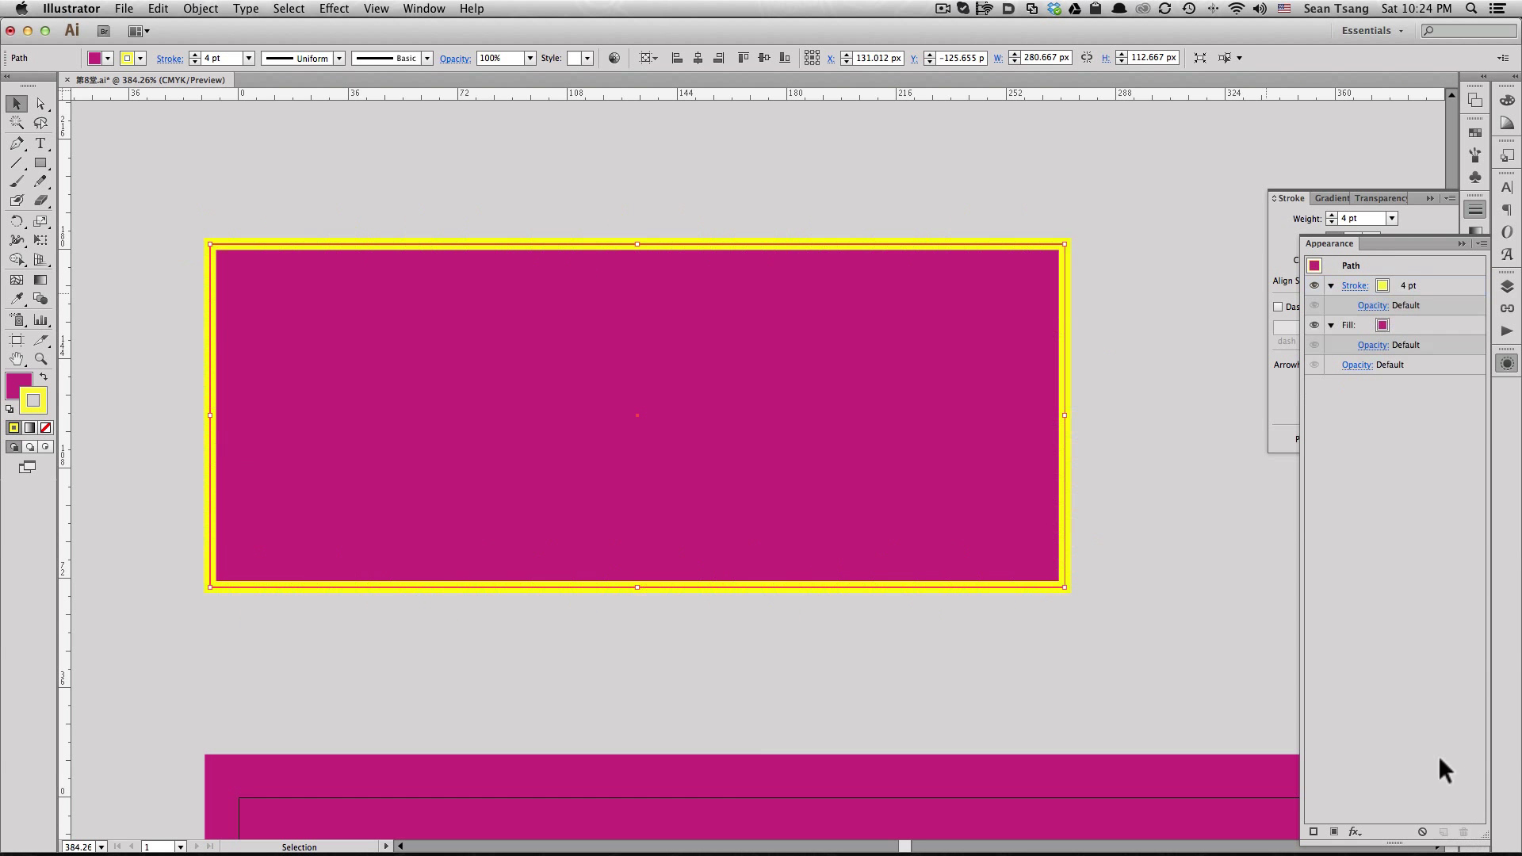
# Preview an Arc warp at 50% bend and cancel it, leaving the rectangle unchanged
pyautogui.click(1153, 321)
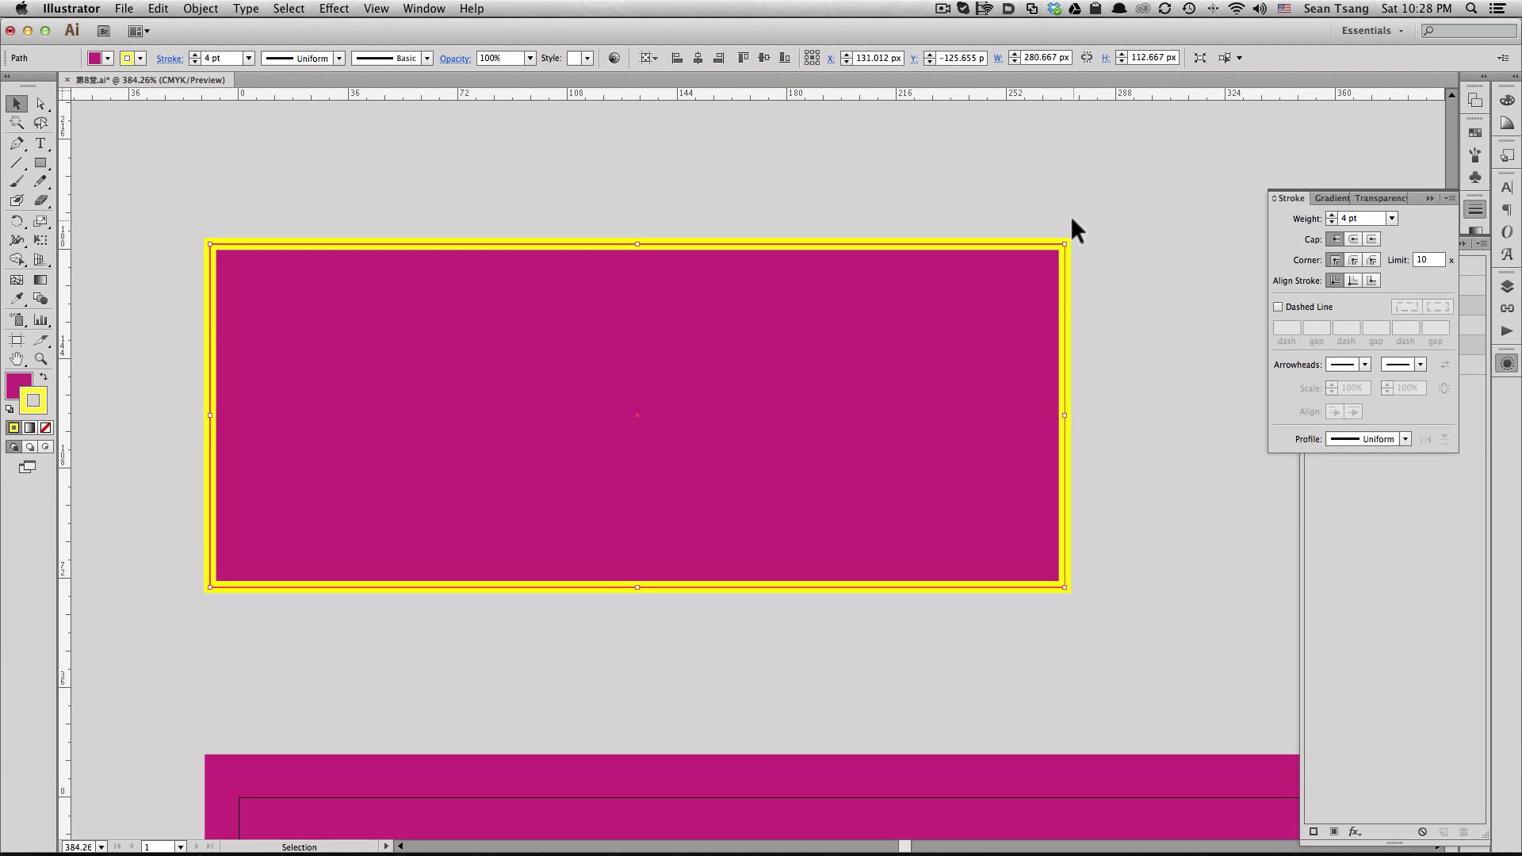
pyautogui.click(334, 8)
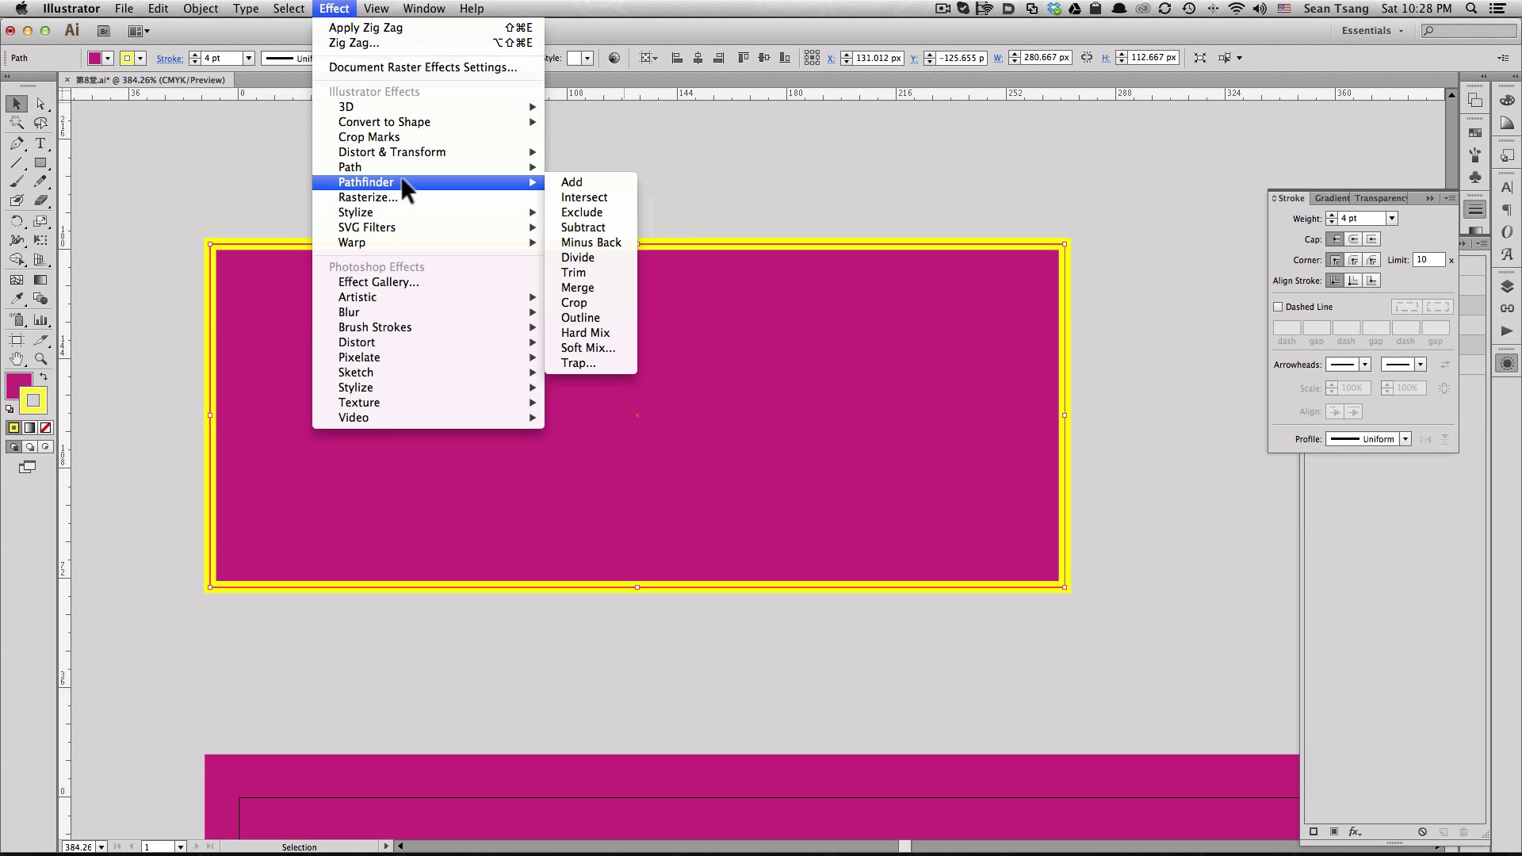
pyautogui.moveTo(352, 242)
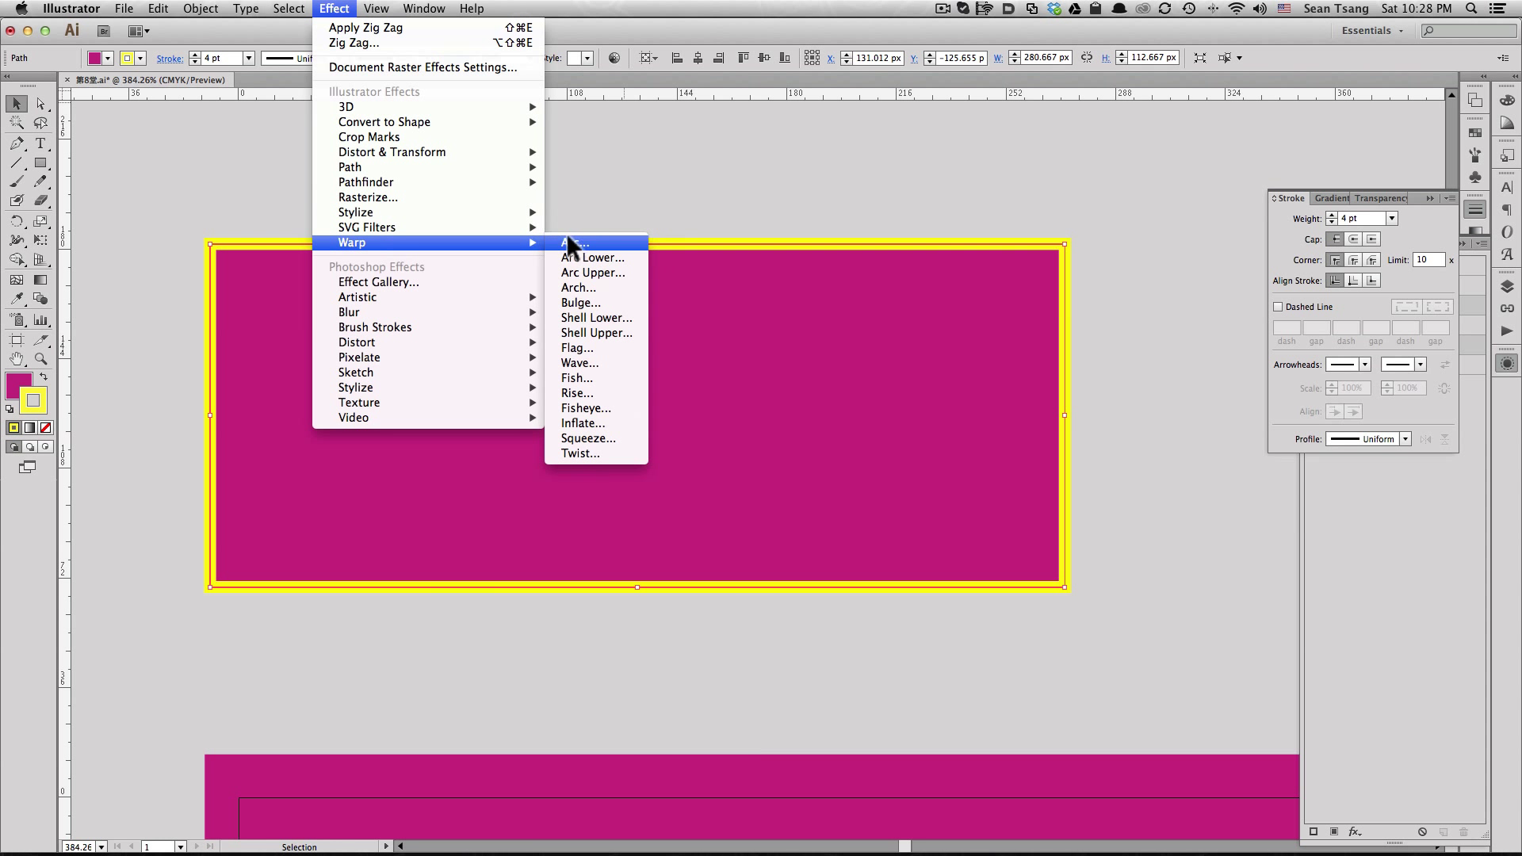
pyautogui.click(575, 238)
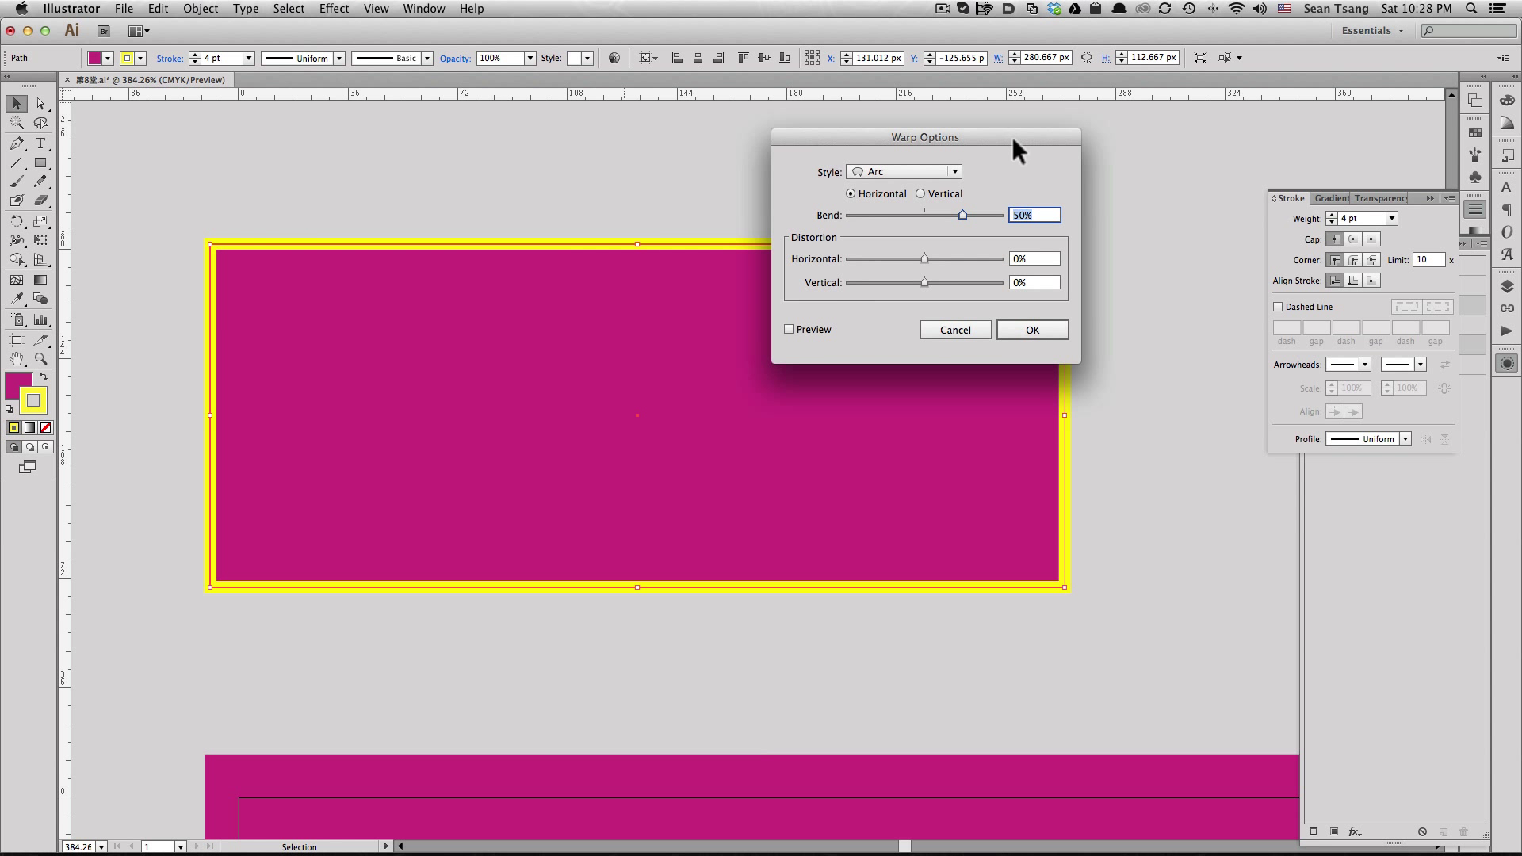
pyautogui.click(956, 329)
pyautogui.click(334, 8)
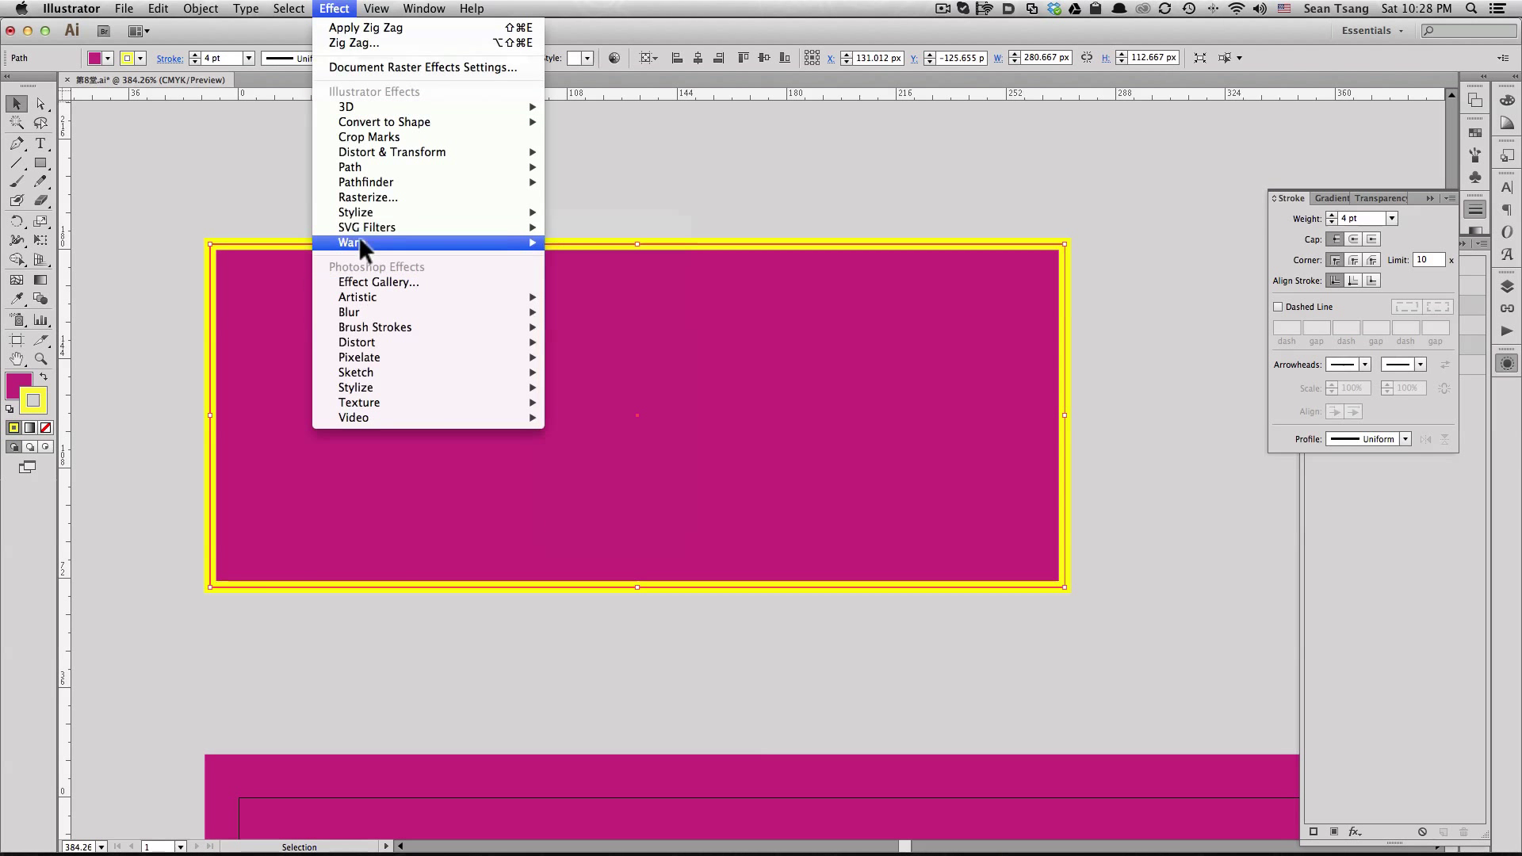
pyautogui.moveTo(200, 8)
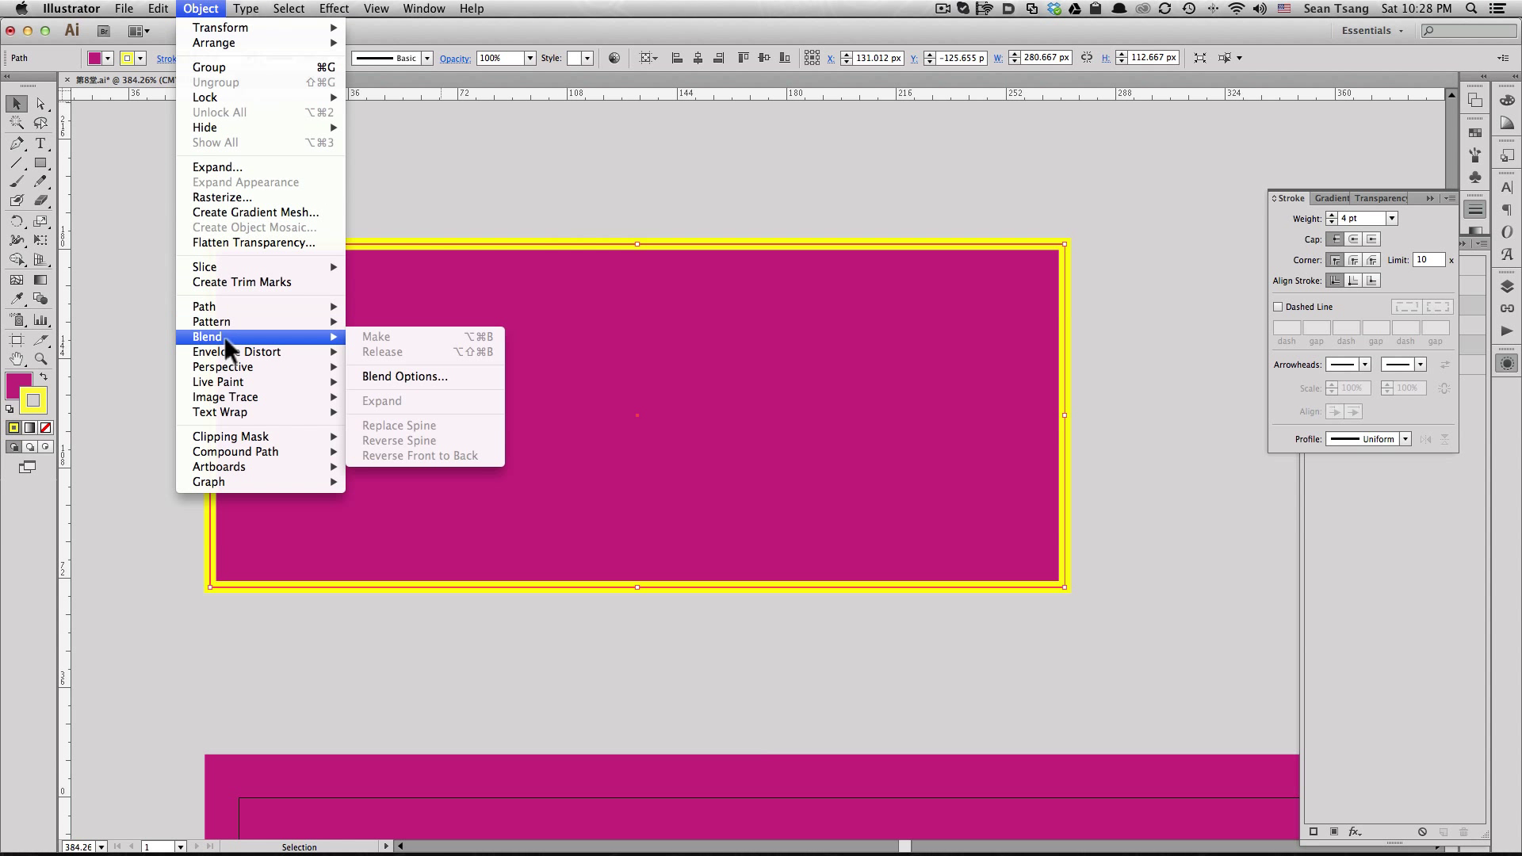
pyautogui.moveTo(236, 352)
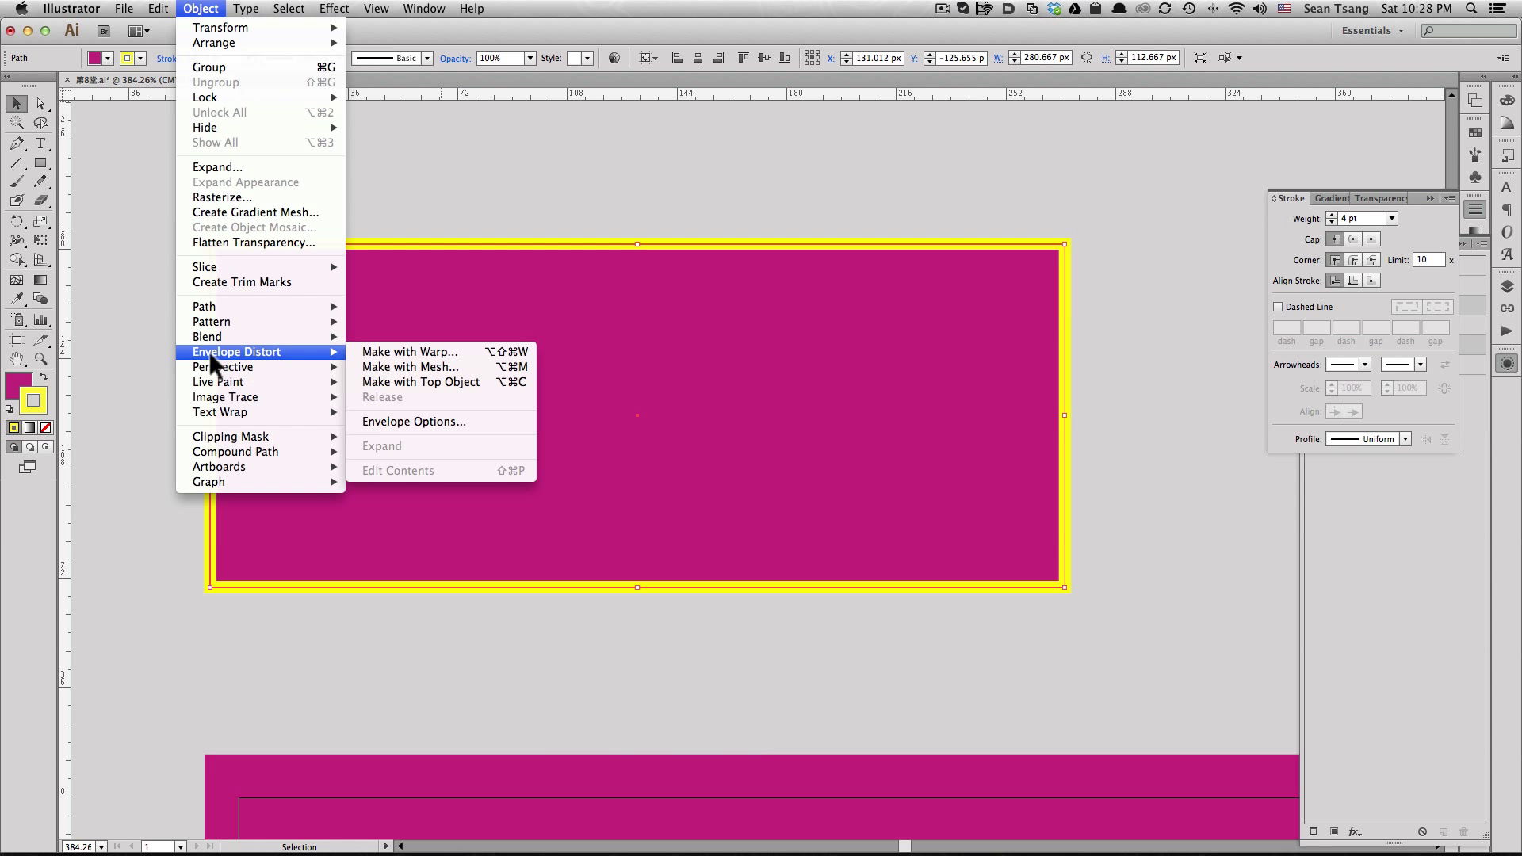
pyautogui.click(464, 351)
pyautogui.click(817, 329)
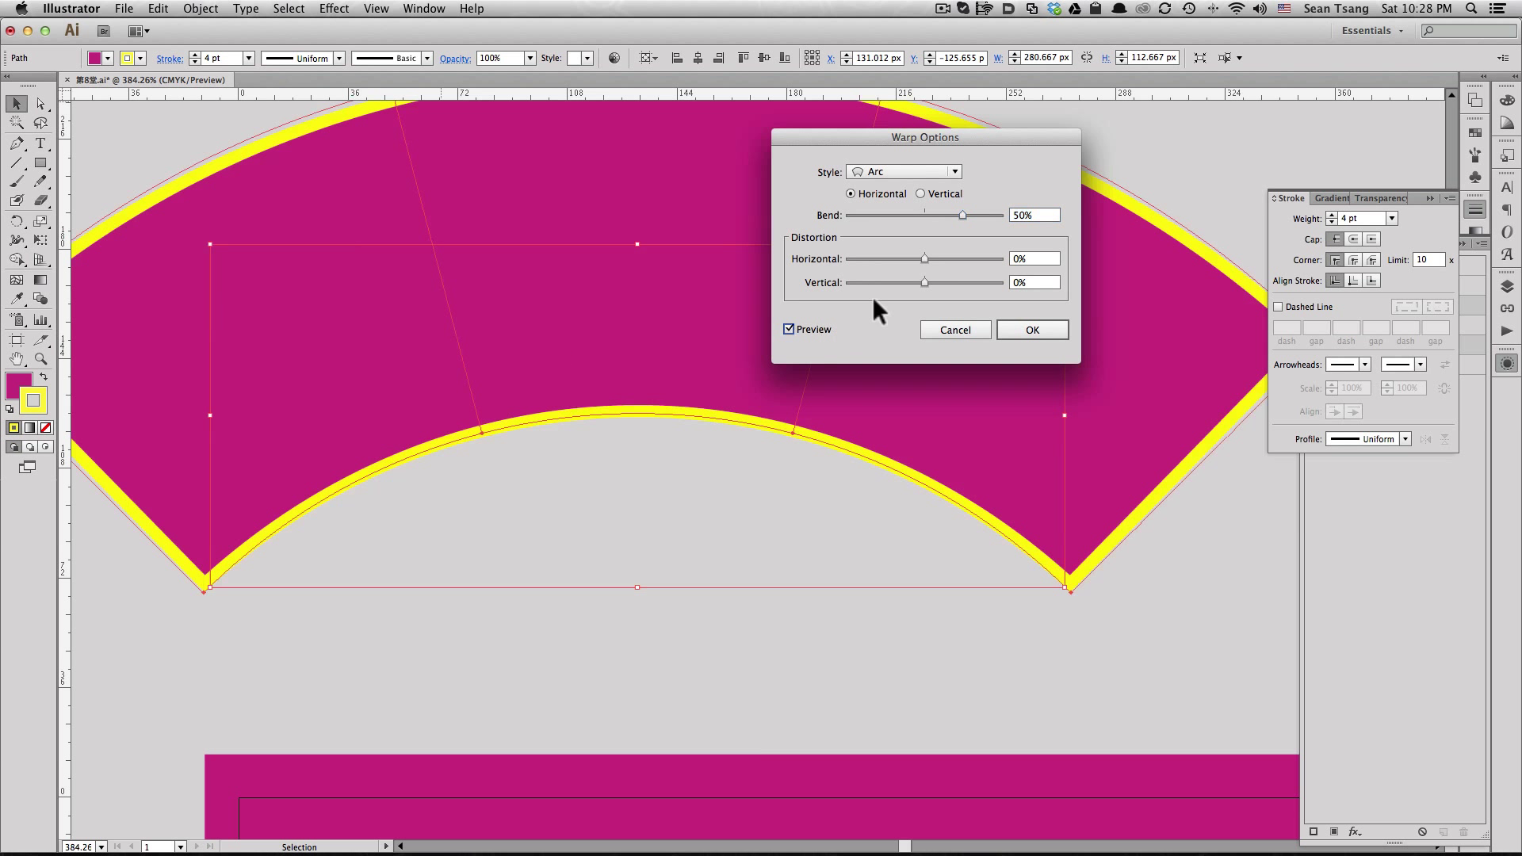
pyautogui.moveTo(996, 150); pyautogui.dragTo(1168, 265)
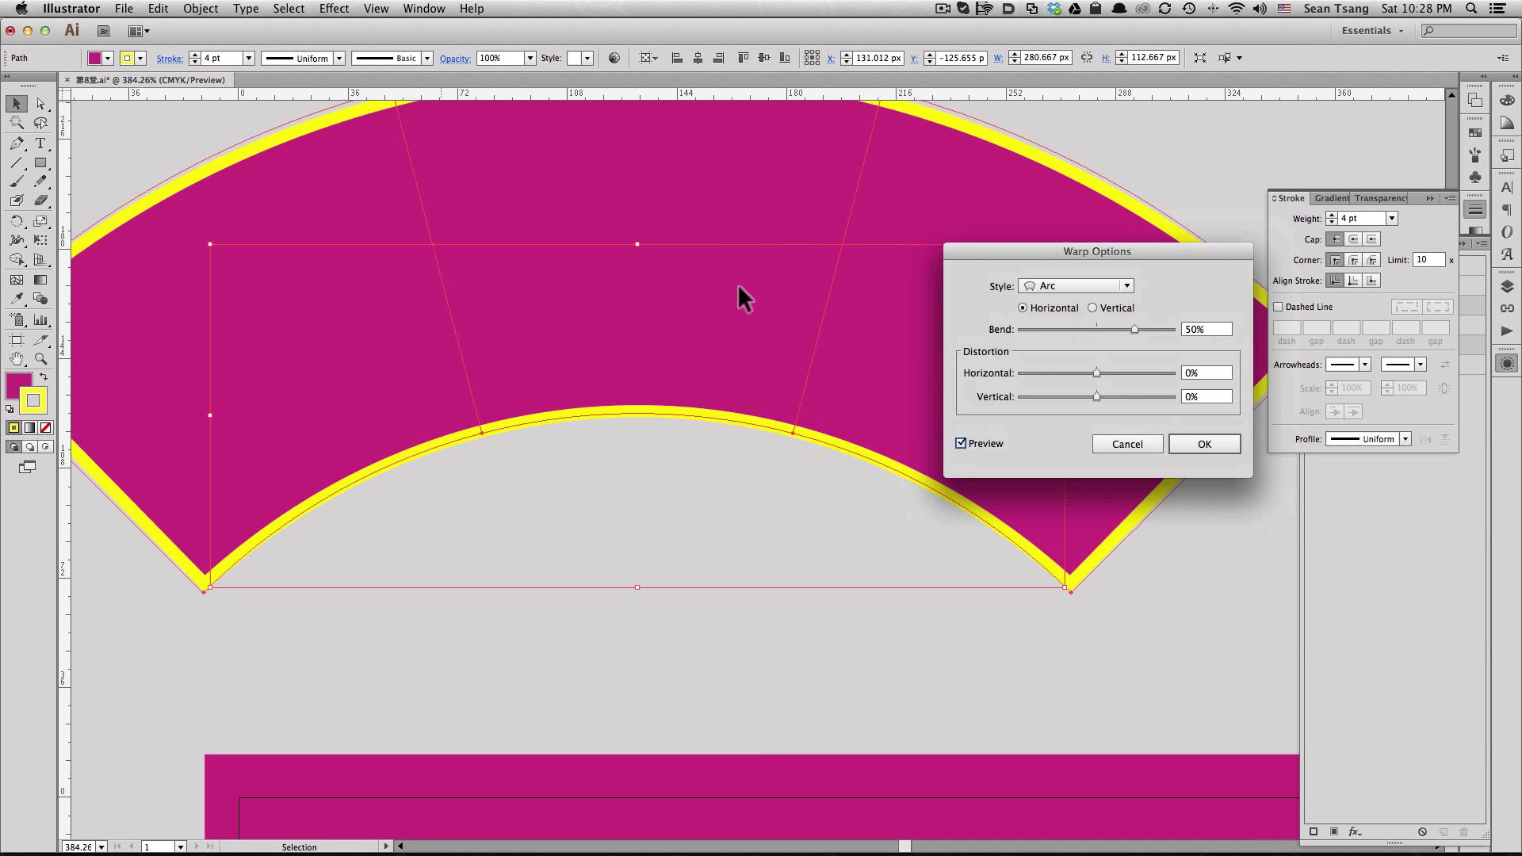
pyautogui.click(1204, 444)
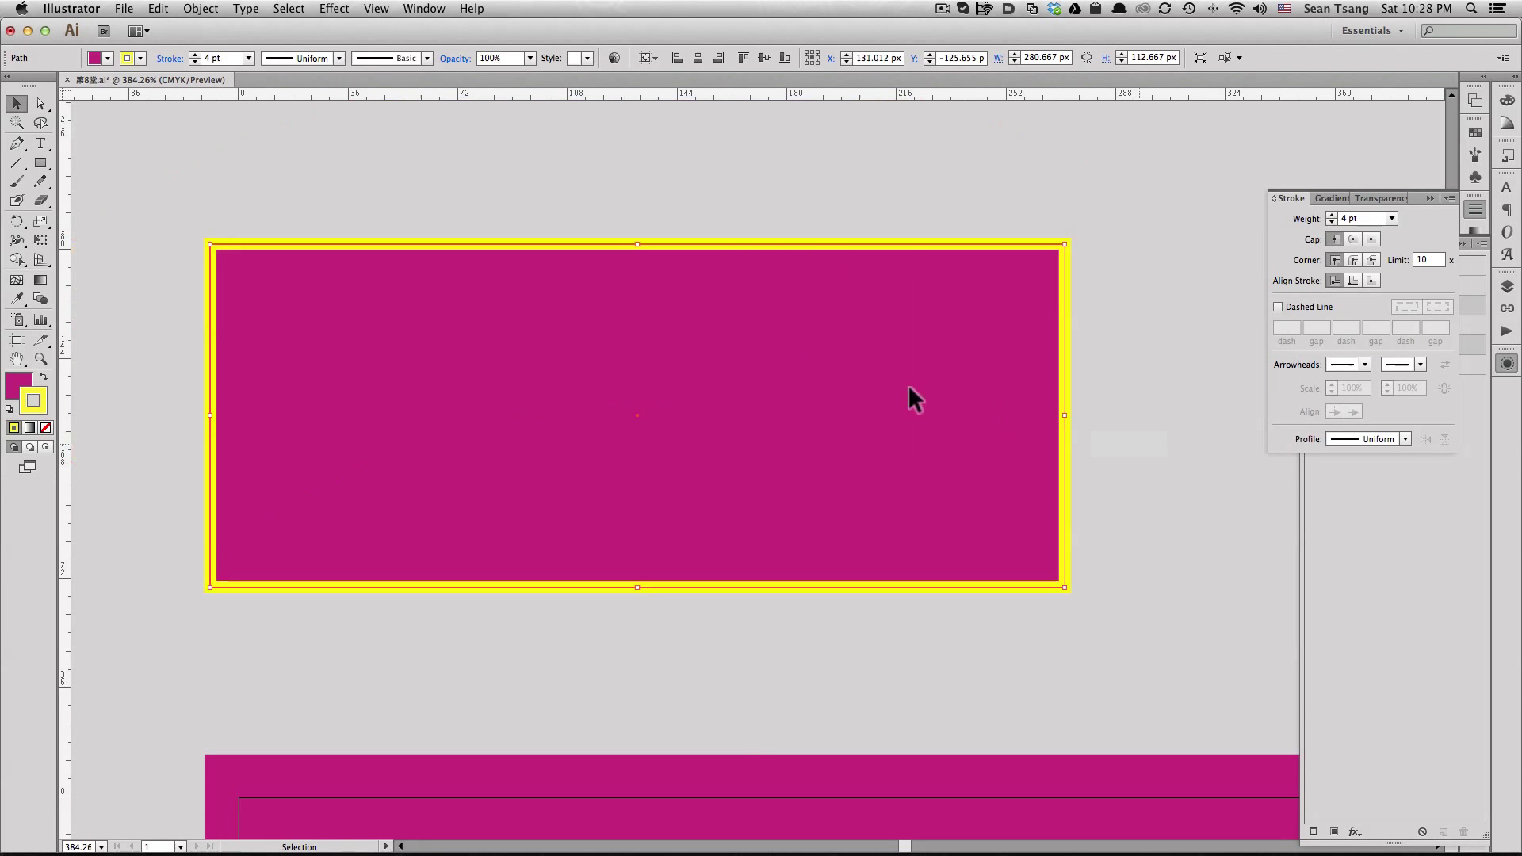
pyautogui.press('super+minus')
pyautogui.press('super+minus')
pyautogui.click(200, 8)
pyautogui.moveTo(236, 352)
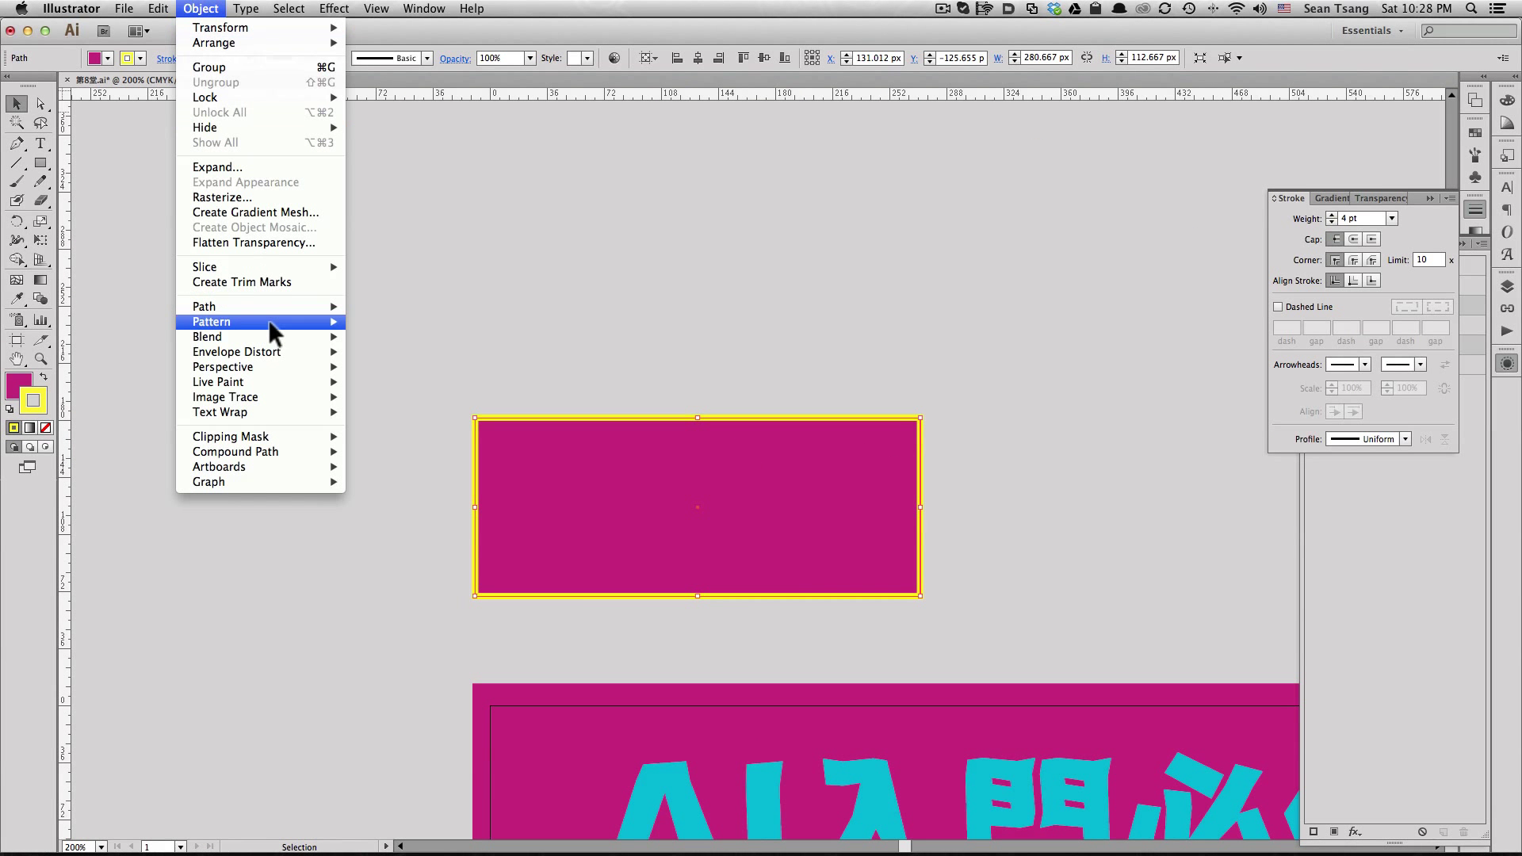
pyautogui.click(449, 351)
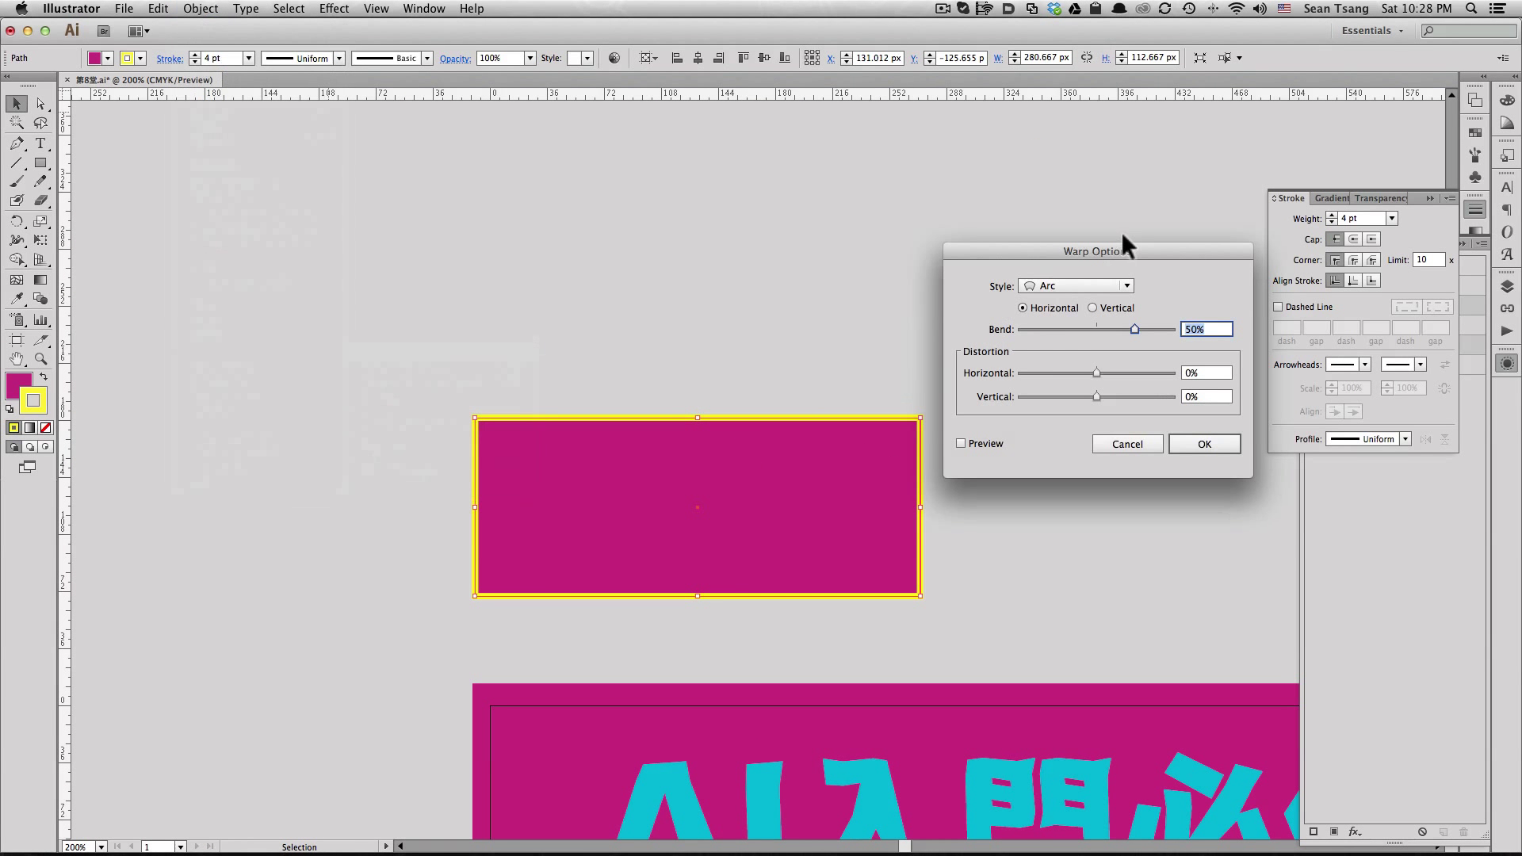
pyautogui.click(1156, 444)
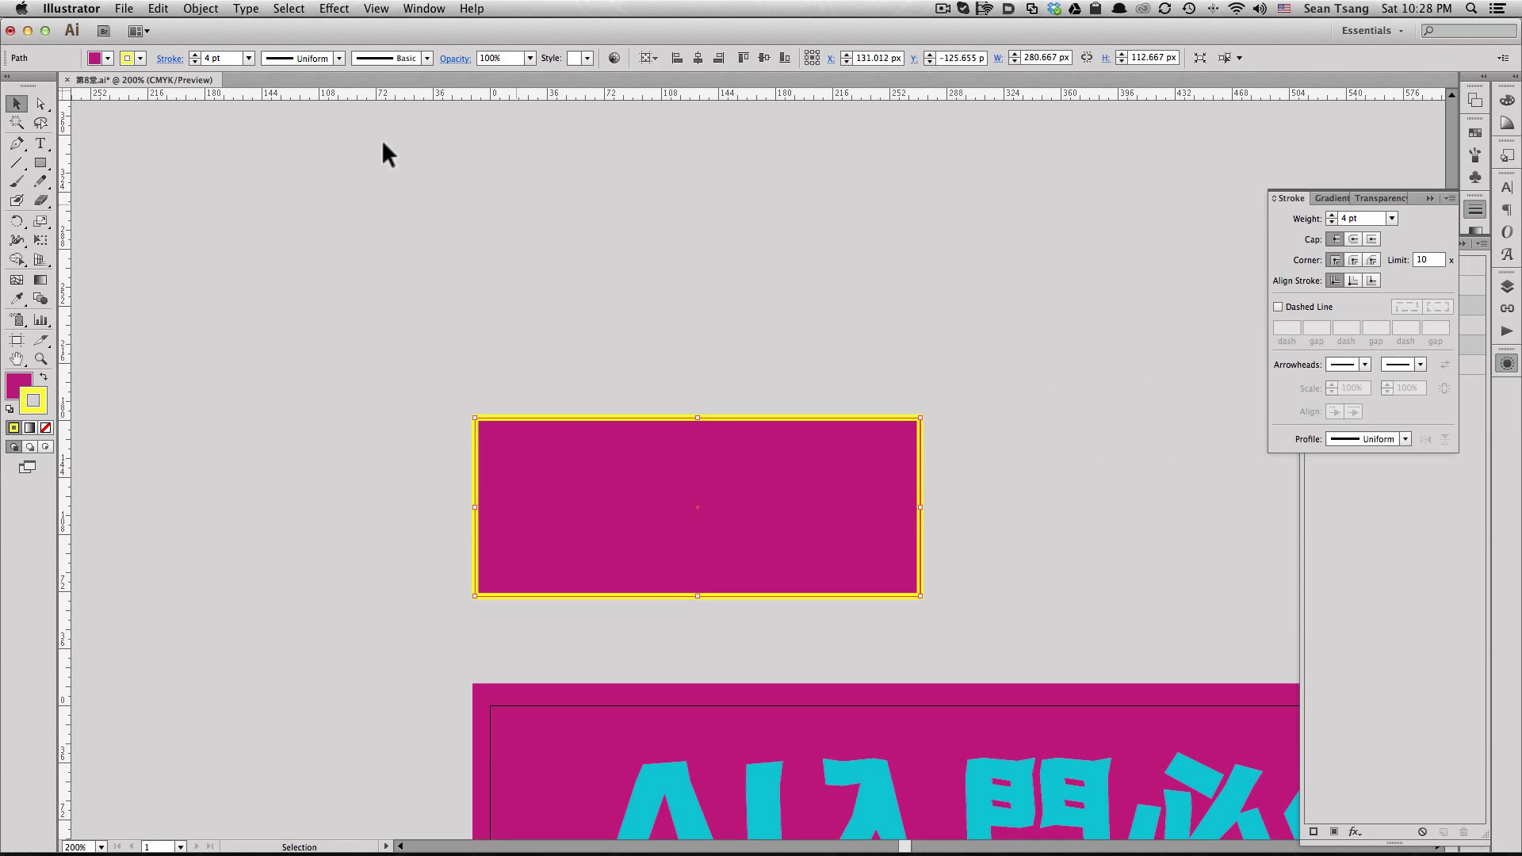
# Alt-drag a copy of the pink rectangle to its right
pyautogui.press('super+minus')
pyautogui.moveTo(807, 530); pyautogui.dragTo(692, 530)
pyautogui.moveTo(639, 468); pyautogui.dragTo(894, 471)
pyautogui.click(643, 444)
# Apply a 50% Arc warp effect to the left rectangle
pyautogui.scroll(3, 486, 354)
pyautogui.click(333, 8)
pyautogui.moveTo(352, 243)
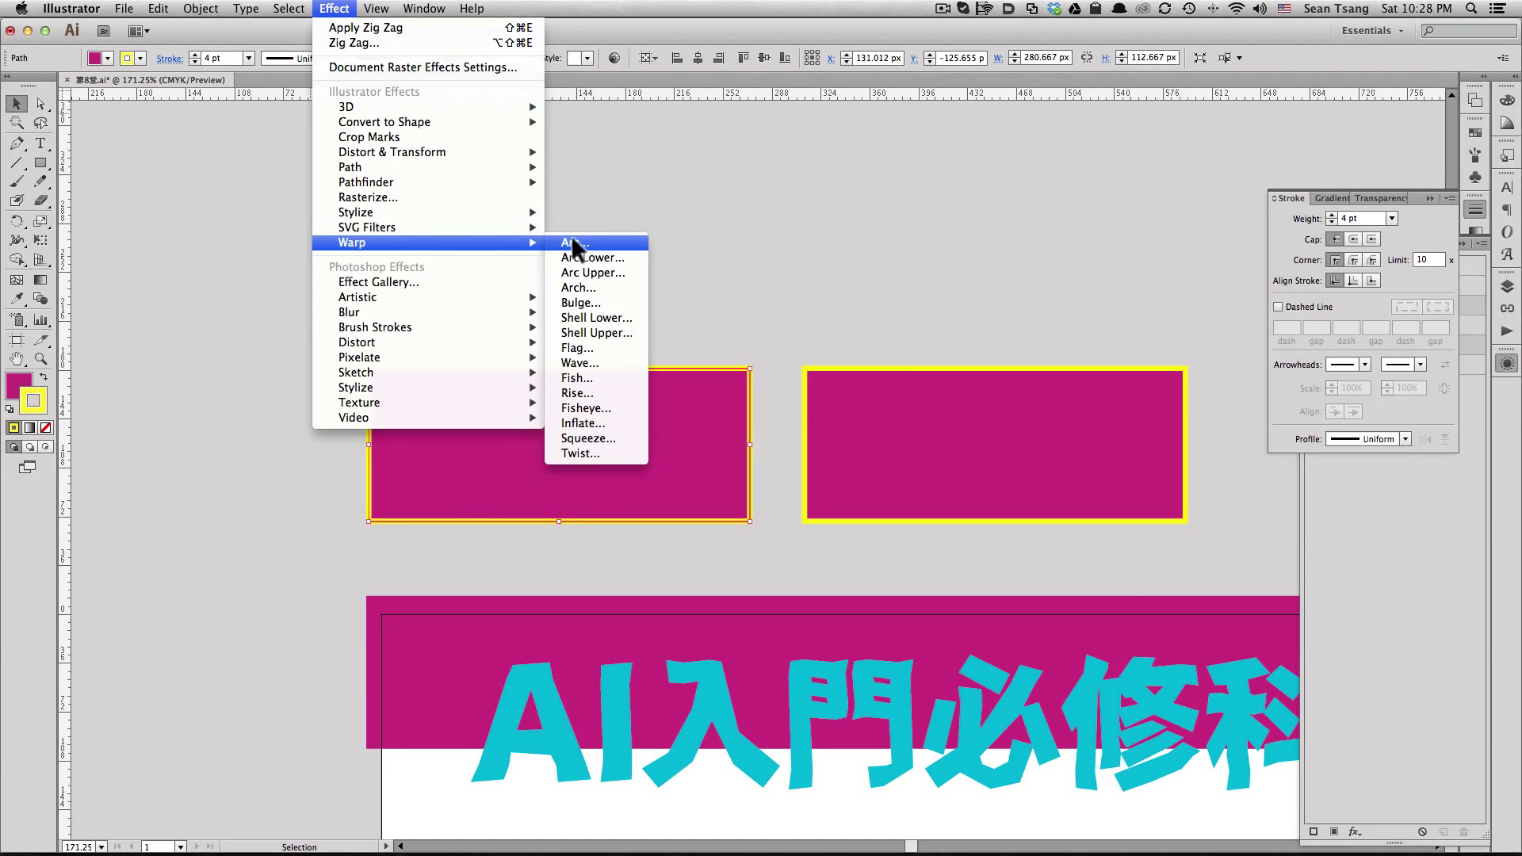
pyautogui.click(576, 242)
pyautogui.click(962, 443)
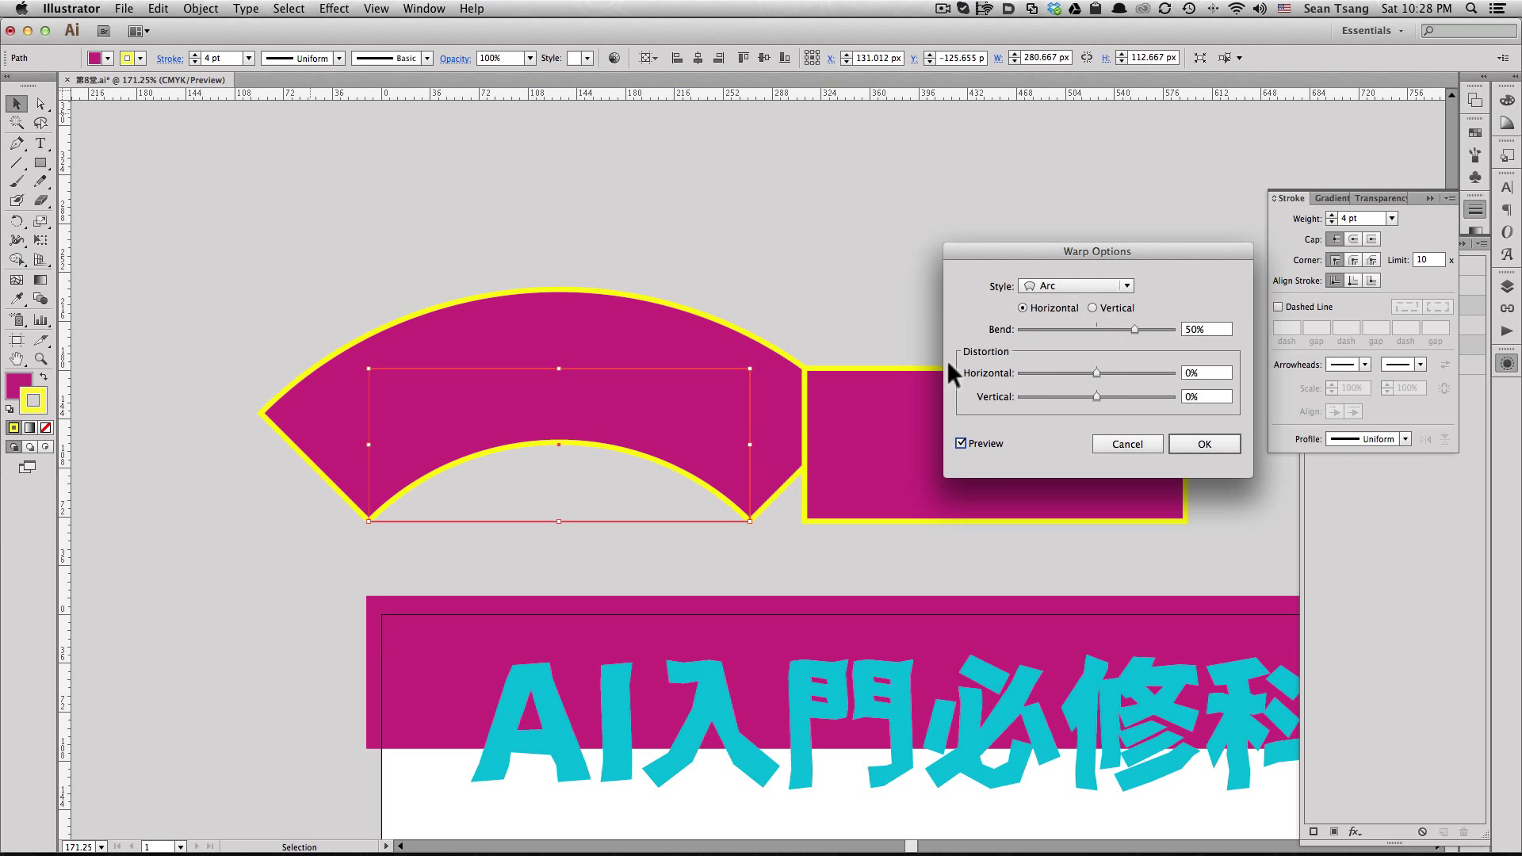
pyautogui.click(1211, 437)
pyautogui.click(916, 387)
pyautogui.click(201, 8)
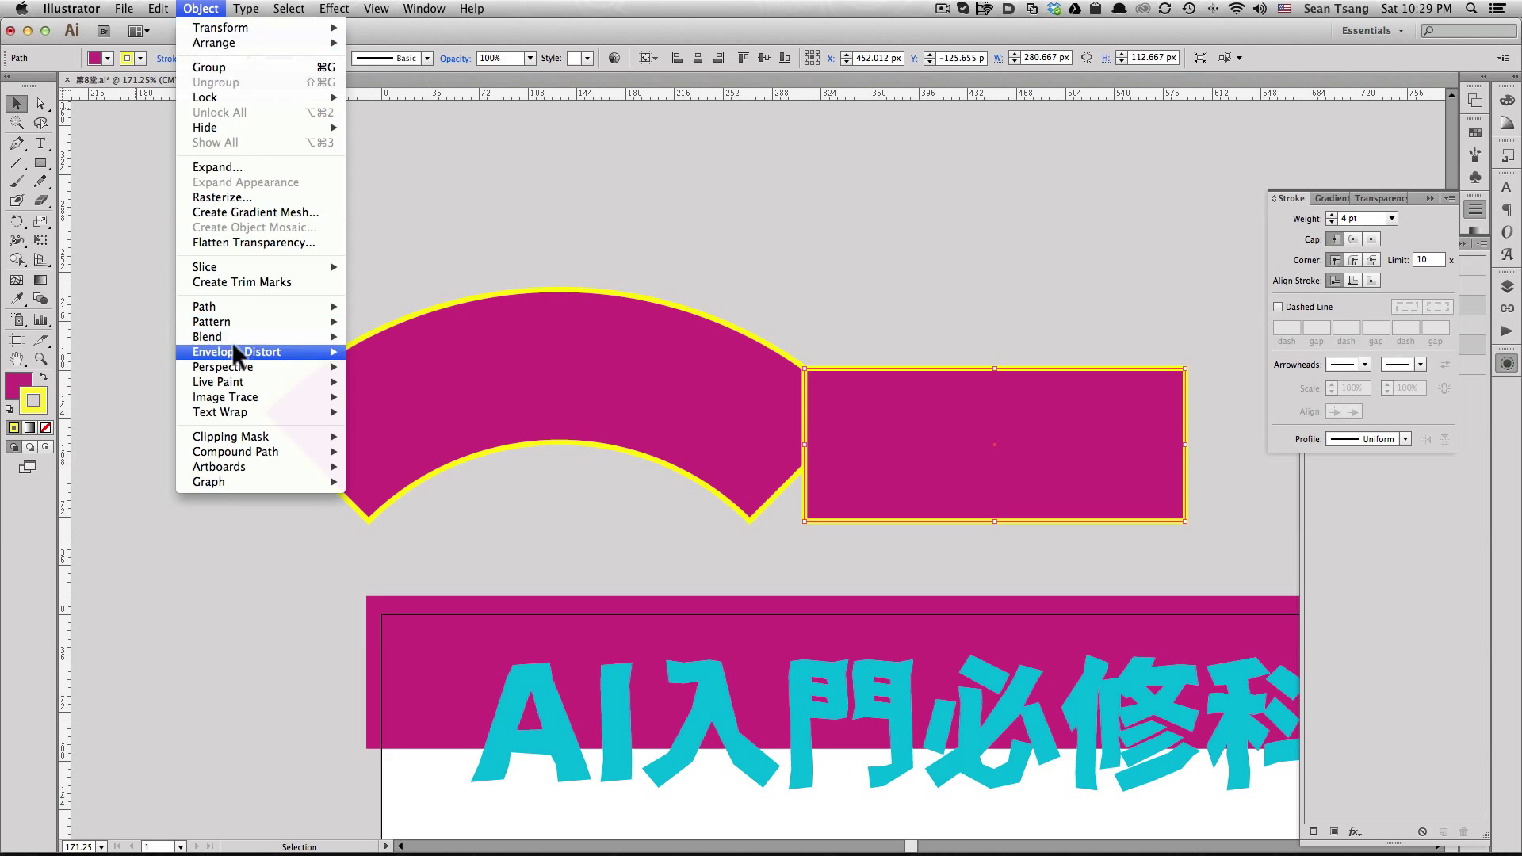
pyautogui.moveTo(236, 352)
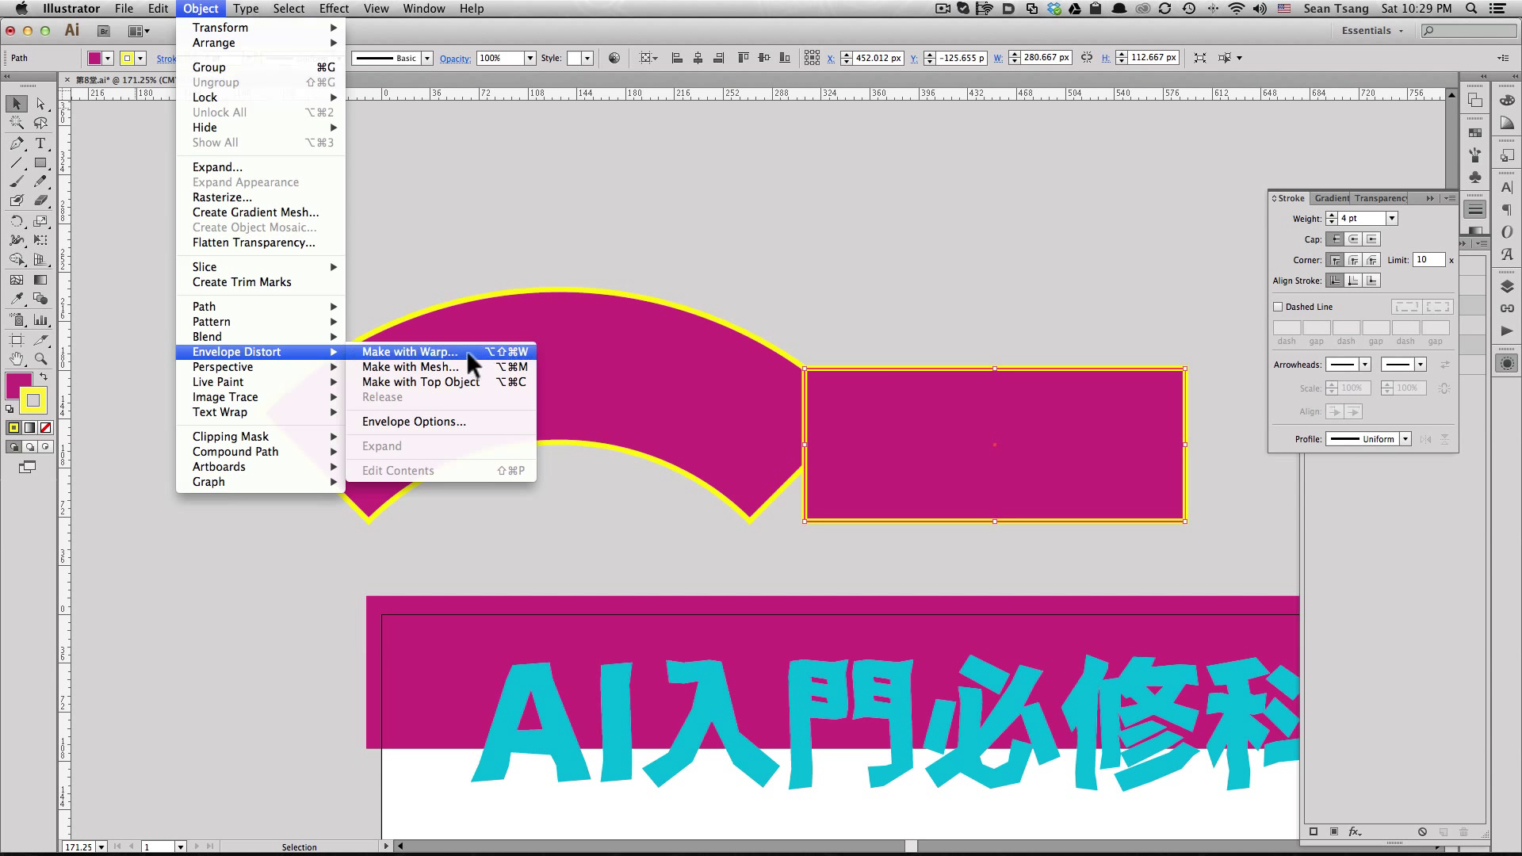
# Envelope-distort the right rectangle into an arc using Make with Warp
pyautogui.click(468, 357)
pyautogui.click(1221, 445)
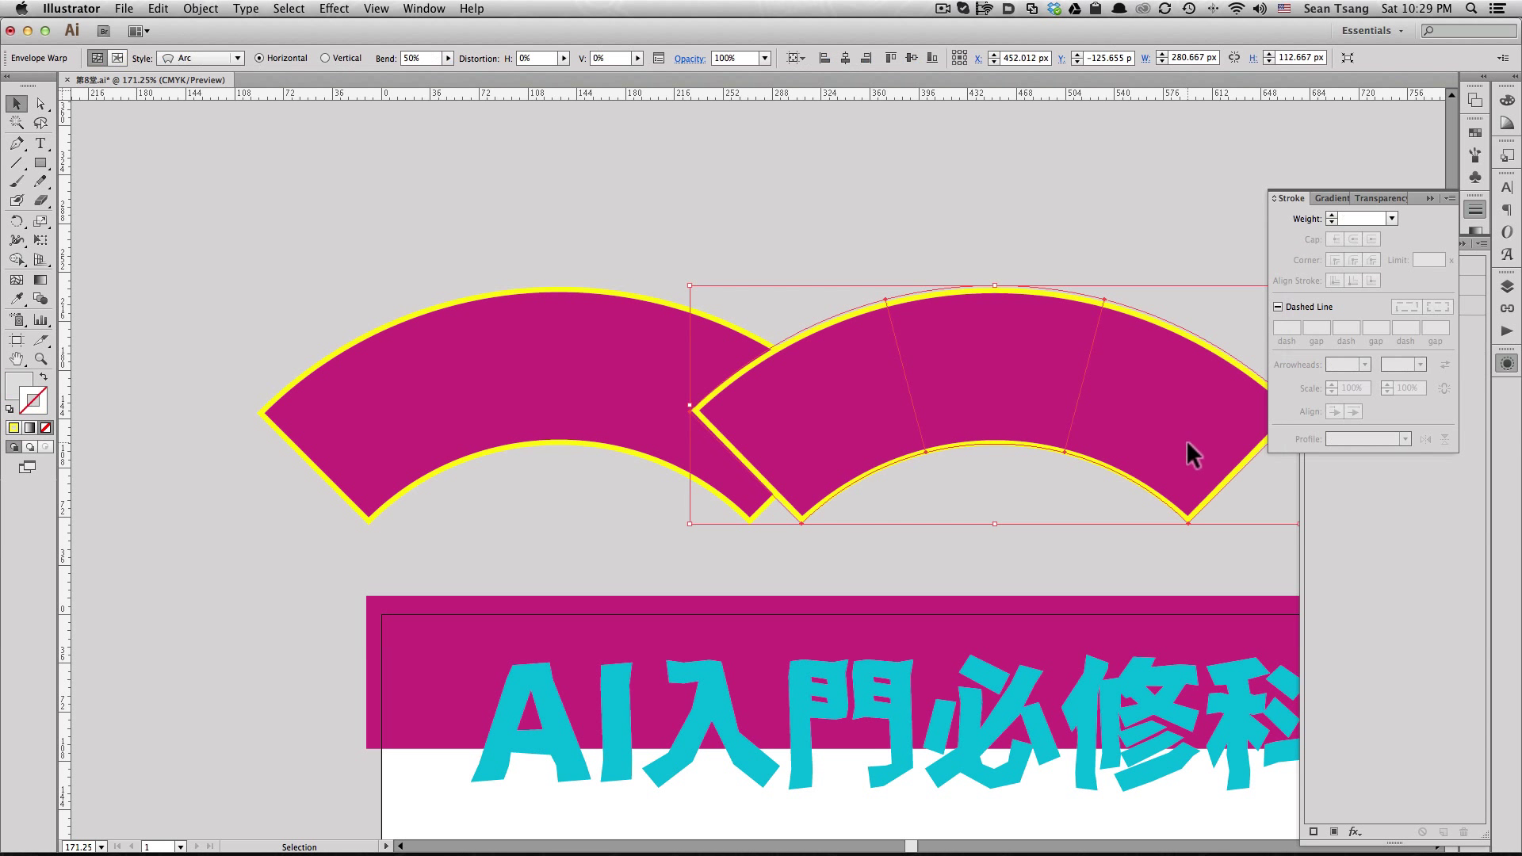
pyautogui.click(999, 254)
pyautogui.moveTo(1048, 387); pyautogui.dragTo(1015, 387)
pyautogui.click(938, 387)
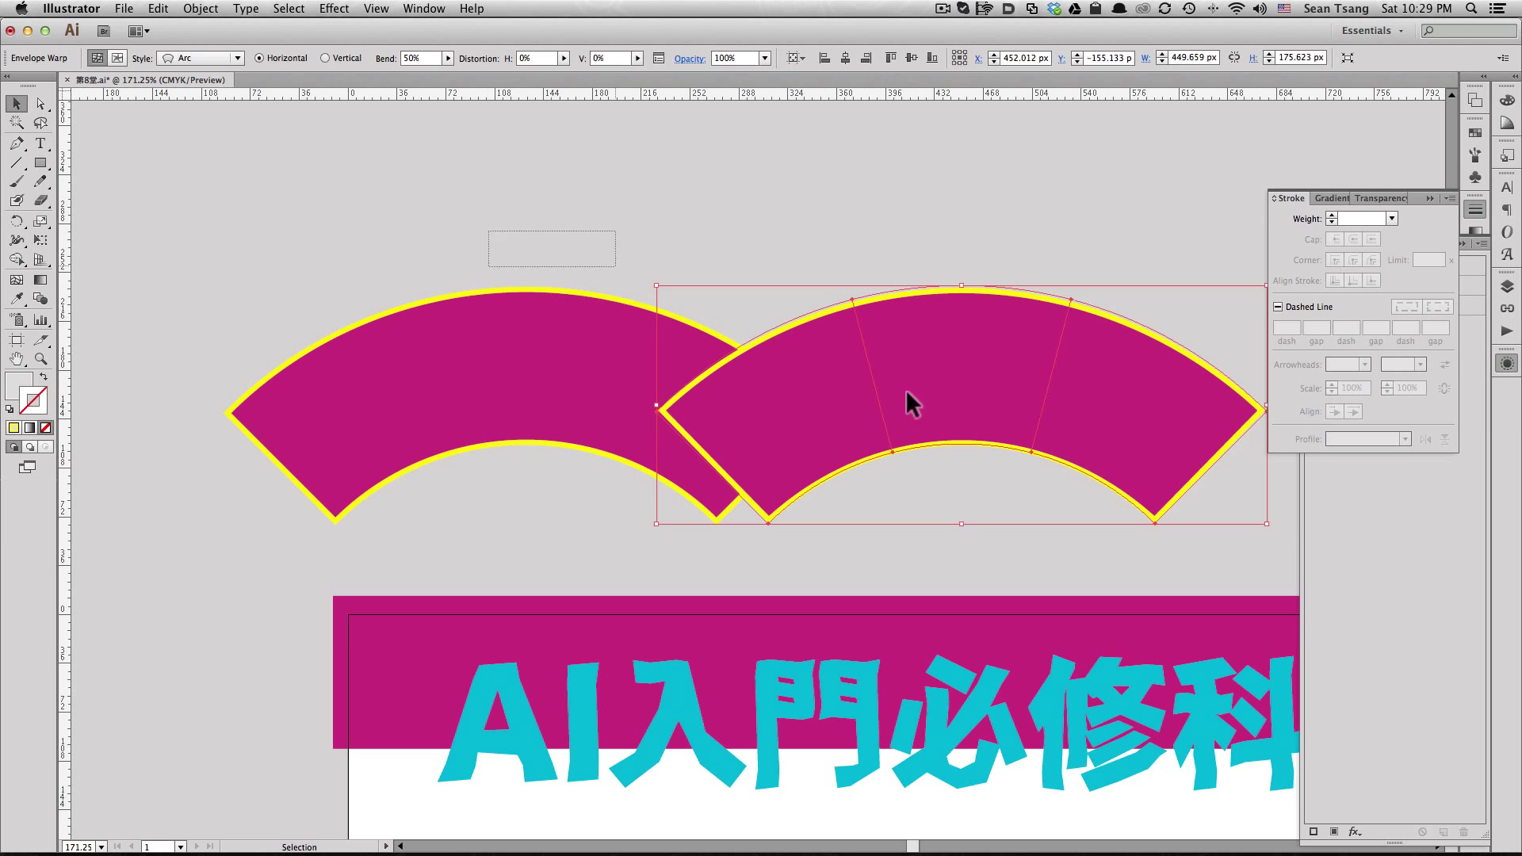
pyautogui.press('super+a')
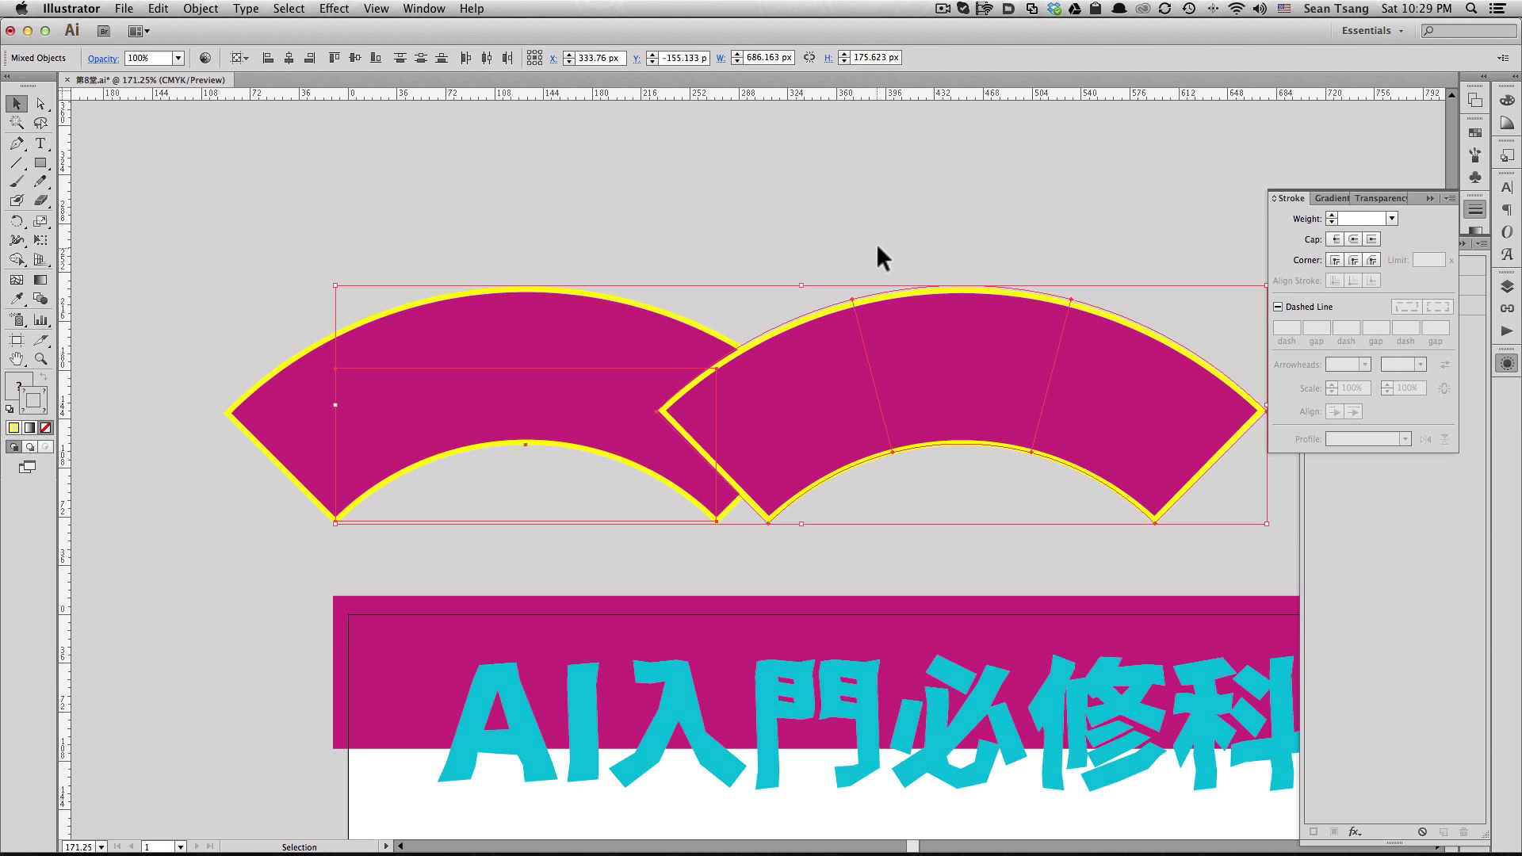
pyautogui.click(975, 208)
pyautogui.click(983, 348)
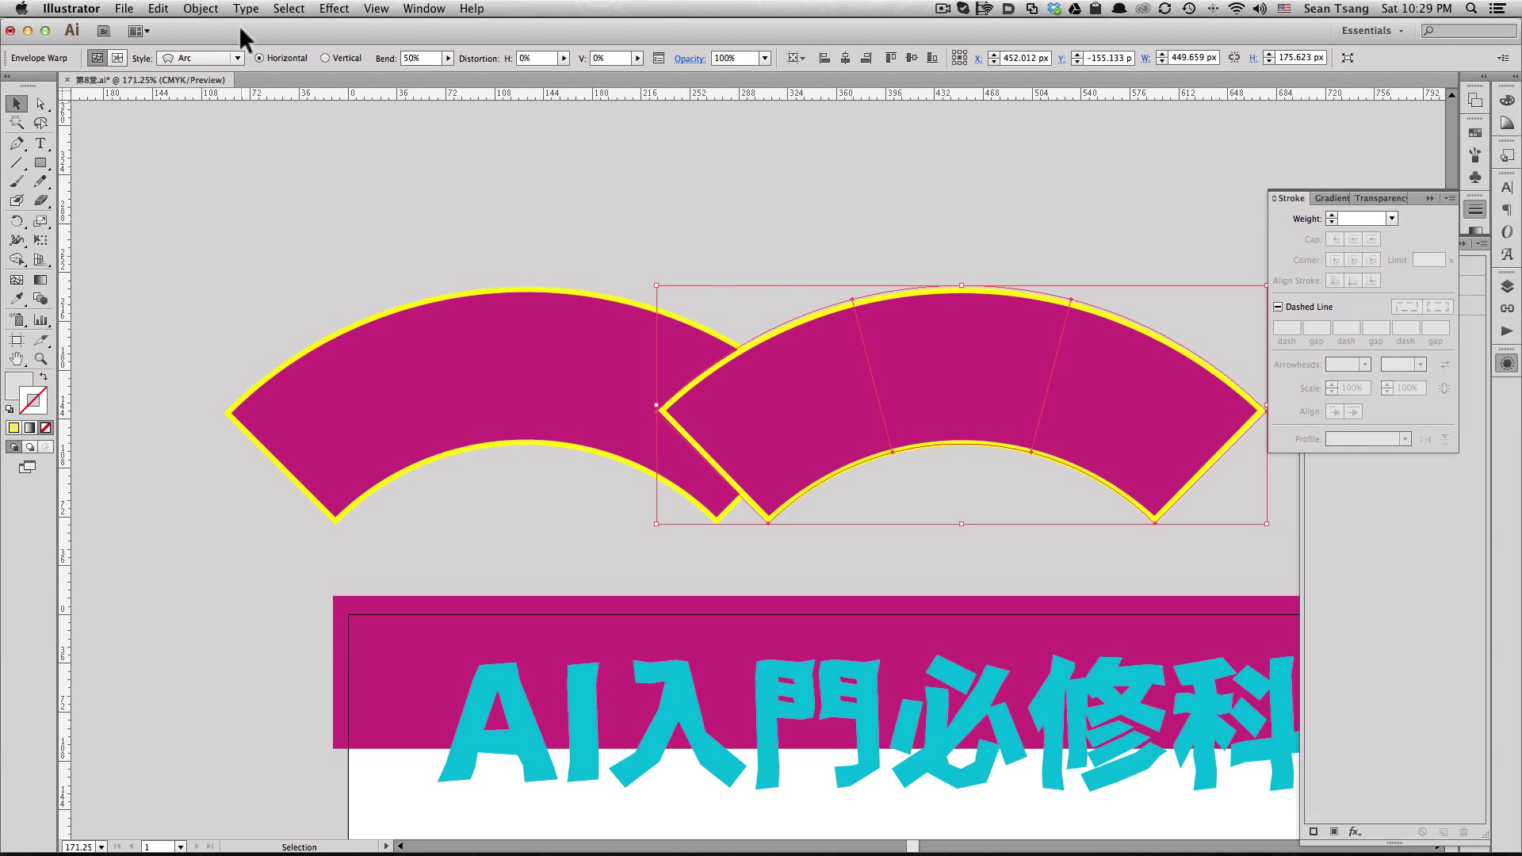
pyautogui.click(911, 237)
# Drag the envelope mesh points into a wavy shape, then delete the reshaped copy
pyautogui.press('a')
pyautogui.click(882, 301)
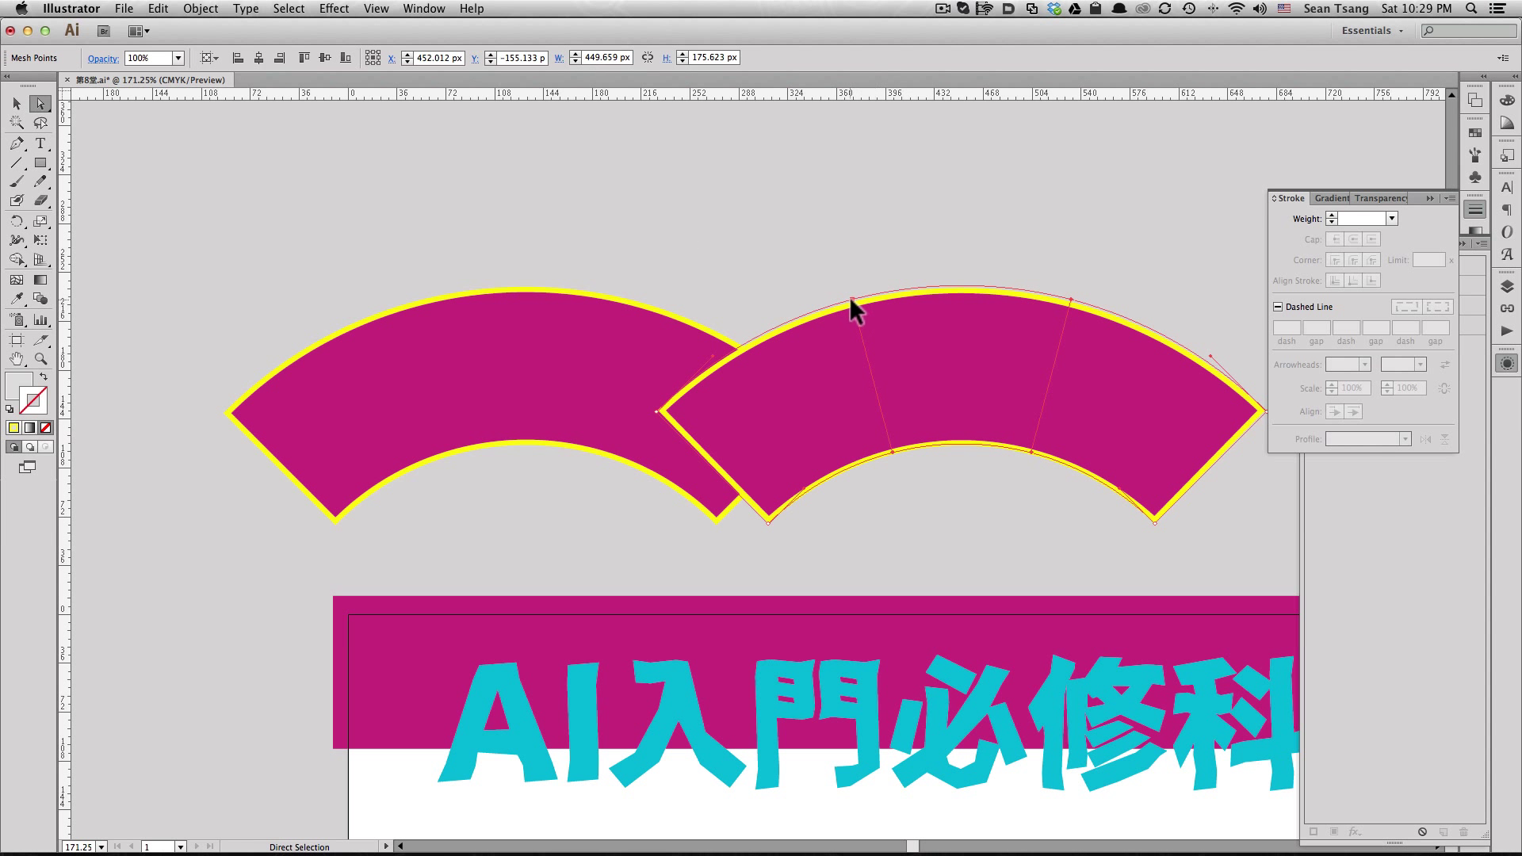
pyautogui.moveTo(850, 298); pyautogui.dragTo(838, 249)
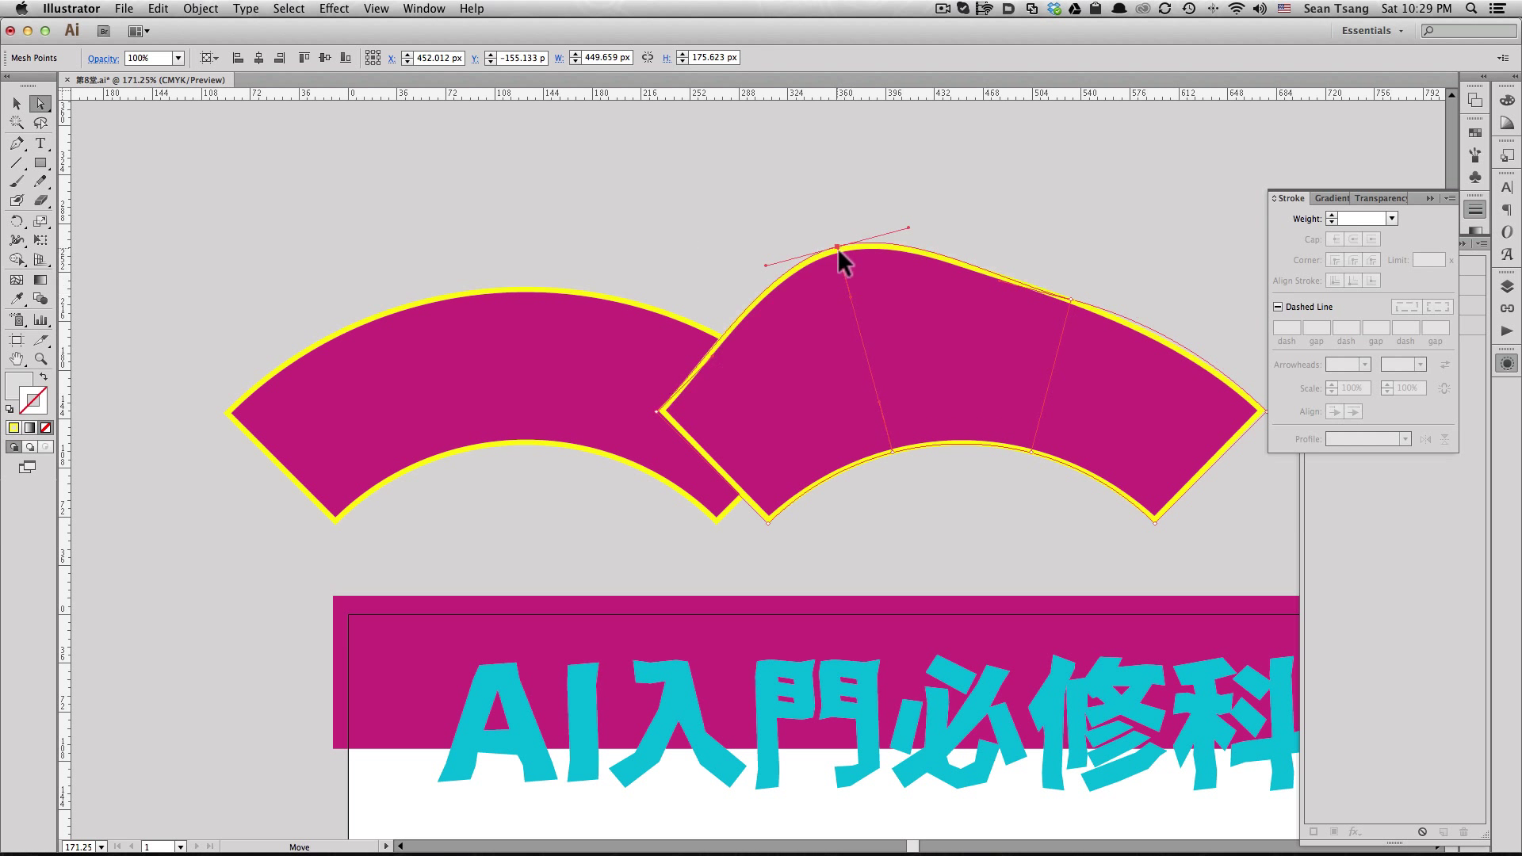
pyautogui.moveTo(1070, 299); pyautogui.dragTo(1081, 367)
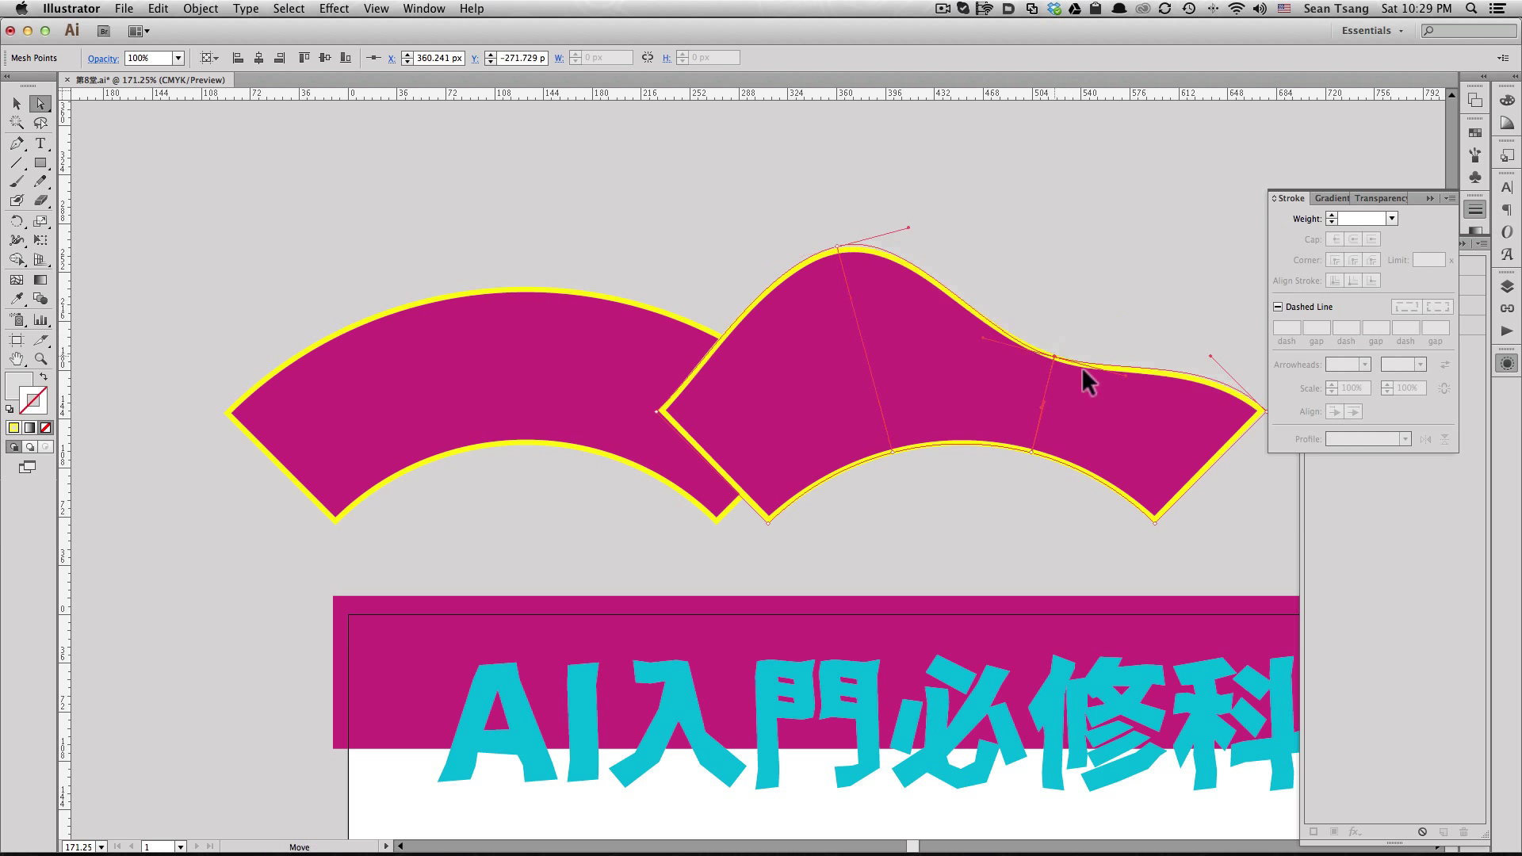
pyautogui.click(1094, 331)
pyautogui.click(896, 448)
pyautogui.moveTo(896, 447); pyautogui.dragTo(910, 499)
pyautogui.click(992, 550)
pyautogui.press('v')
pyautogui.click(1007, 432)
pyautogui.press('Delete')
pyautogui.hscroll(-5, 714, 341)
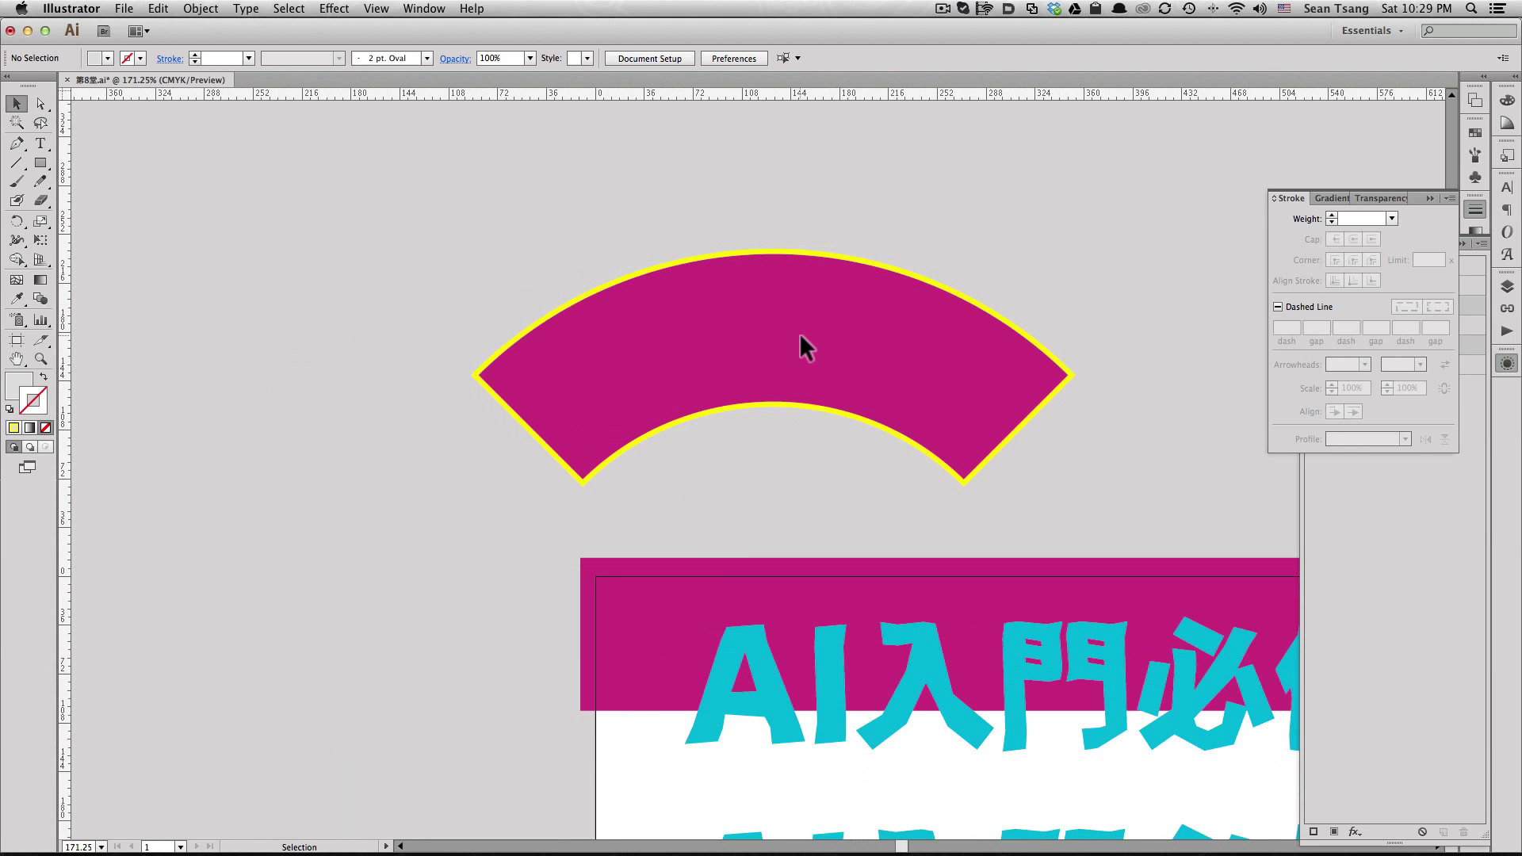
# Open the rectangle's Arc warp settings and preview the Arc Lower style
pyautogui.click(800, 337)
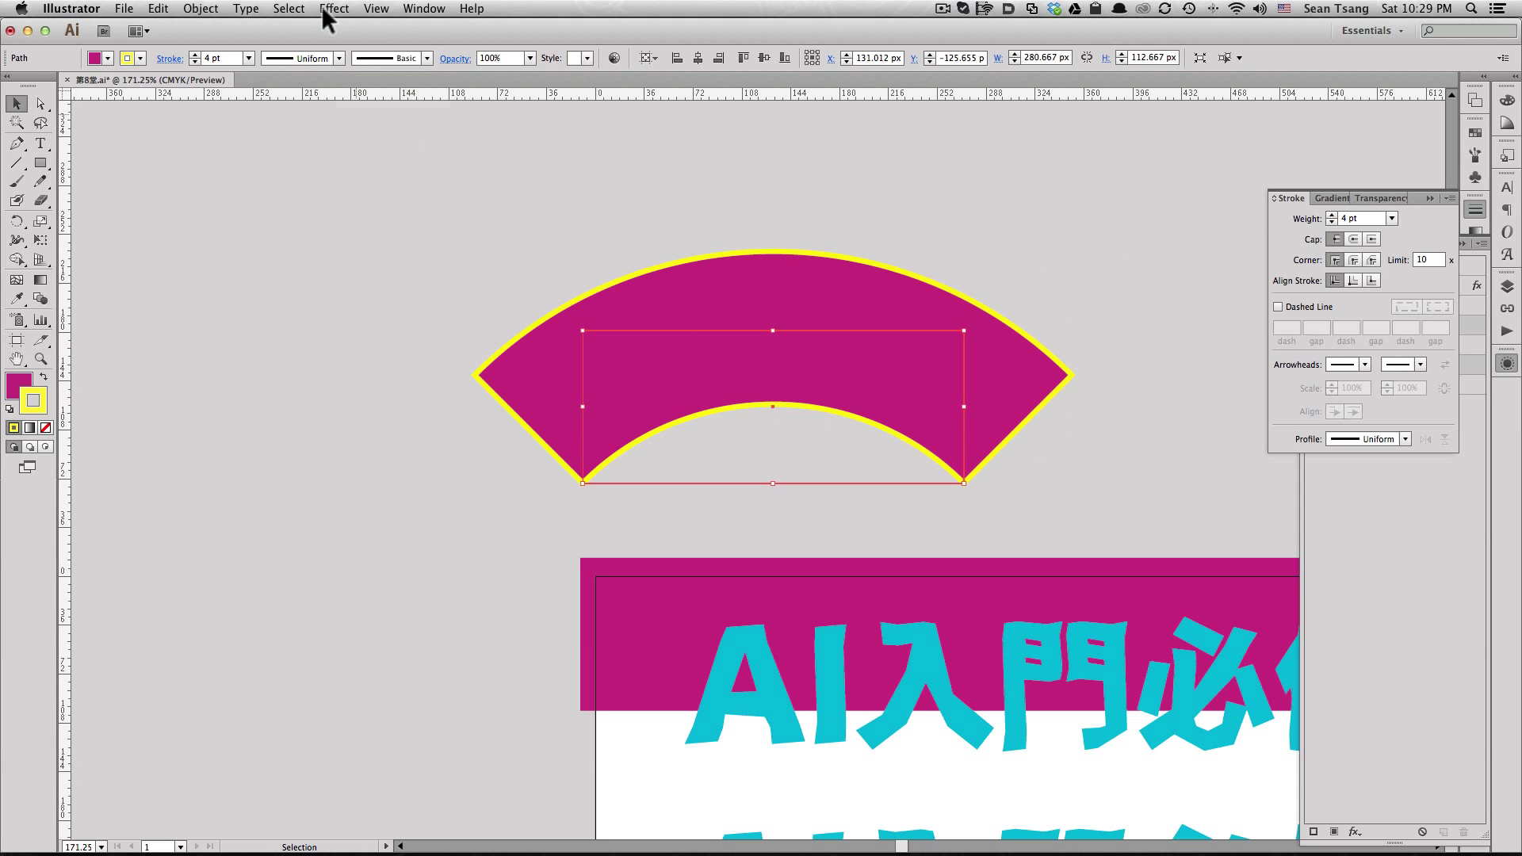
pyautogui.click(1417, 553)
pyautogui.click(1362, 285)
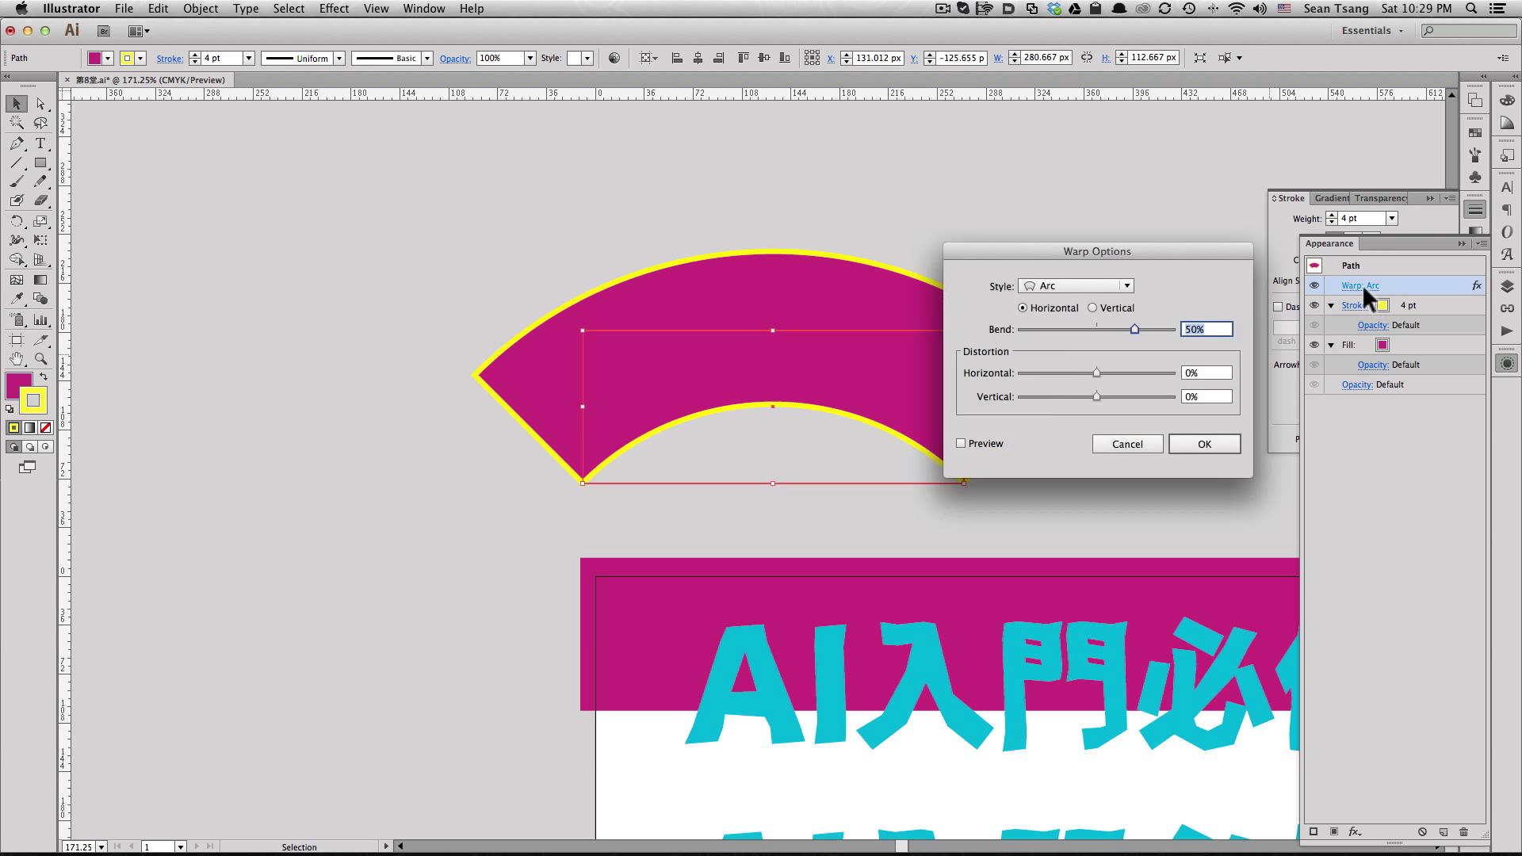
pyautogui.moveTo(1145, 251); pyautogui.dragTo(1188, 129)
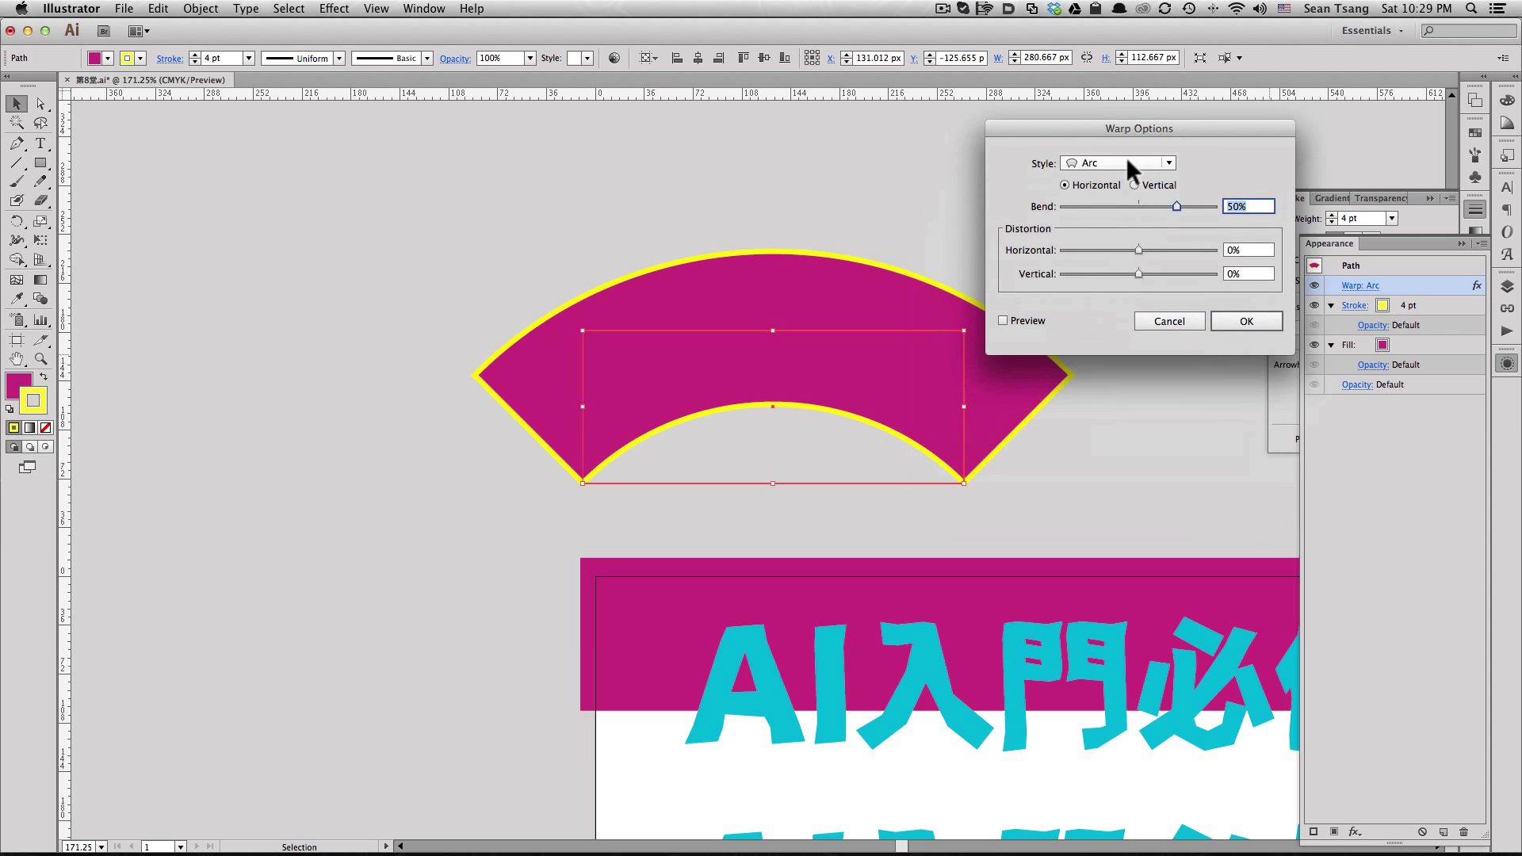
pyautogui.click(1129, 162)
pyautogui.click(1138, 194)
pyautogui.click(1031, 320)
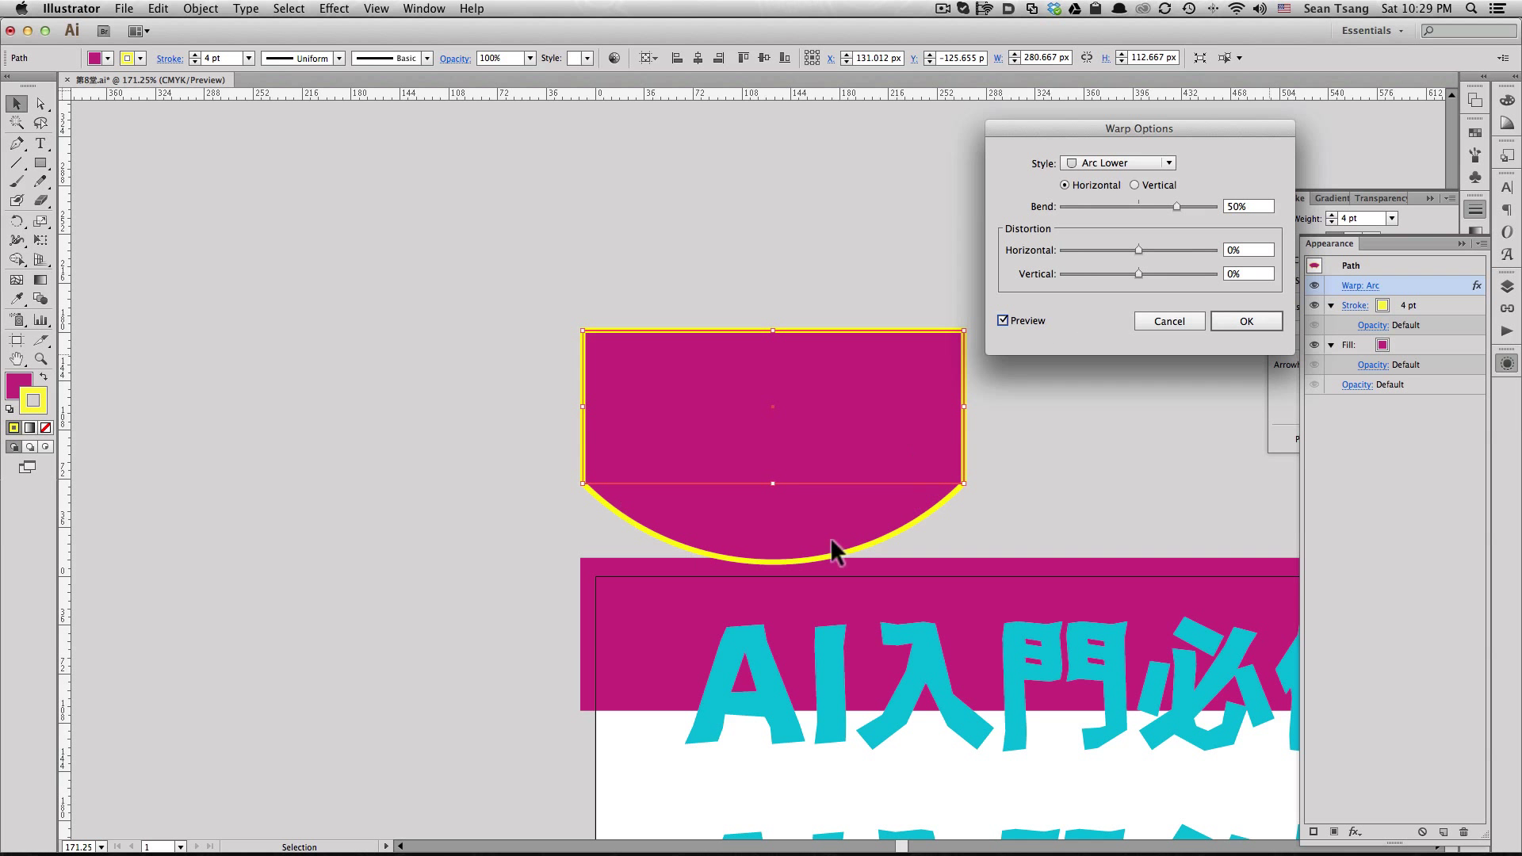
# Try the Arc Upper and Arch warp styles, settling on Bulge
pyautogui.click(1106, 164)
pyautogui.click(1110, 215)
pyautogui.click(1134, 164)
pyautogui.click(1134, 237)
pyautogui.click(1145, 165)
pyautogui.click(1141, 253)
pyautogui.click(1142, 163)
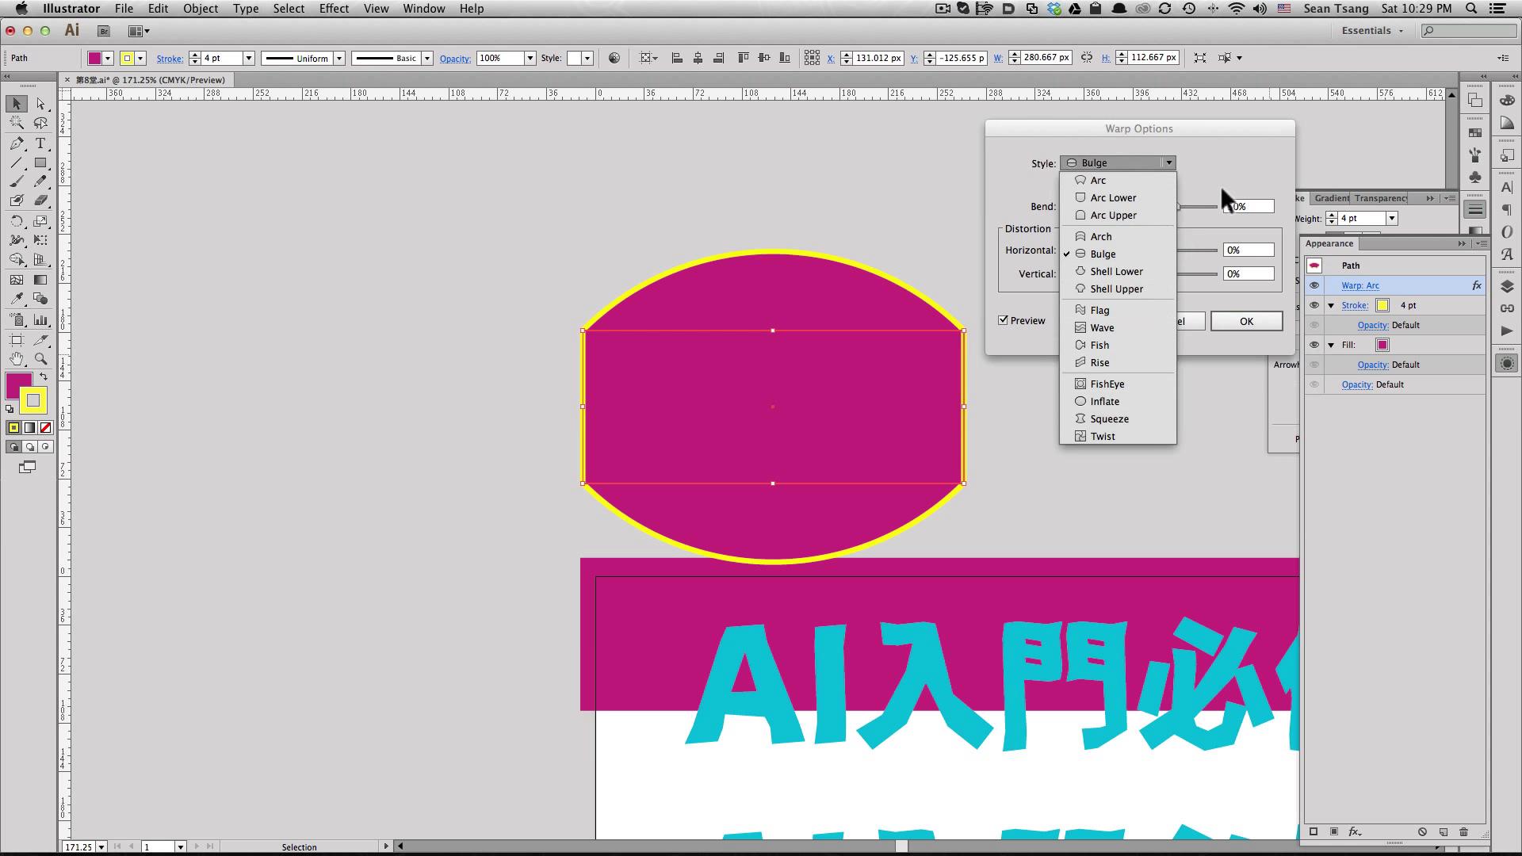
pyautogui.click(1216, 152)
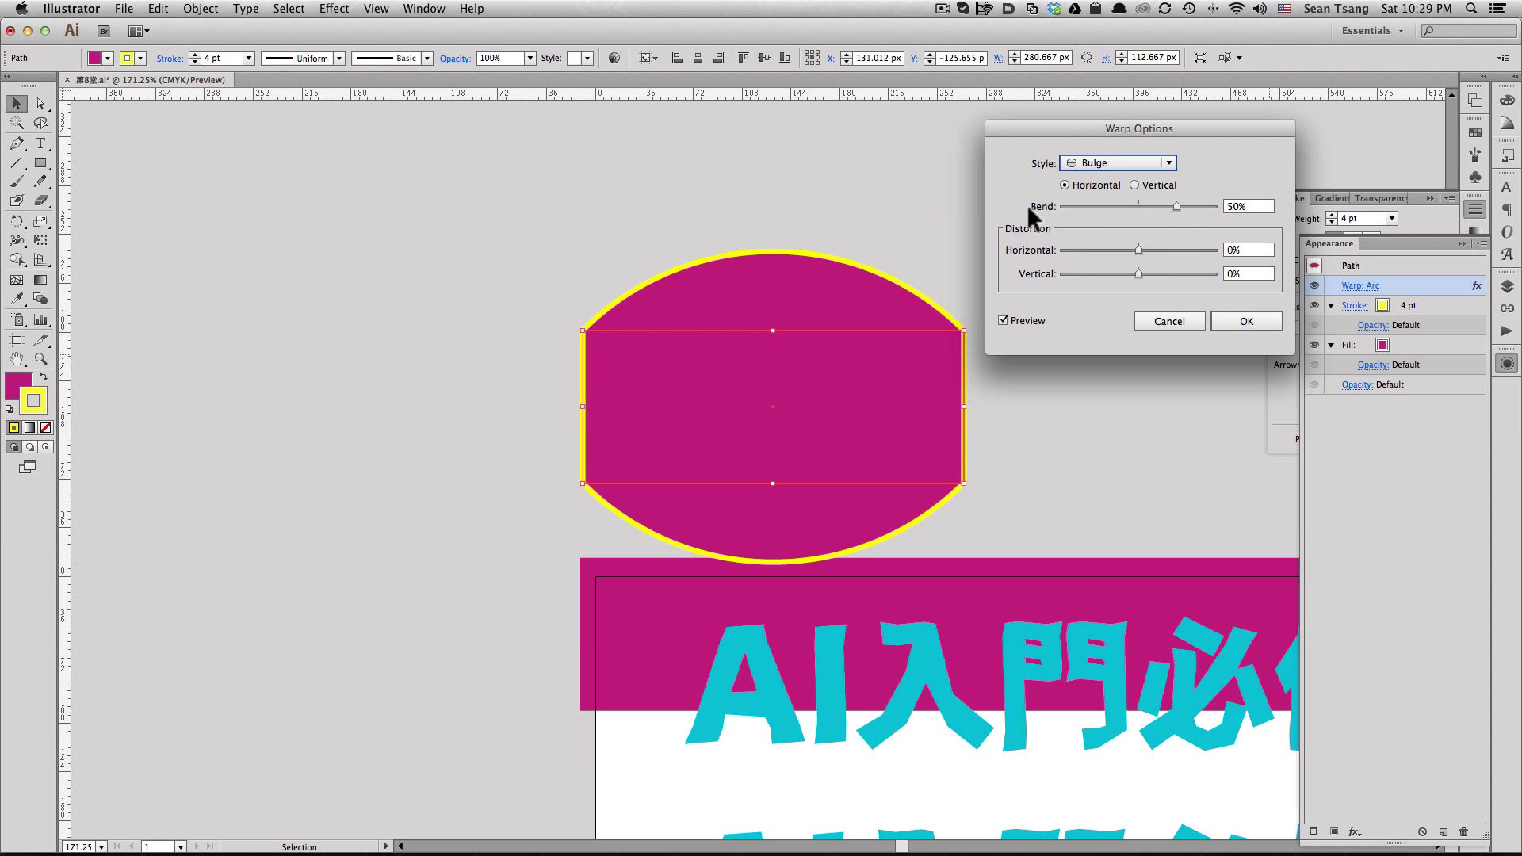
# Tune Bulge bend and distortion to -28%/-23%, apply, then delete the warp
pyautogui.moveTo(1178, 205)
pyautogui.mouseDown()
pyautogui.moveTo(1134, 205)
pyautogui.moveTo(1148, 203)
pyautogui.mouseUp()
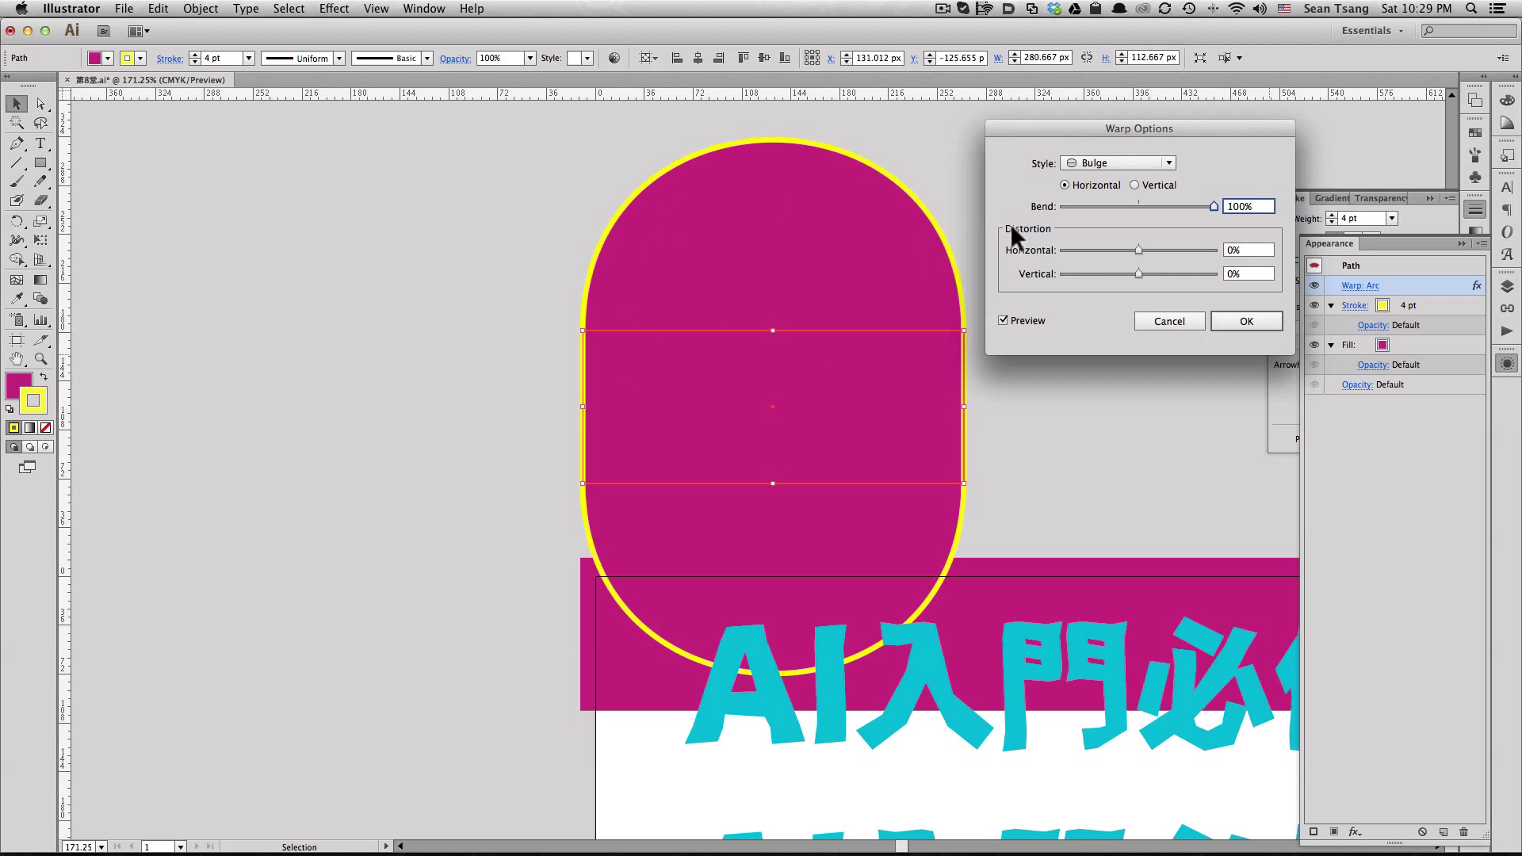
pyautogui.moveTo(1214, 206)
pyautogui.mouseDown()
pyautogui.moveTo(1095, 206)
pyautogui.moveTo(1163, 207)
pyautogui.mouseUp()
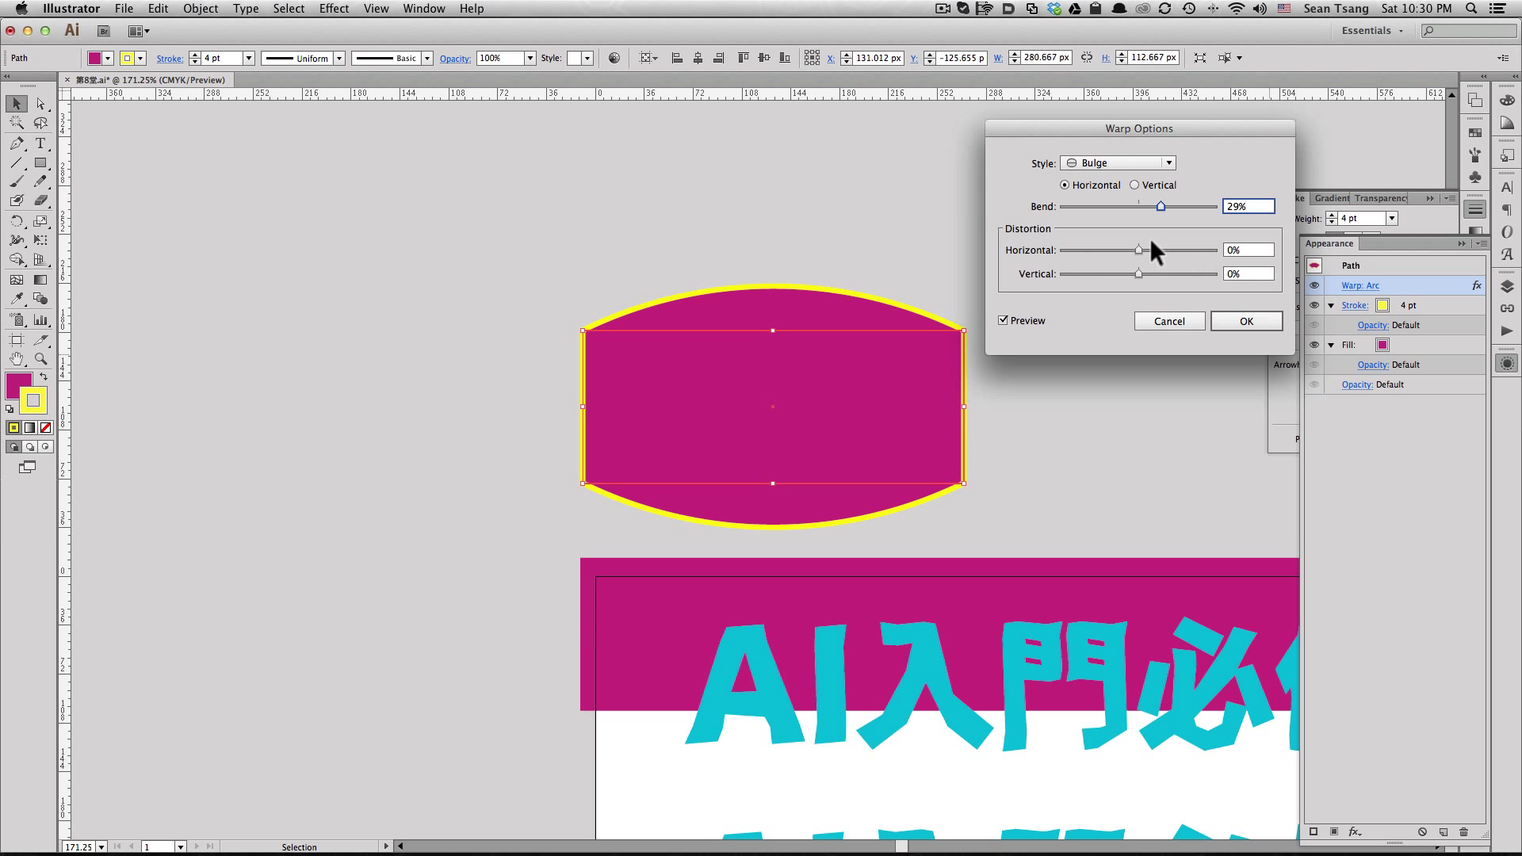
pyautogui.moveTo(1139, 249); pyautogui.dragTo(1153, 250)
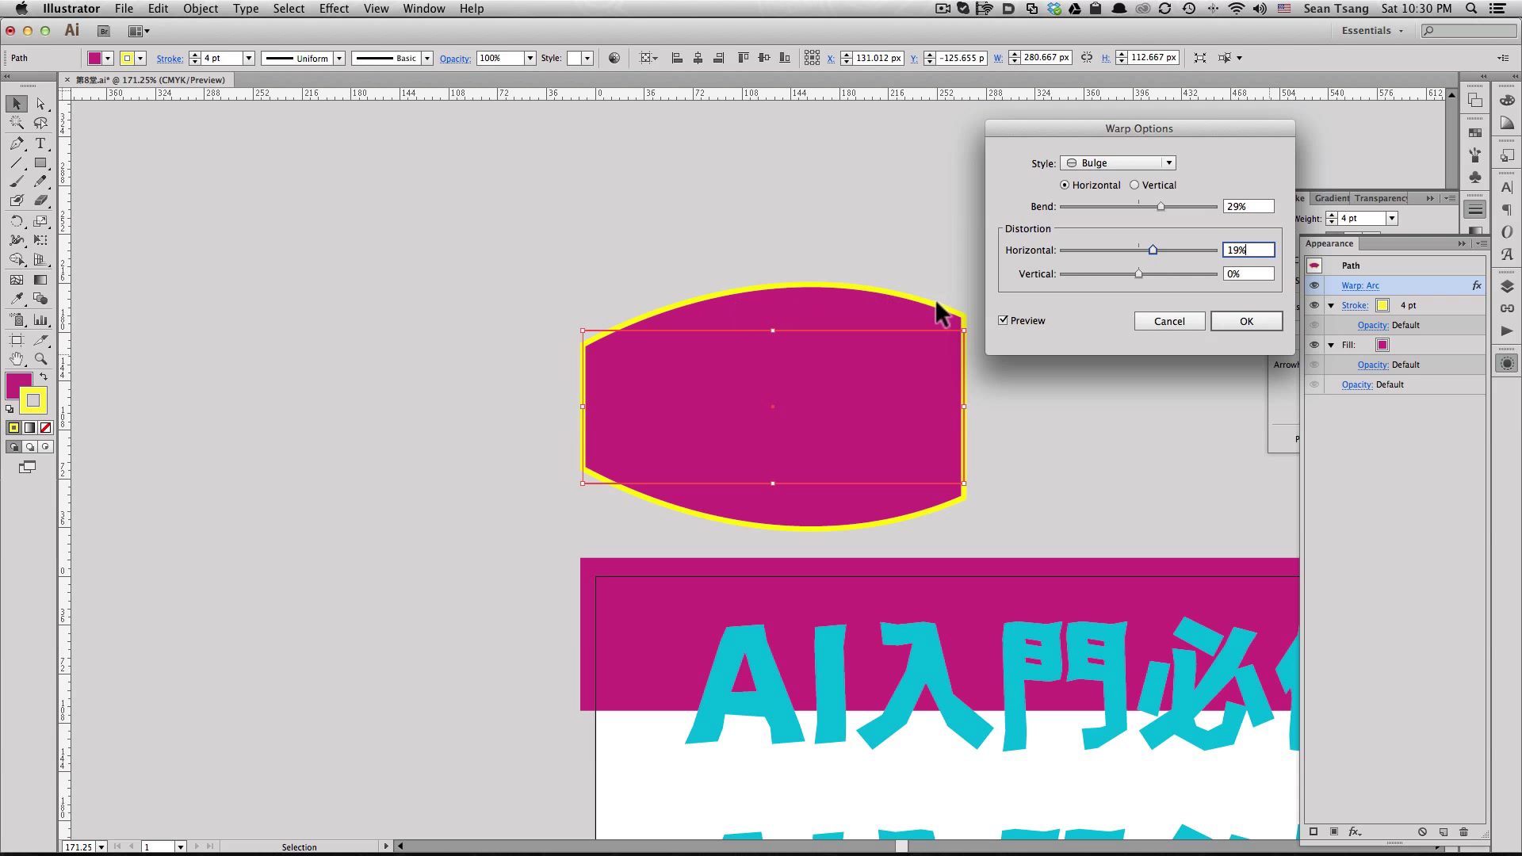
pyautogui.moveTo(1162, 248); pyautogui.dragTo(1105, 249)
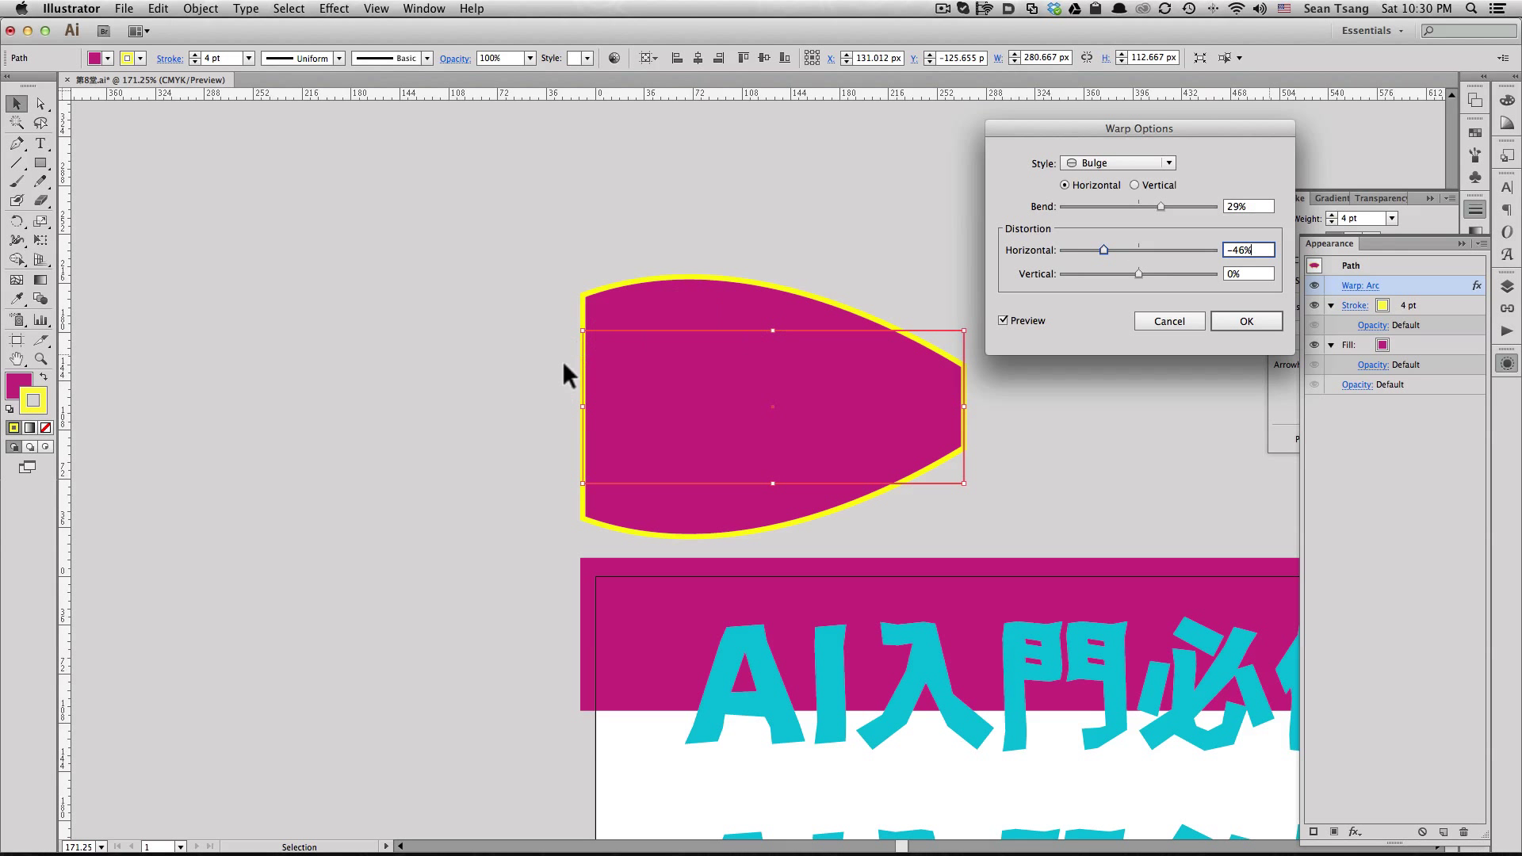
pyautogui.moveTo(1104, 251); pyautogui.dragTo(1121, 274)
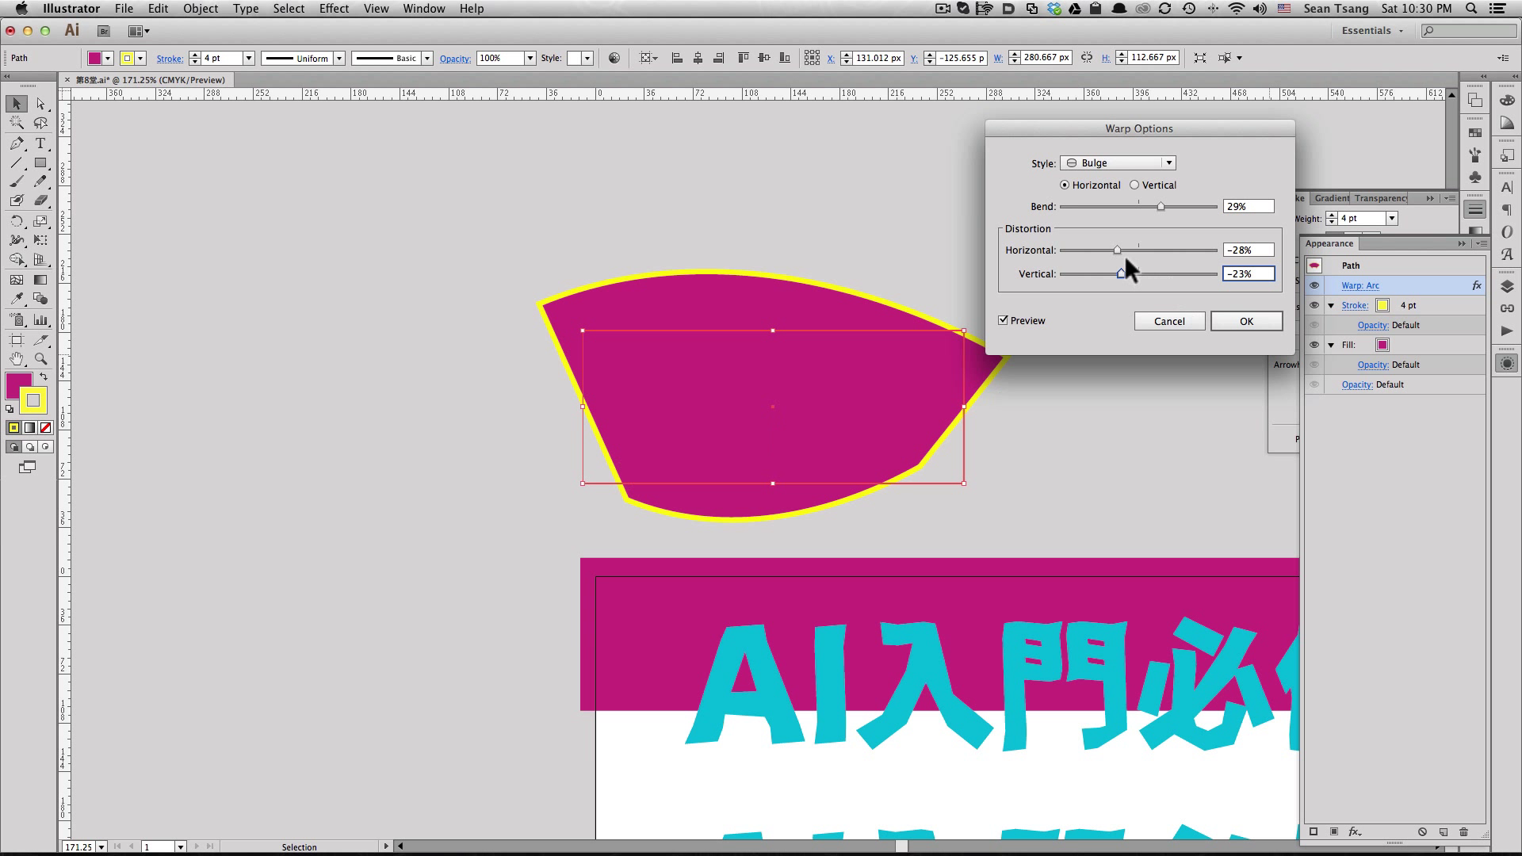
pyautogui.click(1248, 317)
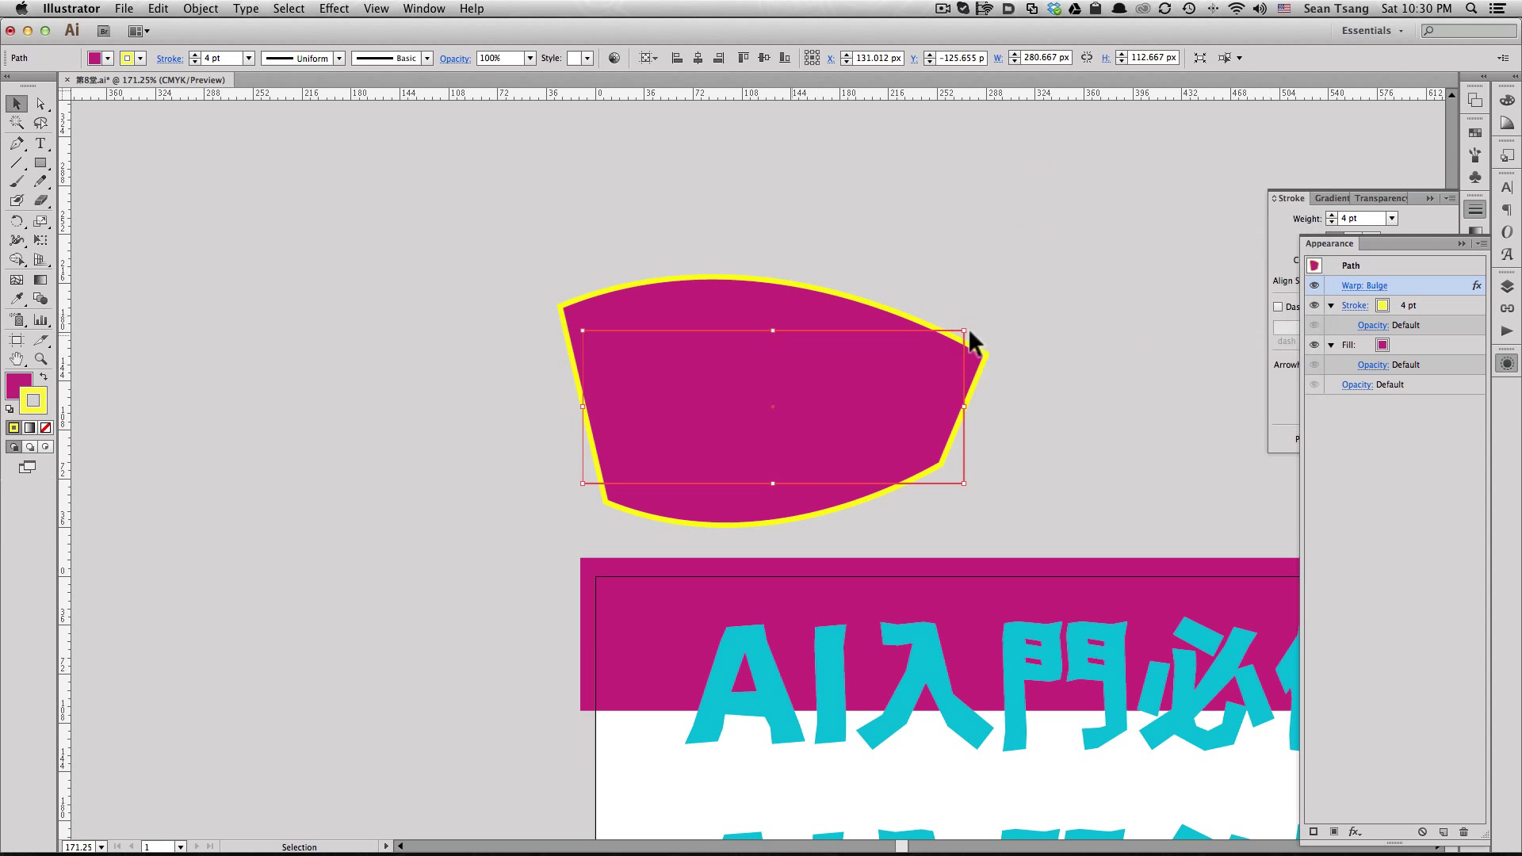
pyautogui.click(1464, 831)
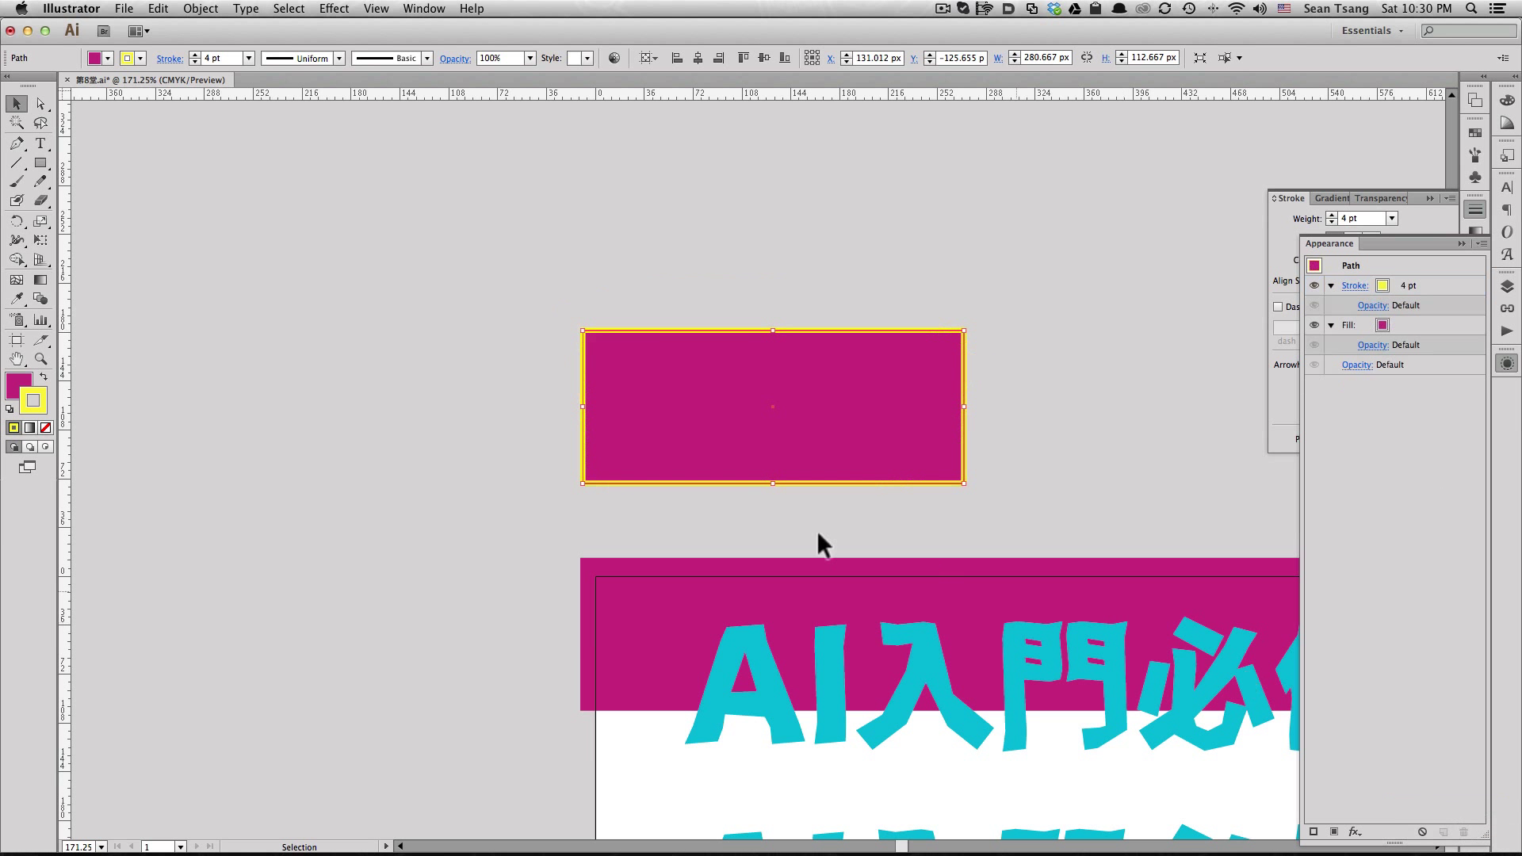
# Close the Effect menu unused, deselect, zoom out to 100%, and switch applications
pyautogui.click(333, 8)
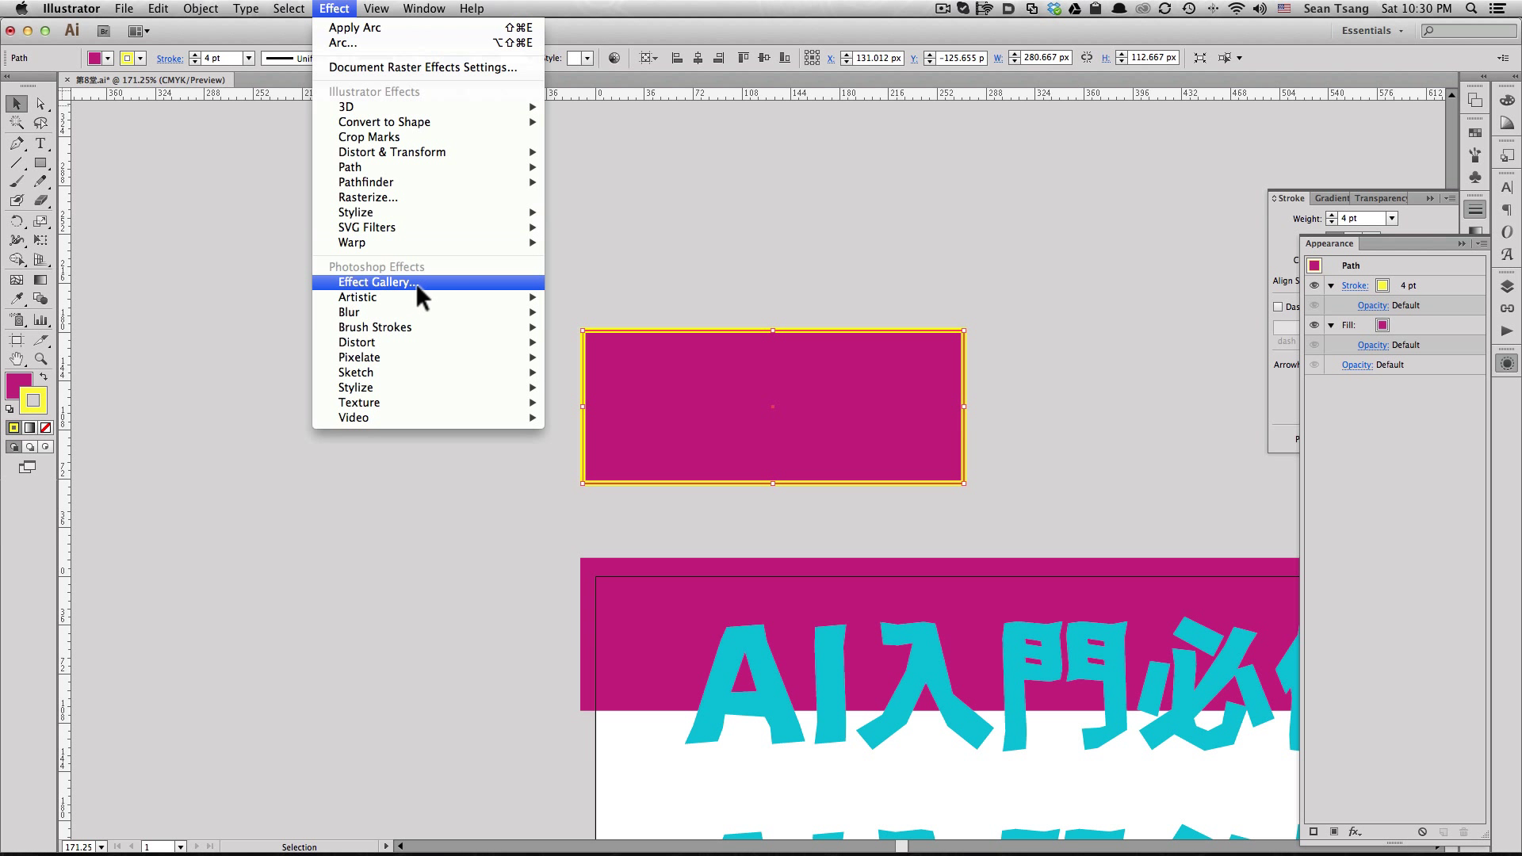
pyautogui.click(954, 311)
pyautogui.moveTo(980, 414); pyautogui.dragTo(911, 405)
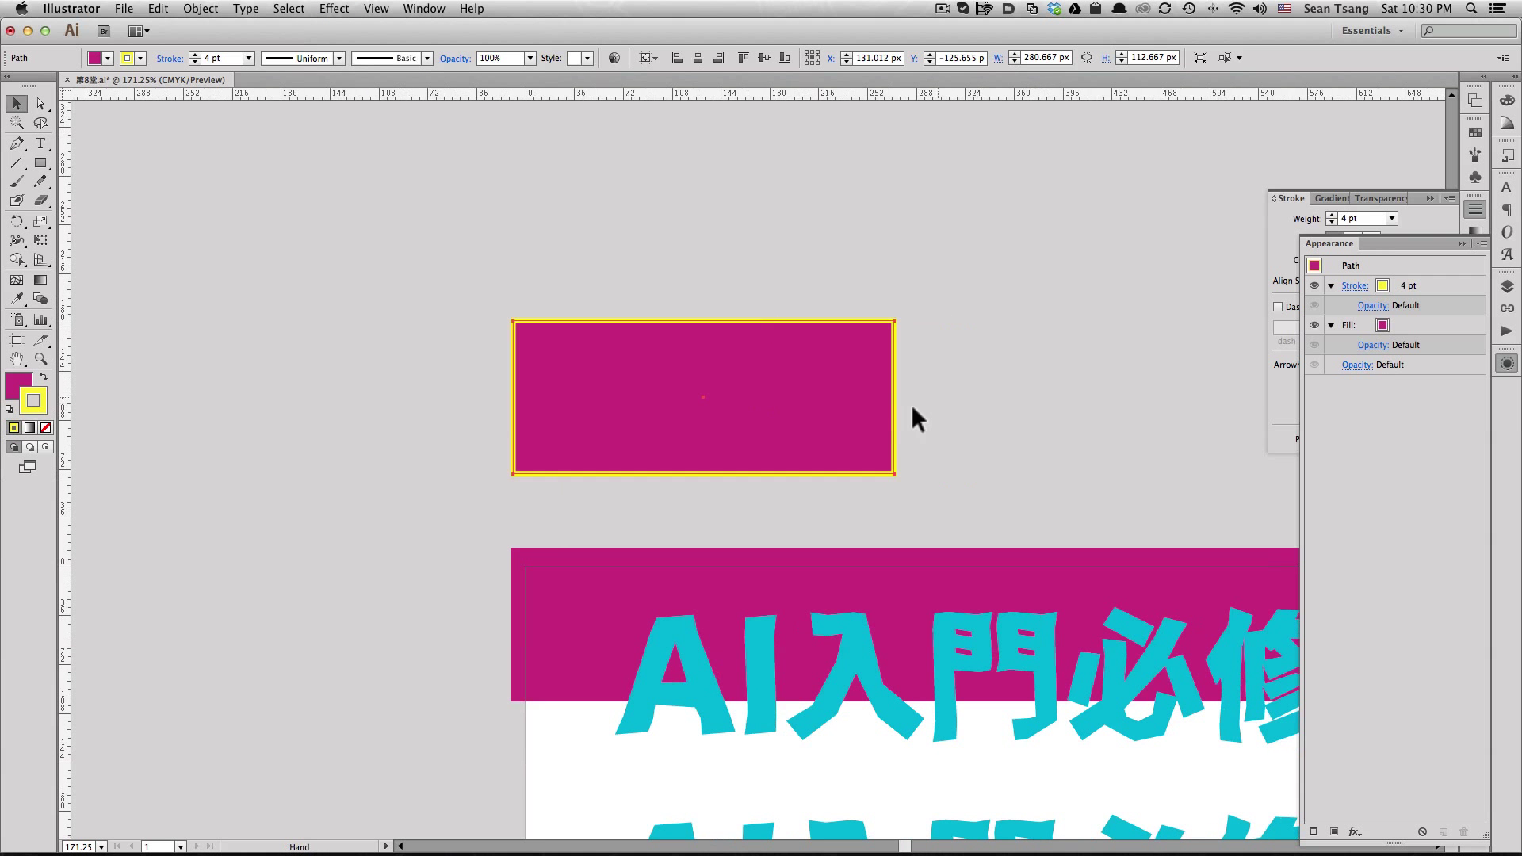
pyautogui.click(895, 415)
pyautogui.hotkey('ctrl', '-')
pyautogui.hotkey('ctrl', '-')
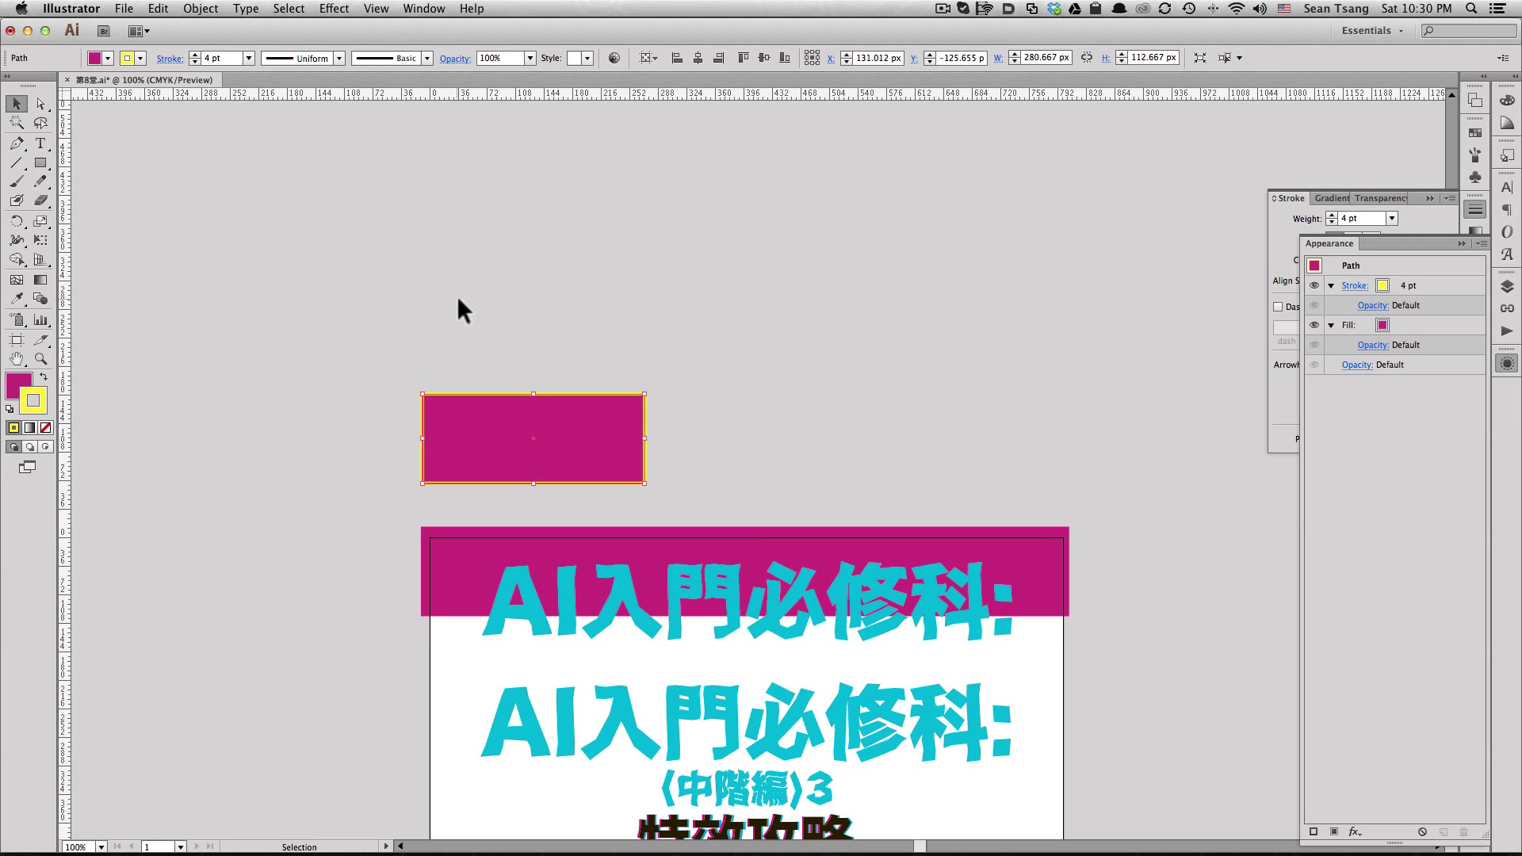
pyautogui.press('super+Tab')
pyautogui.click(654, 429)
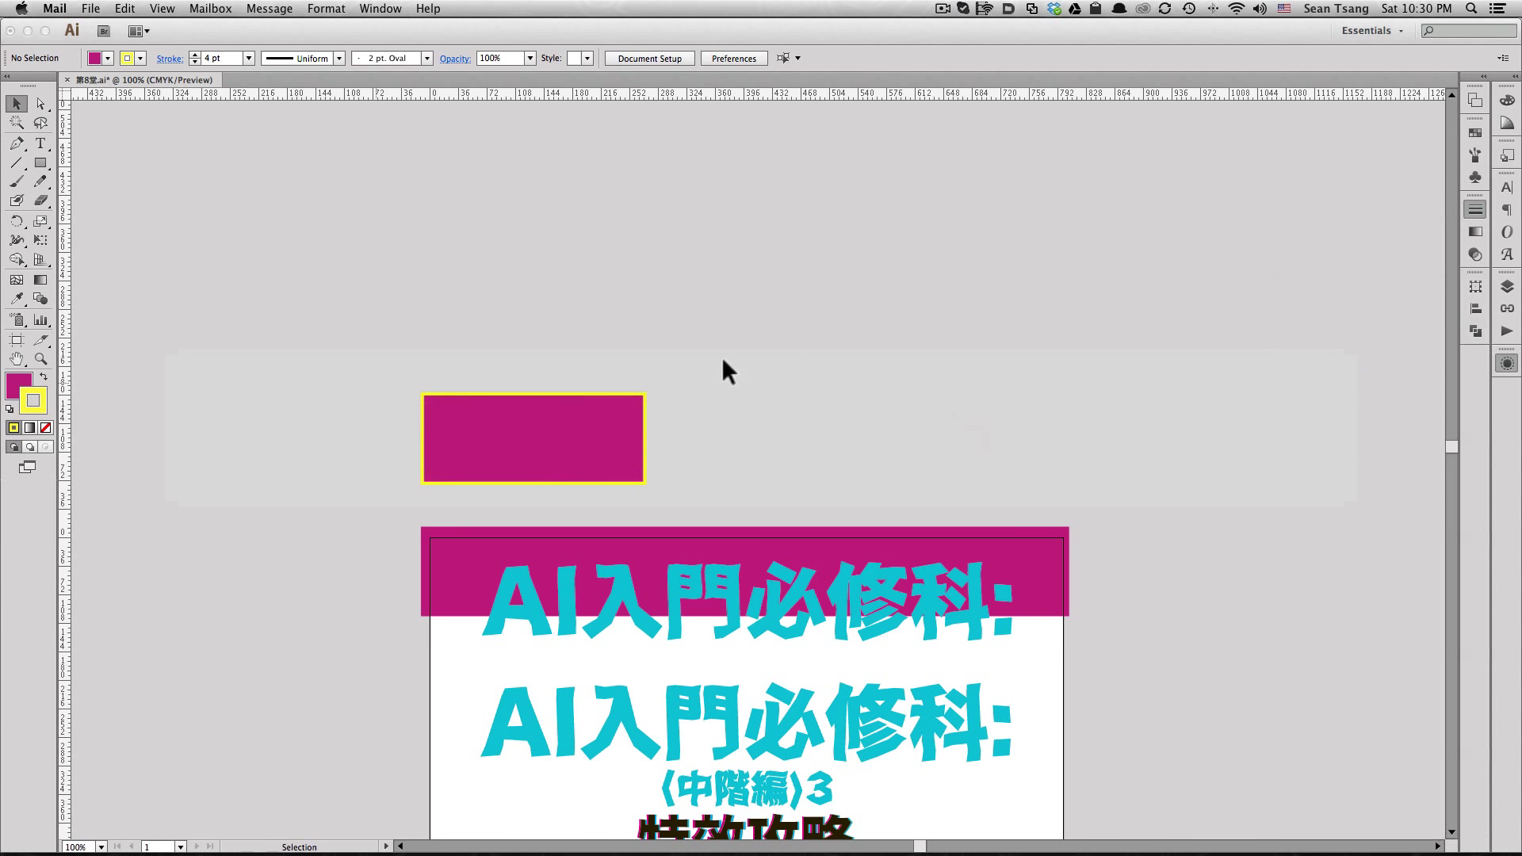
# Drag 7816556_xxl.jpg from Finder's 123rf folder into the frame above the title
pyautogui.press('super+Tab')
pyautogui.click(654, 428)
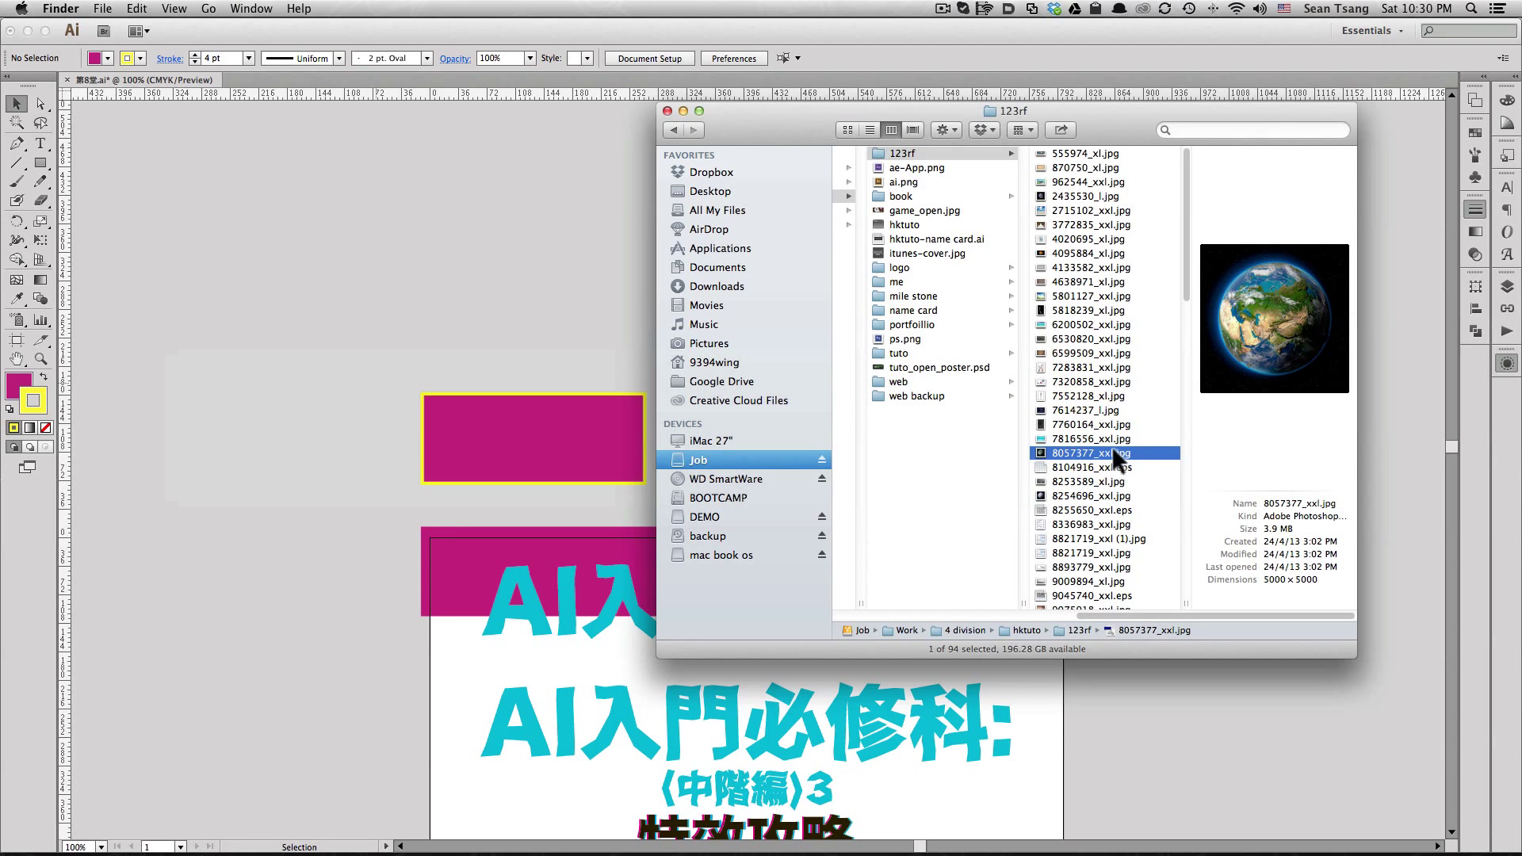
pyautogui.moveTo(1098, 438)
pyautogui.mouseDown()
pyautogui.moveTo(454, 287)
pyautogui.moveTo(533, 236)
pyautogui.mouseUp()
pyautogui.press('super+minus')
pyautogui.moveTo(638, 405)
pyautogui.mouseDown()
pyautogui.moveTo(1030, 373)
pyautogui.moveTo(1001, 444)
pyautogui.mouseUp()
pyautogui.hscroll(5, 1001, 444)
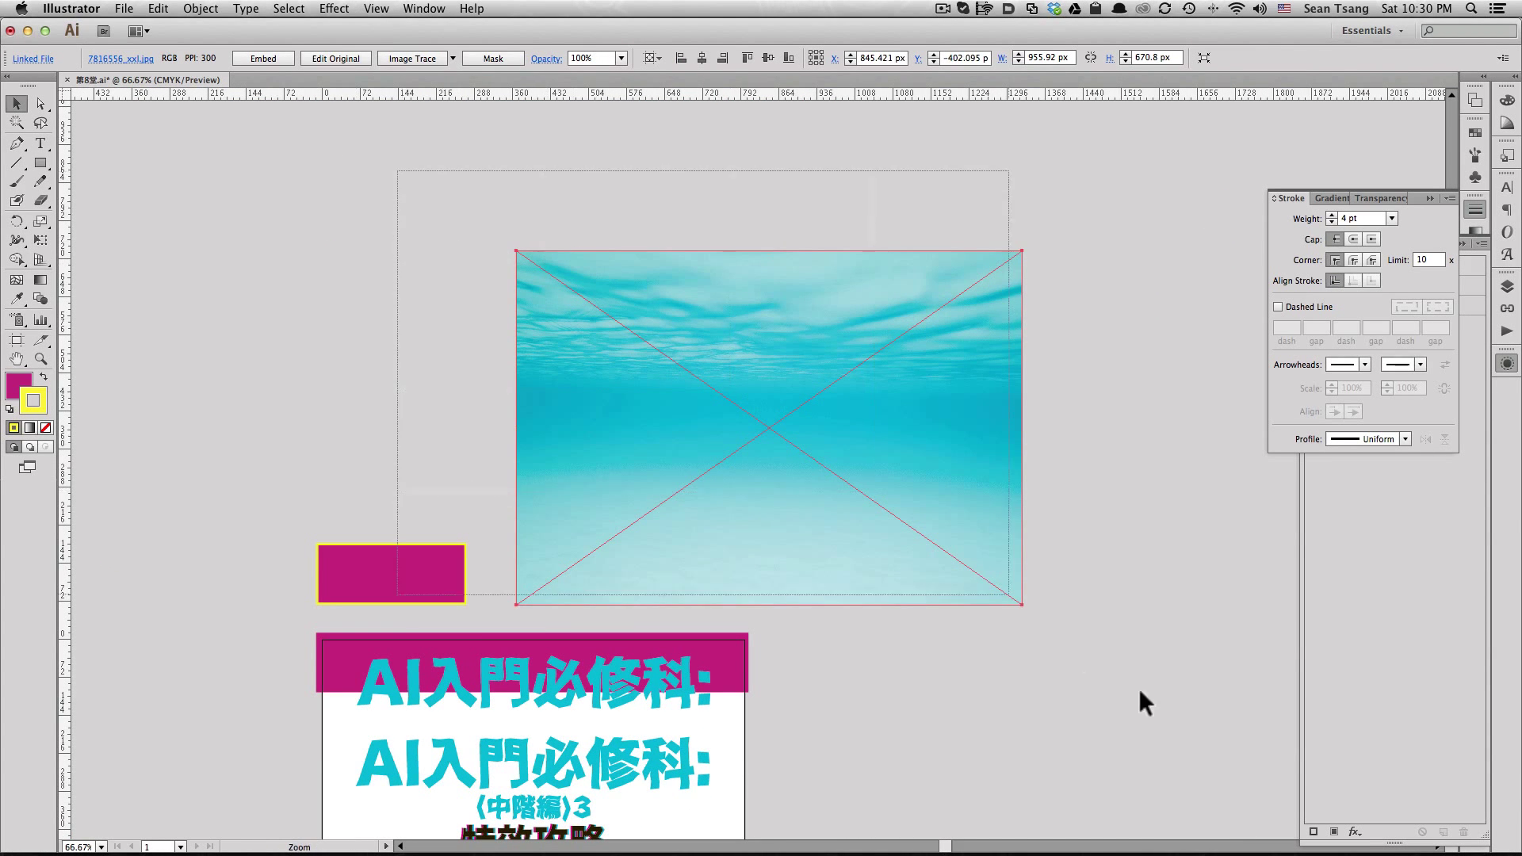
# Open the Effect Gallery on the underwater photo and zoom its preview out to the whole image
pyautogui.moveTo(397, 168); pyautogui.dragTo(1192, 725)
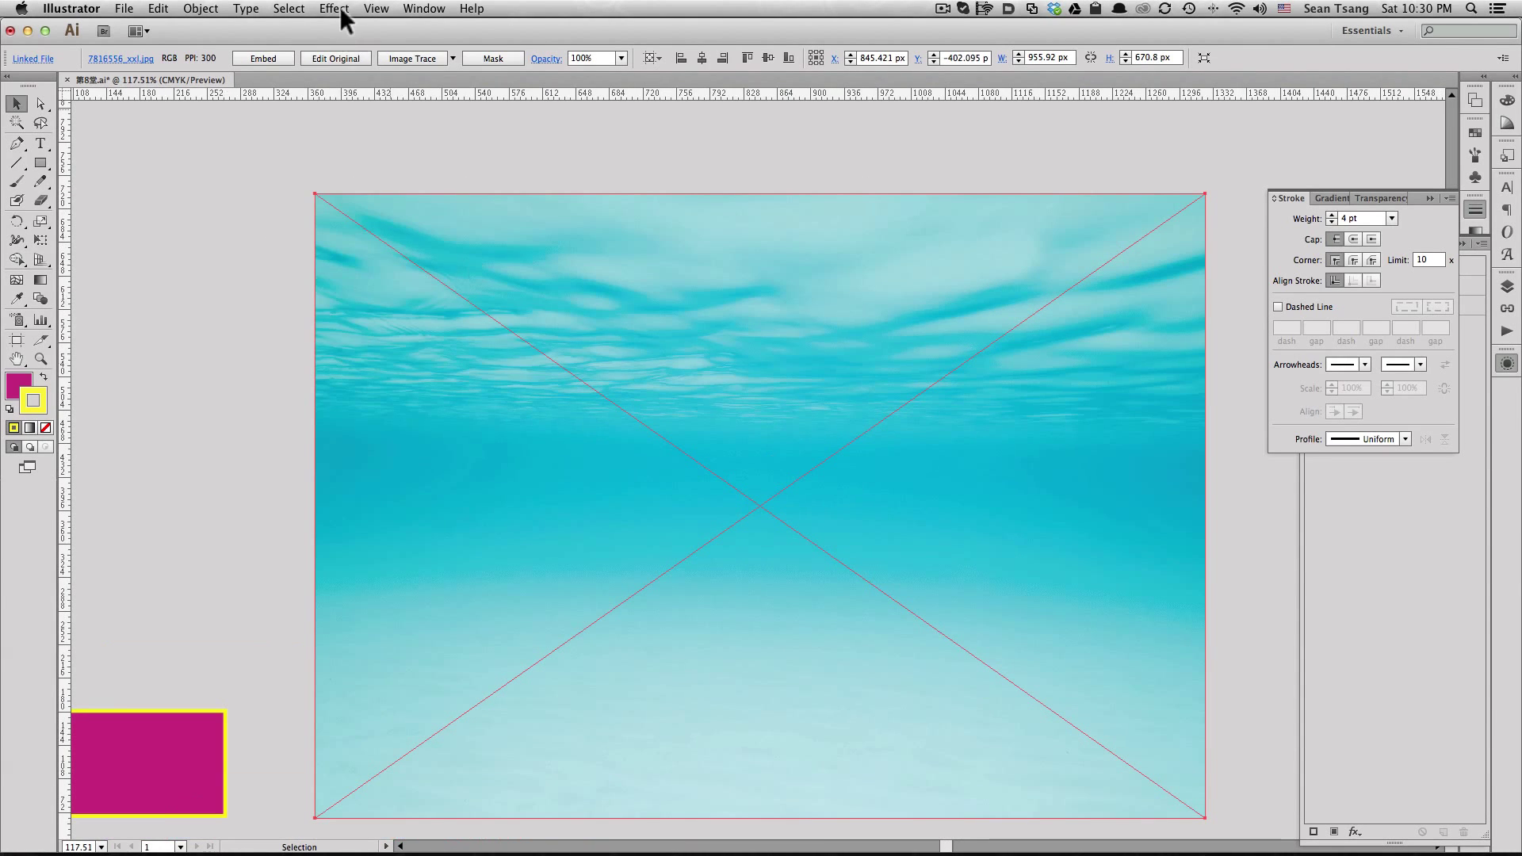
pyautogui.click(334, 8)
pyautogui.click(379, 282)
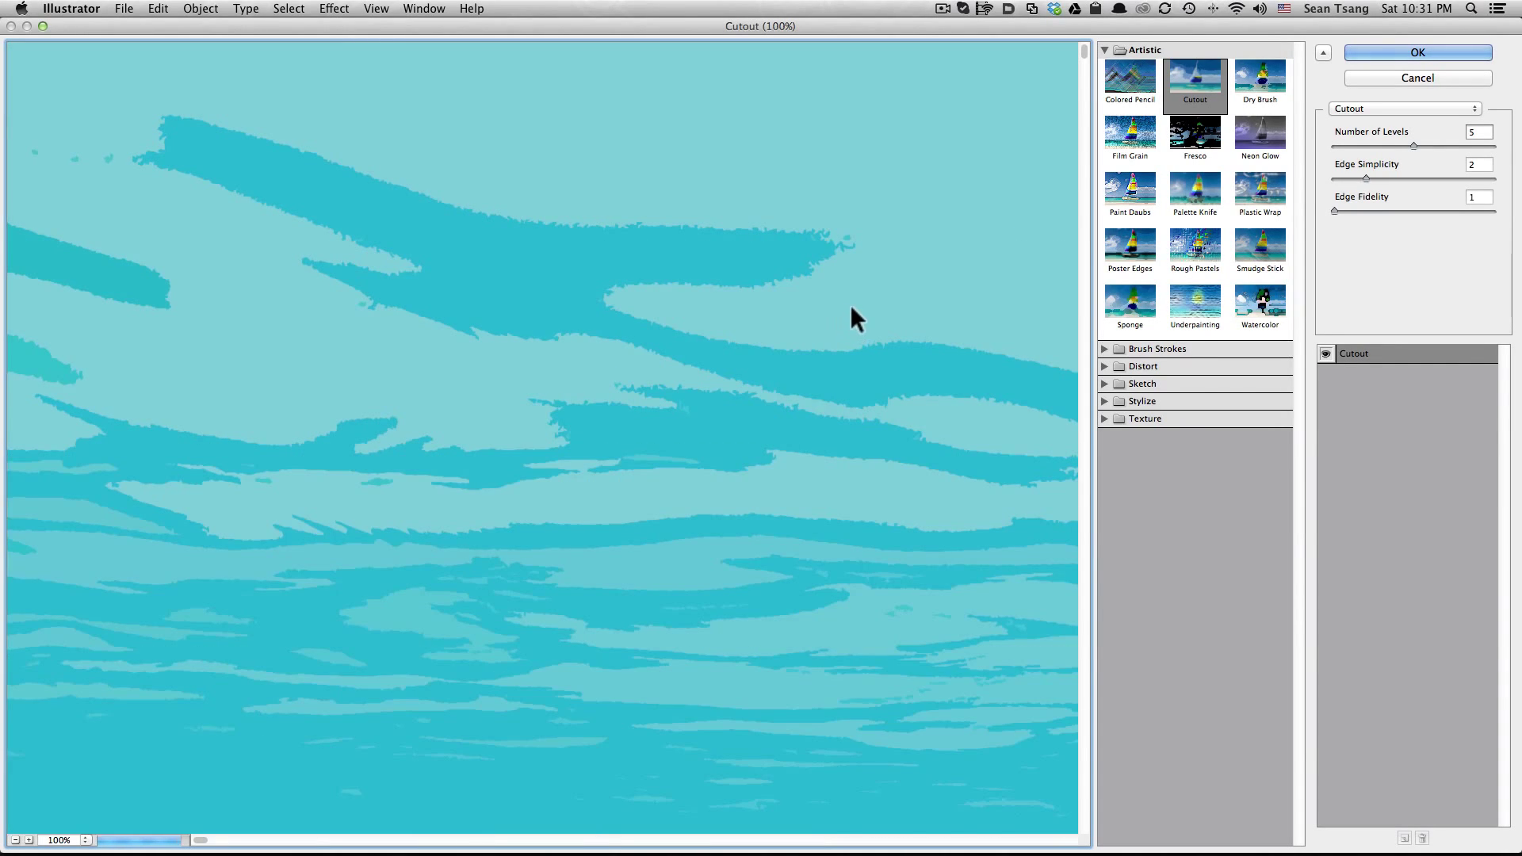
pyautogui.keyDown('alt'); pyautogui.click(854, 306); pyautogui.keyUp('alt')
pyautogui.keyDown('alt'); pyautogui.click(850, 303); pyautogui.keyUp('alt')
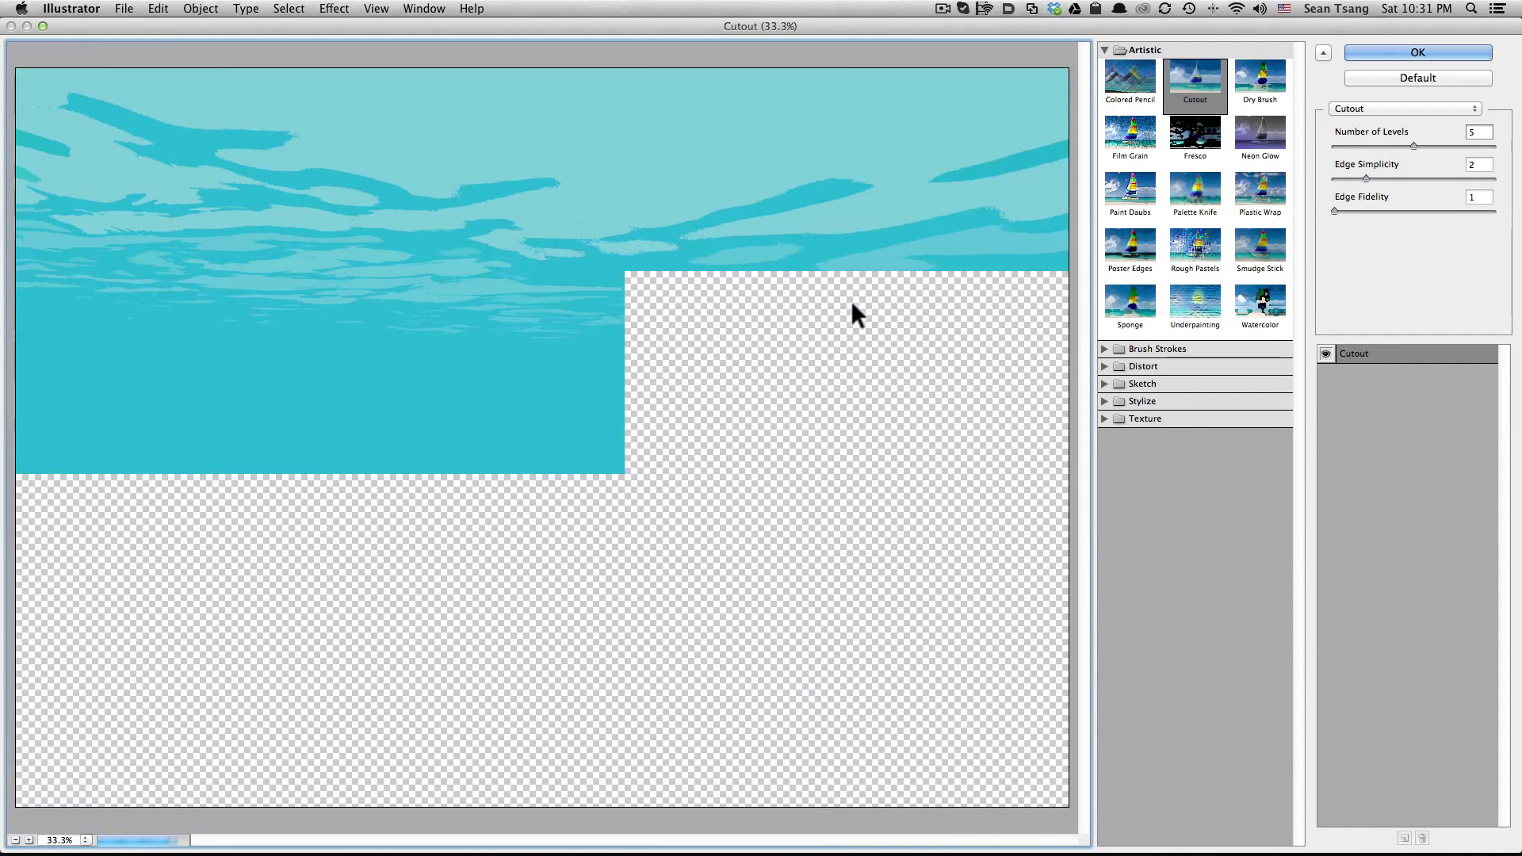
# Browse the Colored Pencil, Dry Brush, Distort, Brush Strokes, Sketch and Texture filters
pyautogui.click(1139, 77)
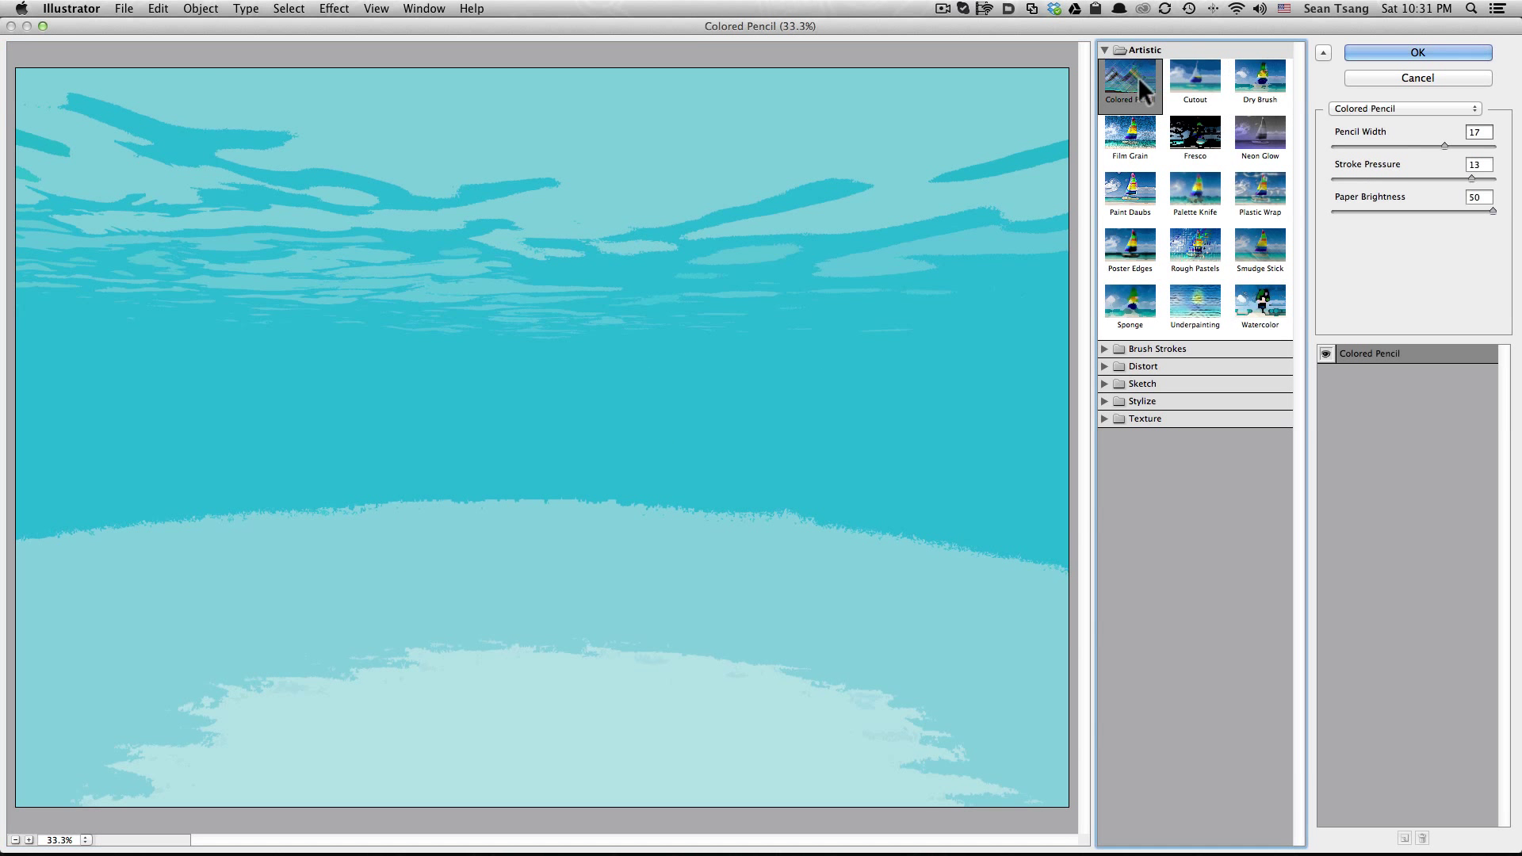
pyautogui.click(1260, 82)
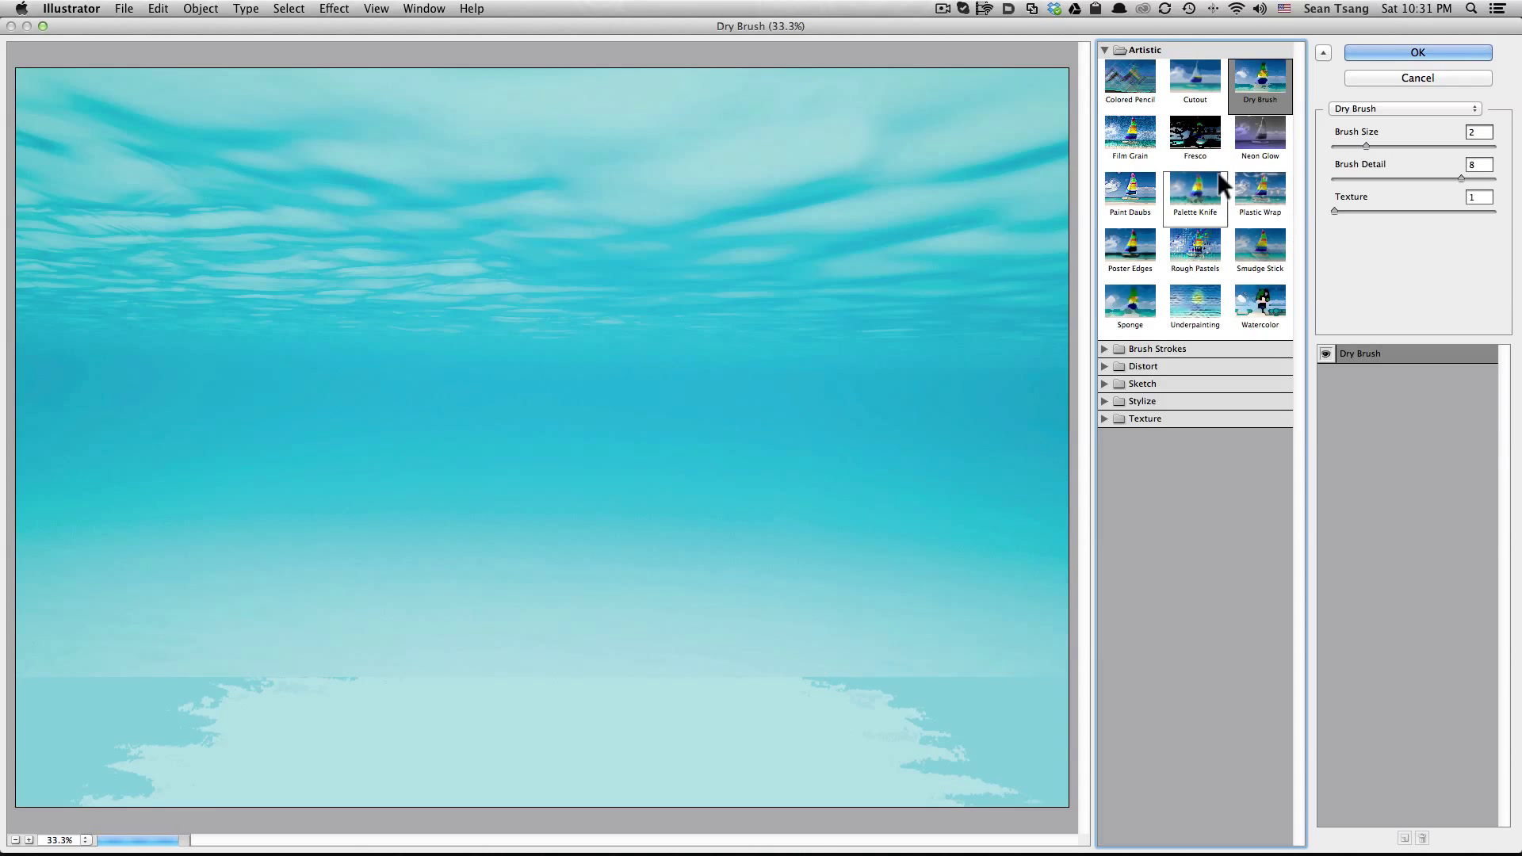
pyautogui.click(1104, 367)
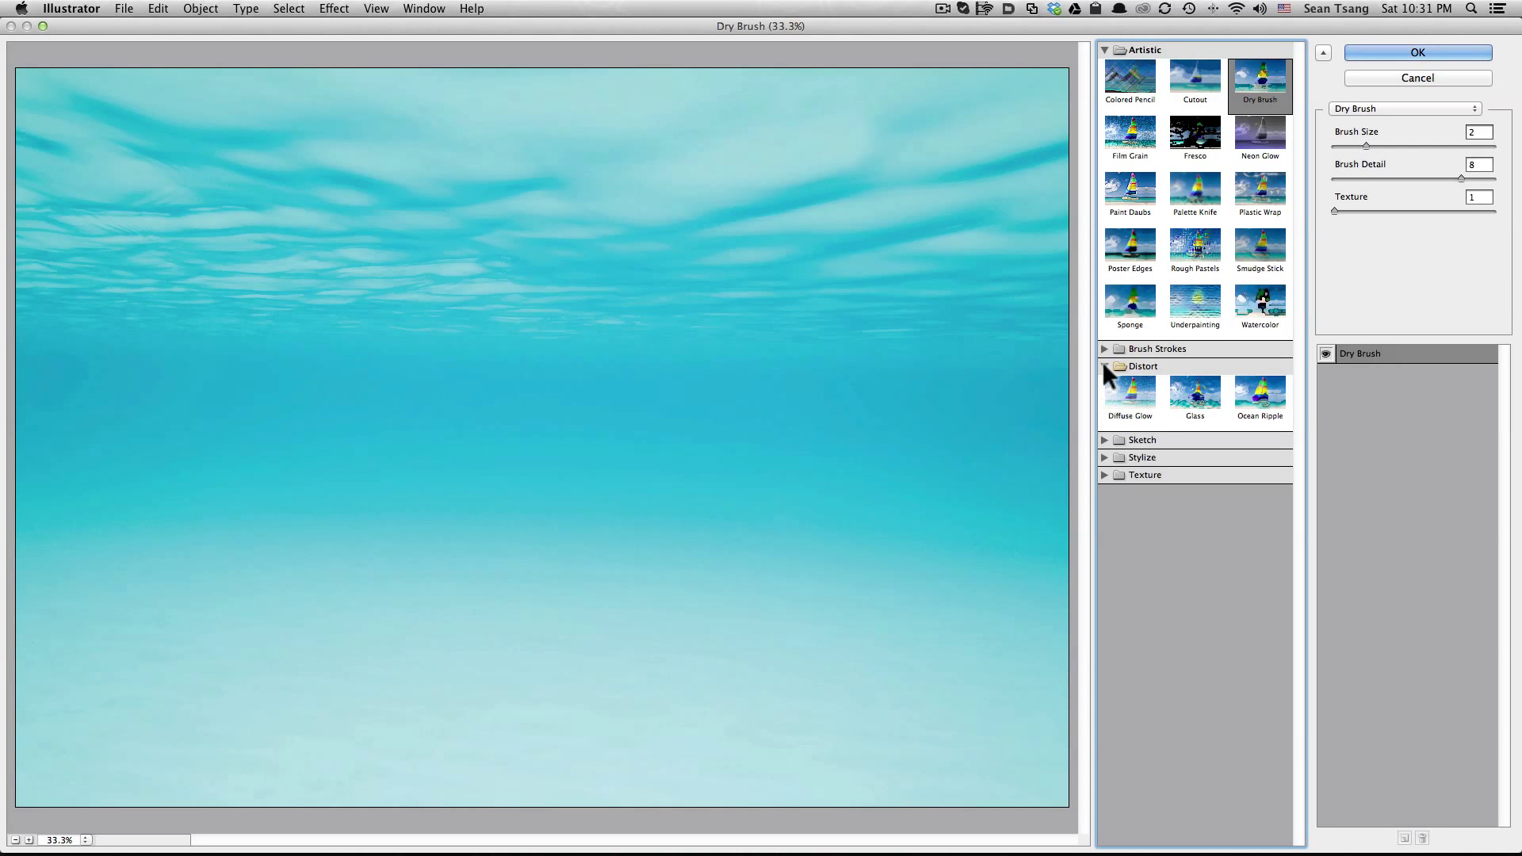
pyautogui.click(1104, 349)
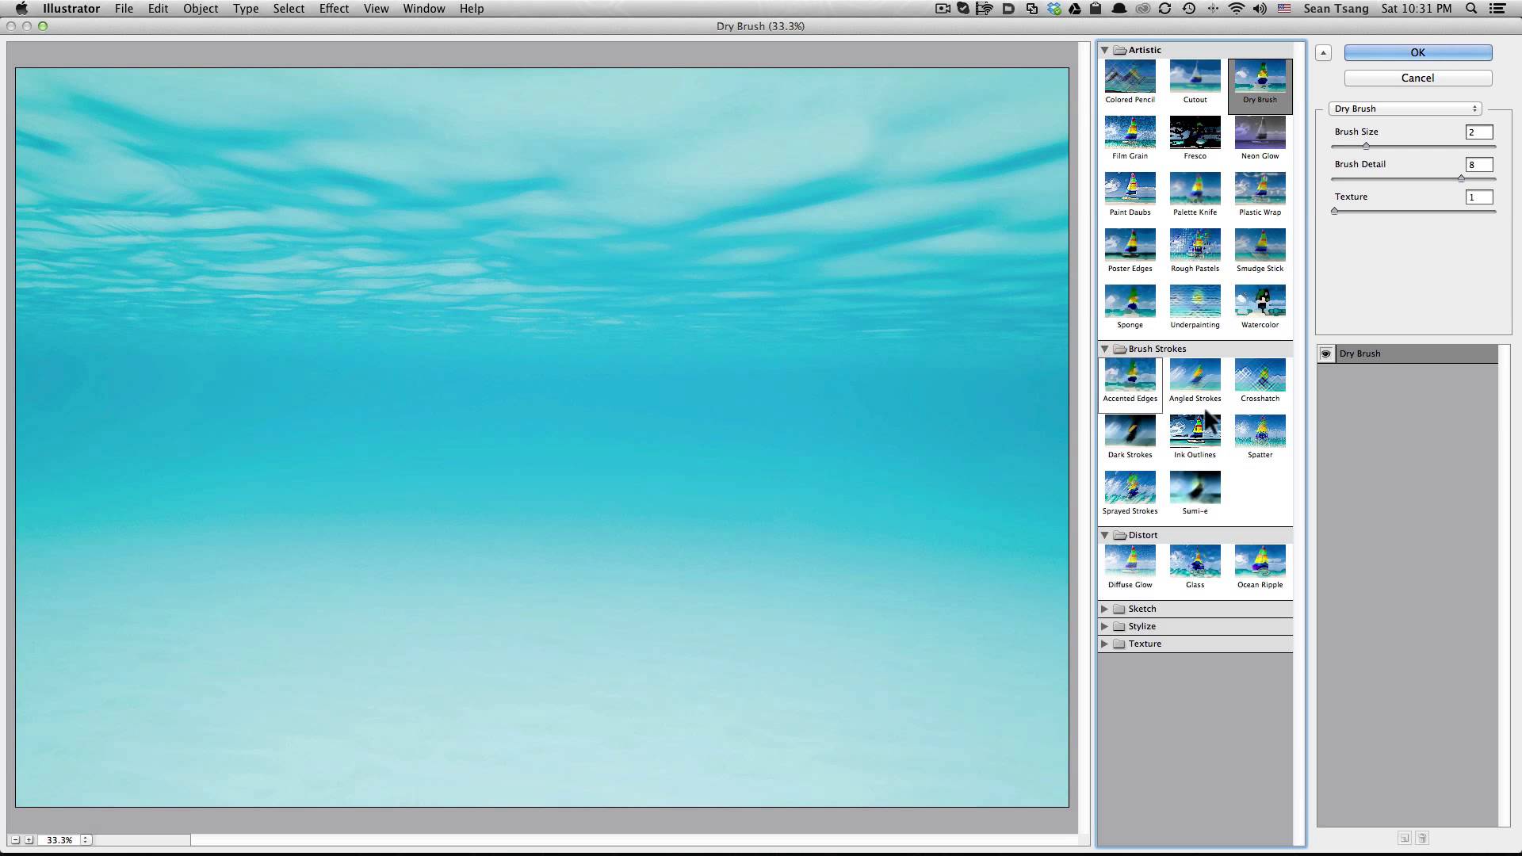
pyautogui.click(1104, 608)
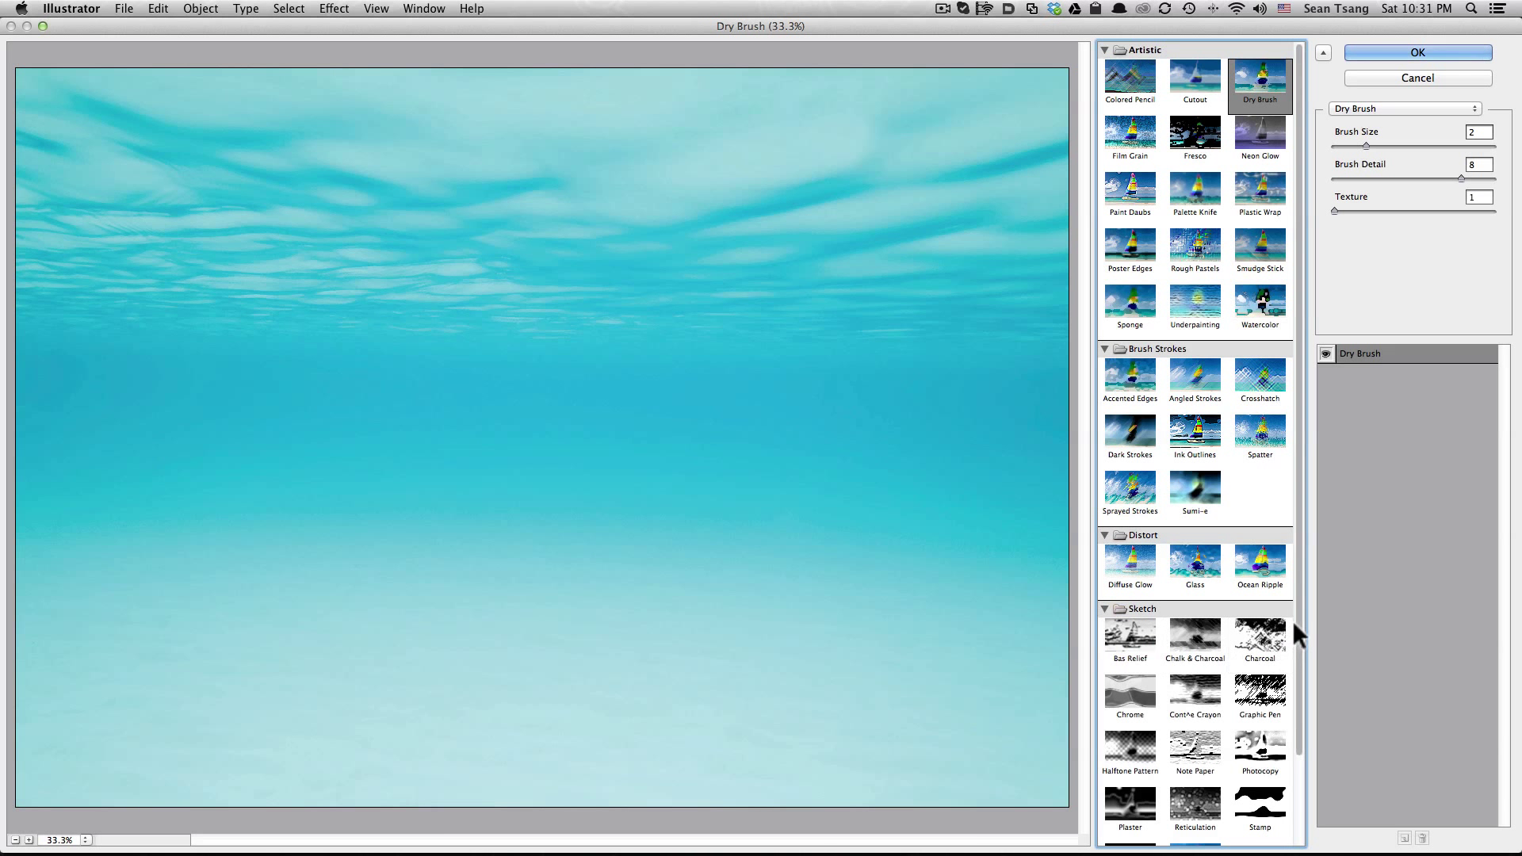
pyautogui.scroll(-1, 1296, 658)
pyautogui.scroll(-3, 1284, 745)
pyautogui.click(1104, 838)
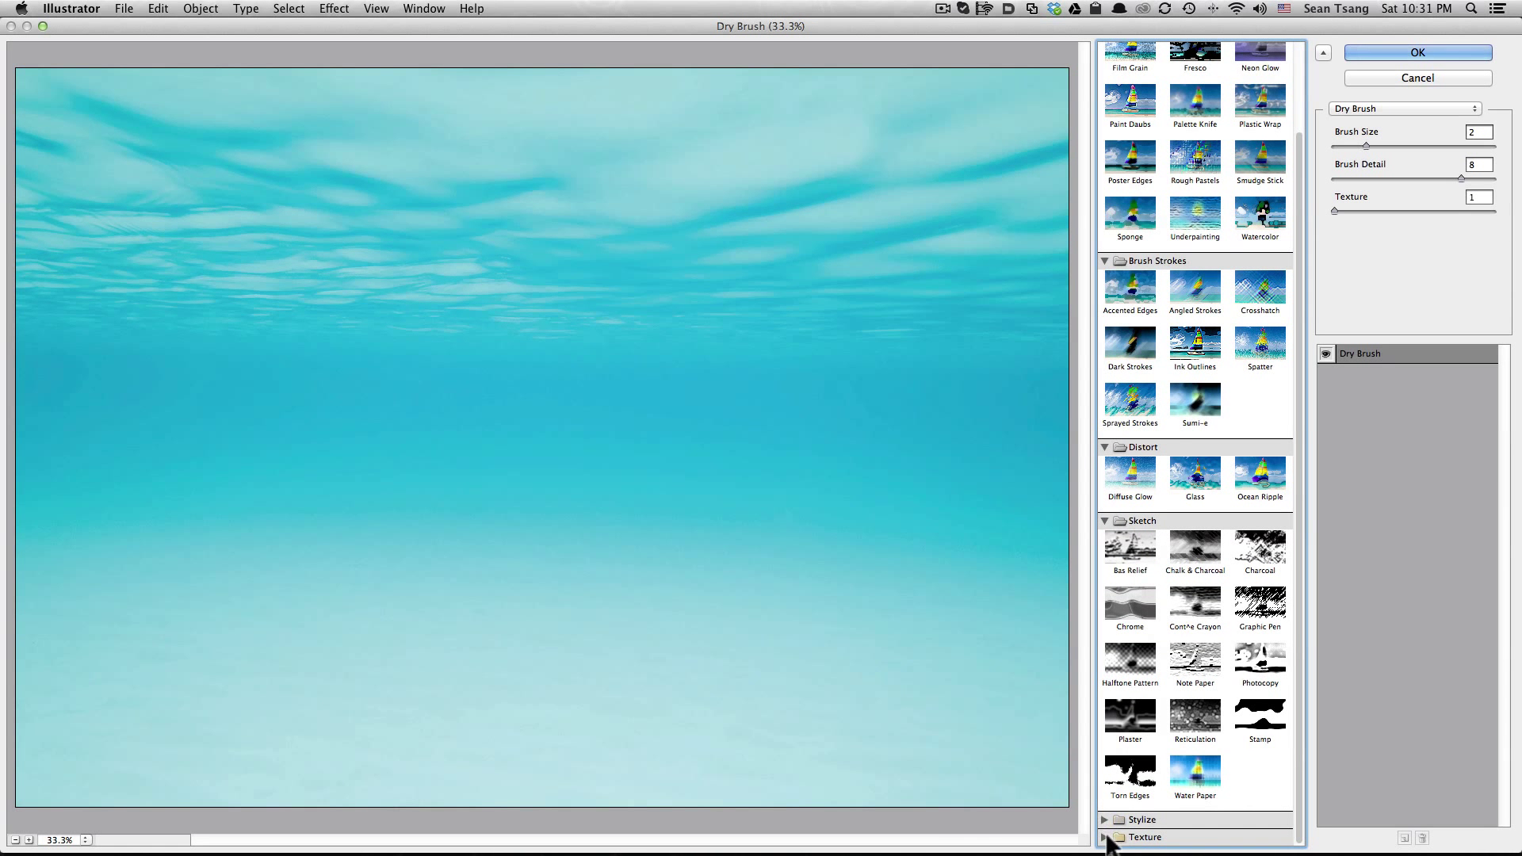
pyautogui.scroll(-5, 1298, 804)
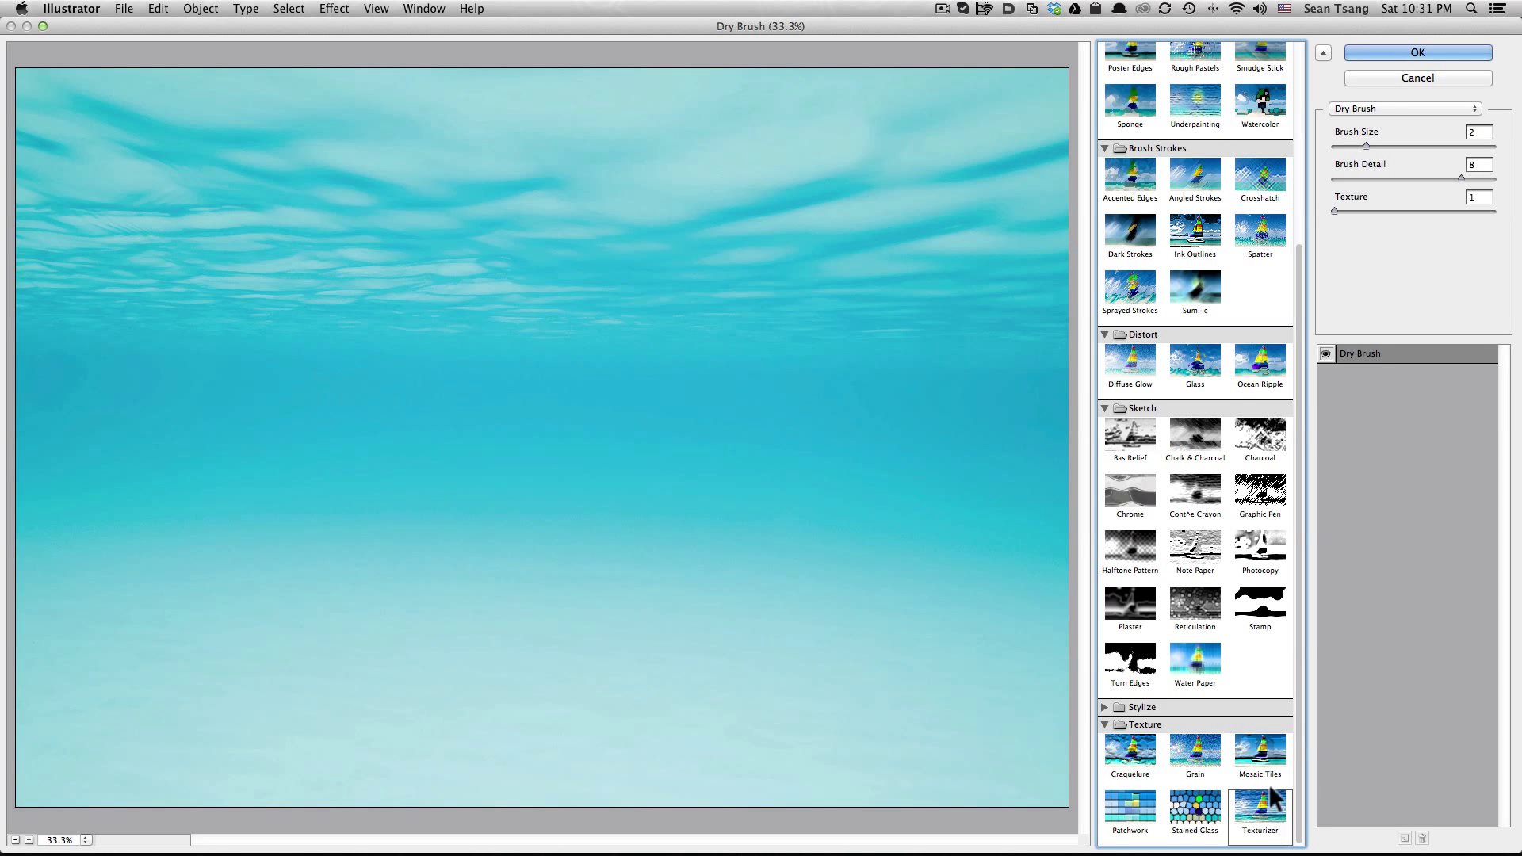
# Preview Grain at intensity 40, then switch the filter to Chrome
pyautogui.click(1197, 754)
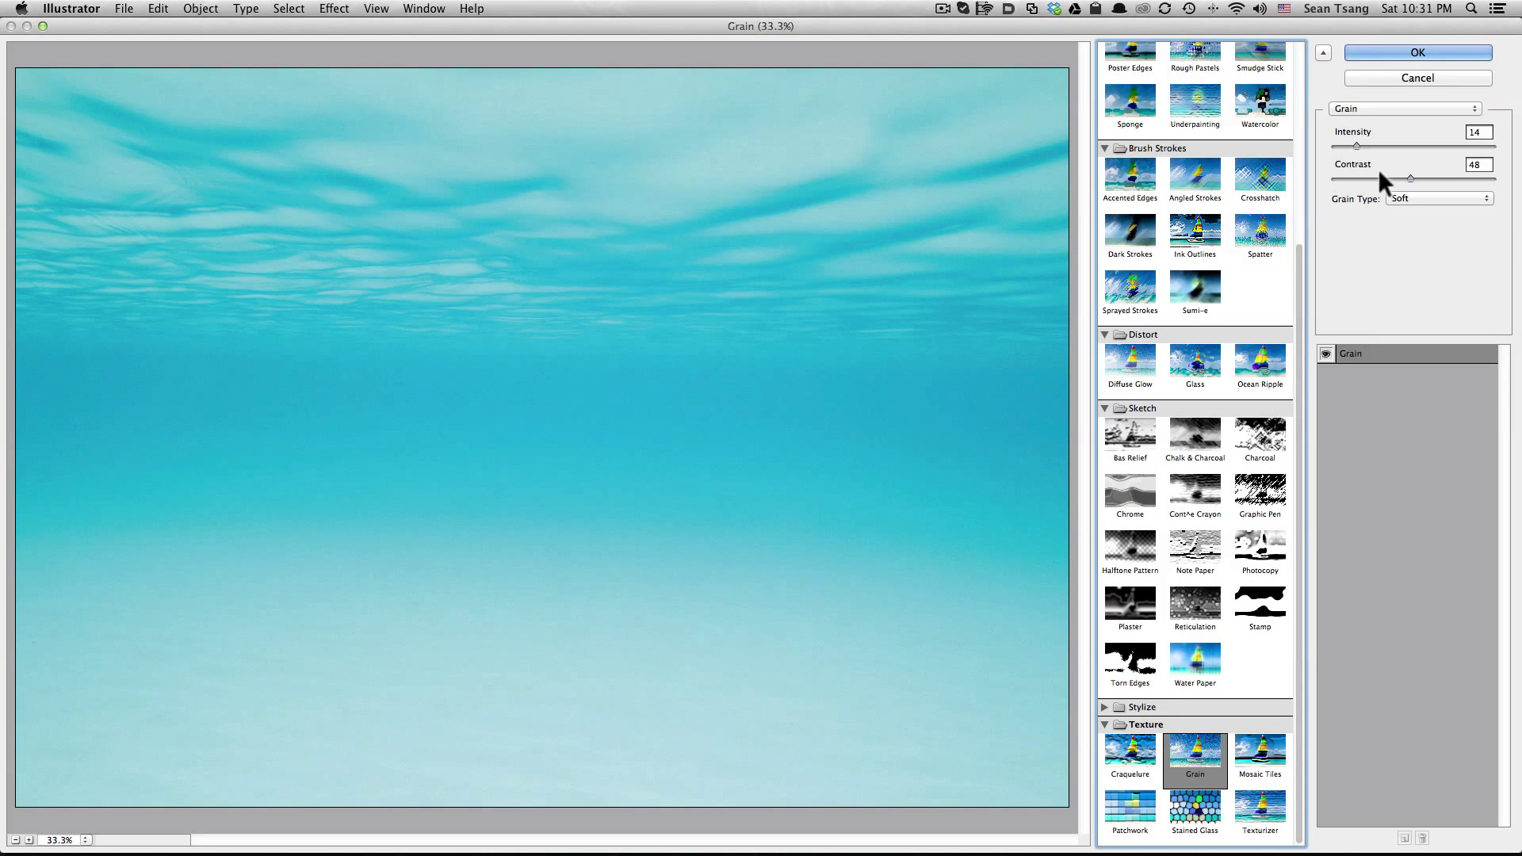
pyautogui.moveTo(1357, 145)
pyautogui.mouseDown()
pyautogui.moveTo(1397, 144)
pyautogui.moveTo(1442, 174)
pyautogui.moveTo(1407, 176)
pyautogui.mouseUp()
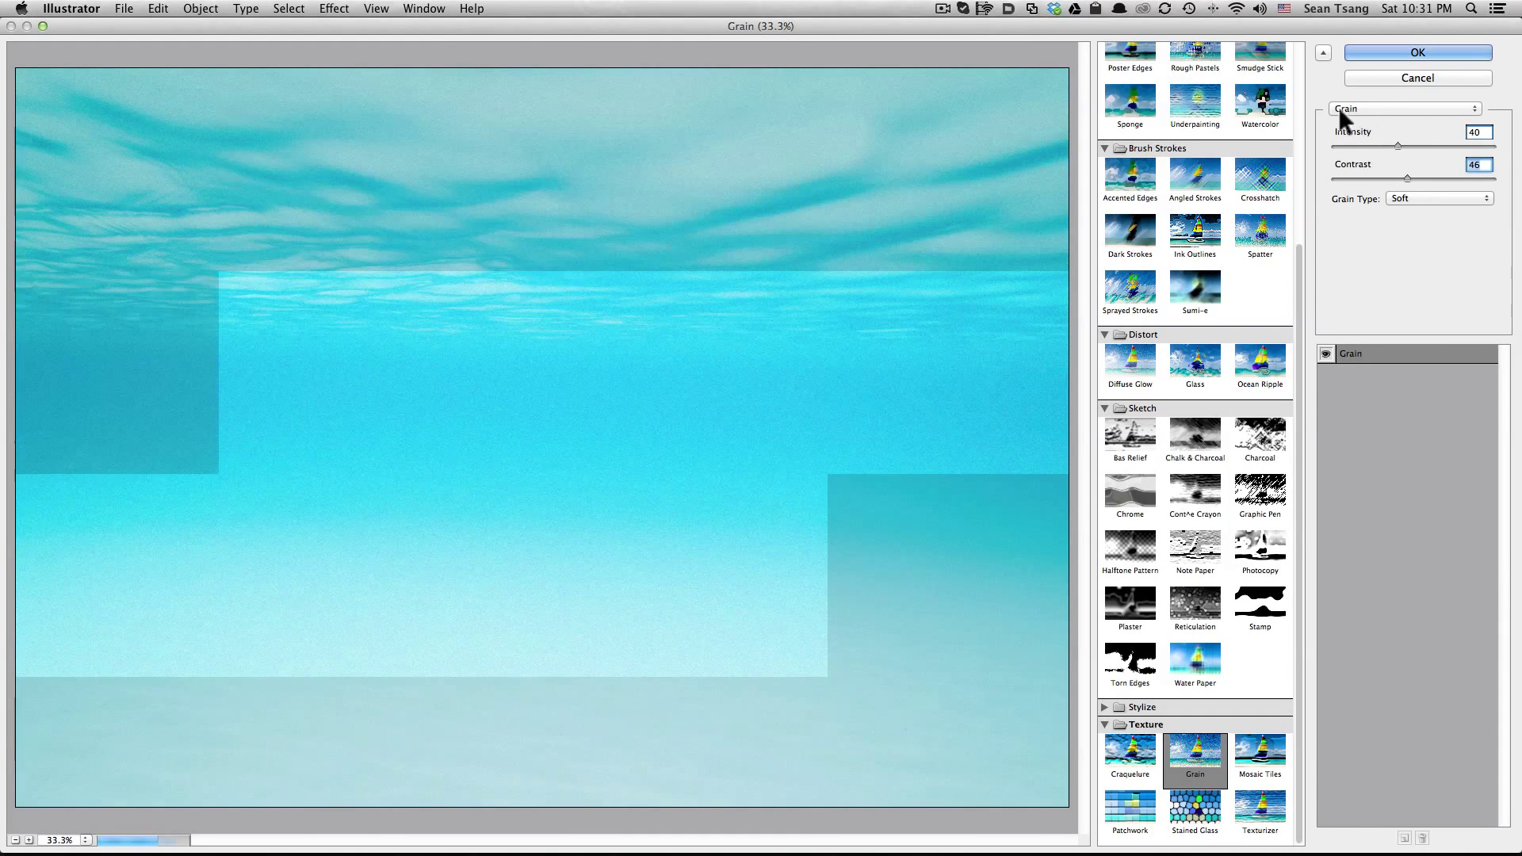
pyautogui.click(1376, 111)
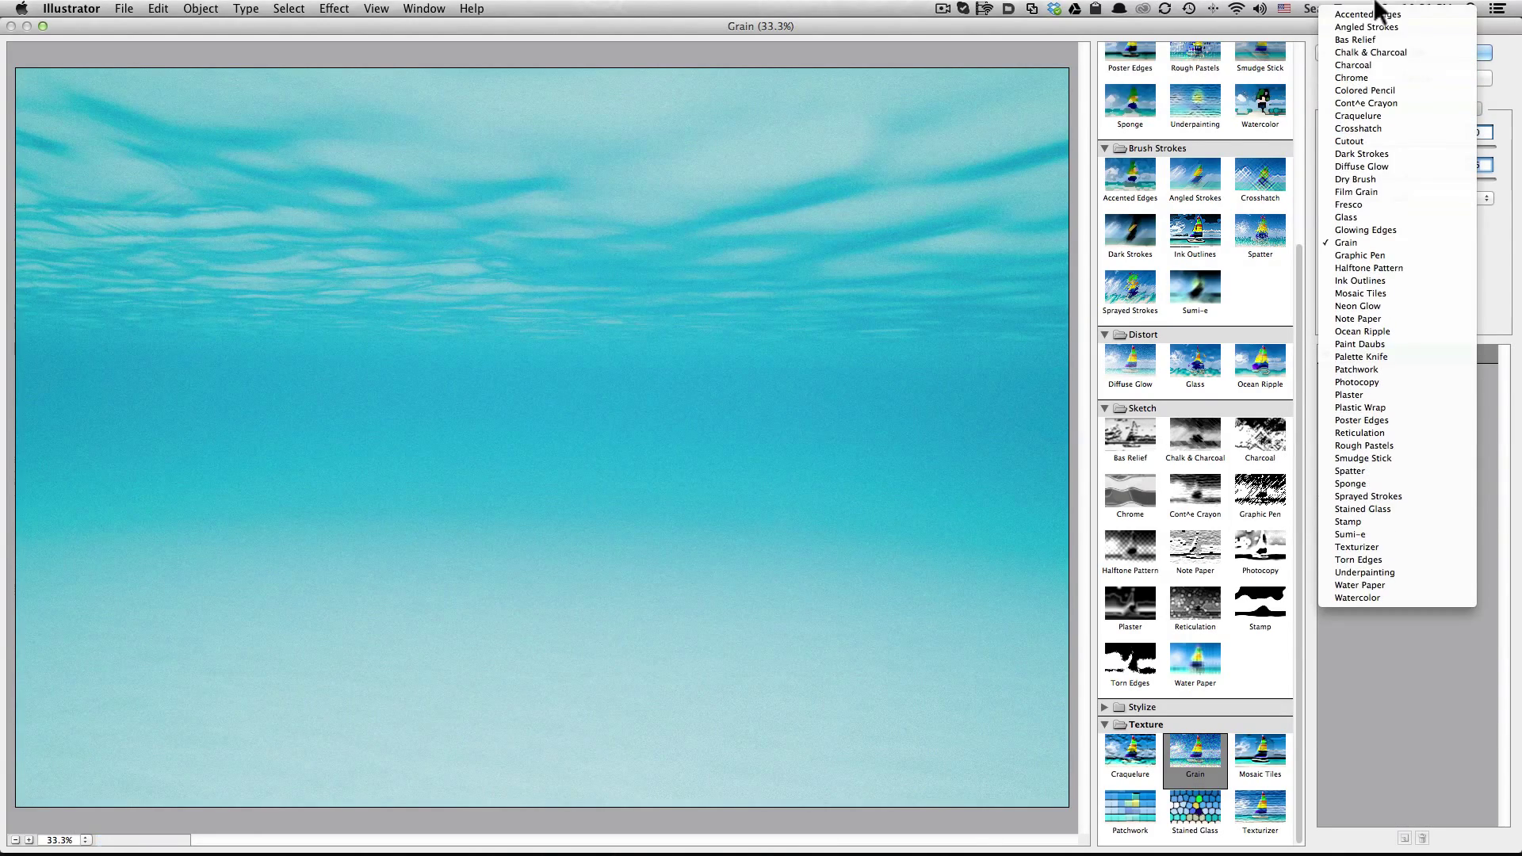
pyautogui.click(1379, 77)
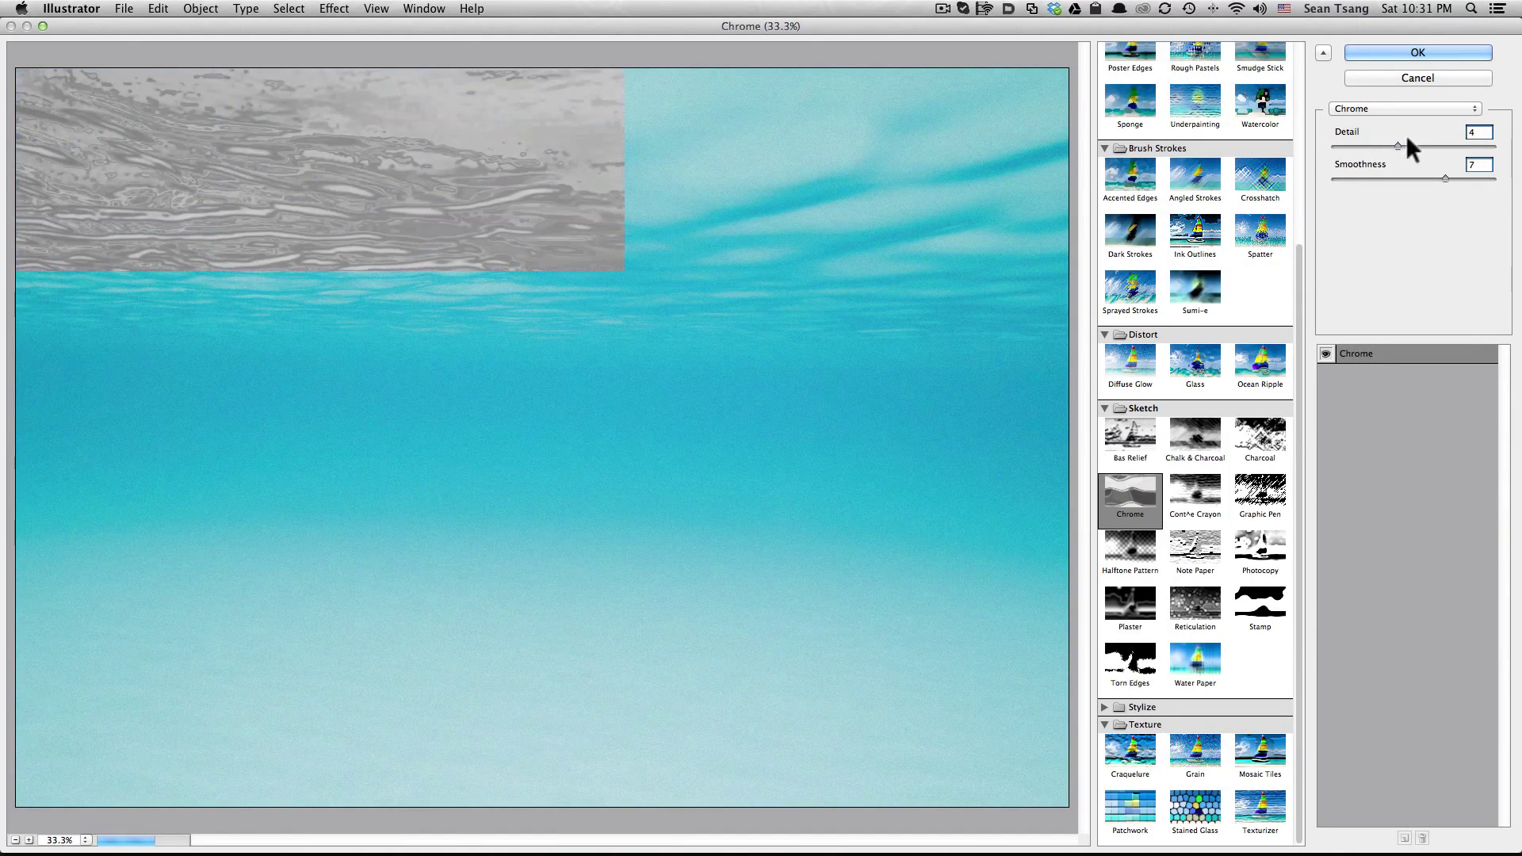
# Close the Effect Gallery without applying any filter and deselect the photo
pyautogui.click(1387, 107)
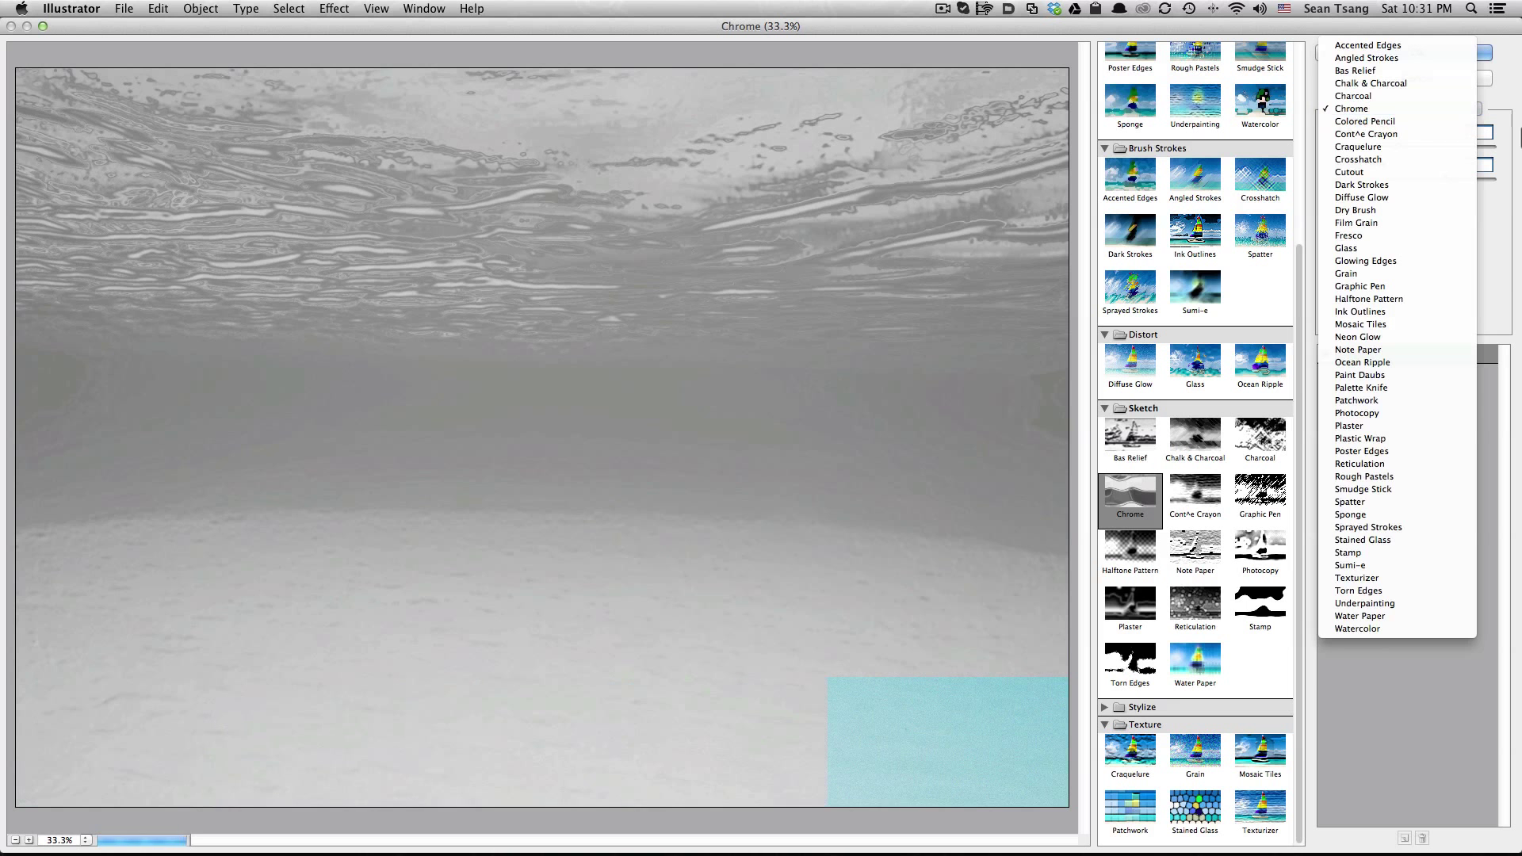
pyautogui.click(1506, 245)
pyautogui.click(1414, 76)
pyautogui.click(828, 127)
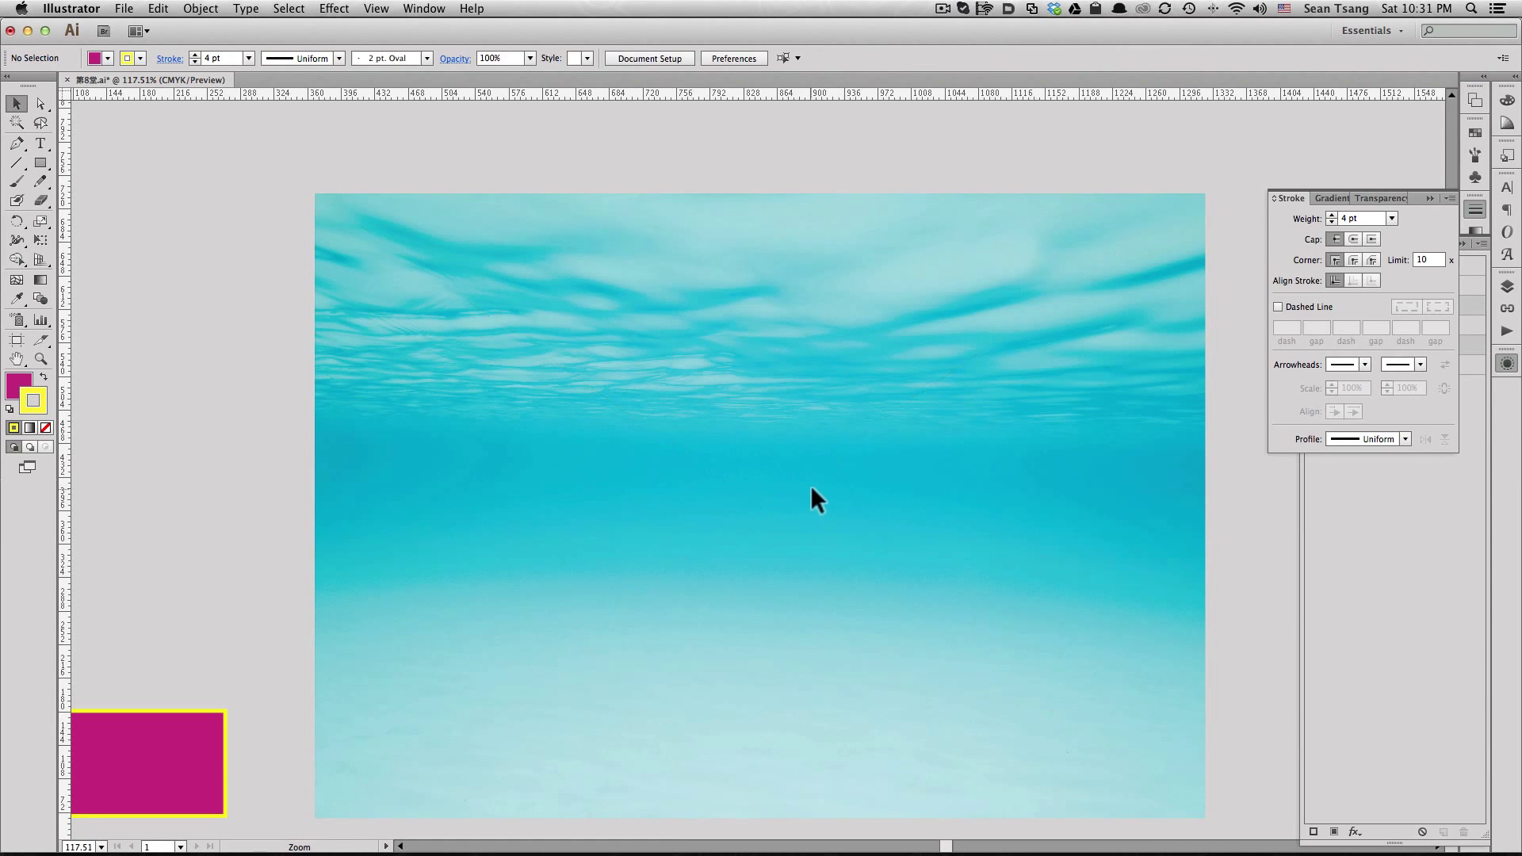
# Zoom to 100%, show the underwater photo's Appearance panel, then delete the photo
pyautogui.press('super+1')
pyautogui.scroll(-3, 793, 499)
pyautogui.hscroll(-5, 793, 499)
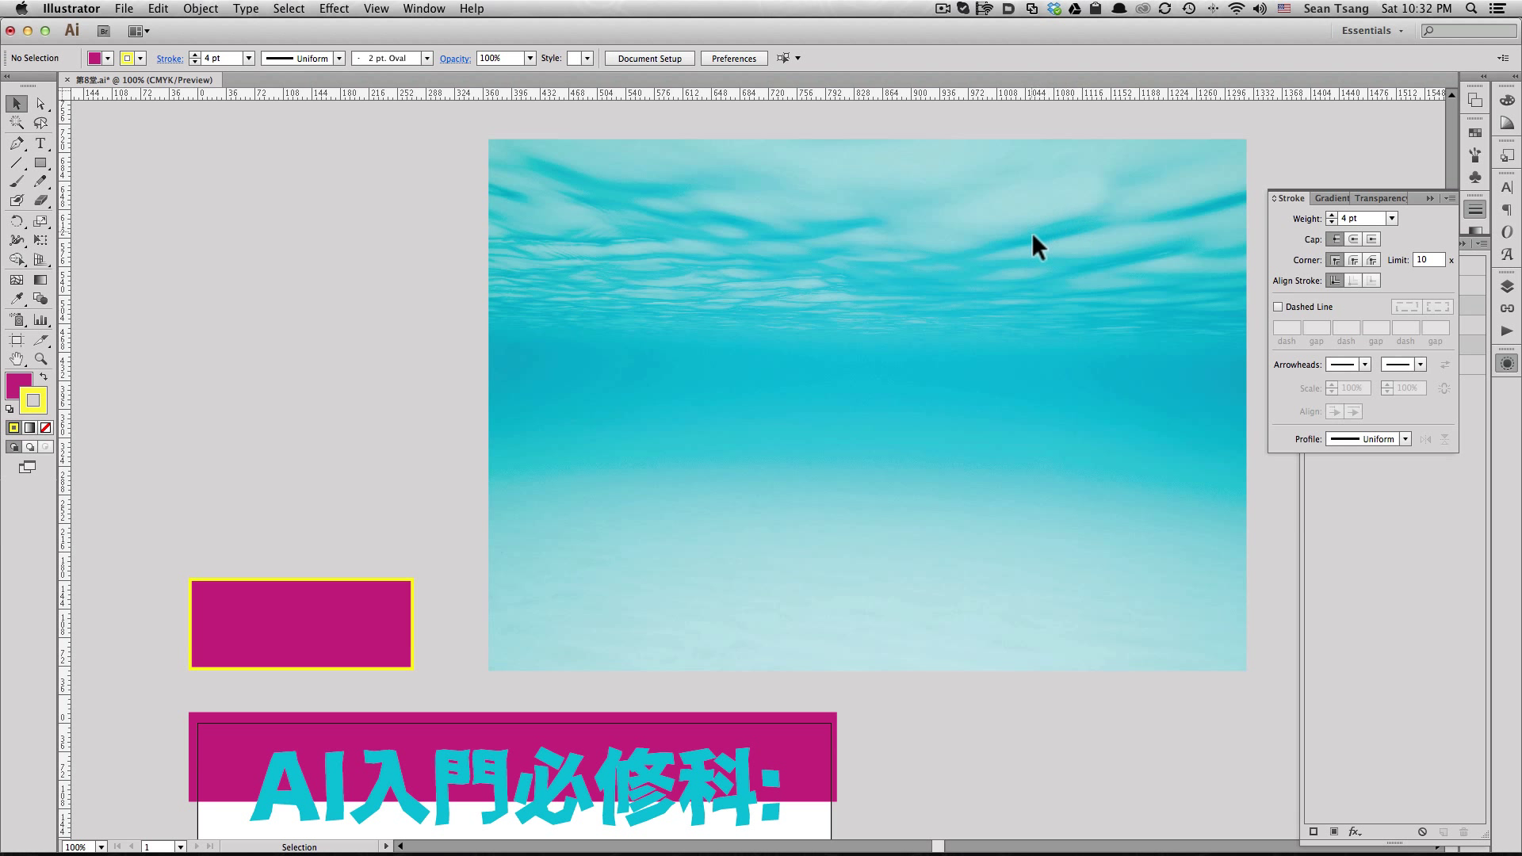
pyautogui.click(1129, 252)
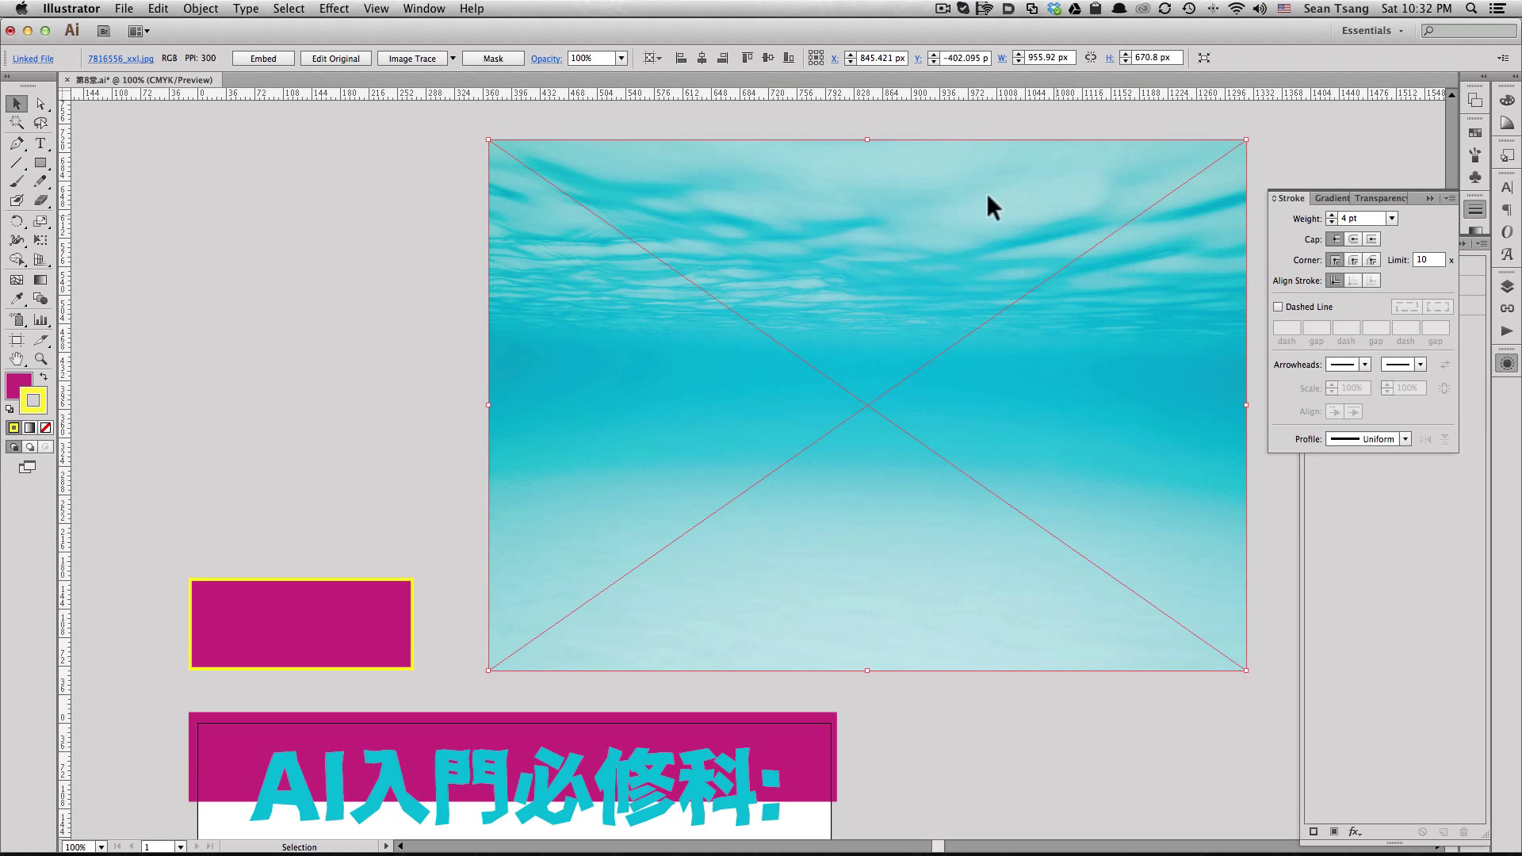
pyautogui.click(1507, 362)
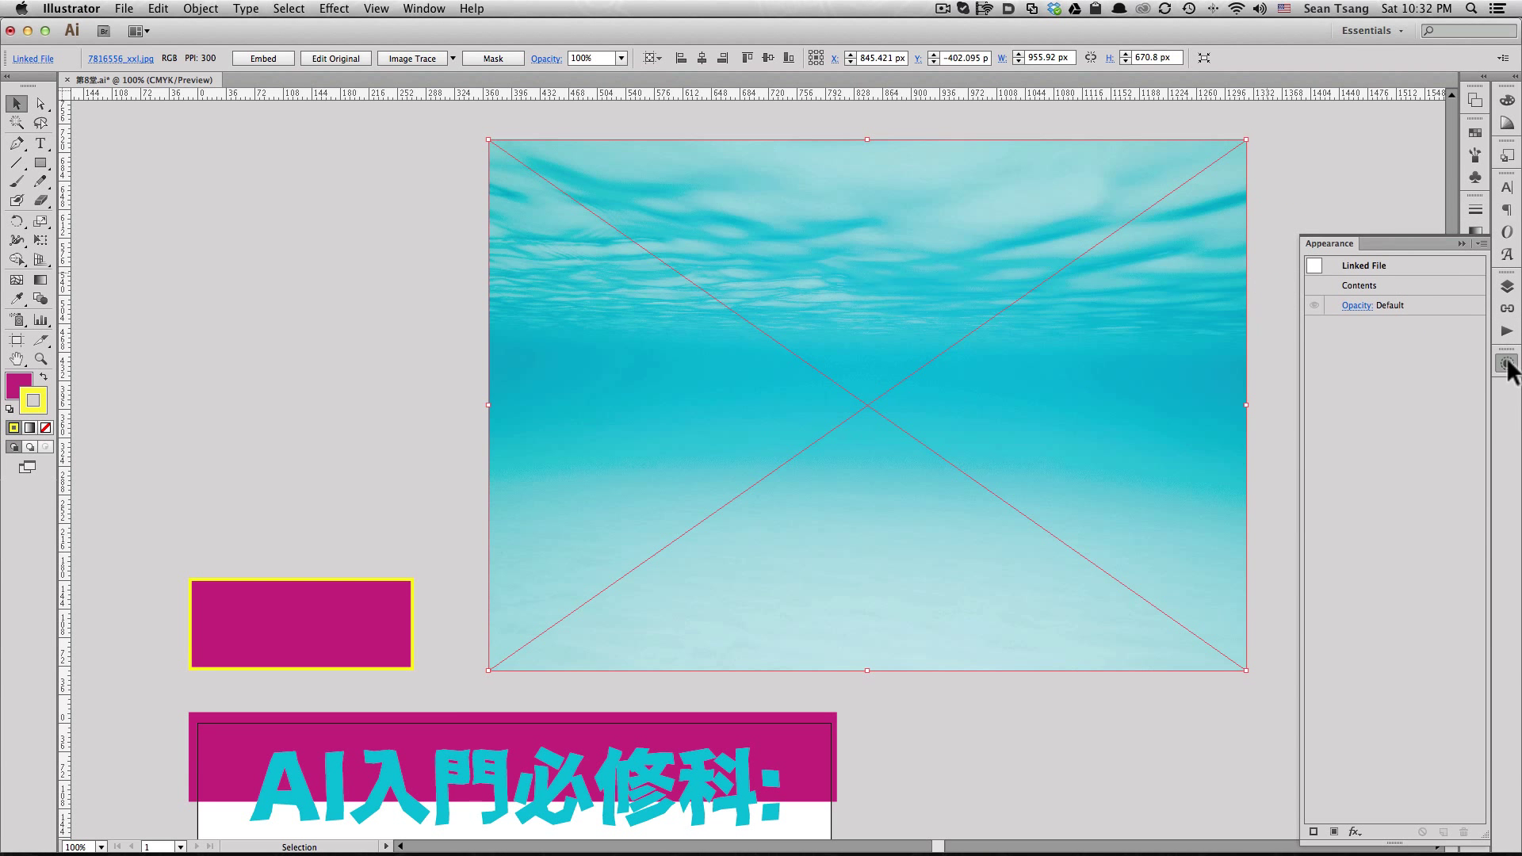
pyautogui.scroll(-10, 883, 363)
pyautogui.hscroll(-6, 884, 363)
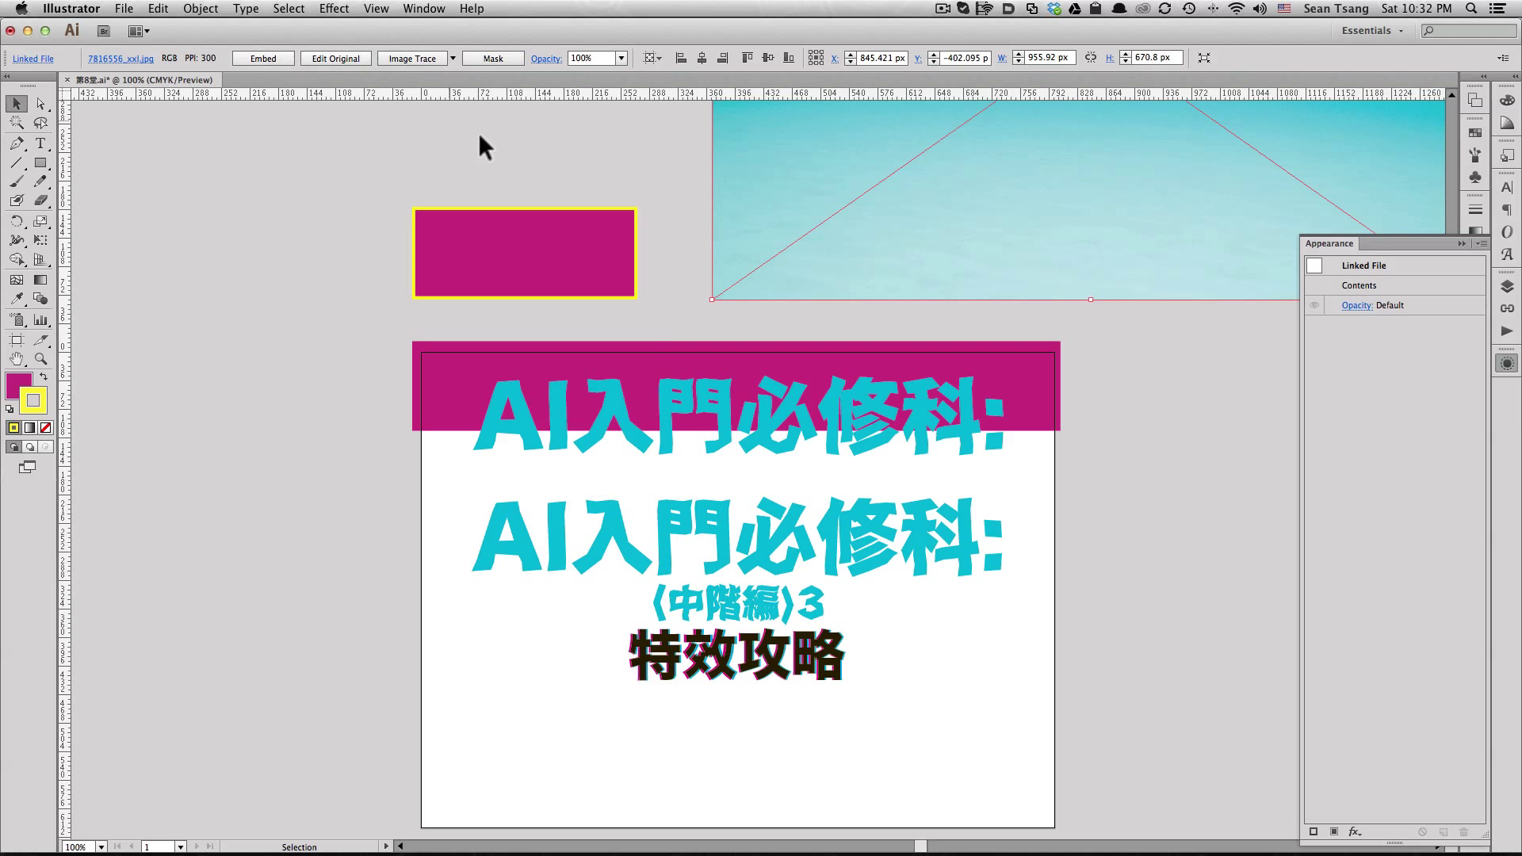
pyautogui.press('Delete')
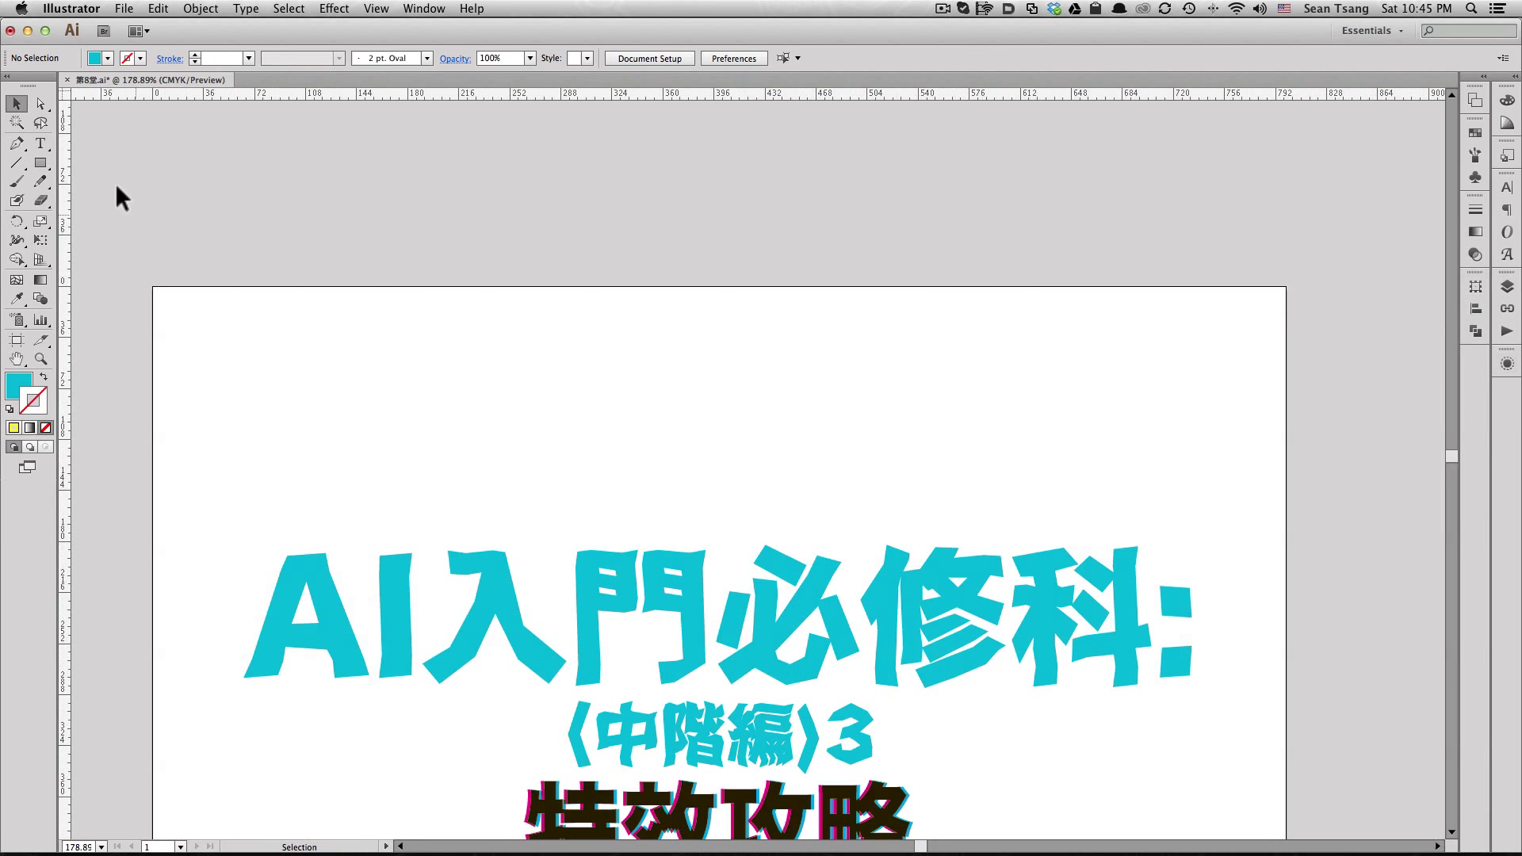
# Draw a cyan square above the artboard and preview a 3D Extrude & Bevel on it
pyautogui.click(40, 163)
pyautogui.moveTo(373, 228); pyautogui.dragTo(618, 460)
pyautogui.press('v')
pyautogui.click(333, 9)
pyautogui.moveTo(345, 107)
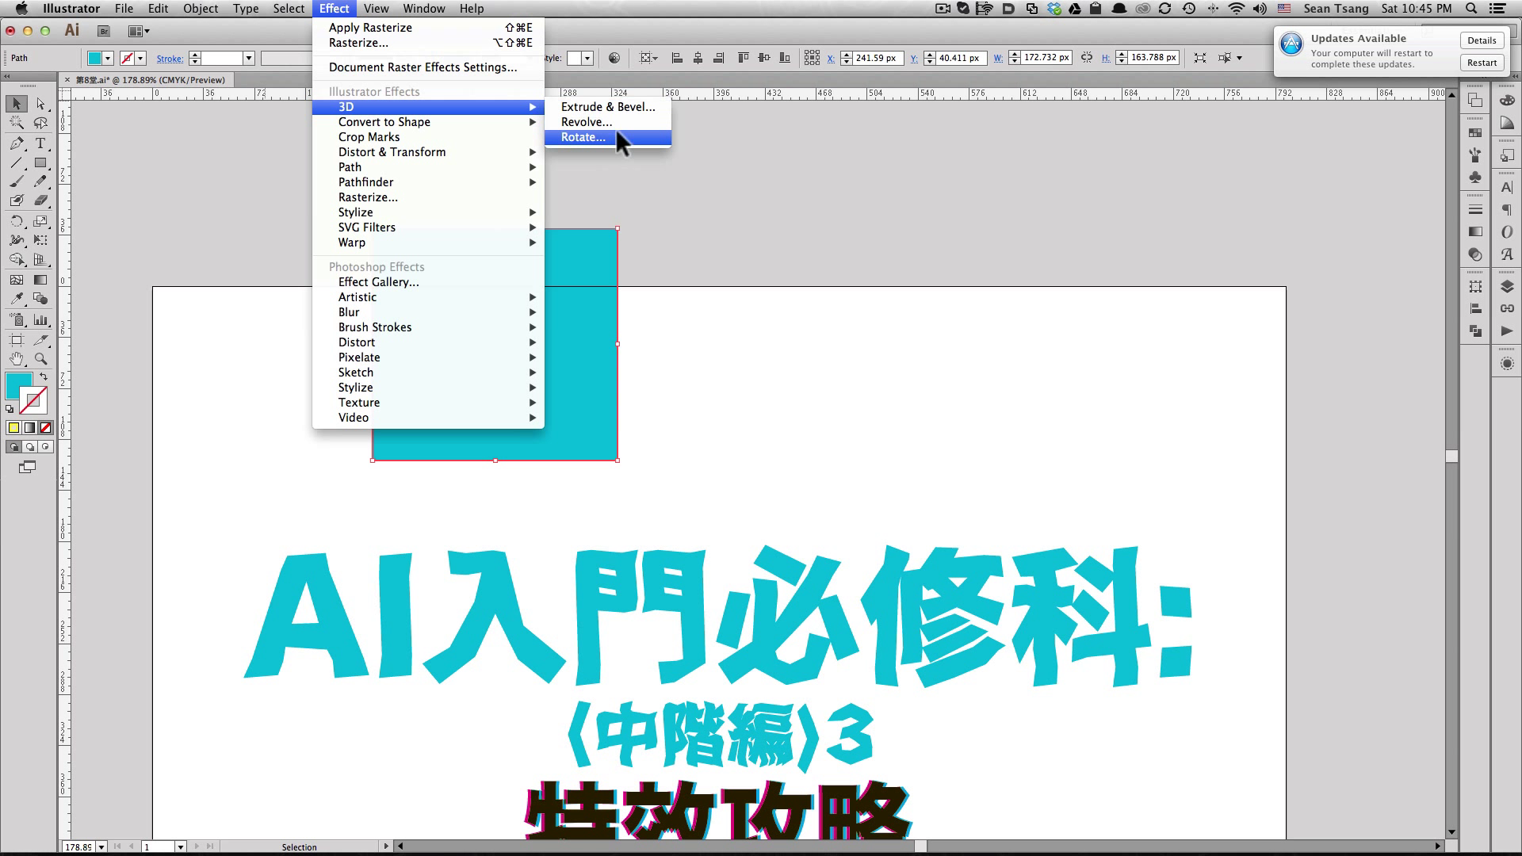
pyautogui.click(644, 106)
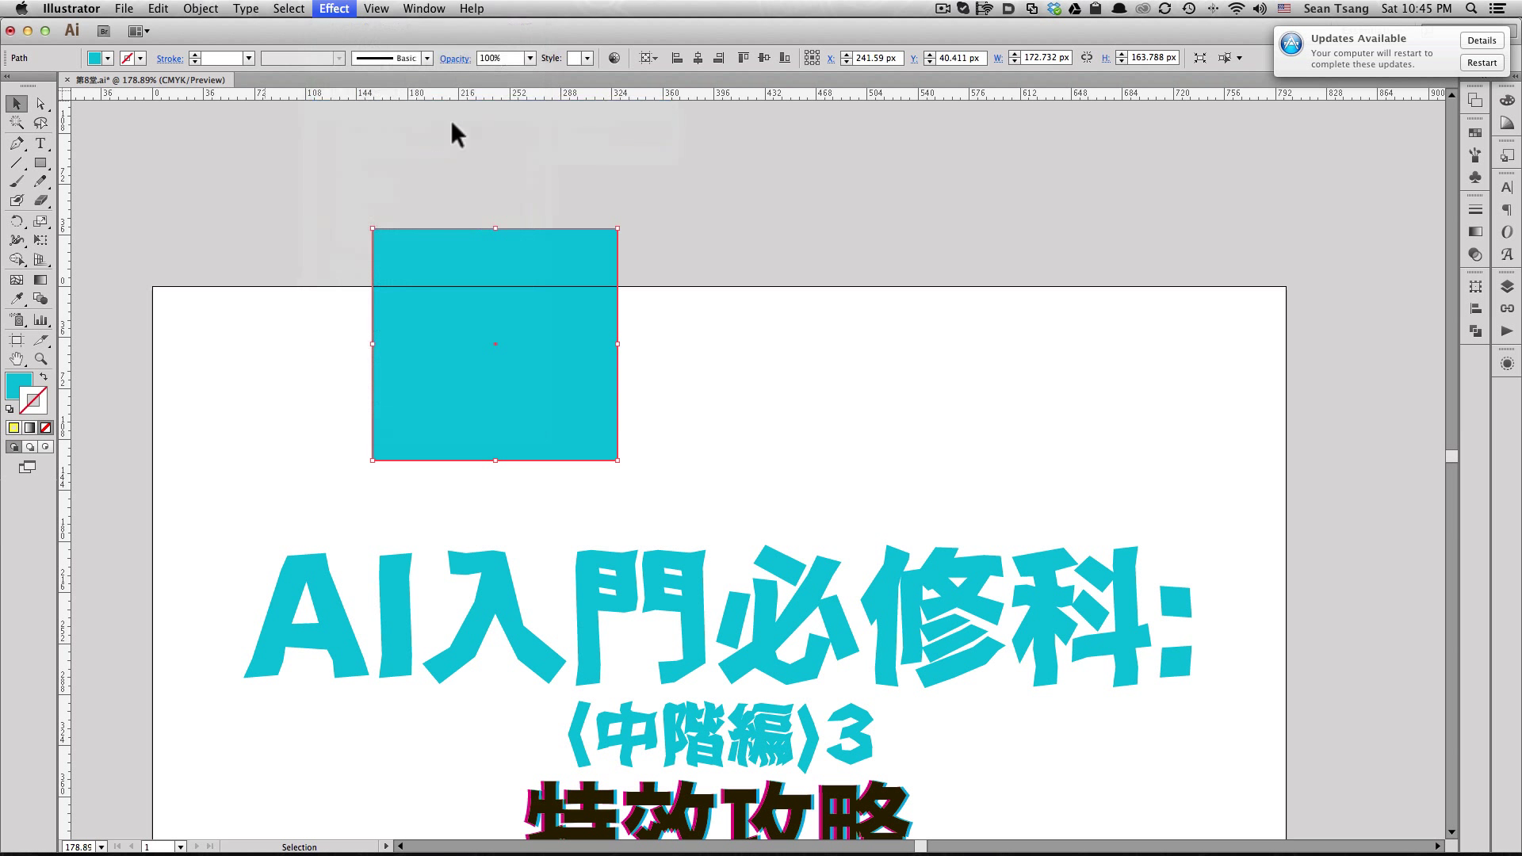
pyautogui.click(1099, 617)
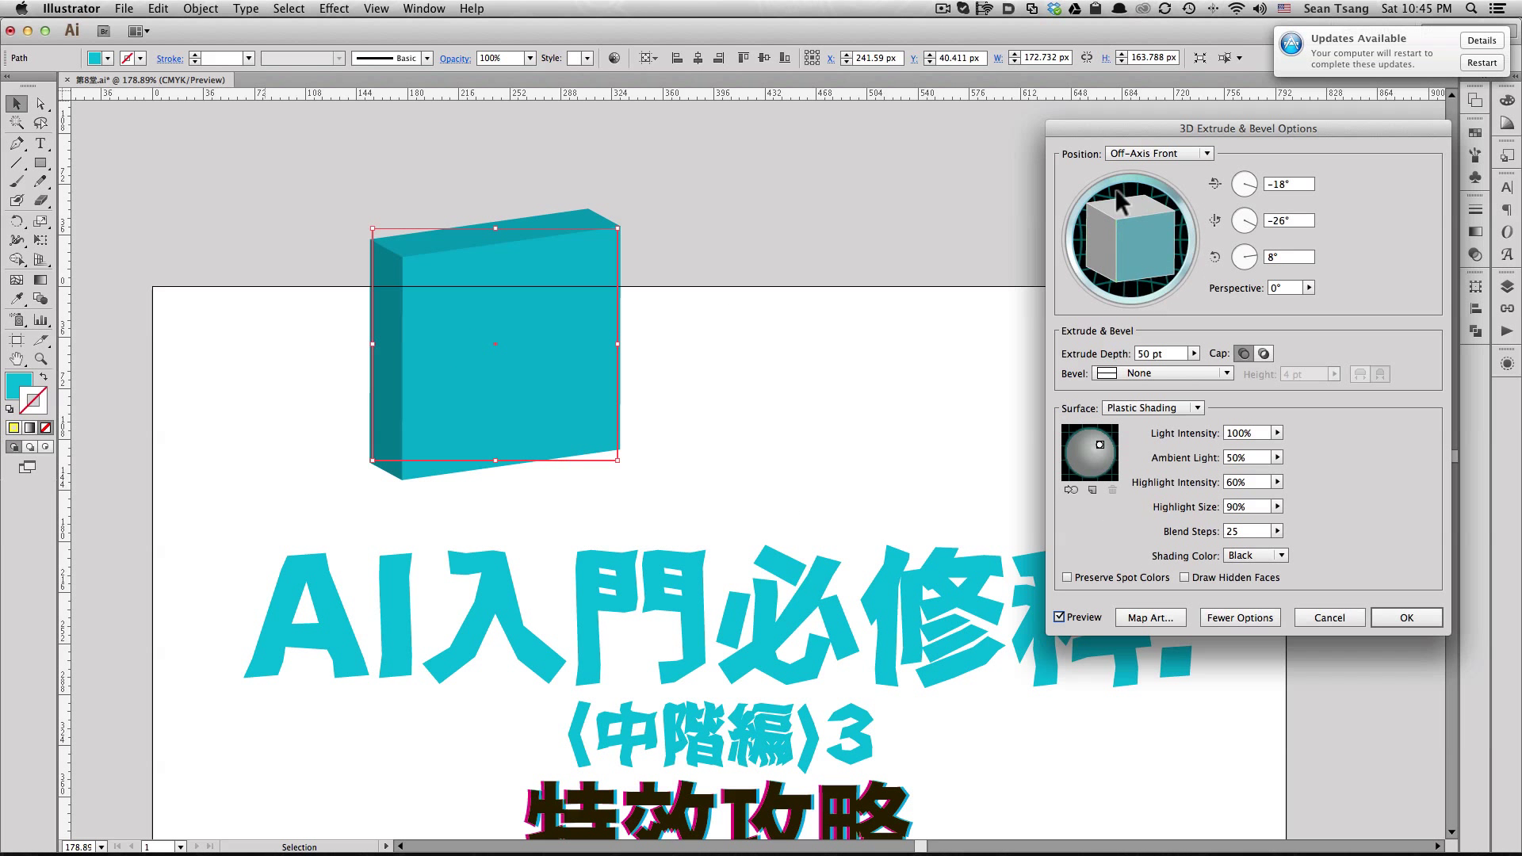
# Rotate the 3D box to -13°, 26°, -4° with 55° perspective
pyautogui.moveTo(1189, 131); pyautogui.dragTo(885, 114)
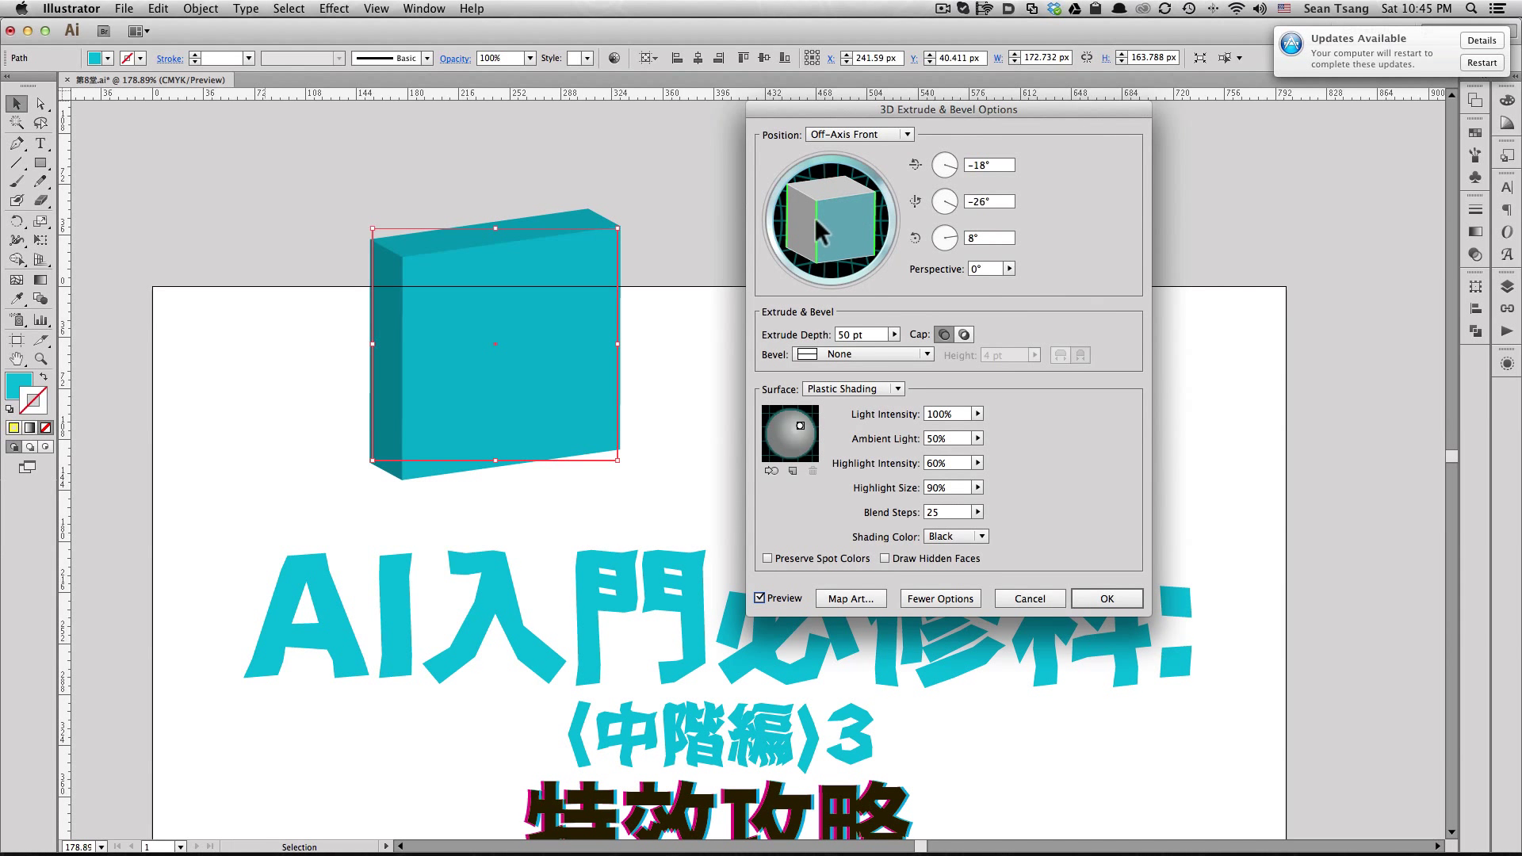
pyautogui.moveTo(831, 234)
pyautogui.mouseDown()
pyautogui.moveTo(829, 250)
pyautogui.moveTo(818, 208)
pyautogui.moveTo(861, 194)
pyautogui.moveTo(812, 184)
pyautogui.moveTo(806, 258)
pyautogui.mouseUp()
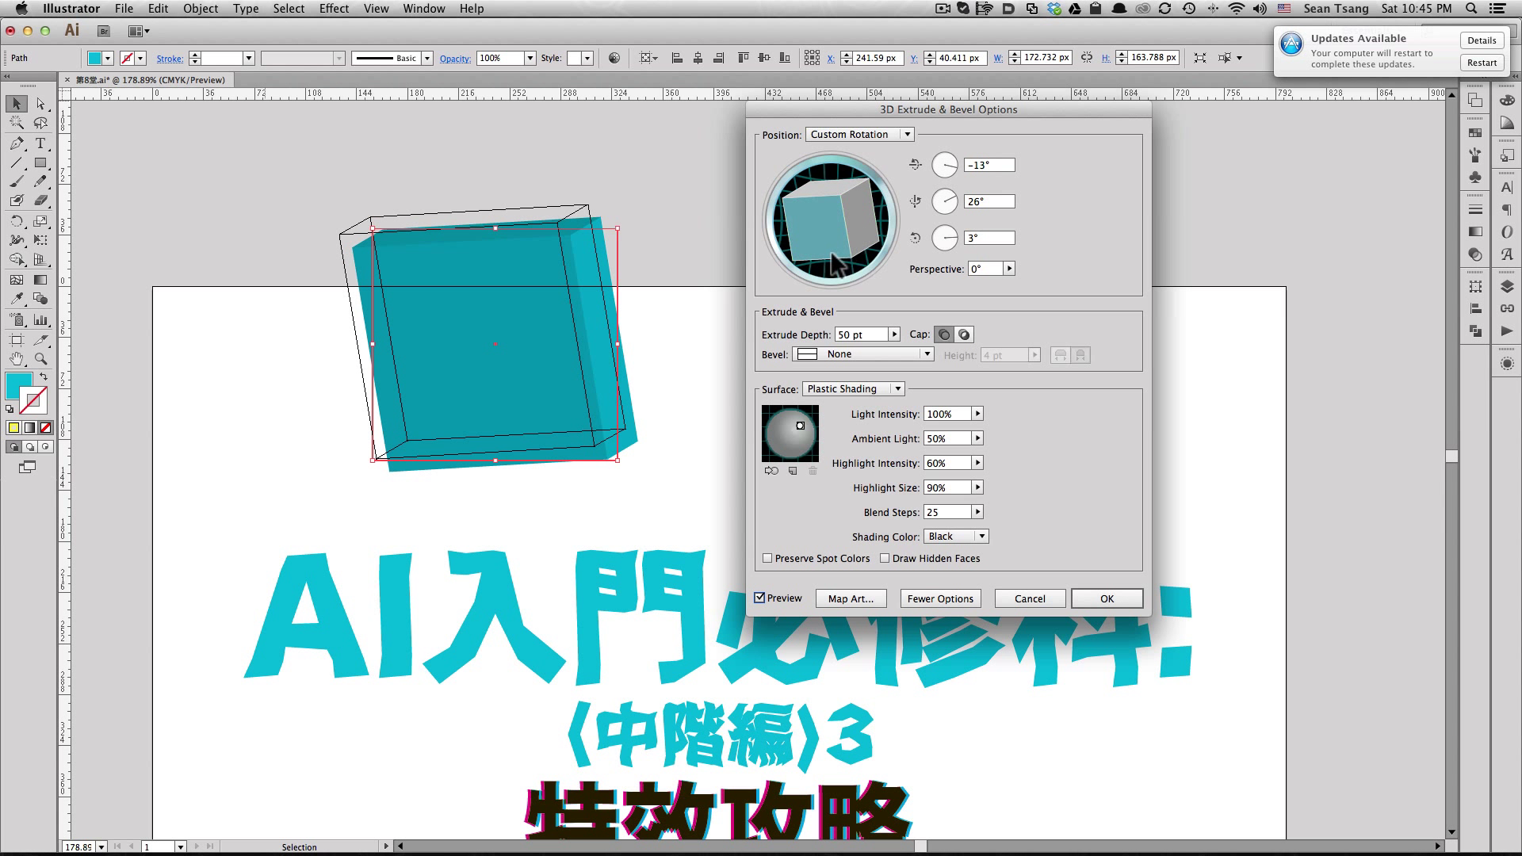
pyautogui.moveTo(885, 188); pyautogui.dragTo(888, 194)
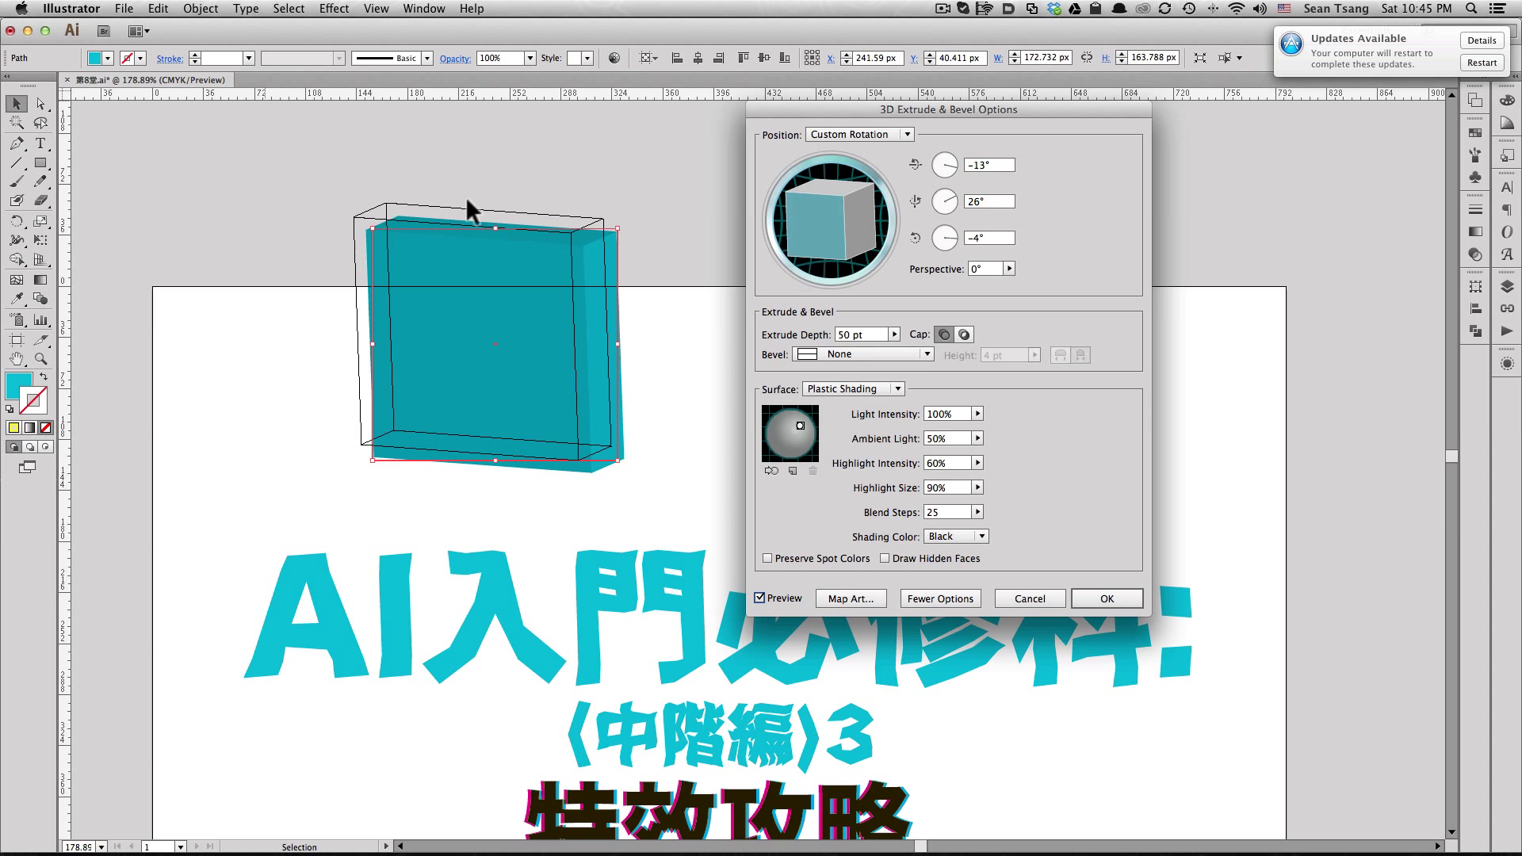
pyautogui.click(1009, 269)
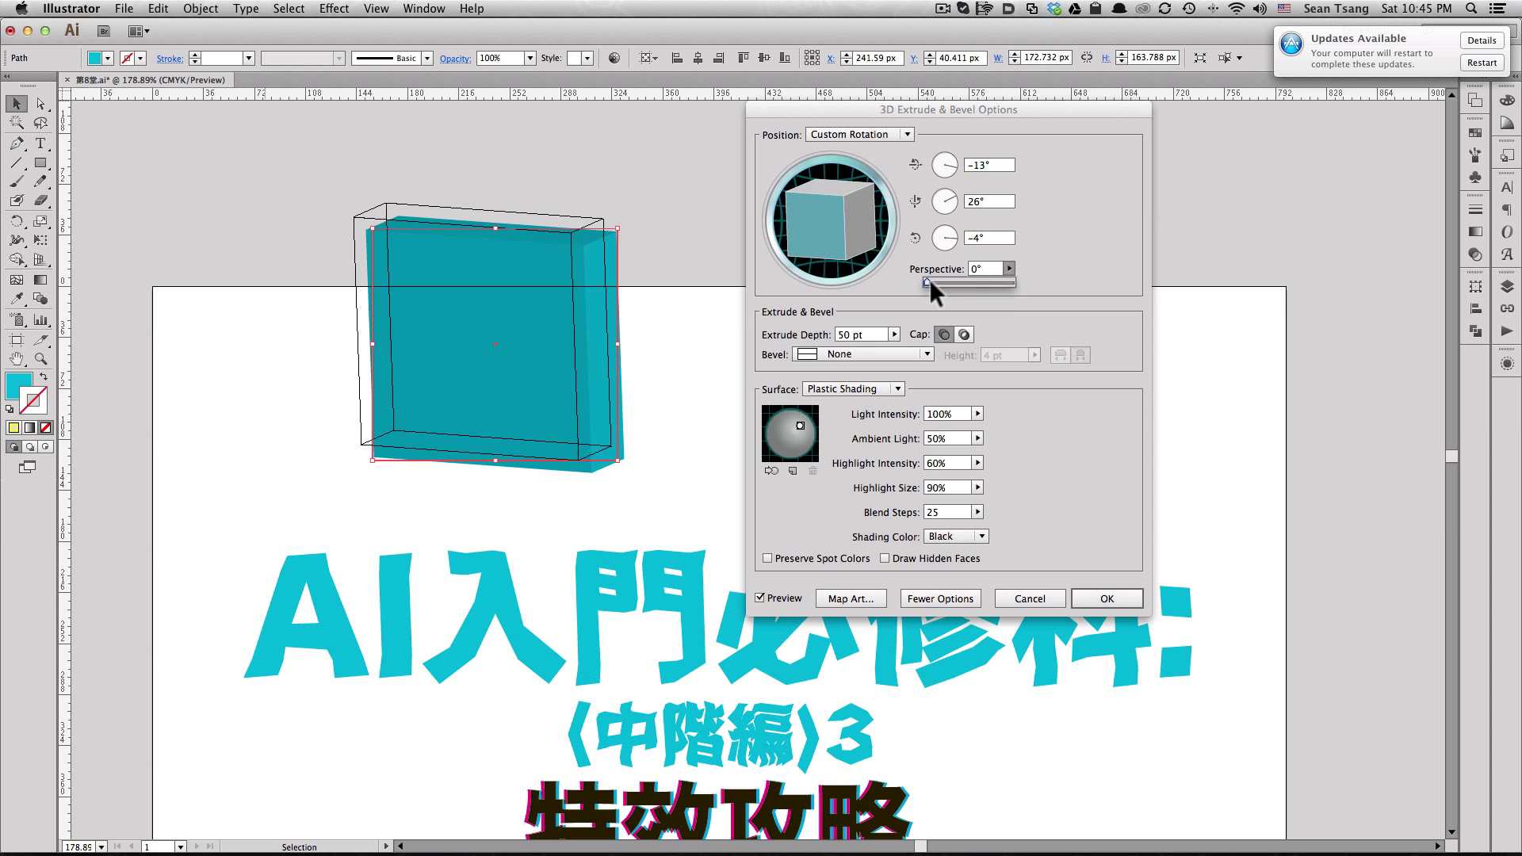
pyautogui.moveTo(935, 278); pyautogui.dragTo(977, 339)
pyautogui.moveTo(978, 286); pyautogui.dragTo(976, 283)
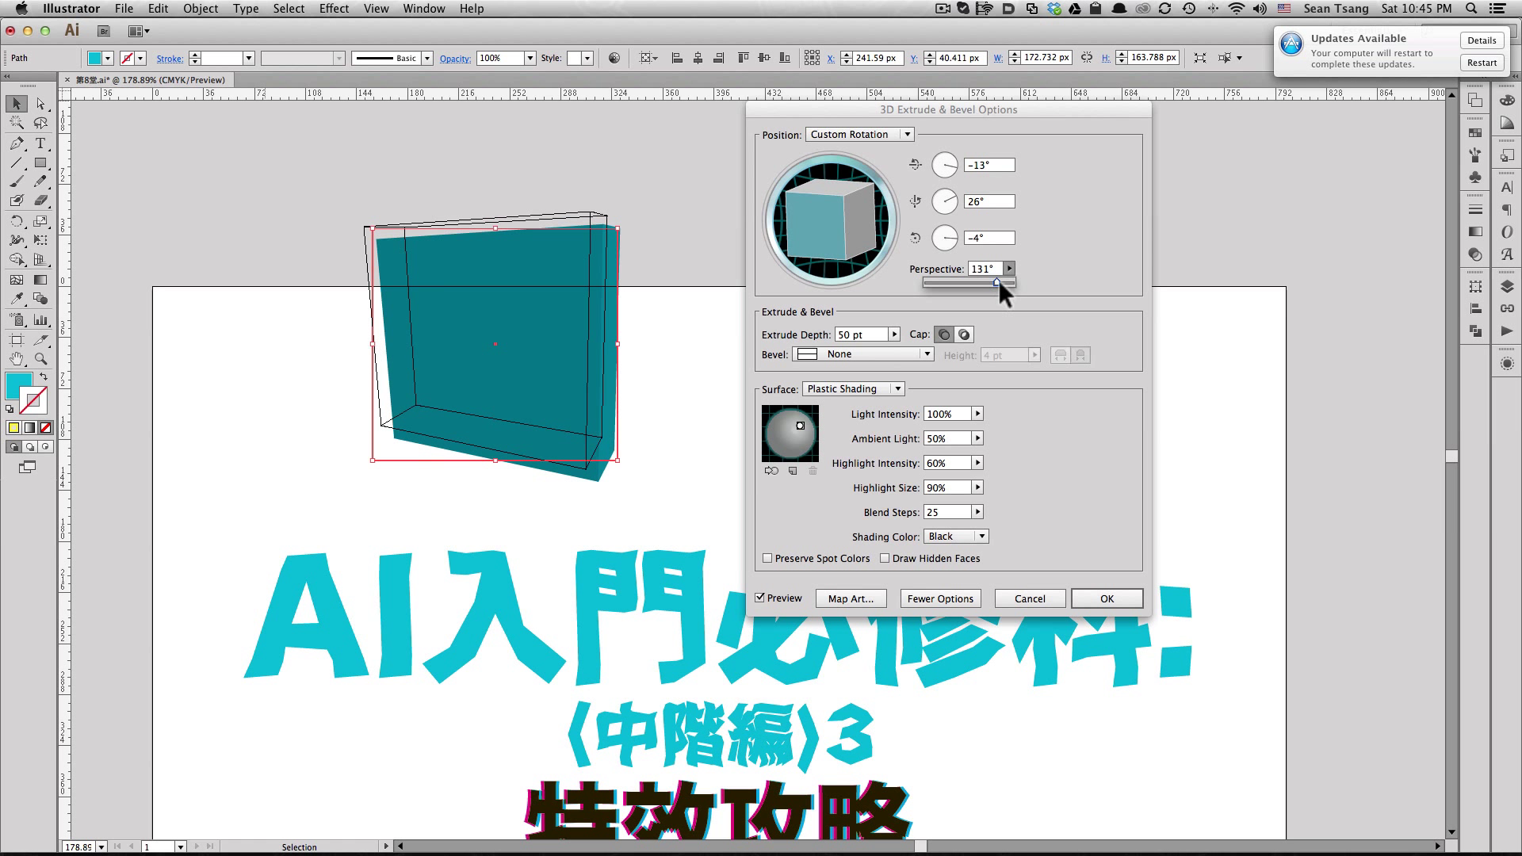
pyautogui.moveTo(1000, 282); pyautogui.dragTo(956, 279)
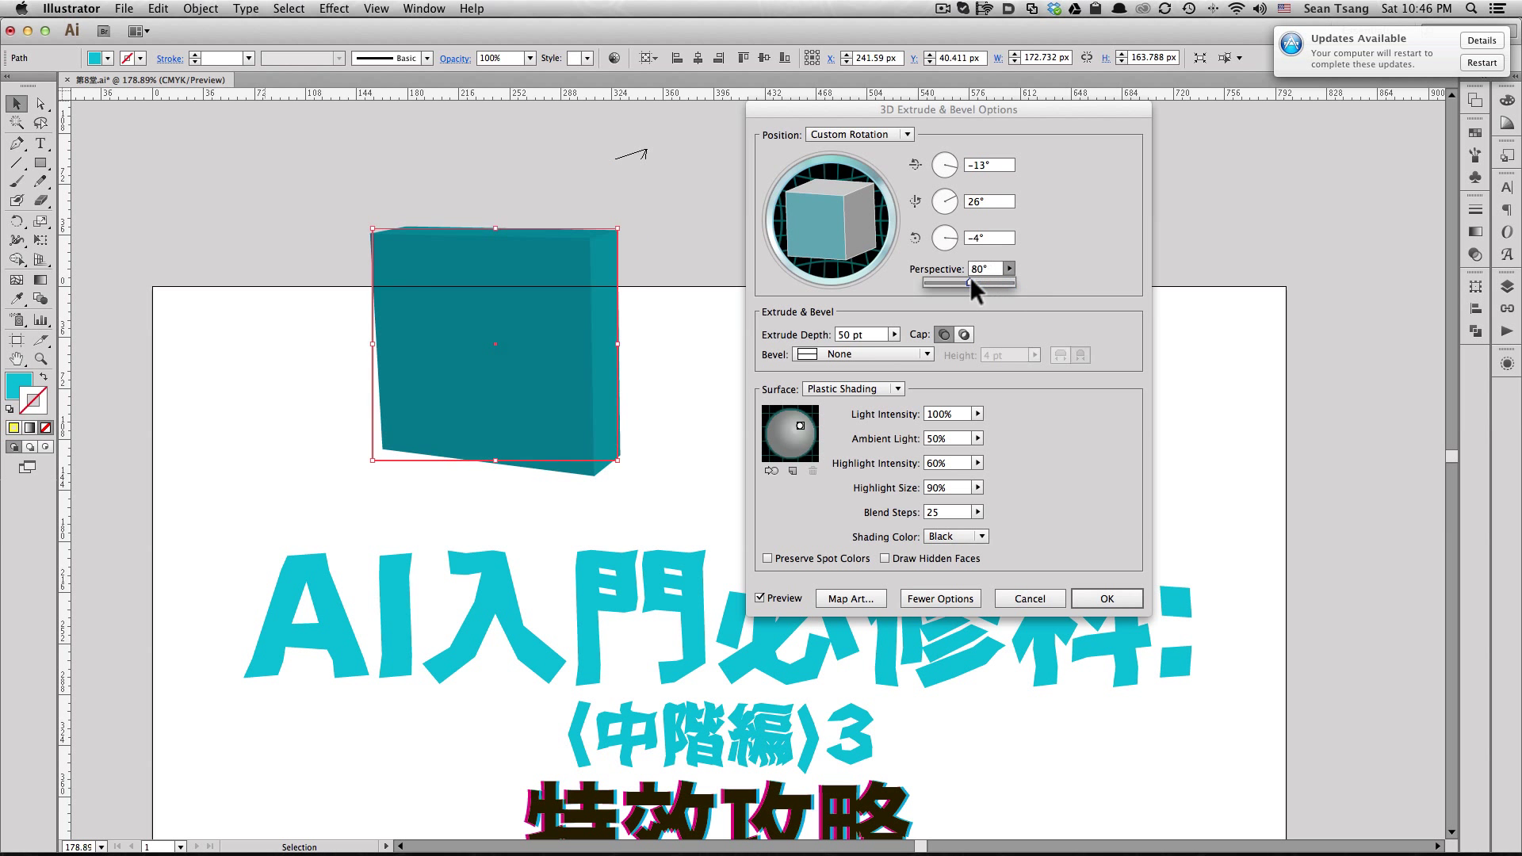
pyautogui.click(1071, 284)
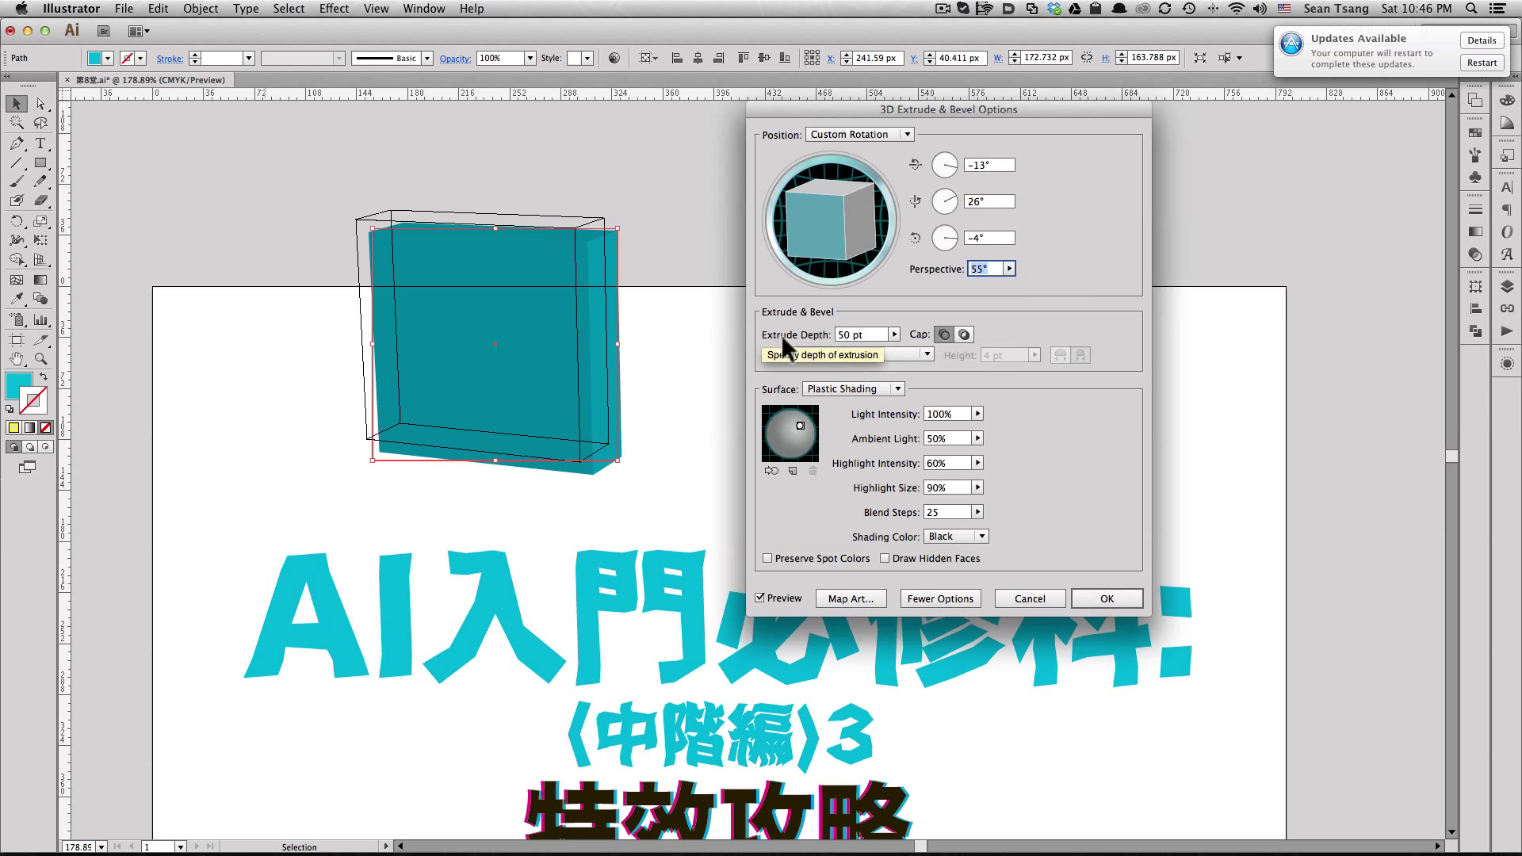
# Set the box's extrude depth to 291 pt and collapse the lighting options
pyautogui.click(893, 334)
pyautogui.moveTo(812, 345); pyautogui.dragTo(825, 350)
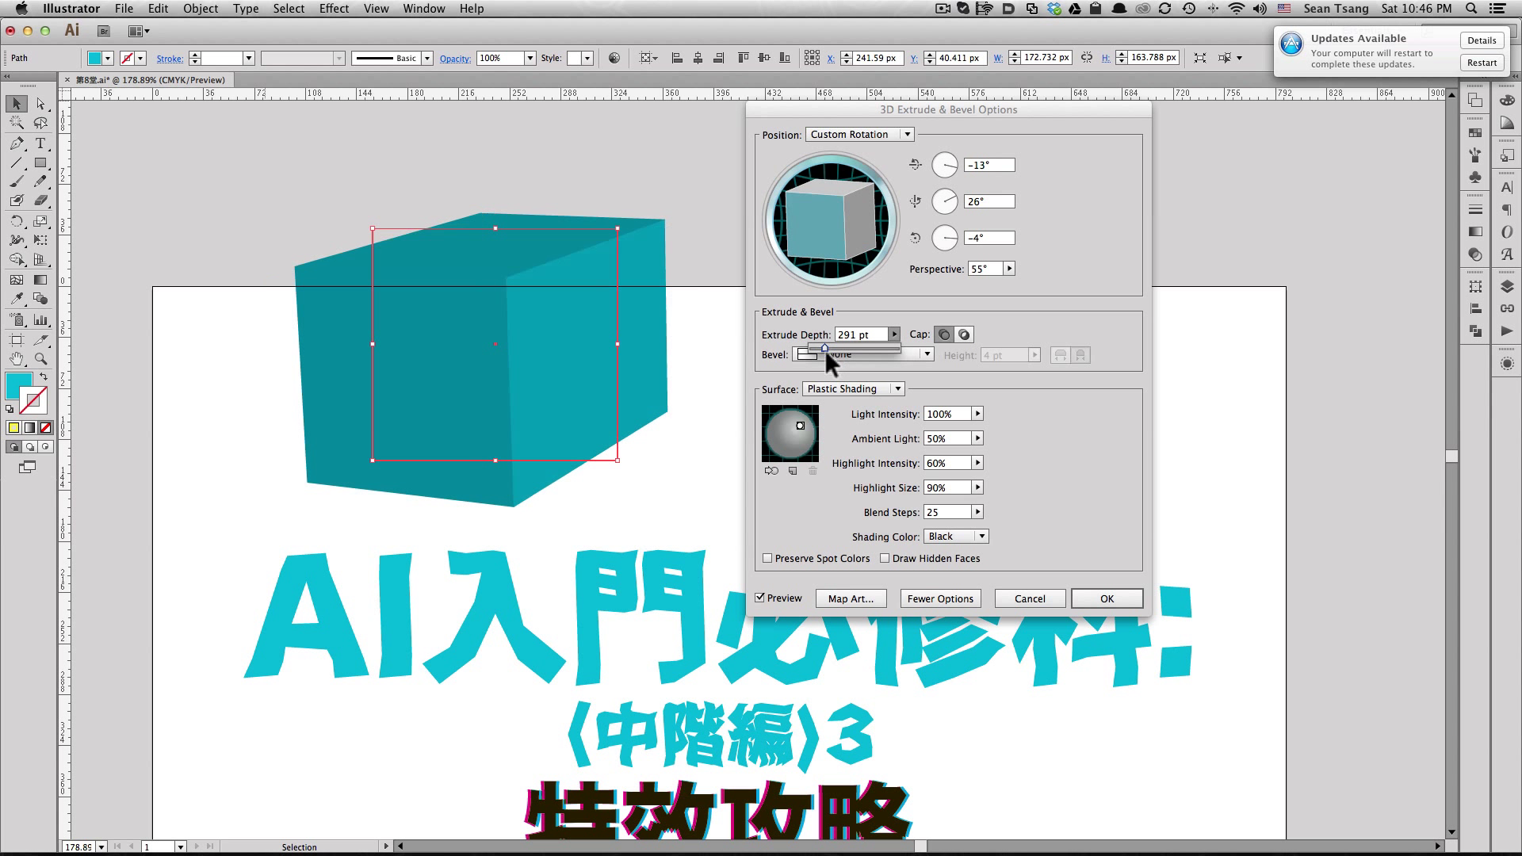
pyautogui.click(858, 384)
pyautogui.click(940, 596)
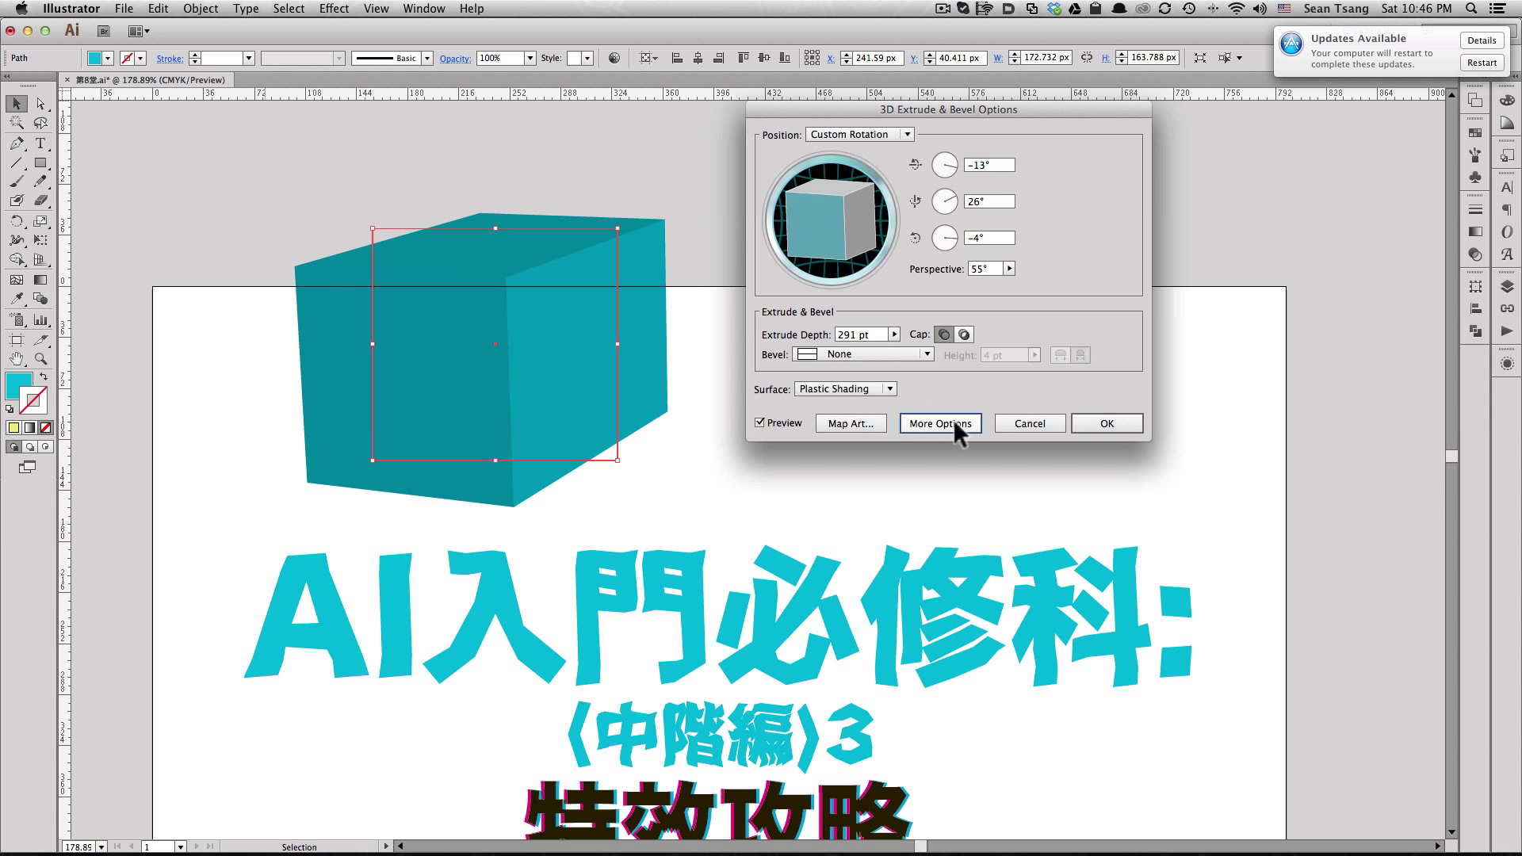
# Move the light upper left: light intensity 100%, ambient 60%, highlight intensity and size 100%
pyautogui.click(954, 422)
pyautogui.moveTo(800, 426)
pyautogui.mouseDown()
pyautogui.moveTo(777, 425)
pyautogui.moveTo(785, 414)
pyautogui.moveTo(777, 428)
pyautogui.mouseUp()
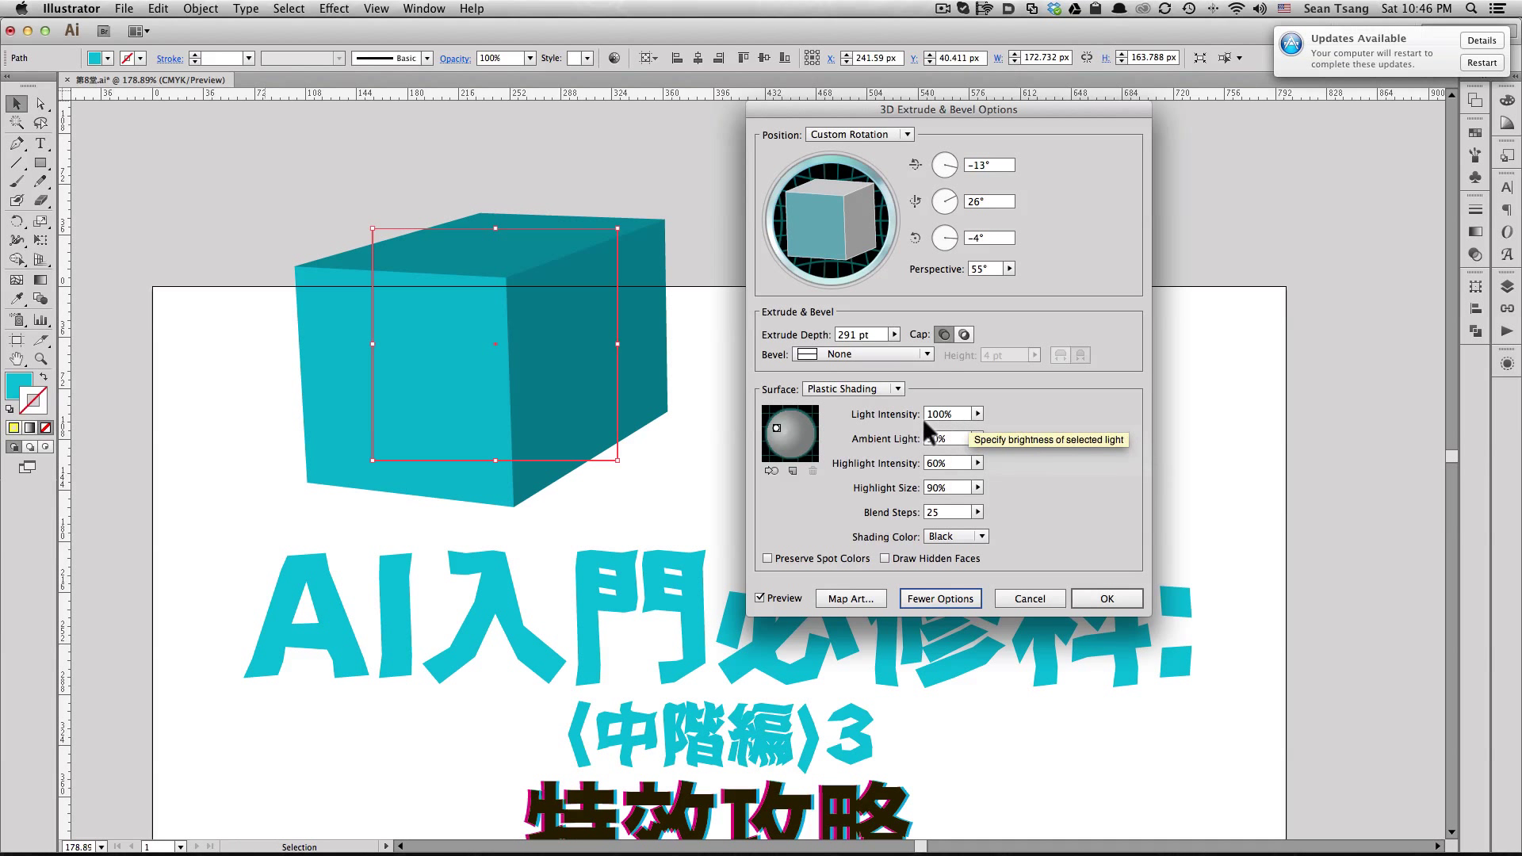
pyautogui.click(978, 413)
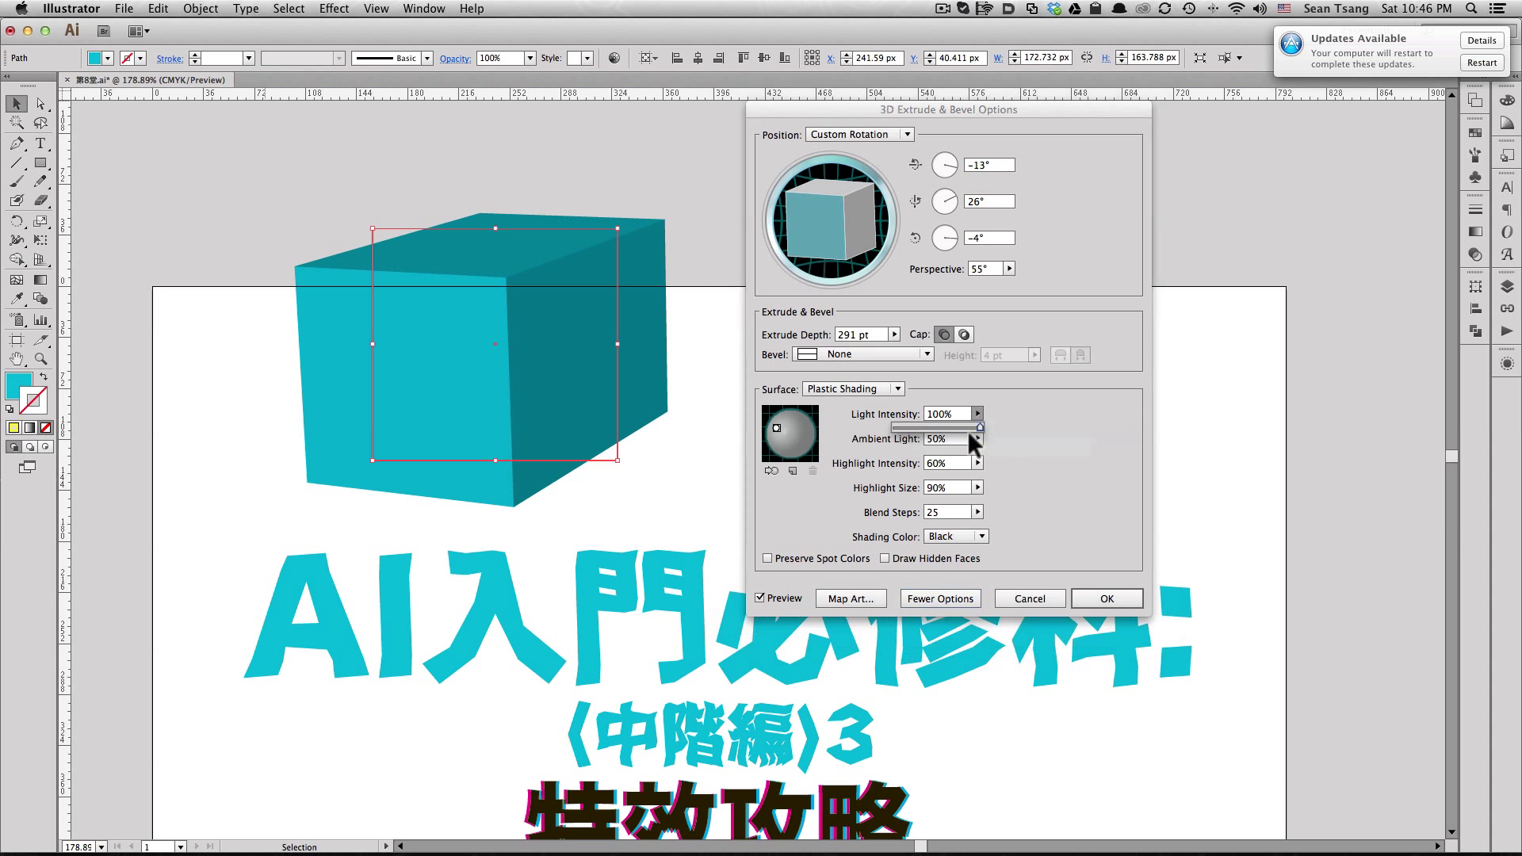
pyautogui.moveTo(961, 425)
pyautogui.mouseDown()
pyautogui.moveTo(1007, 444)
pyautogui.moveTo(972, 453)
pyautogui.mouseUp()
pyautogui.click(978, 438)
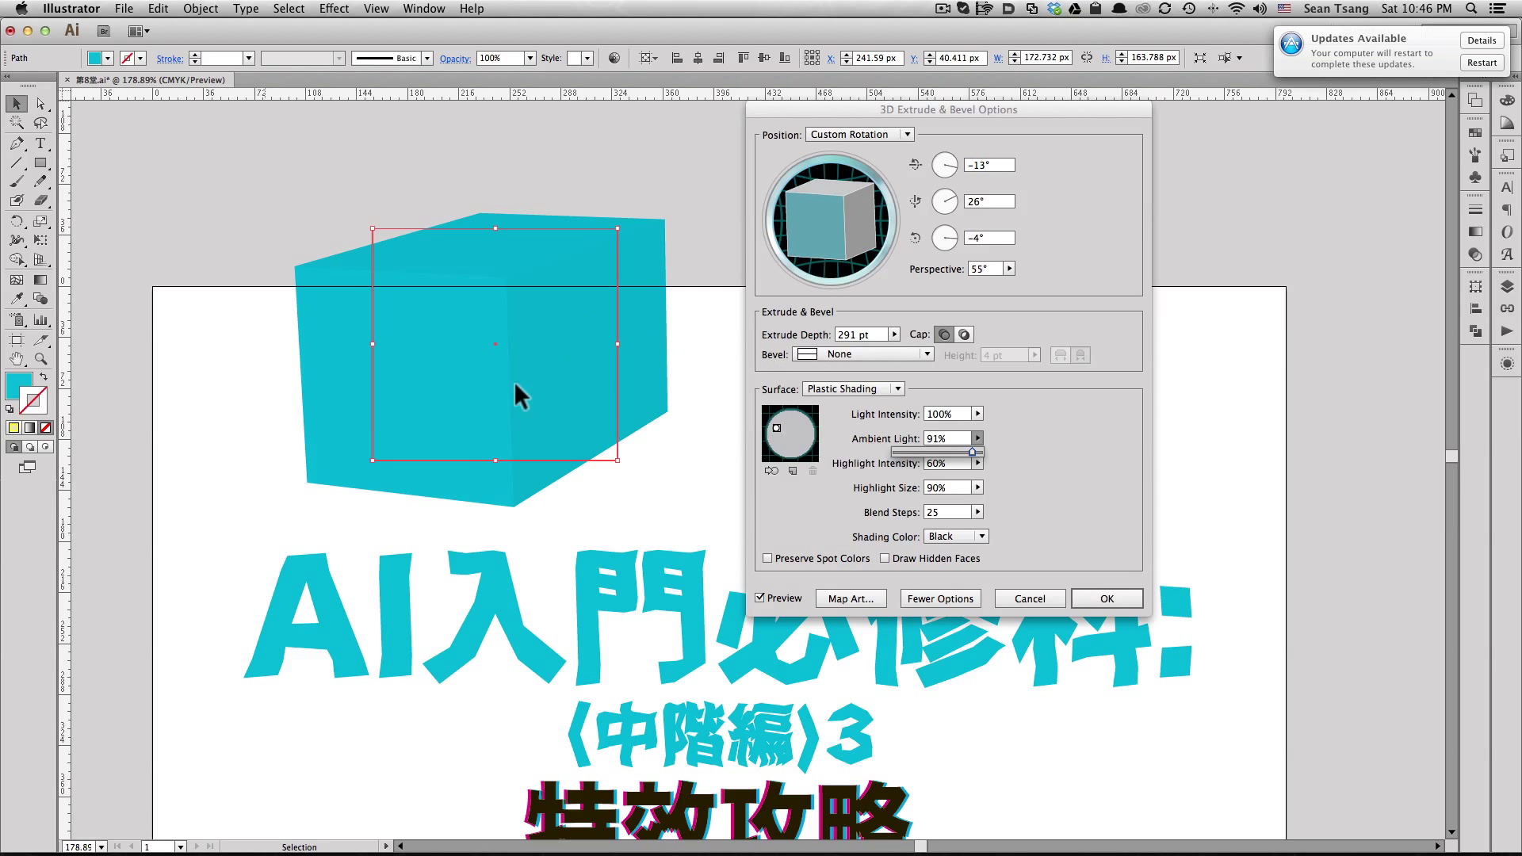
pyautogui.moveTo(950, 453); pyautogui.dragTo(944, 450)
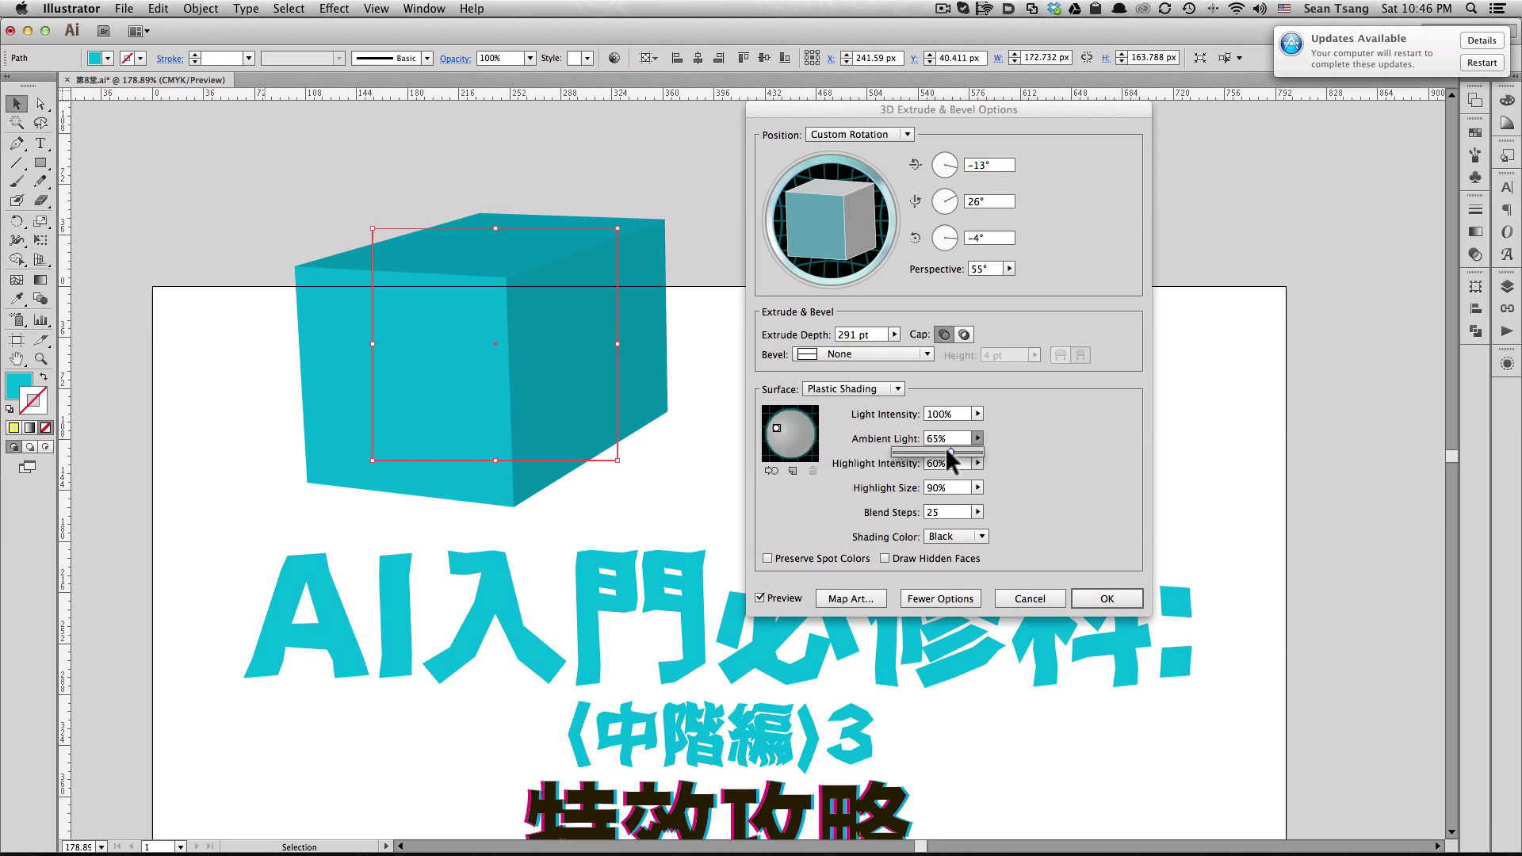
pyautogui.click(978, 464)
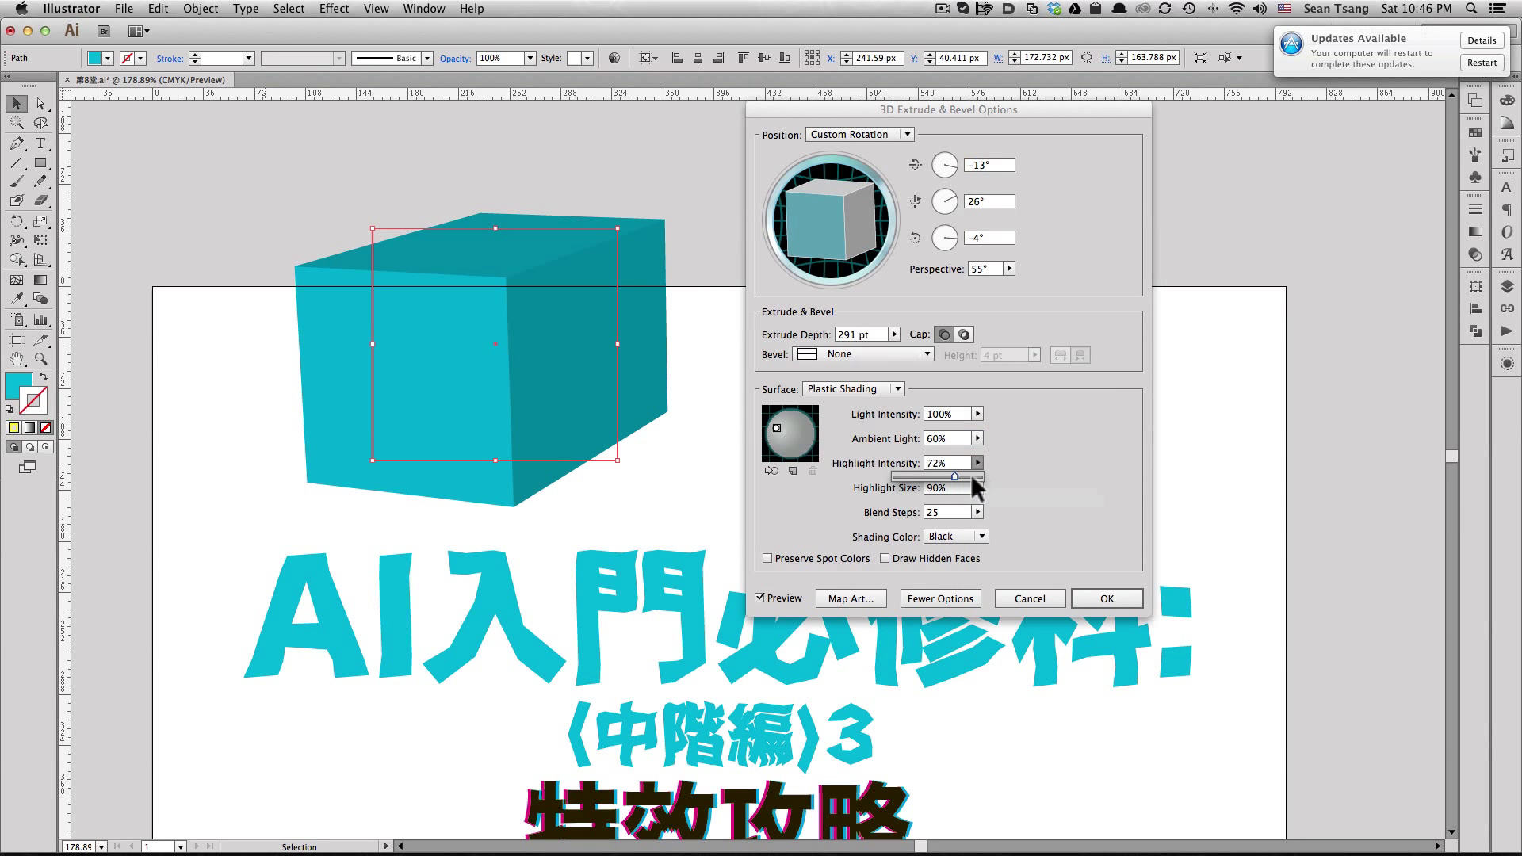
pyautogui.moveTo(966, 472); pyautogui.dragTo(1013, 475)
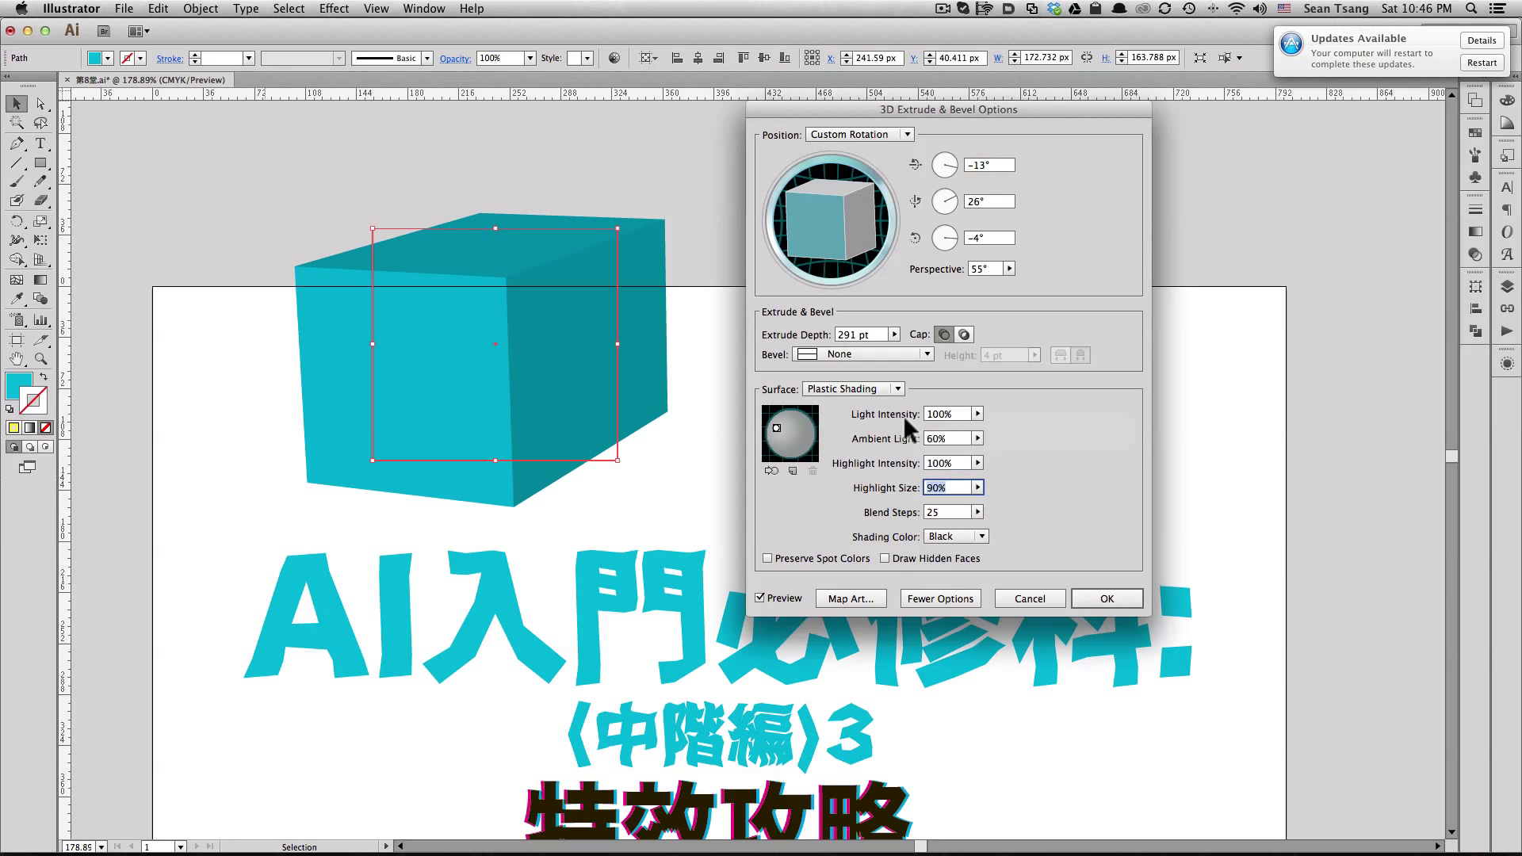
pyautogui.click(978, 488)
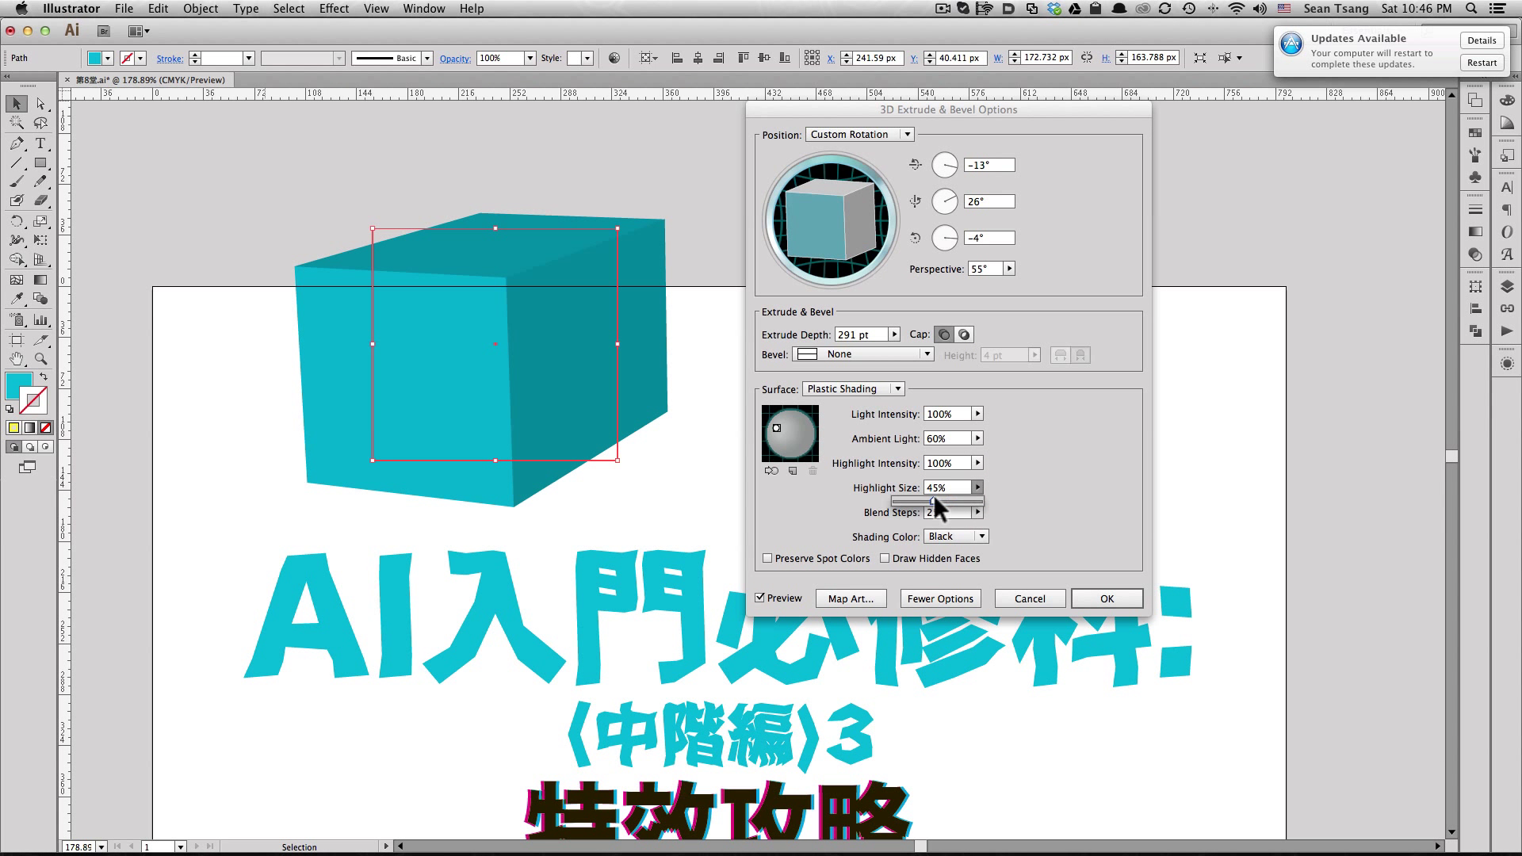
pyautogui.click(986, 503)
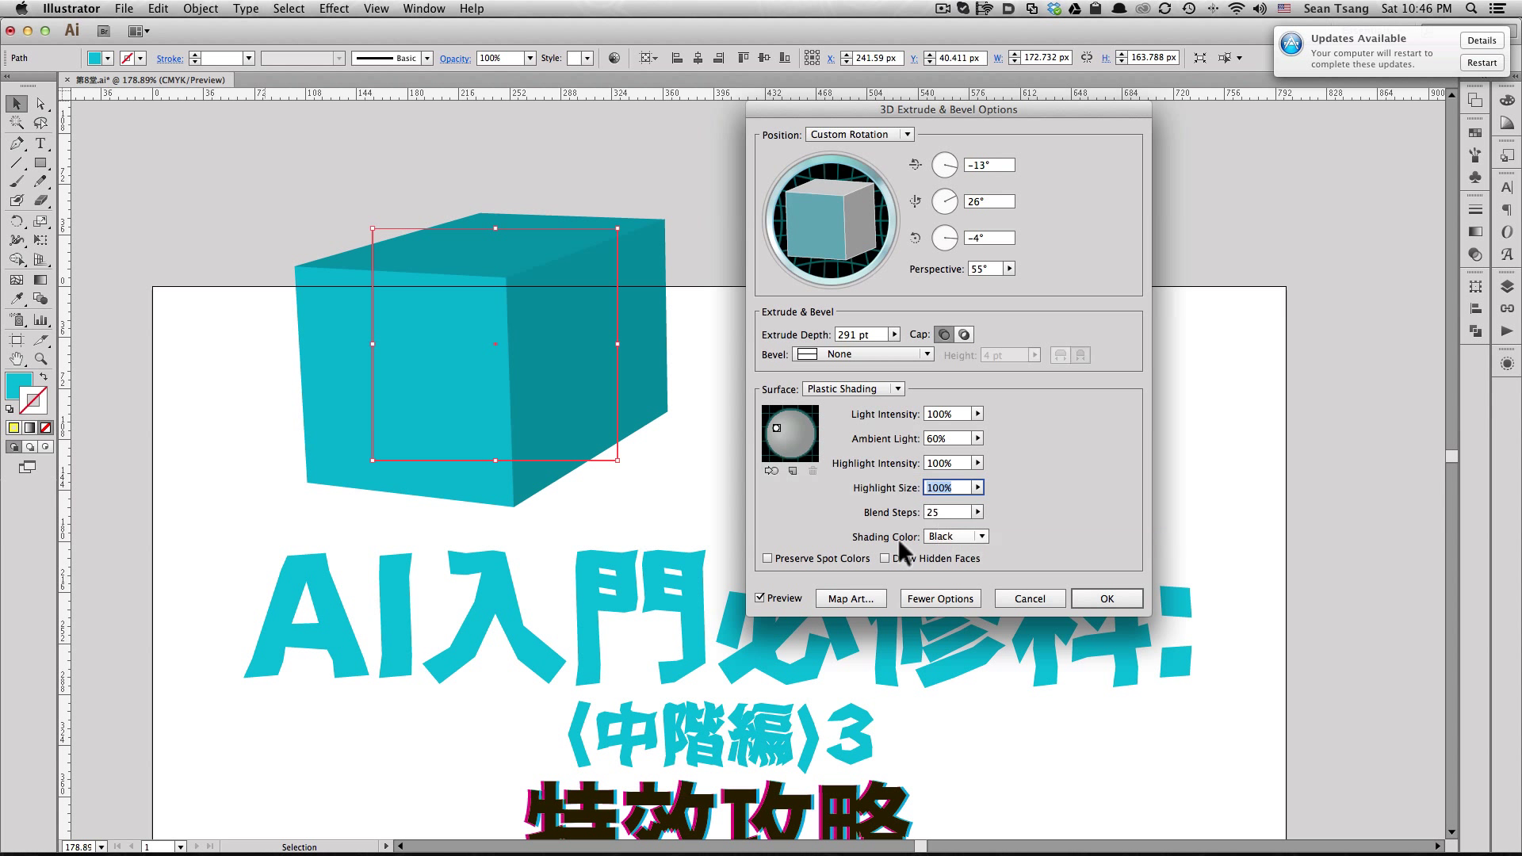
# Try Diffuse then Plastic Shading on the cube and nudge the light source
pyautogui.click(868, 390)
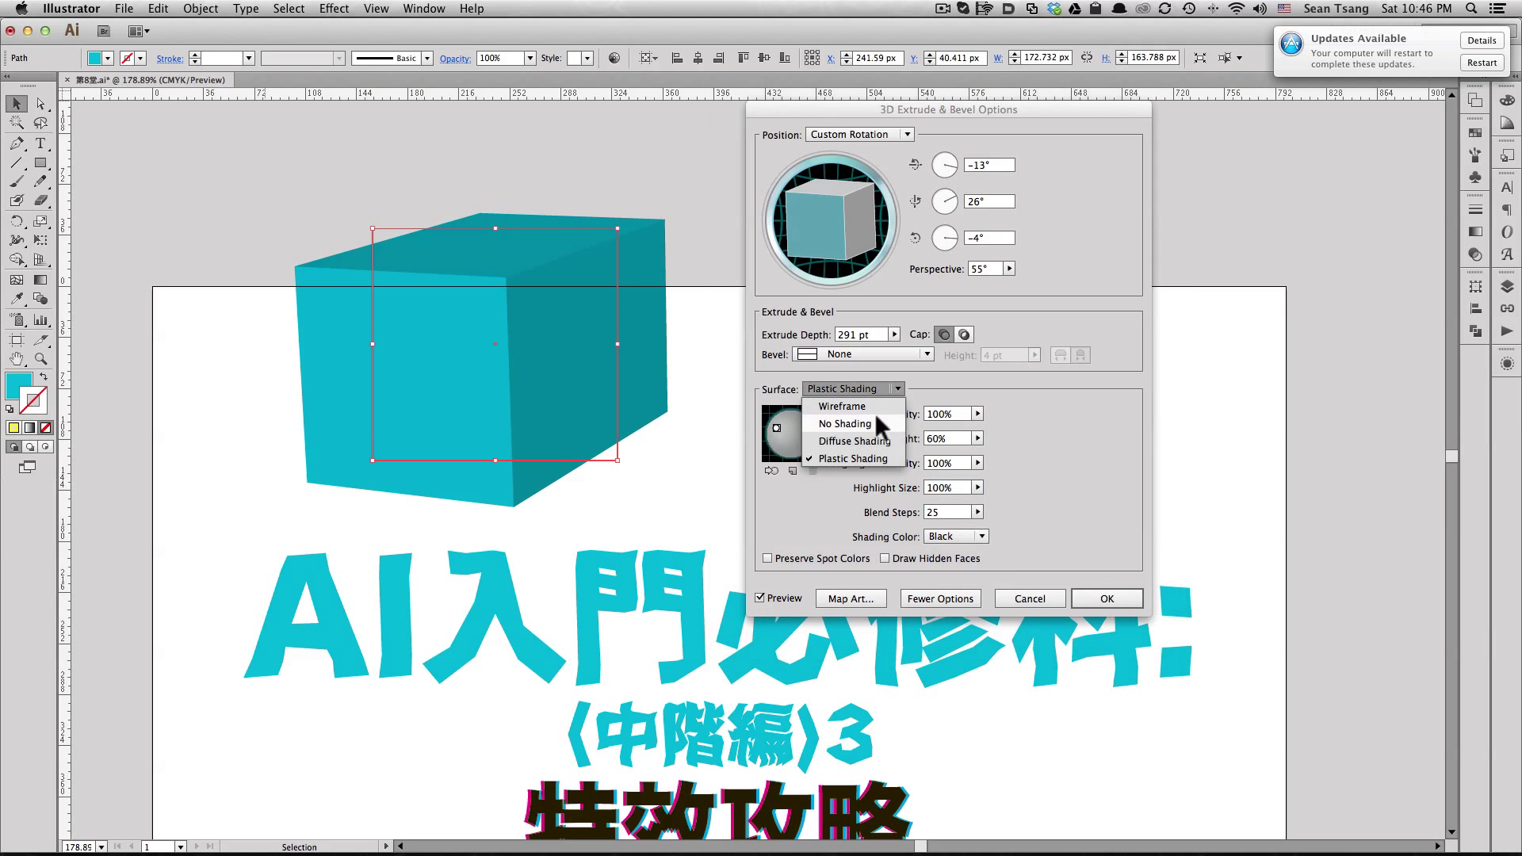
pyautogui.click(872, 441)
pyautogui.click(868, 388)
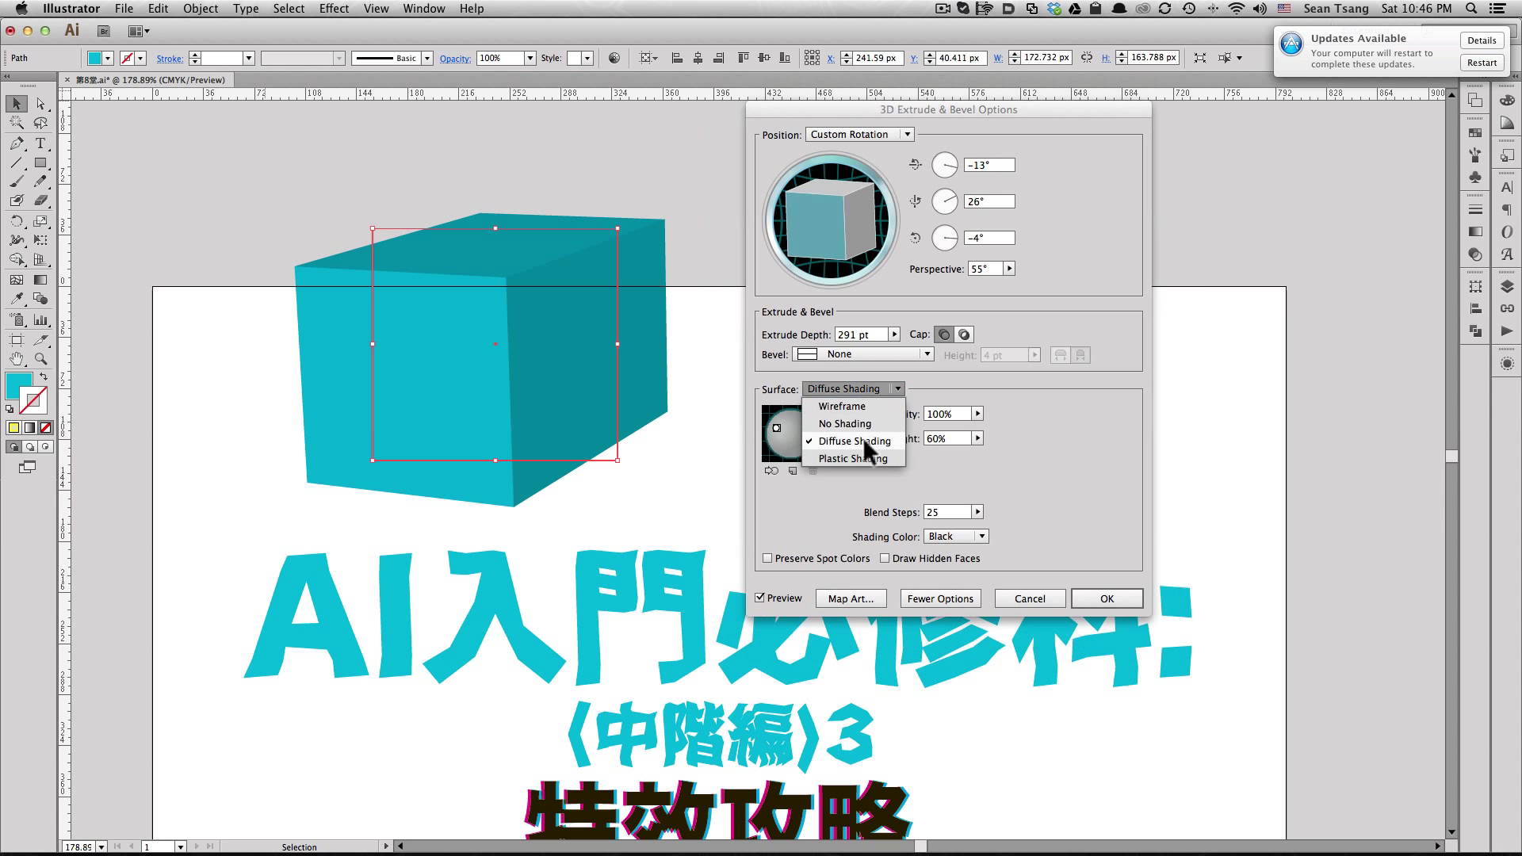
pyautogui.click(864, 458)
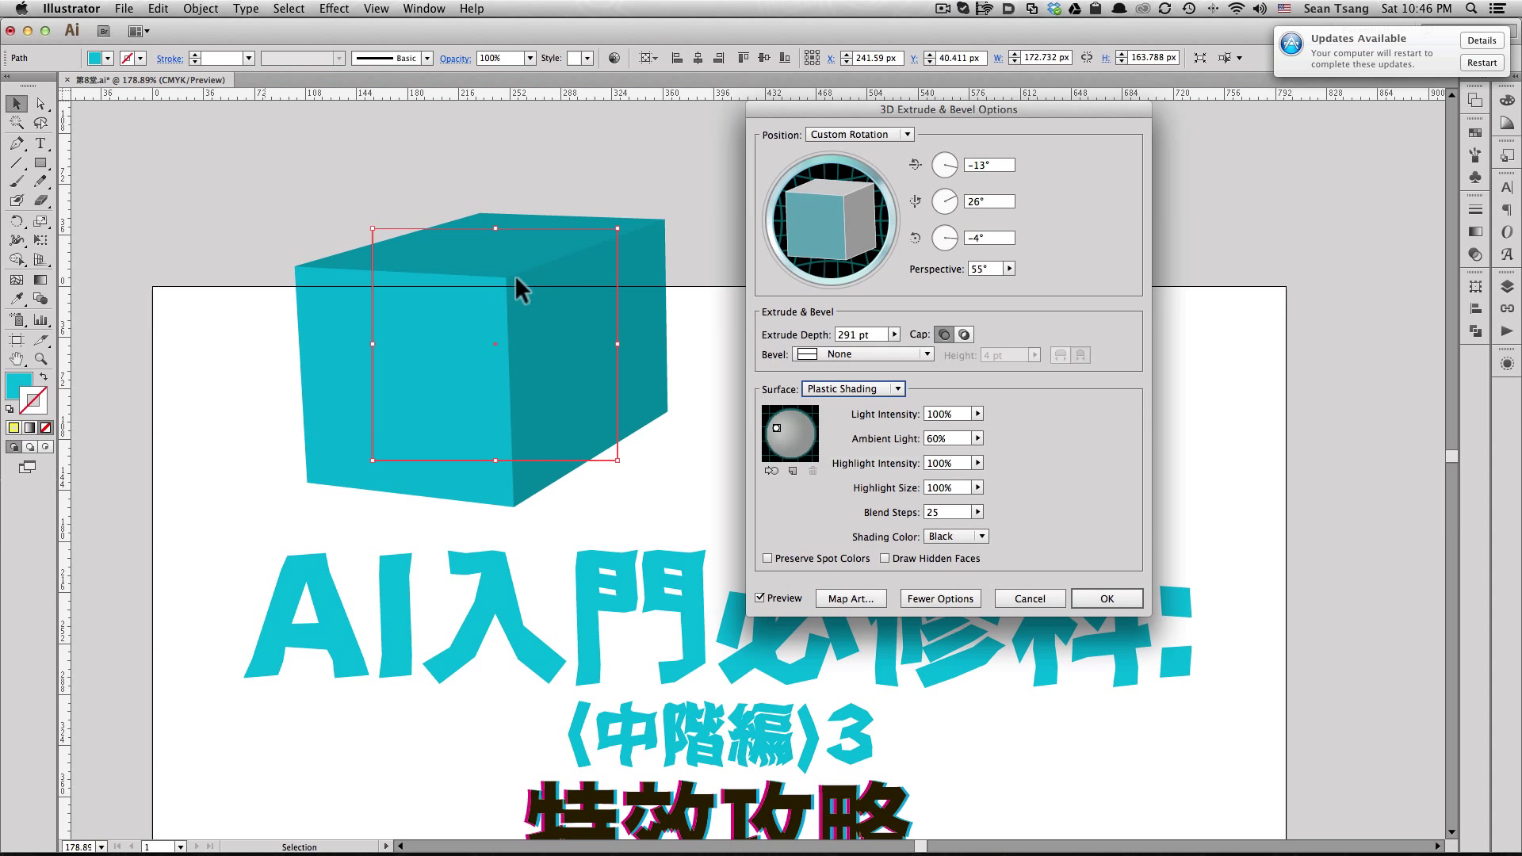
pyautogui.moveTo(779, 421); pyautogui.dragTo(784, 416)
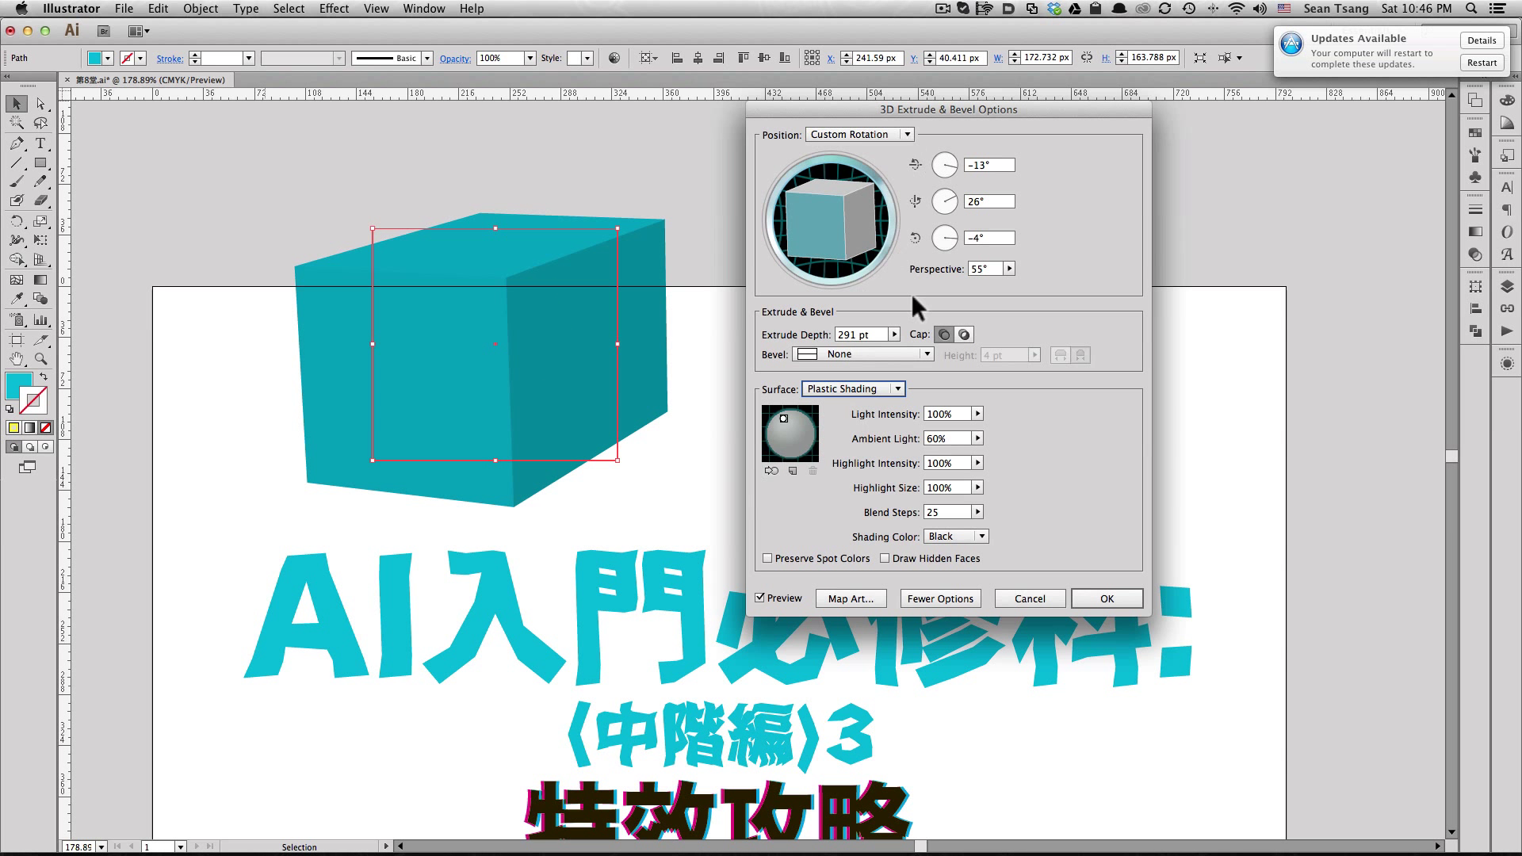
# Toggle Draw Hidden Faces and Preserve Spot Colors, then cancel and delete the square
pyautogui.click(916, 557)
pyautogui.click(837, 556)
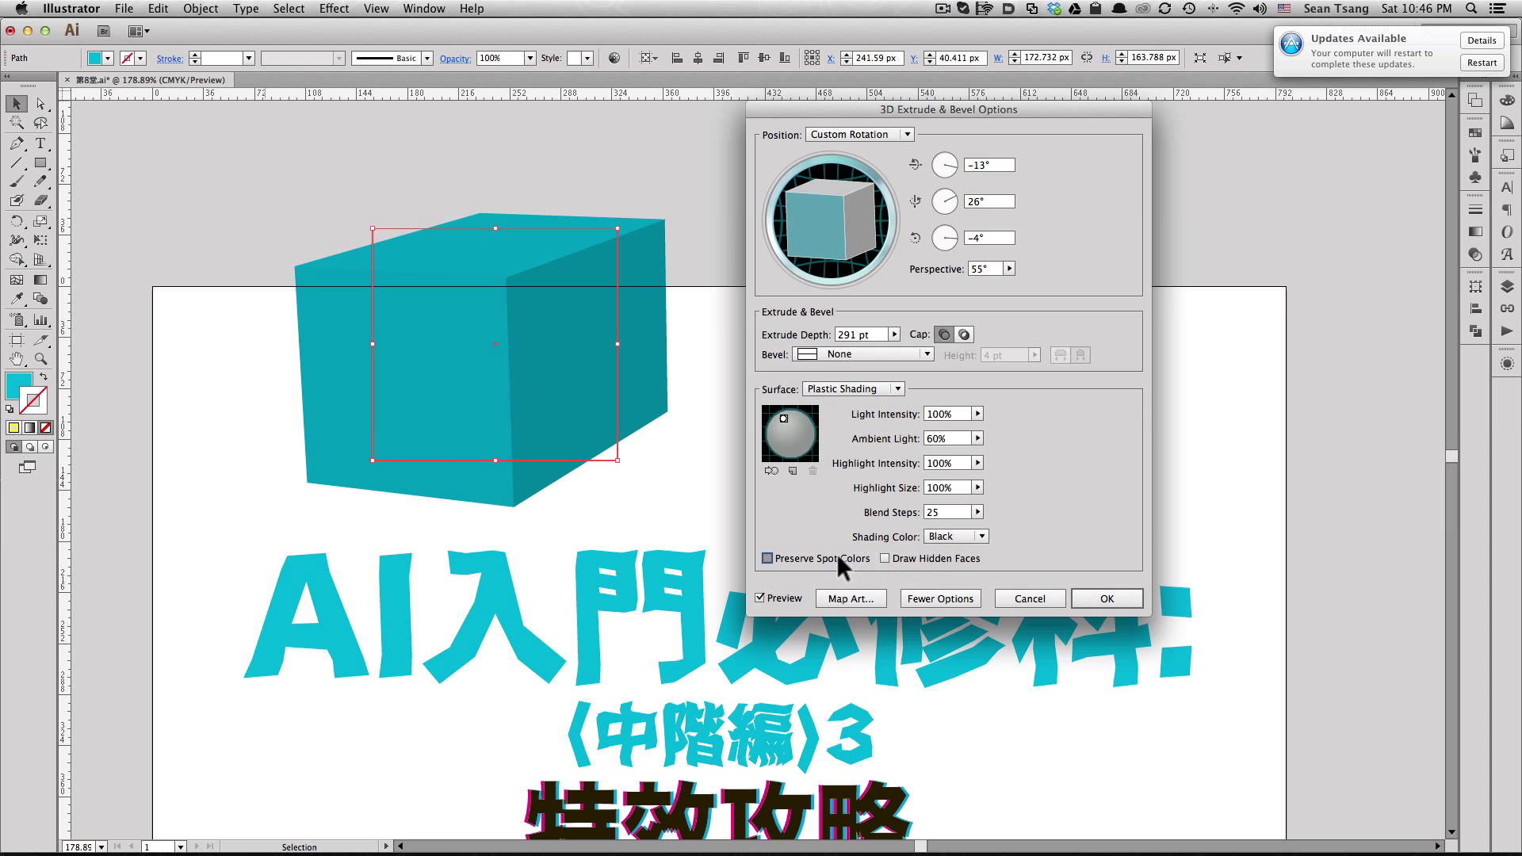
pyautogui.click(978, 512)
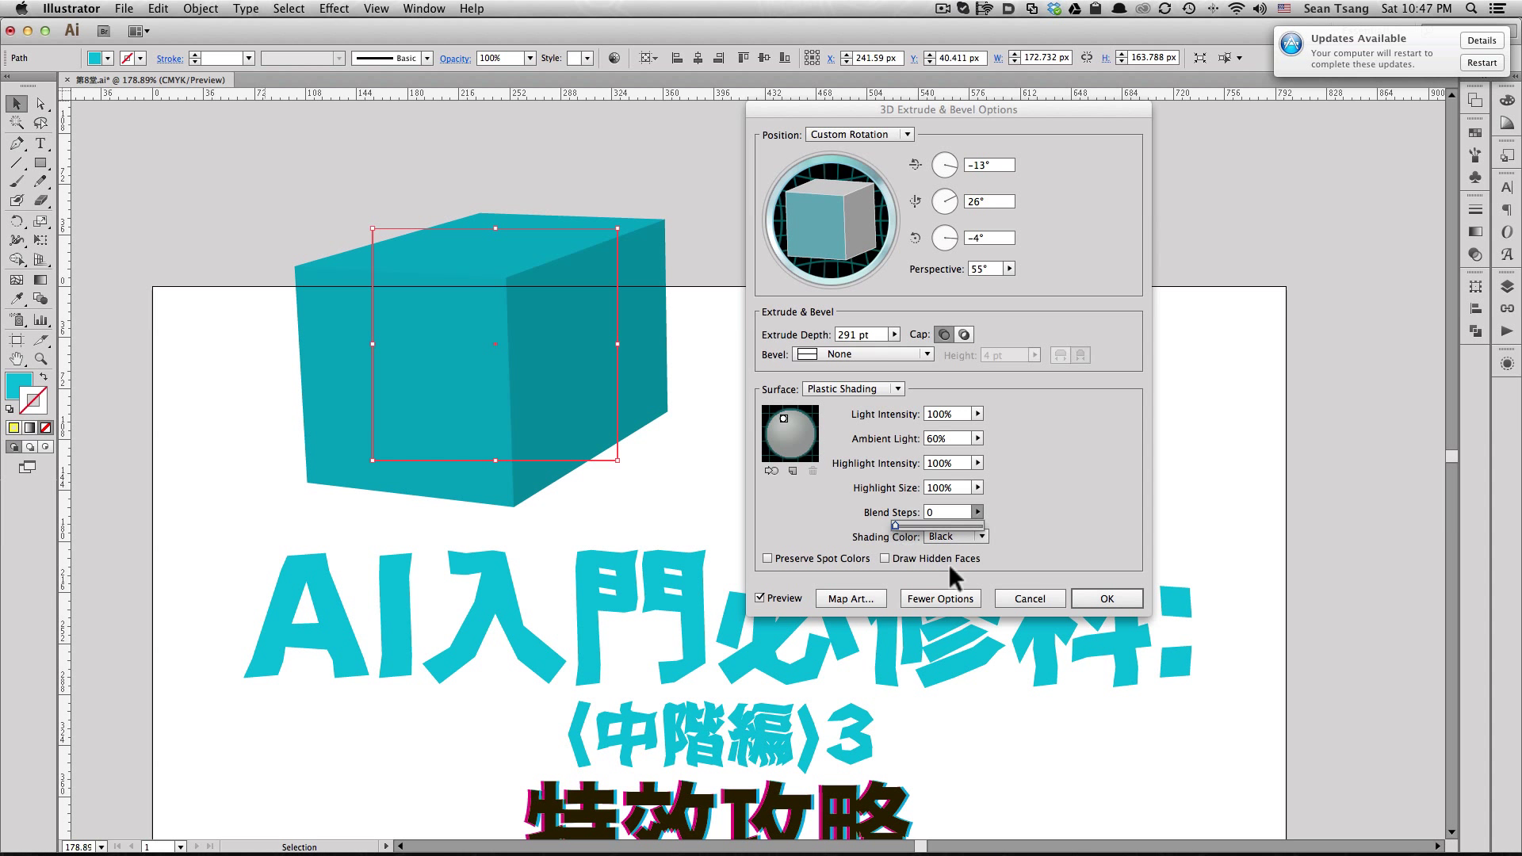
pyautogui.click(1031, 598)
pyautogui.press('Delete')
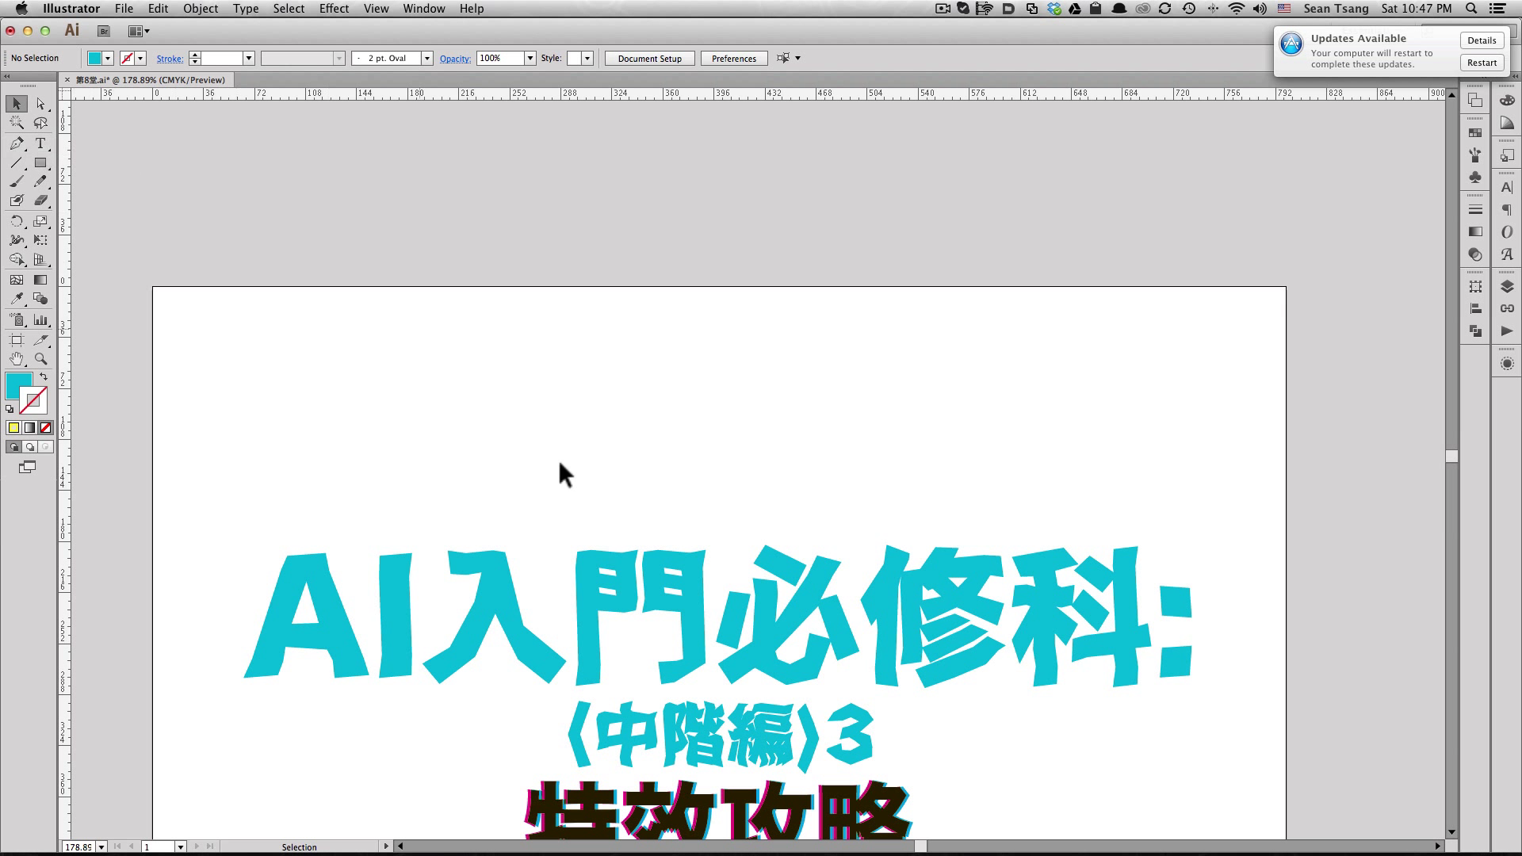
# Copy 特效攻略 to the artboard top and preview an Extrude & Bevel rotated -18°/30°/-10°
pyautogui.moveTo(699, 773)
pyautogui.mouseDown()
pyautogui.moveTo(745, 329)
pyautogui.moveTo(616, 377)
pyautogui.mouseUp()
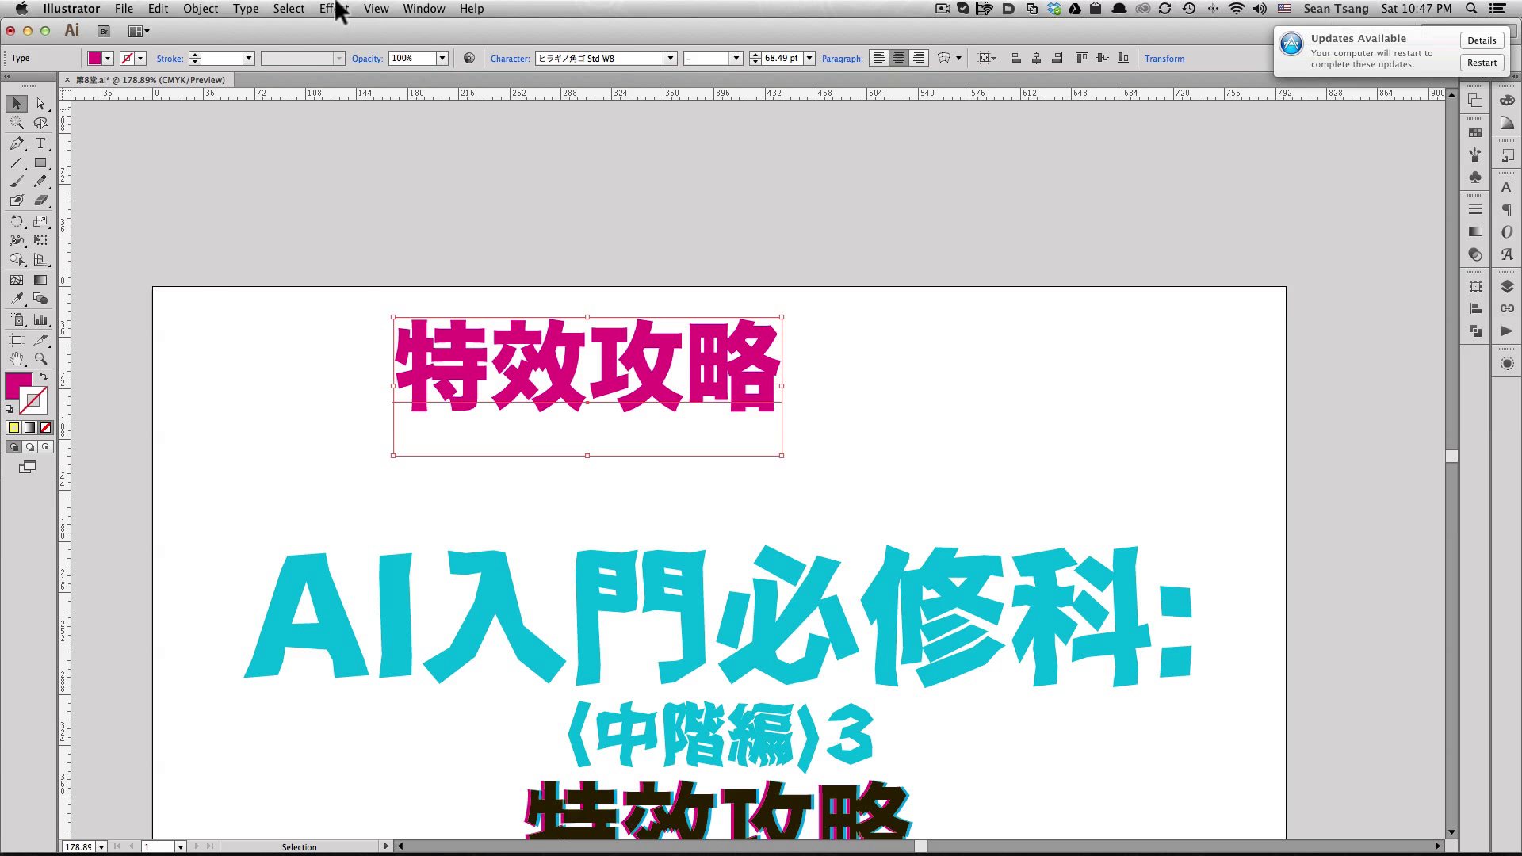
pyautogui.click(334, 8)
pyautogui.moveTo(346, 107)
pyautogui.click(607, 107)
pyautogui.moveTo(963, 127); pyautogui.dragTo(1114, 135)
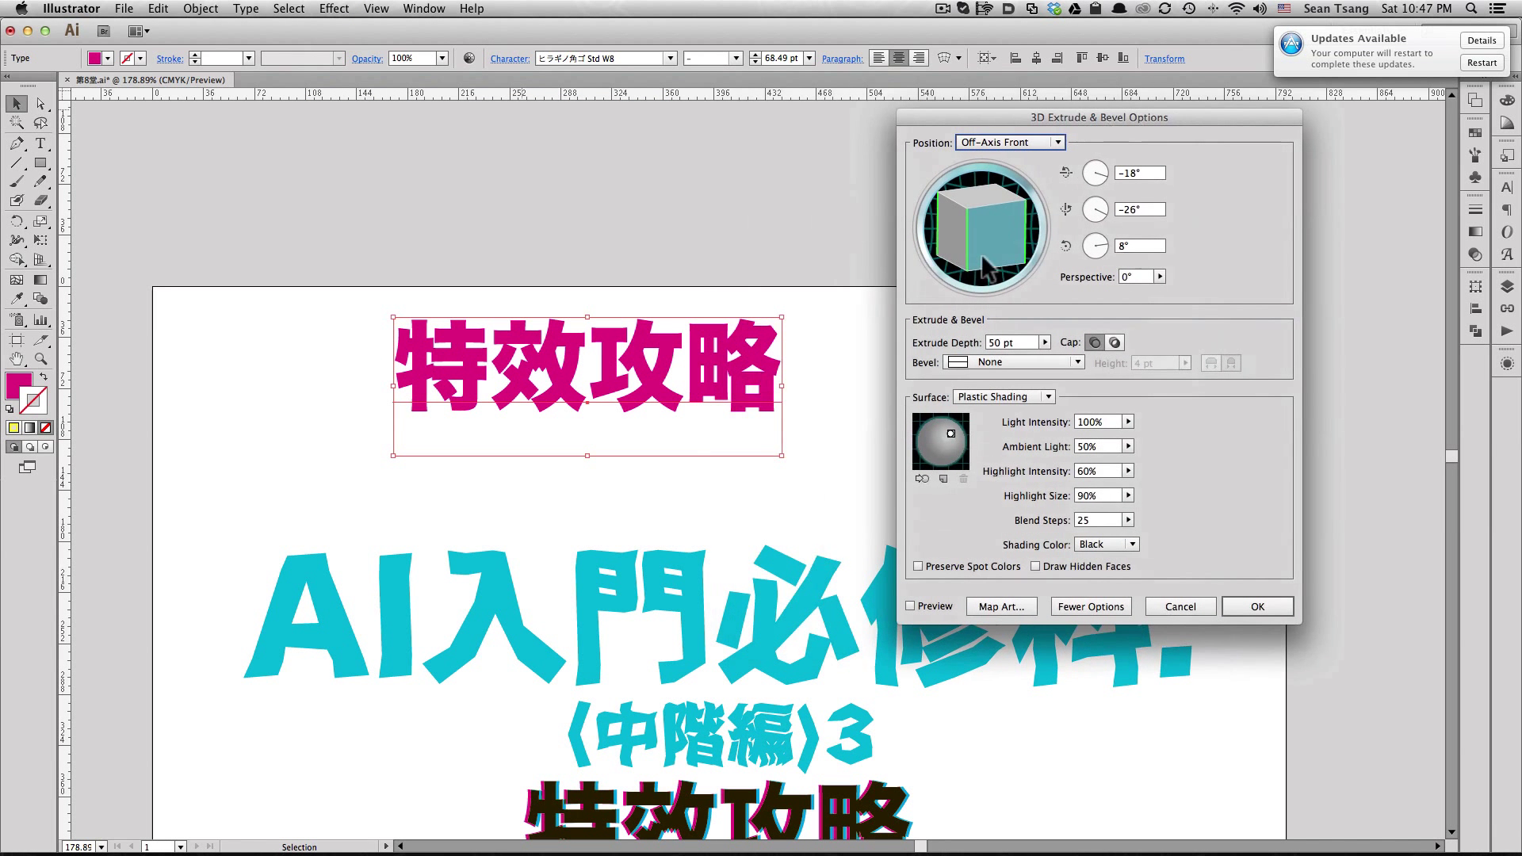
pyautogui.moveTo(971, 249); pyautogui.dragTo(928, 246)
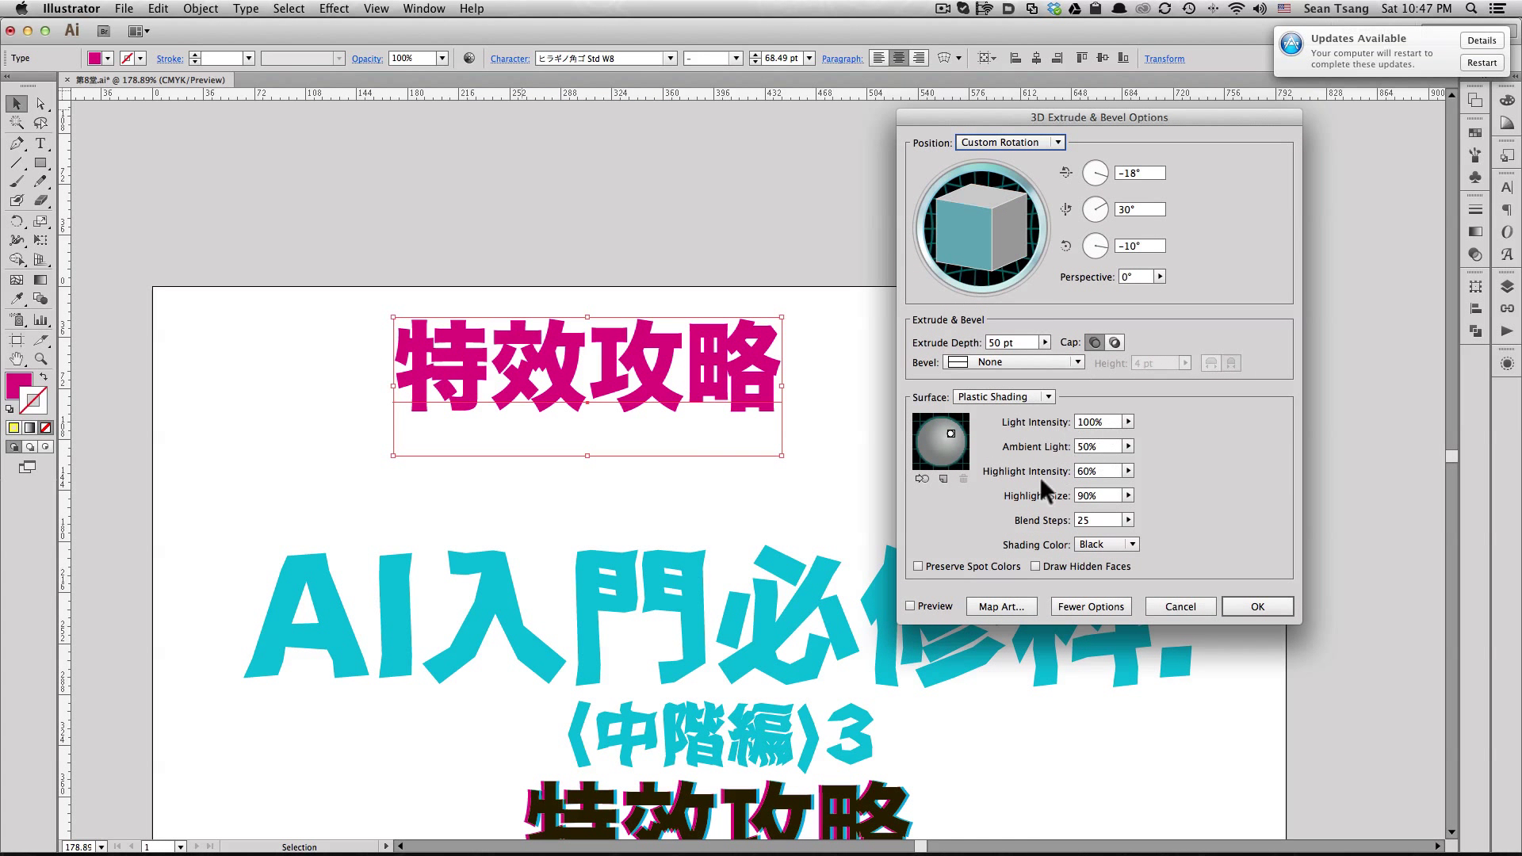
pyautogui.click(934, 606)
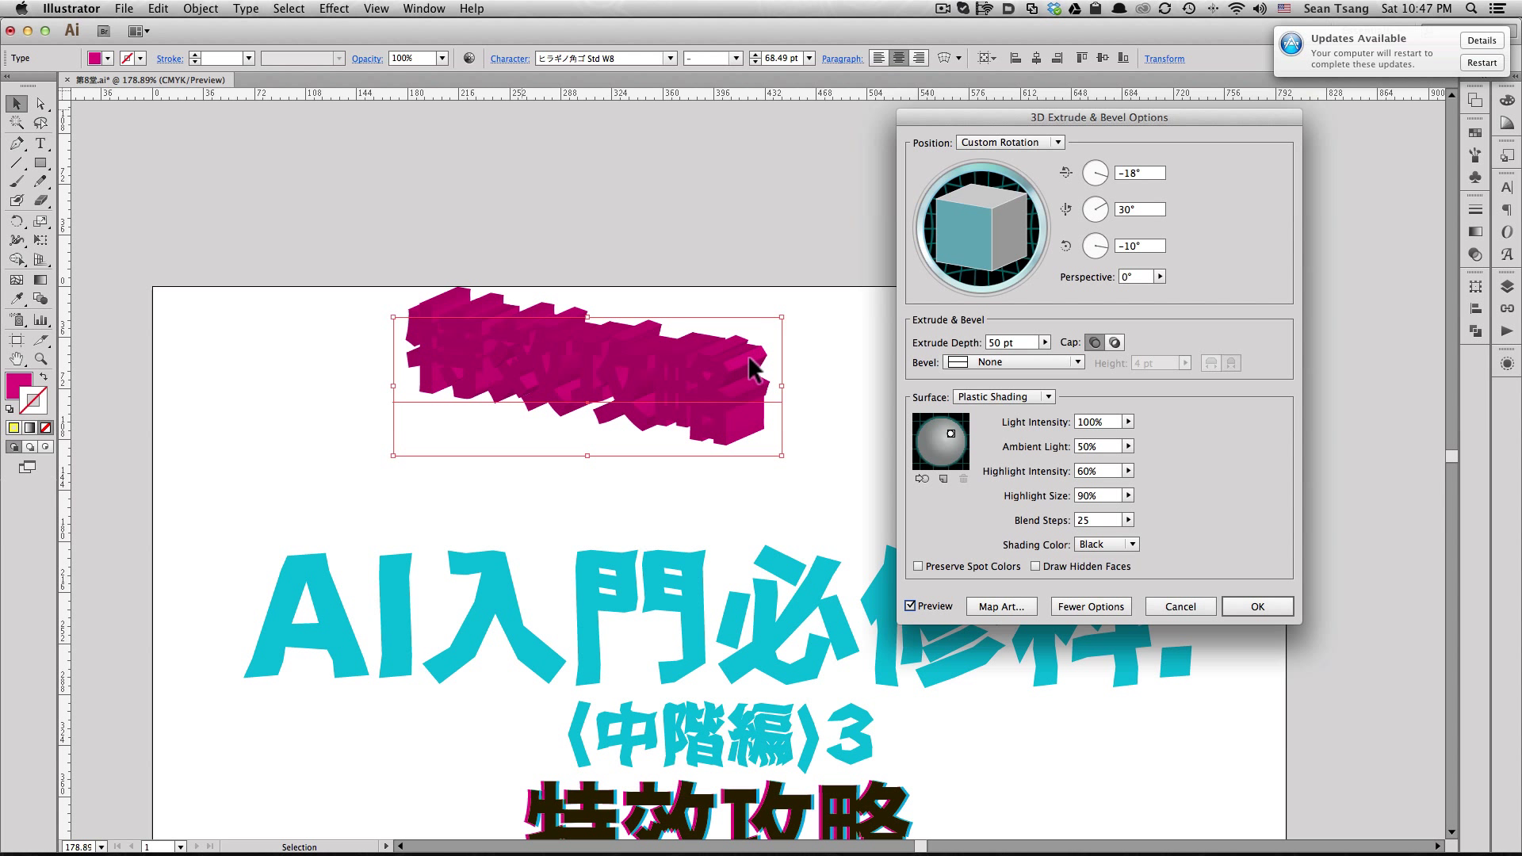
# Set blend steps to 5, apply the extrusion, and zoom in on the 3D text
pyautogui.doubleClick(1083, 520)
pyautogui.write('10')
pyautogui.press('Tab')
pyautogui.moveTo(1127, 521); pyautogui.dragTo(1049, 528)
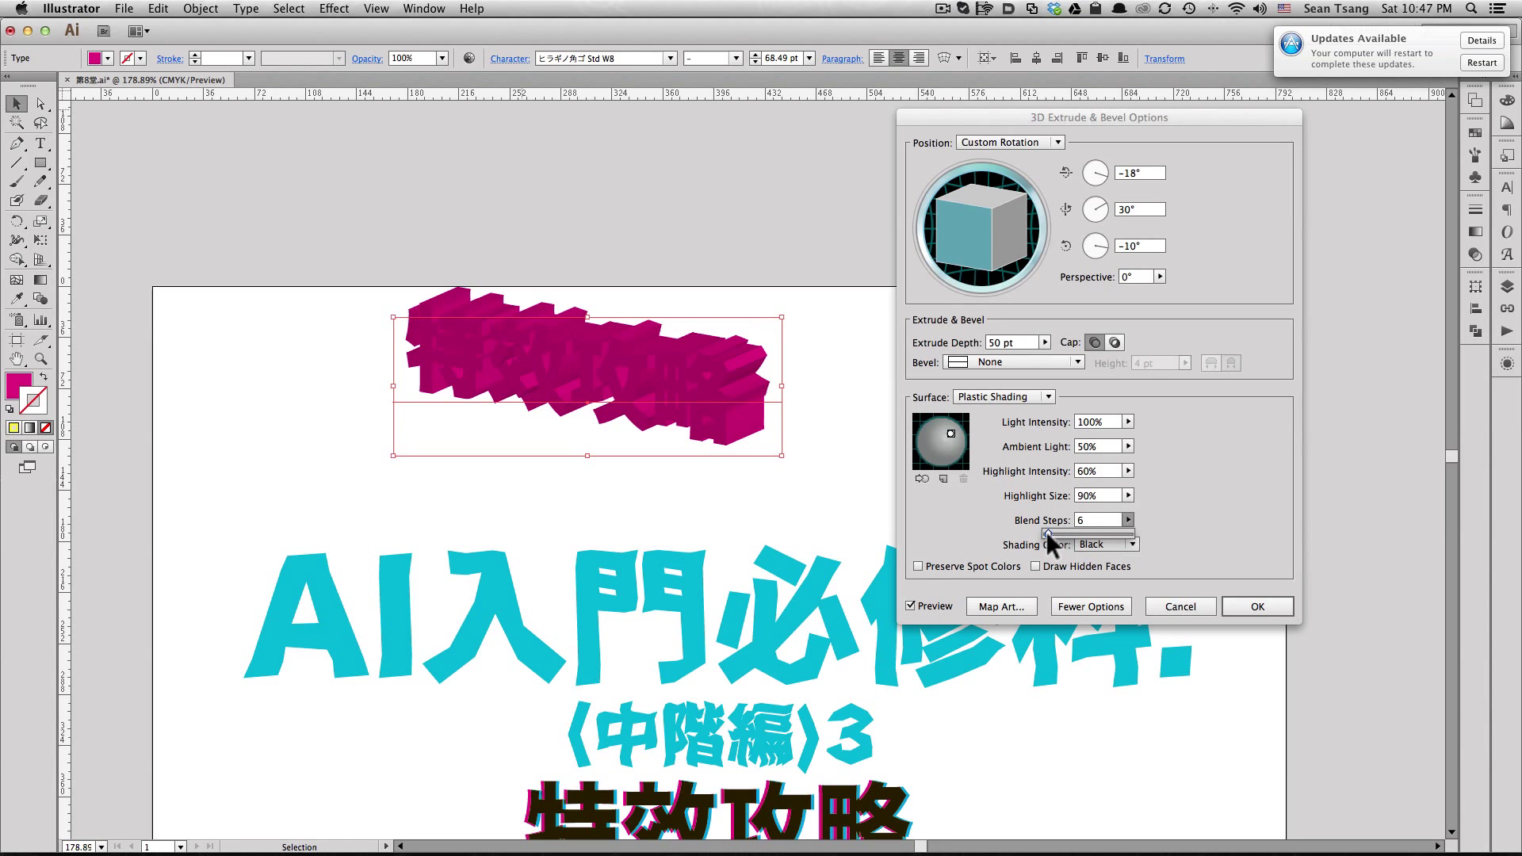
pyautogui.moveTo(1048, 531); pyautogui.dragTo(1051, 532)
pyautogui.click(1259, 606)
pyautogui.moveTo(307, 248); pyautogui.dragTo(966, 561)
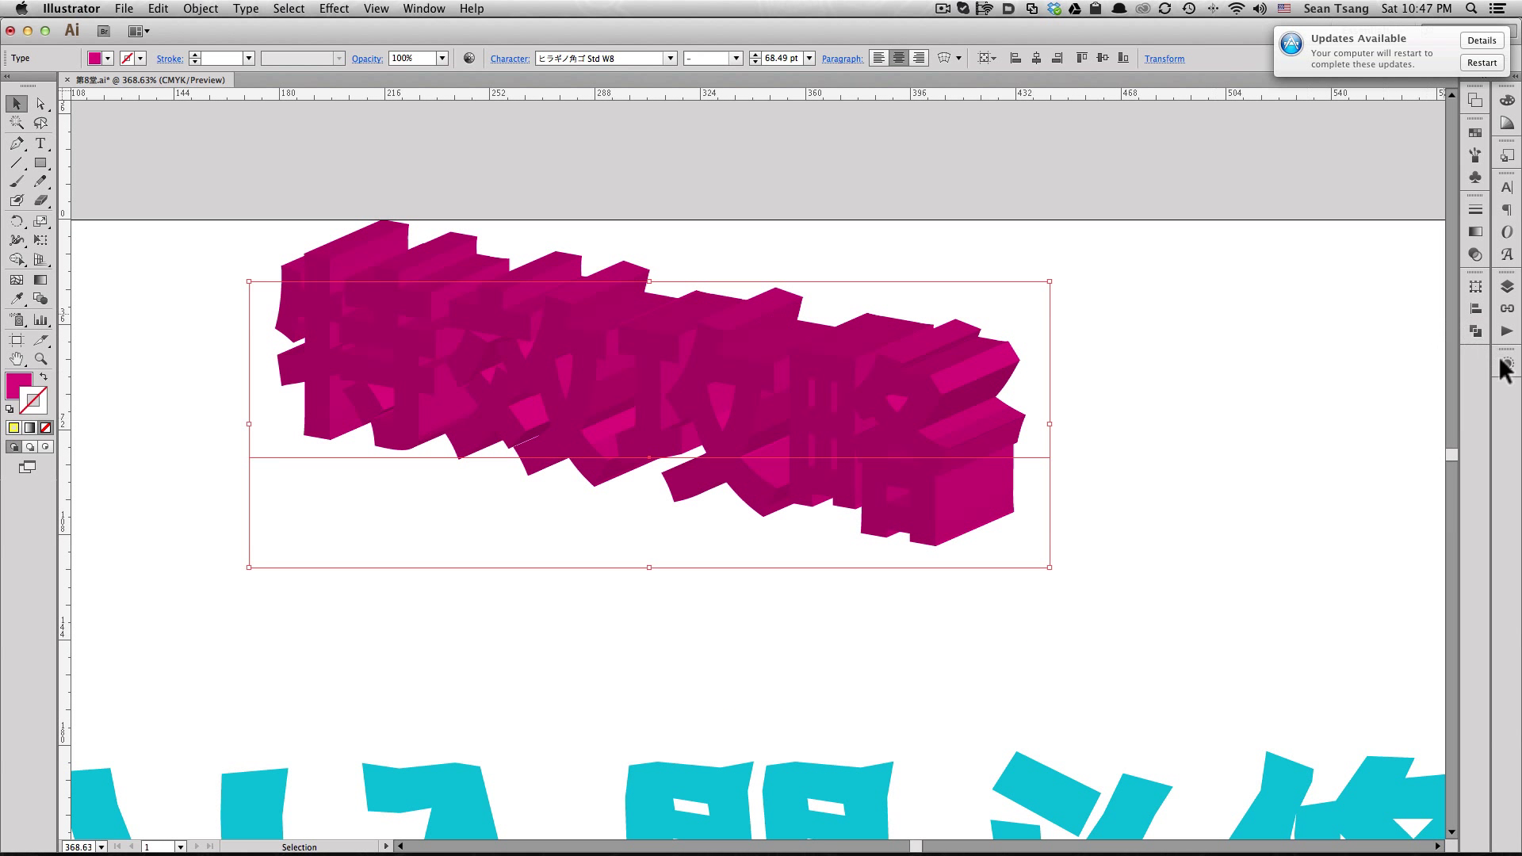
# Reopen the text's 3D Extrude & Bevel from Appearance and set 7 blend steps
pyautogui.click(1508, 363)
pyautogui.click(1376, 306)
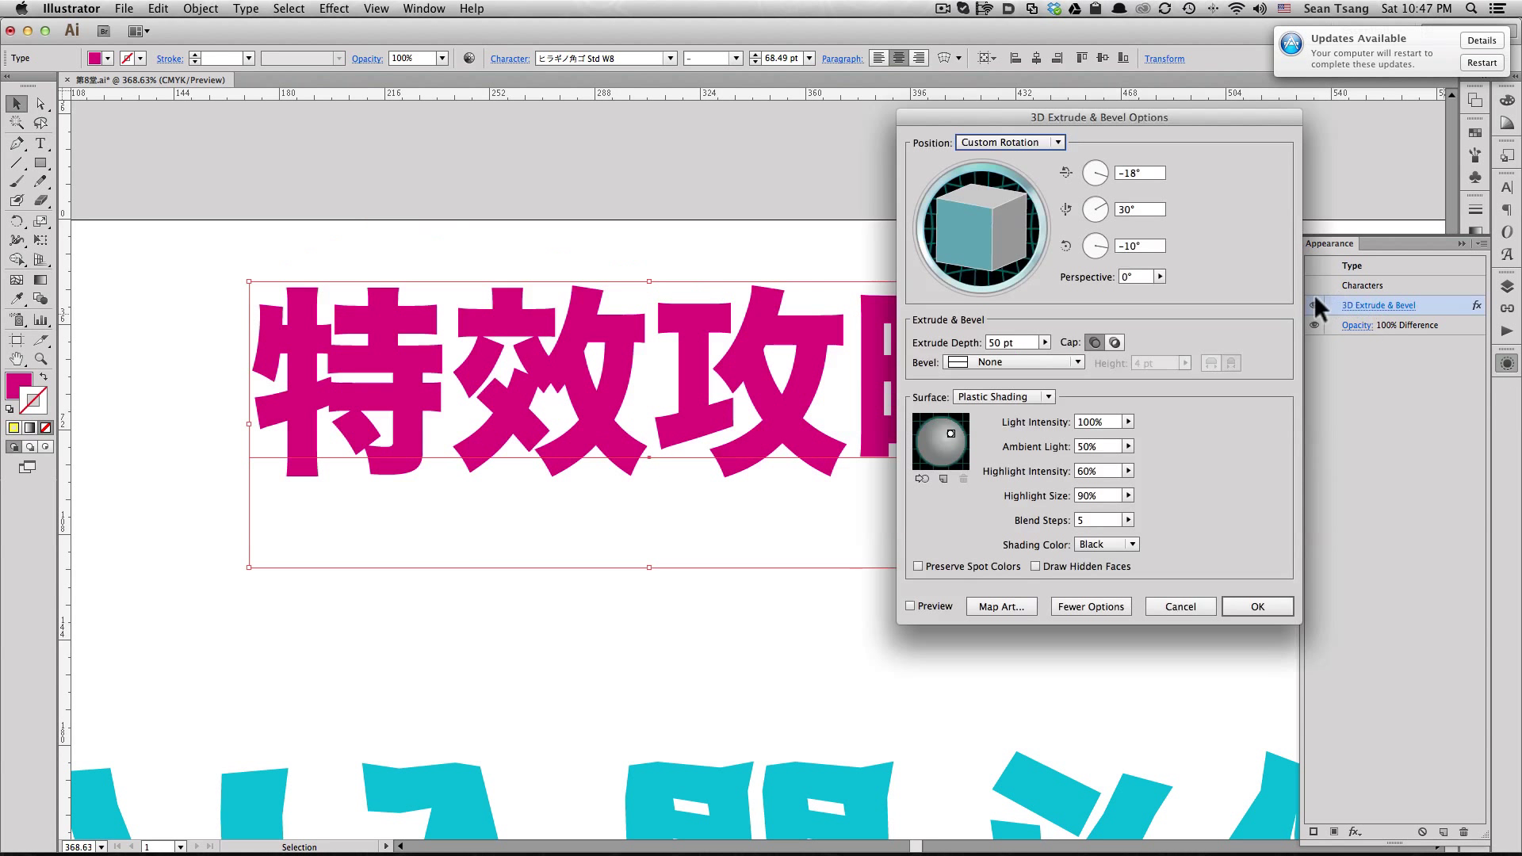
pyautogui.click(910, 605)
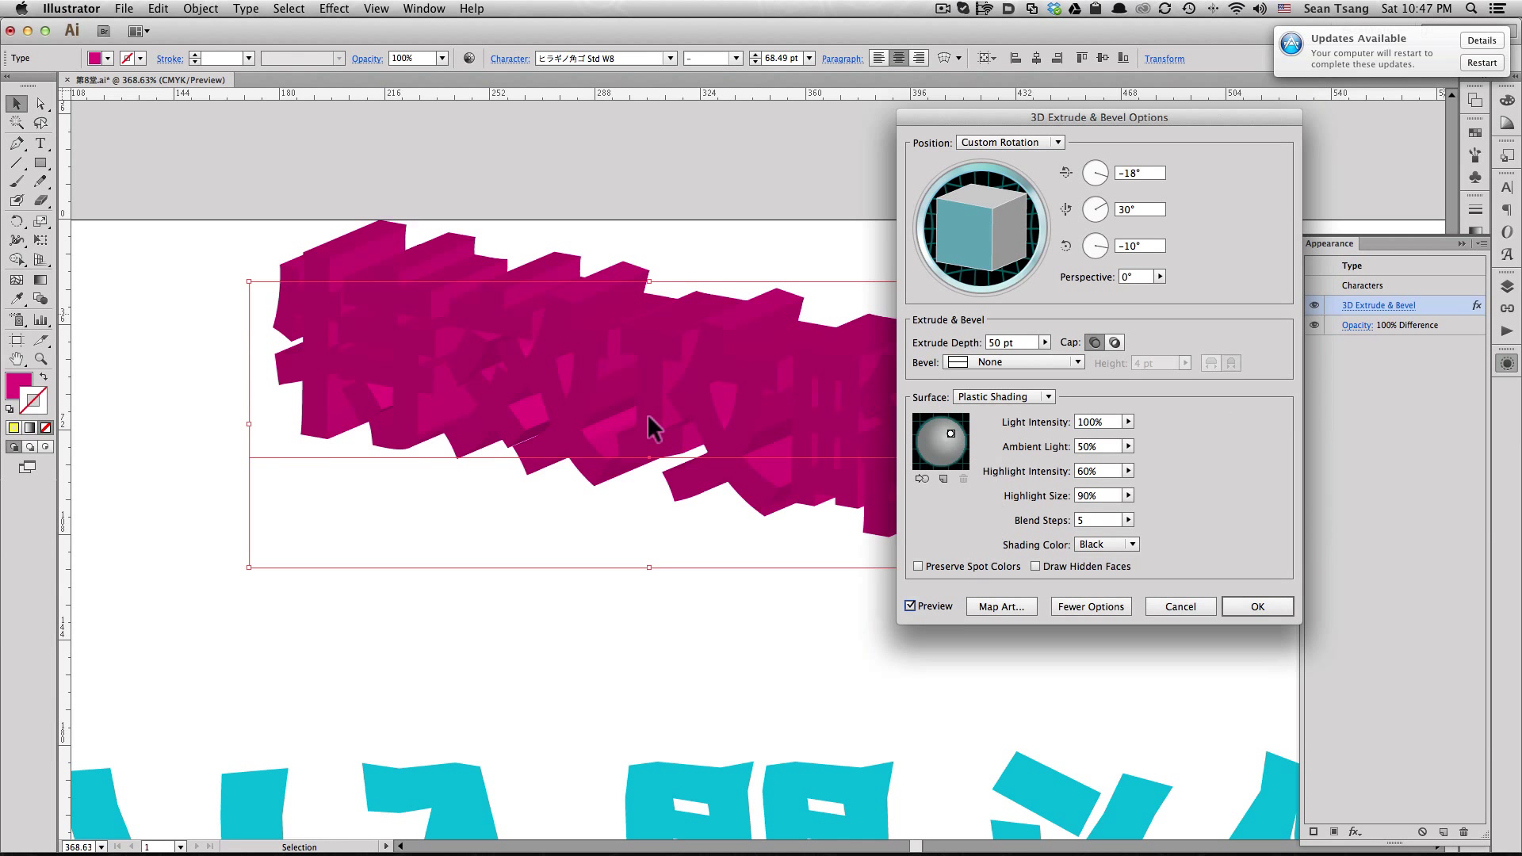
pyautogui.click(1128, 520)
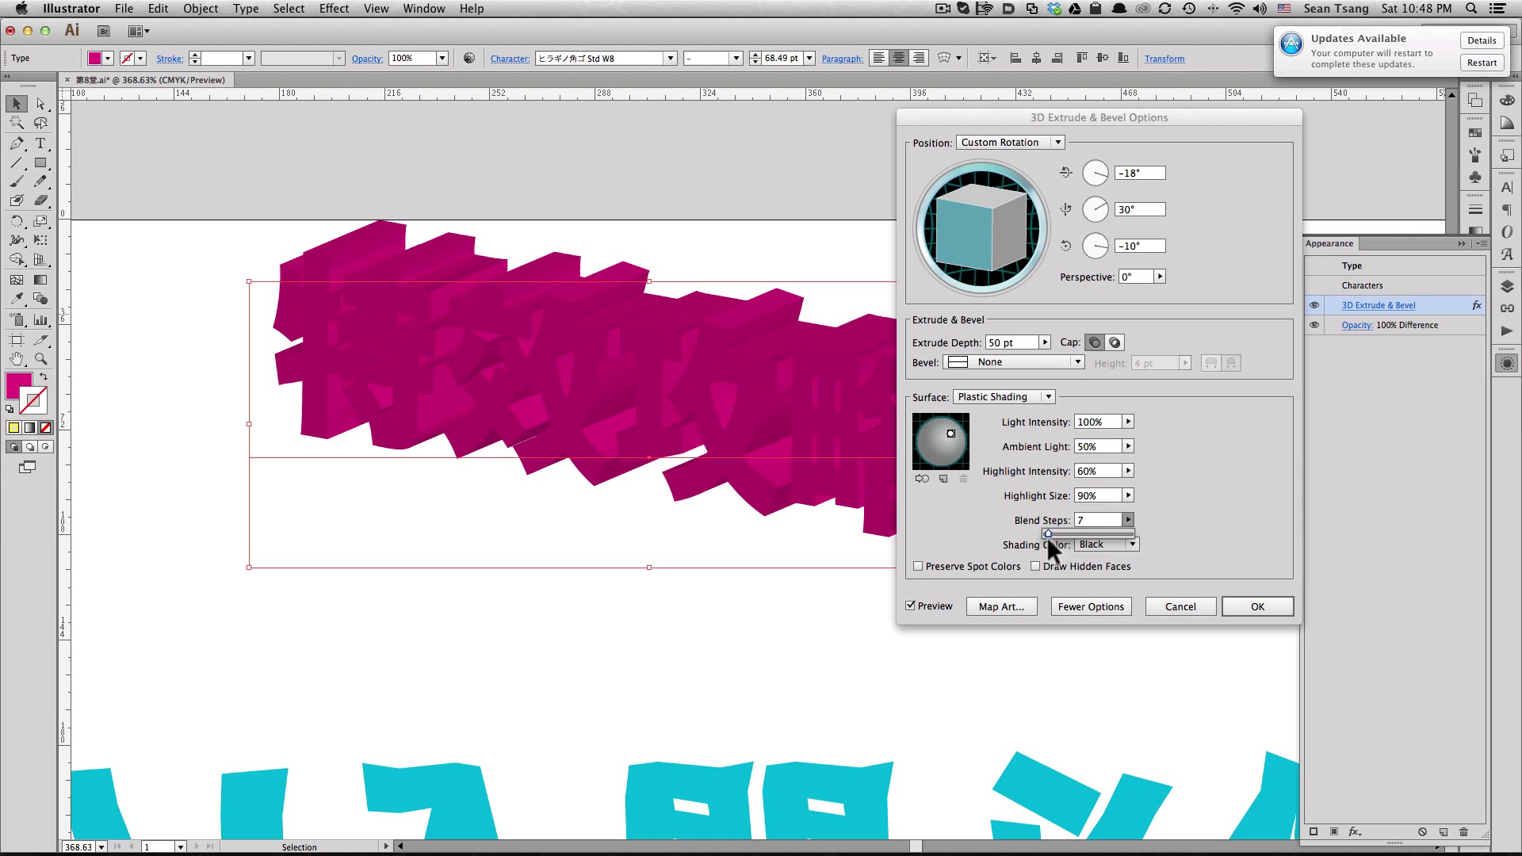
pyautogui.click(1253, 611)
pyautogui.click(203, 8)
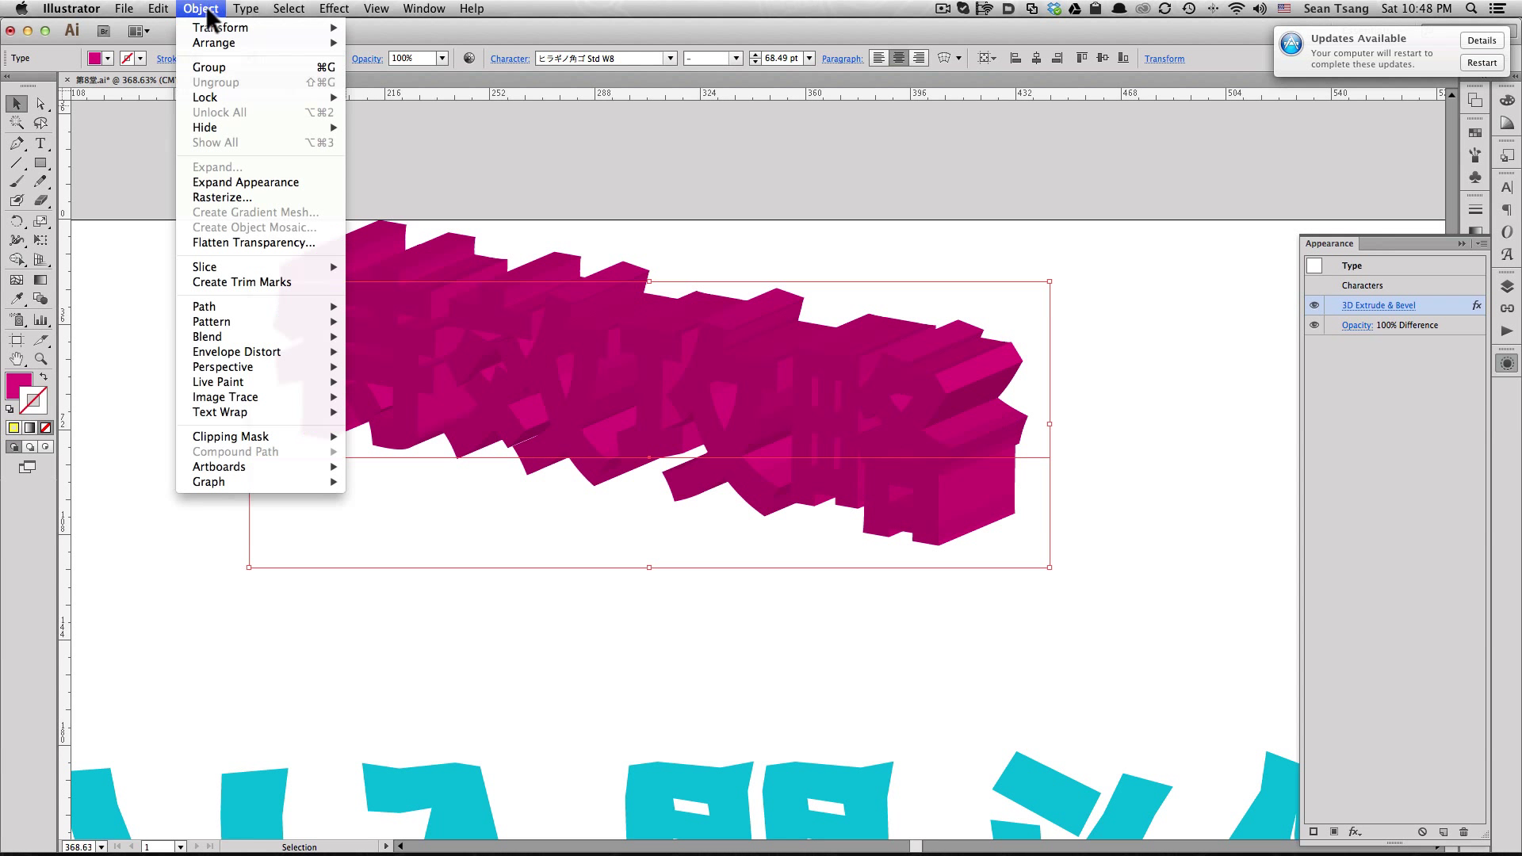
# Expand the 3D text's appearance into paths and zoom in on the last character
pyautogui.click(254, 181)
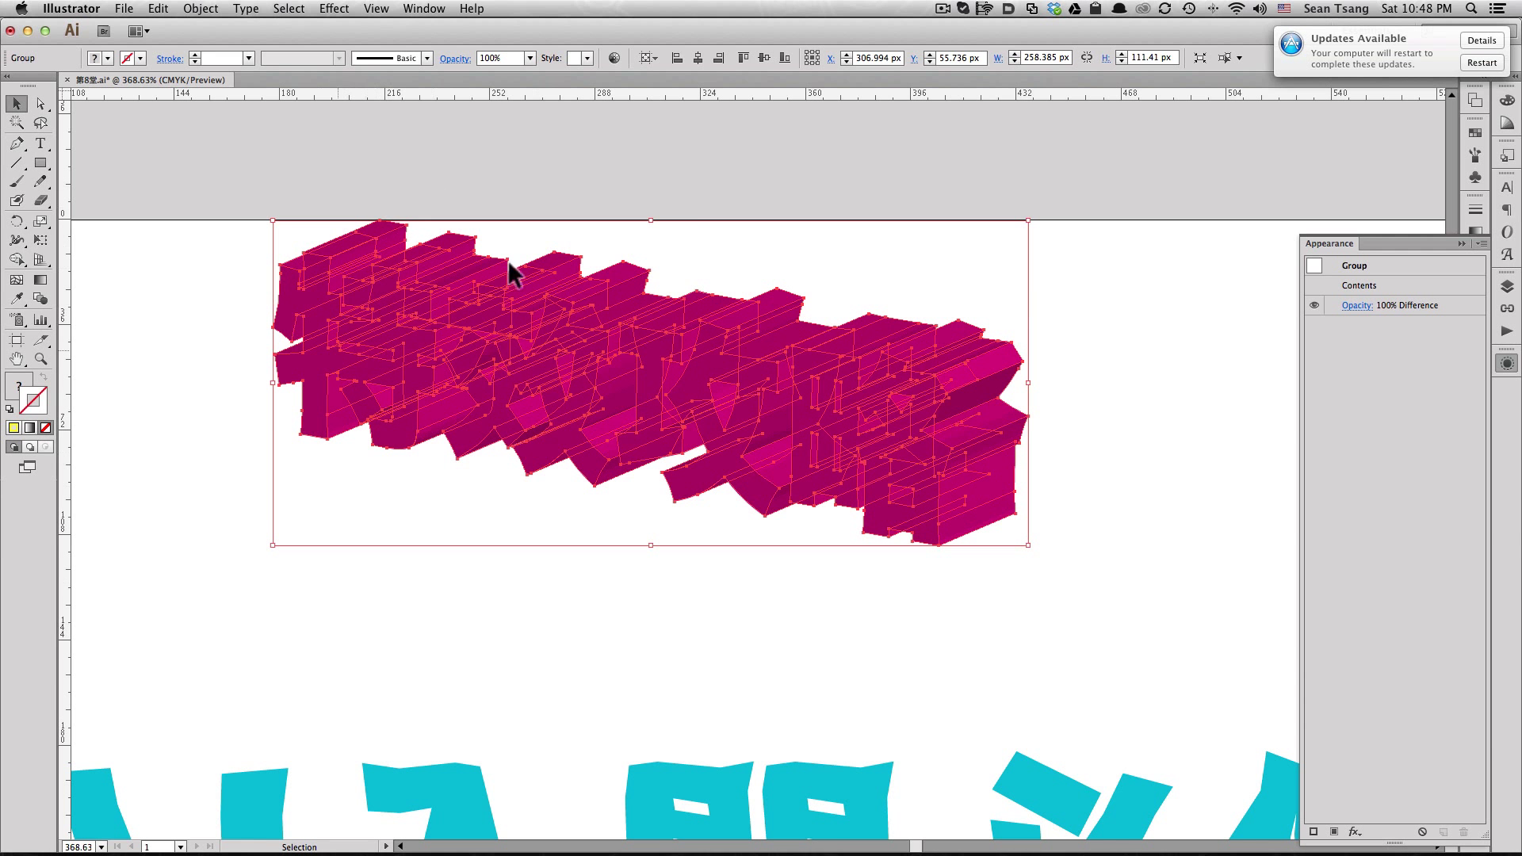
pyautogui.click(1082, 273)
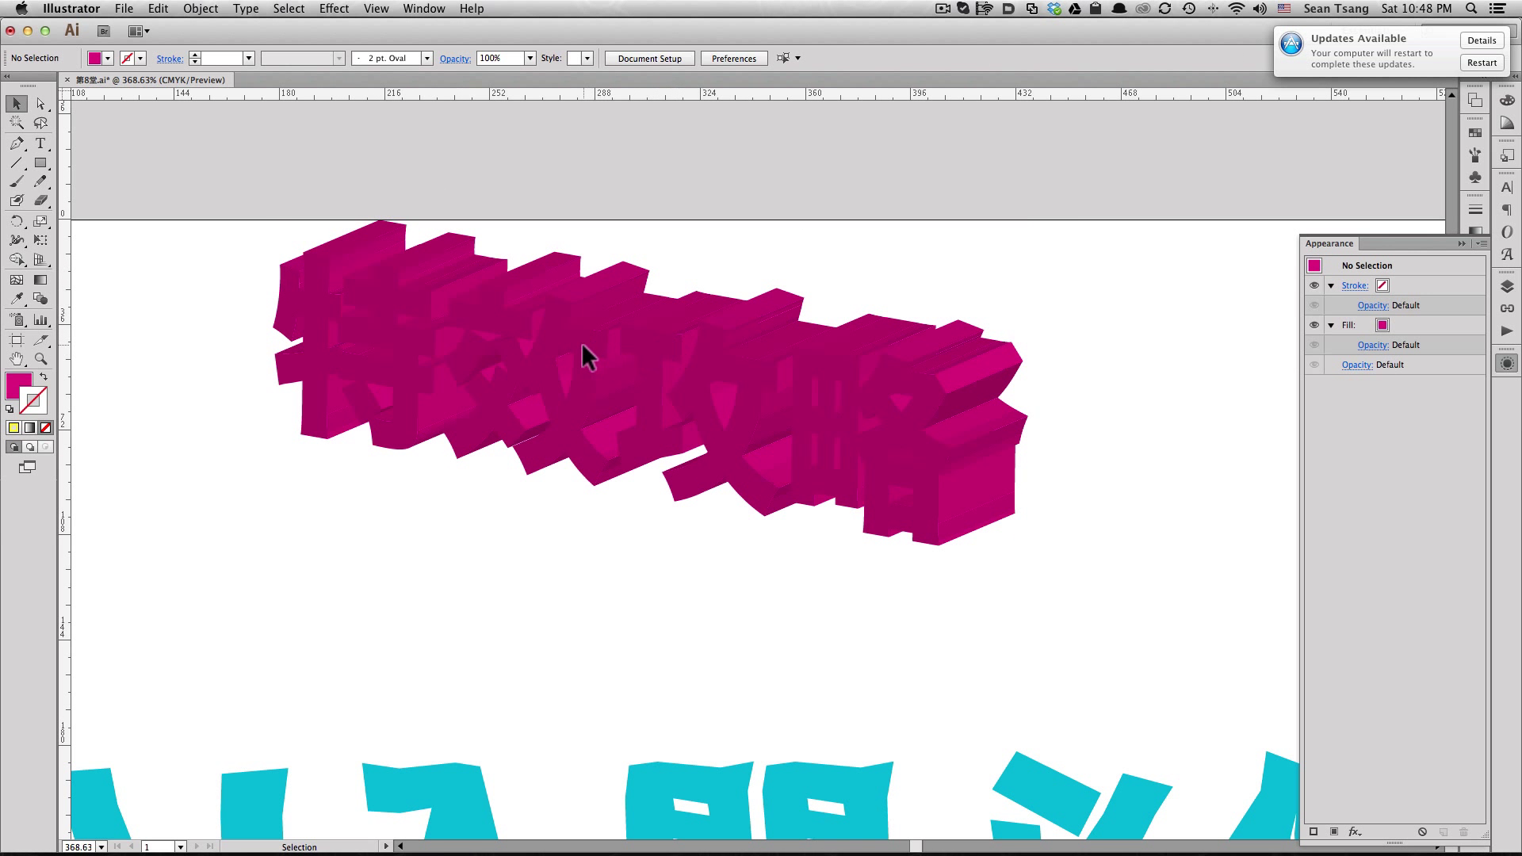
pyautogui.click(647, 351)
pyautogui.click(1040, 455)
pyautogui.press('a')
pyautogui.moveTo(771, 245); pyautogui.dragTo(1180, 619)
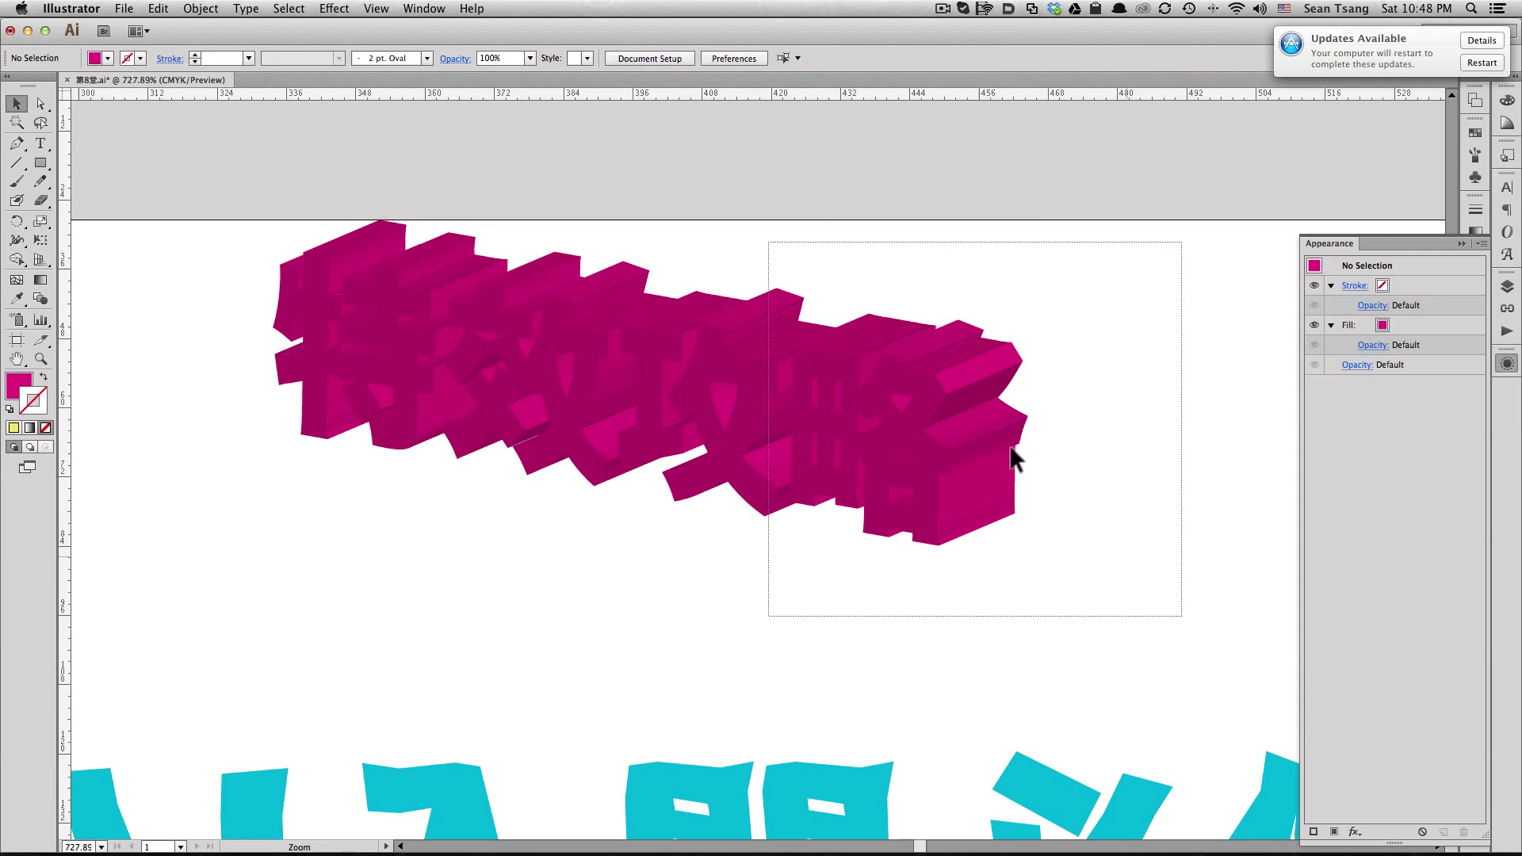
# Direct-select six faces of the last character, including its bottom strip
pyautogui.click(758, 410)
pyautogui.keyDown('shift'); pyautogui.click(782, 367); pyautogui.keyUp('shift')
pyautogui.keyDown('shift'); pyautogui.click(775, 452); pyautogui.keyUp('shift')
pyautogui.keyDown('shift'); pyautogui.click(788, 479); pyautogui.keyUp('shift')
pyautogui.keyDown('shift'); pyautogui.click(755, 583); pyautogui.keyUp('shift')
pyautogui.keyDown('shift'); pyautogui.click(760, 664); pyautogui.keyUp('shift')
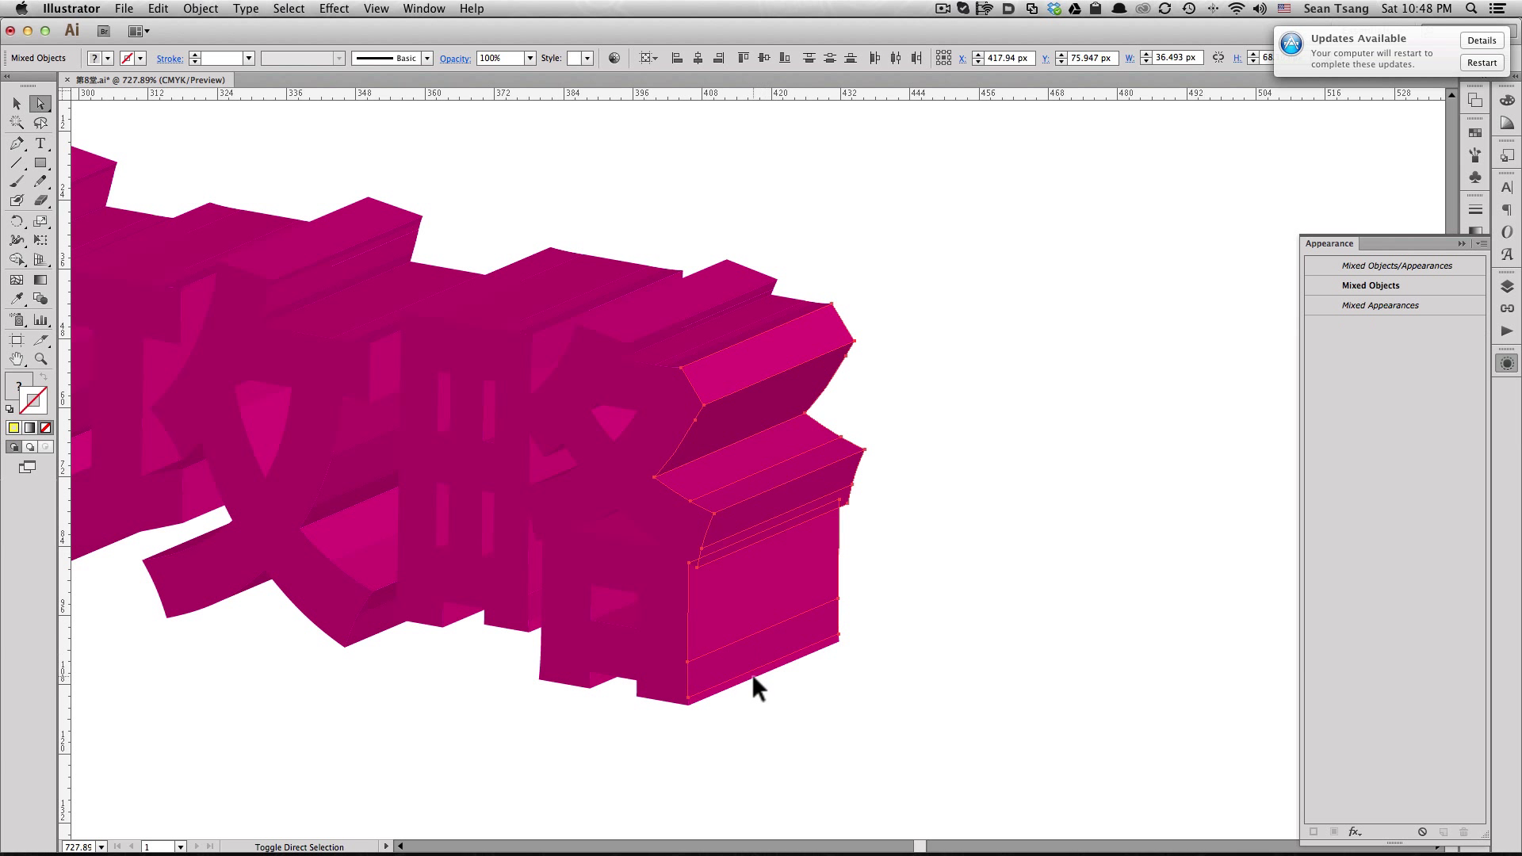
# Eyedropper the magenta onto the faces, darken them to K 68%, and zoom out
pyautogui.click(1507, 100)
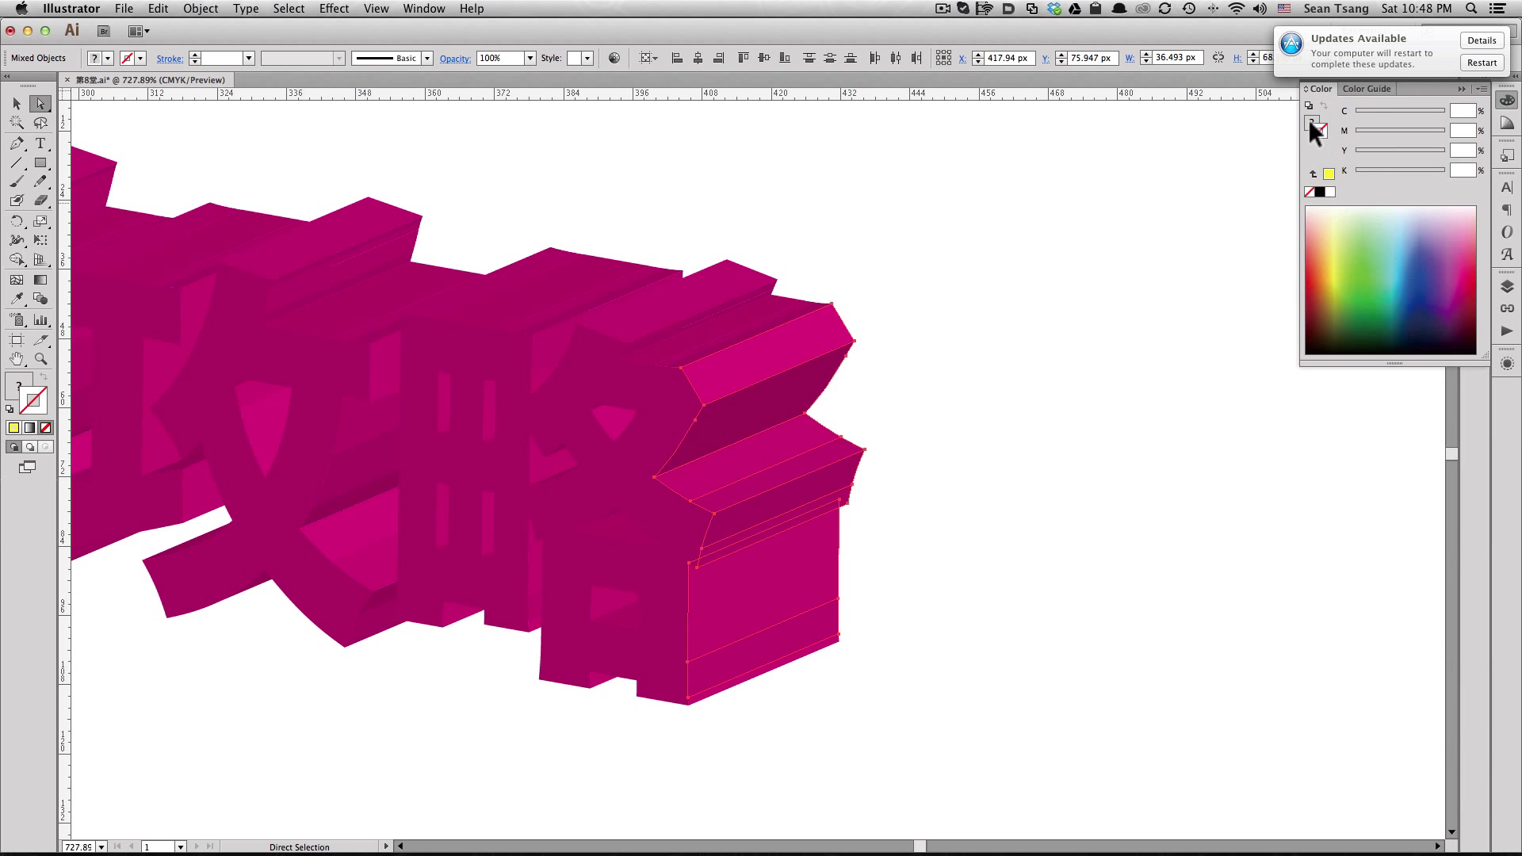
pyautogui.press('i')
pyautogui.click(705, 337)
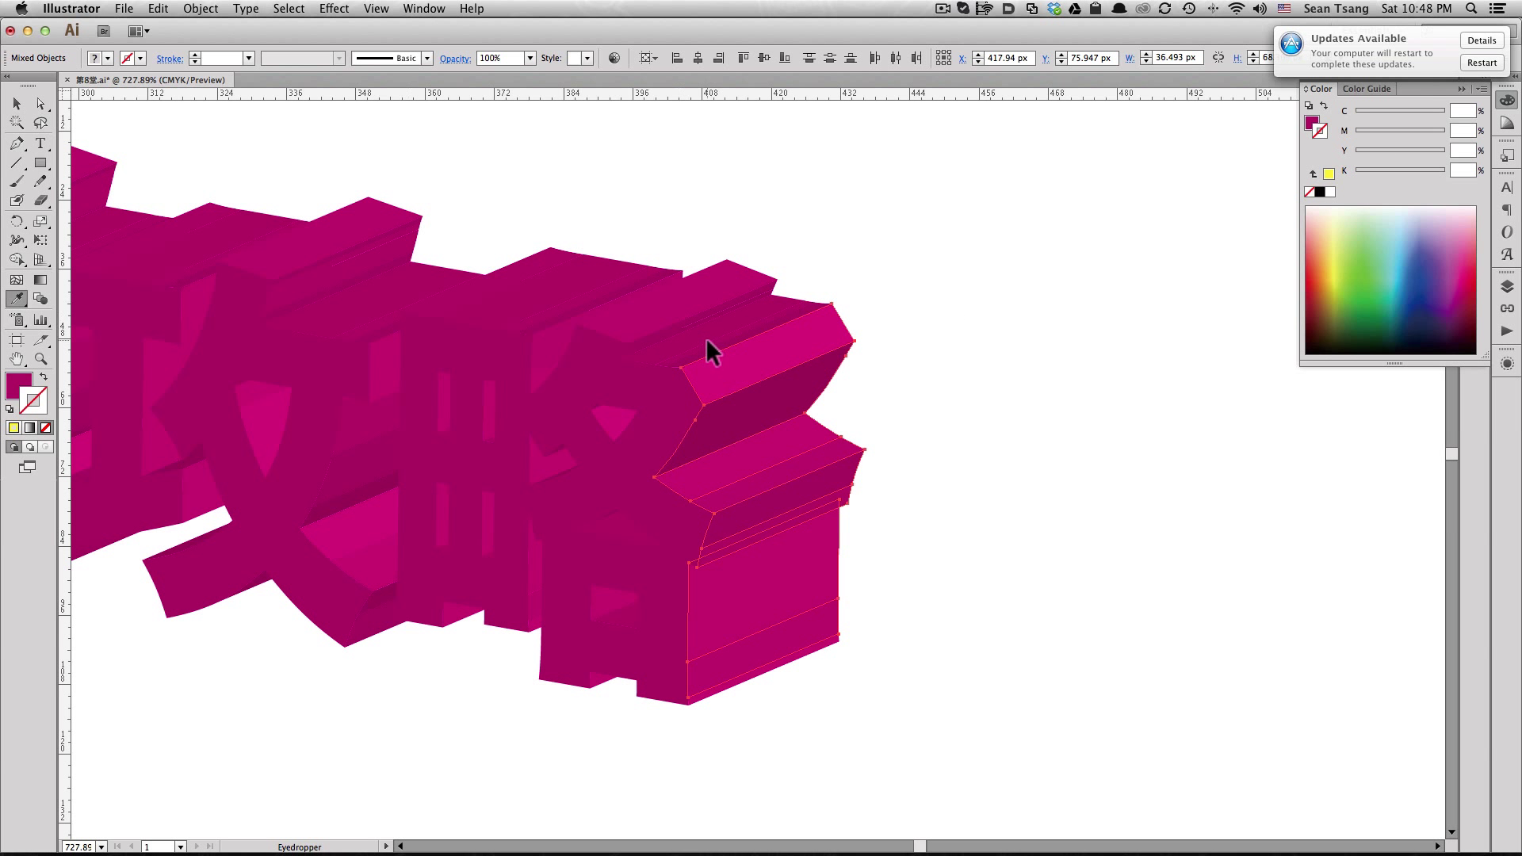
pyautogui.click(1312, 124)
pyautogui.moveTo(1381, 170); pyautogui.dragTo(1414, 170)
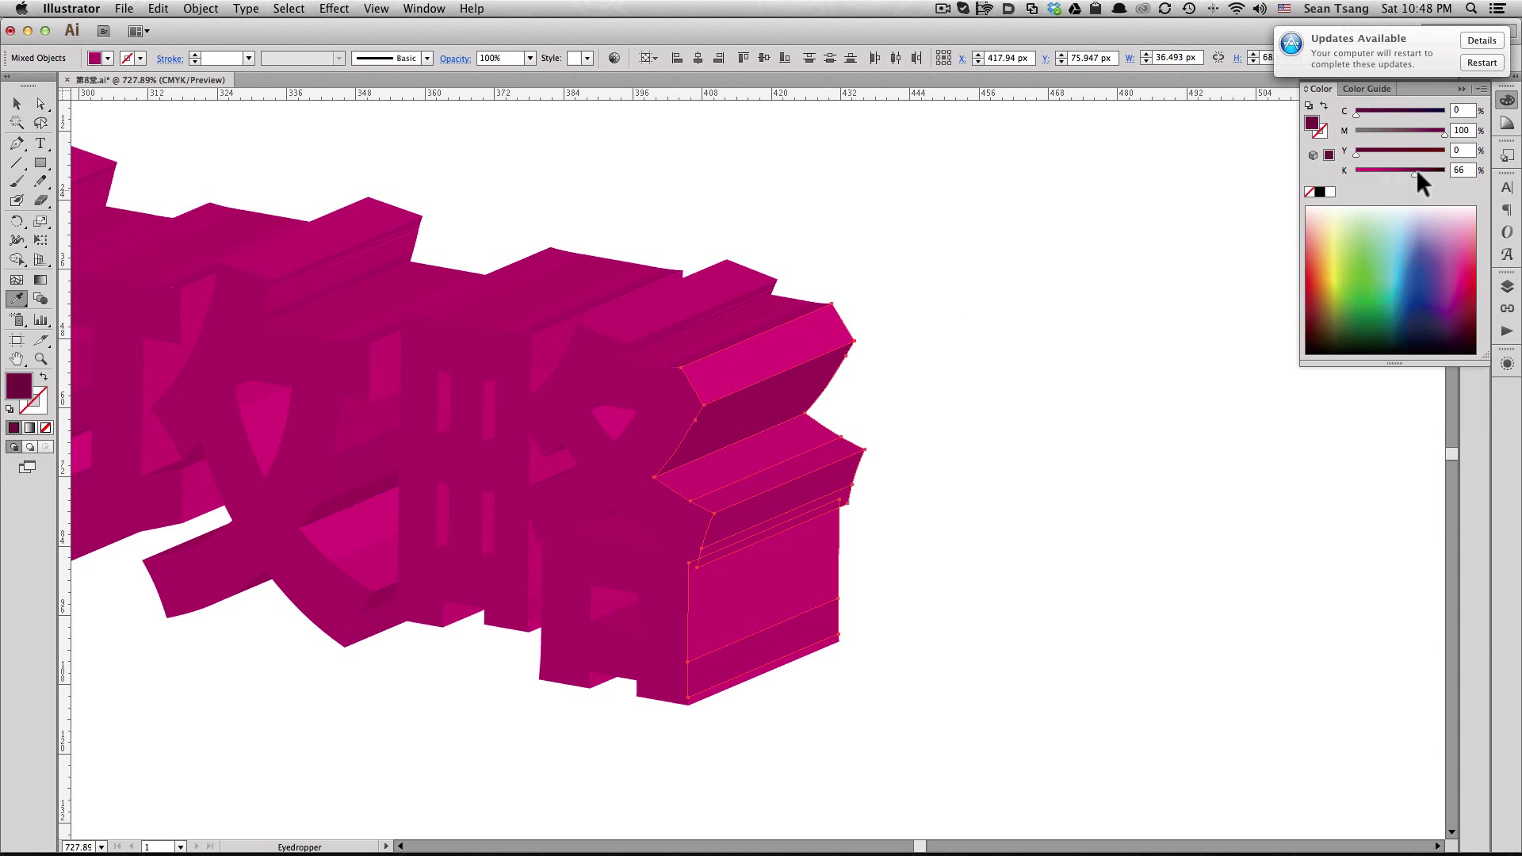
pyautogui.press('v')
pyautogui.click(857, 465)
pyautogui.press('super+minus')
pyautogui.press('super+minus')
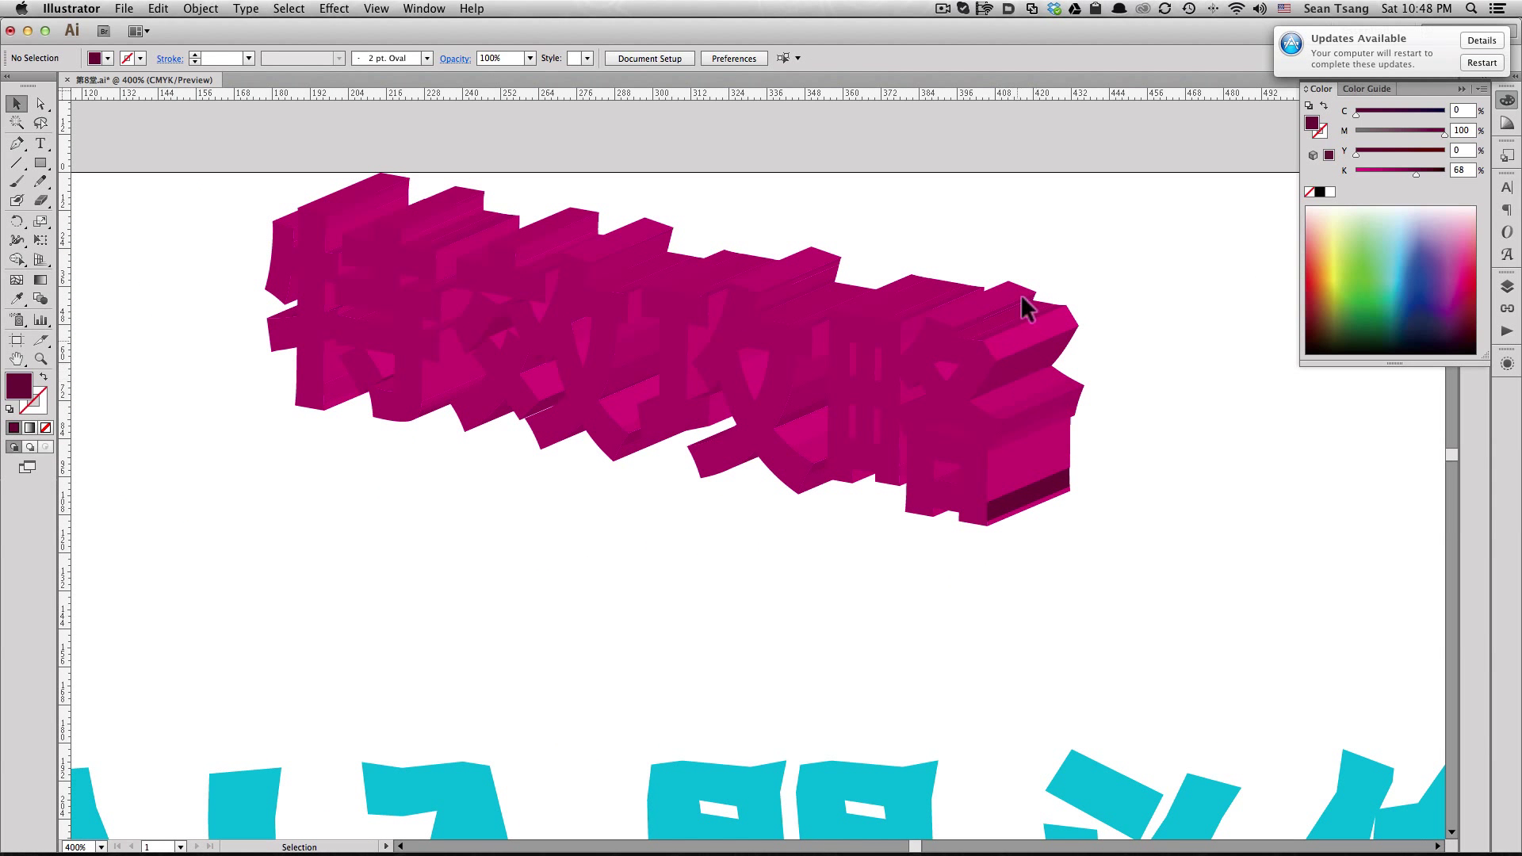
# Delete the 3D word group, then draw and delete a trial rectangle
pyautogui.moveTo(1101, 167); pyautogui.dragTo(238, 476)
pyautogui.press('Delete')
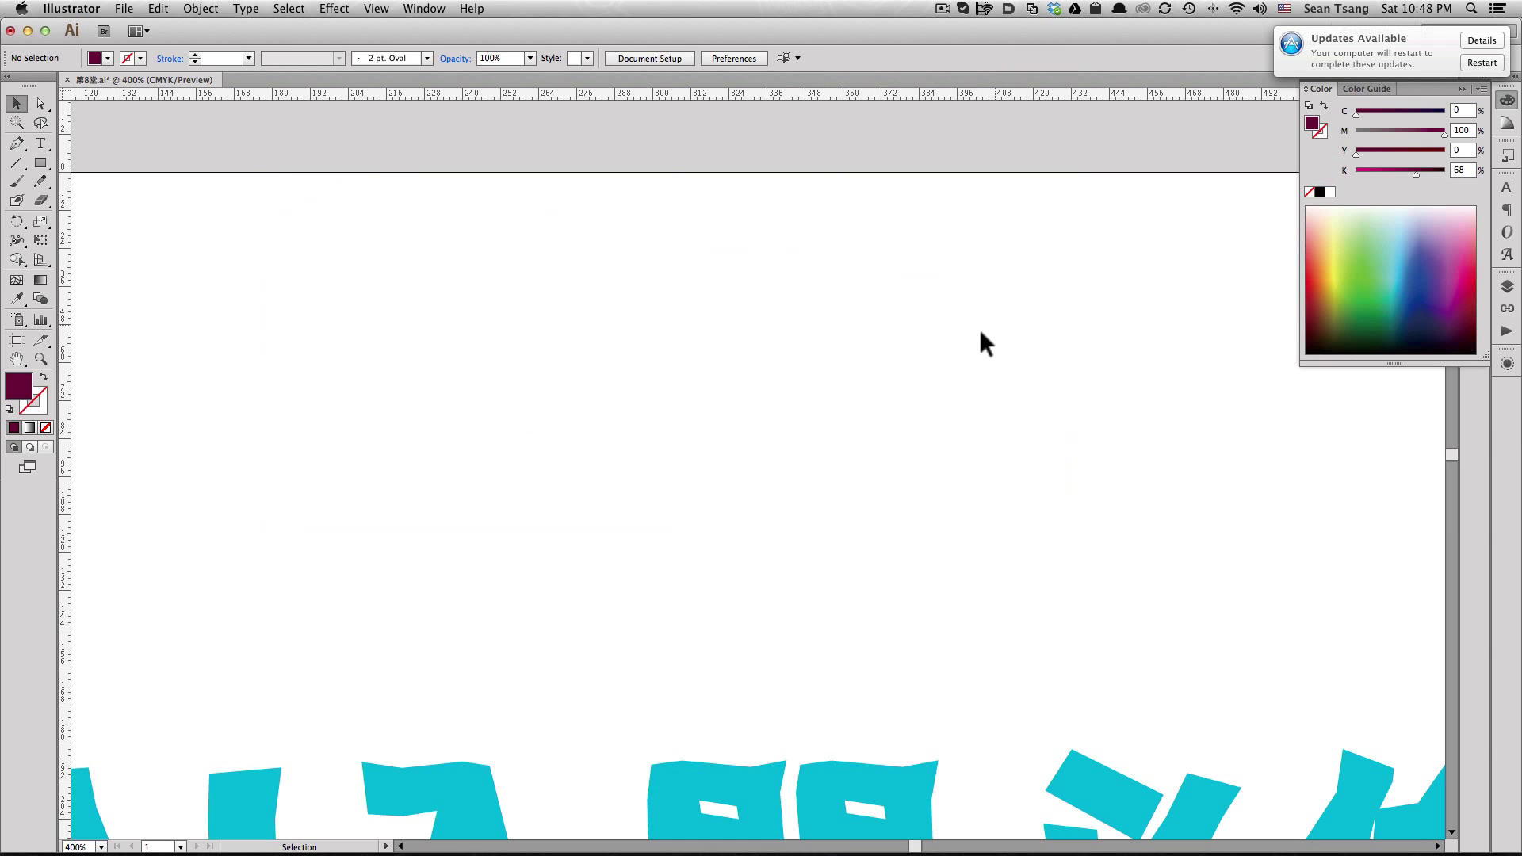
pyautogui.press('super+minus')
pyautogui.press('super+minus')
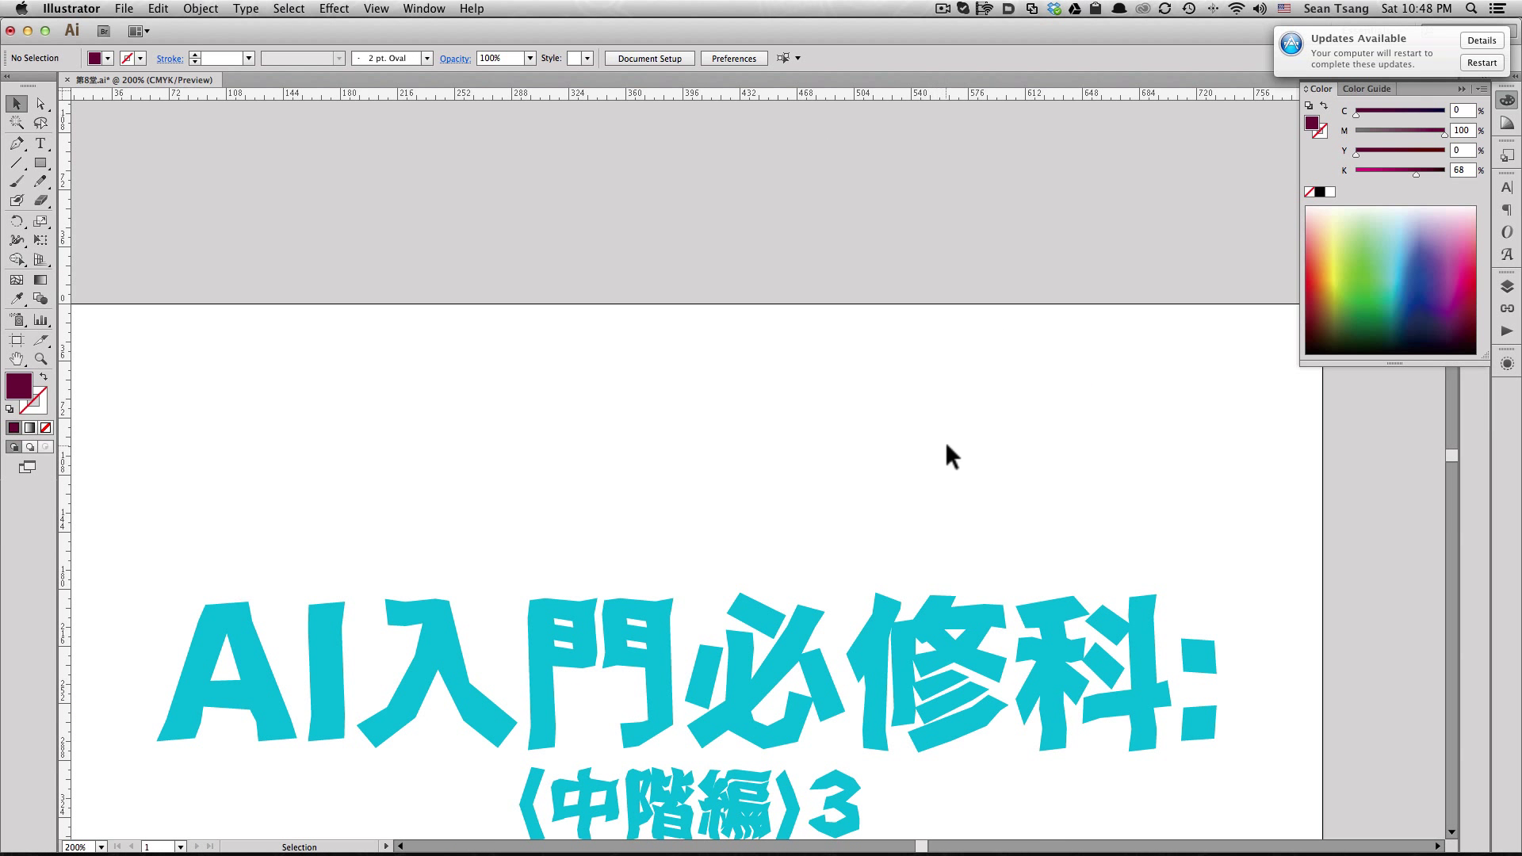
pyautogui.click(41, 162)
pyautogui.moveTo(390, 241); pyautogui.dragTo(668, 491)
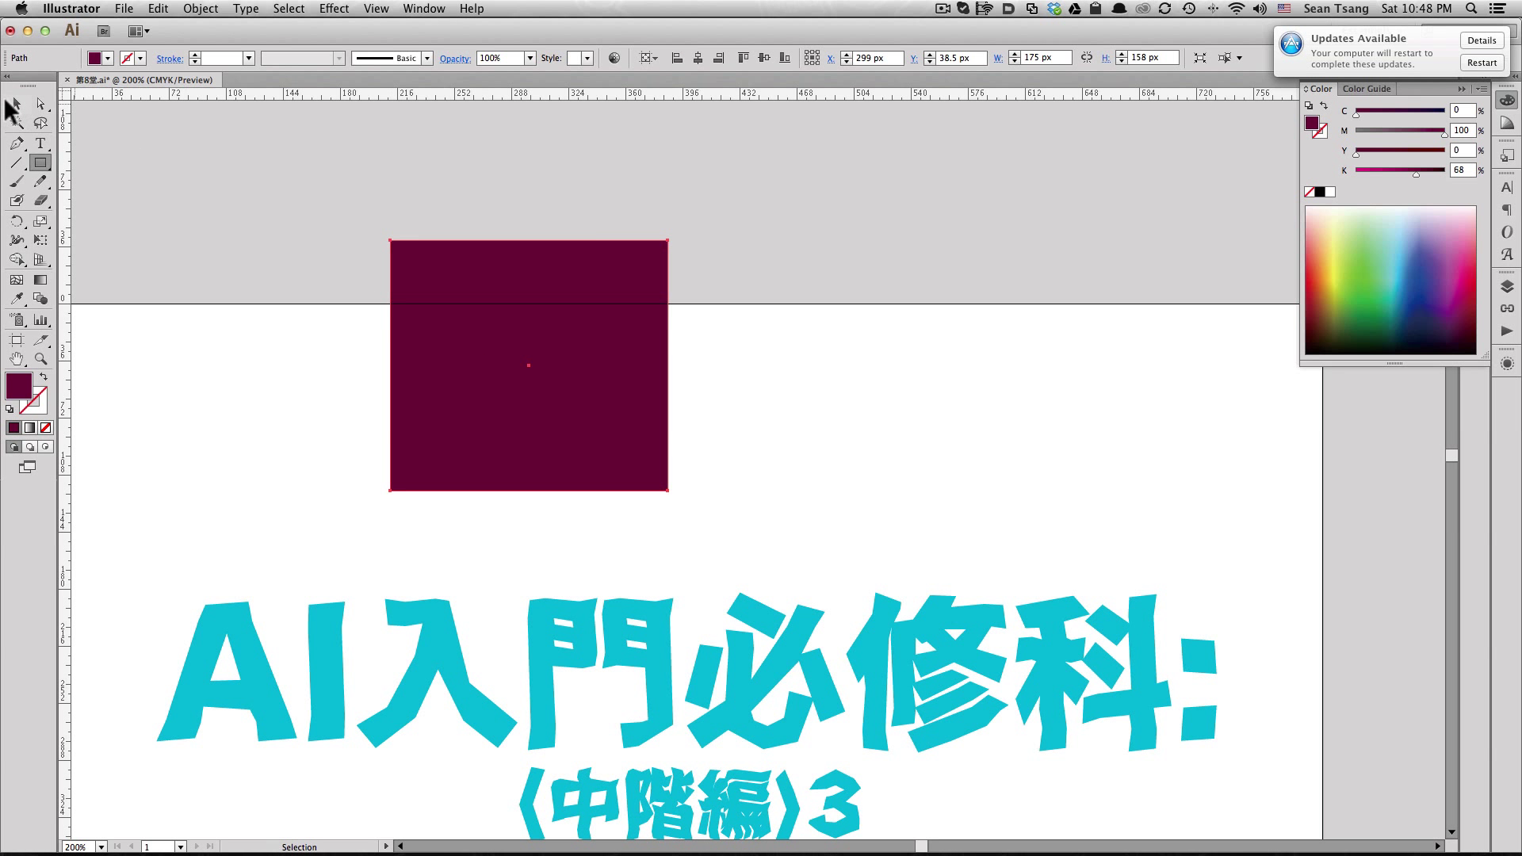
pyautogui.press('Delete')
# Draw a closed half-vase profile with the Pen tool and select it
pyautogui.click(17, 143)
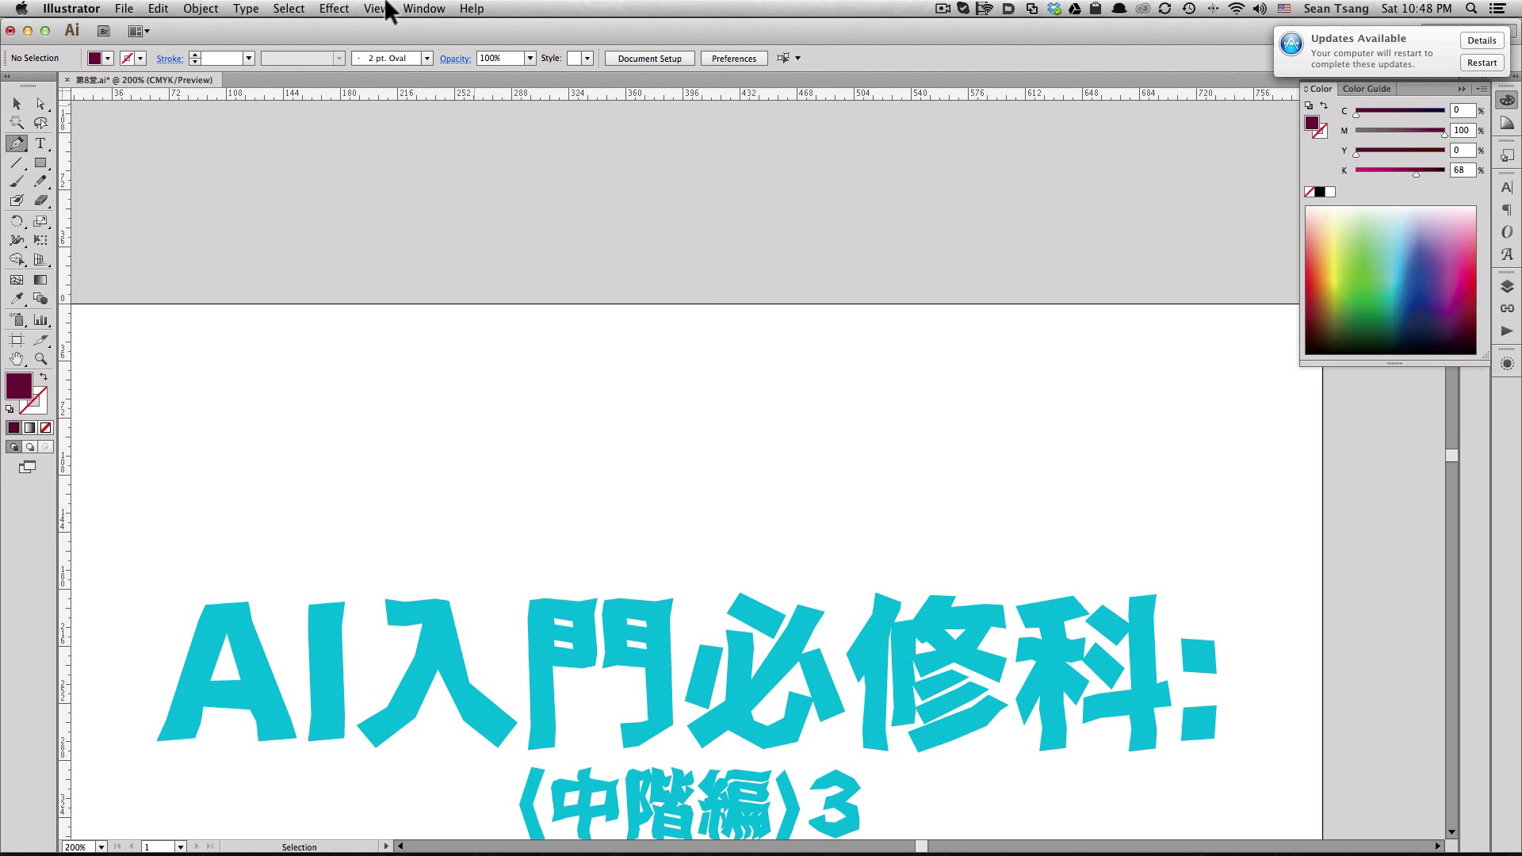
pyautogui.click(642, 225)
pyautogui.click(762, 225)
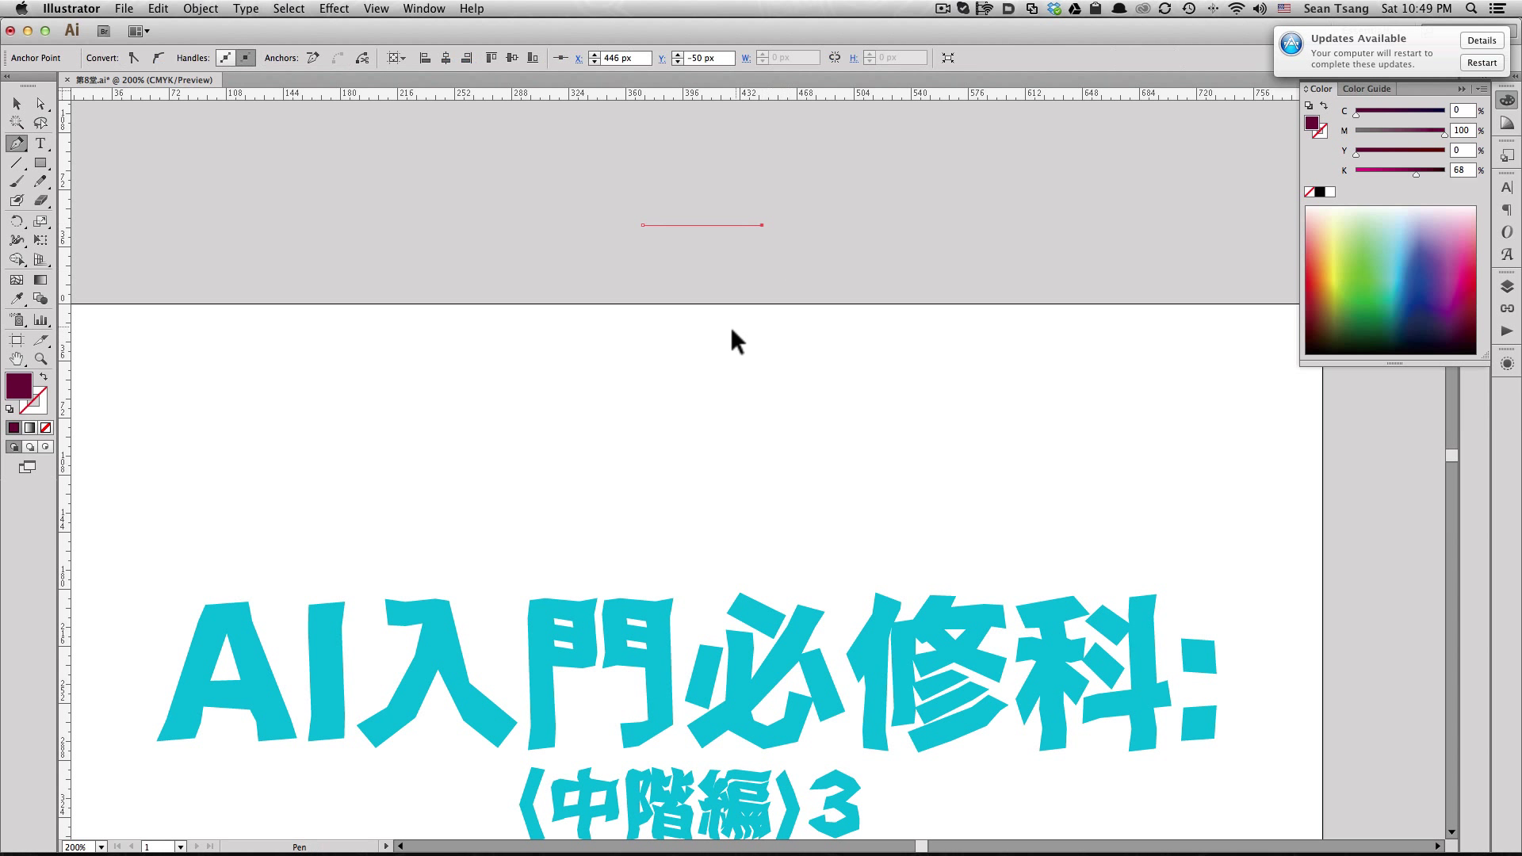
pyautogui.moveTo(734, 326); pyautogui.dragTo(732, 393)
pyautogui.moveTo(774, 455)
pyautogui.mouseDown()
pyautogui.moveTo(777, 496)
pyautogui.moveTo(712, 550)
pyautogui.mouseUp()
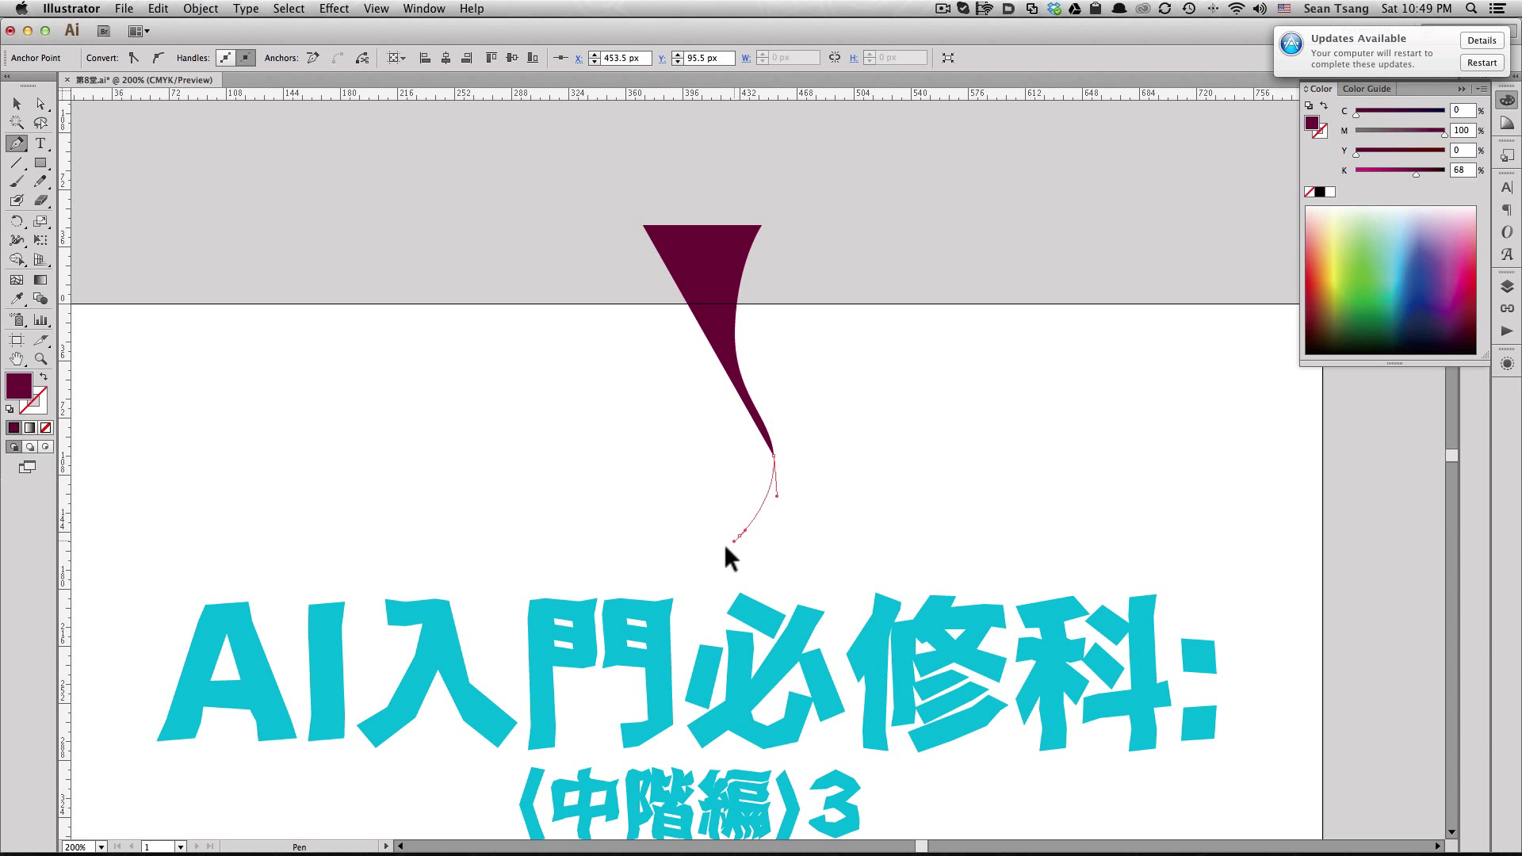
pyautogui.click(655, 538)
pyautogui.click(643, 225)
pyautogui.press('v')
pyautogui.click(824, 317)
pyautogui.click(736, 238)
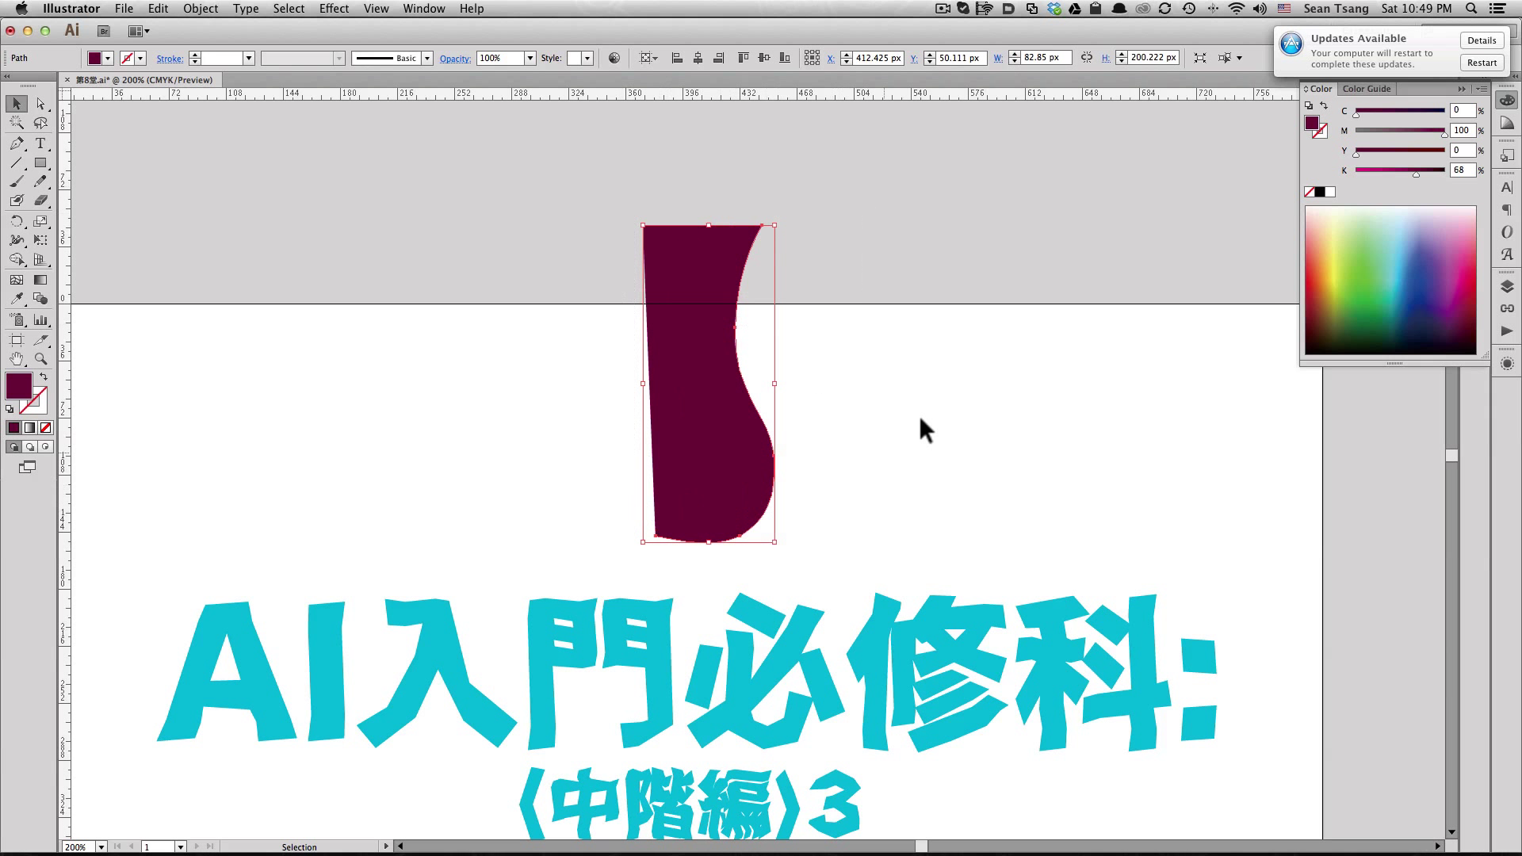
pyautogui.click(334, 9)
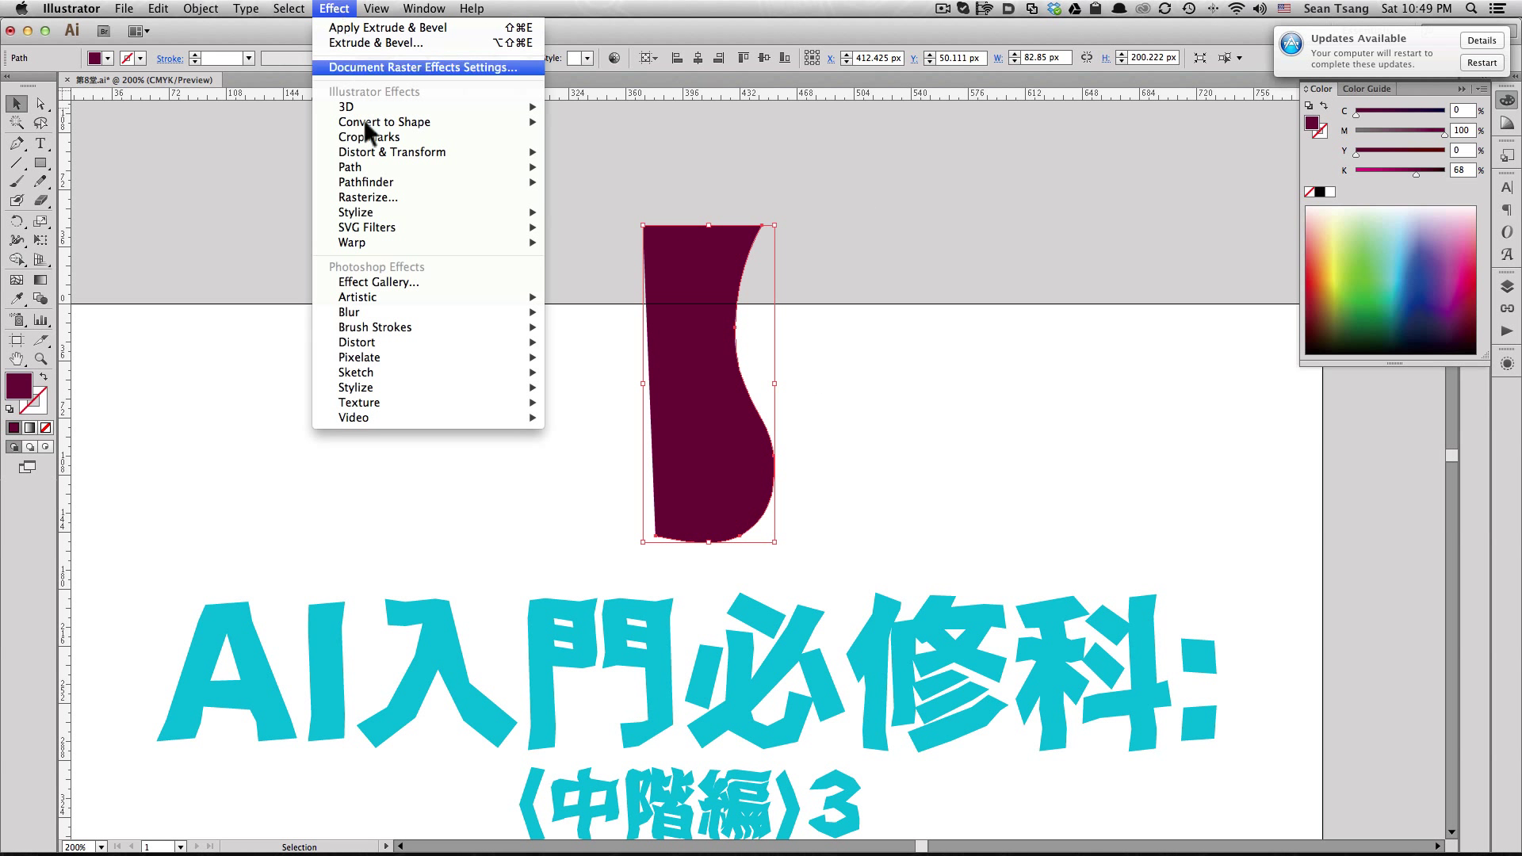
pyautogui.moveTo(346, 107)
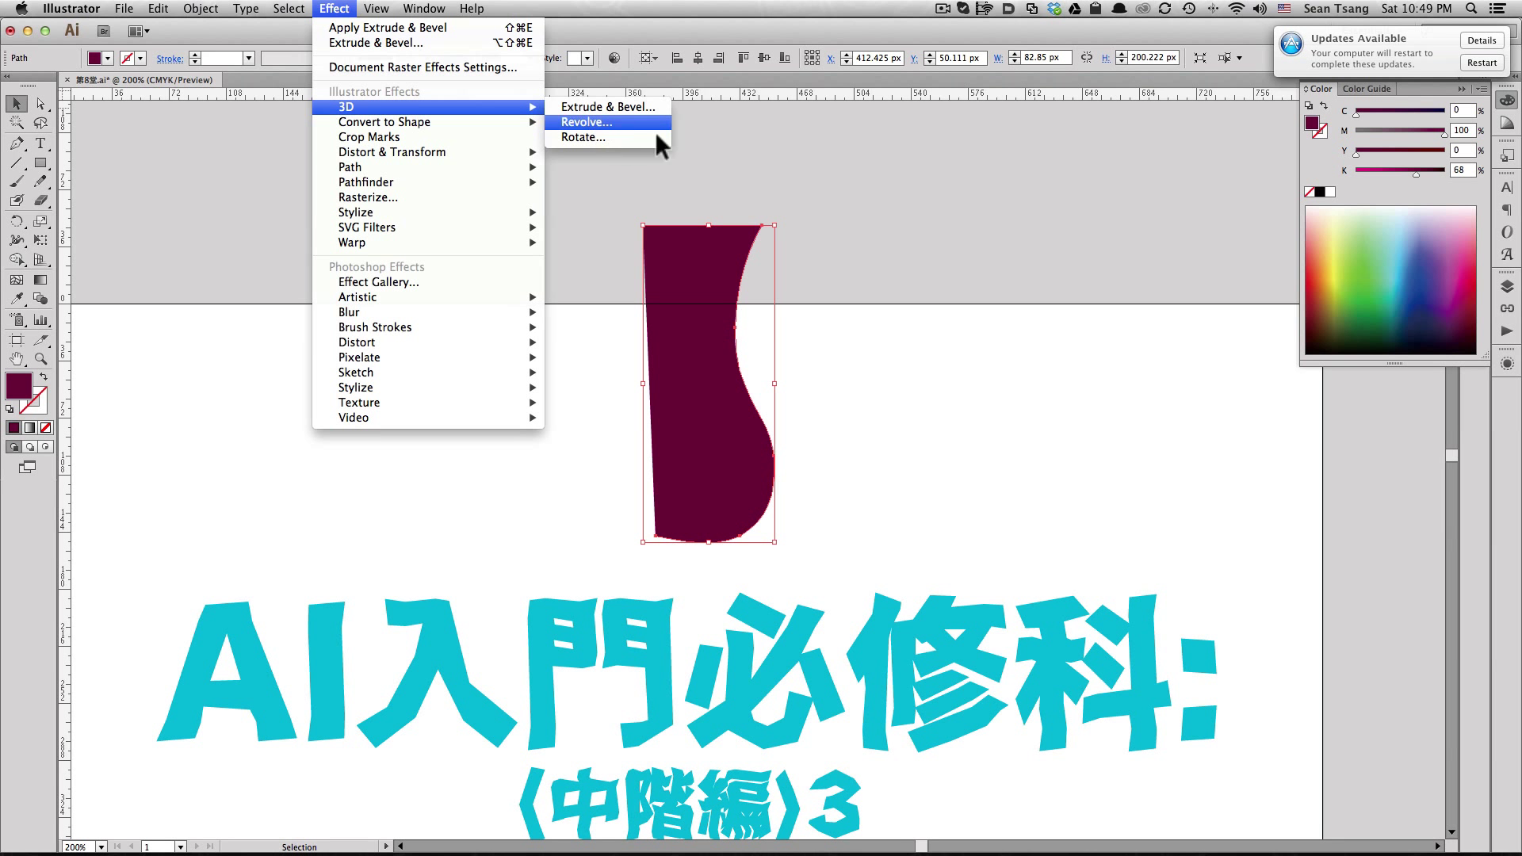
# Preview a 3D Revolve of the profile with custom tilt, 24° perspective and uncapped ends
pyautogui.click(587, 122)
pyautogui.click(912, 620)
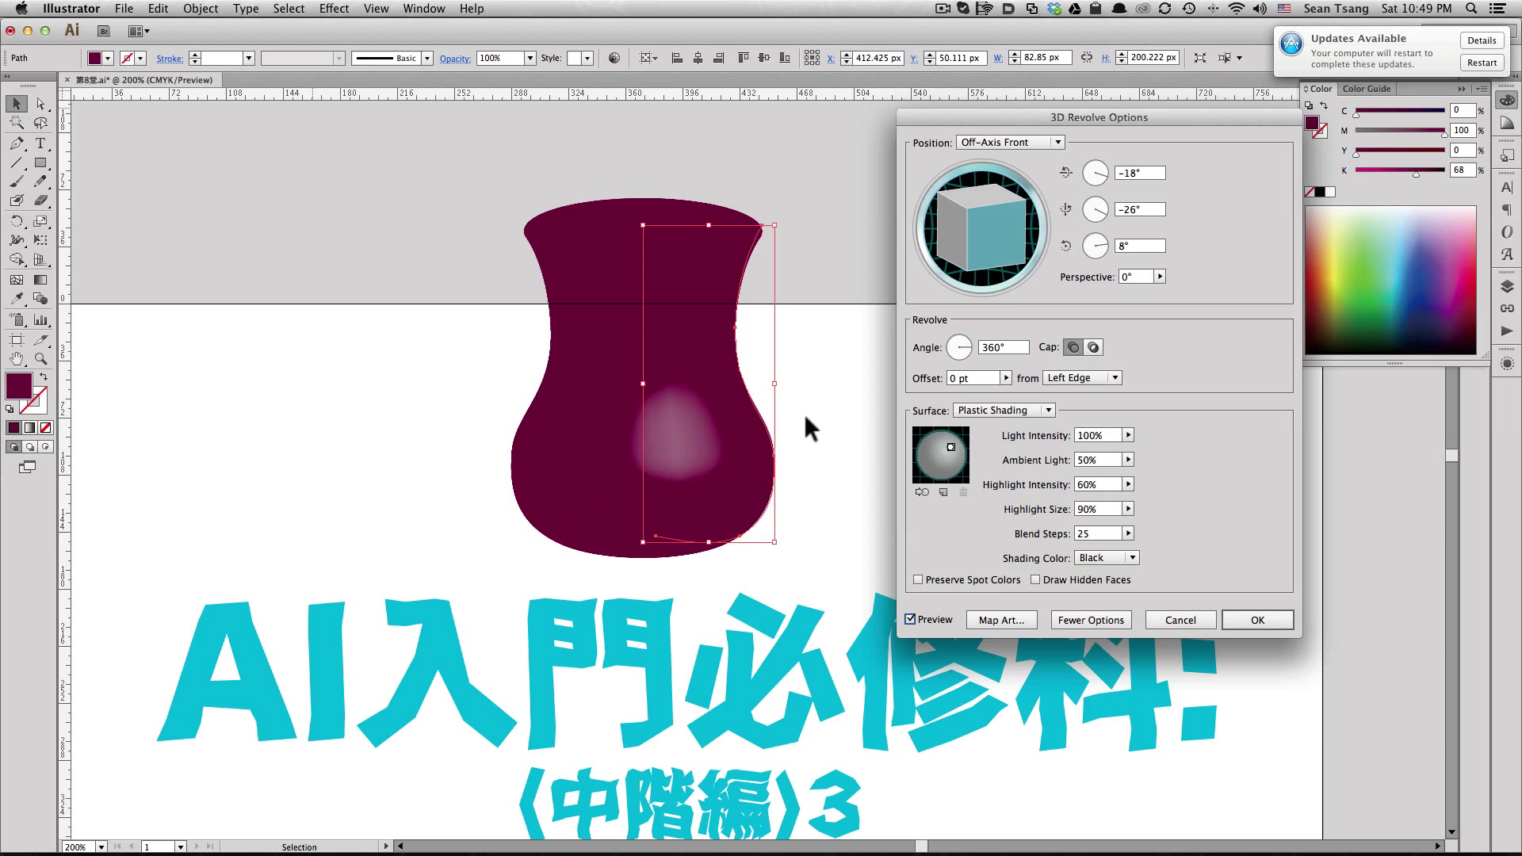
pyautogui.moveTo(986, 259); pyautogui.dragTo(992, 203)
pyautogui.click(1160, 277)
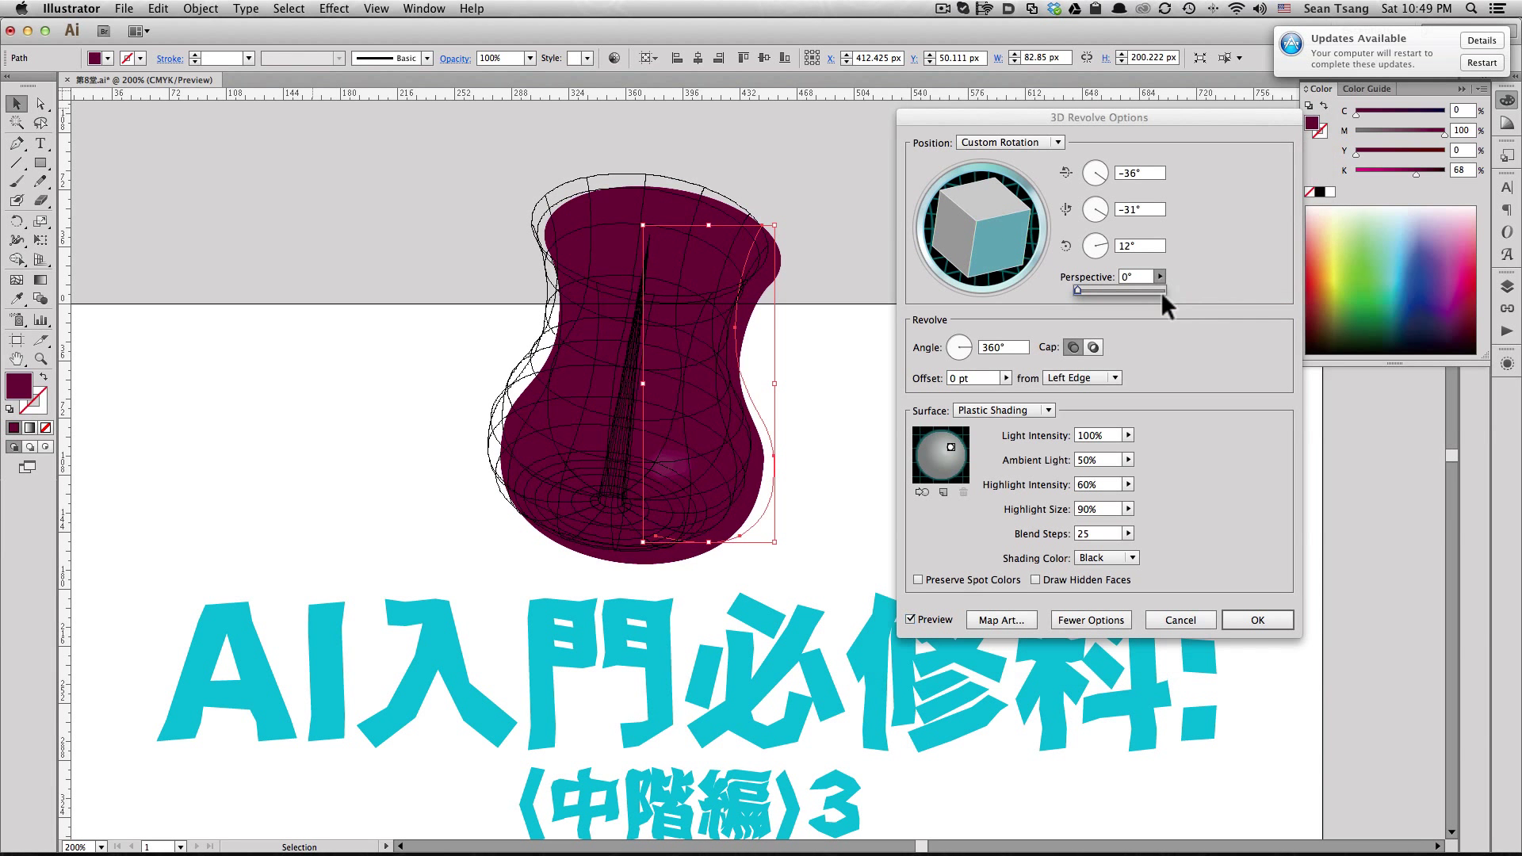
pyautogui.click(1093, 347)
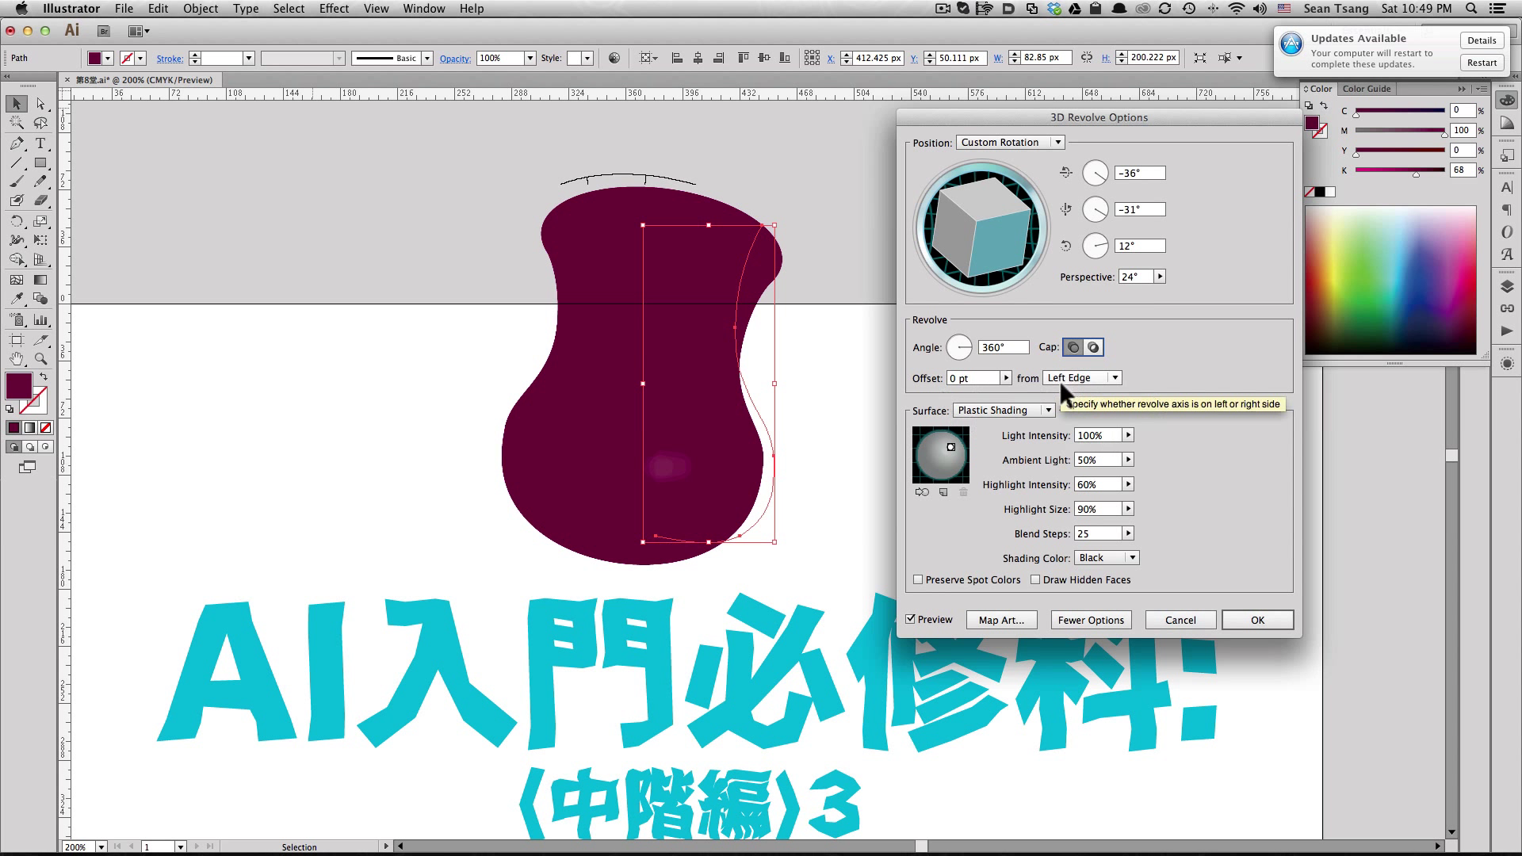
# Offset the revolve axis, widen the revolve angle to 192°, and apply it
pyautogui.click(1005, 379)
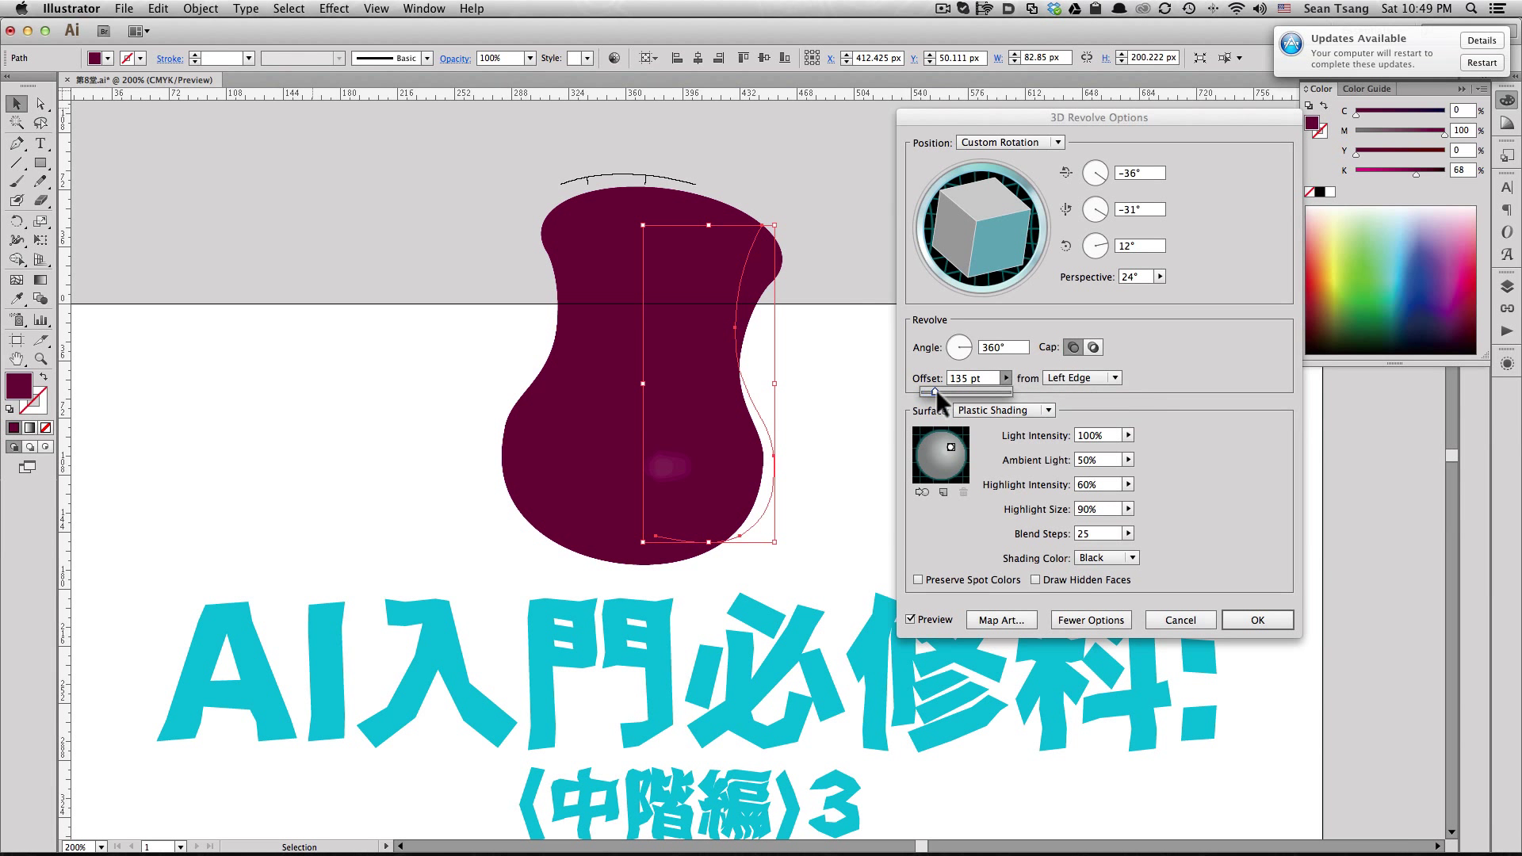
pyautogui.moveTo(936, 388)
pyautogui.mouseDown()
pyautogui.moveTo(949, 387)
pyautogui.moveTo(907, 391)
pyautogui.mouseUp()
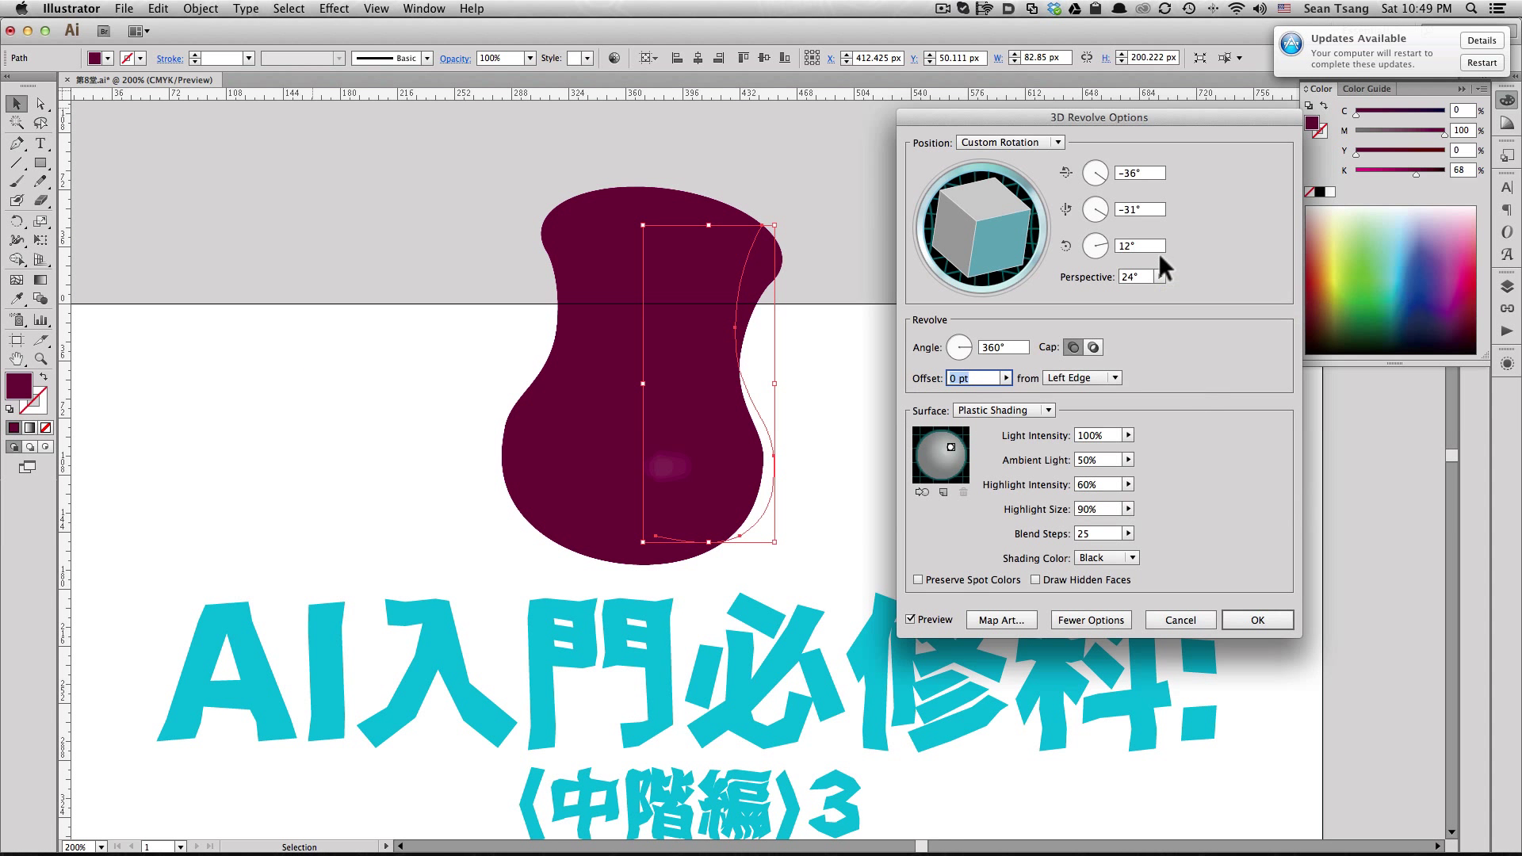
pyautogui.moveTo(963, 344); pyautogui.dragTo(969, 337)
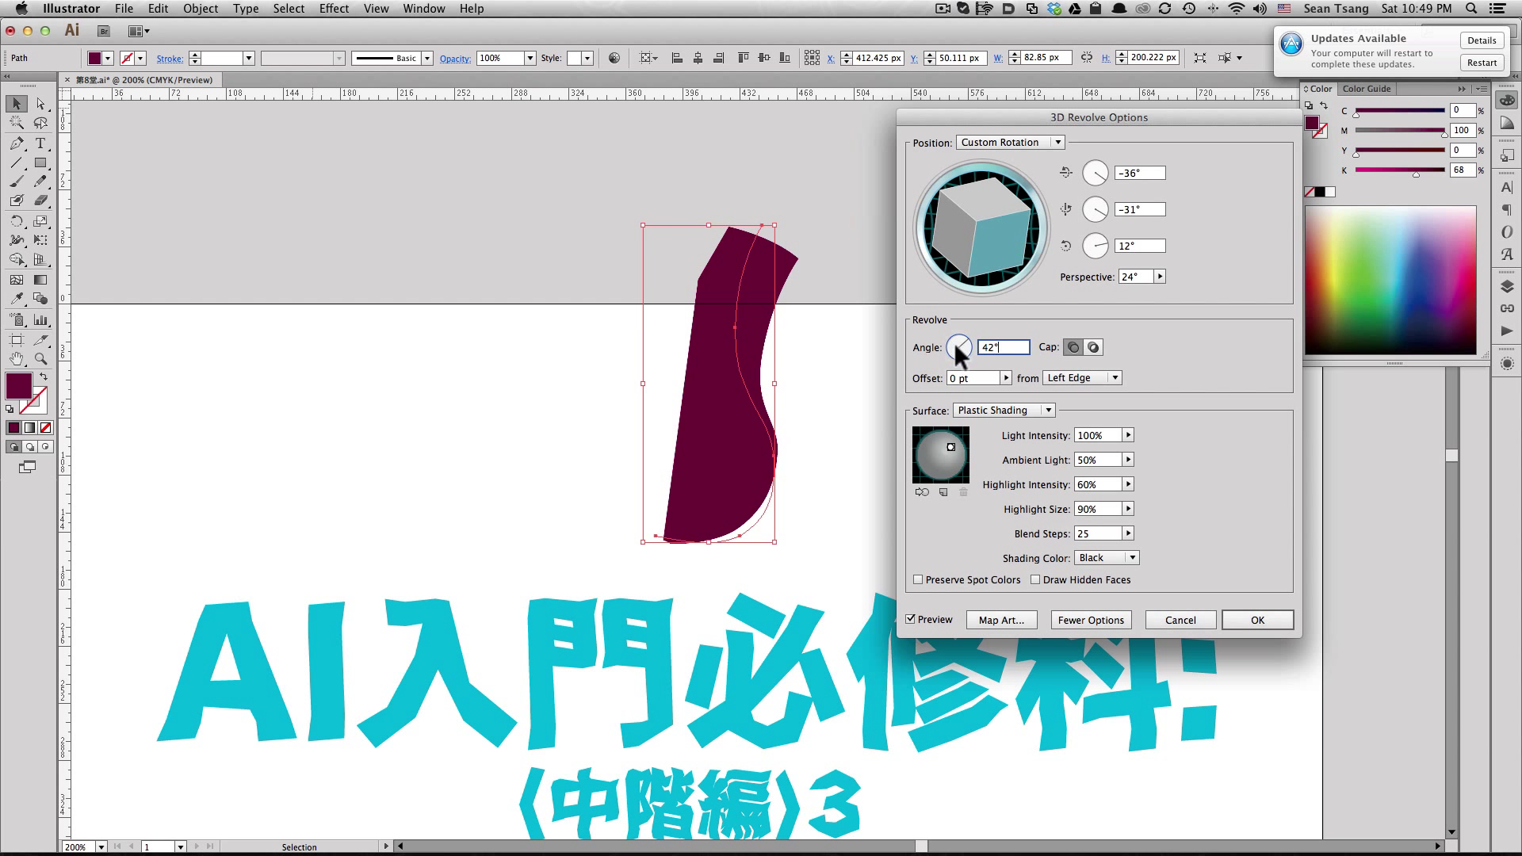
pyautogui.moveTo(958, 347); pyautogui.dragTo(906, 445)
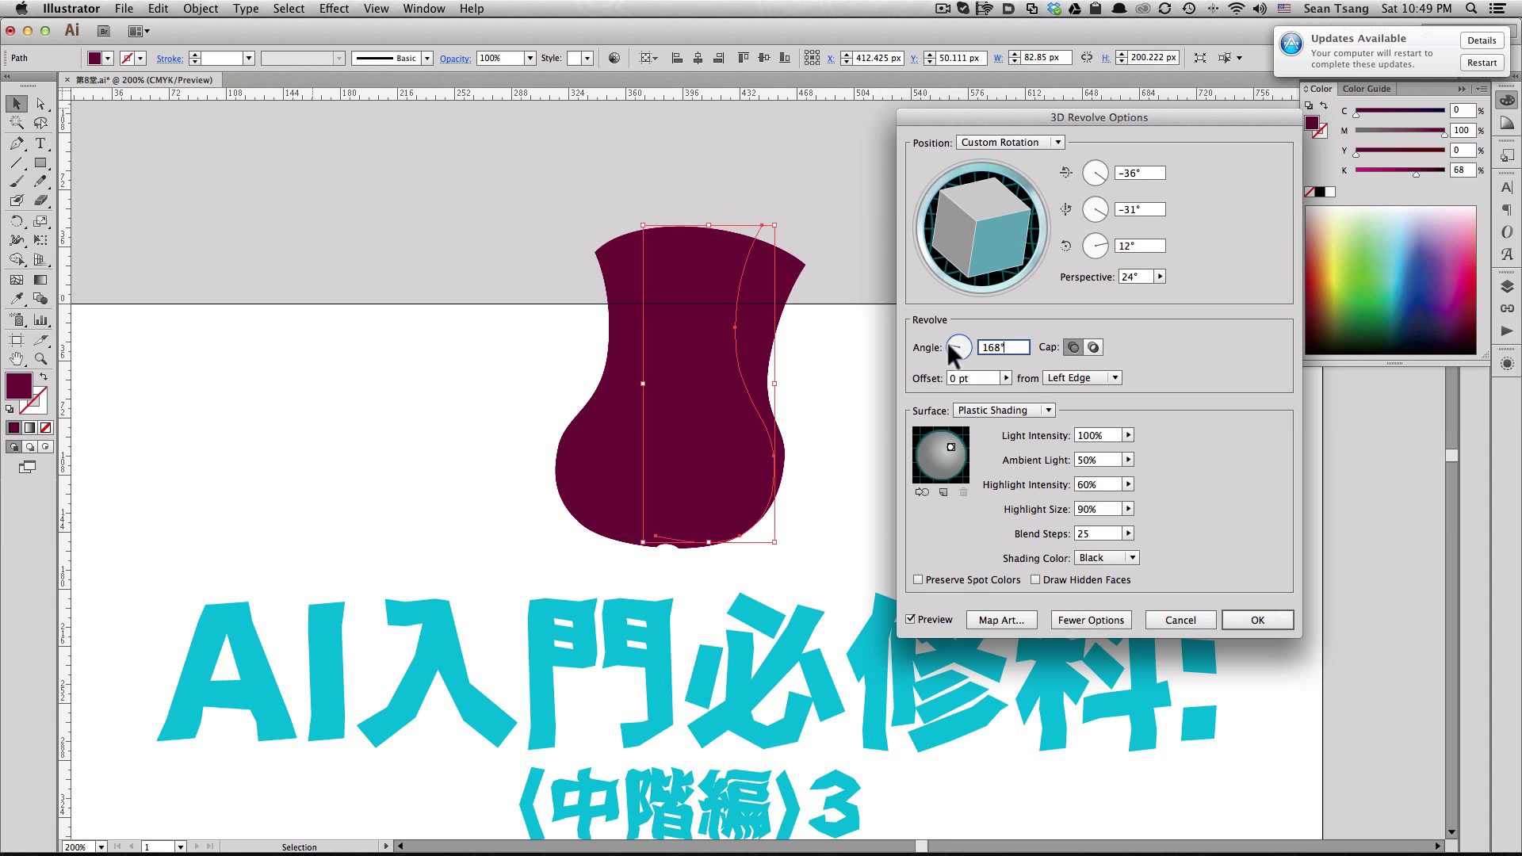
pyautogui.moveTo(954, 349); pyautogui.dragTo(923, 455)
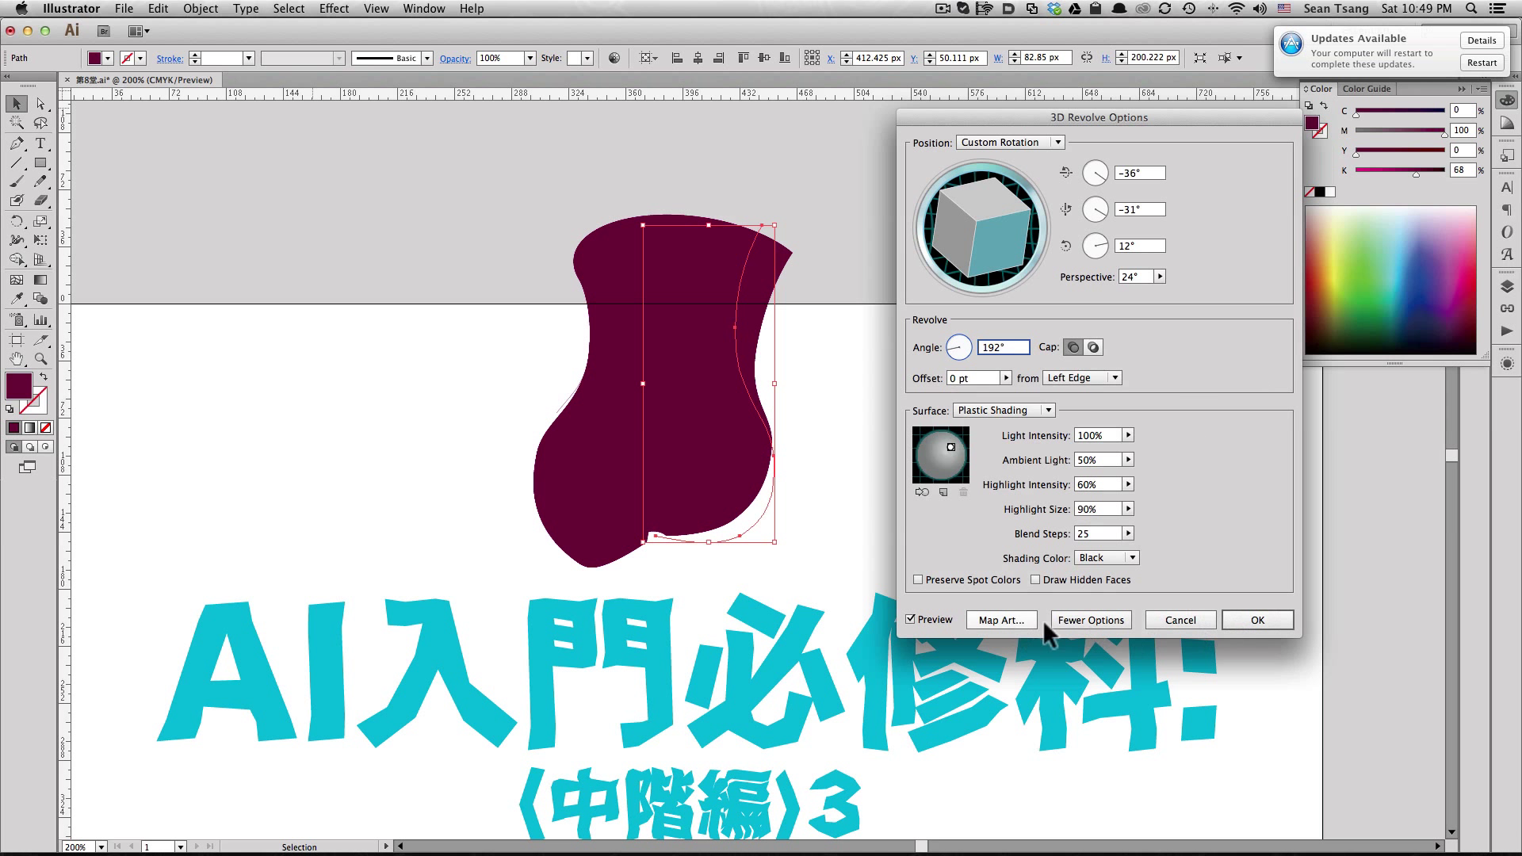
pyautogui.click(1251, 619)
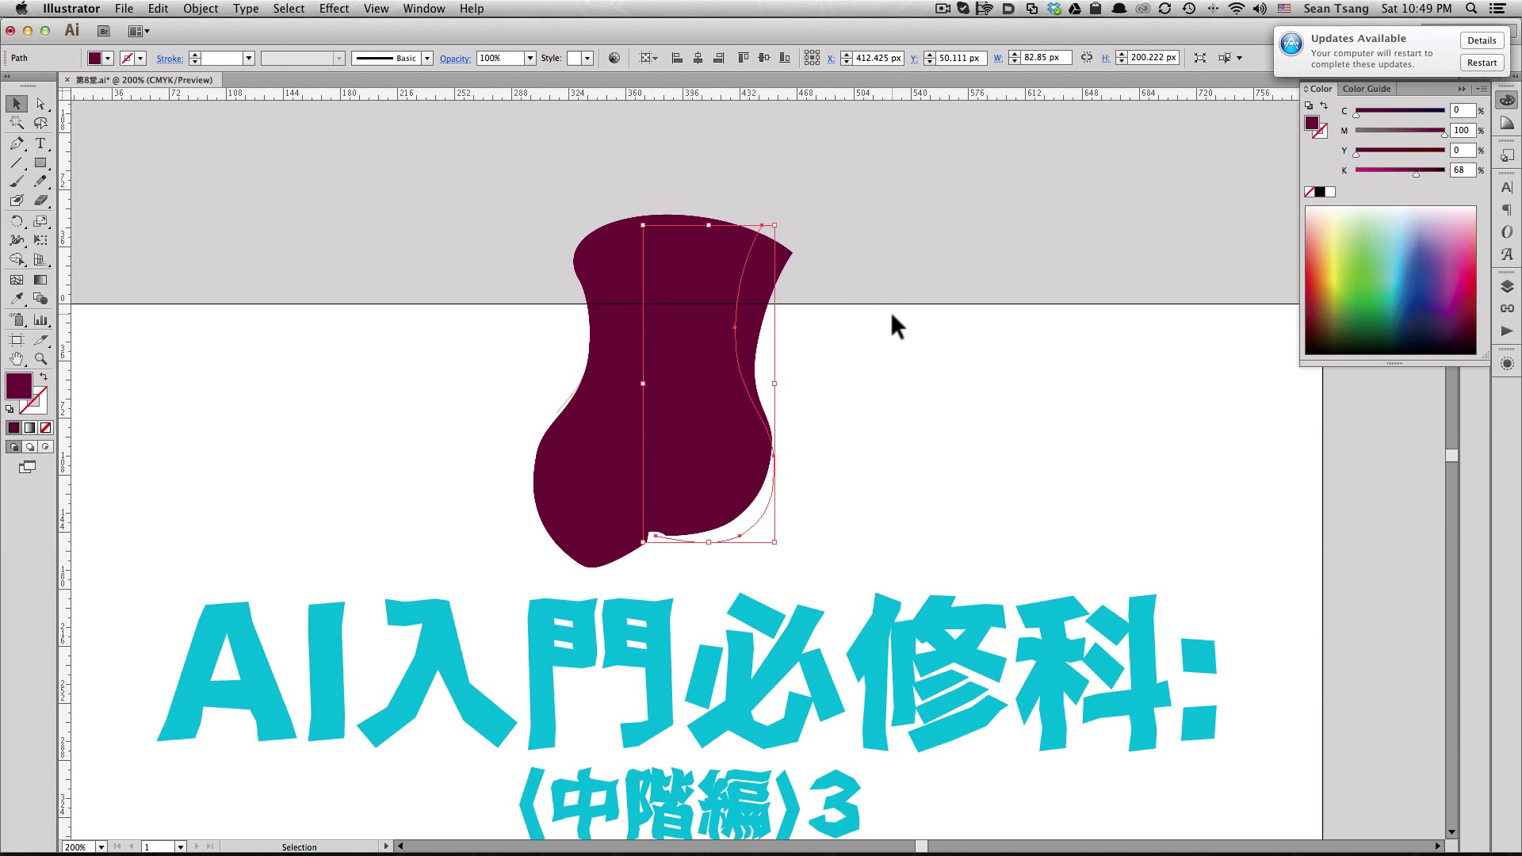
pyautogui.click(891, 312)
# Draw a new maroon square above the title and select it
pyautogui.click(40, 162)
pyautogui.moveTo(422, 292); pyautogui.dragTo(679, 518)
pyautogui.press('v')
pyautogui.click(334, 8)
pyautogui.moveTo(392, 107)
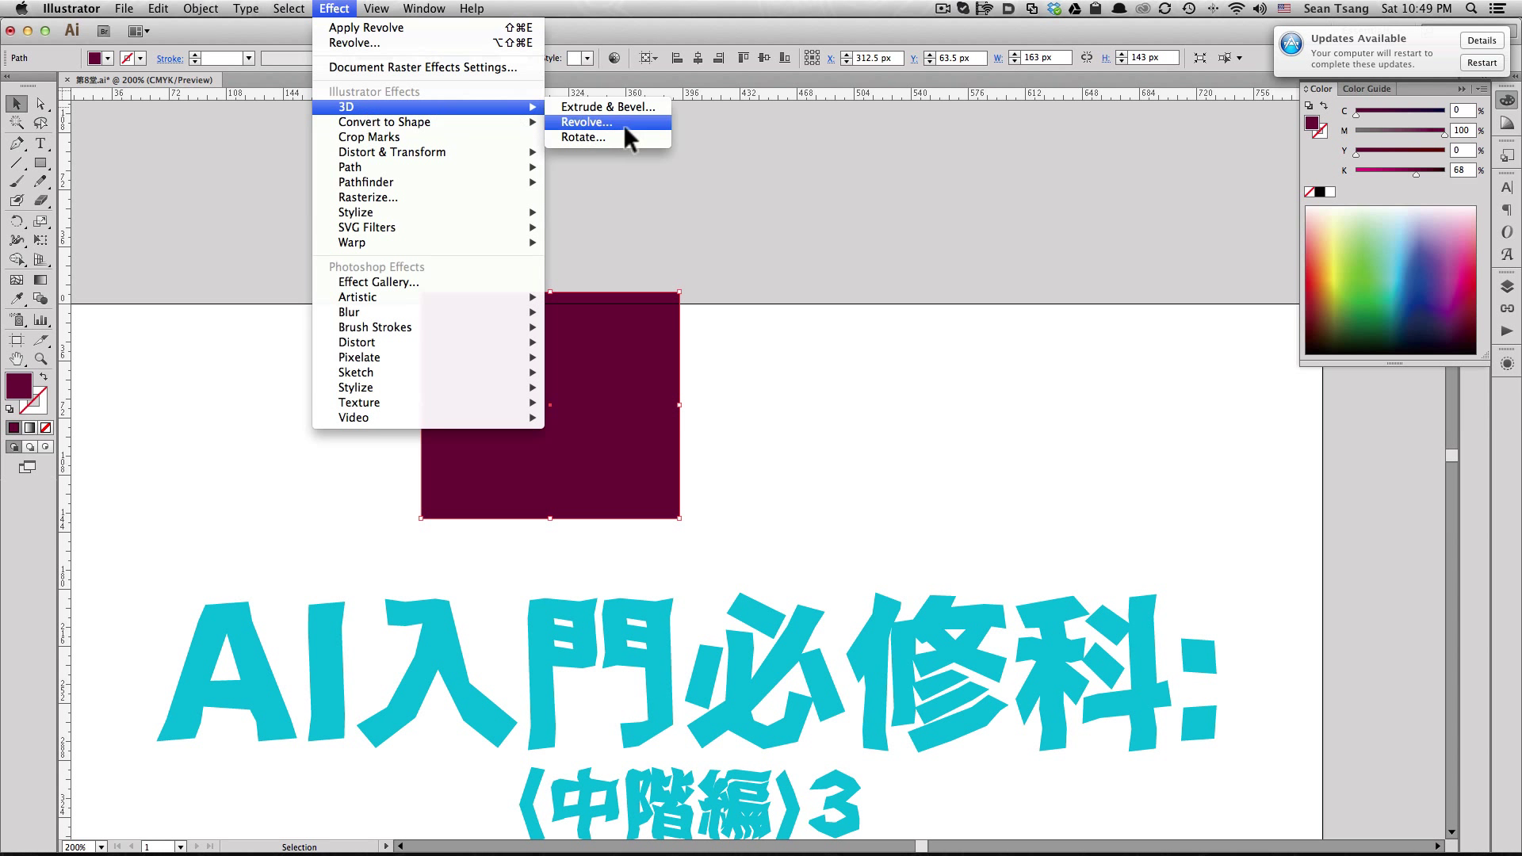
# Apply a default 3D Rotate effect to the magenta square
pyautogui.click(620, 137)
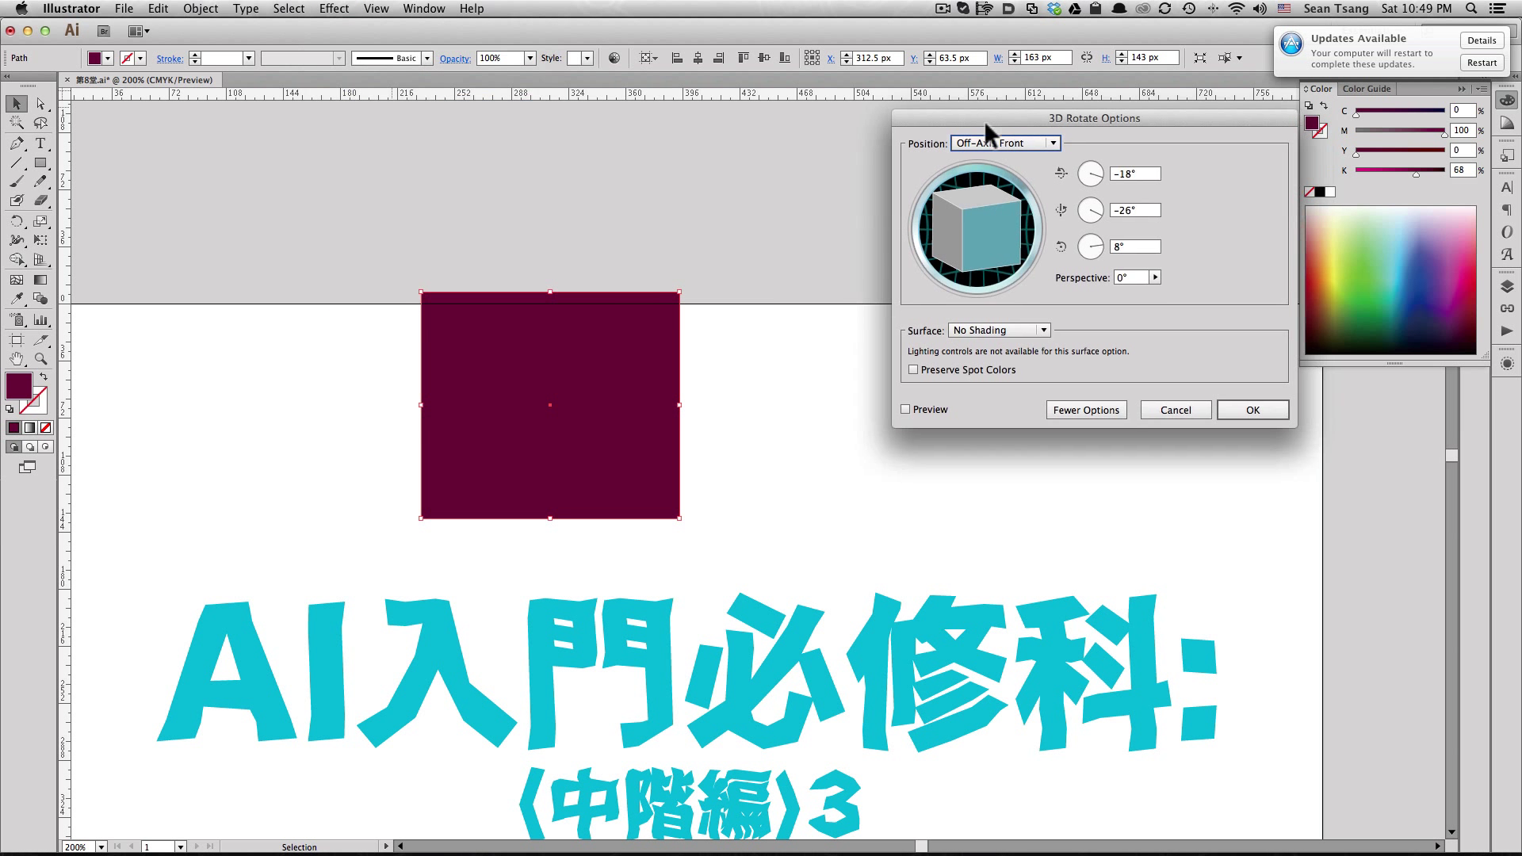
pyautogui.moveTo(1015, 135); pyautogui.dragTo(861, 142)
pyautogui.click(782, 432)
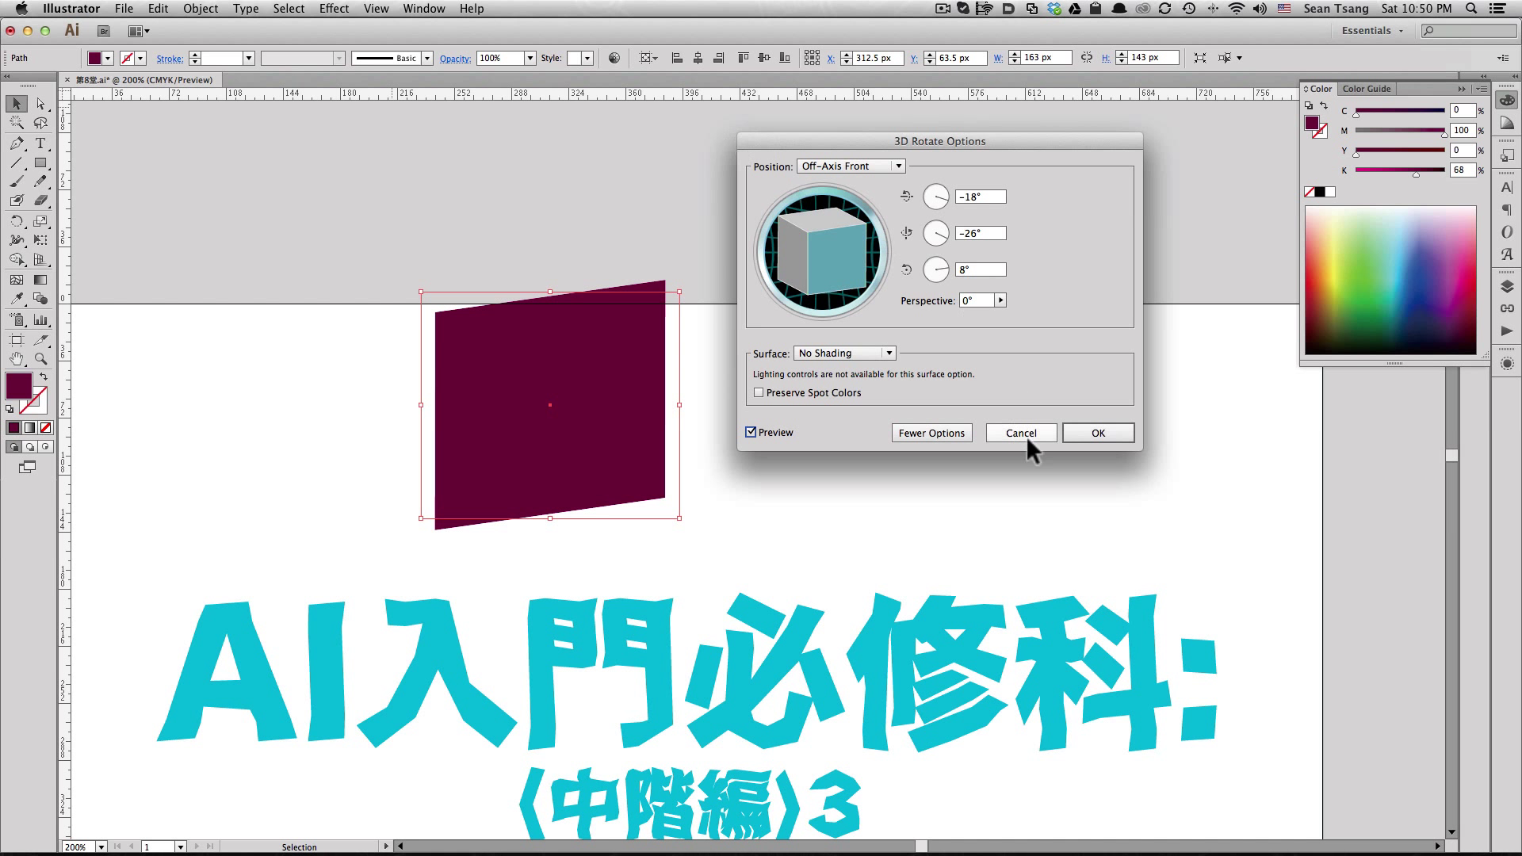
pyautogui.click(1084, 435)
# Open Free Distort on the square and cancel it without distorting
pyautogui.click(334, 9)
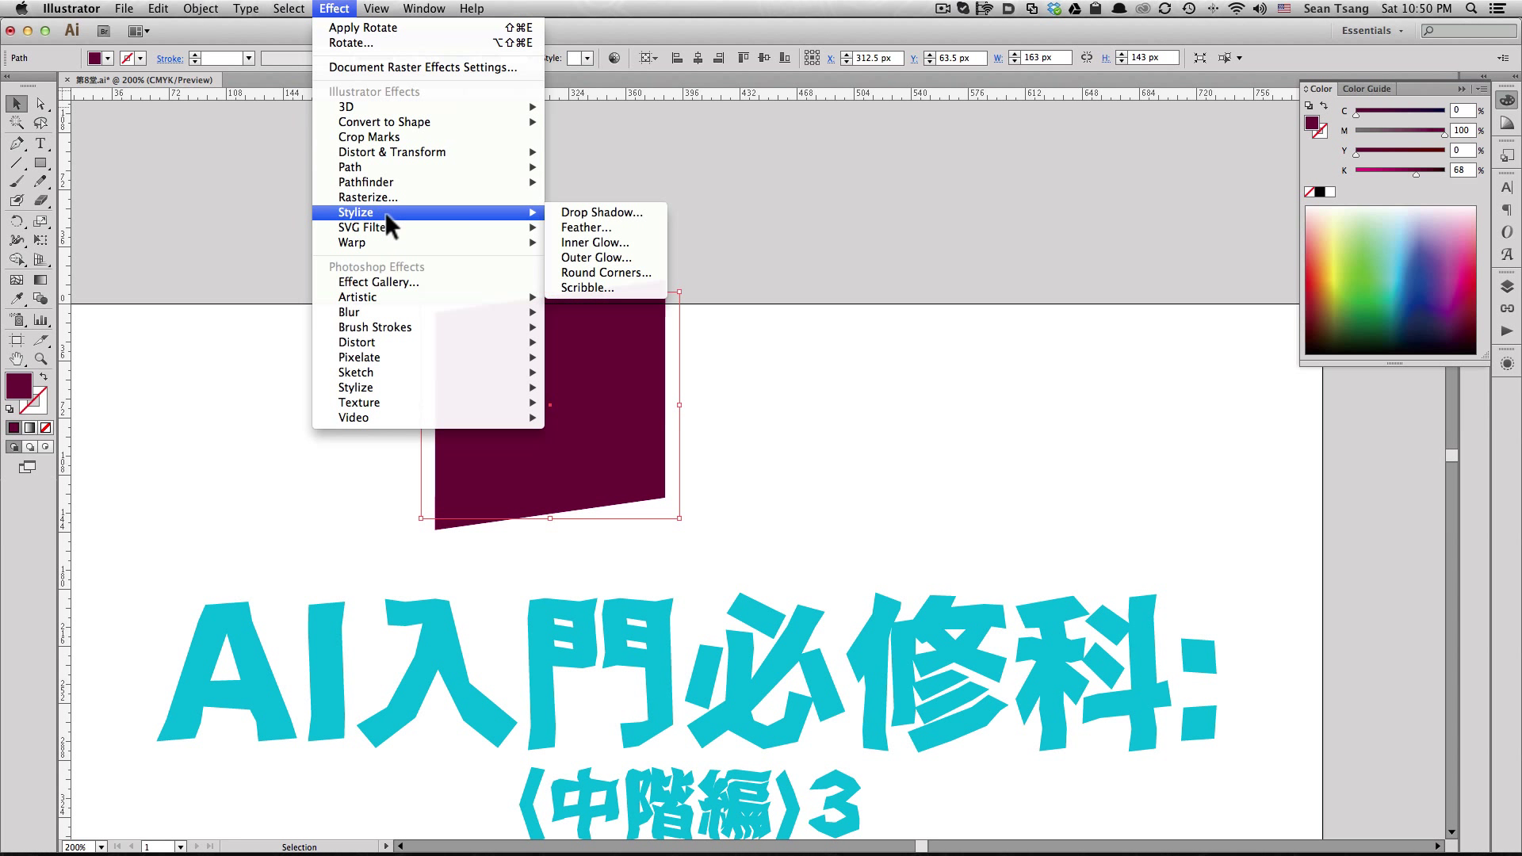
pyautogui.moveTo(392, 152)
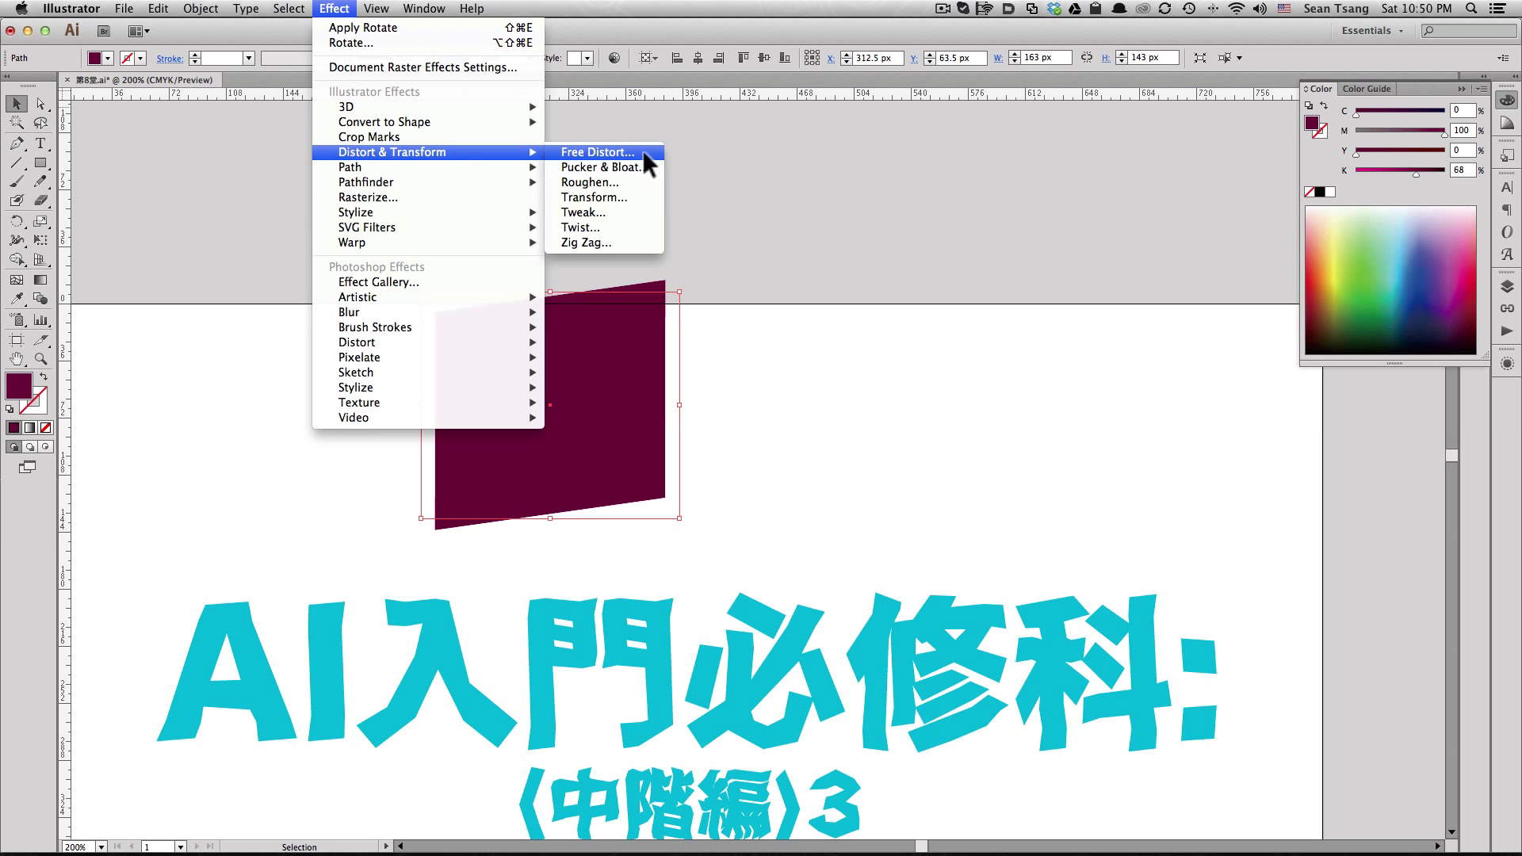
pyautogui.click(642, 151)
pyautogui.moveTo(754, 149); pyautogui.dragTo(1019, 168)
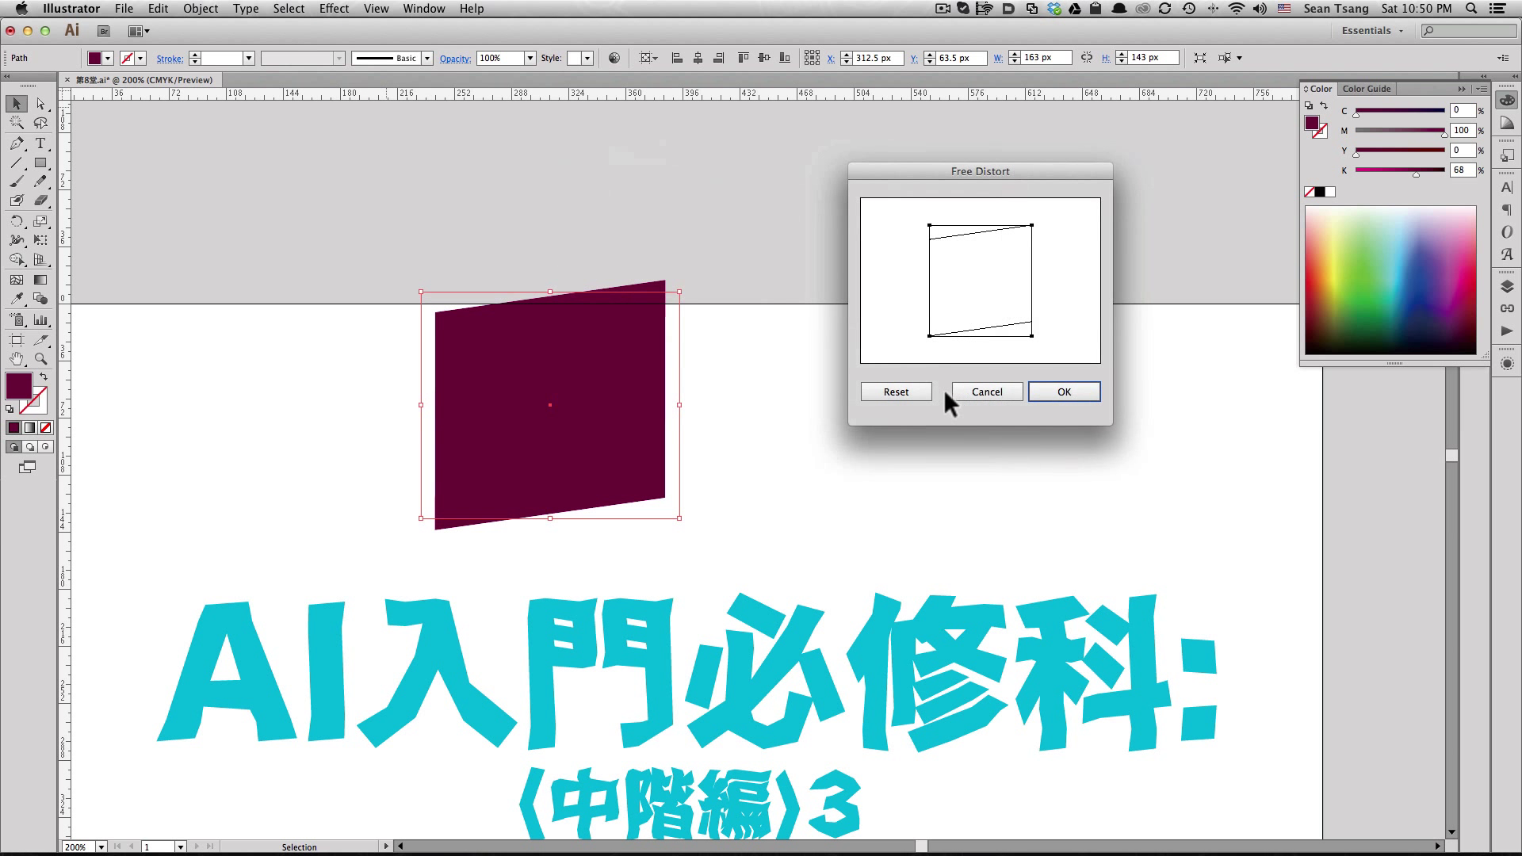
pyautogui.click(1005, 395)
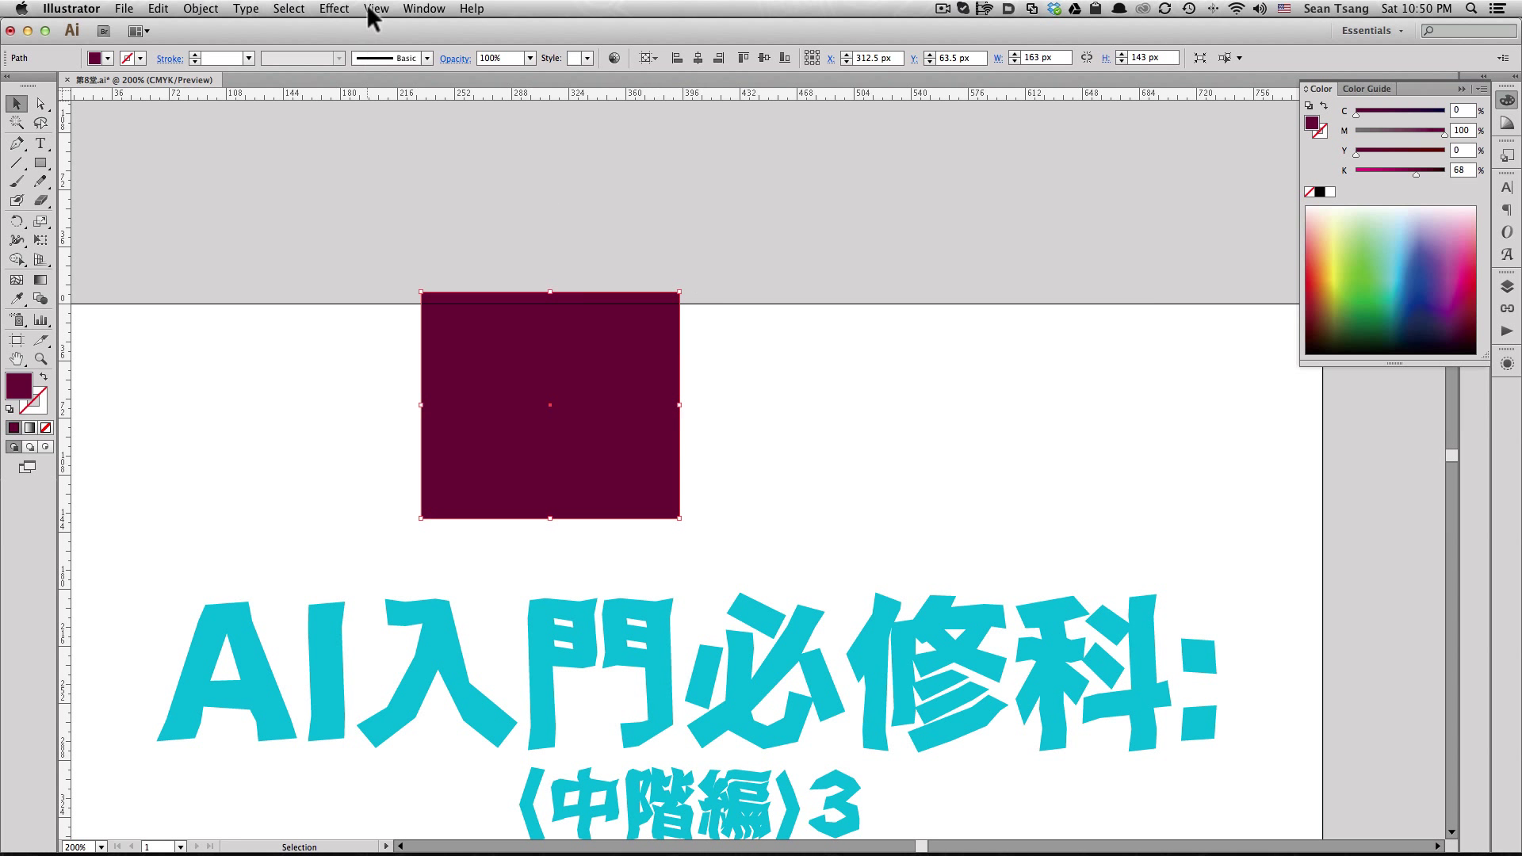
# Reopen 3D Rotate and drag the cube to a custom rotation angle
pyautogui.click(334, 8)
pyautogui.click(584, 137)
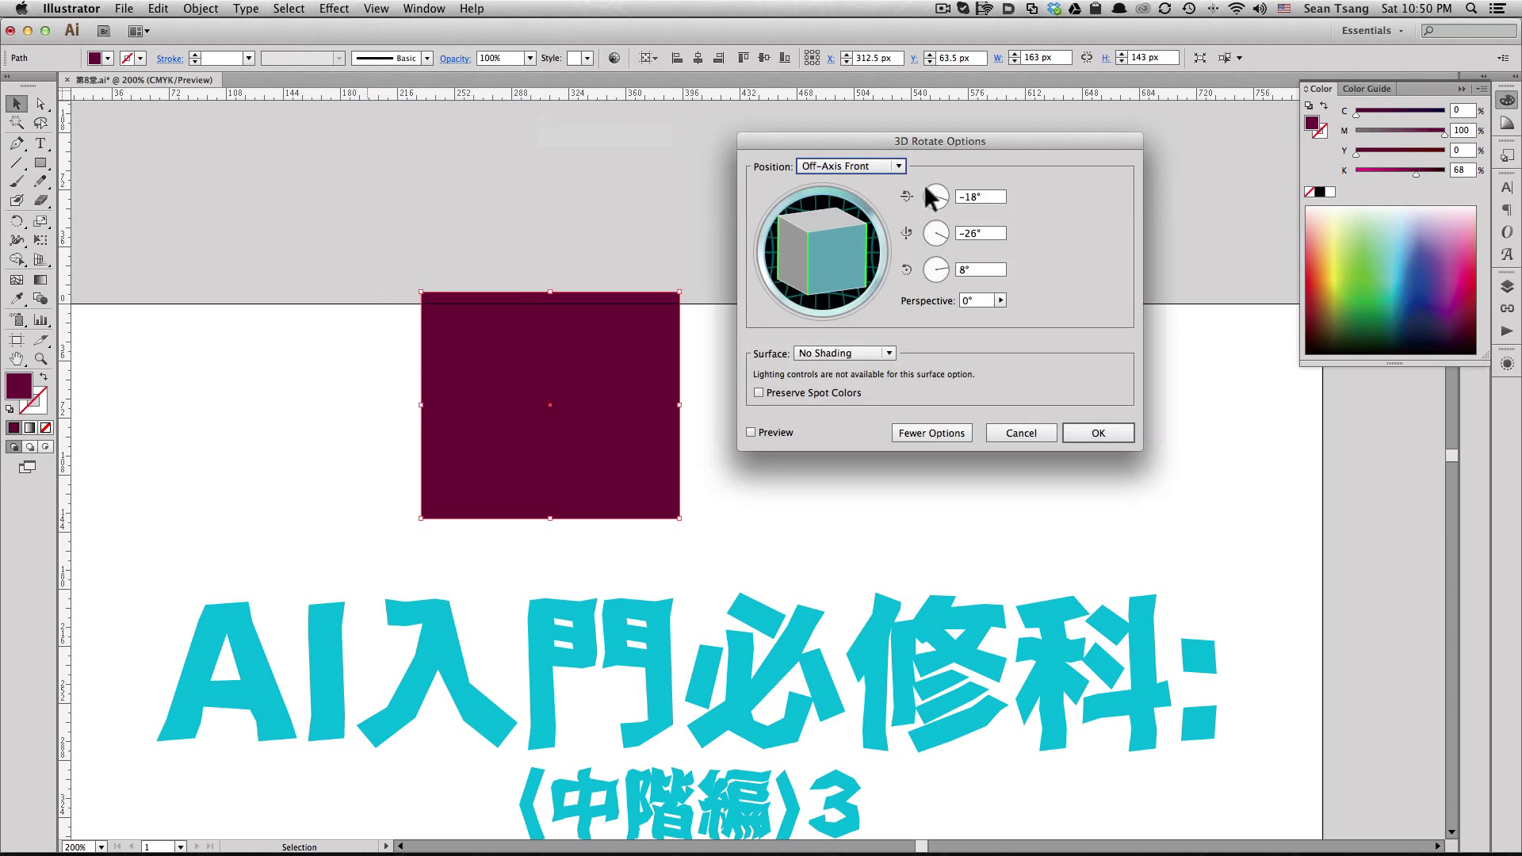
pyautogui.moveTo(937, 140); pyautogui.dragTo(963, 135)
pyautogui.moveTo(831, 244)
pyautogui.mouseDown()
pyautogui.moveTo(795, 252)
pyautogui.moveTo(840, 220)
pyautogui.mouseUp()
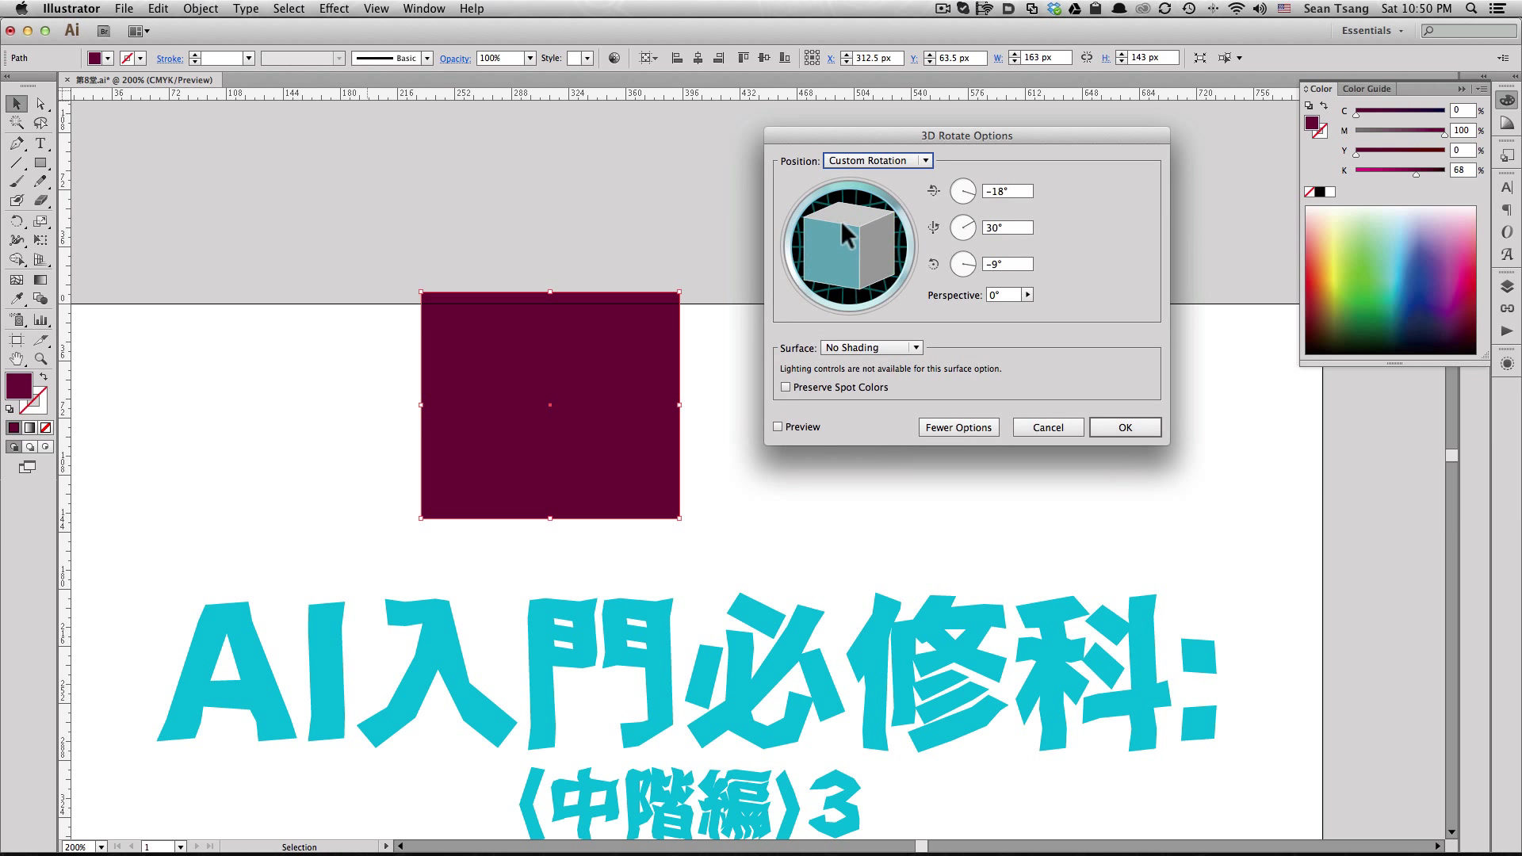
pyautogui.click(778, 427)
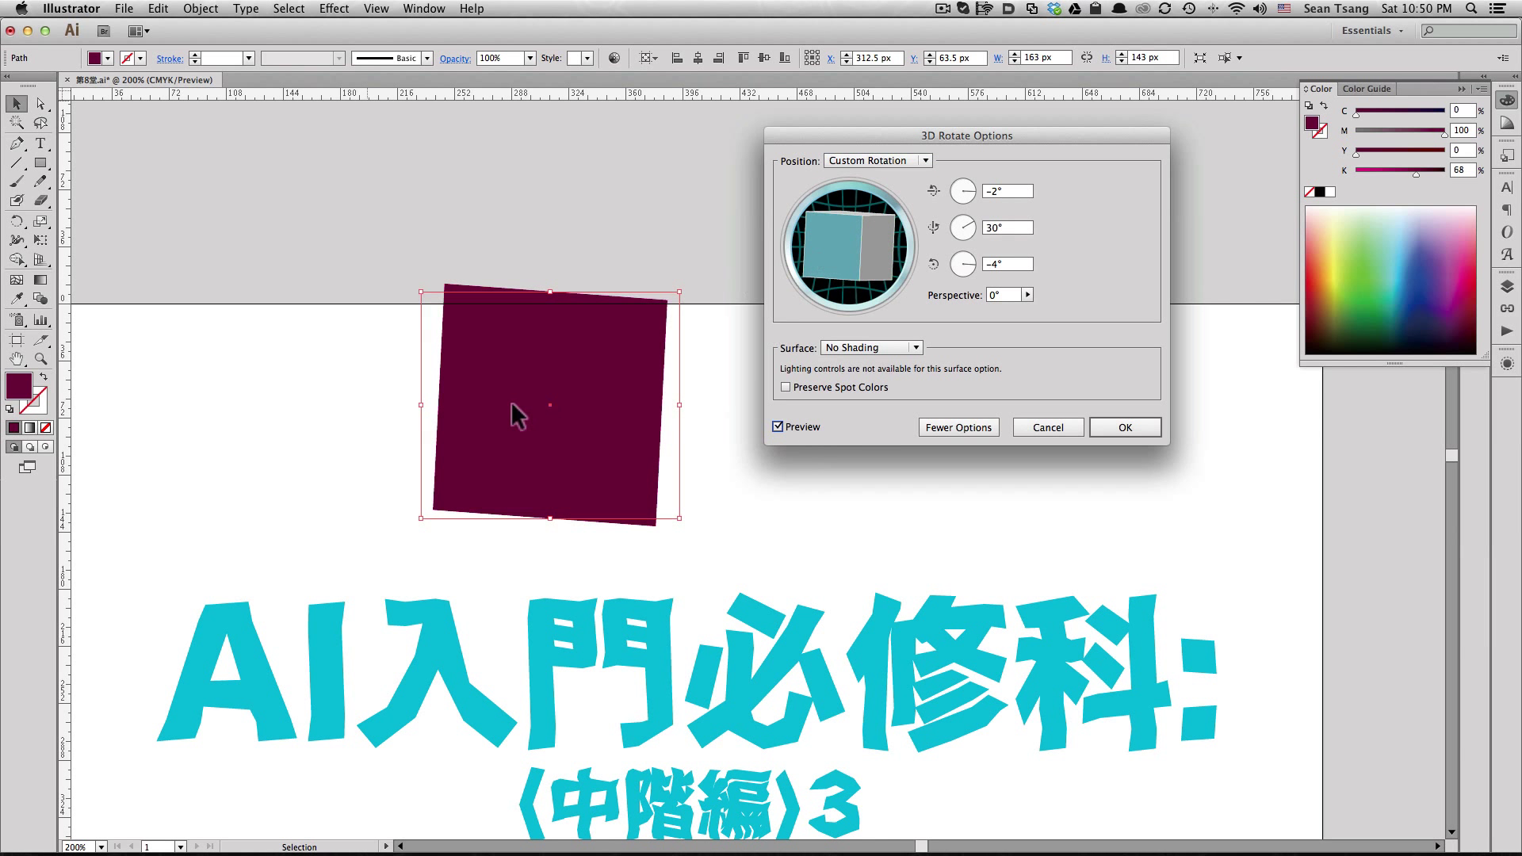
pyautogui.moveTo(807, 290); pyautogui.dragTo(873, 292)
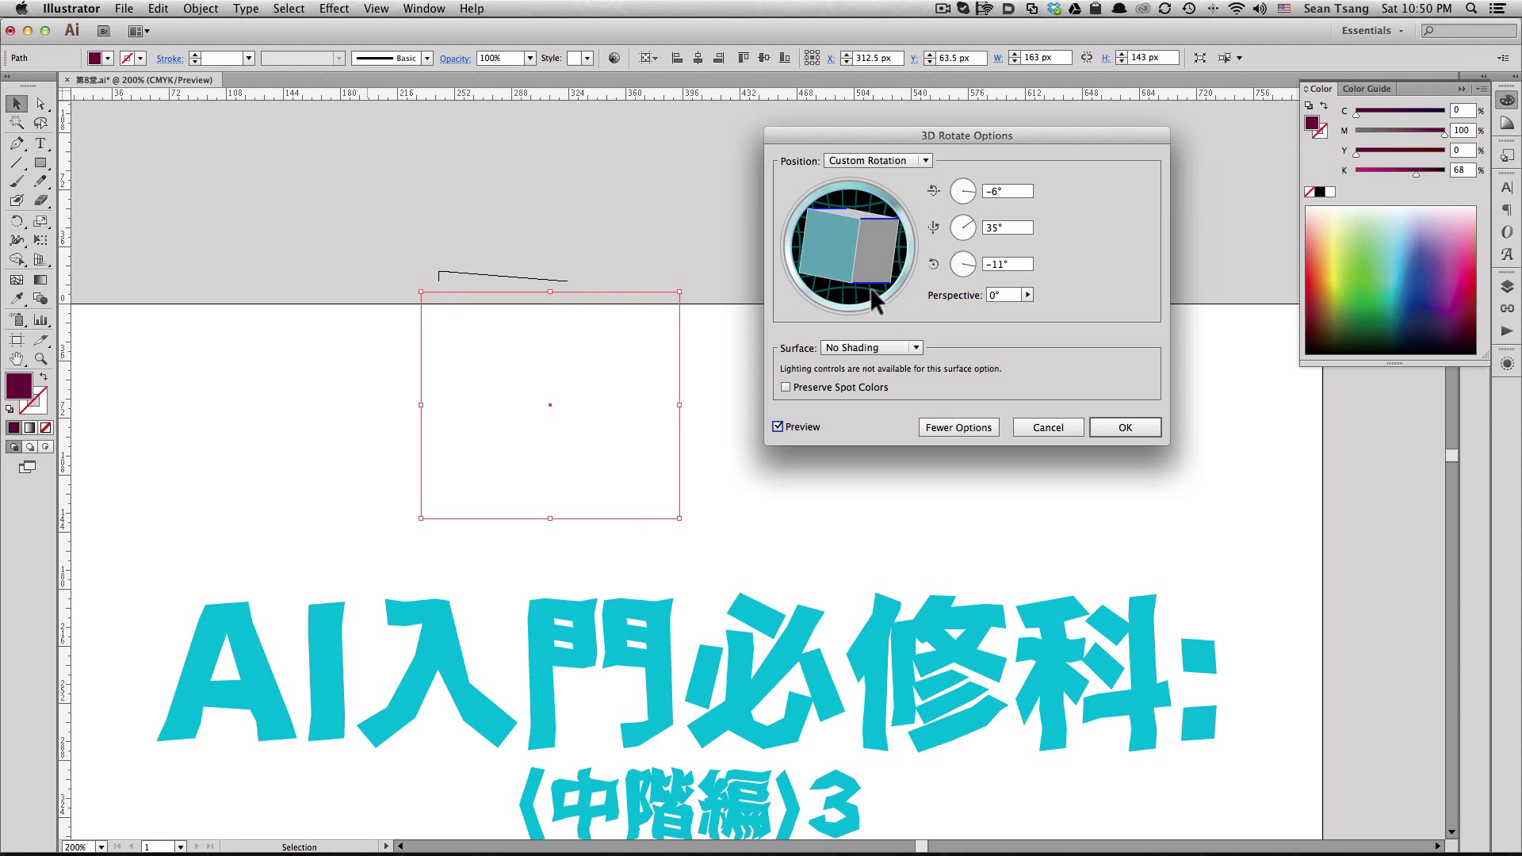
pyautogui.moveTo(874, 299); pyautogui.dragTo(884, 261)
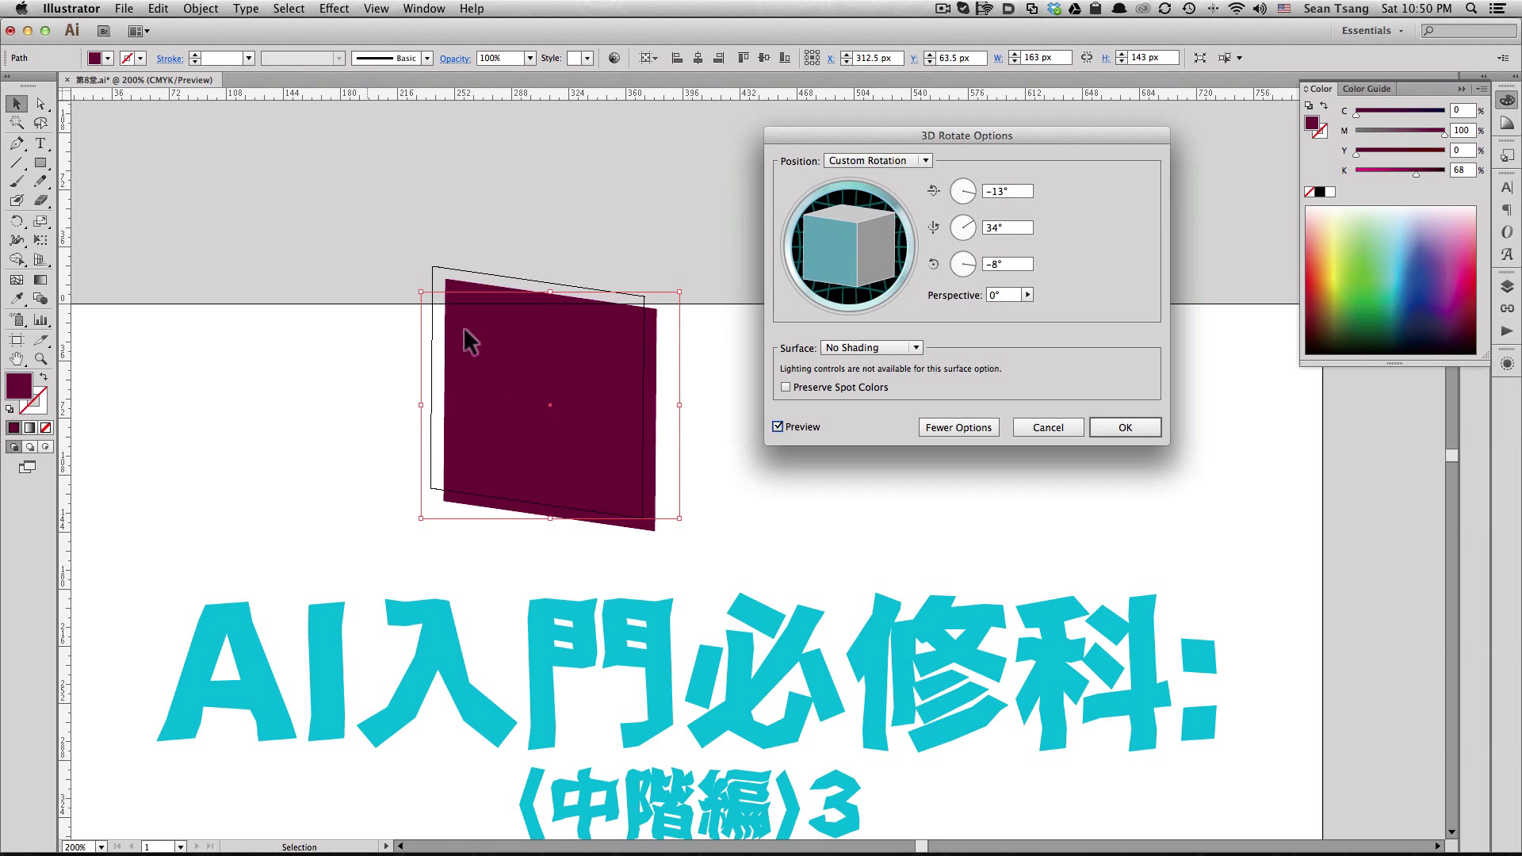
# Set rotation to -13°, 34°, -8° with 113° perspective and apply
pyautogui.click(1027, 295)
pyautogui.moveTo(974, 308); pyautogui.dragTo(1005, 308)
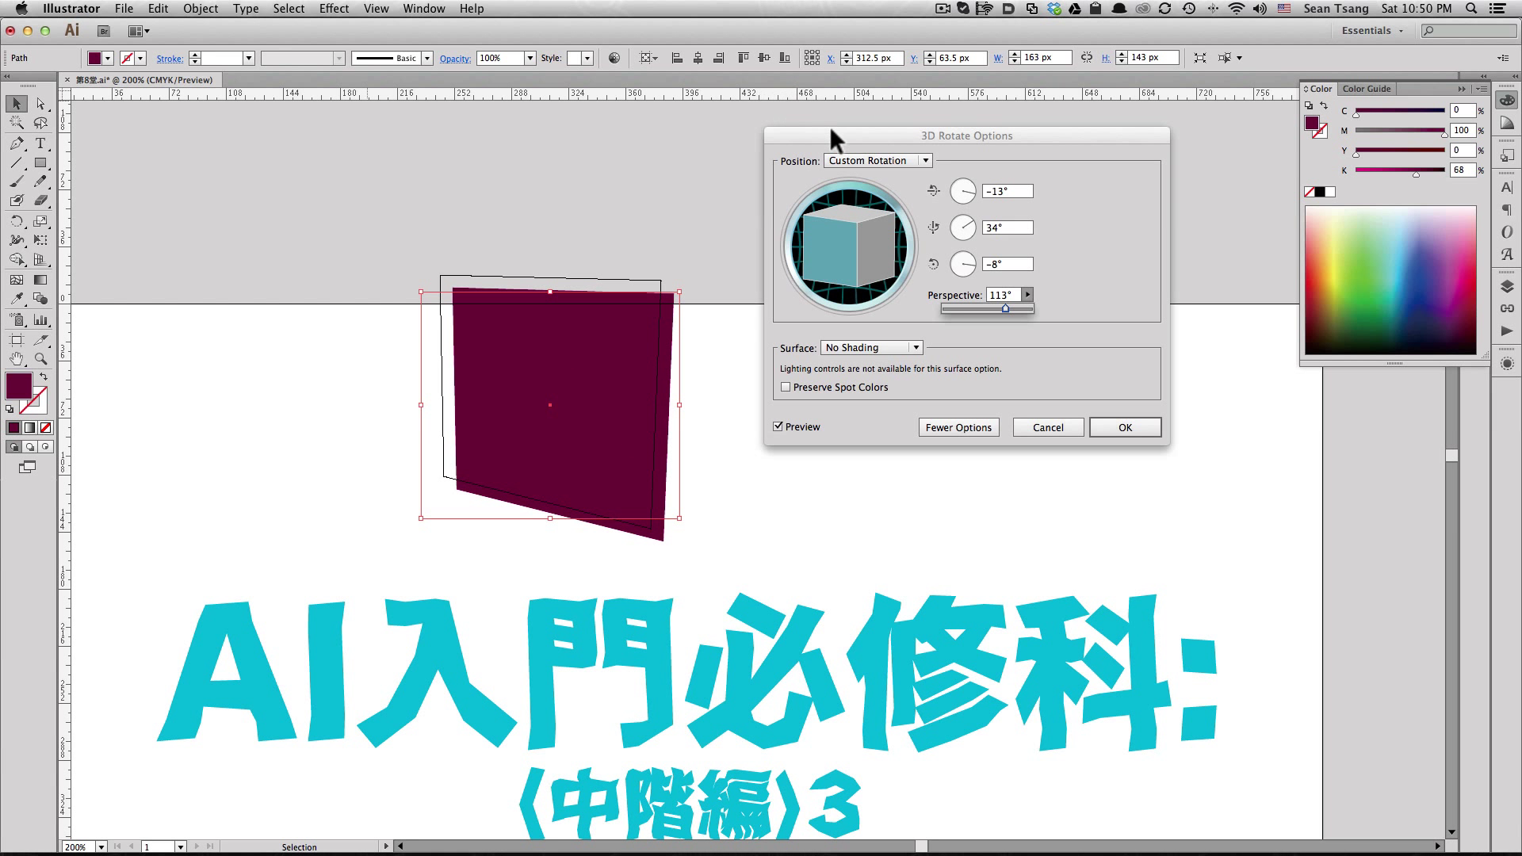
pyautogui.moveTo(1031, 132); pyautogui.dragTo(1039, 125)
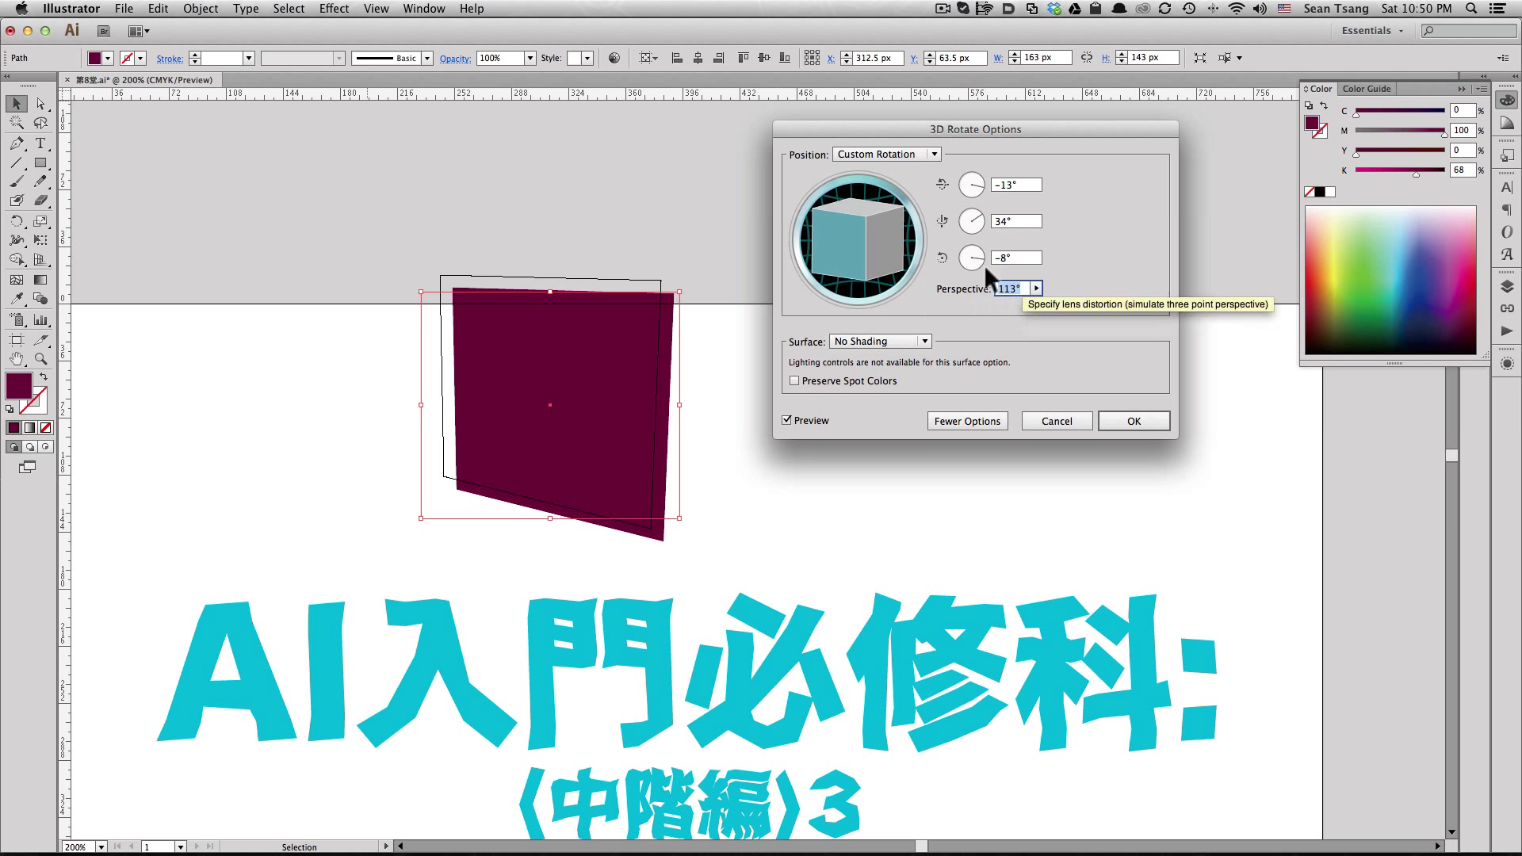
pyautogui.moveTo(895, 211); pyautogui.dragTo(910, 207)
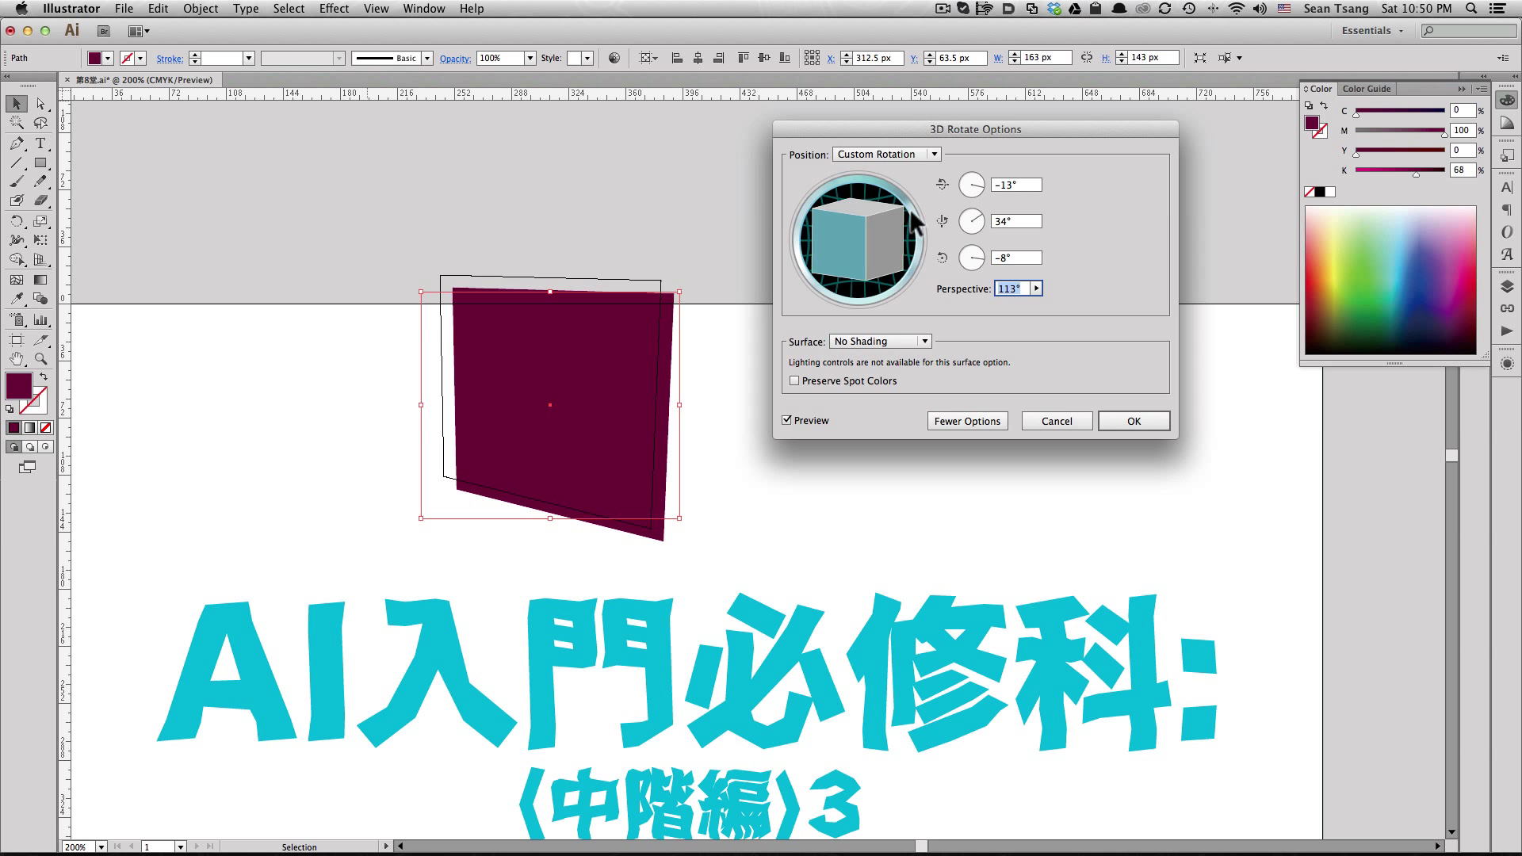
pyautogui.click(1131, 421)
# Delete the rotated square and collapse the floating colour panel
pyautogui.click(872, 306)
pyautogui.click(547, 435)
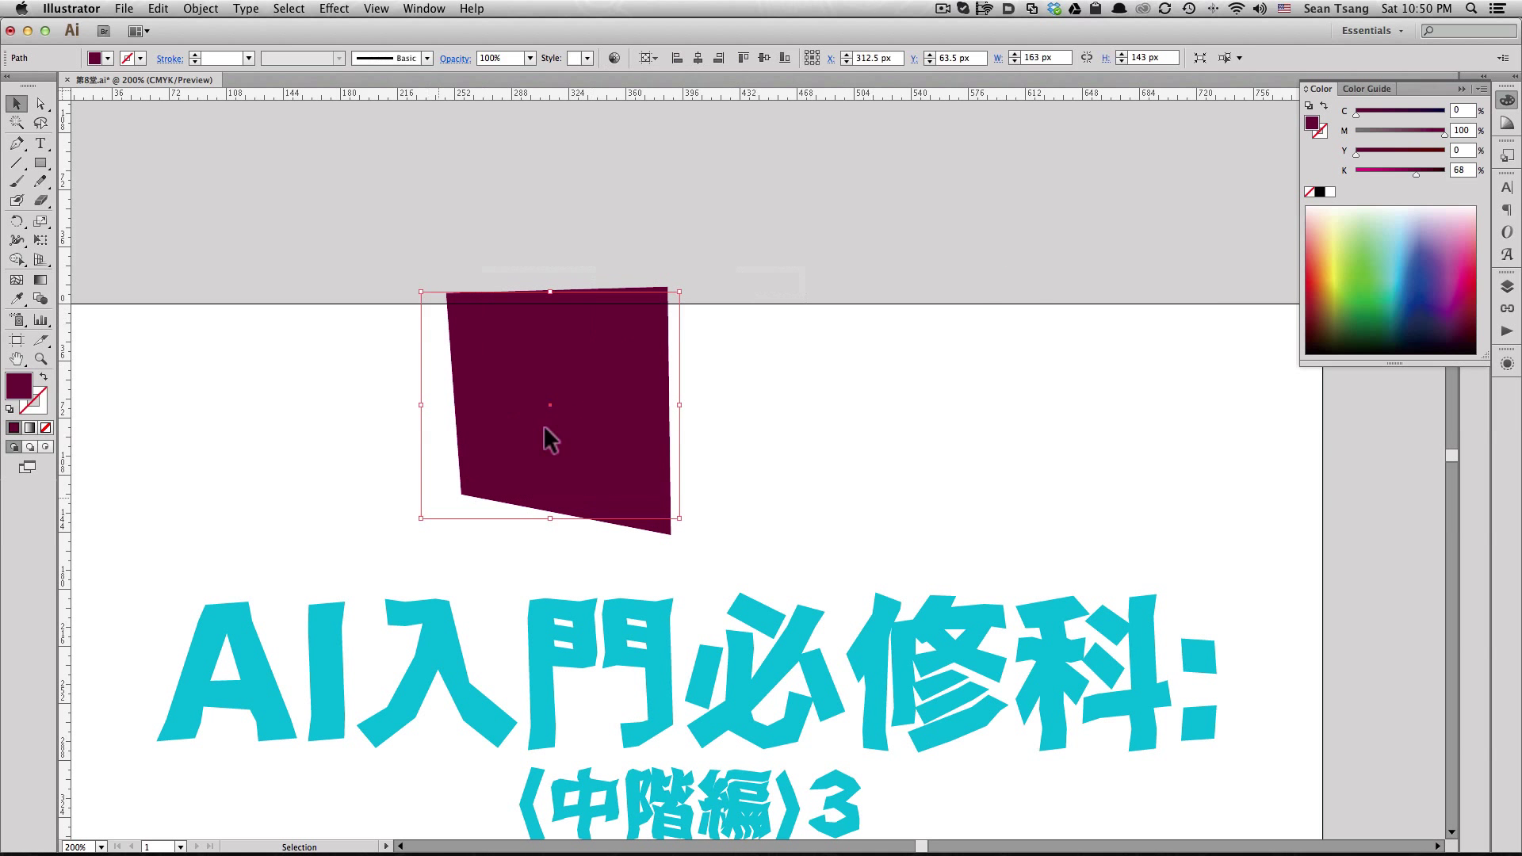
pyautogui.press('Delete')
pyautogui.click(1507, 100)
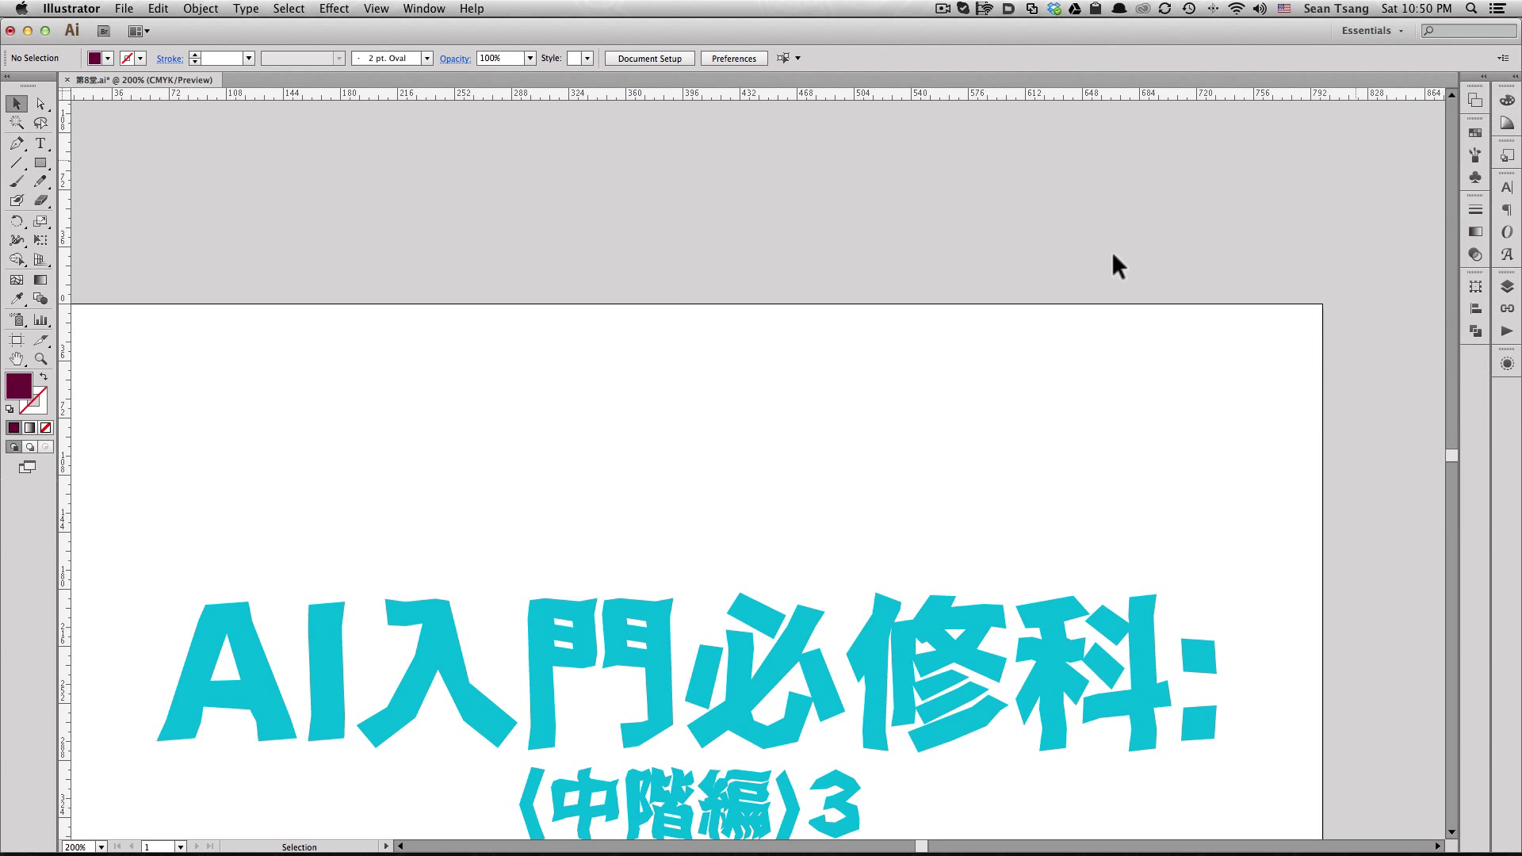
# Zoom out to 150% and draw a maroon rectangle above the title
pyautogui.moveTo(825, 624); pyautogui.dragTo(854, 433)
pyautogui.press('super+minus')
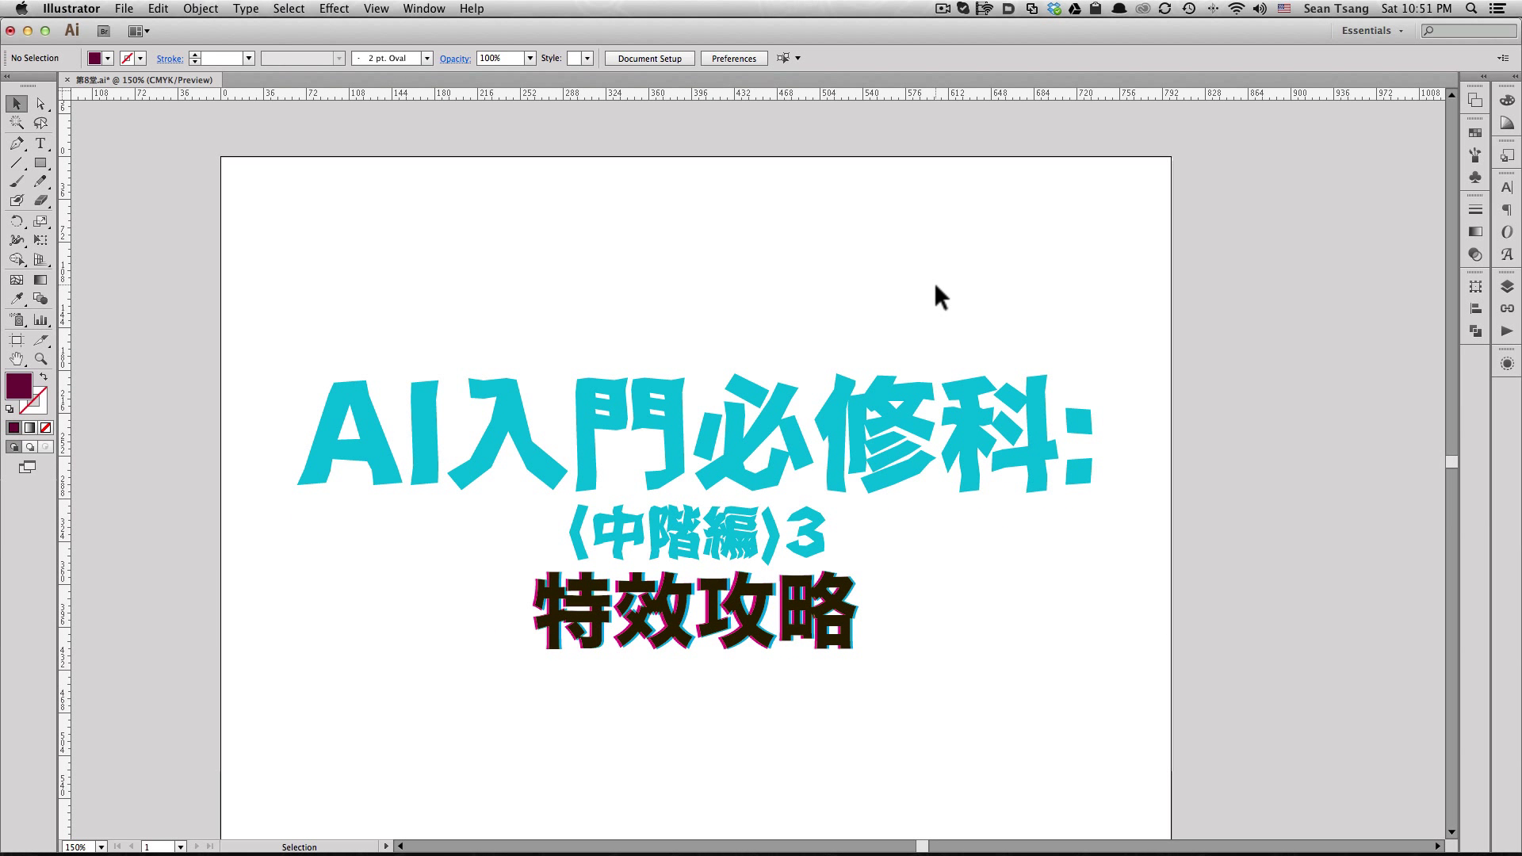
pyautogui.click(41, 162)
pyautogui.scroll(4, 379, 284)
pyautogui.moveTo(292, 207); pyautogui.dragTo(476, 432)
# Give the rectangle a 10-pixel Gaussian Blur, then draw a second maroon rectangle beside it
pyautogui.click(334, 9)
pyautogui.moveTo(350, 312)
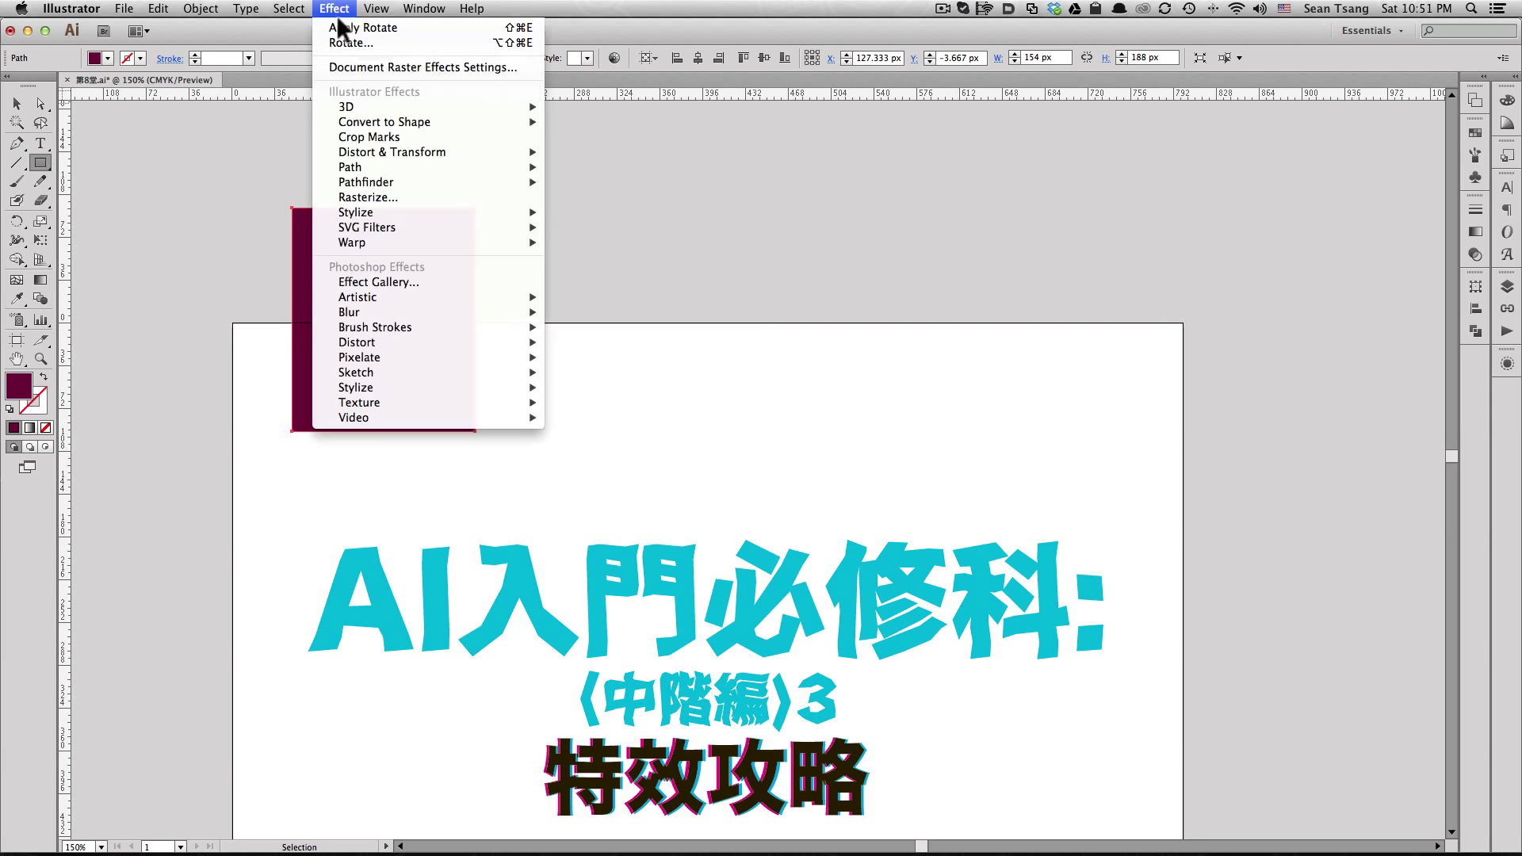
pyautogui.click(601, 313)
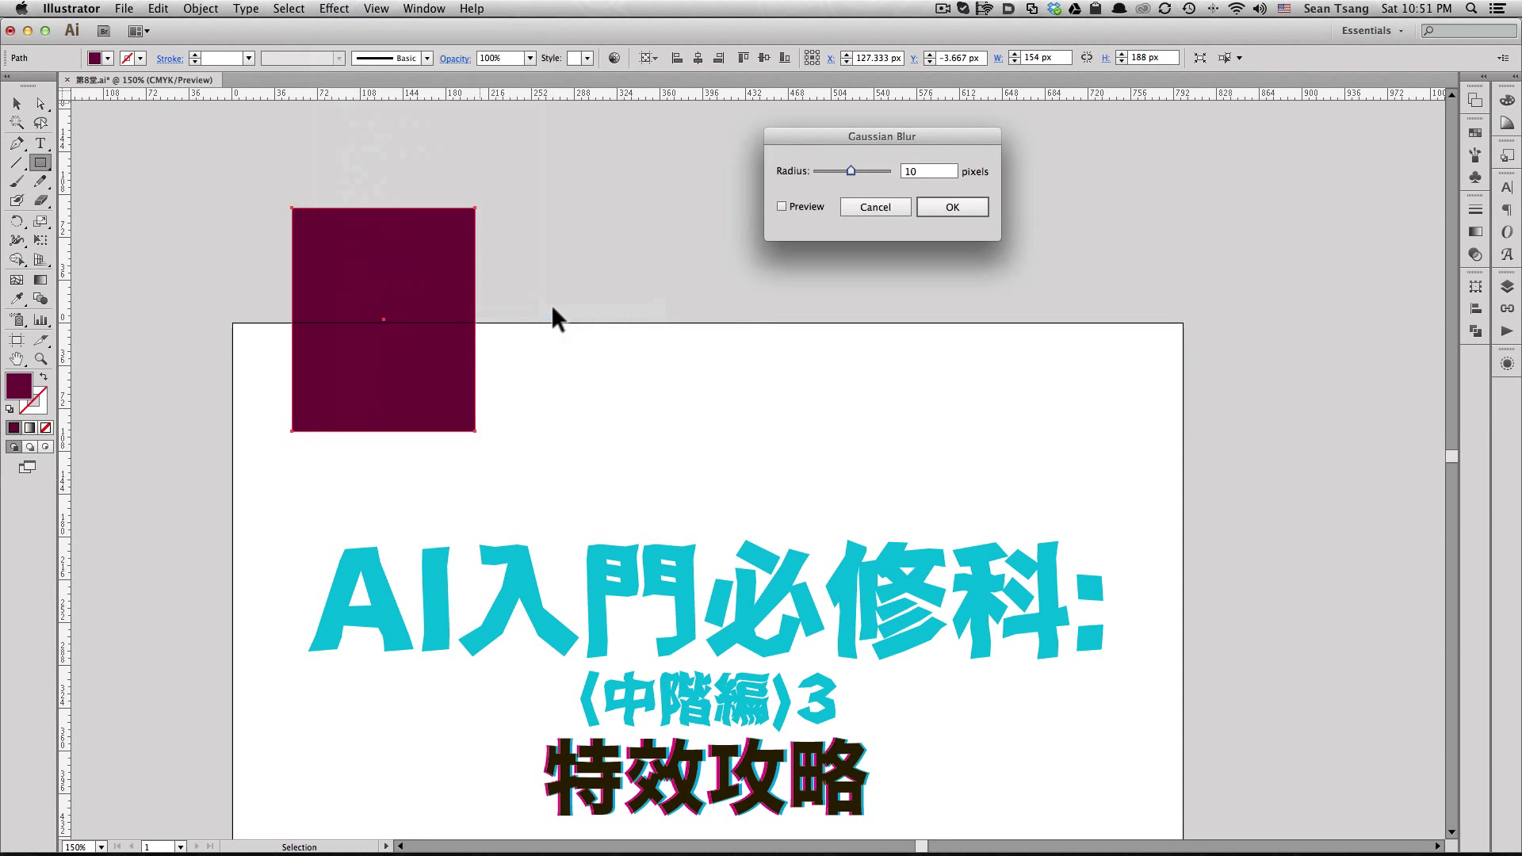
pyautogui.click(952, 207)
pyautogui.click(421, 224)
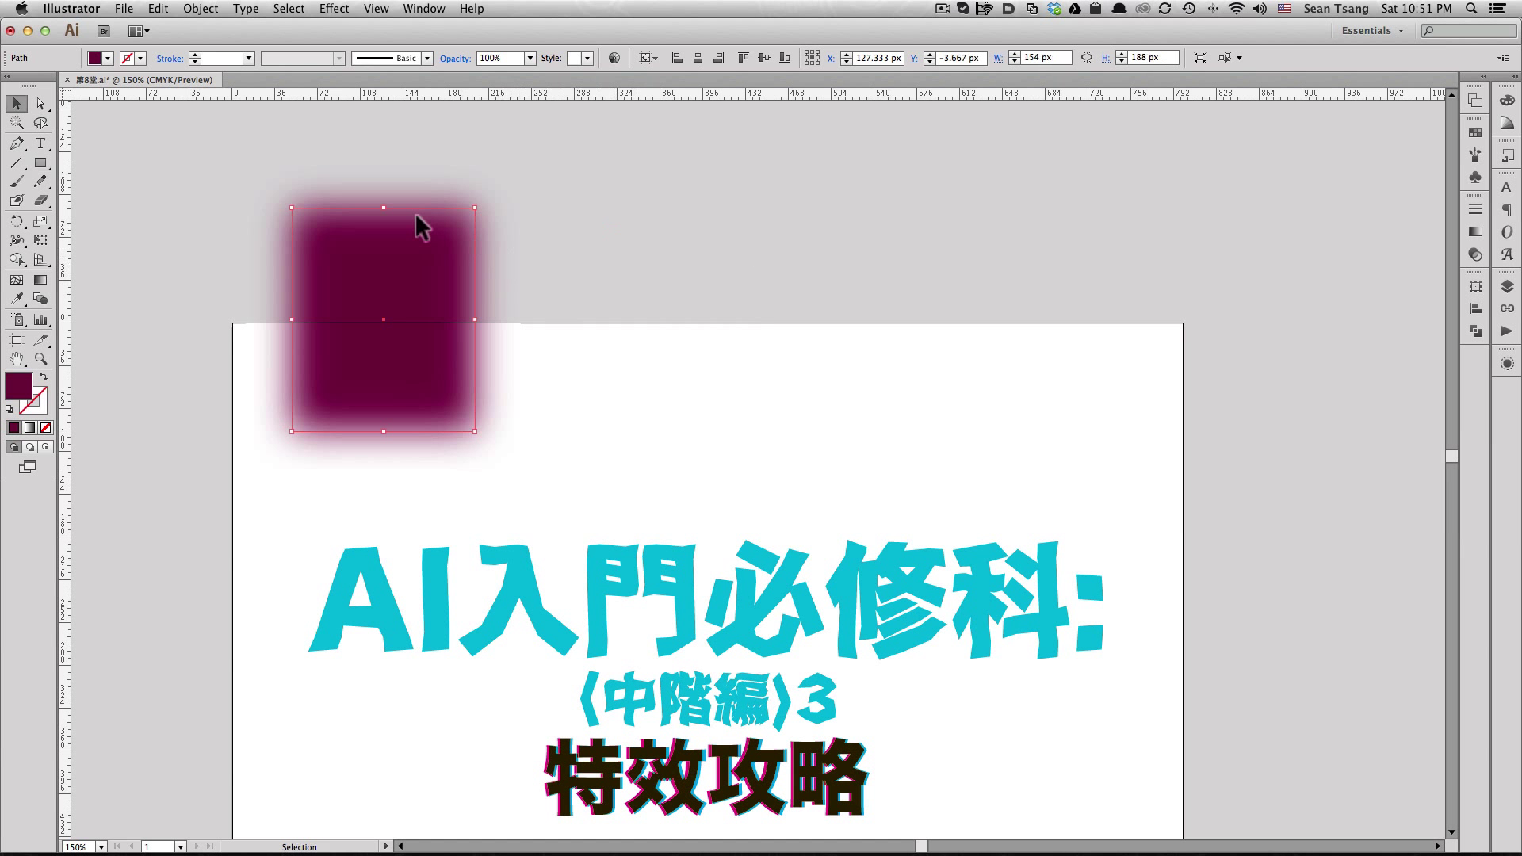
pyautogui.moveTo(542, 220); pyautogui.dragTo(690, 381)
# Duplicate the sharp rectangle to the right and compare it with the blurred one
pyautogui.press('v')
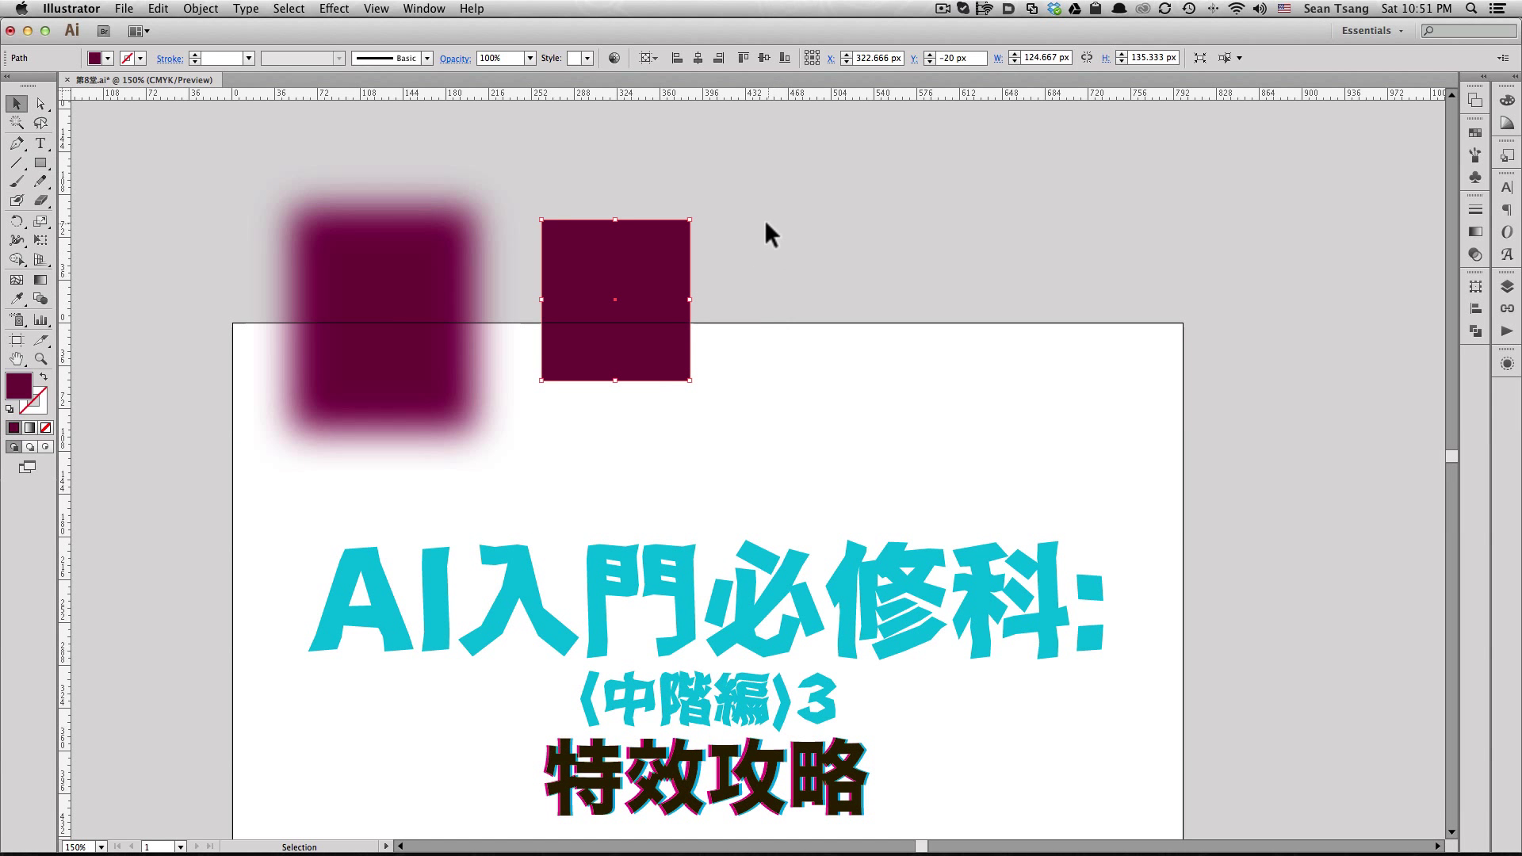
pyautogui.moveTo(635, 258); pyautogui.dragTo(861, 258)
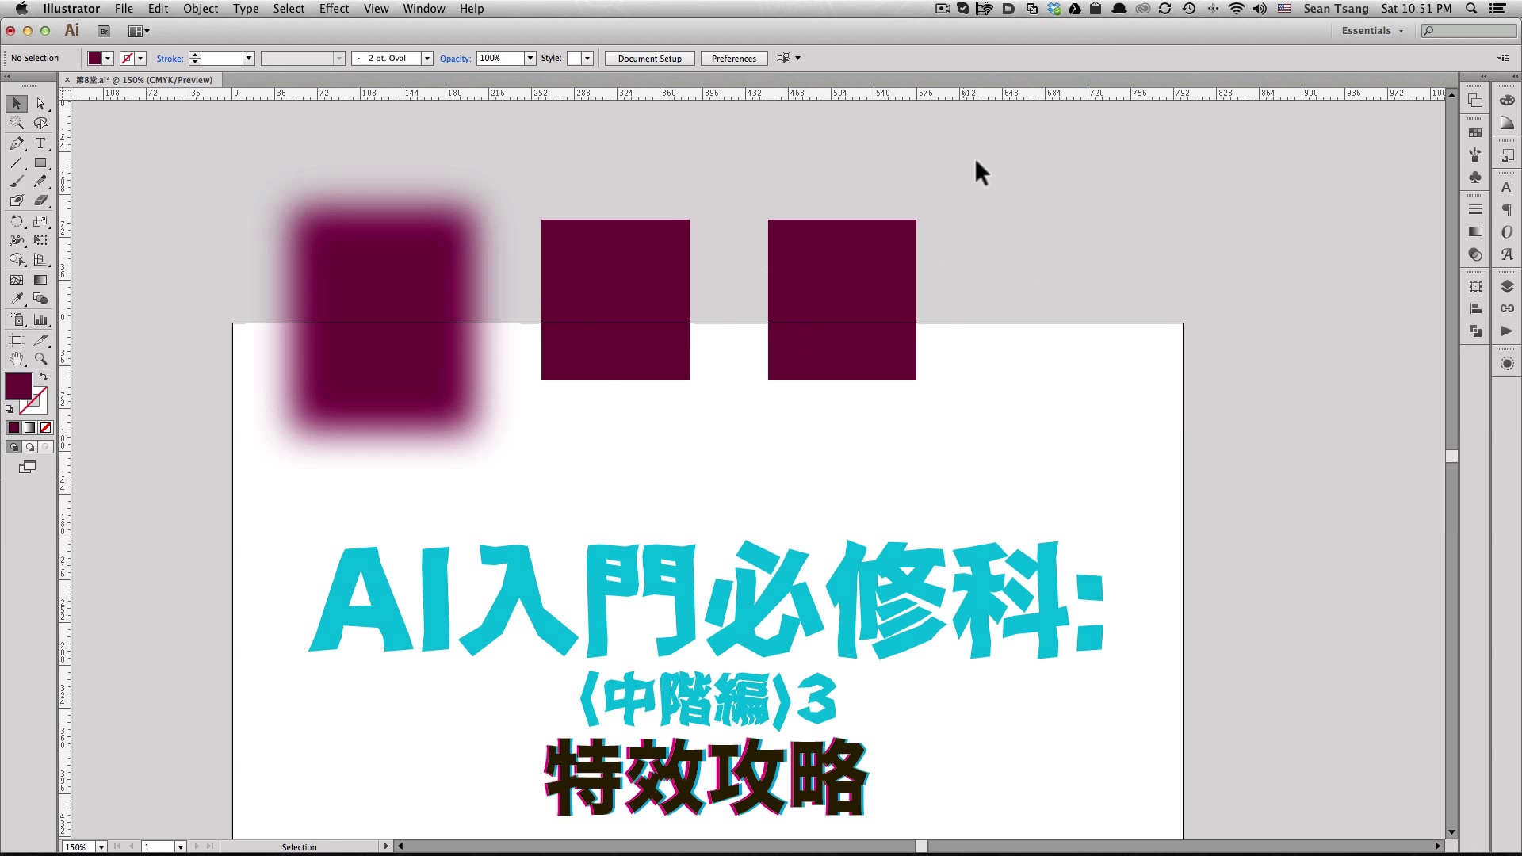
pyautogui.click(742, 428)
pyautogui.click(642, 335)
pyautogui.click(408, 368)
pyautogui.click(611, 331)
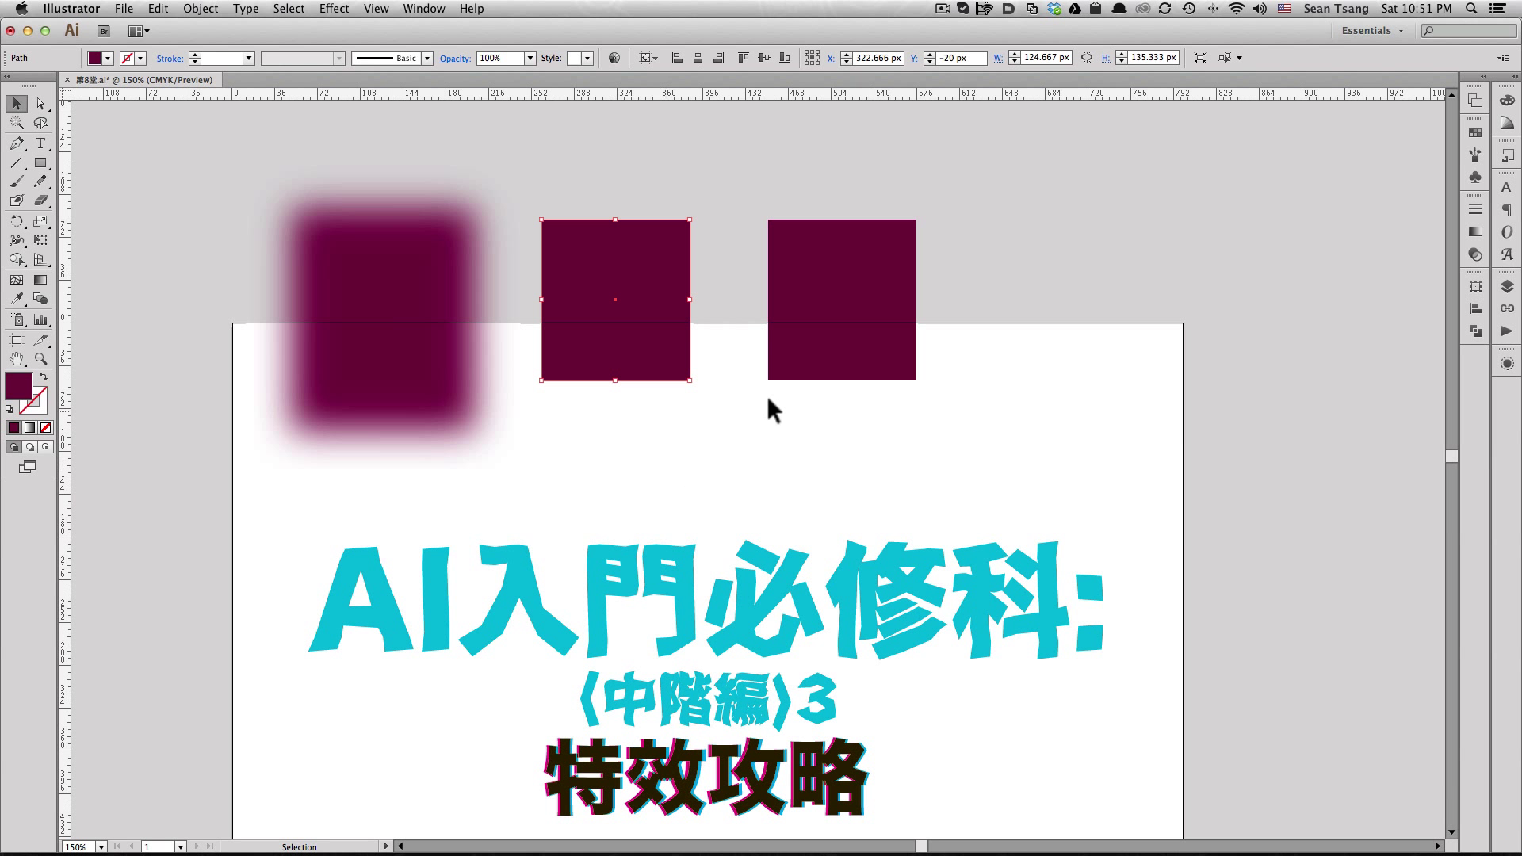
pyautogui.click(394, 285)
pyautogui.click(678, 285)
# Reapply the last Gaussian Blur to the middle rectangle
pyautogui.press('ctrl')
pyautogui.hotkey('ctrl', 'shift', 'e')
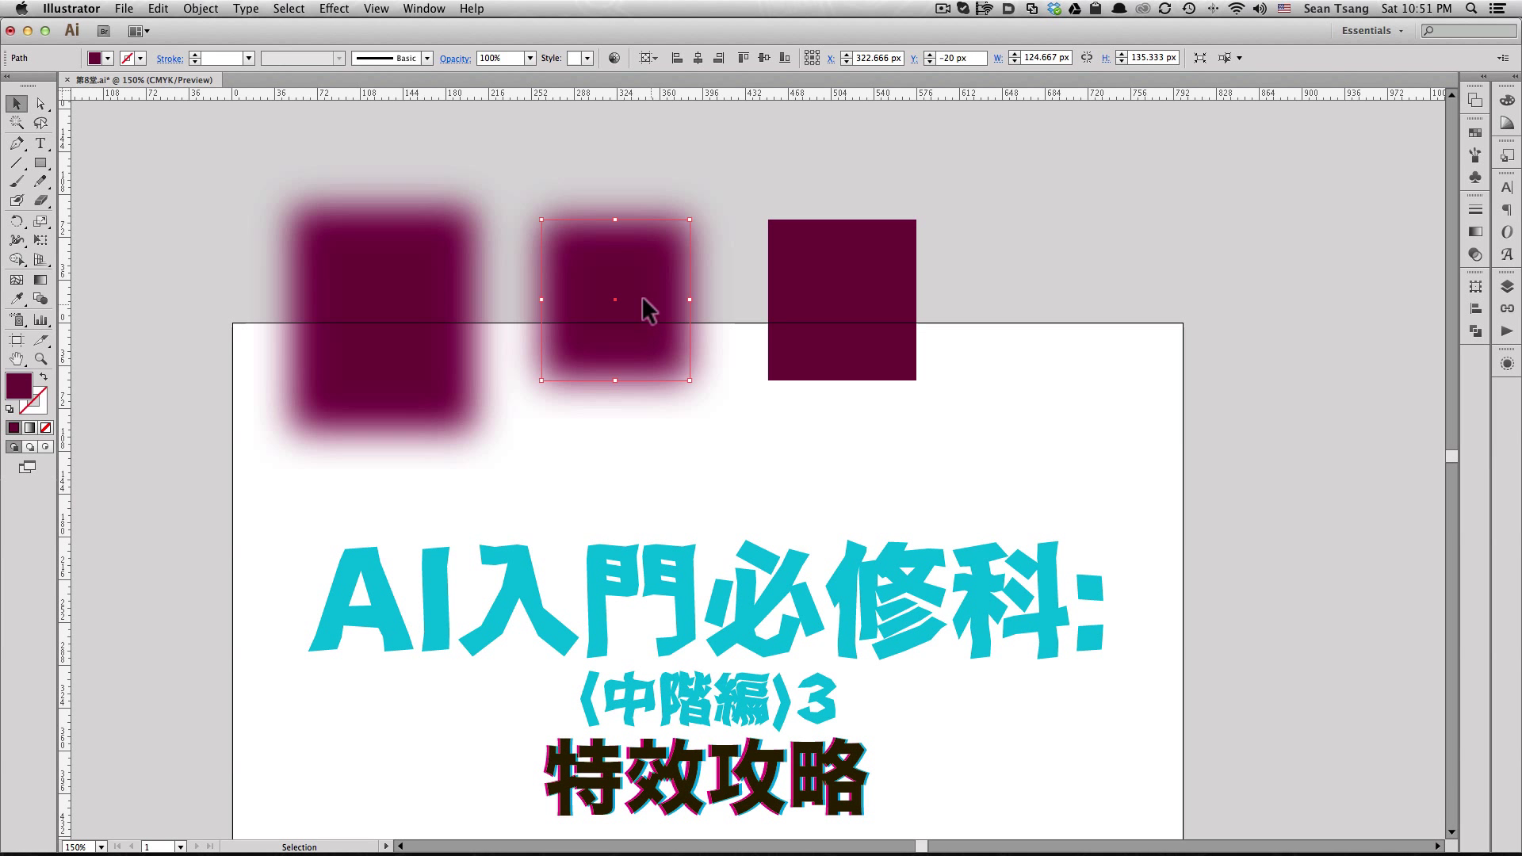
pyautogui.click(334, 8)
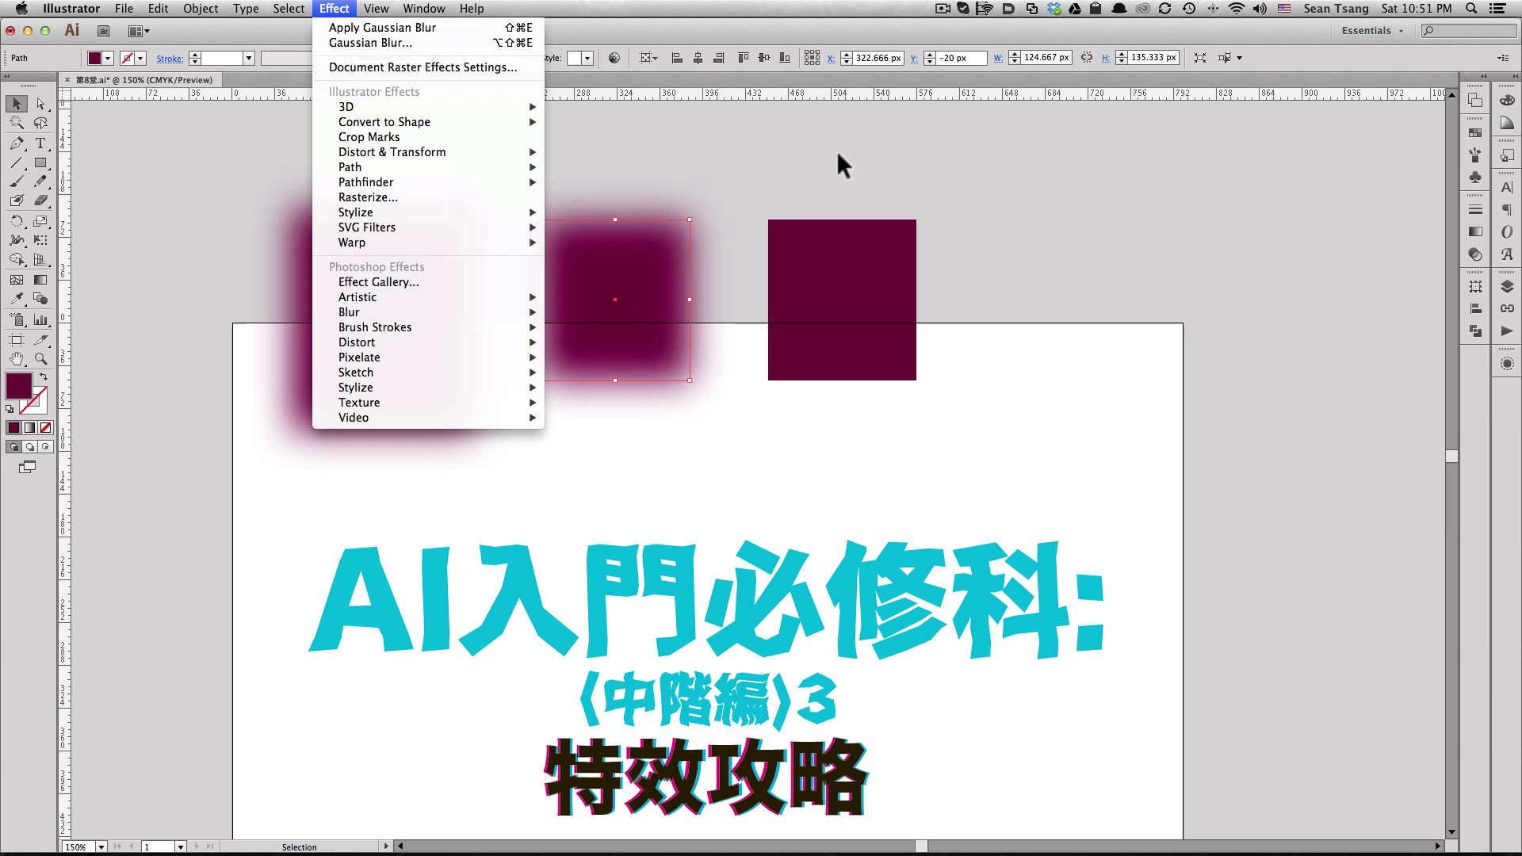
pyautogui.click(845, 199)
# Open Gaussian Blur settings for the right copy and close them without applying
pyautogui.click(869, 279)
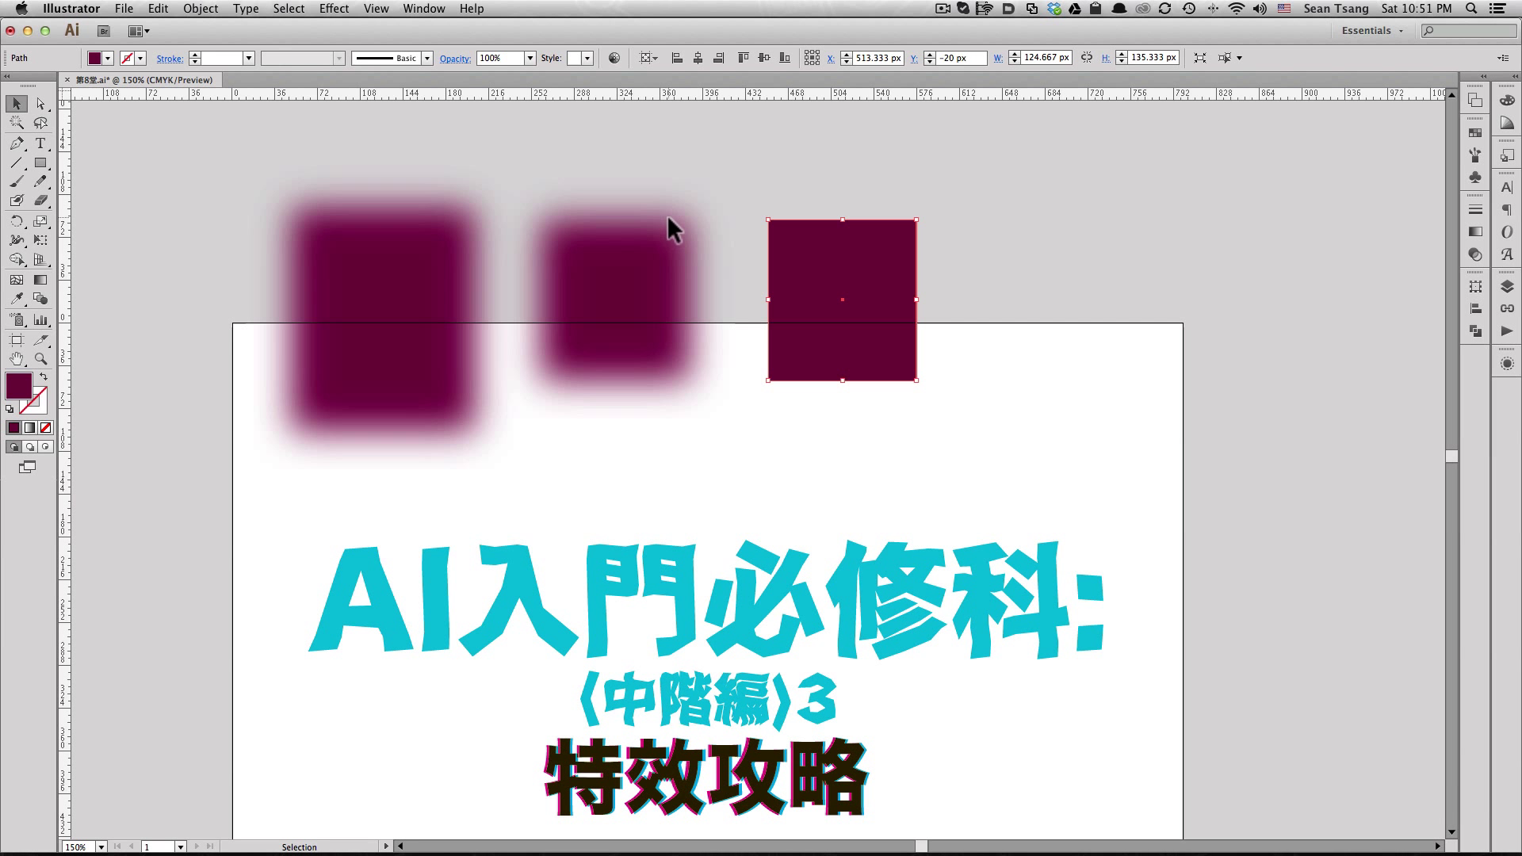
pyautogui.press('a')
pyautogui.hotkey('ctrl', 'alt', 'shift', 'e')
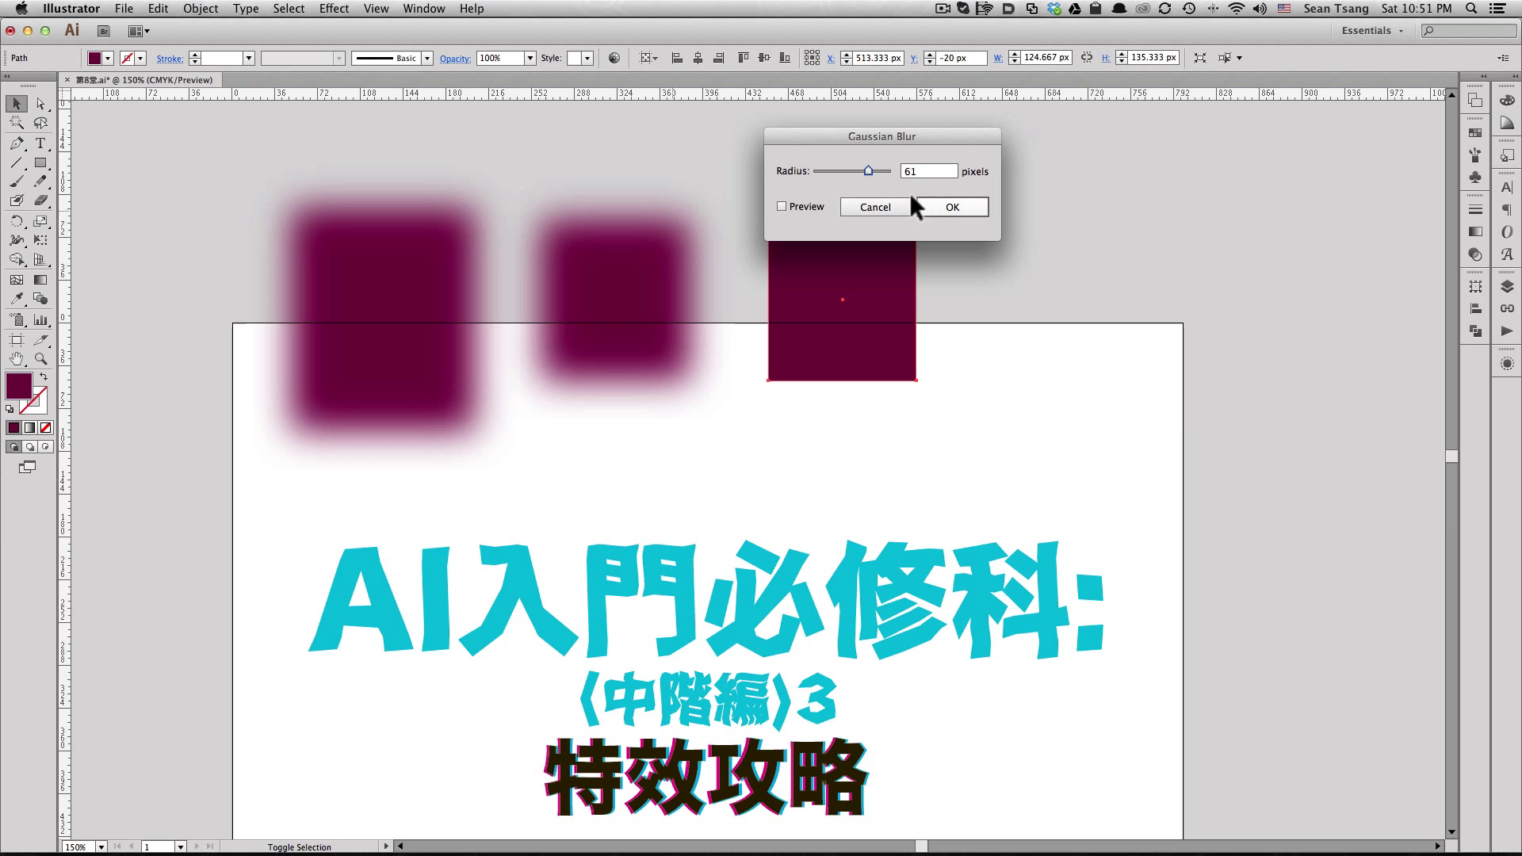
pyautogui.moveTo(924, 130); pyautogui.dragTo(962, 137)
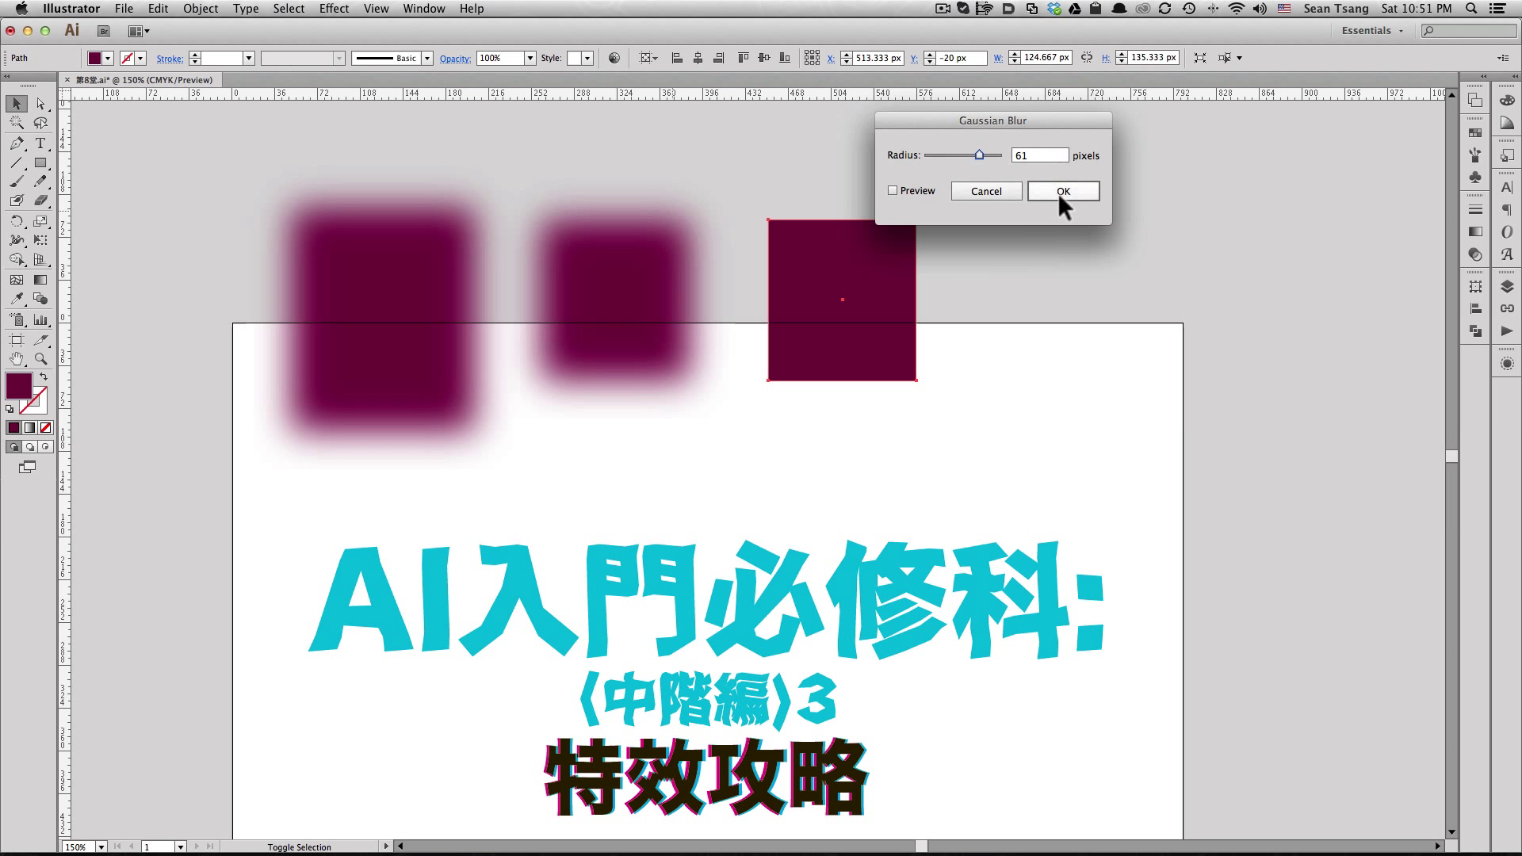
pyautogui.click(986, 191)
# Delete the sharp right copy and the blurred middle square
pyautogui.click(888, 305)
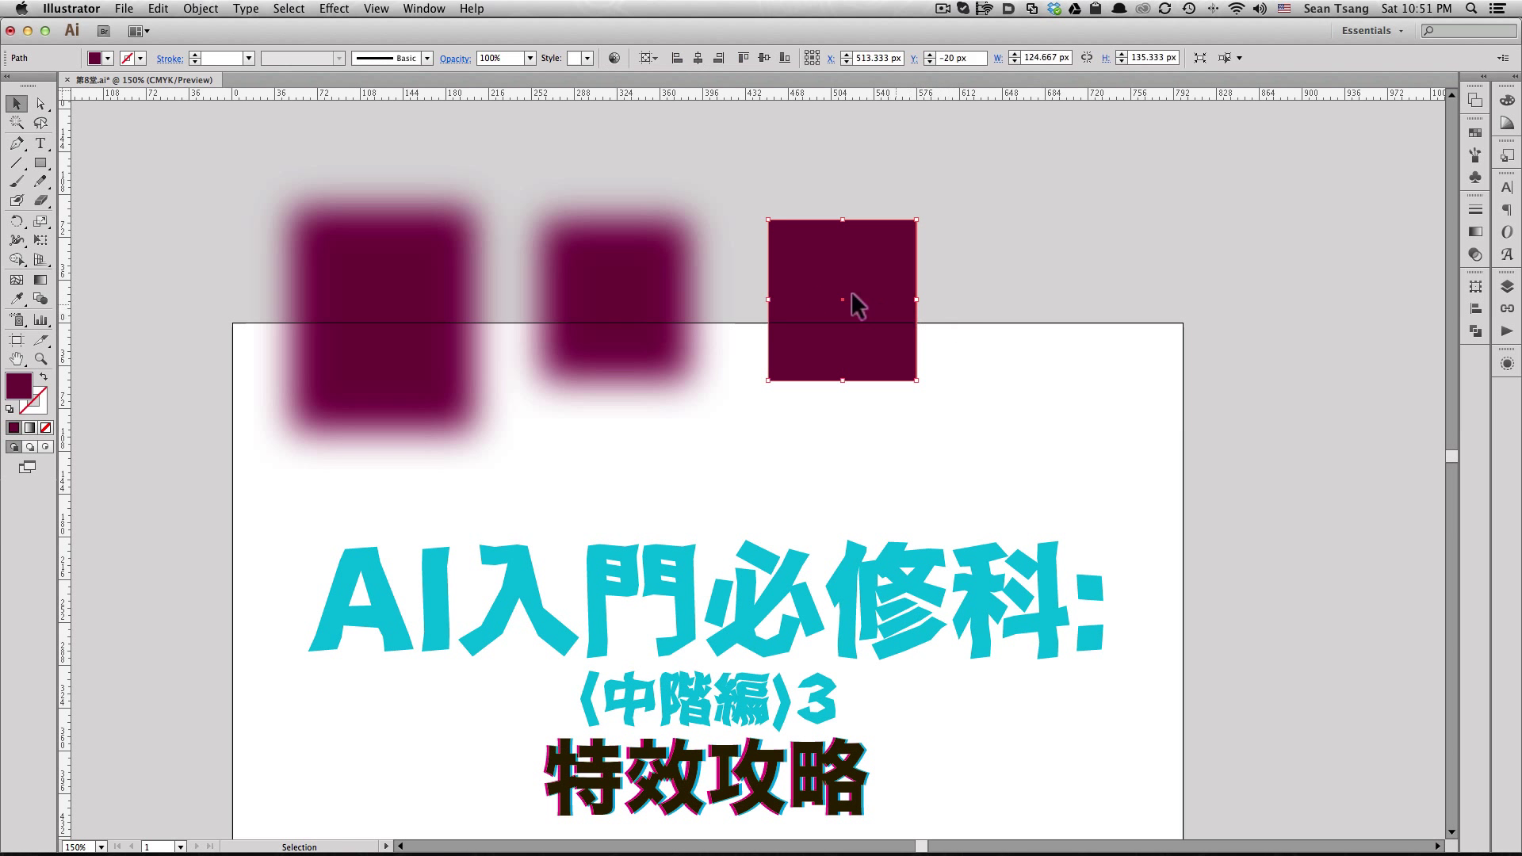
pyautogui.press('Delete')
pyautogui.click(627, 302)
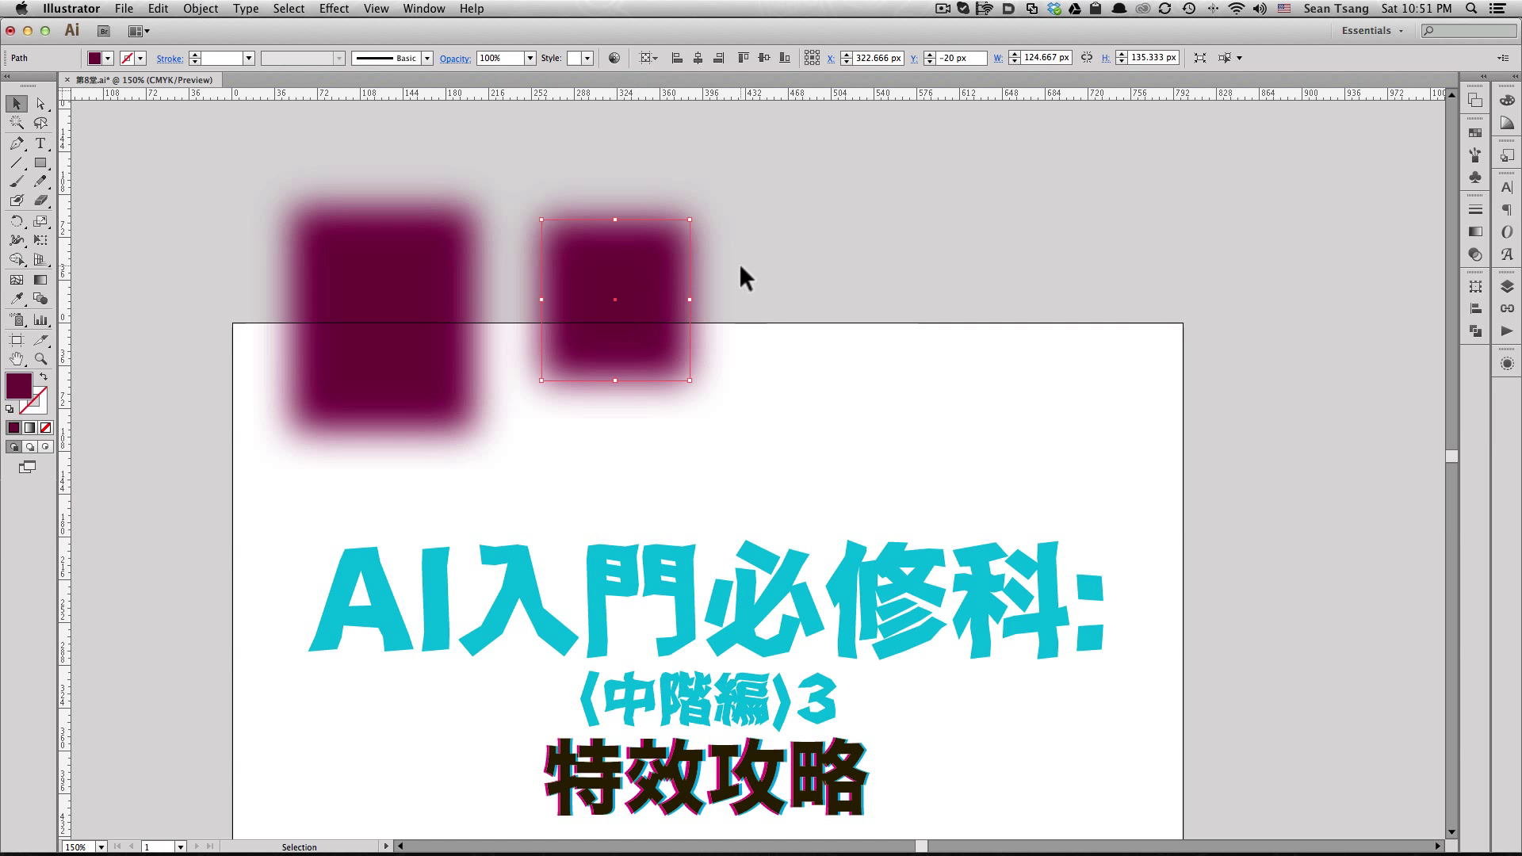
pyautogui.press('Delete')
# Draw a wide rectangle, Eyedropper the blurred square's look onto it, then undo
pyautogui.click(40, 163)
pyautogui.moveTo(585, 224); pyautogui.dragTo(895, 412)
pyautogui.press('v')
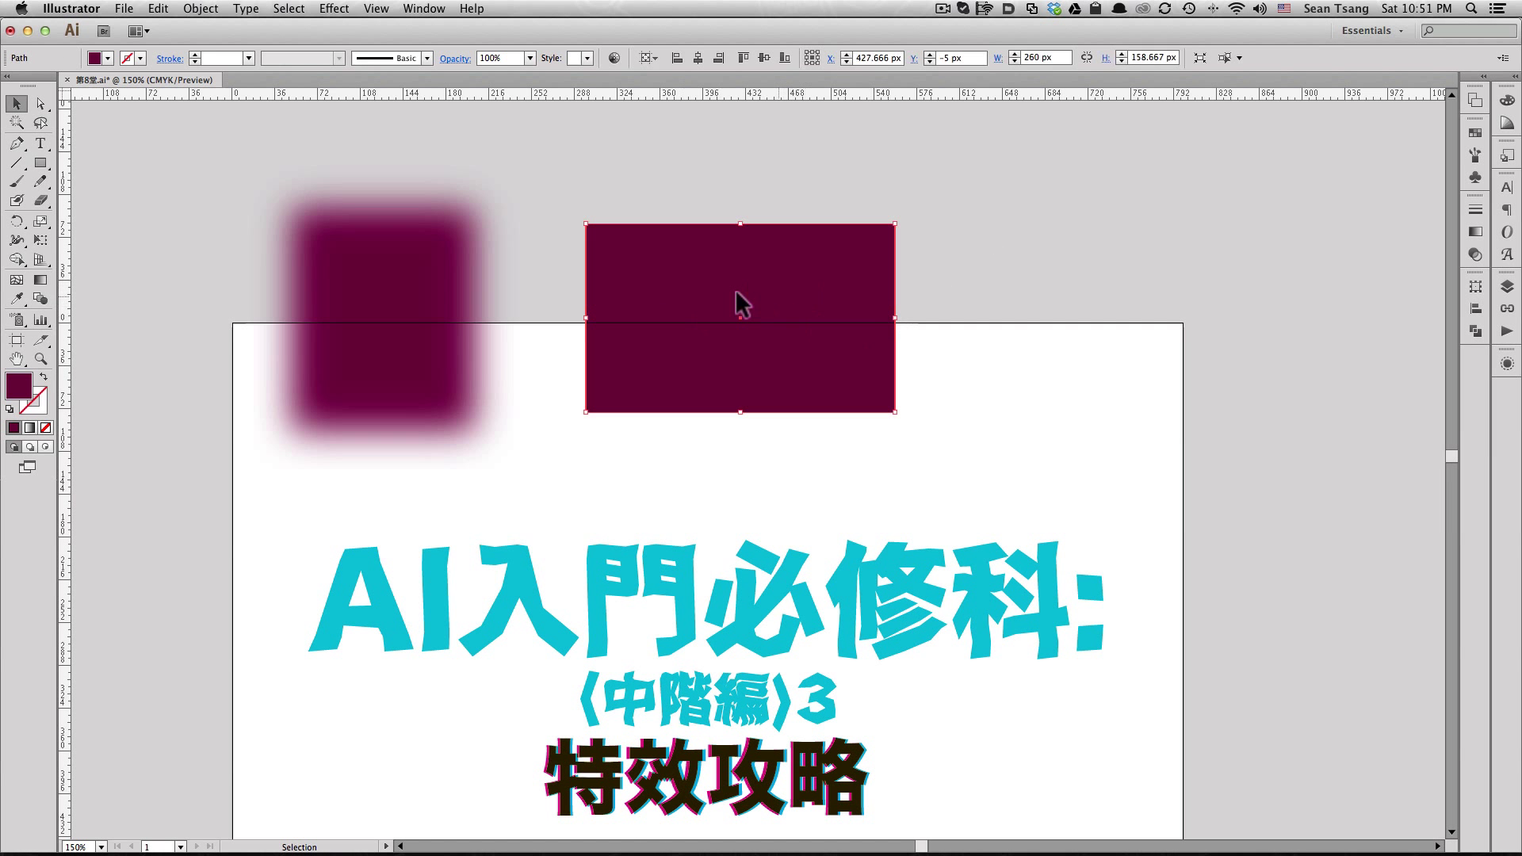
pyautogui.press('i')
pyautogui.click(436, 320)
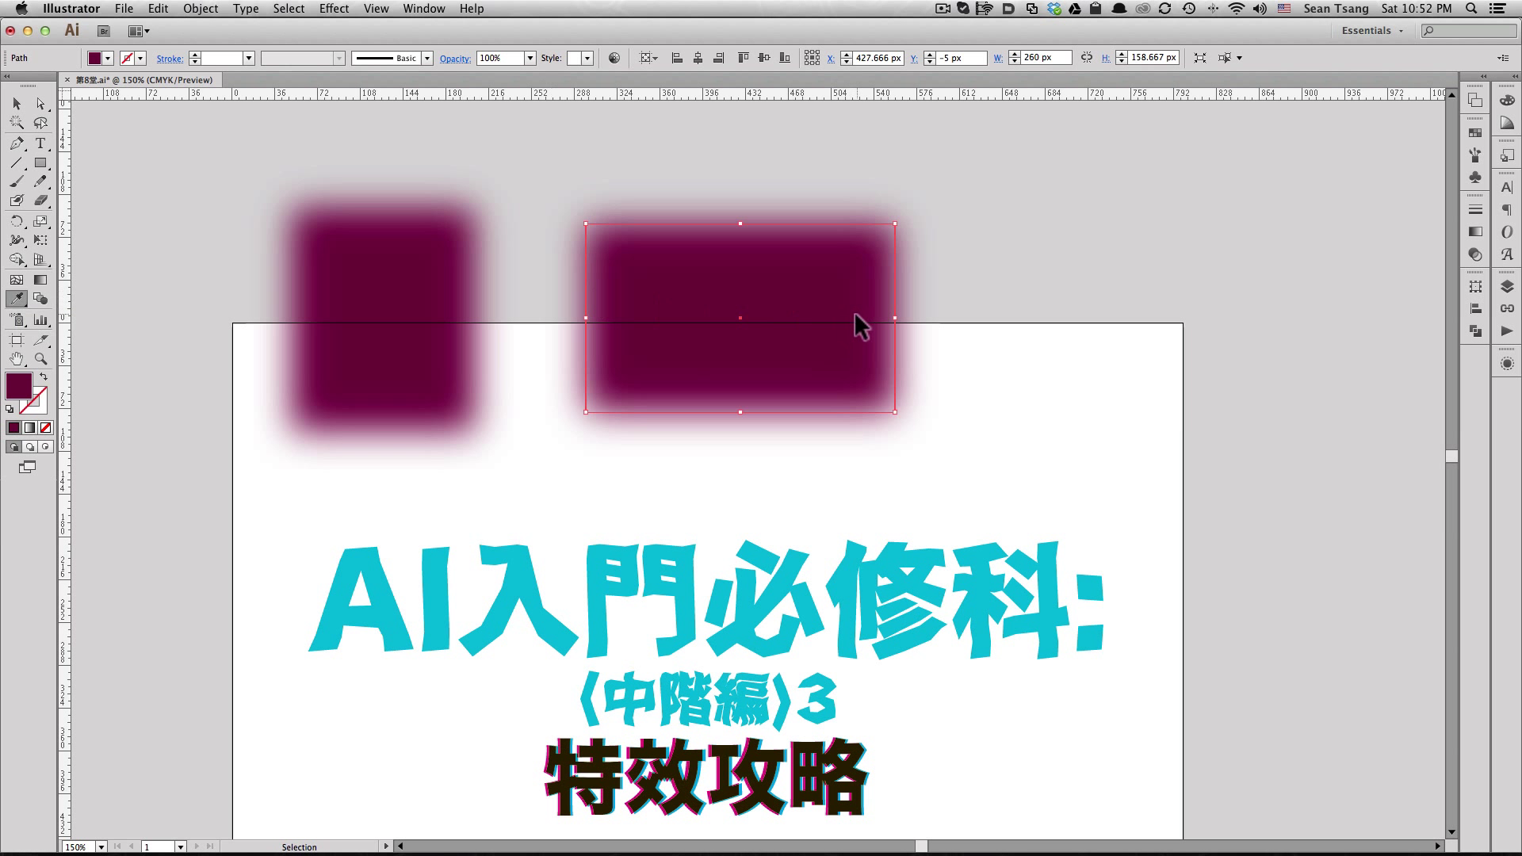
pyautogui.hotkey('ctrl', 'z')
# Select the cyan title and adjust the Eyedropper sampling options
pyautogui.click(577, 564)
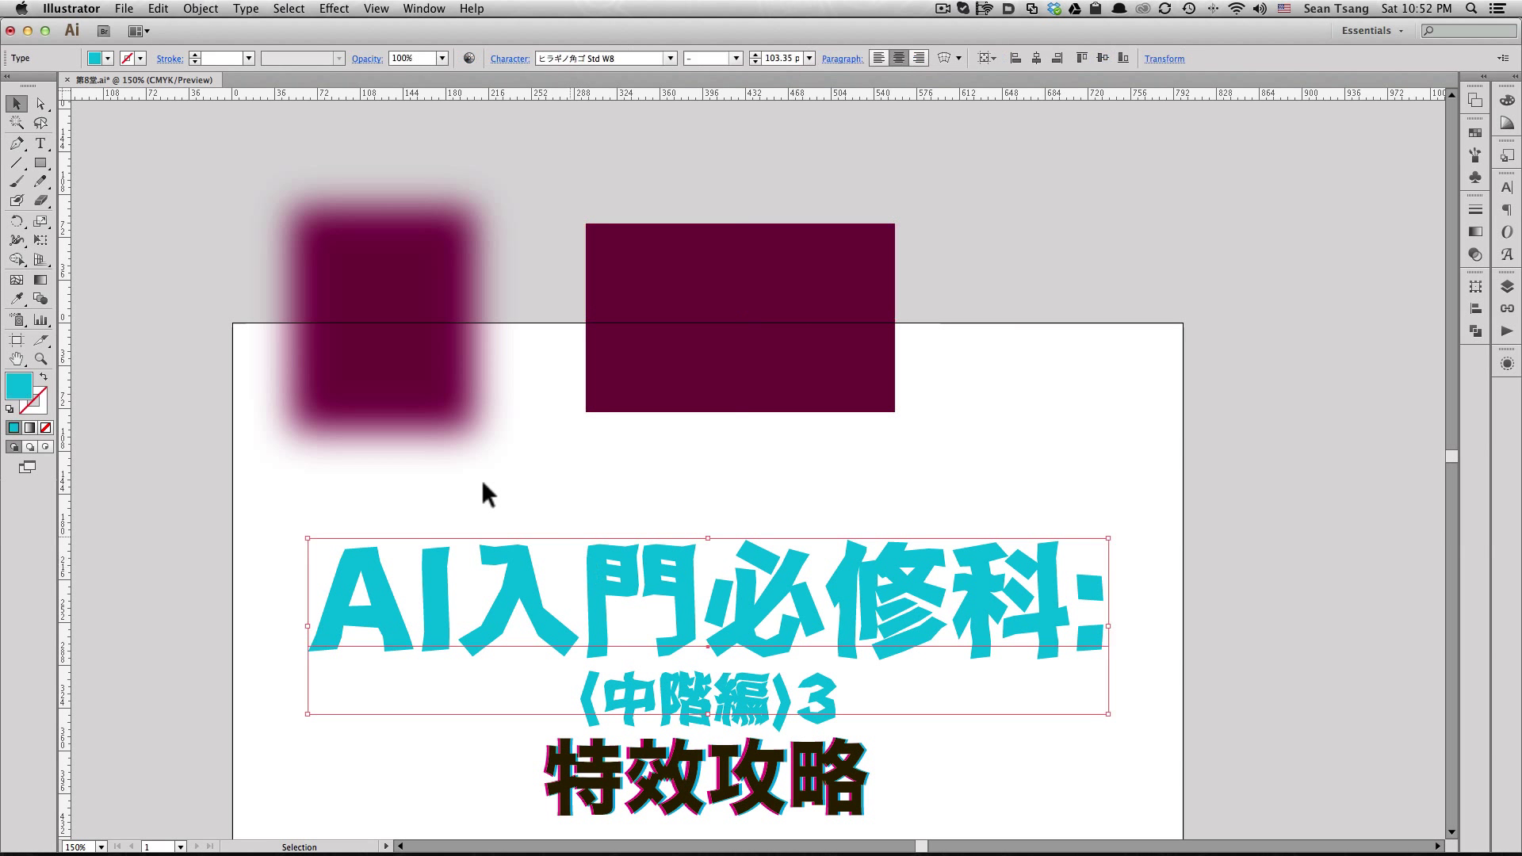
pyautogui.click(17, 299)
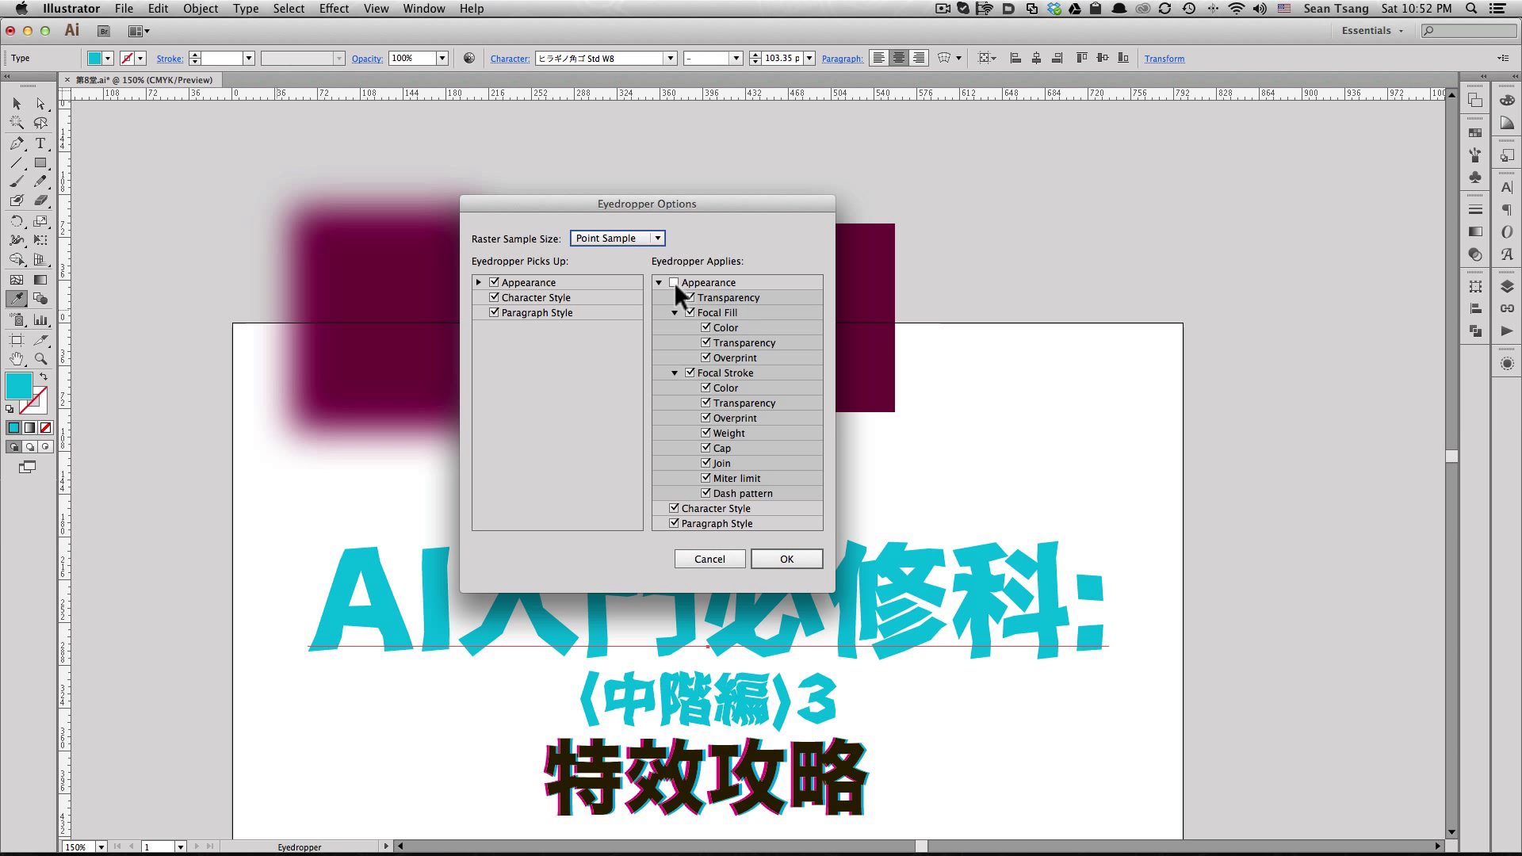
pyautogui.click(776, 555)
pyautogui.press('v')
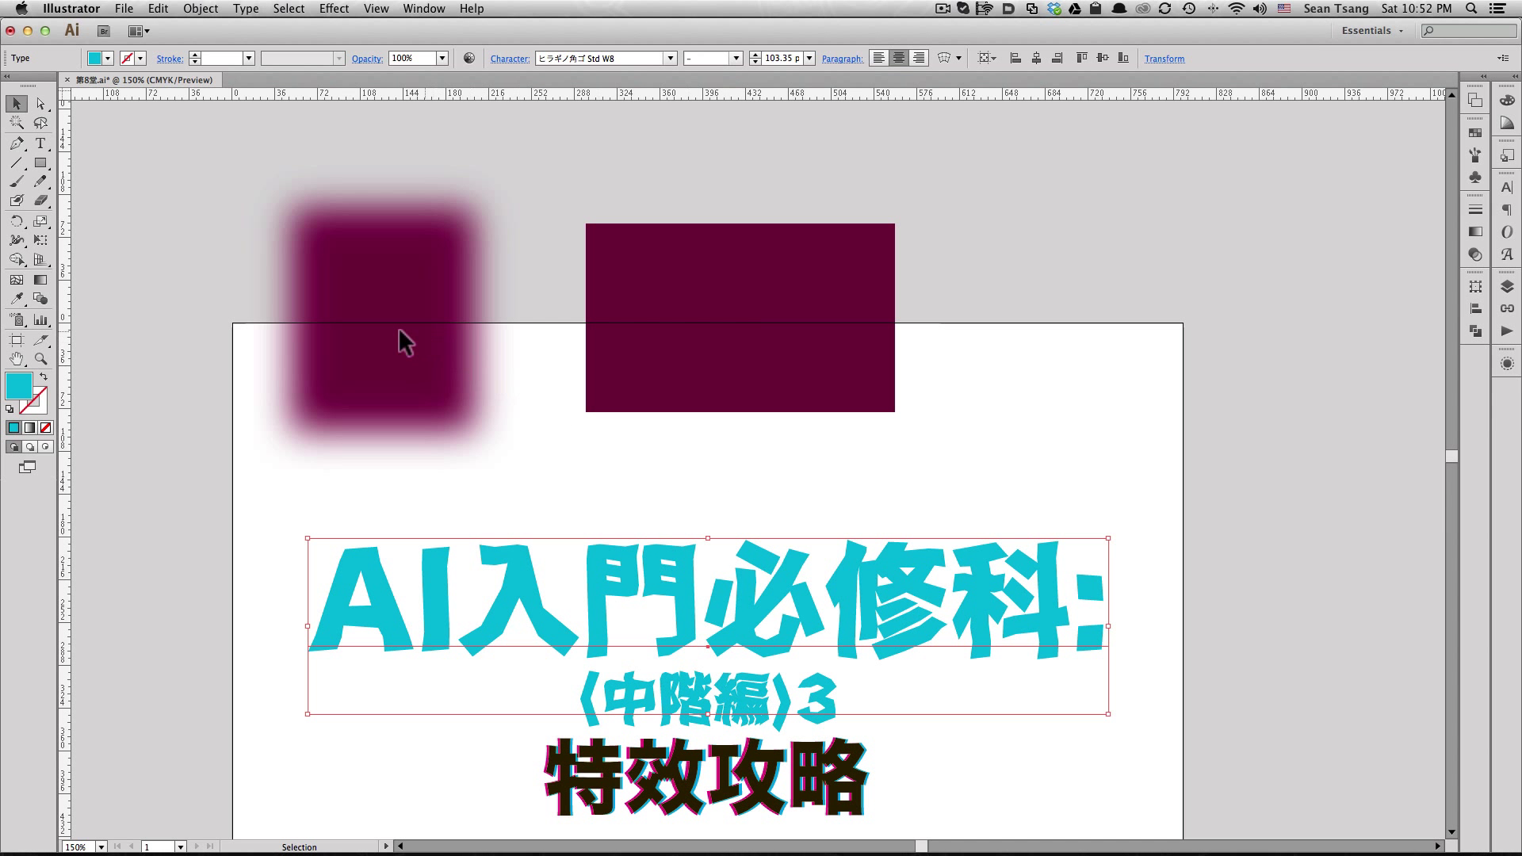
# Eyedropper the blurred rectangle's look onto the title, then undo it
pyautogui.click(17, 298)
pyautogui.click(273, 392)
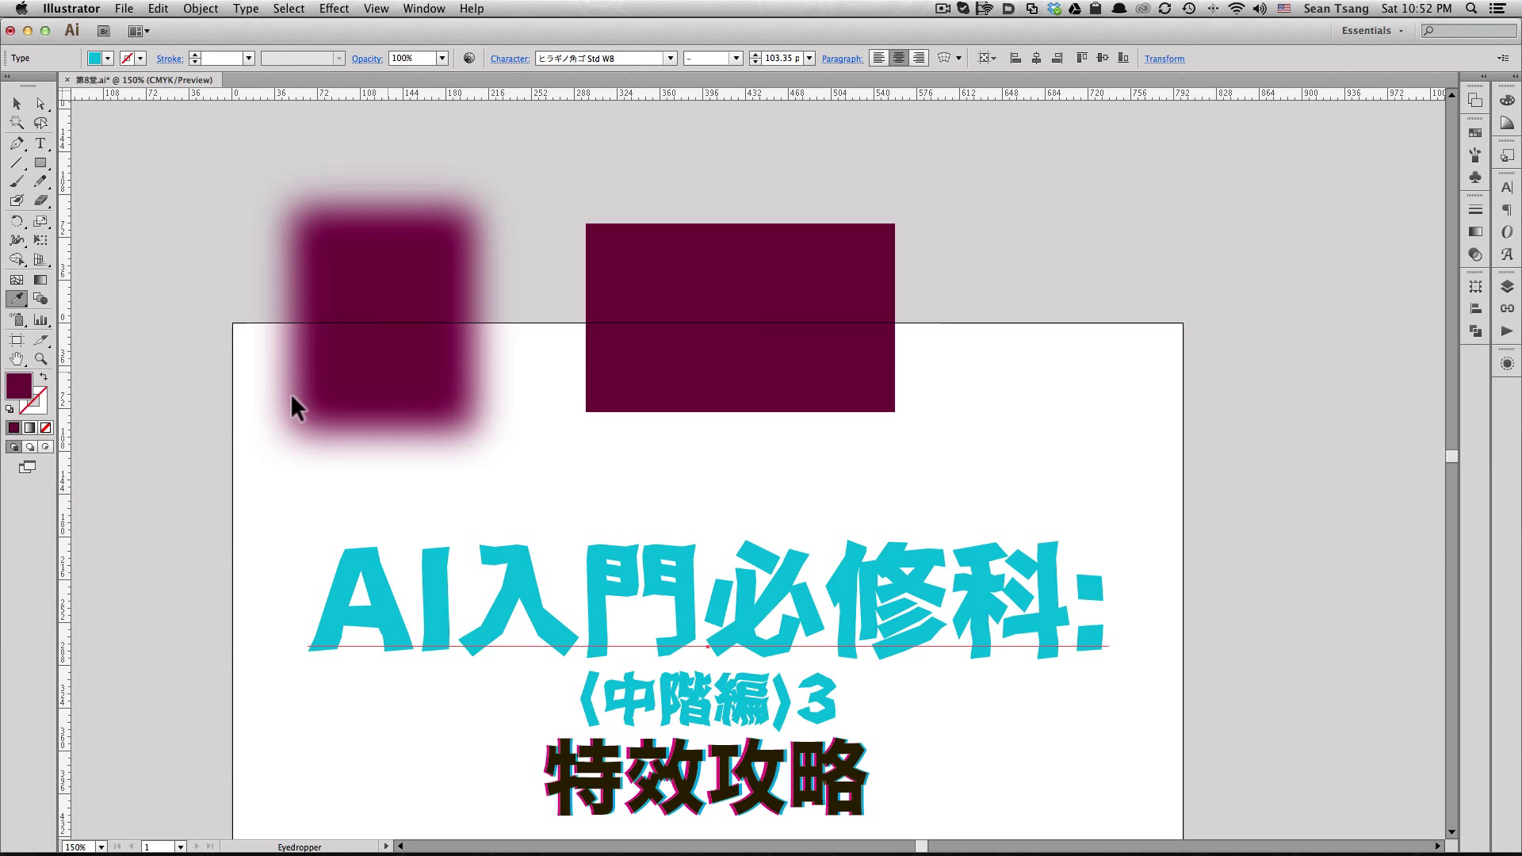
pyautogui.click(292, 395)
pyautogui.press('v')
pyautogui.click(947, 435)
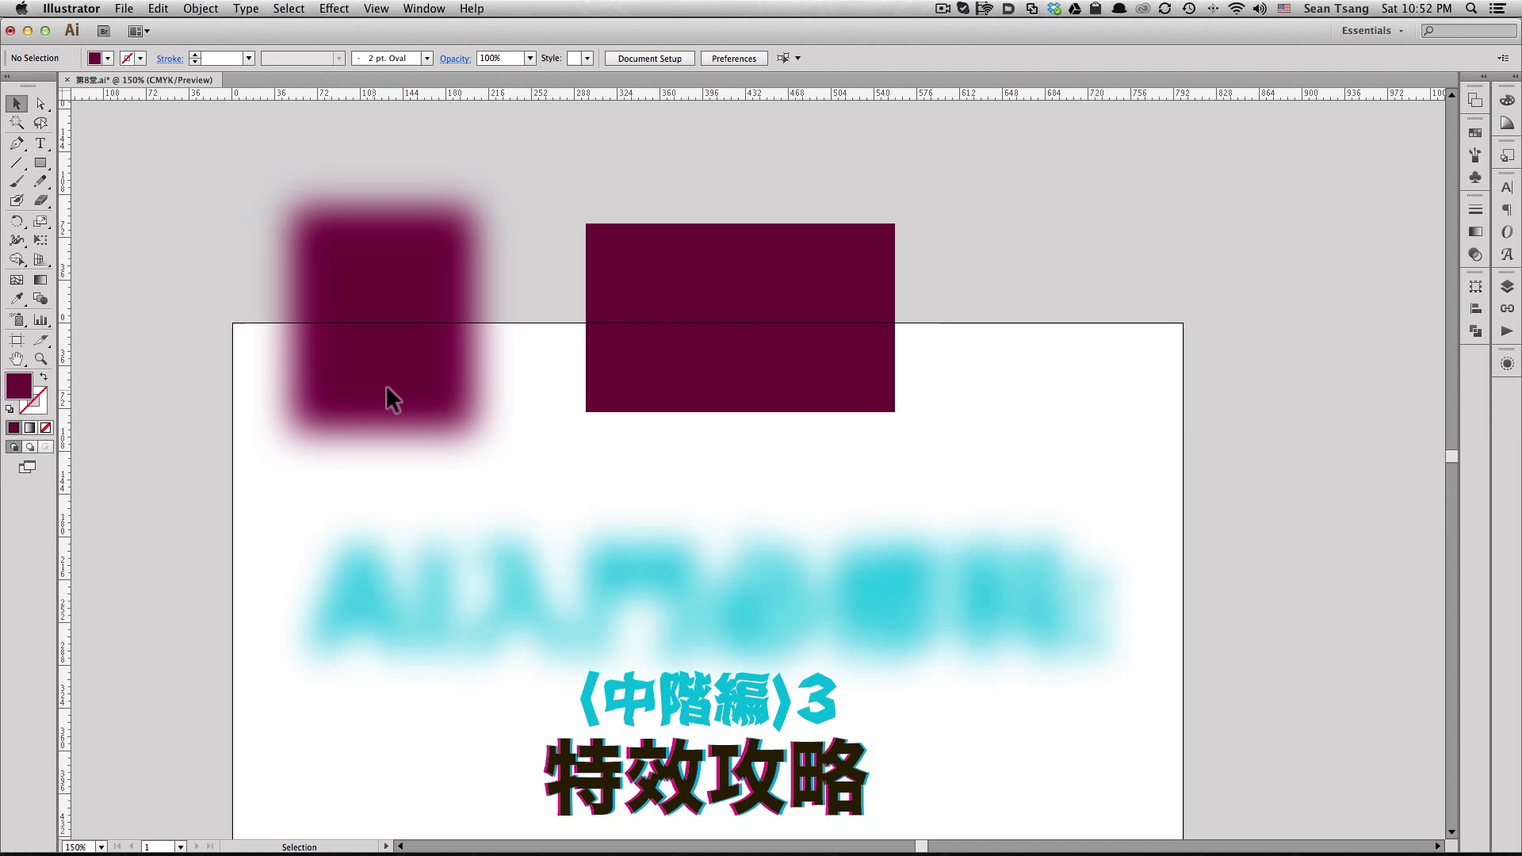
pyautogui.hotkey('ctrl', 'z')
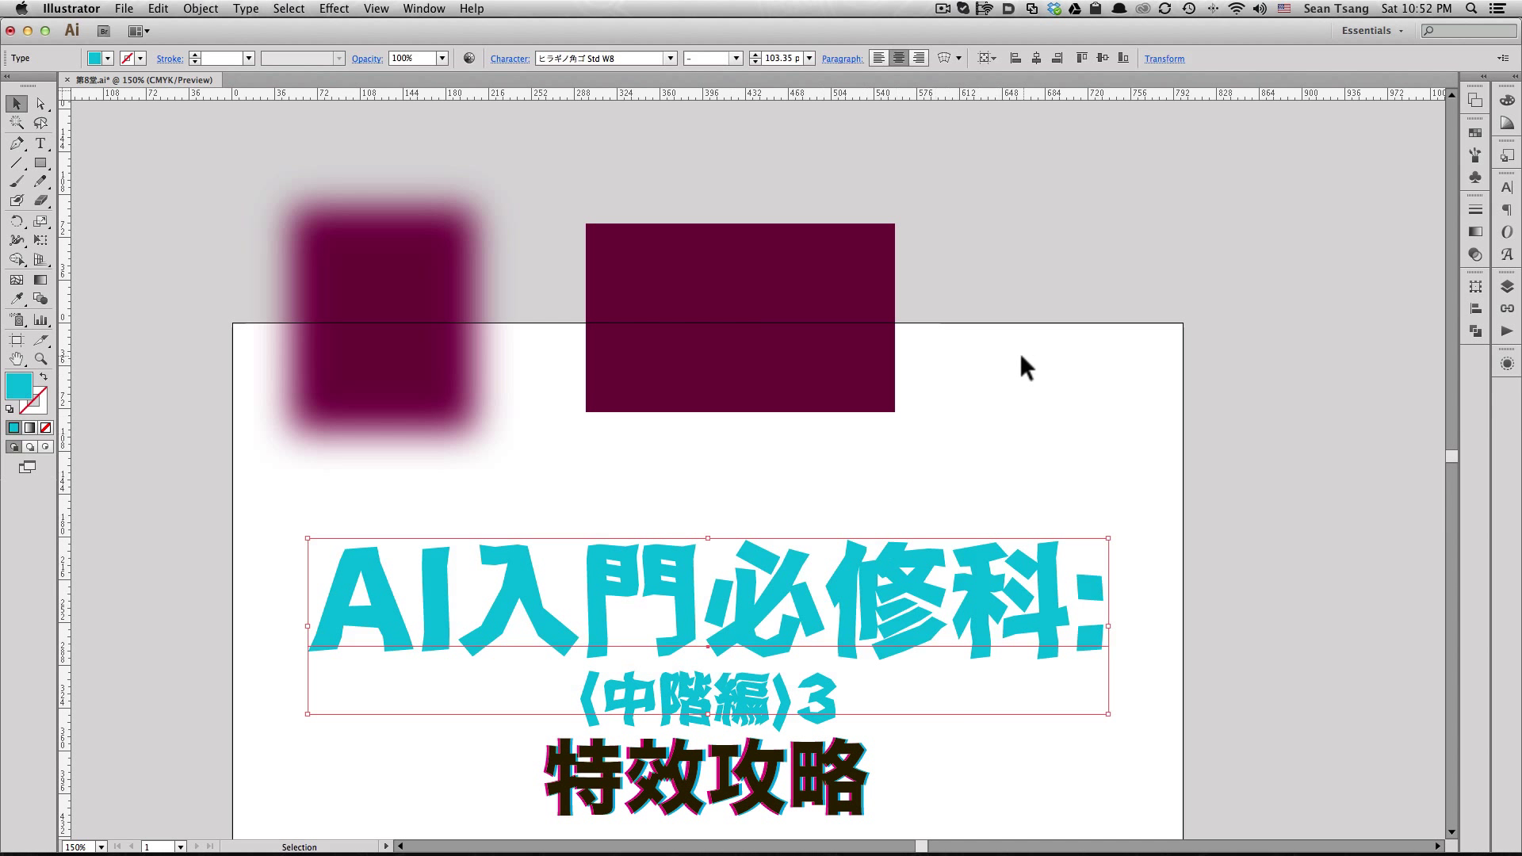
# Delete the new right rectangle, keeping only the blurred one selected
pyautogui.moveTo(396, 264); pyautogui.dragTo(986, 106)
pyautogui.click(869, 255)
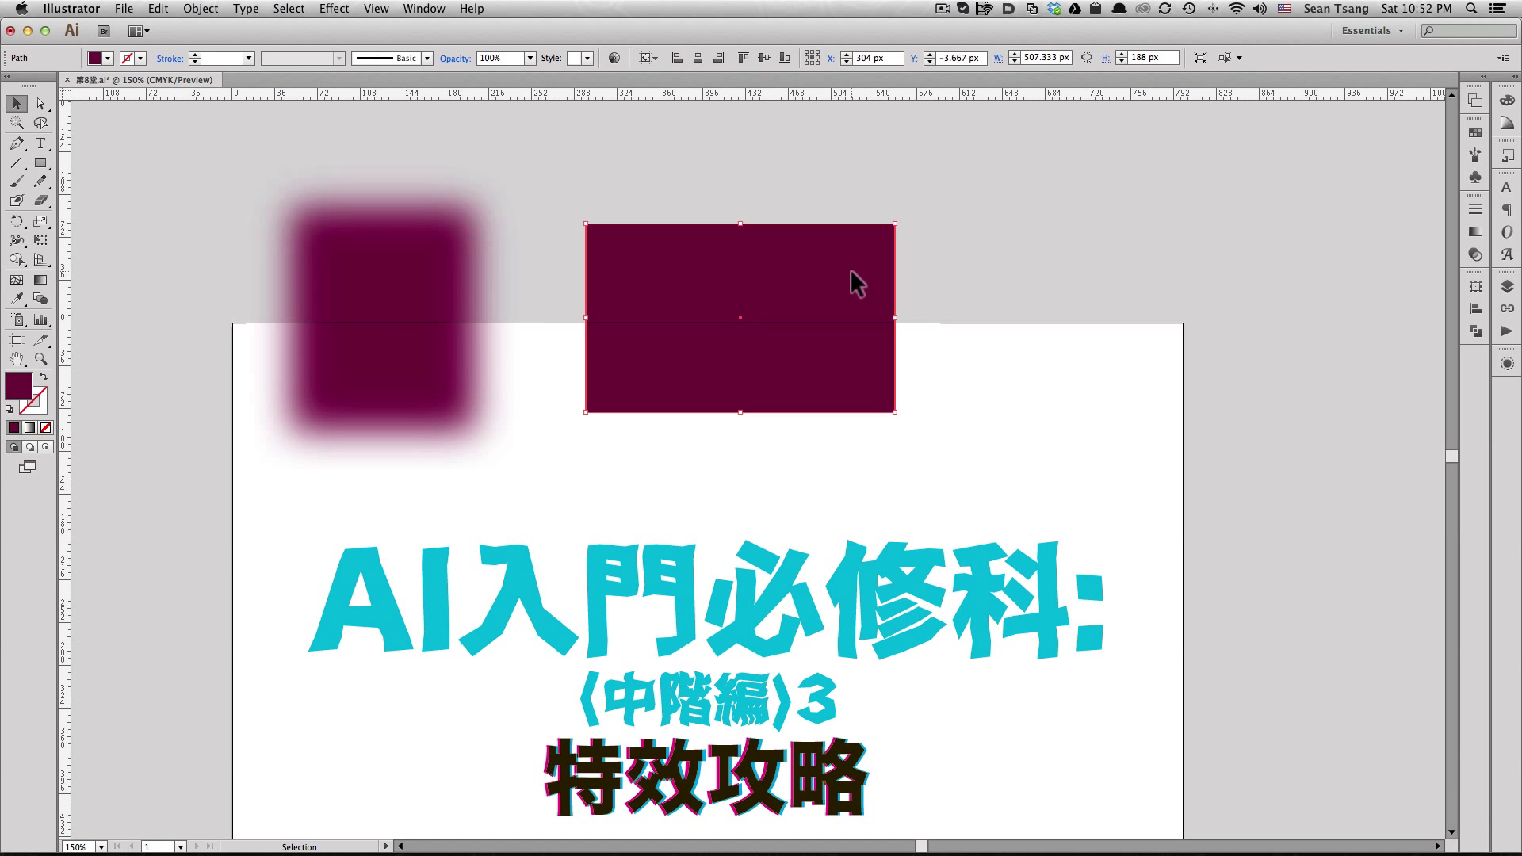
pyautogui.press('Delete')
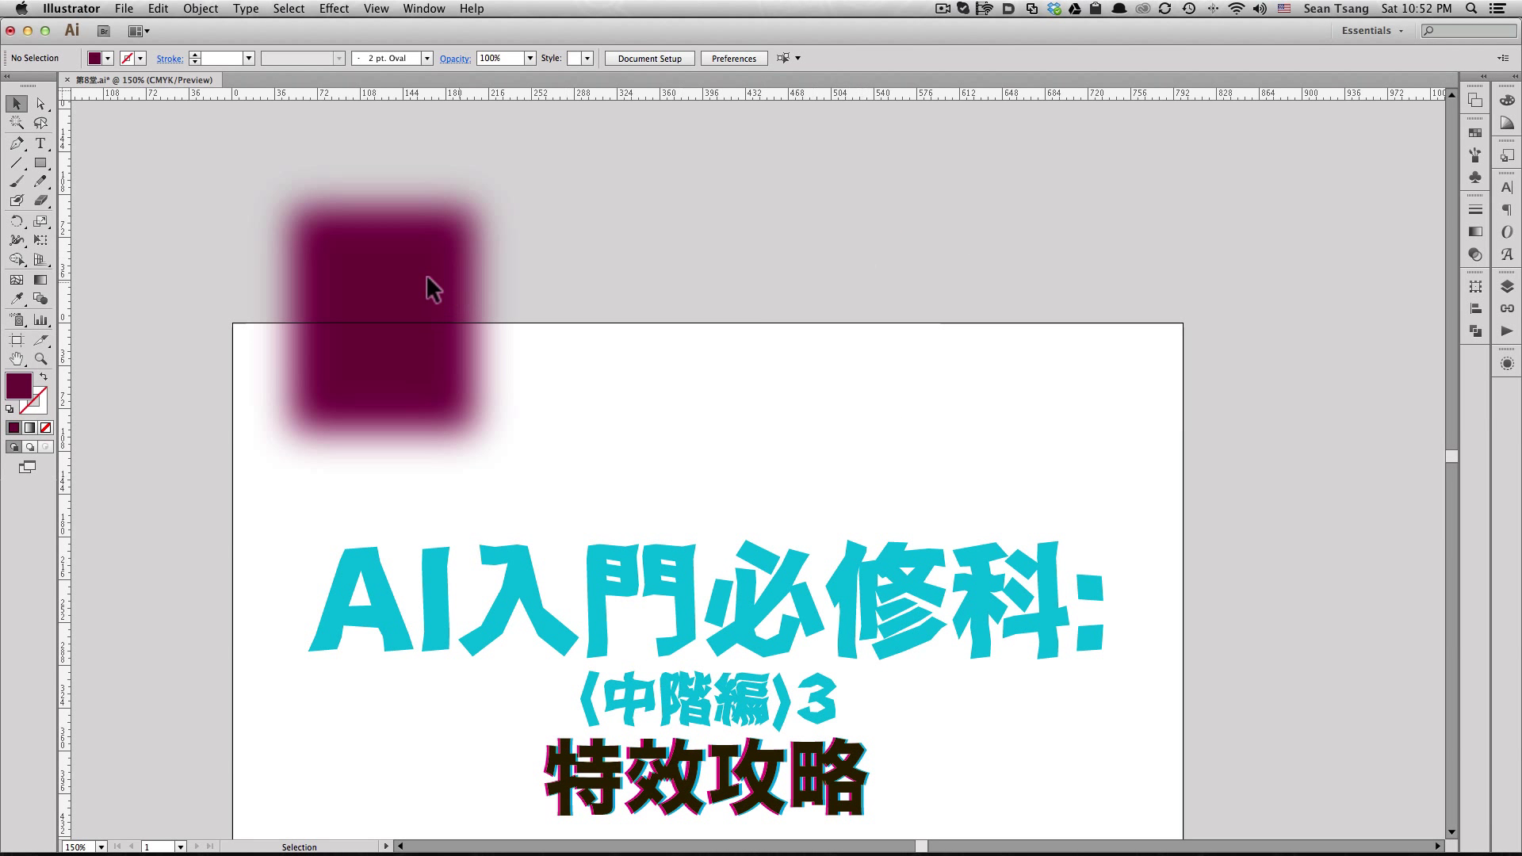
pyautogui.click(409, 267)
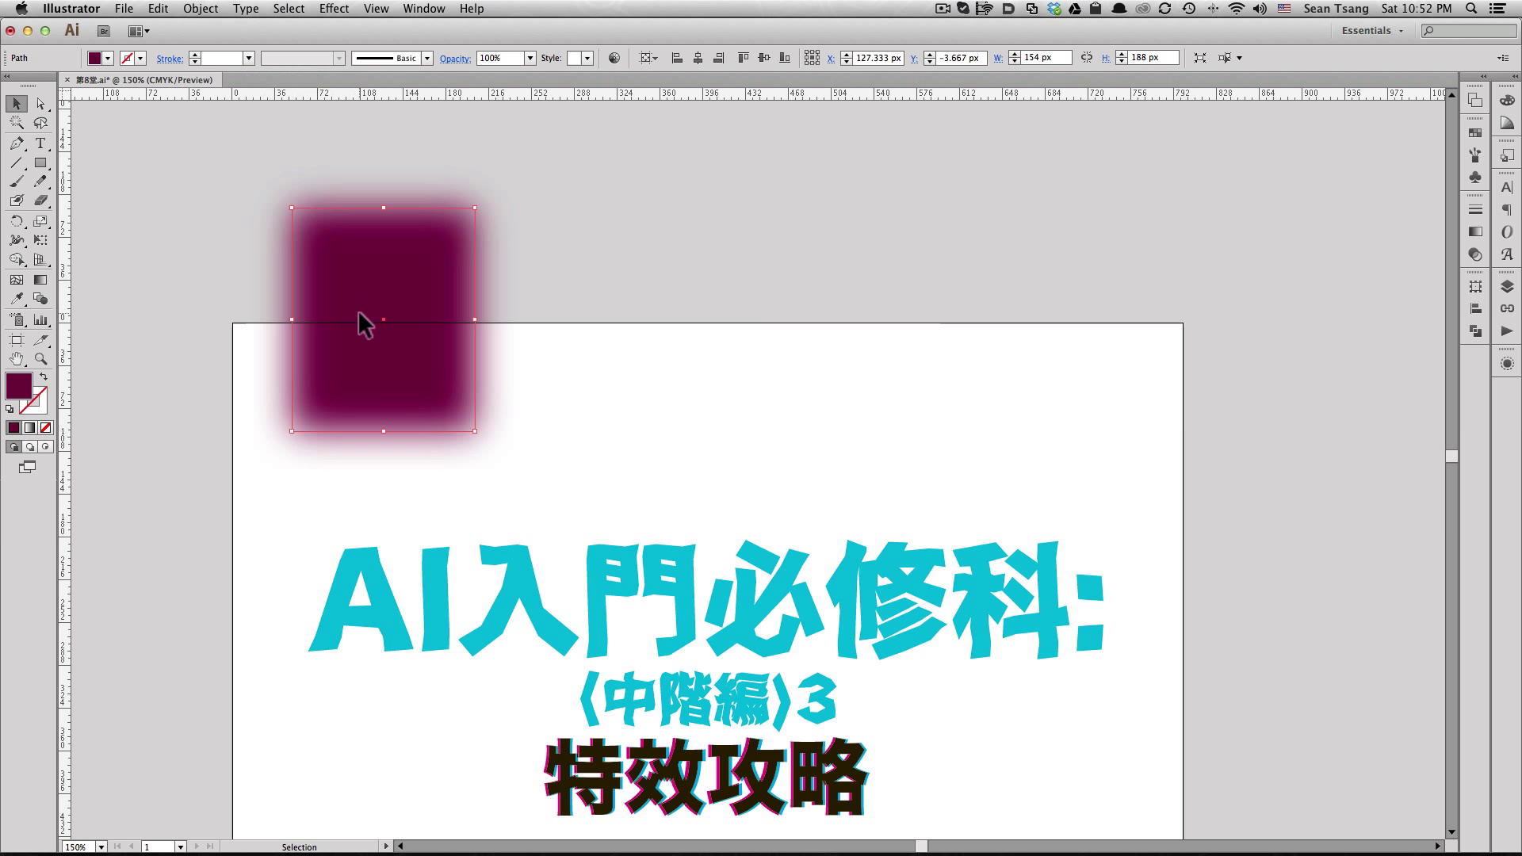
# Expand the blurred rectangle's appearance into an embedded image, test-moving it and undoing
pyautogui.click(205, 7)
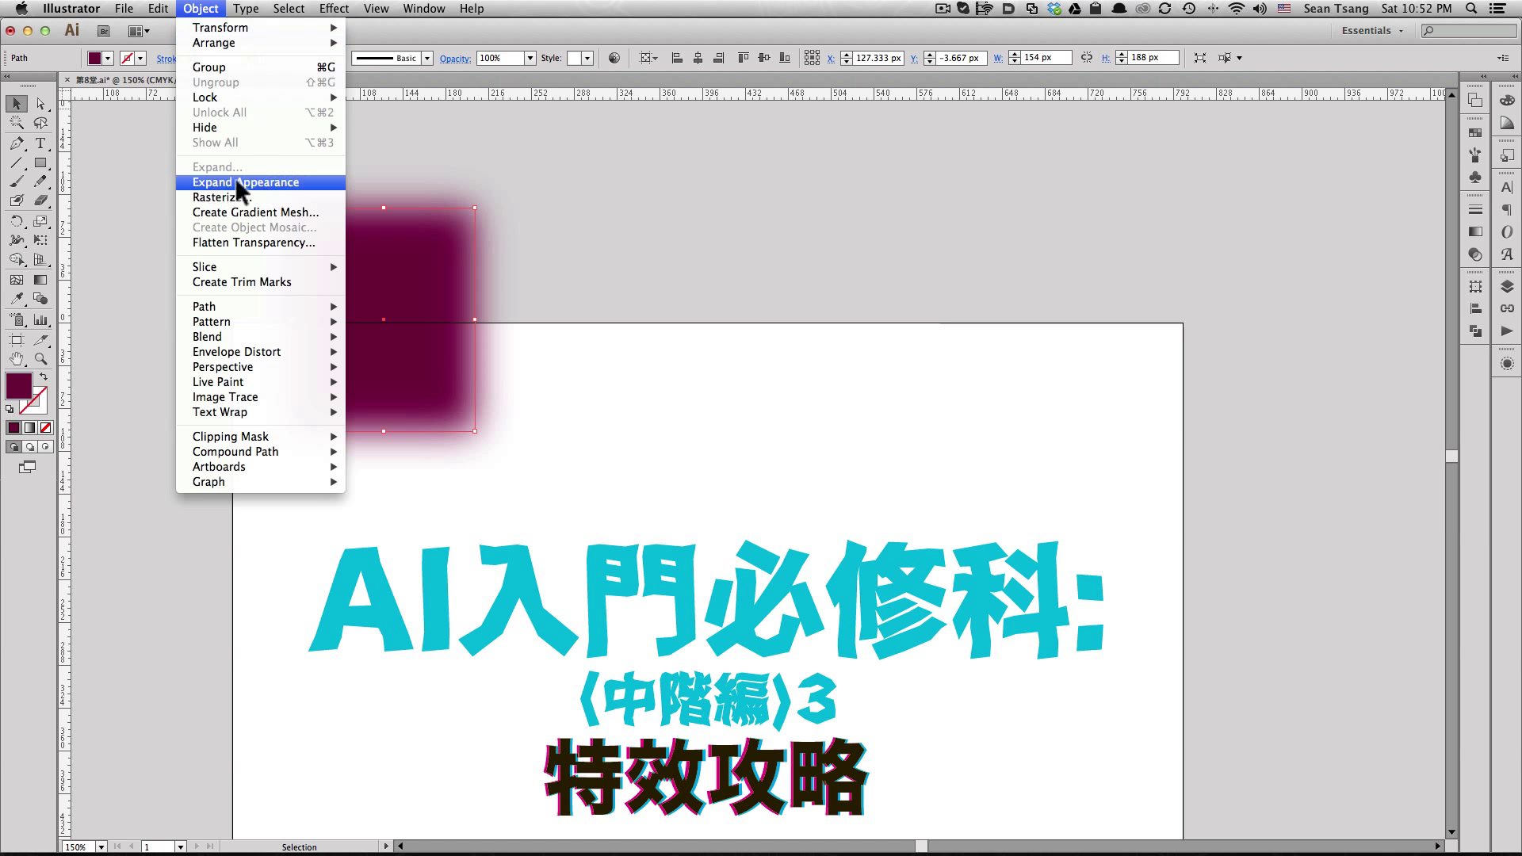
pyautogui.click(315, 183)
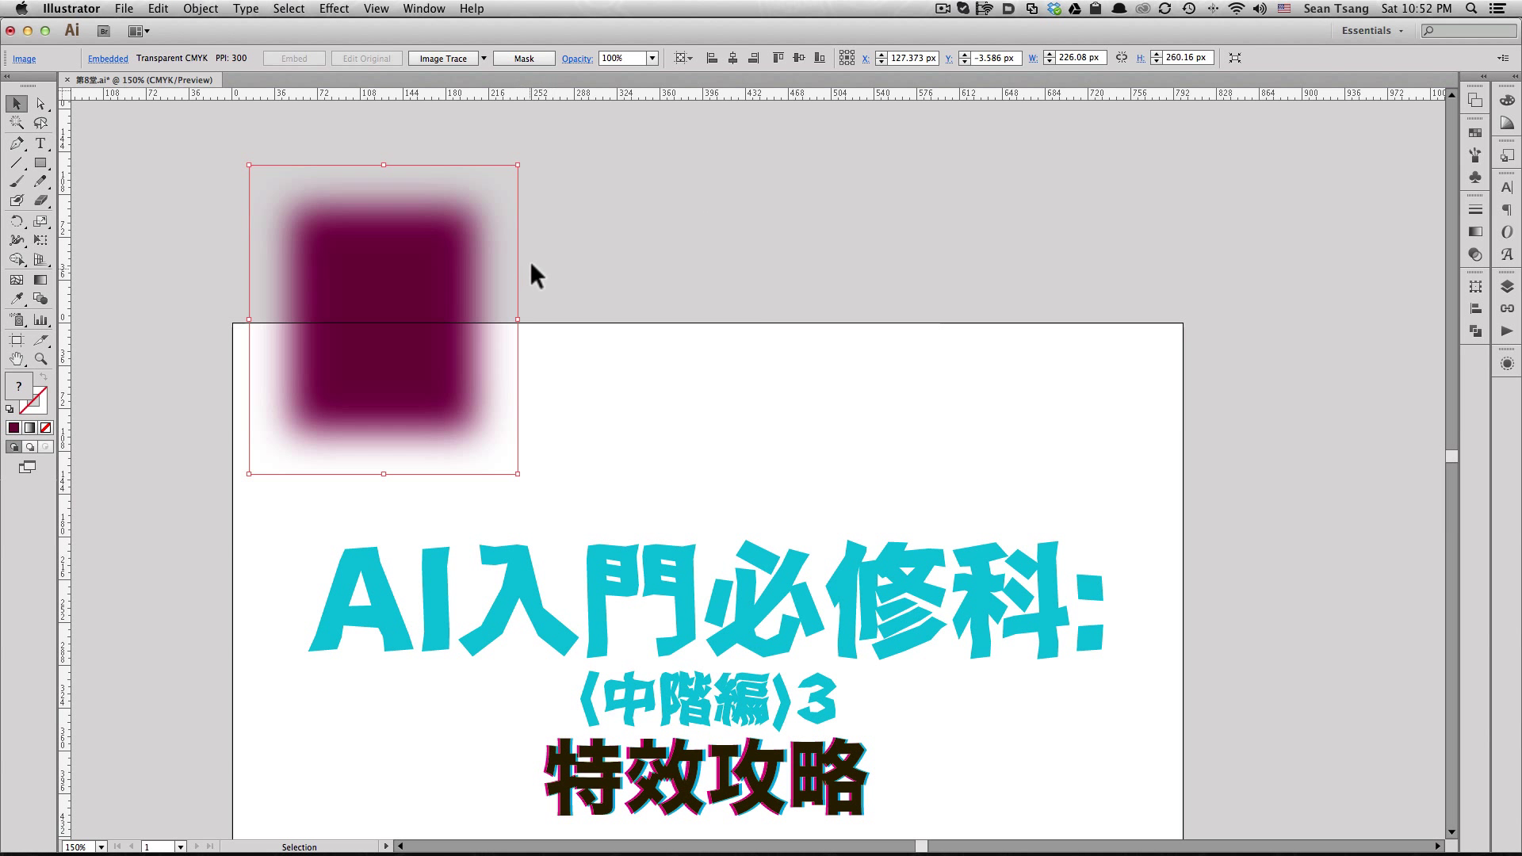
pyautogui.moveTo(464, 255); pyautogui.dragTo(1140, 520)
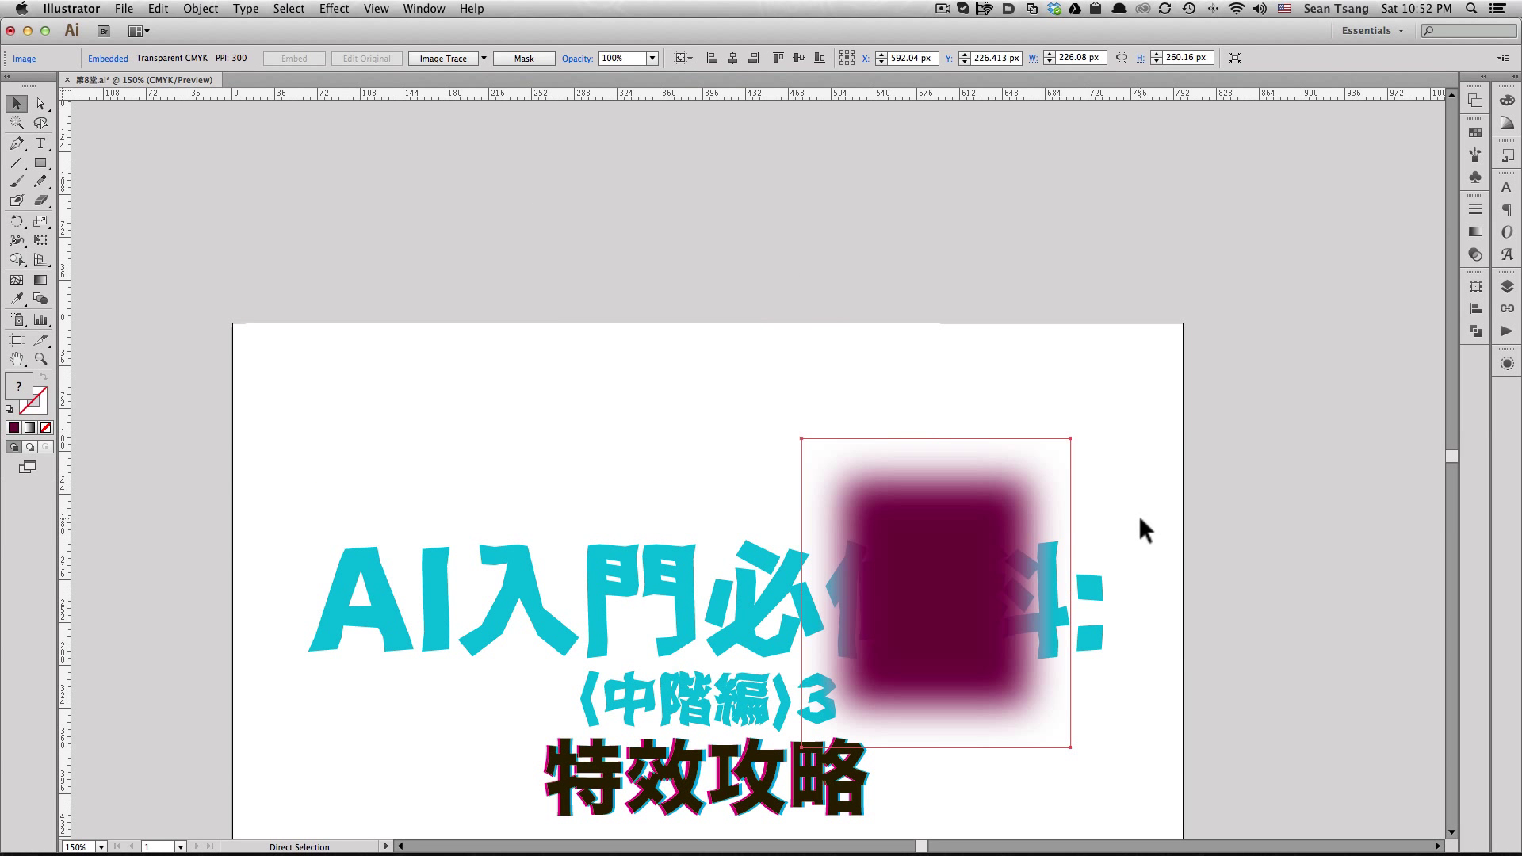
pyautogui.hotkey('ctrl', 'z')
pyautogui.hotkey('ctrl', 'z')
# Select the expanded blurred image and delete it
pyautogui.click(730, 206)
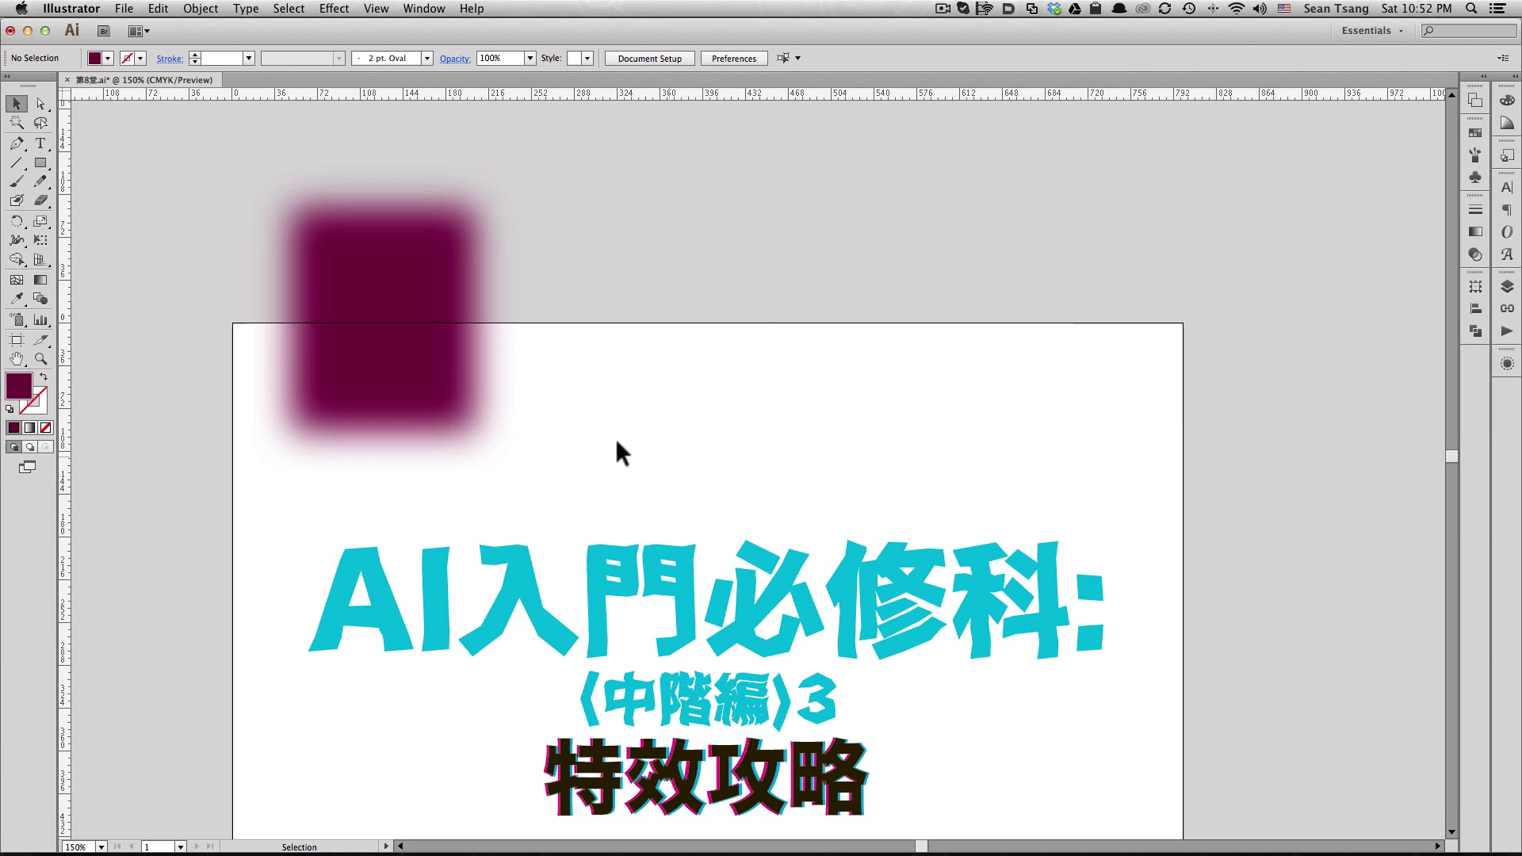
pyautogui.click(468, 269)
pyautogui.press('Delete')
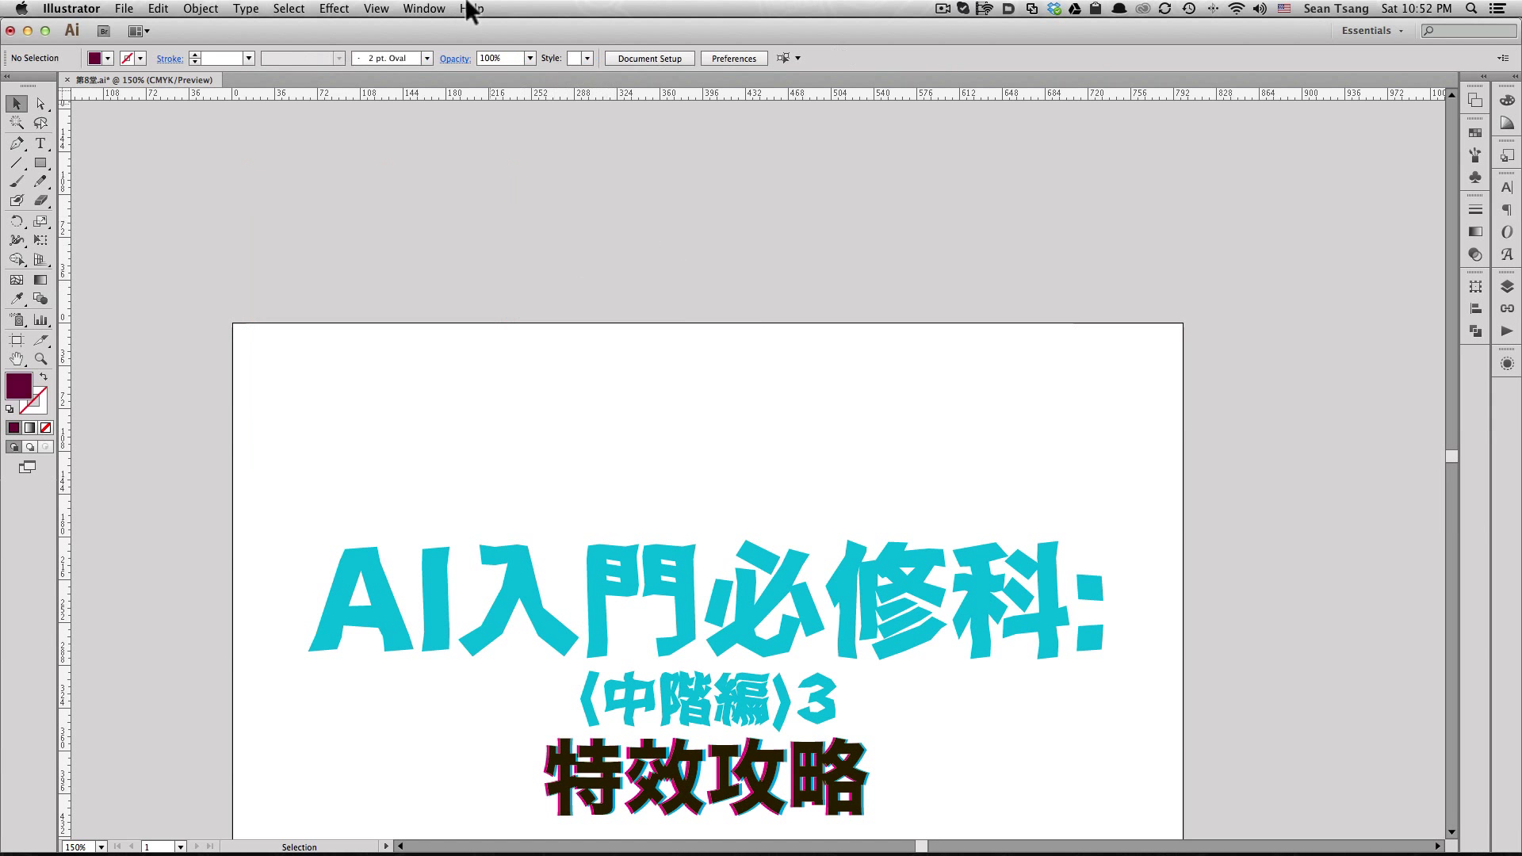
# Zoom to about 200% with a marquee around the title text
pyautogui.hotkey('ctrl', '+')
pyautogui.moveTo(237, 238); pyautogui.dragTo(1142, 647)
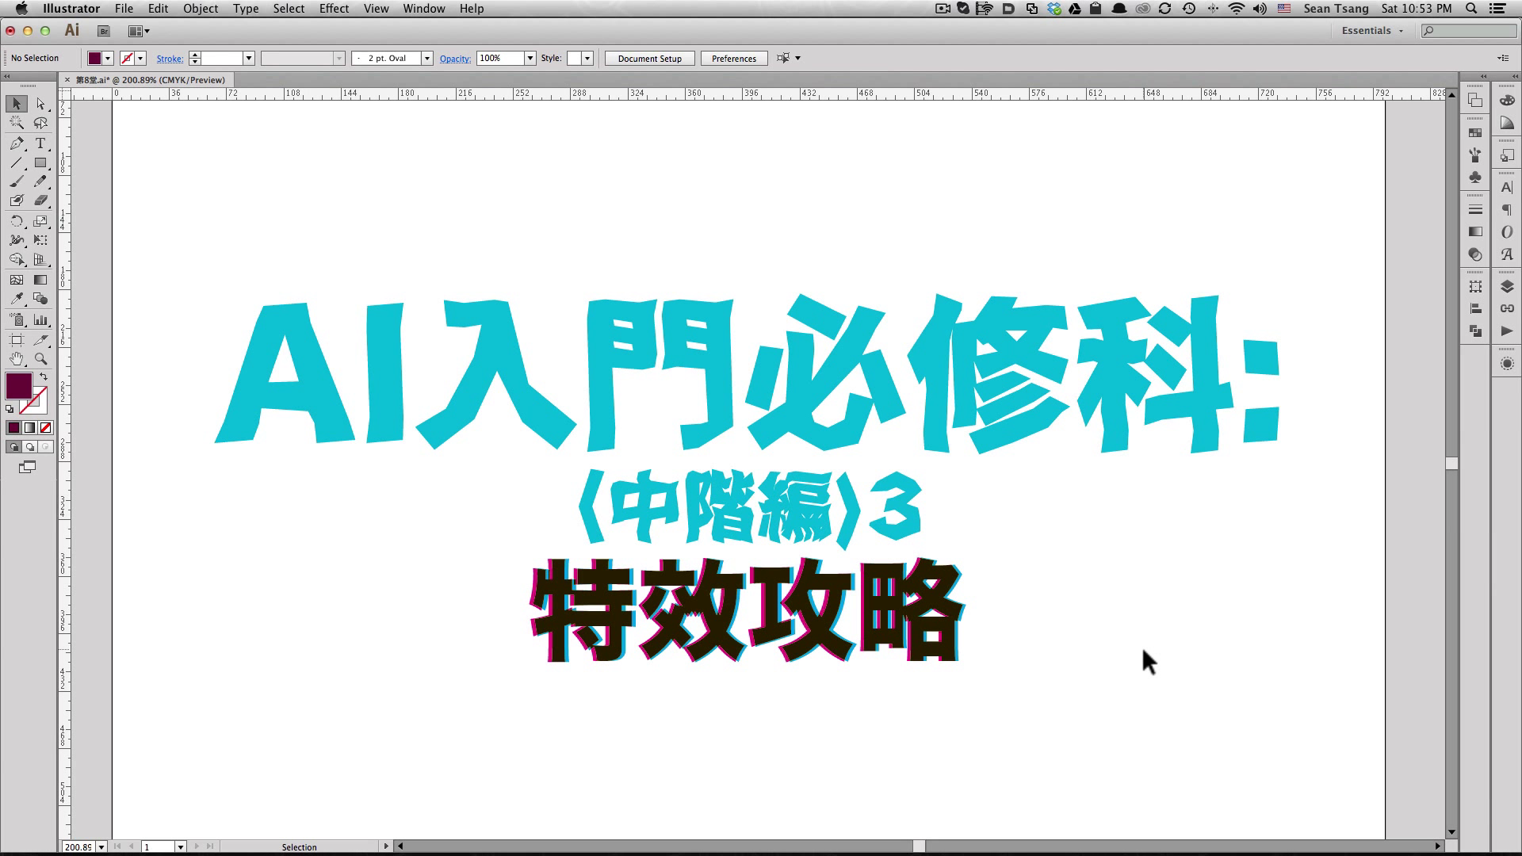